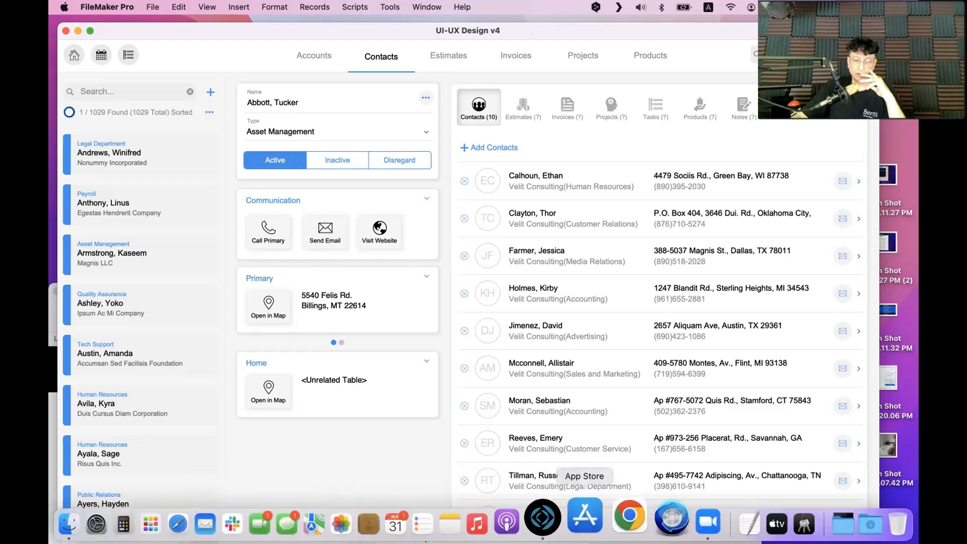
# Launch the App Store from the Dock over the FileMaker Contacts layout for comparison
pyautogui.click(589, 527)
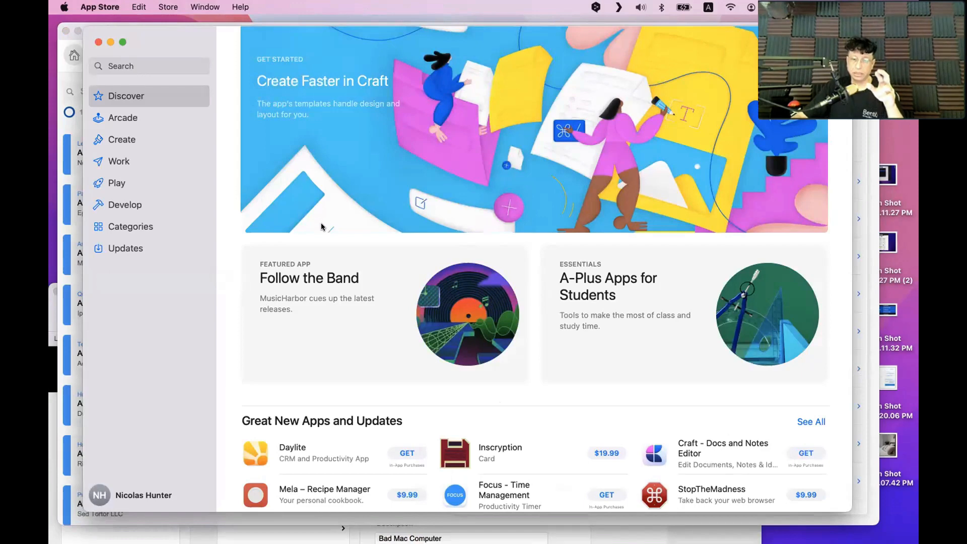
# Scroll Discover to Great New Apps and Updates and bring up the QuickTime iPad mirror
pyautogui.scroll(-3, 322, 226)
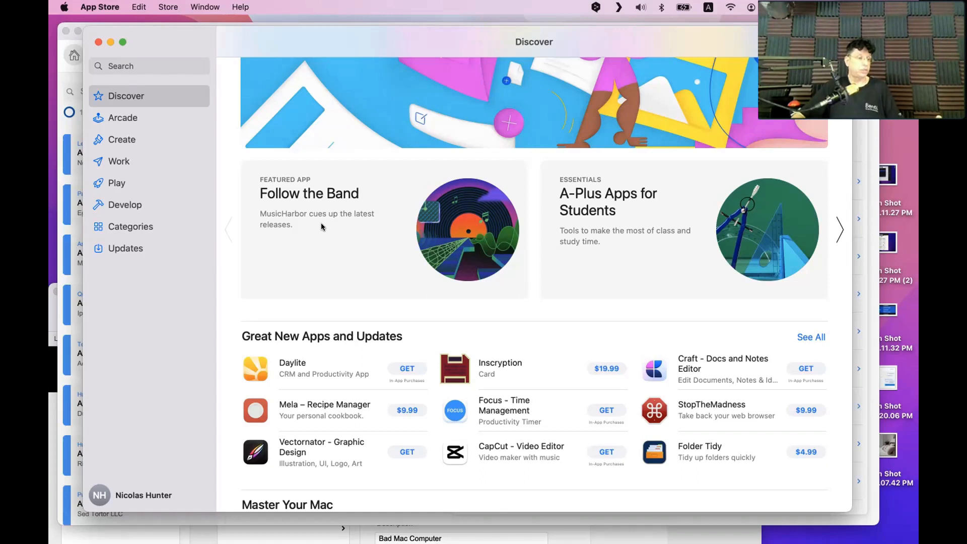
pyautogui.moveTo(233, 543)
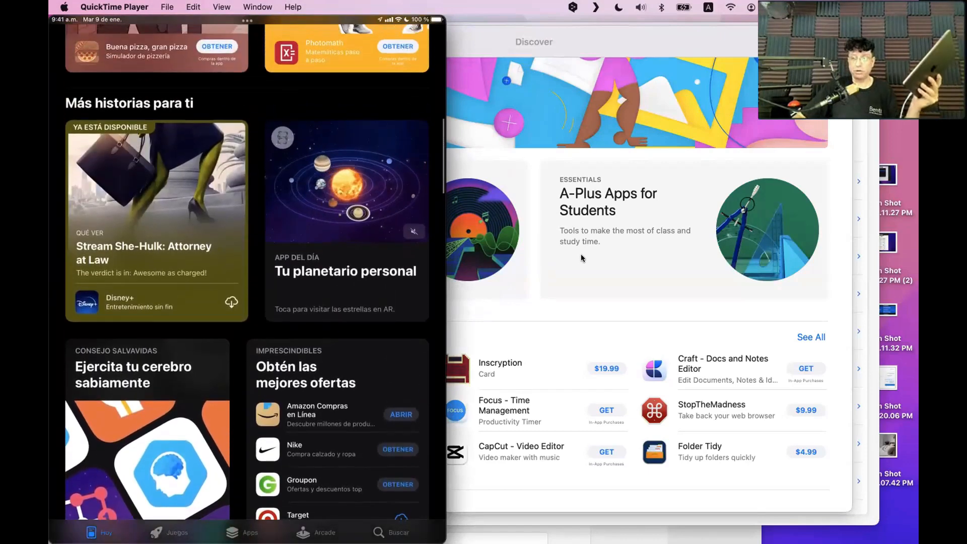
# Switch between the Mac App Store and the iPad mirror, returning to Discover and leaving the iPad Today feed in front
pyautogui.click(613, 240)
pyautogui.click(145, 41)
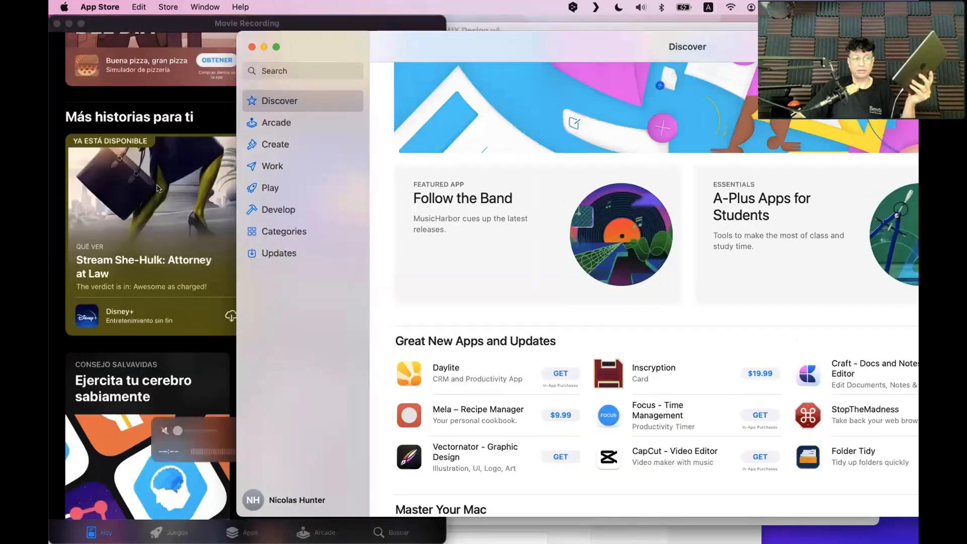
pyautogui.click(229, 291)
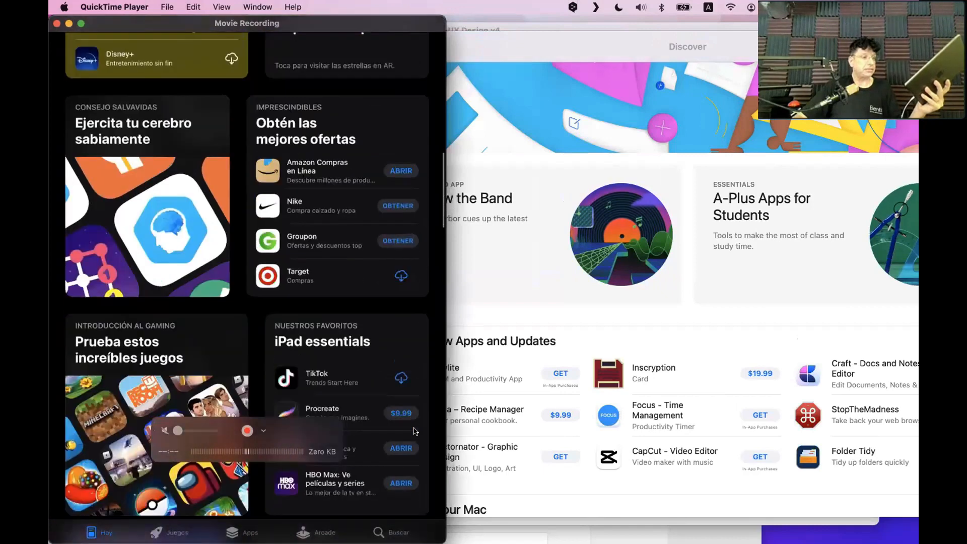
pyautogui.click(530, 279)
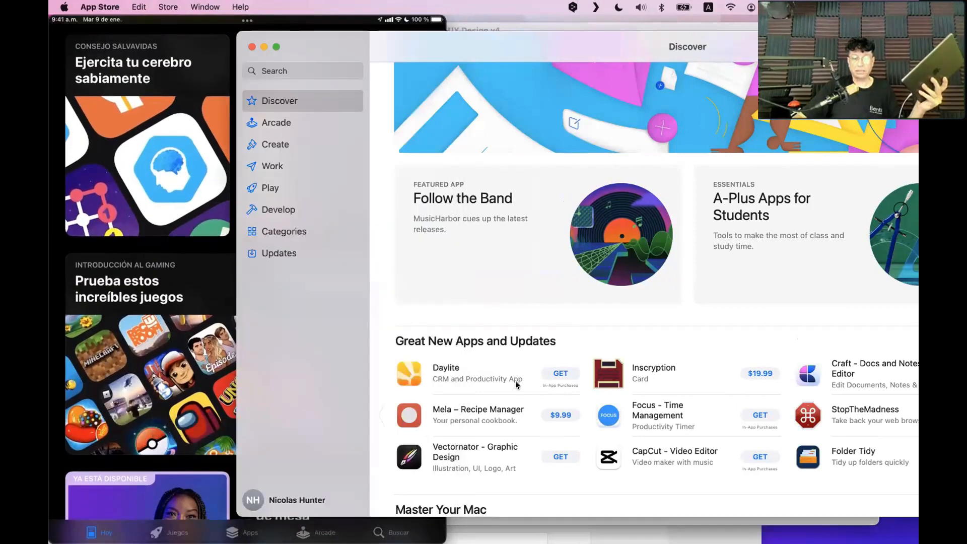
pyautogui.click(214, 385)
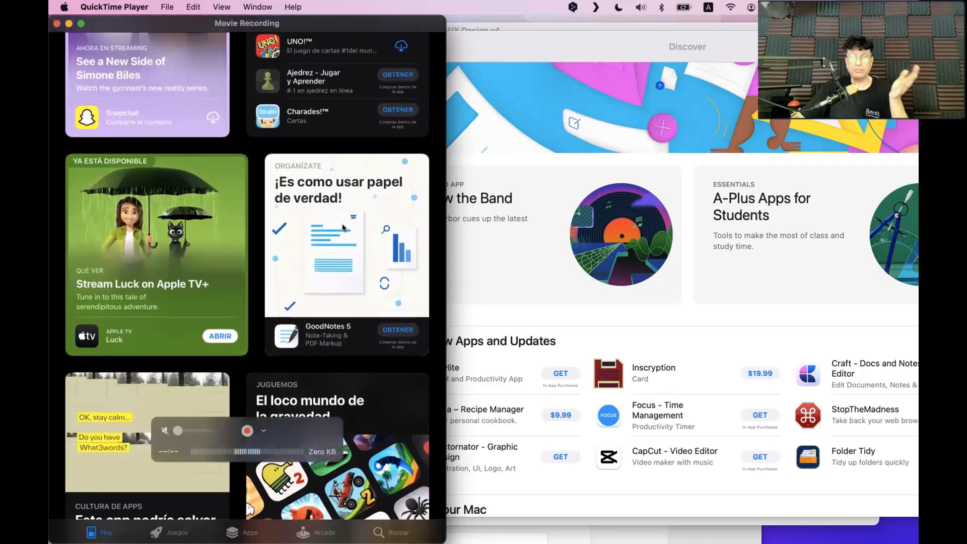
# Scroll Discover down to Essential Safari Extensions and move the App Store window left
pyautogui.click(460, 171)
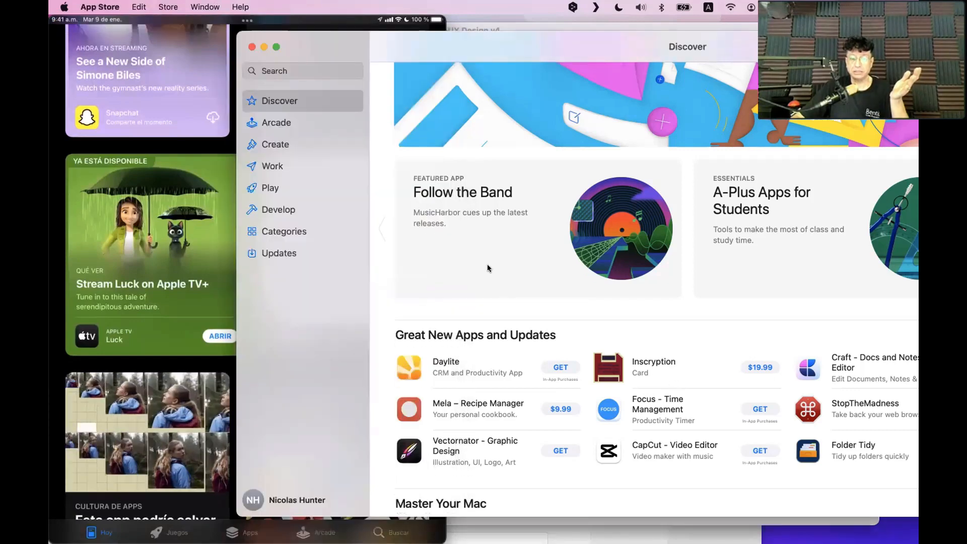
pyautogui.scroll(-10, 565, 134)
pyautogui.scroll(-8, 565, 134)
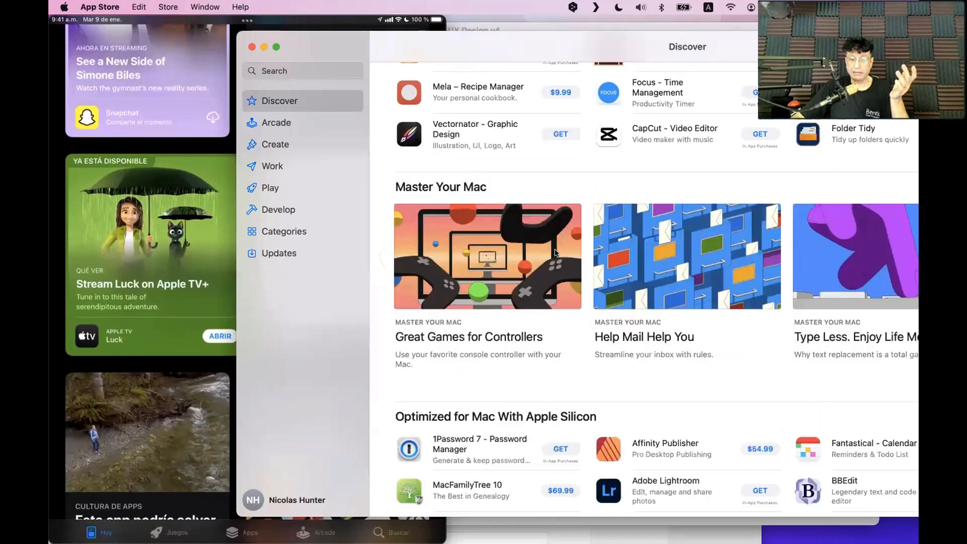
pyautogui.moveTo(443, 49); pyautogui.dragTo(230, 76)
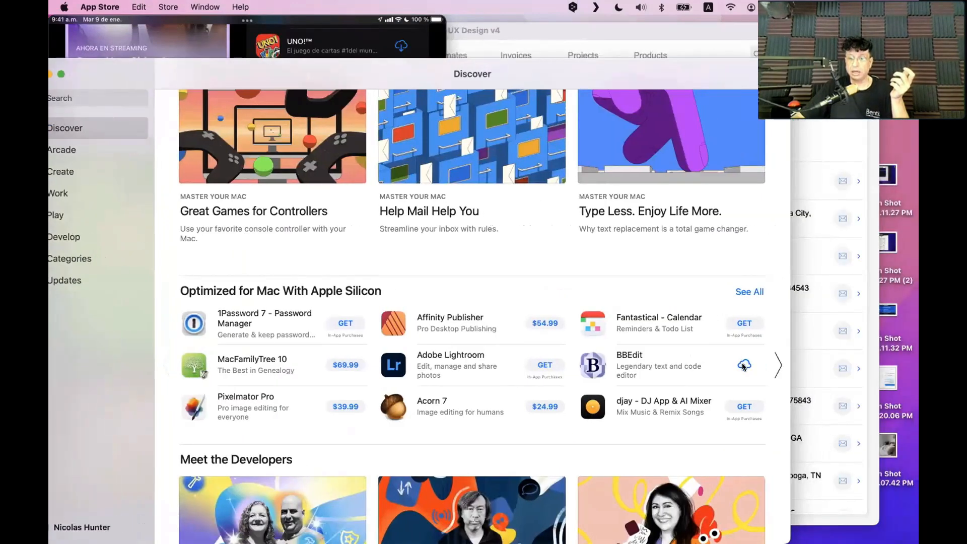
pyautogui.moveTo(296, 64); pyautogui.dragTo(324, 66)
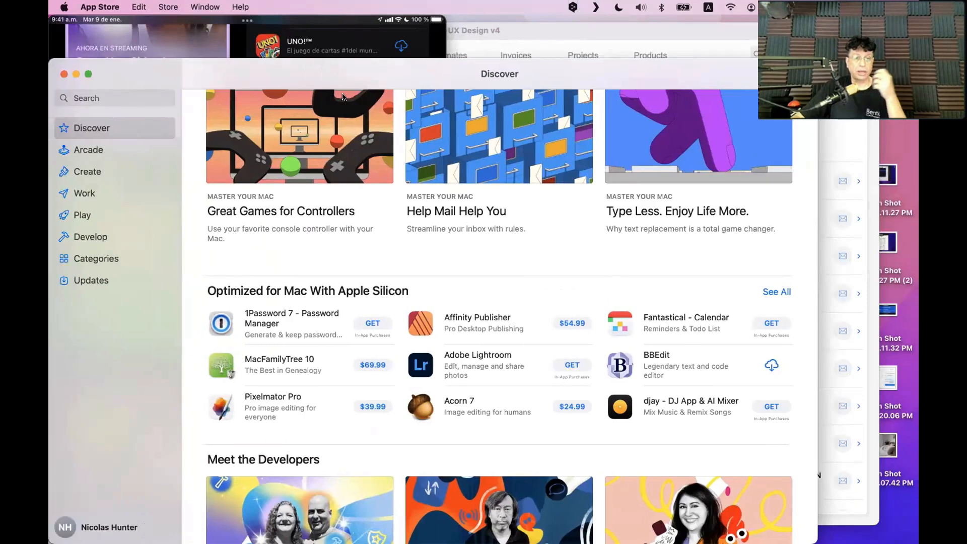
# Scroll on to Work Smarter, shift the window right, and compare against the iPad mirror
pyautogui.scroll(-4, 368, 288)
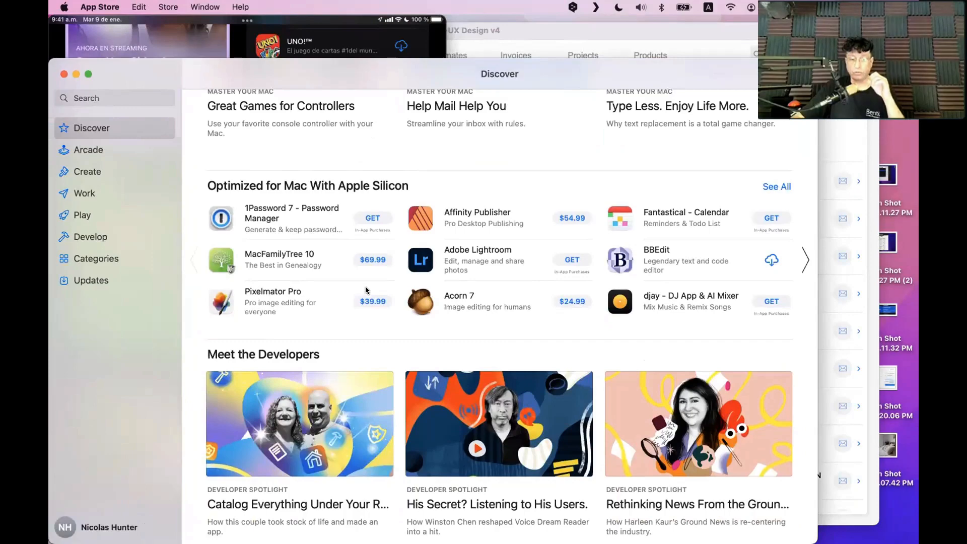
pyautogui.scroll(-5, 366, 288)
pyautogui.moveTo(292, 79); pyautogui.dragTo(434, 79)
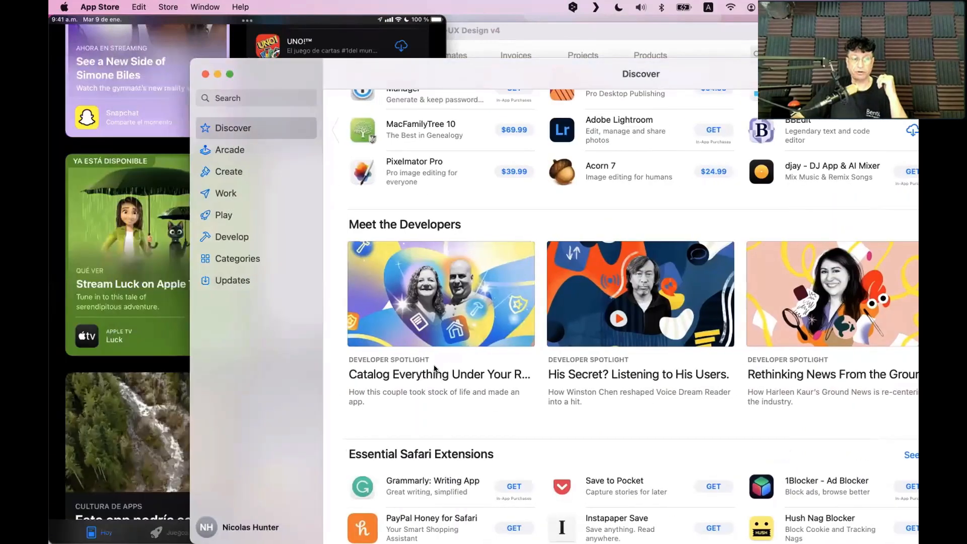
pyautogui.click(181, 298)
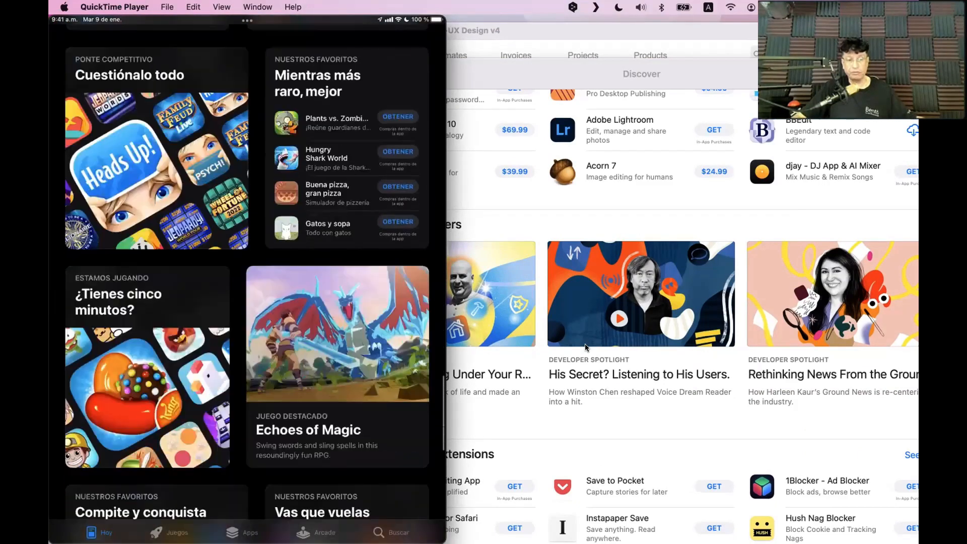
pyautogui.scroll(-7, 524, 367)
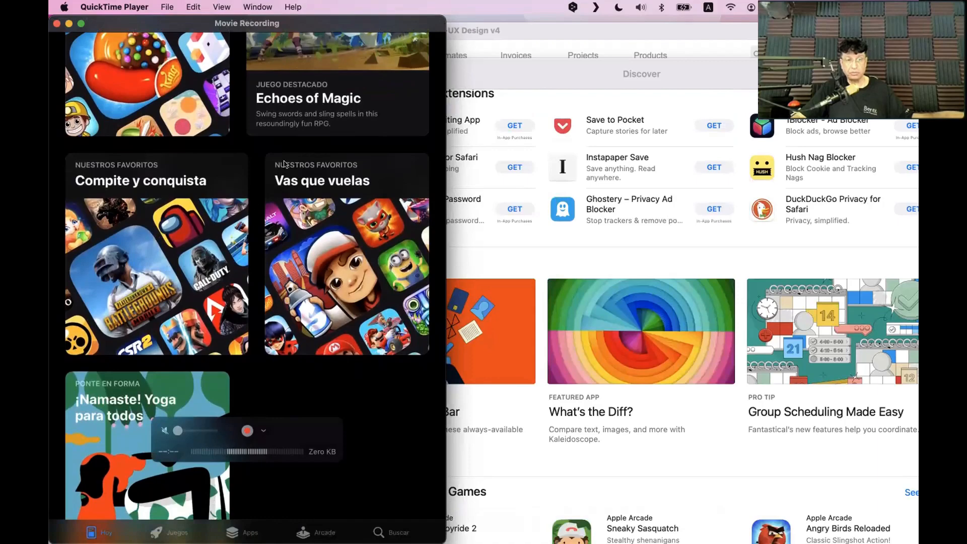
pyautogui.click(473, 383)
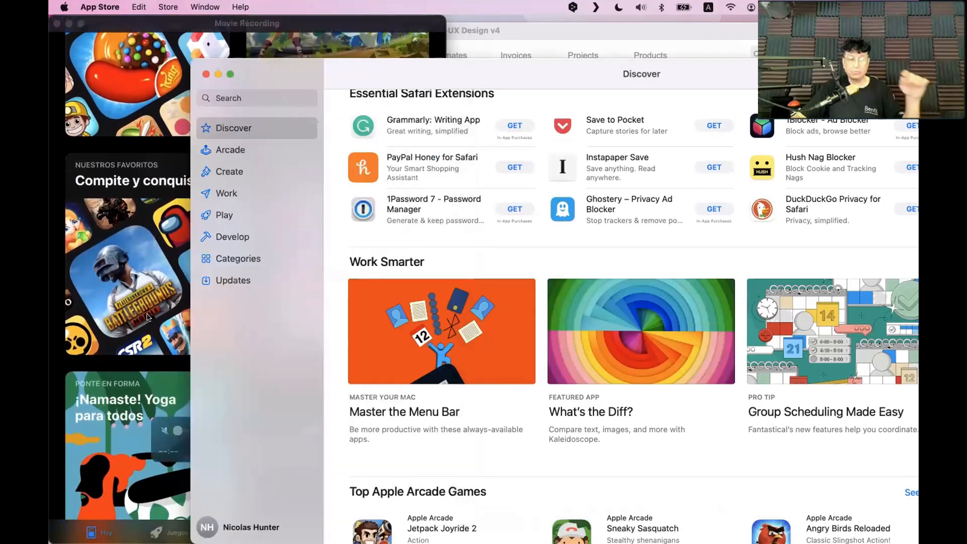
# Scroll back up through Discover, then return to the FileMaker Contacts layout
pyautogui.scroll(20, 373, 216)
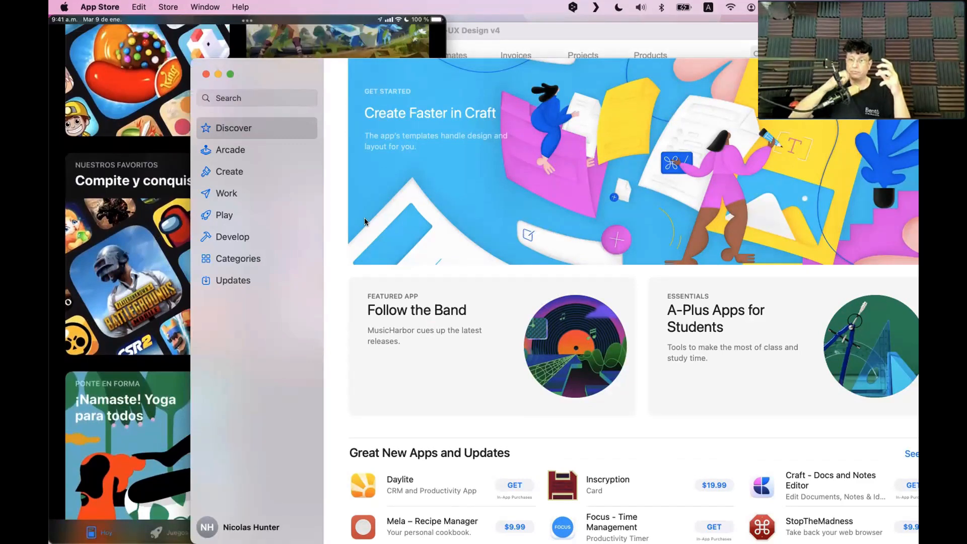
pyautogui.scroll(-5, 368, 334)
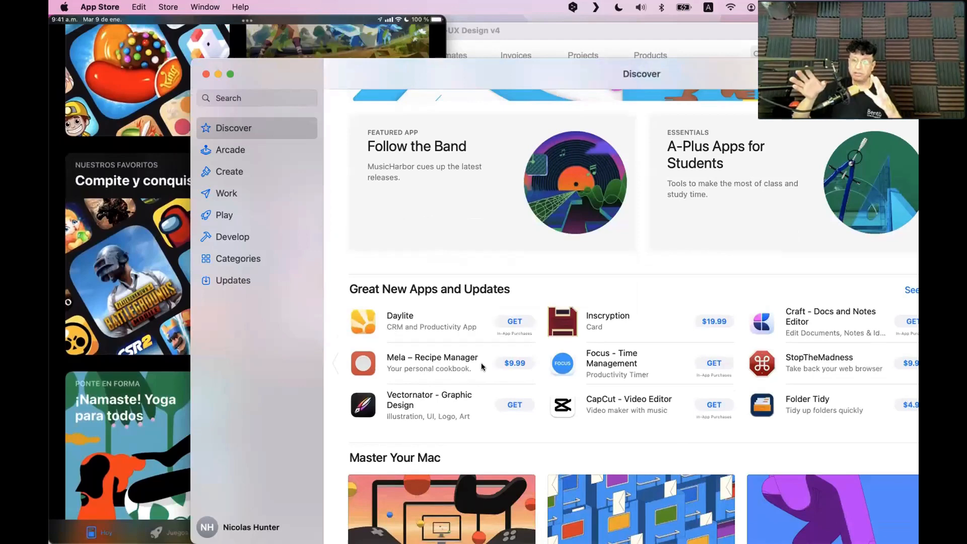
pyautogui.click(546, 35)
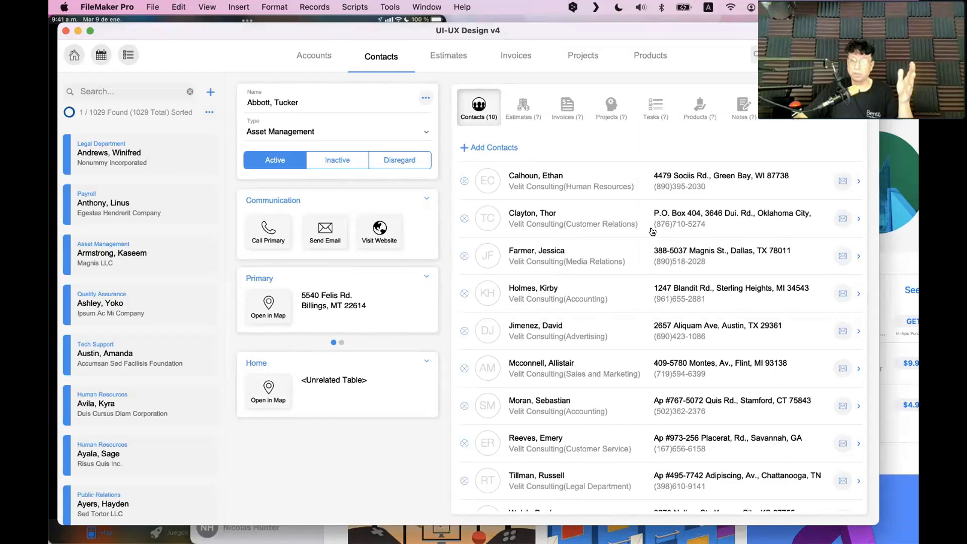
# Scroll the related contacts portal, then bring the App Store Discover page back in front
pyautogui.scroll(-2, 653, 234)
pyautogui.scroll(2, 653, 234)
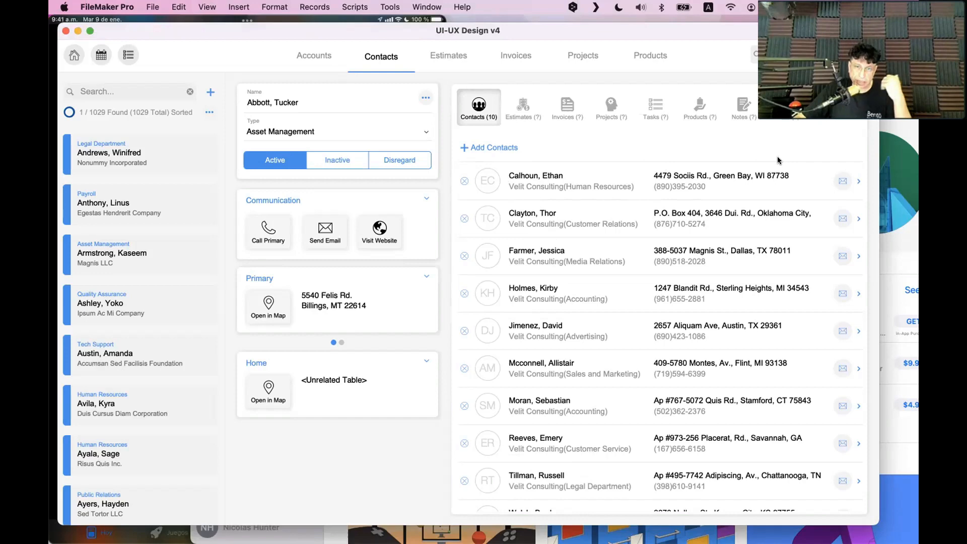
pyautogui.click(891, 199)
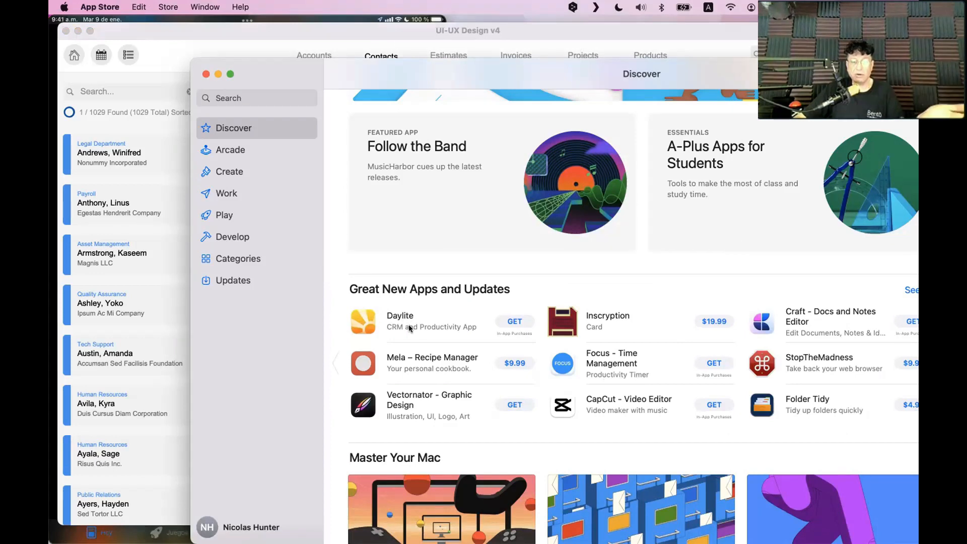
# Scroll Great New Apps and Updates to Daylite, Inscryption and CapCut, then click toward the FileMaker window
pyautogui.scroll(-1, 460, 328)
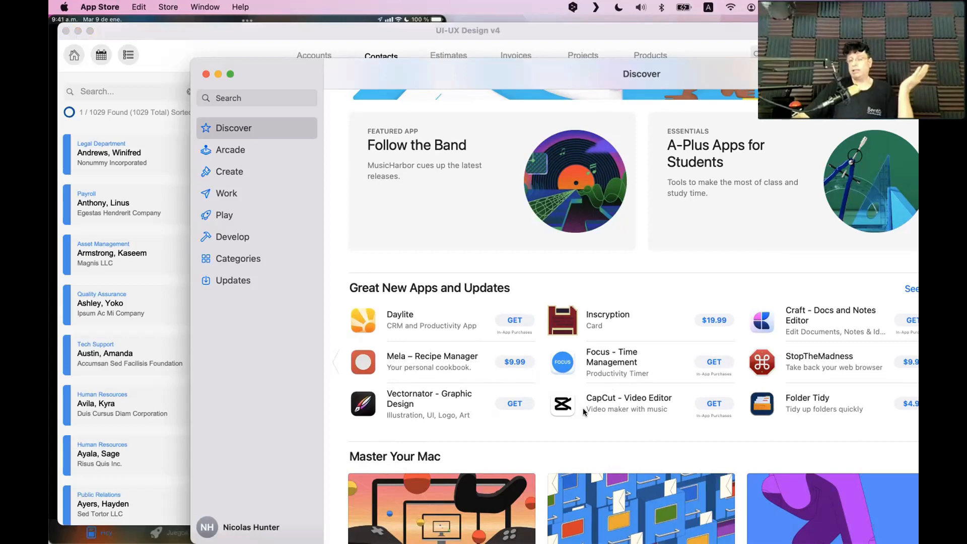
pyautogui.click(469, 30)
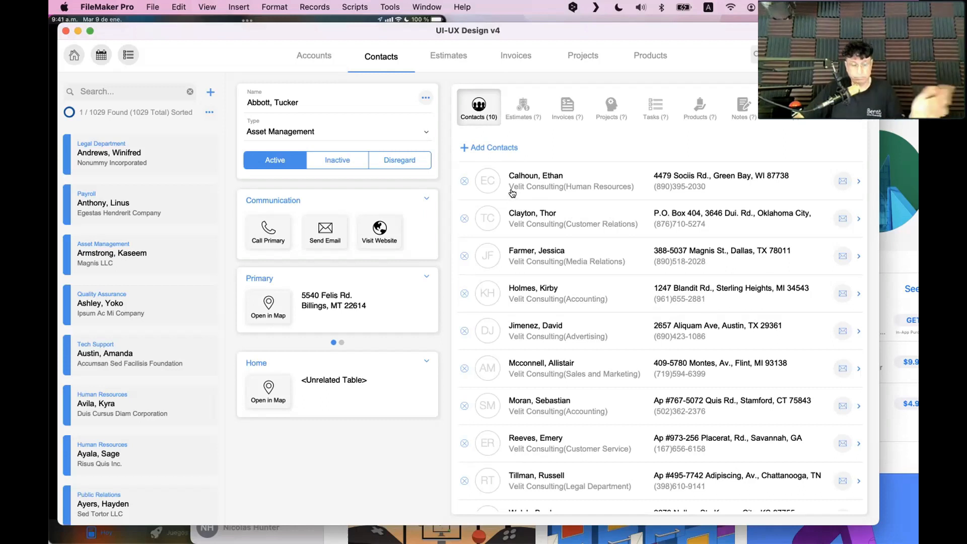
# Inspect the Contacts layout objects in Layout mode with the Inspector, then return to Browse mode
pyautogui.press('super+l')
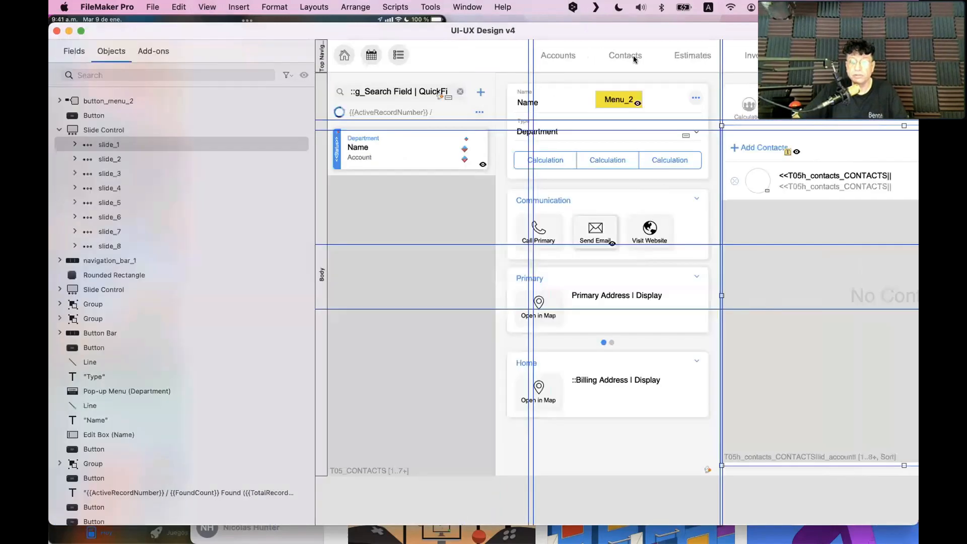
pyautogui.click(623, 164)
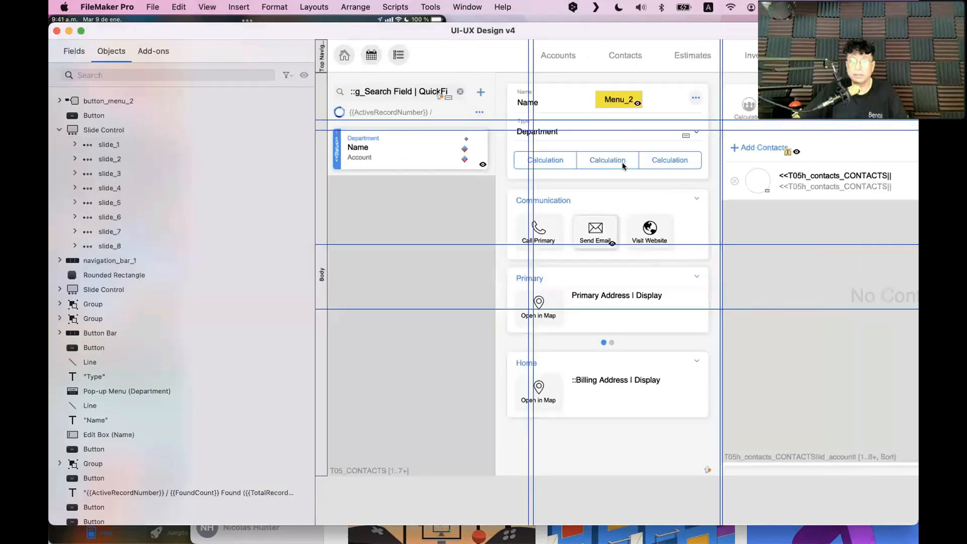
pyautogui.press('super+i')
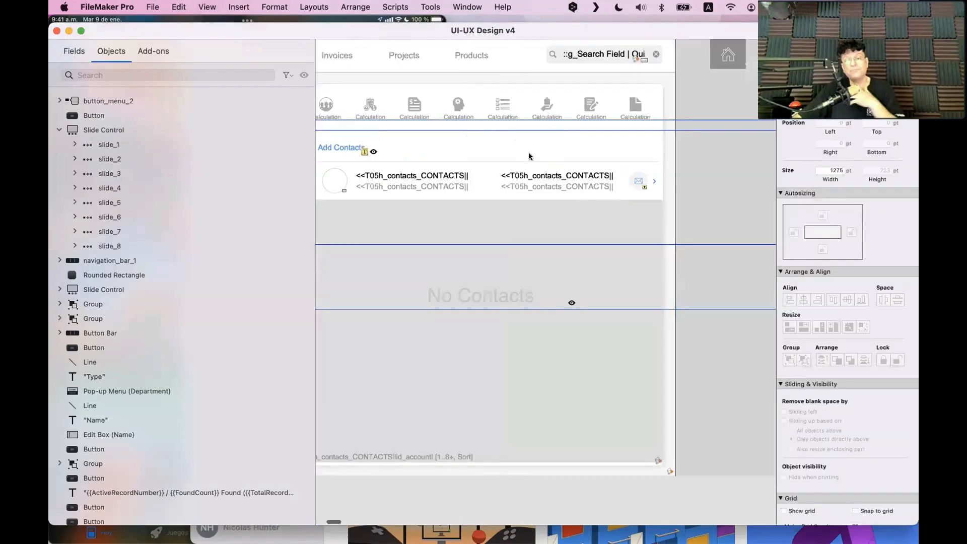
pyautogui.press('super+b')
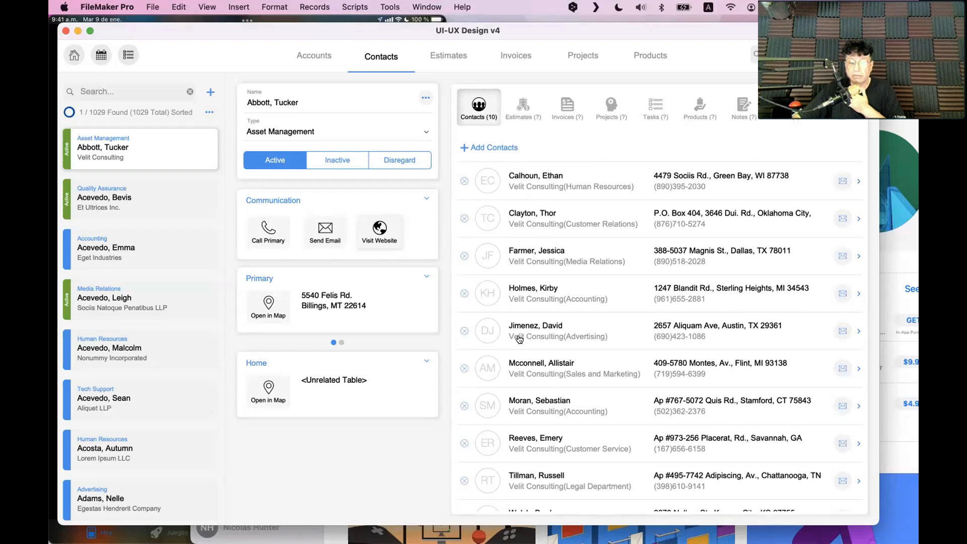
# Scroll through the Contacts portal list, then bring the App Store Discover page in front
pyautogui.scroll(-2, 526, 328)
pyautogui.scroll(2, 524, 330)
pyautogui.scroll(-1, 525, 265)
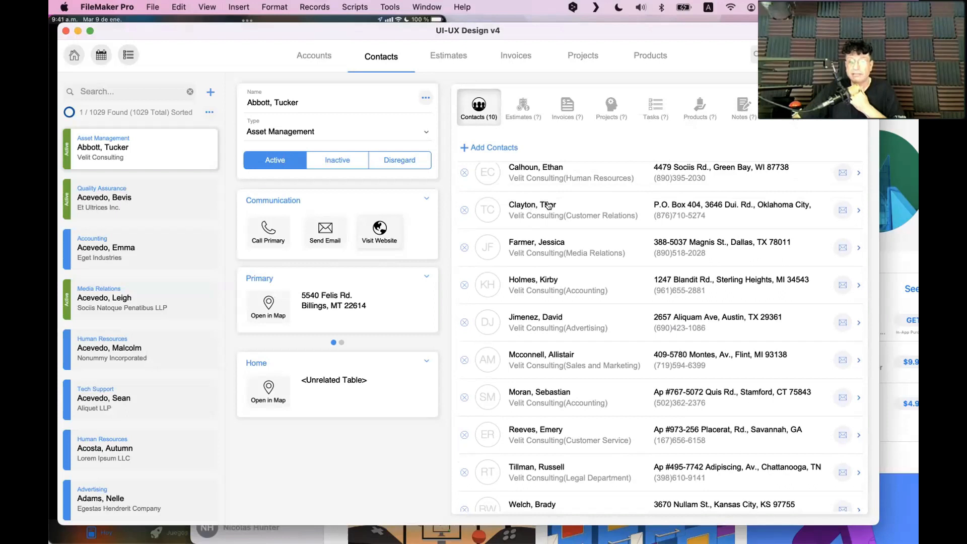
pyautogui.scroll(2, 551, 227)
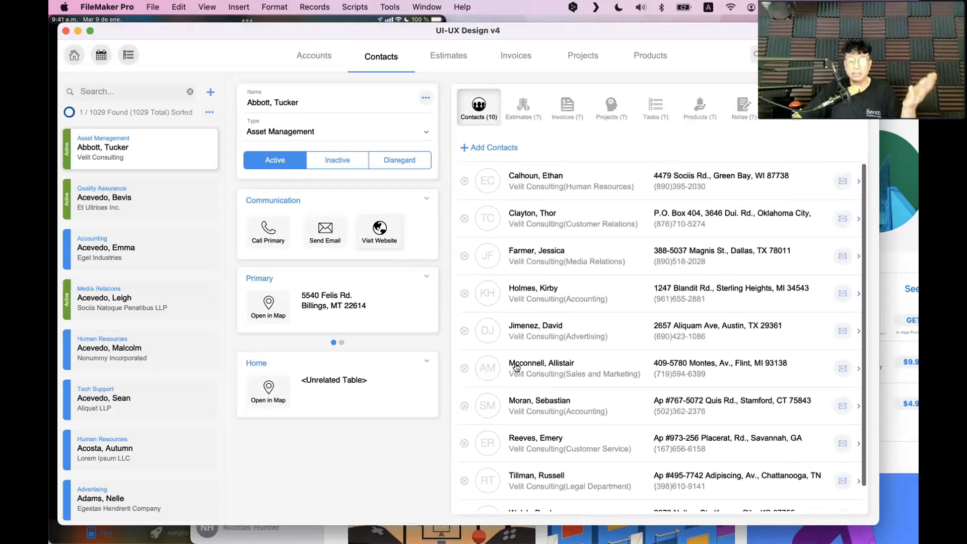
pyautogui.scroll(-3, 523, 336)
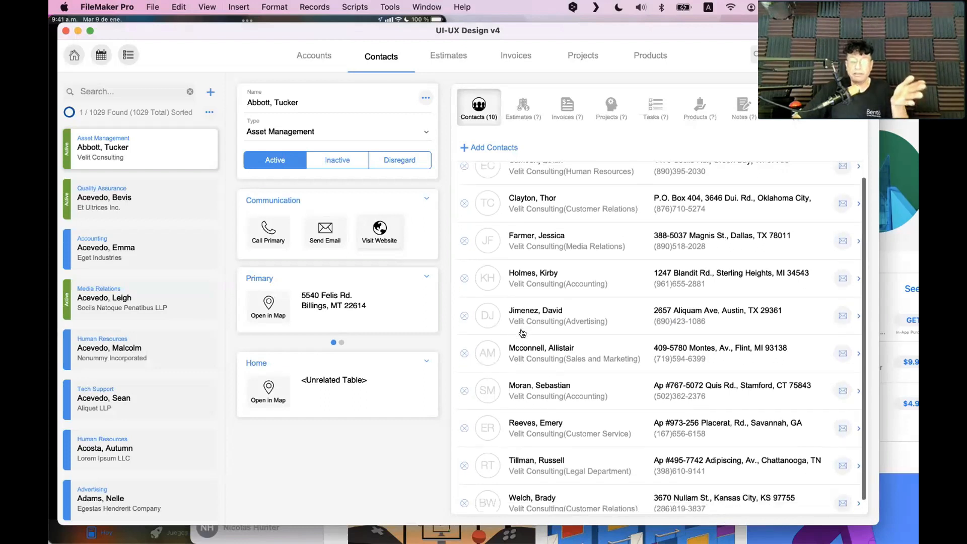
pyautogui.scroll(3, 523, 323)
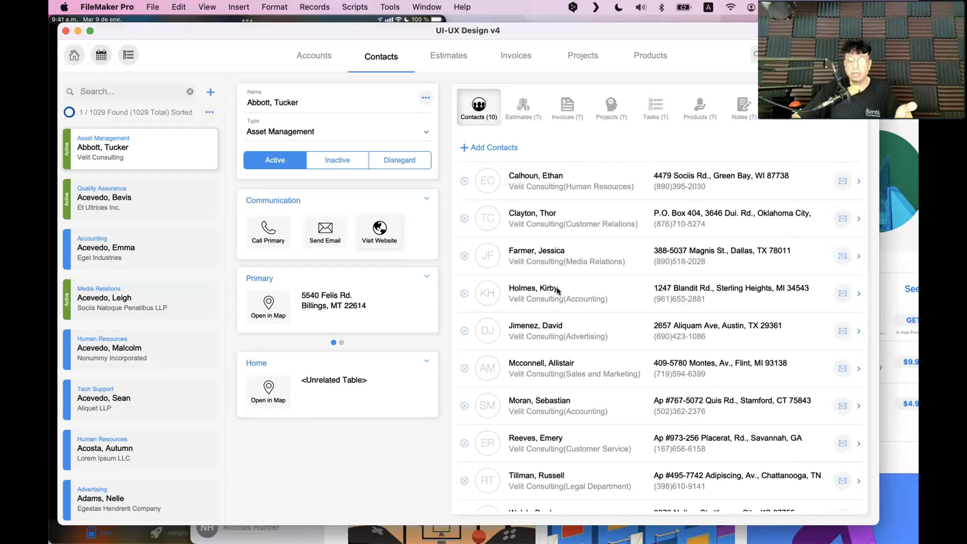
pyautogui.scroll(-2, 511, 291)
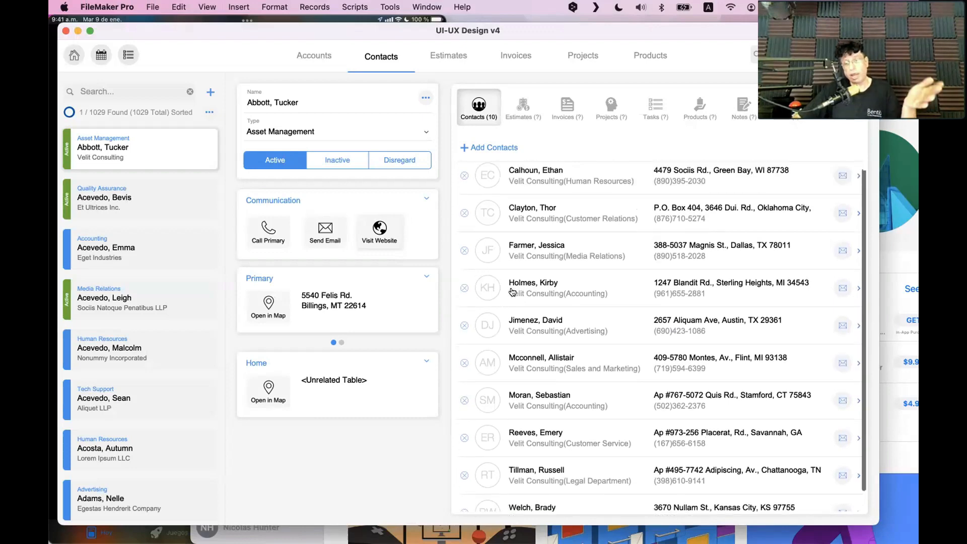
pyautogui.scroll(2, 512, 292)
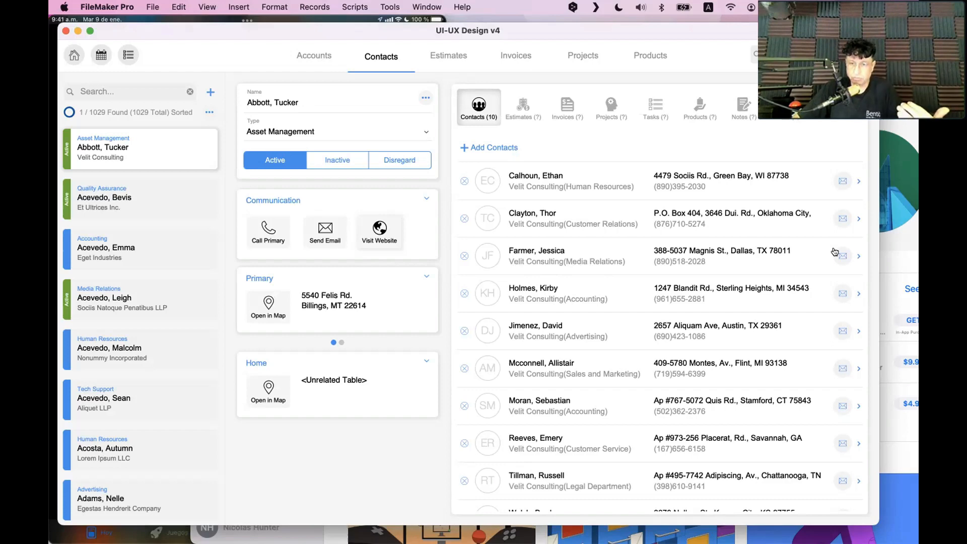
pyautogui.click(896, 290)
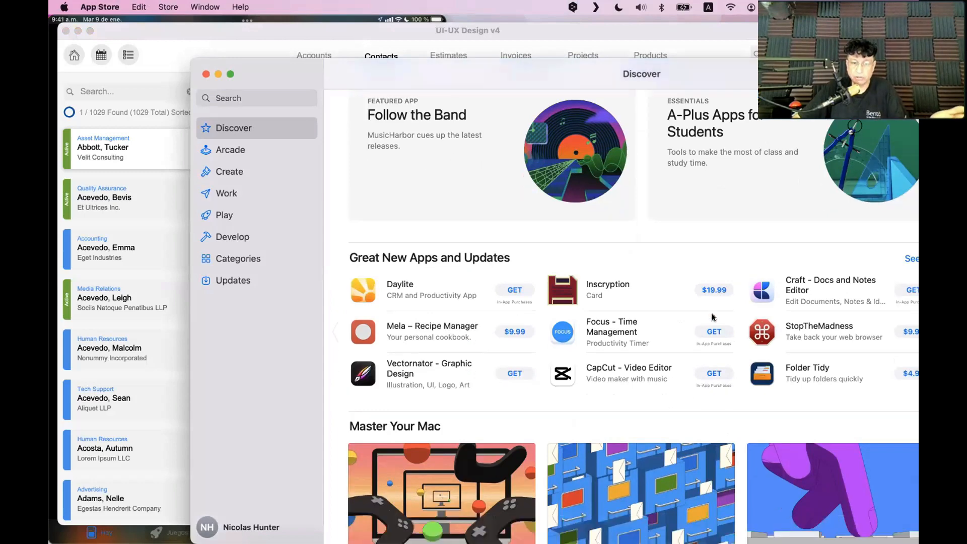
# Scroll Discover to Optimized for Mac With Apple Silicon, moving the App Store window left then back right
pyautogui.scroll(-5, 714, 318)
pyautogui.scroll(-1, 714, 318)
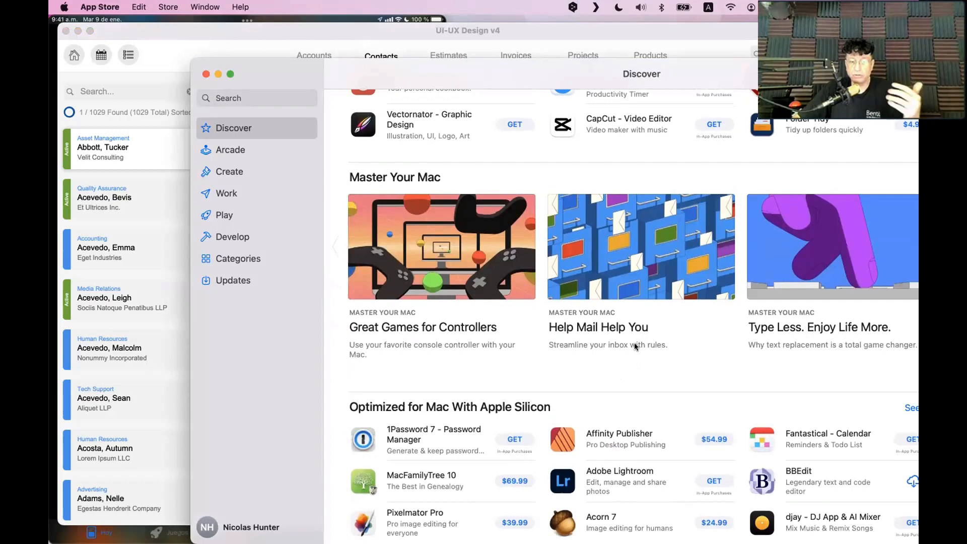
pyautogui.scroll(-3, 634, 345)
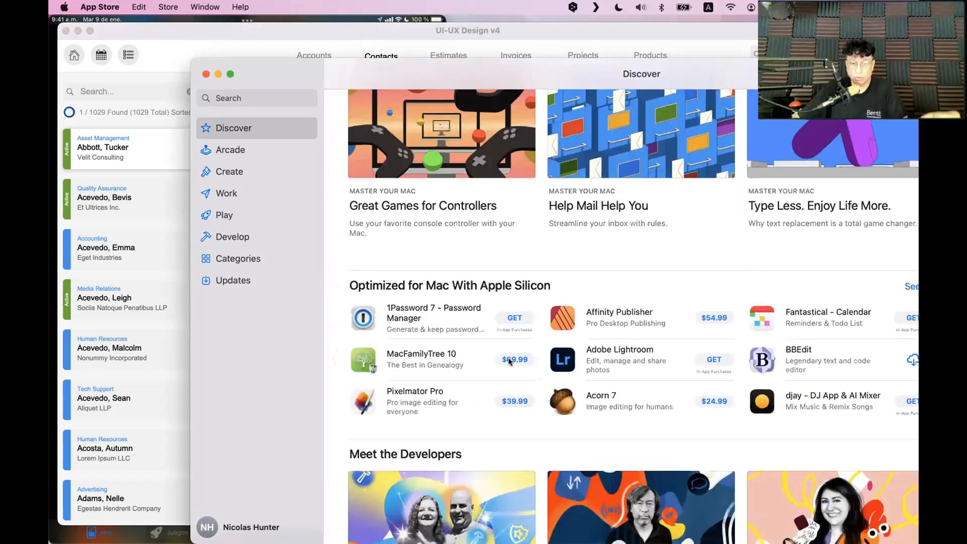
pyautogui.scroll(-1, 505, 357)
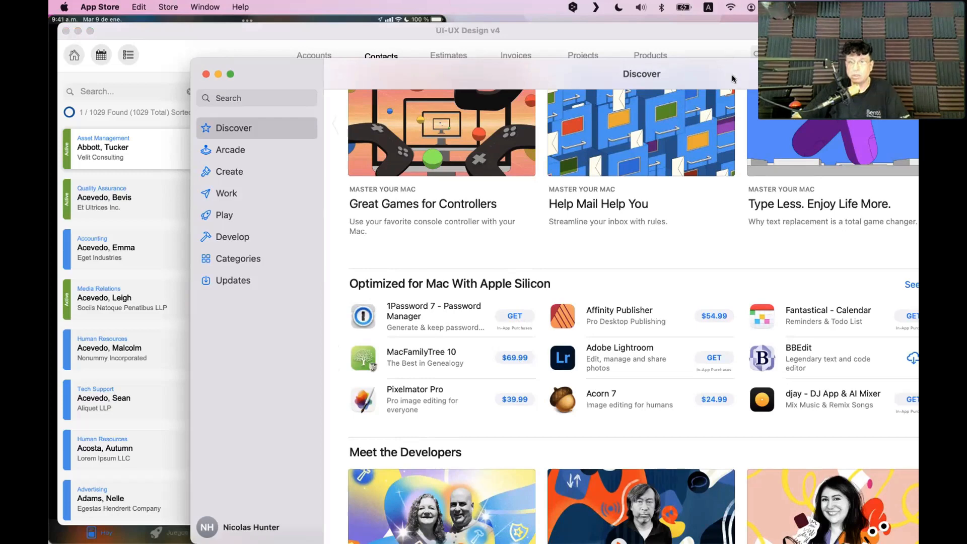
pyautogui.moveTo(732, 74); pyautogui.dragTo(578, 20)
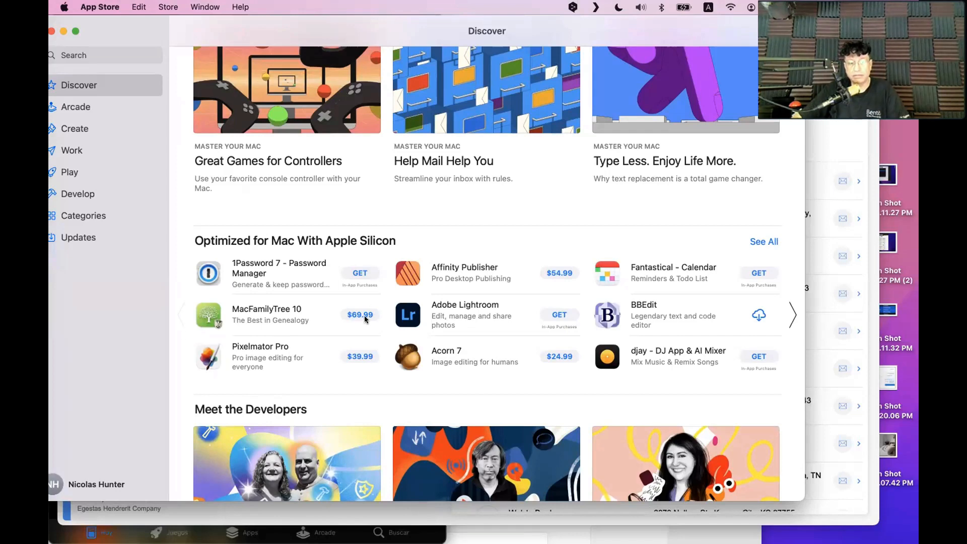
pyautogui.scroll(-2, 362, 317)
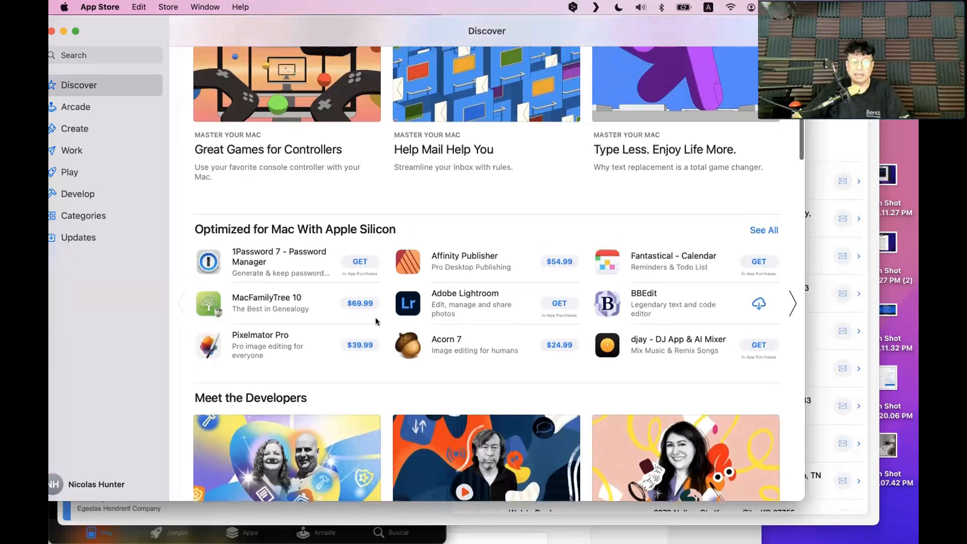
pyautogui.scroll(3, 367, 332)
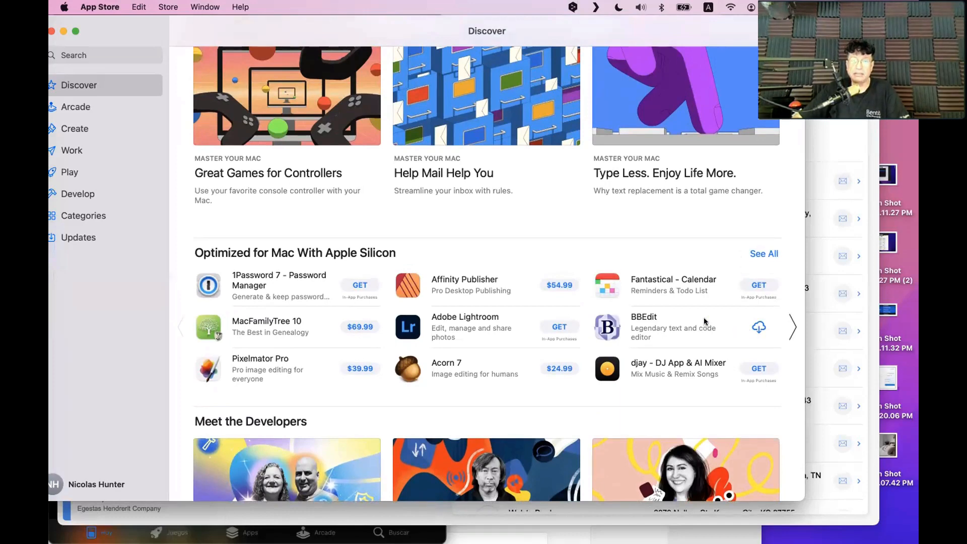
pyautogui.moveTo(204, 29); pyautogui.dragTo(313, 29)
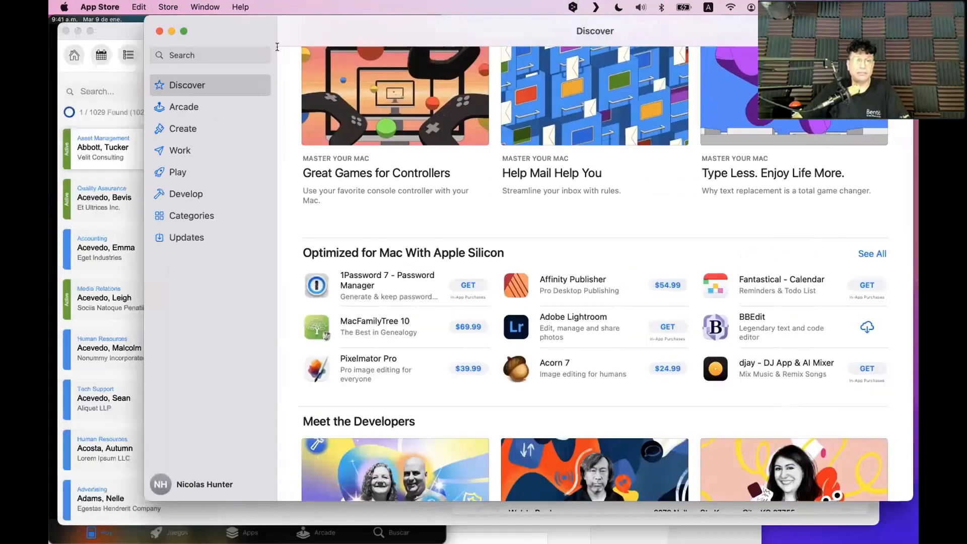
# Type 'shrin' into the App Store search field, clear it, and briefly open and close Finder
pyautogui.click(208, 47)
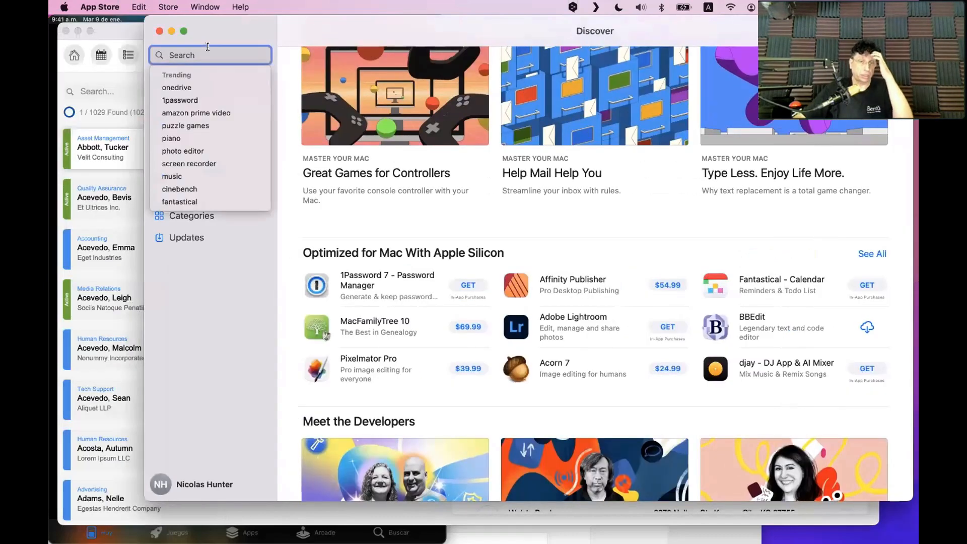
pyautogui.write('shrin')
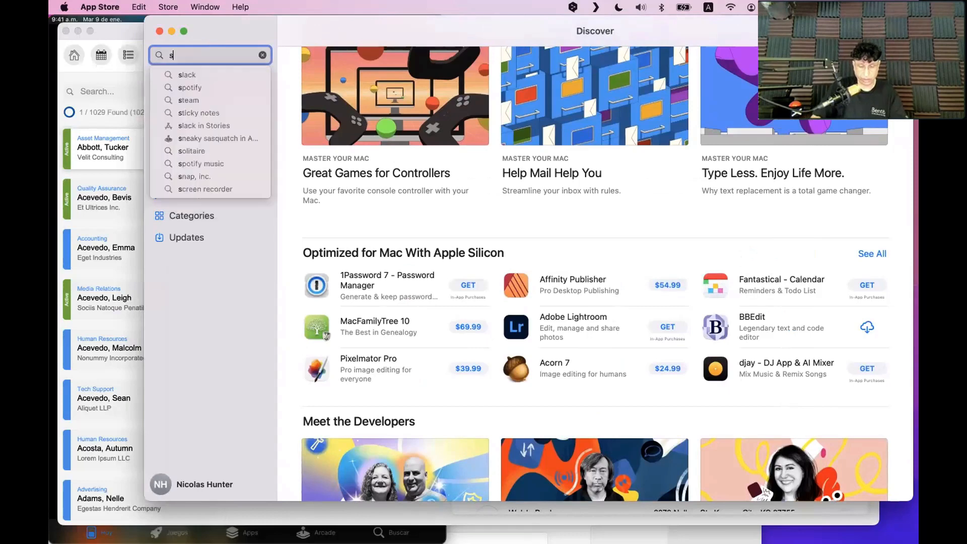
pyautogui.press('BackSpace')
pyautogui.press('BackSpace')
pyautogui.press('BackSpace')
pyautogui.press('BackSpace')
pyautogui.press('BackSpace')
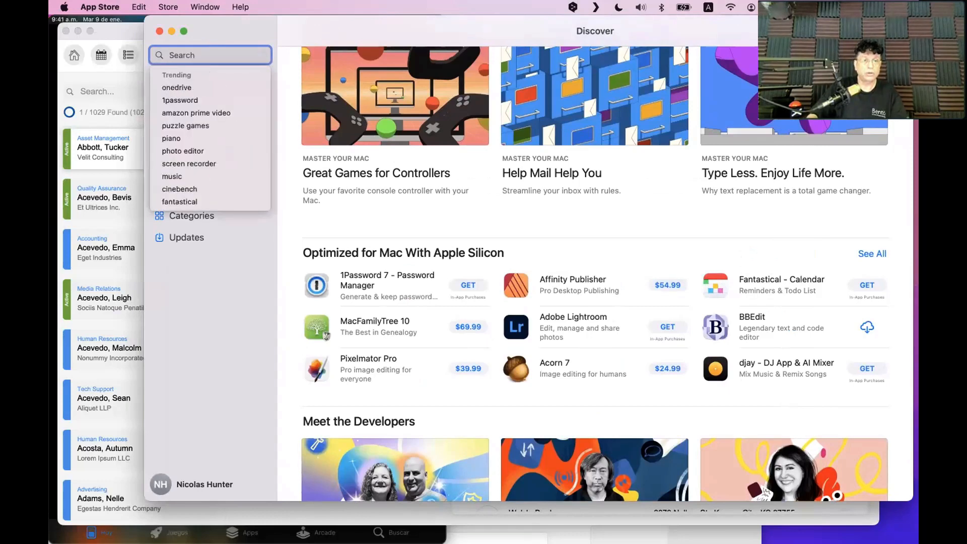
pyautogui.moveTo(216, 529)
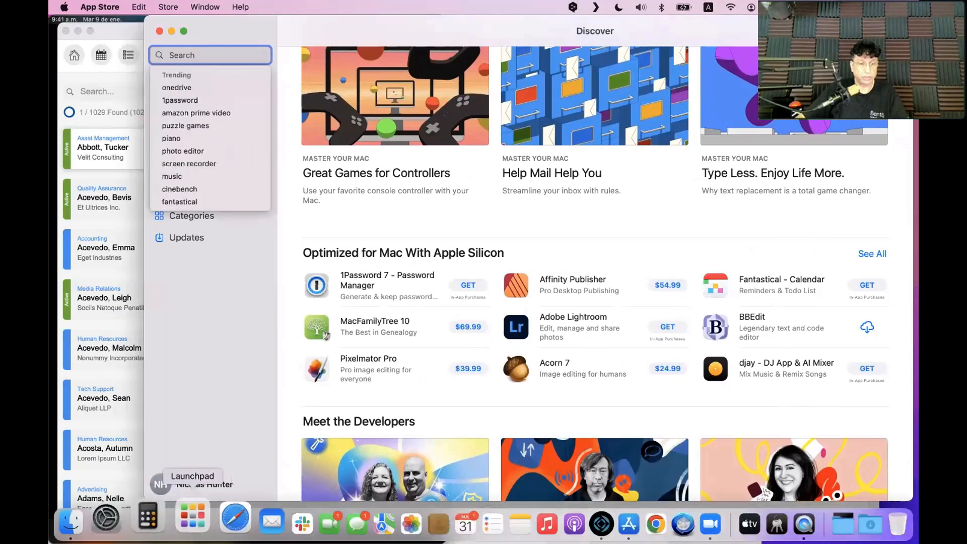
pyautogui.click(87, 522)
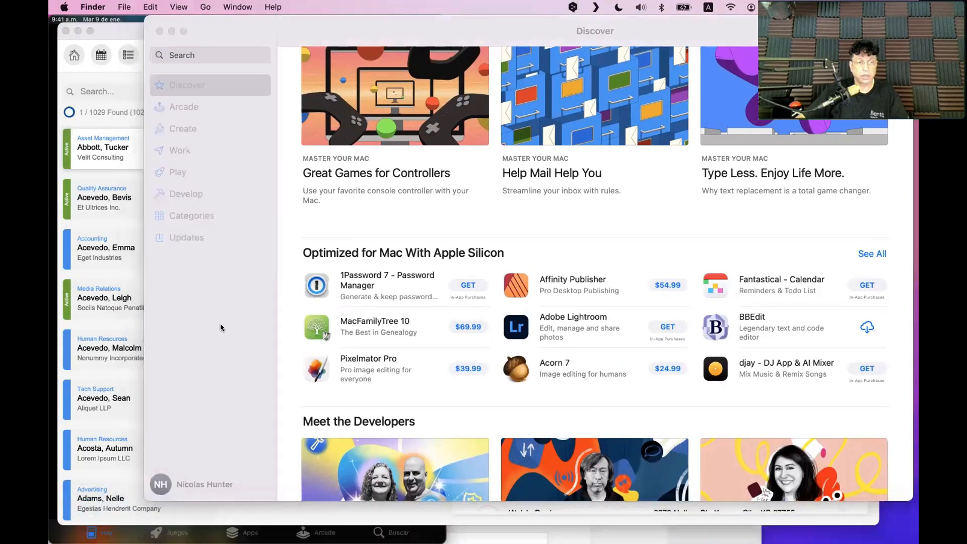
pyautogui.press('super+w')
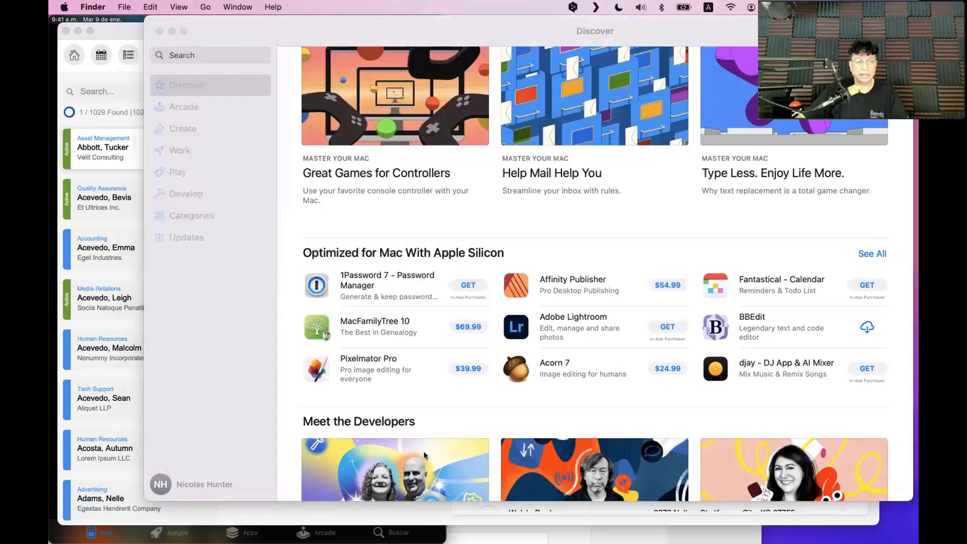
# Scroll through the Discover page, then move the App Store aside and bring FileMaker forward
pyautogui.click(453, 381)
pyautogui.scroll(-6, 579, 395)
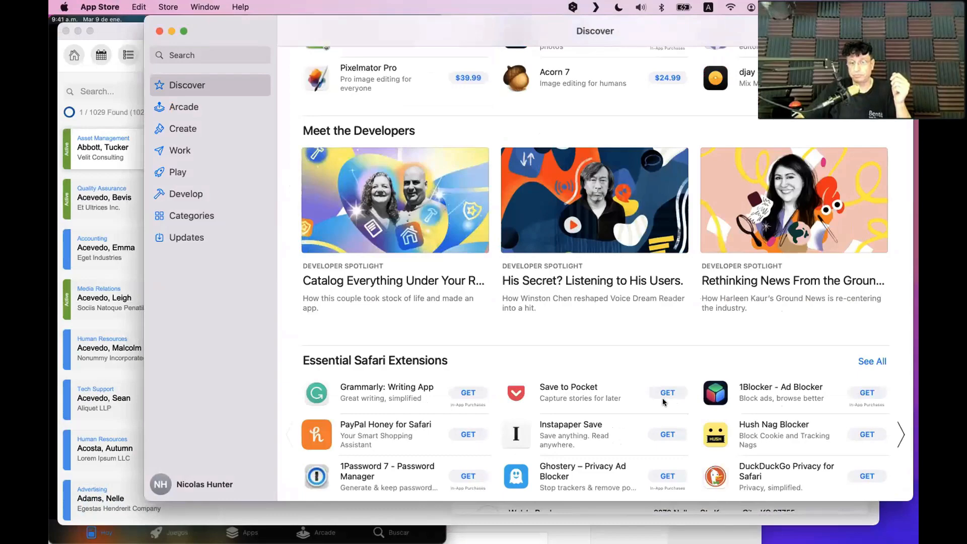
pyautogui.scroll(-14, 650, 402)
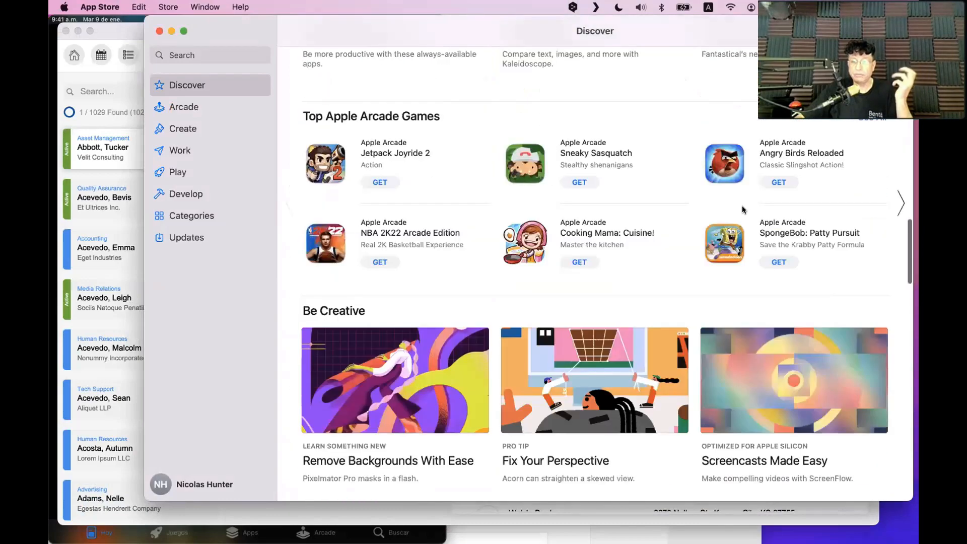
pyautogui.scroll(15, 748, 210)
pyautogui.scroll(6, 758, 357)
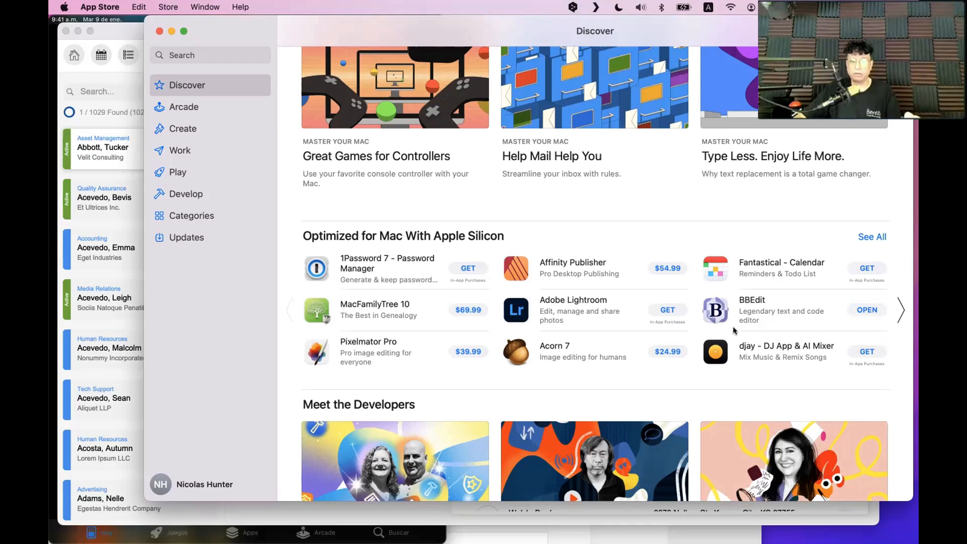
pyautogui.scroll(-1, 673, 316)
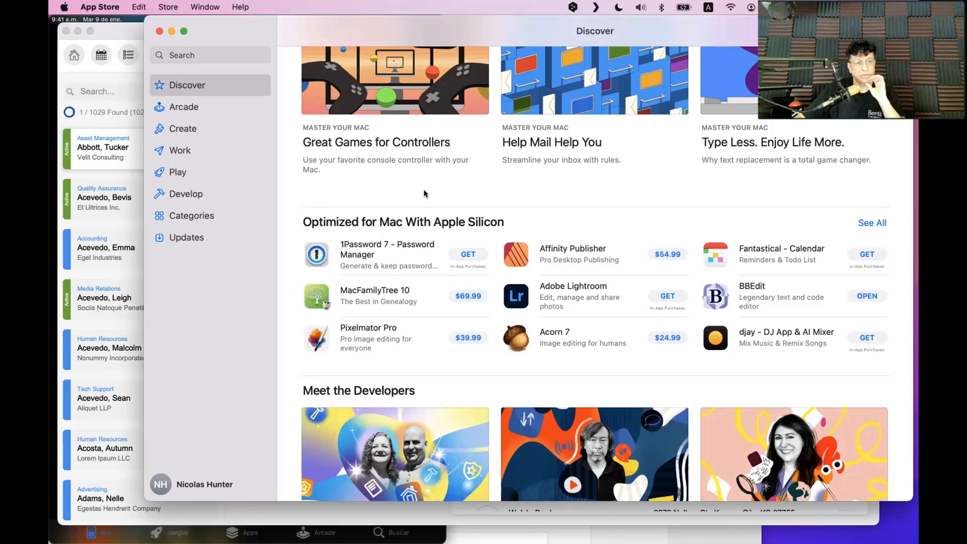
pyautogui.moveTo(373, 30); pyautogui.dragTo(497, 325)
pyautogui.click(500, 185)
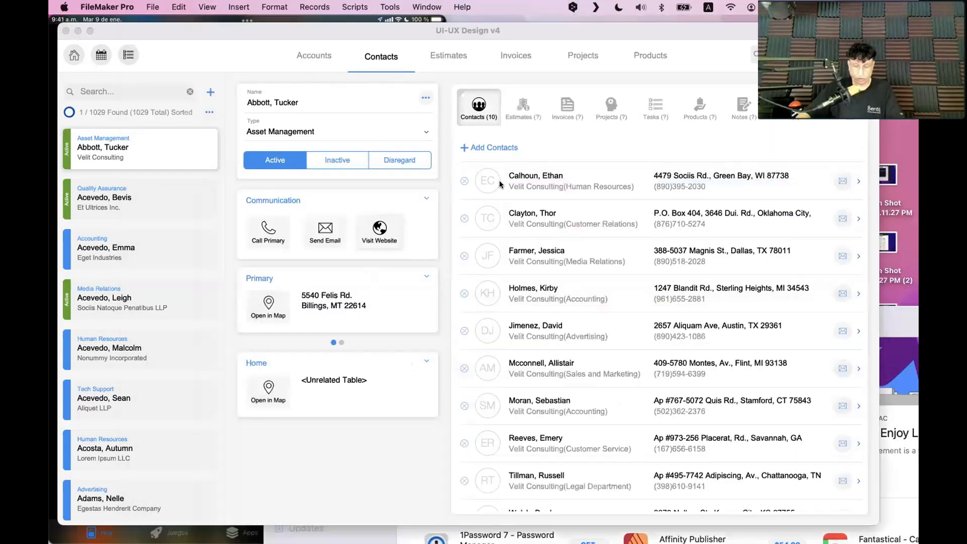
# In Layout mode, select a merge-field text object in the portal row and set its height to 24 pt
pyautogui.press('super+l')
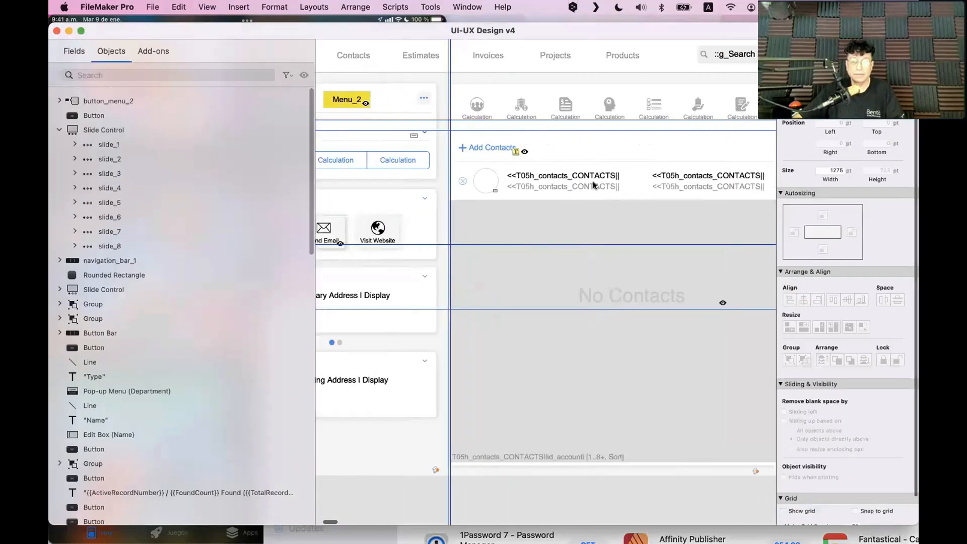
pyautogui.click(593, 186)
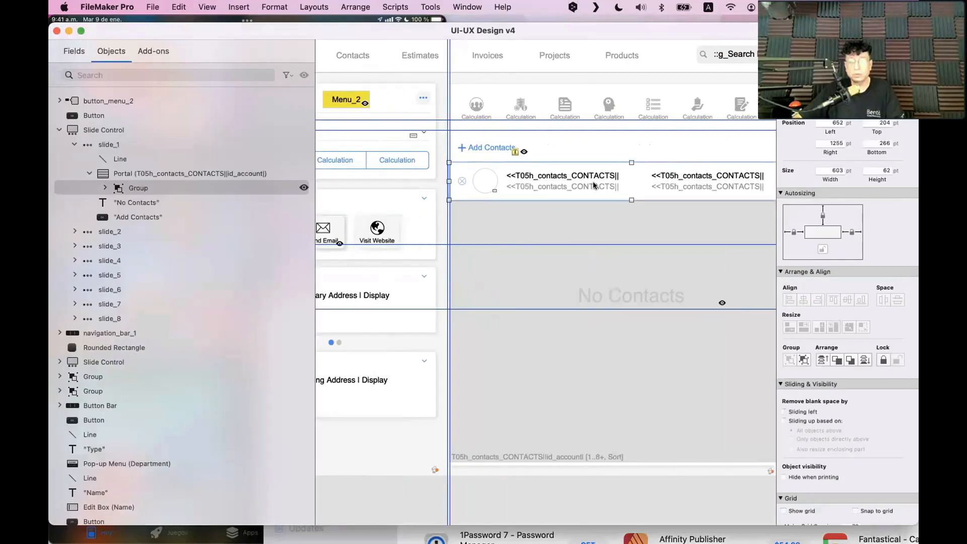
pyautogui.click(593, 186)
pyautogui.doubleClick(593, 185)
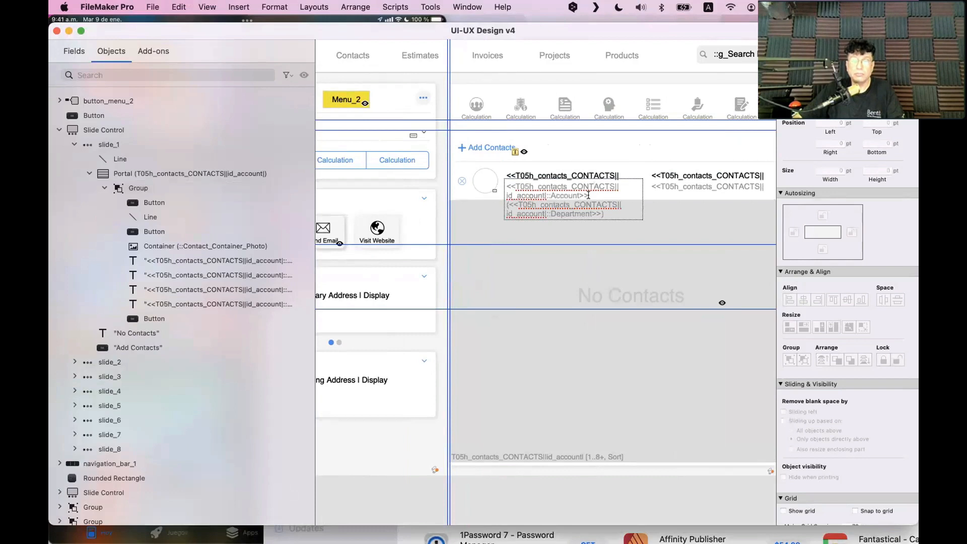
pyautogui.press('Escape')
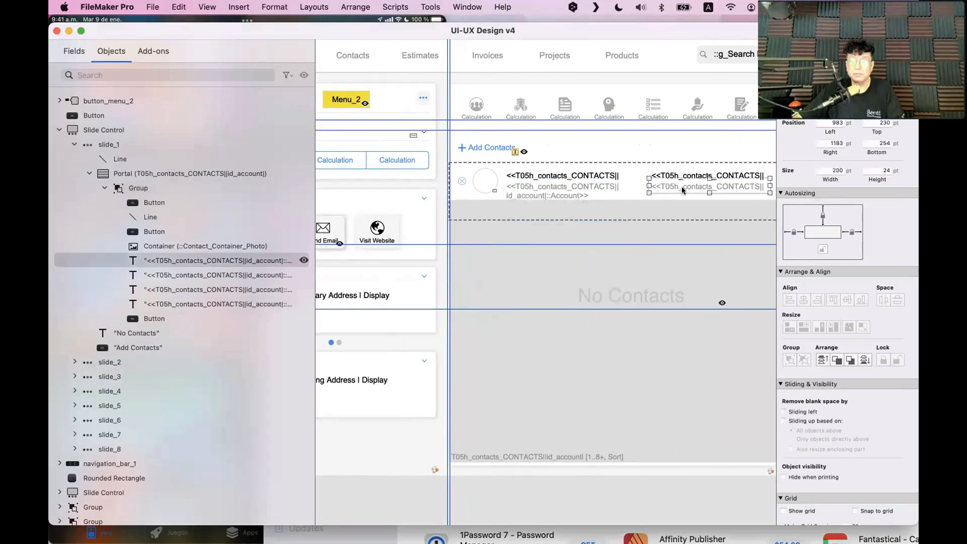
pyautogui.doubleClick(882, 170)
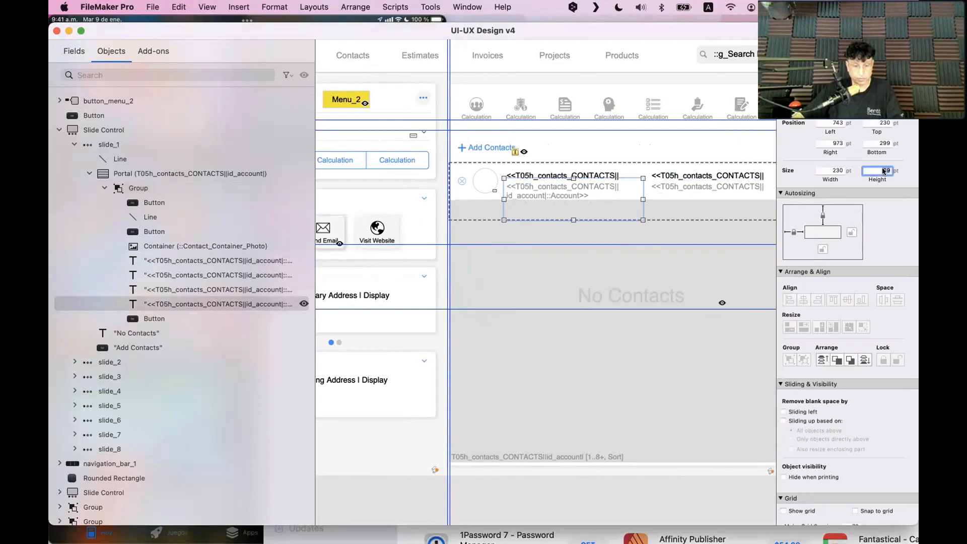
pyautogui.write('24')
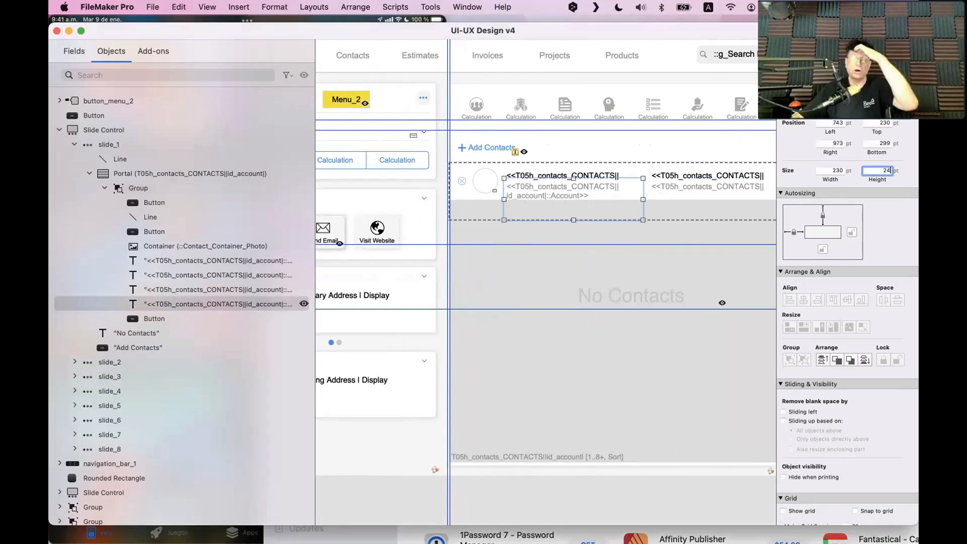
pyautogui.press('Return')
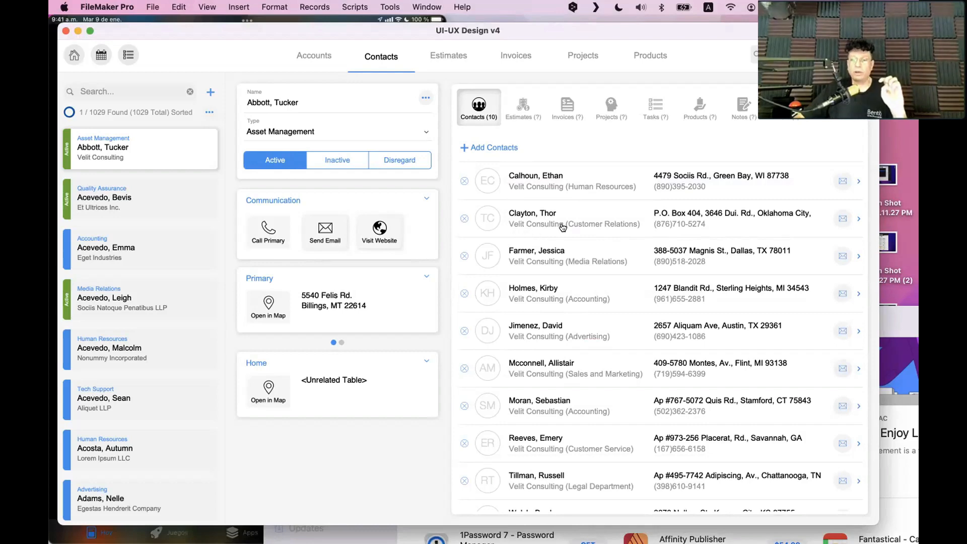
pyautogui.scroll(-3, 562, 228)
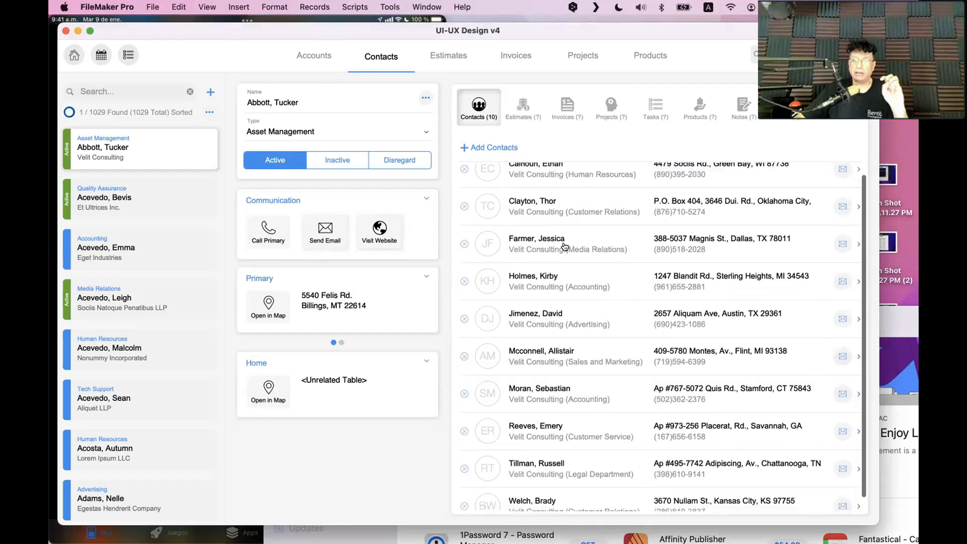
pyautogui.scroll(3, 565, 246)
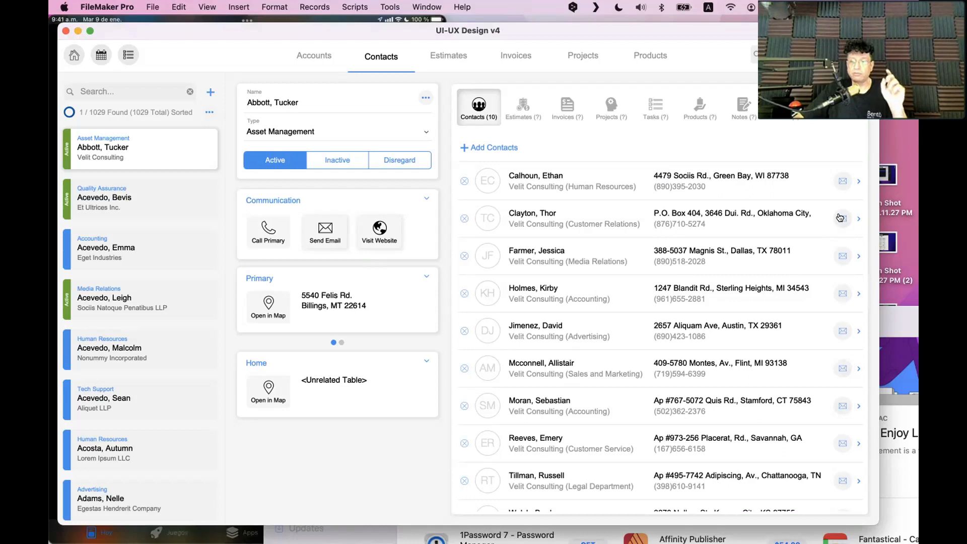
pyautogui.moveTo(840, 218)
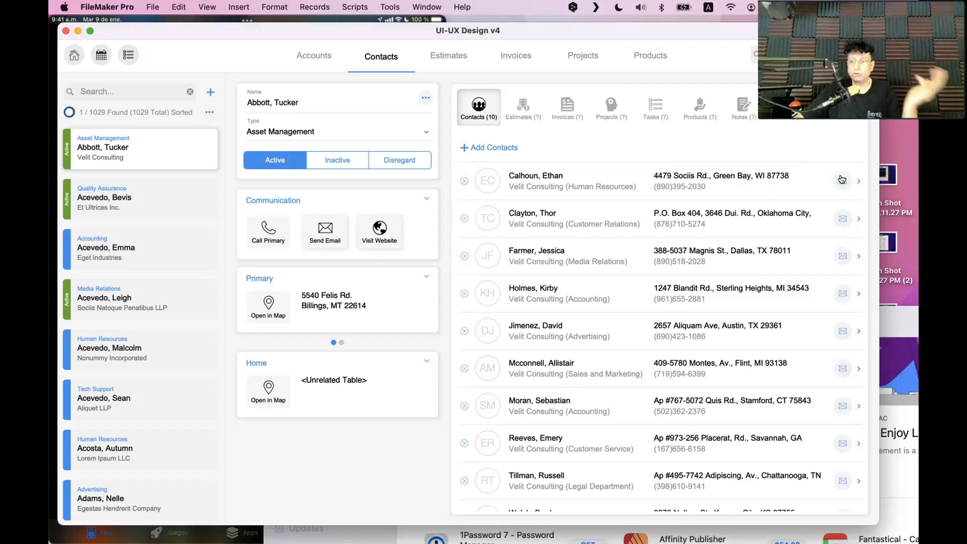
pyautogui.moveTo(841, 180)
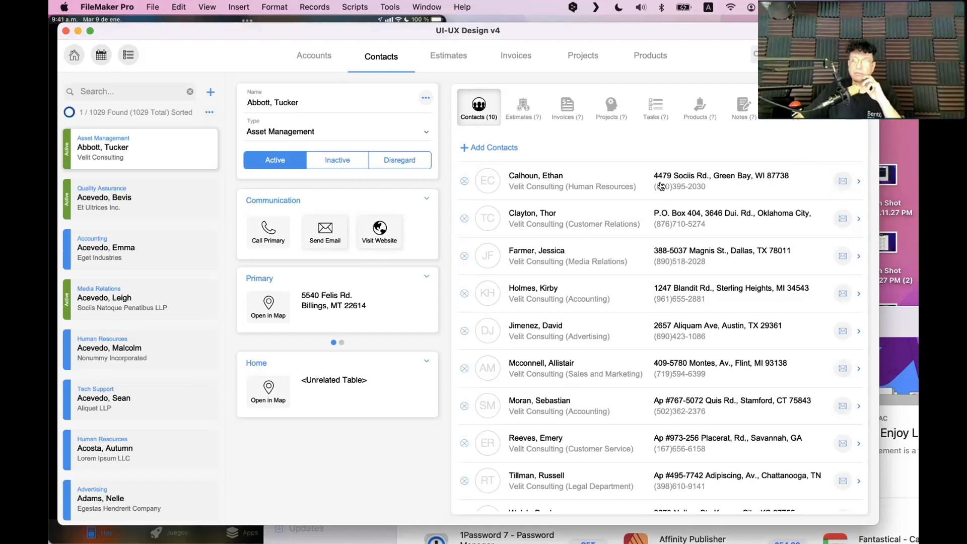
pyautogui.click(900, 327)
# Glance at the iPhone mirror recording, then bring back FileMaker's Contacts window and nudge it up-left
pyautogui.click(234, 523)
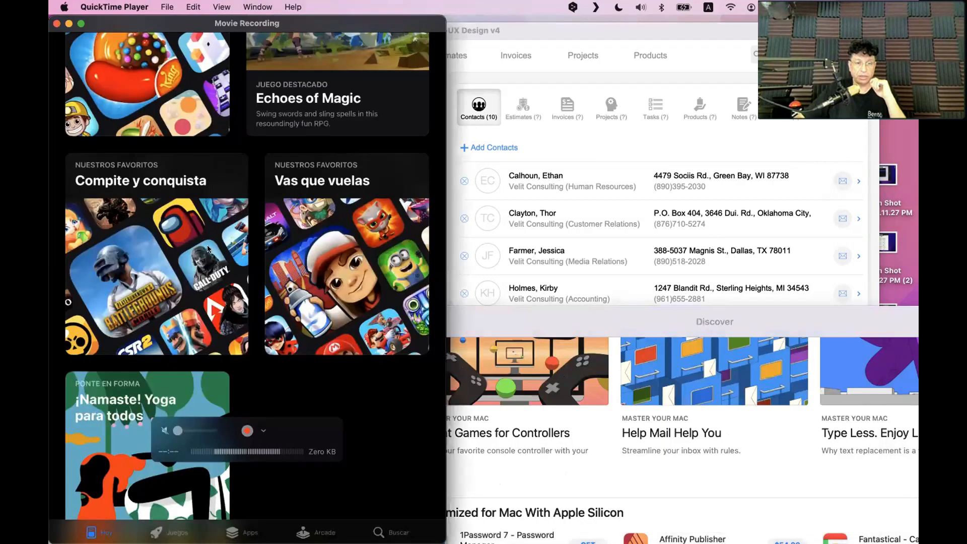
pyautogui.click(468, 219)
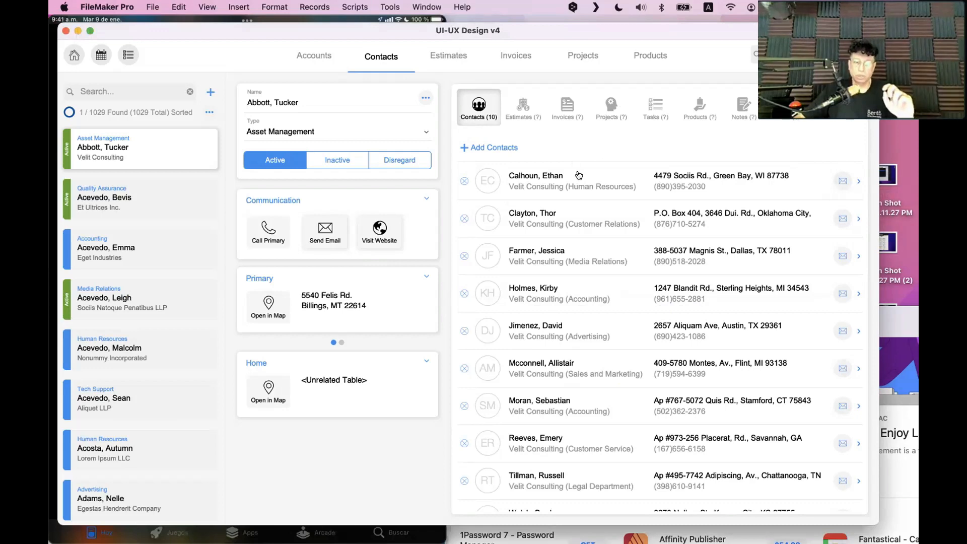
pyautogui.moveTo(287, 36); pyautogui.dragTo(275, 33)
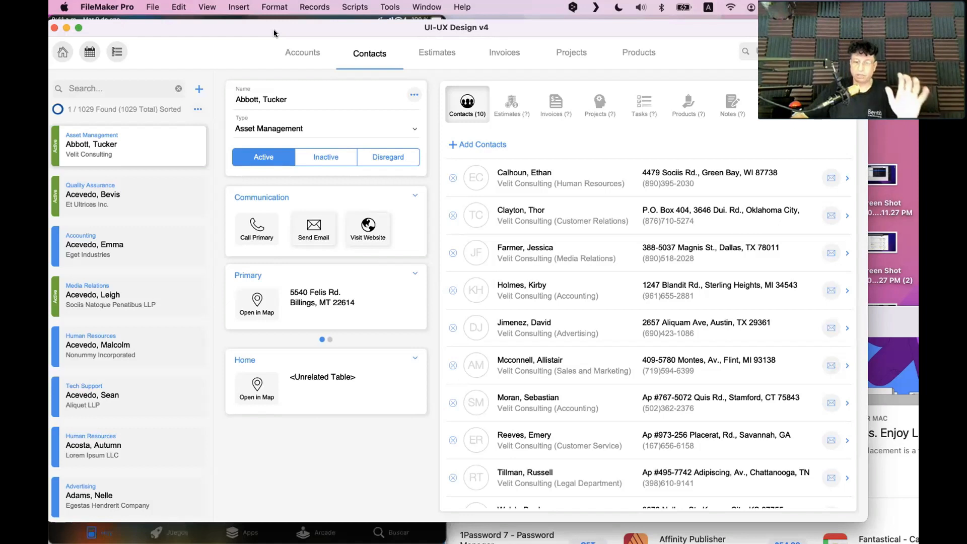
# Bring the App Store Discover page forward, move it aside, and hide it
pyautogui.click(889, 322)
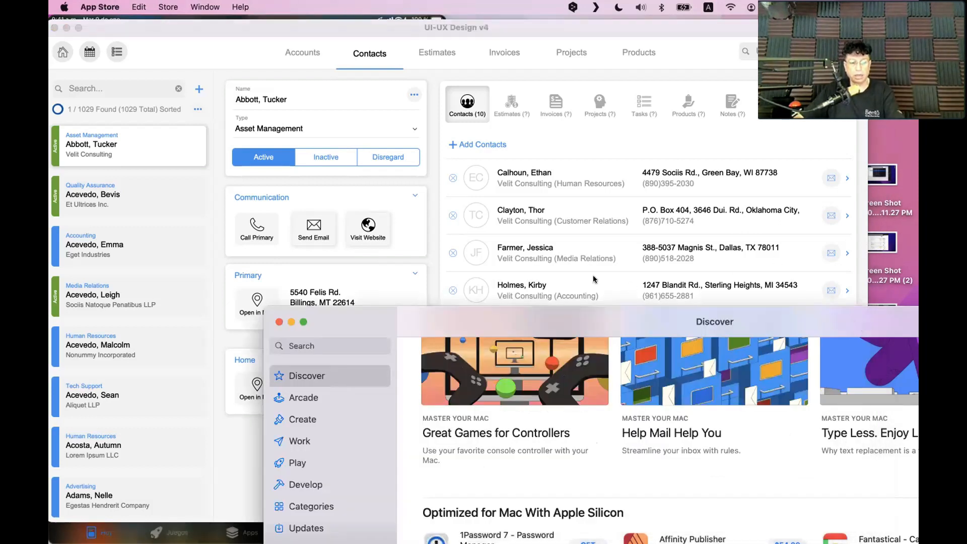
pyautogui.moveTo(462, 318); pyautogui.dragTo(488, 319)
pyautogui.press('super+q')
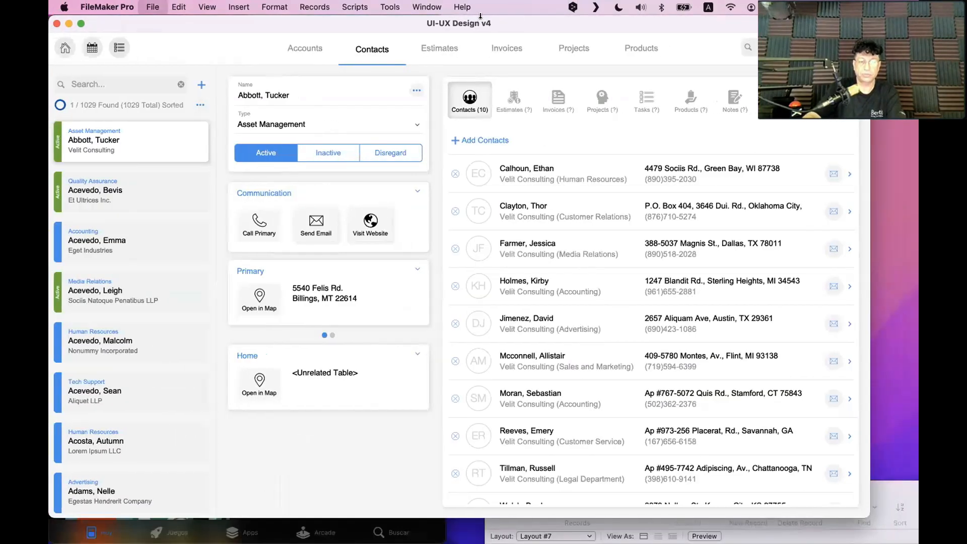
# Duplicate the Contacts layout in Manage Layouts, open the copy in a new window, and maximise it
pyautogui.press('shift+super+l')
pyautogui.scroll(-5, 351, 444)
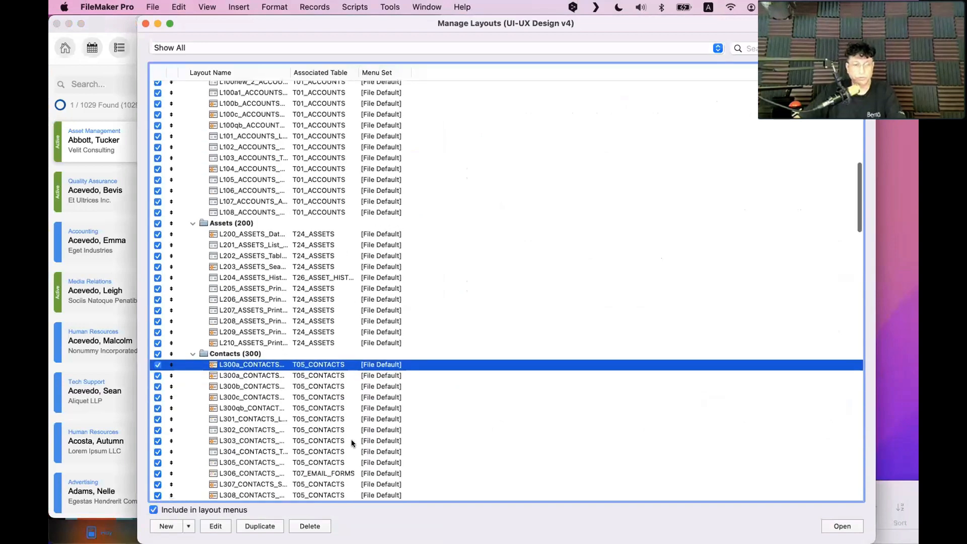
pyautogui.click(256, 527)
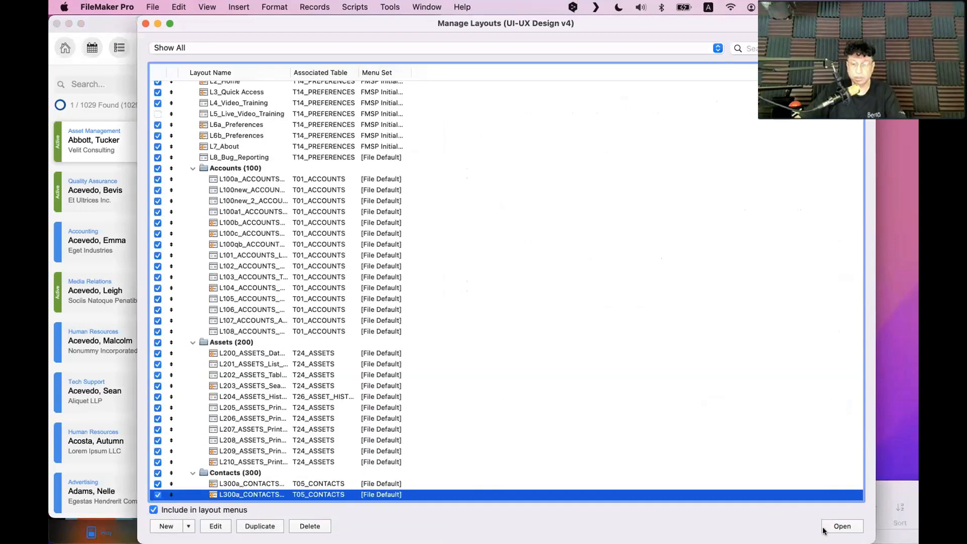
pyautogui.click(842, 527)
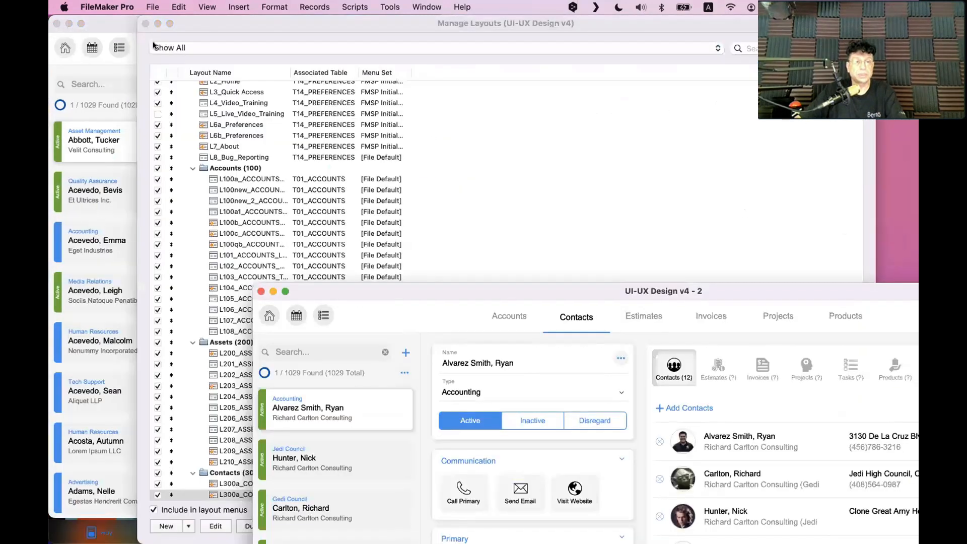
pyautogui.click(145, 24)
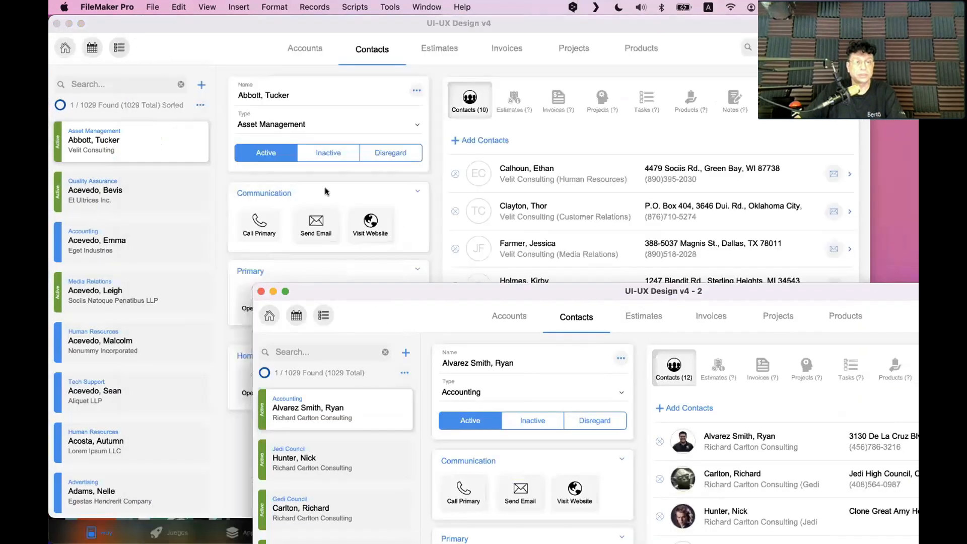
pyautogui.doubleClick(398, 287)
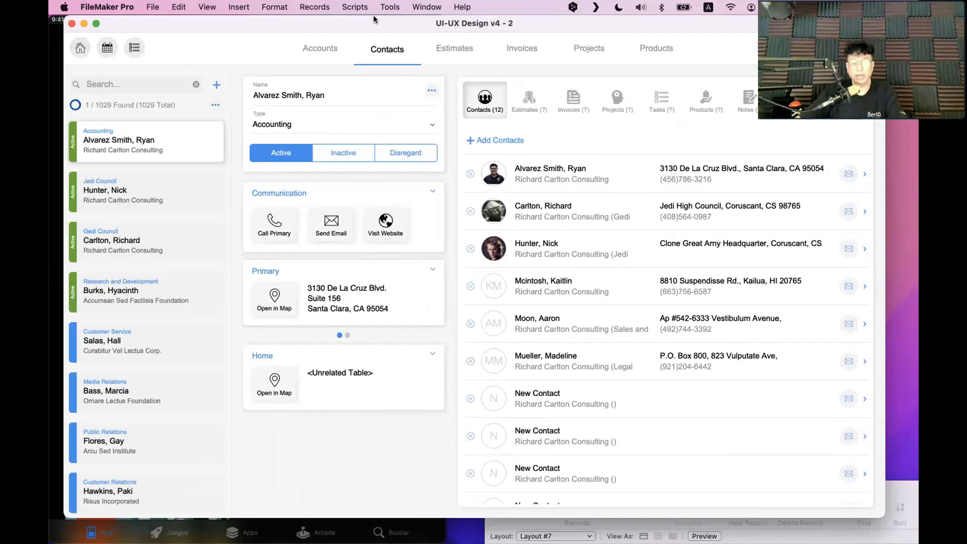
# Enter Layout mode, show the status toolbar, and delete the Top Navigation part
pyautogui.press('super+l')
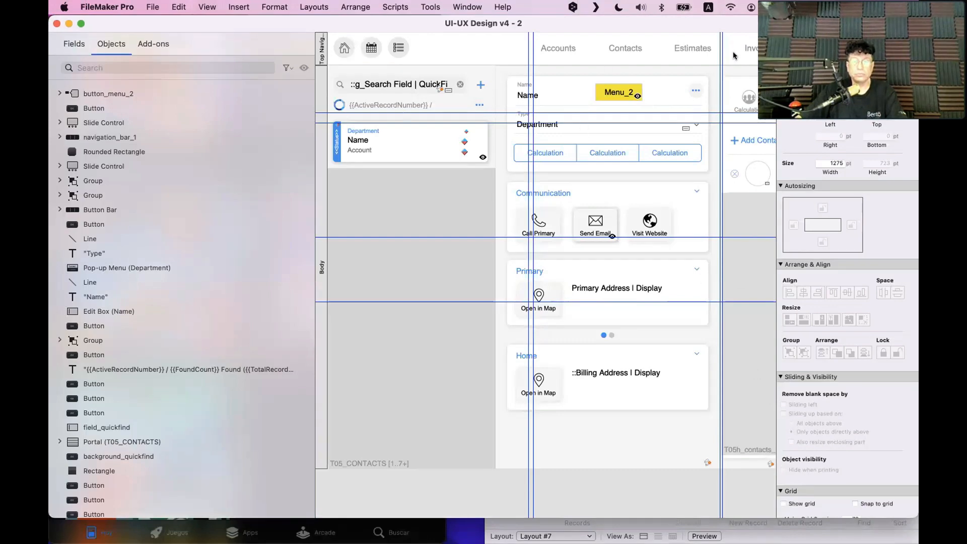
pyautogui.press('alt+super+s')
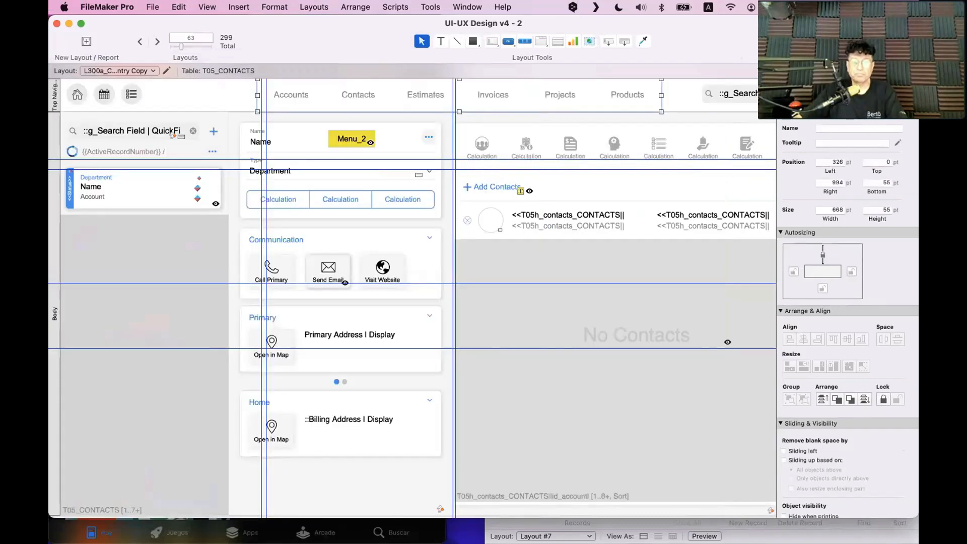
pyautogui.scroll(-1, 704, 144)
pyautogui.scroll(1, 704, 145)
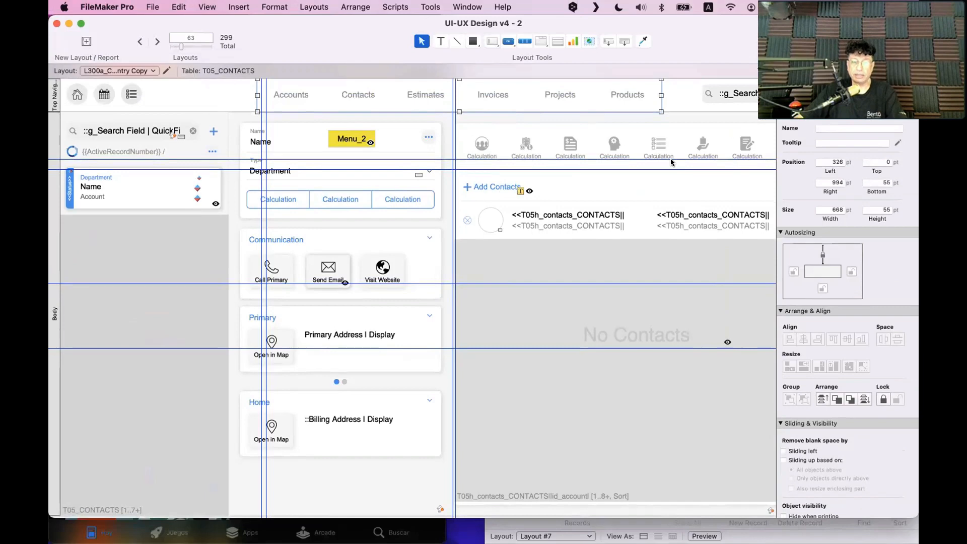
pyautogui.click(54, 96)
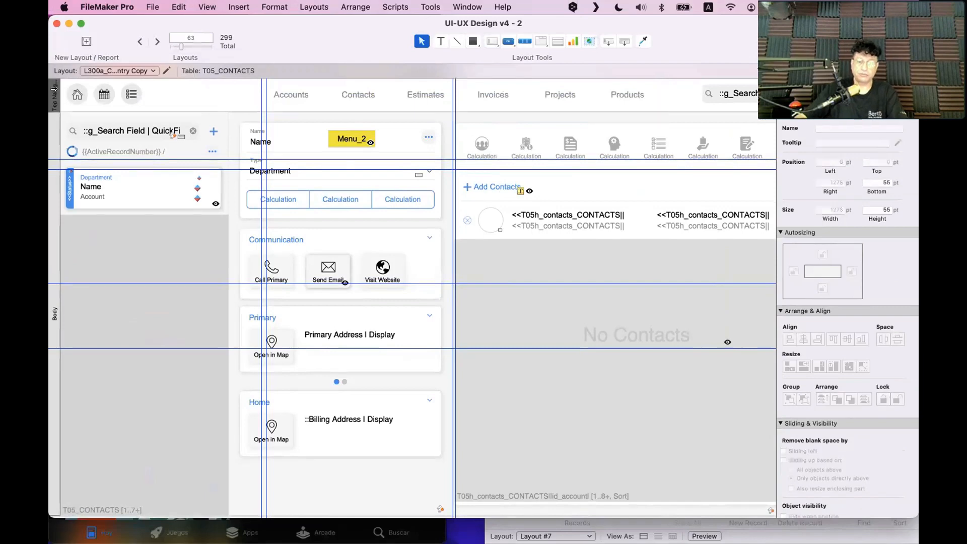
pyautogui.press('Delete')
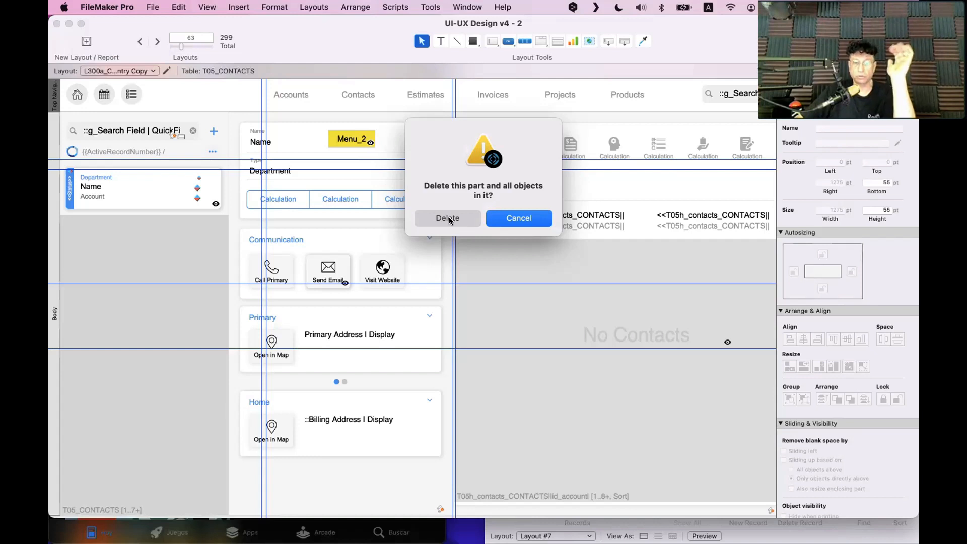
# Confirm deleting the Top Navigation part and its objects
pyautogui.click(450, 220)
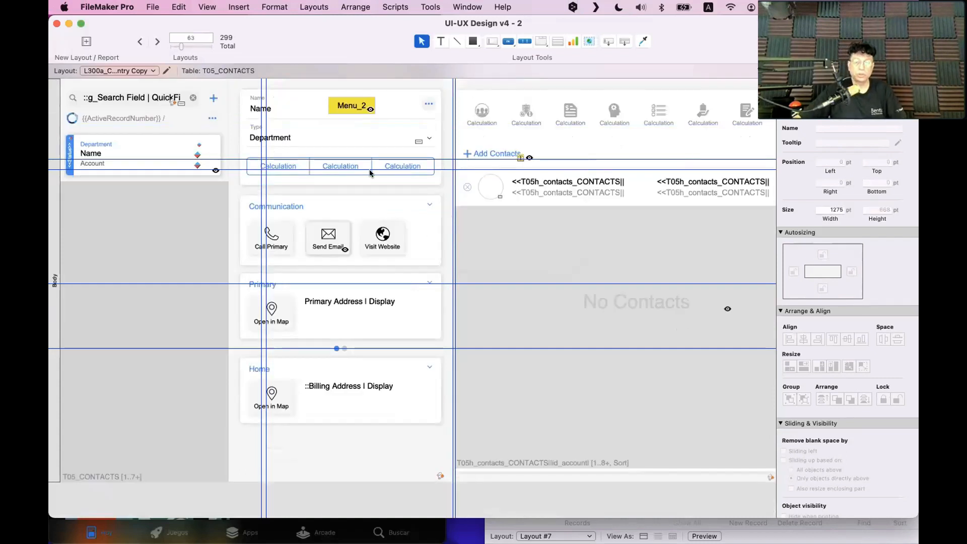
pyautogui.hscroll(3, 362, 165)
pyautogui.hscroll(2, 362, 165)
pyautogui.hscroll(-3, 359, 166)
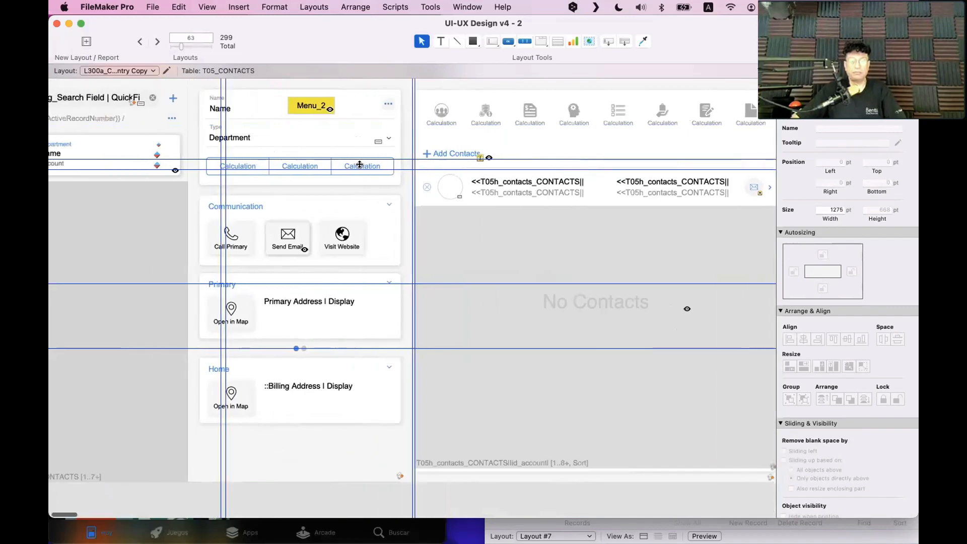
pyautogui.hscroll(-1, 358, 167)
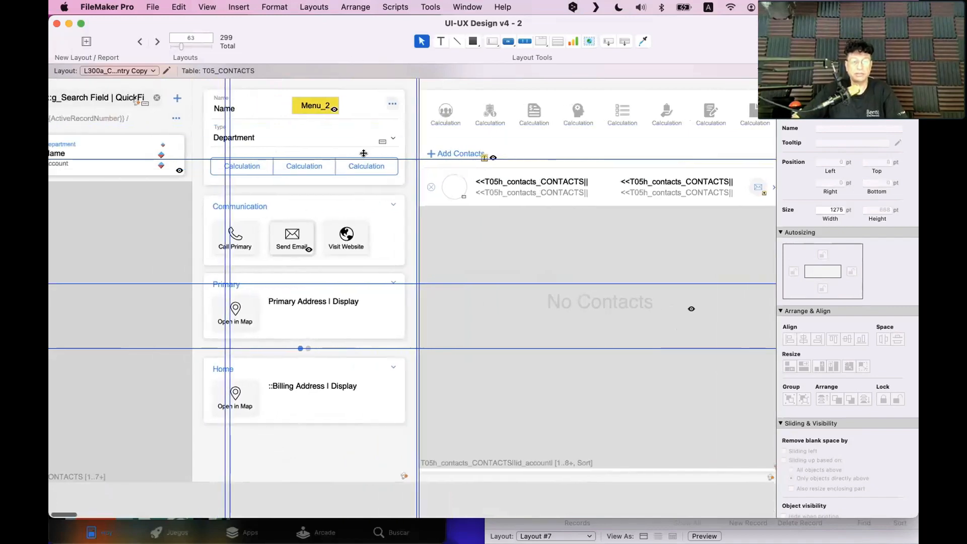
# Remove the three horizontal guides and move the vertical guide left to 289 pt
pyautogui.moveTo(363, 156); pyautogui.dragTo(363, 31)
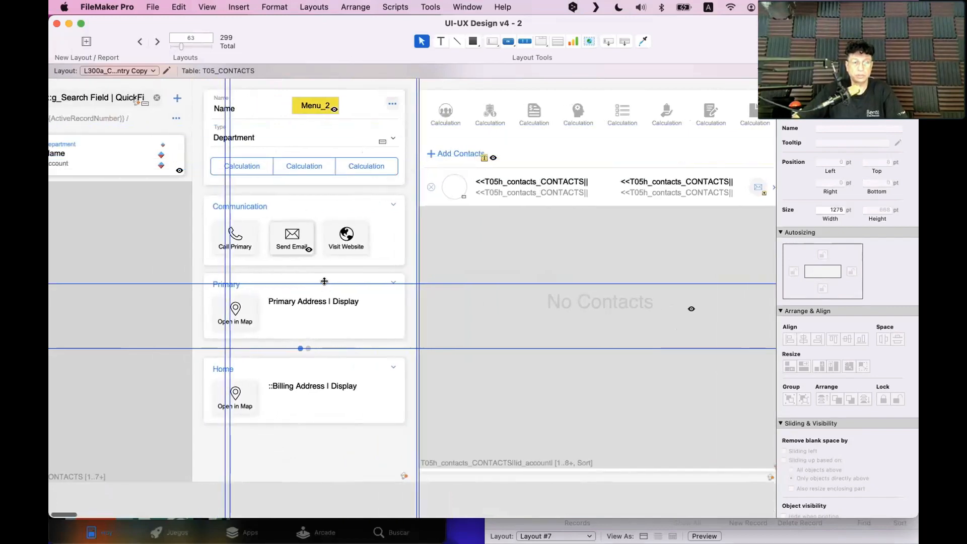
pyautogui.moveTo(324, 281); pyautogui.dragTo(325, 10)
pyautogui.moveTo(290, 348); pyautogui.dragTo(306, 6)
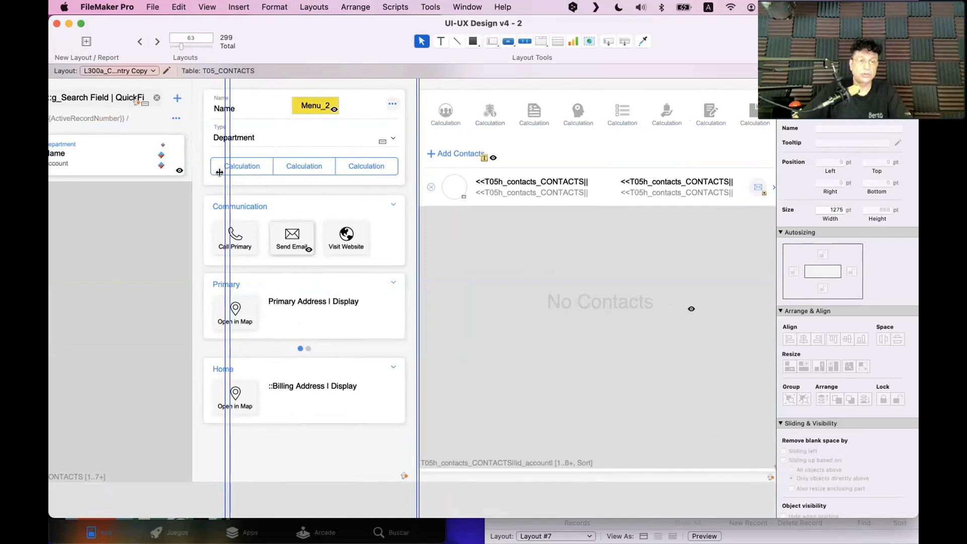
pyautogui.moveTo(225, 174); pyautogui.dragTo(191, 170)
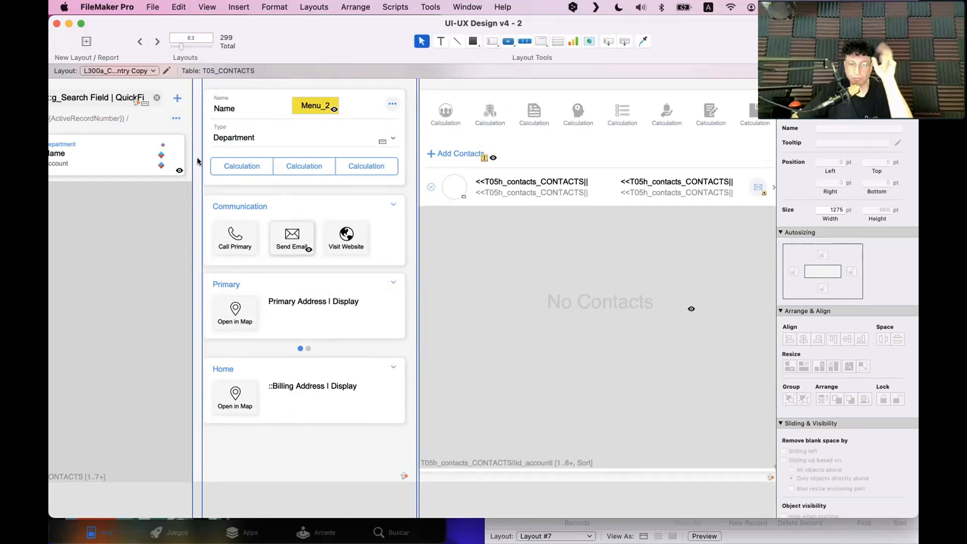
pyautogui.click(370, 524)
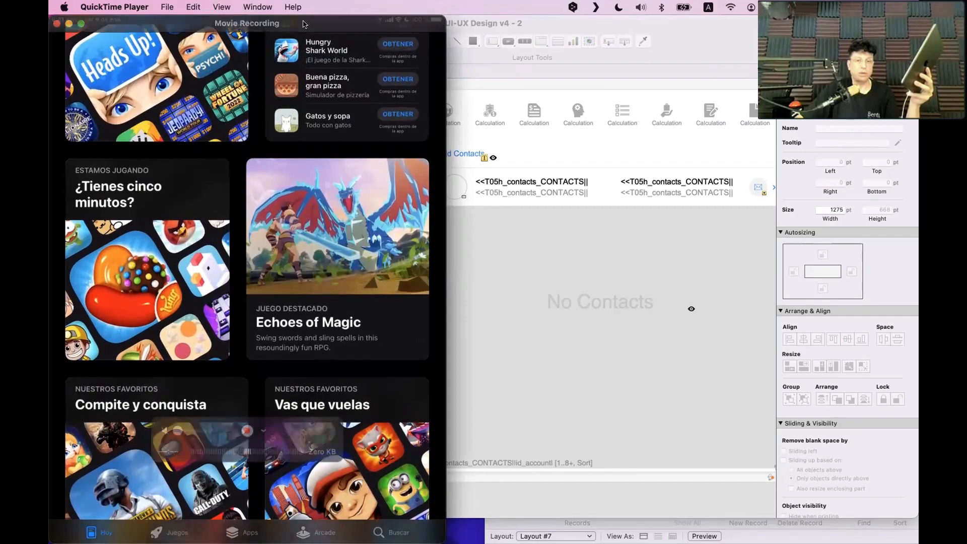
# Zoom the iPad mirror window to full screen, restore and reposition it, then return to FileMaker
pyautogui.moveTo(396, 140); pyautogui.dragTo(511, 18)
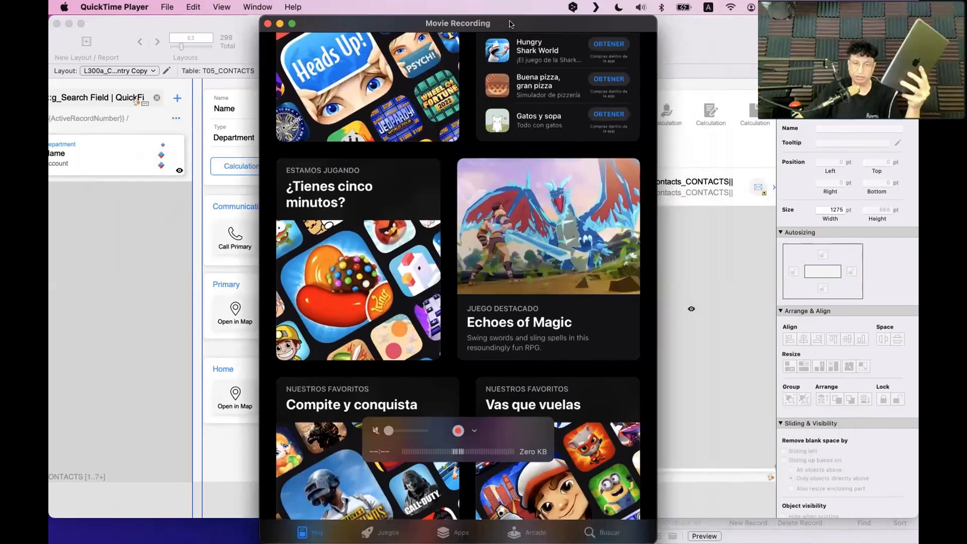
pyautogui.doubleClick(510, 23)
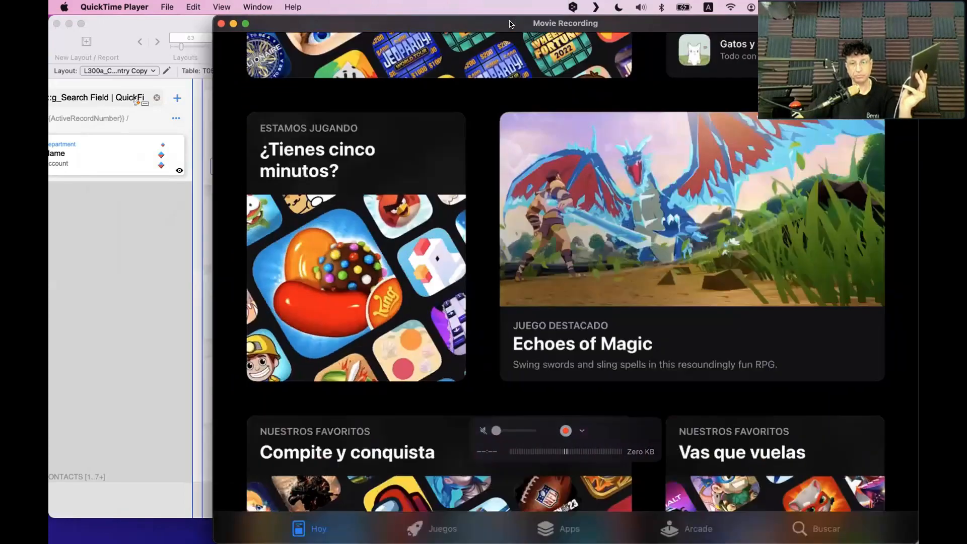
pyautogui.moveTo(510, 24); pyautogui.dragTo(428, 20)
pyautogui.doubleClick(427, 21)
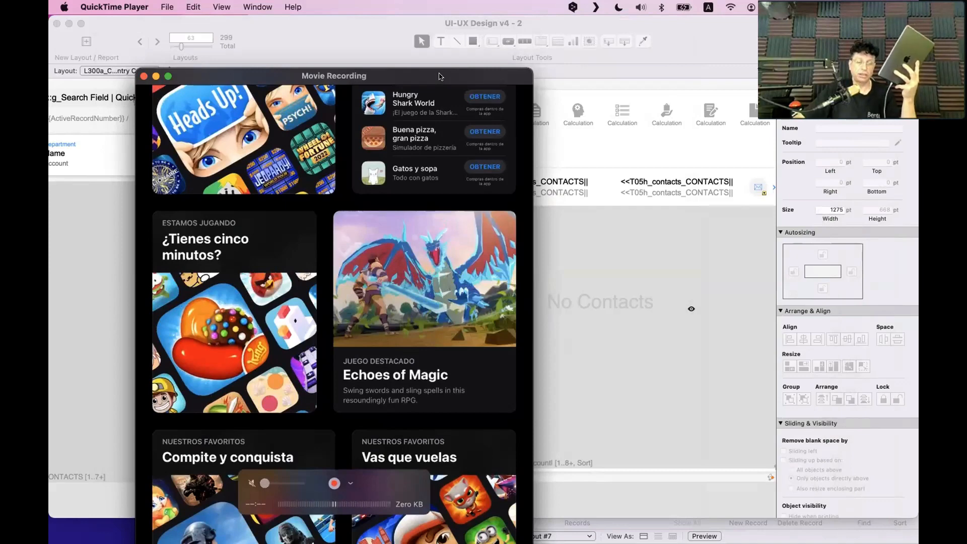
pyautogui.moveTo(440, 77); pyautogui.dragTo(442, 56)
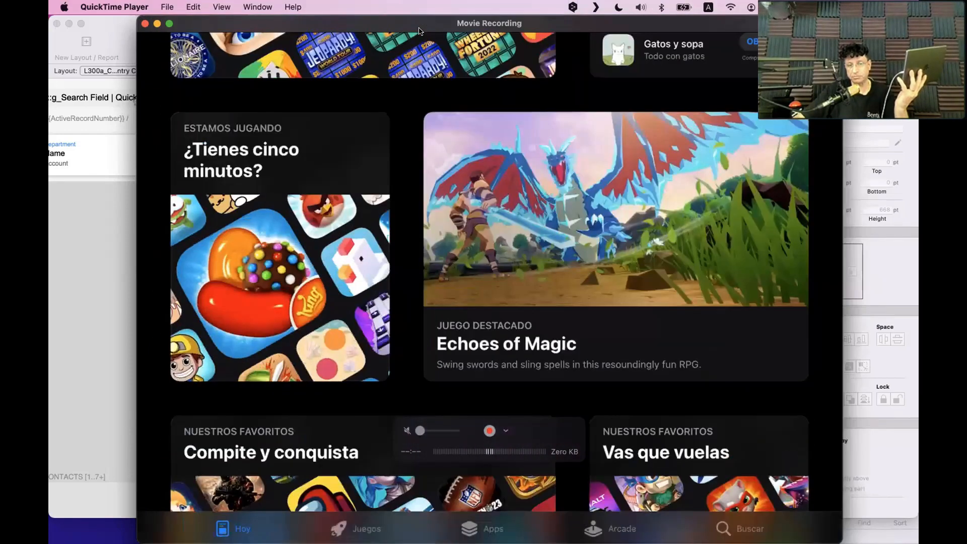
pyautogui.moveTo(424, 23); pyautogui.dragTo(426, 335)
pyautogui.click(414, 145)
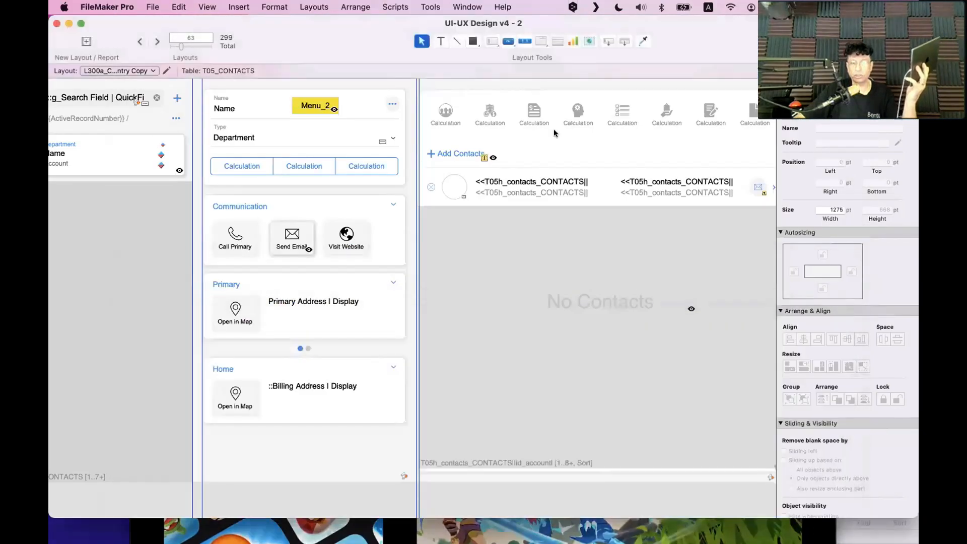
# Narrow the layout from 1275 to 652 pt and line the vertical guide up with the other guide
pyautogui.hscroll(5, 490, 119)
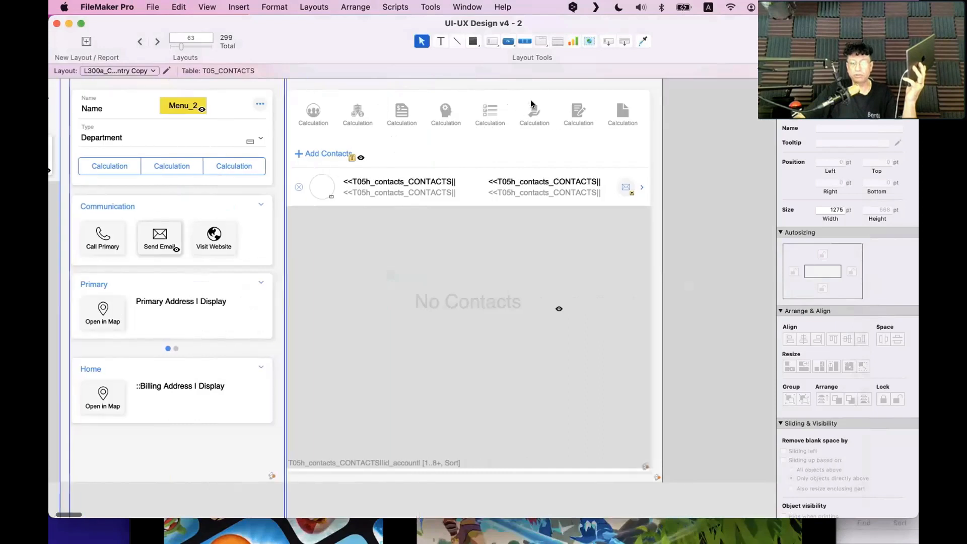
pyautogui.hscroll(-6, 530, 100)
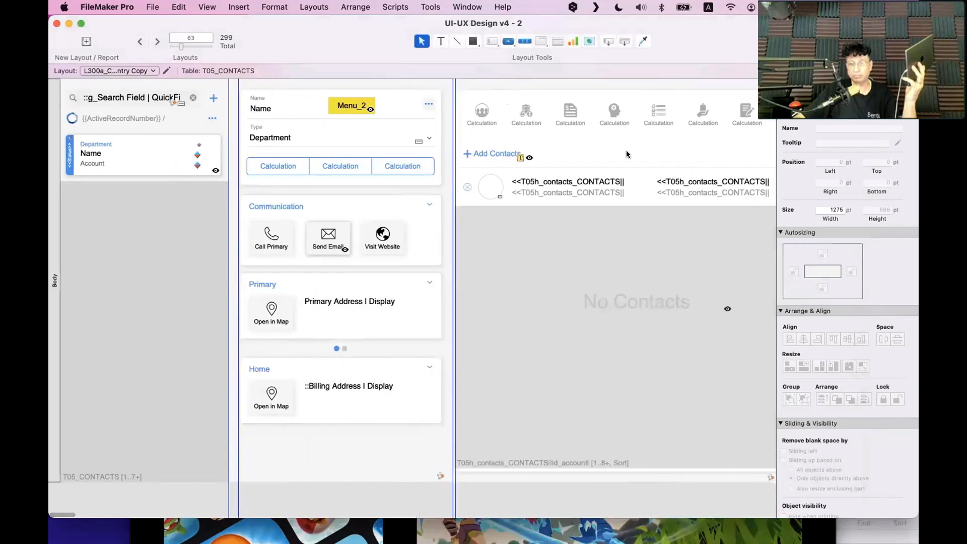
pyautogui.hscroll(5, 519, 154)
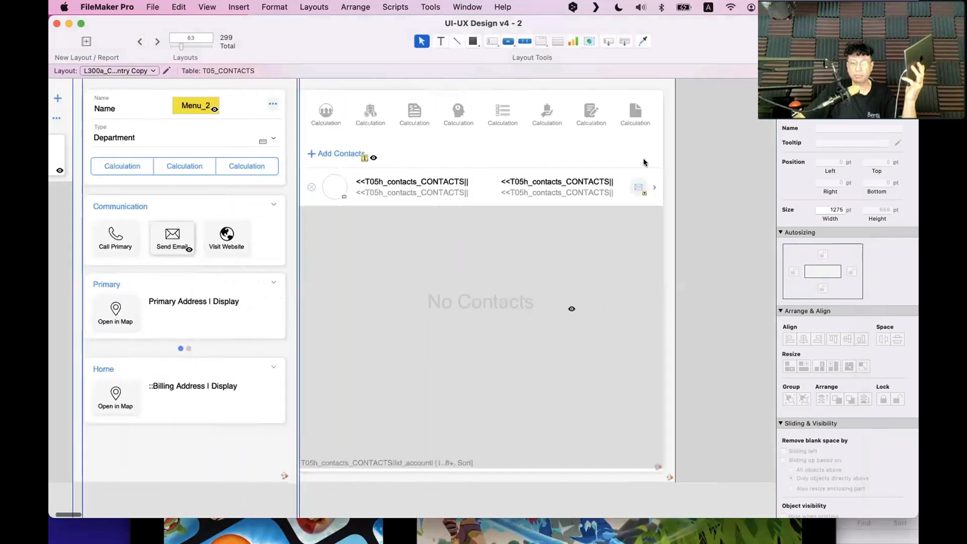
pyautogui.moveTo(659, 153); pyautogui.dragTo(296, 177)
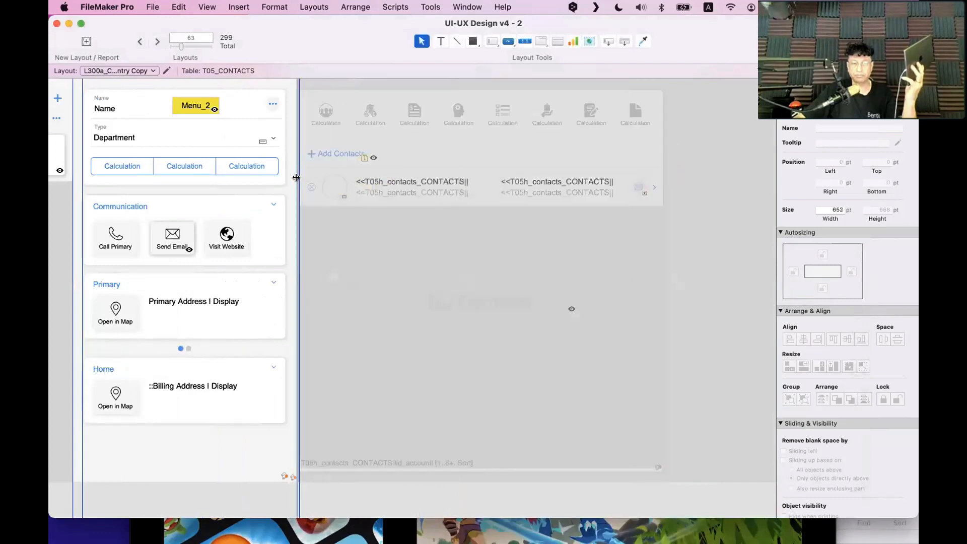
pyautogui.hscroll(-5, 296, 177)
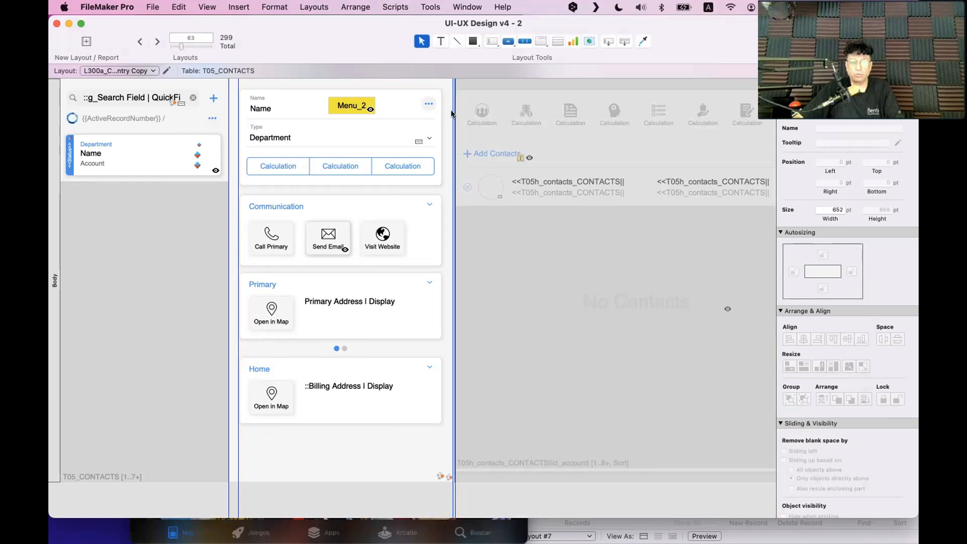
pyautogui.moveTo(361, 43)
pyautogui.mouseDown()
pyautogui.moveTo(476, 54)
pyautogui.moveTo(360, 45)
pyautogui.mouseUp()
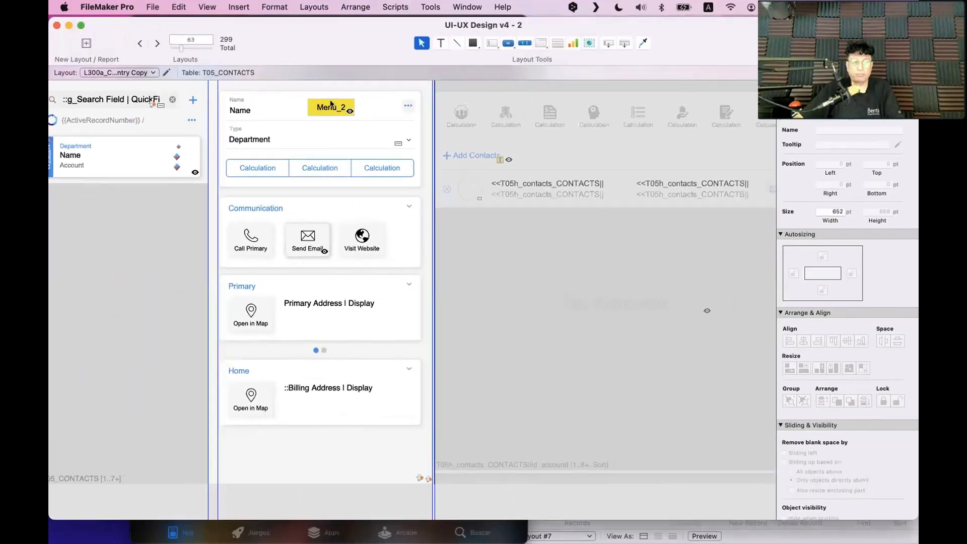
pyautogui.hscroll(-2, 331, 103)
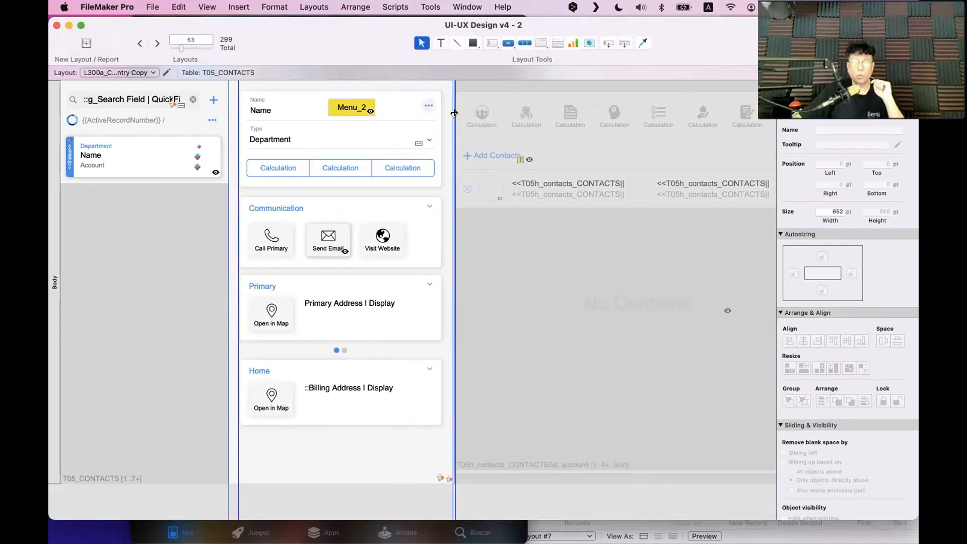
pyautogui.moveTo(452, 112); pyautogui.dragTo(451, 113)
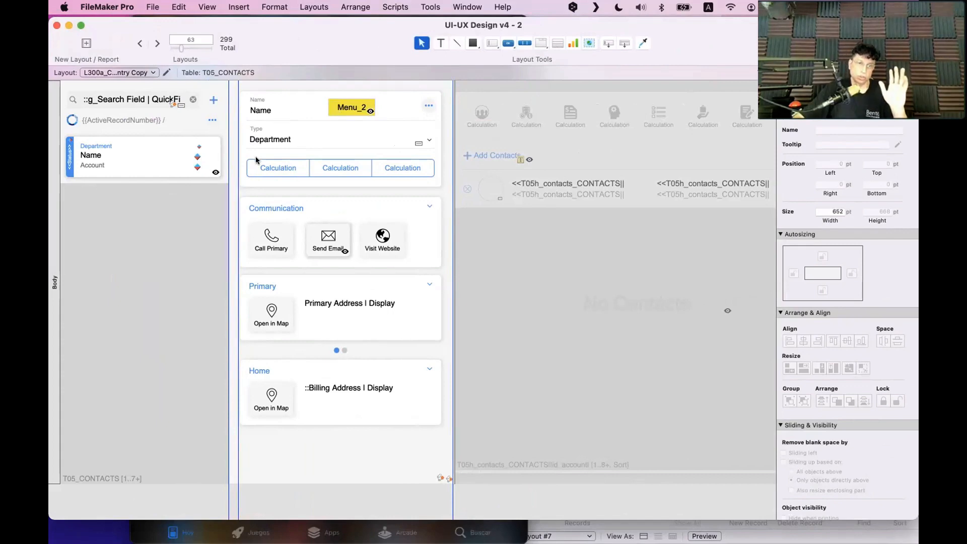
# Marquee-select all objects of the right-hand contacts panel, undoing an accidental portal move
pyautogui.click(473, 102)
pyautogui.click(481, 81)
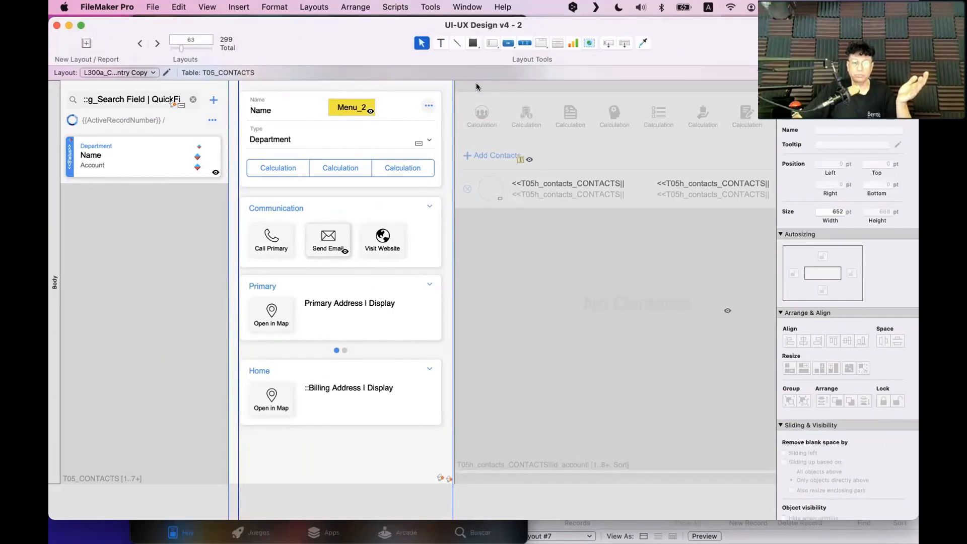
pyautogui.hscroll(5, 476, 83)
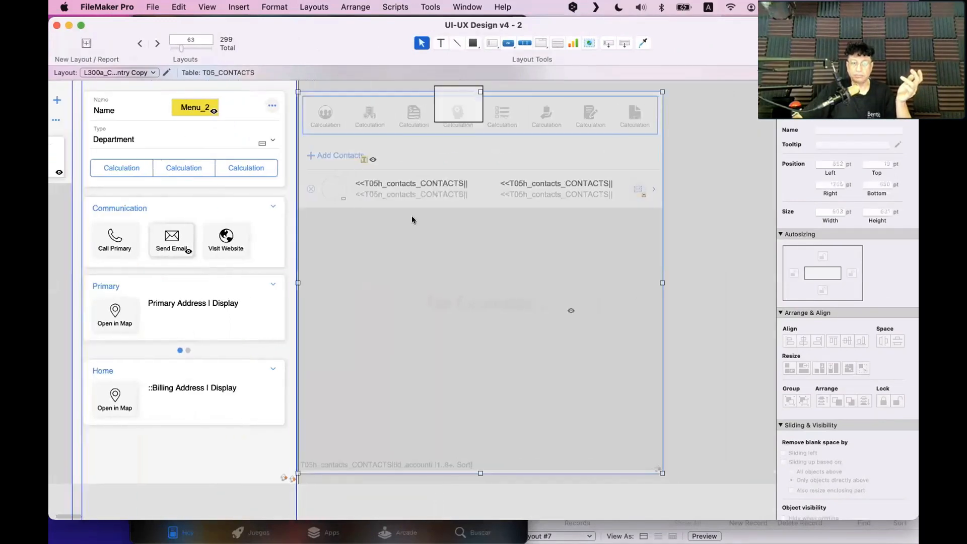
pyautogui.moveTo(392, 220); pyautogui.dragTo(537, 234)
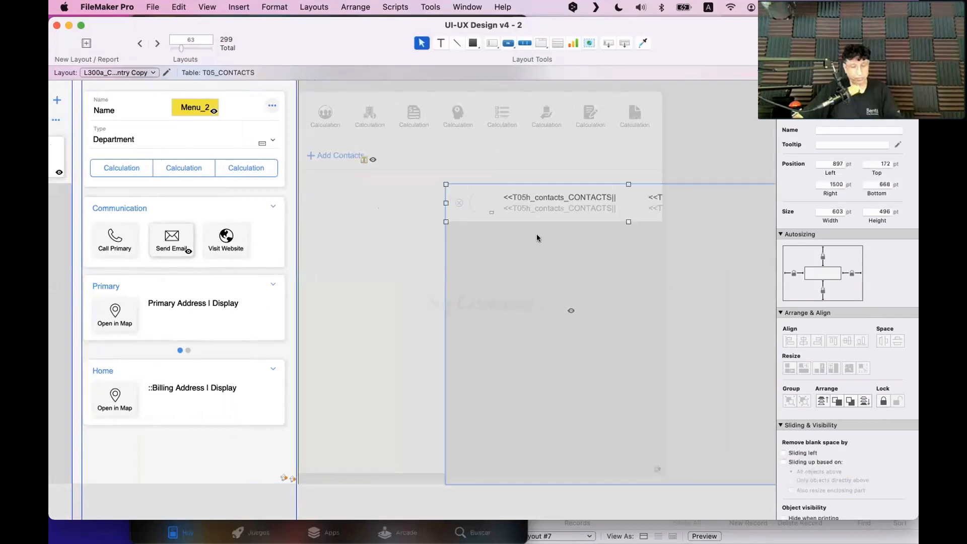
pyautogui.press('super+z')
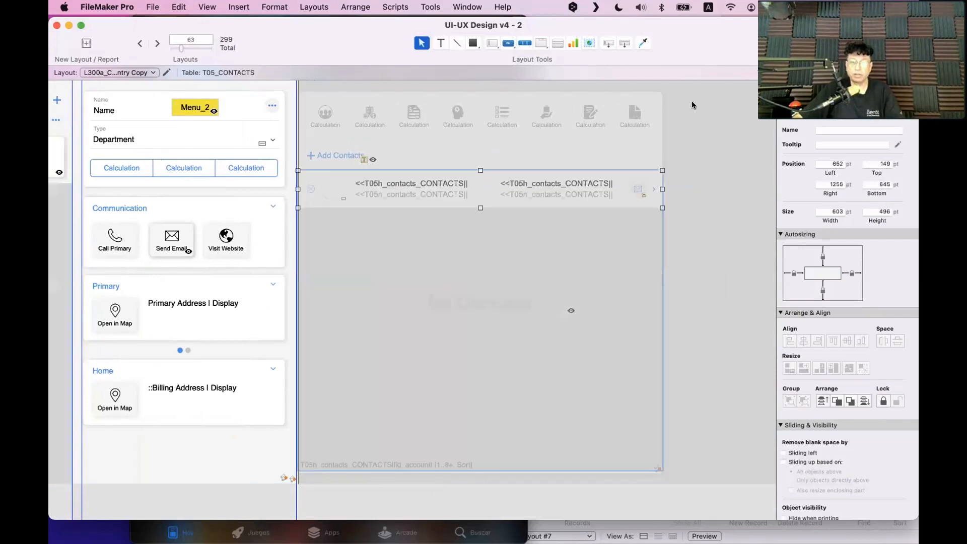
pyautogui.moveTo(693, 84); pyautogui.dragTo(479, 252)
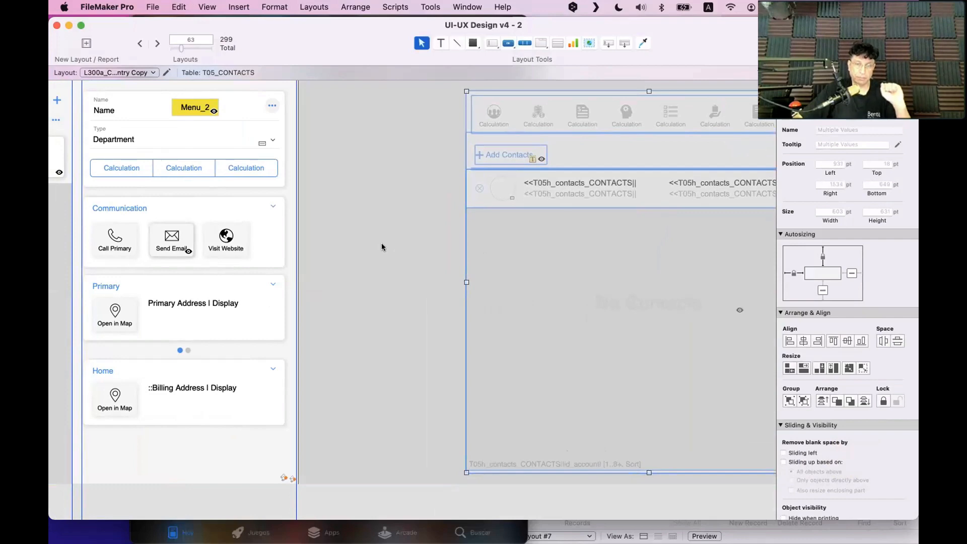
pyautogui.hscroll(-5, 376, 239)
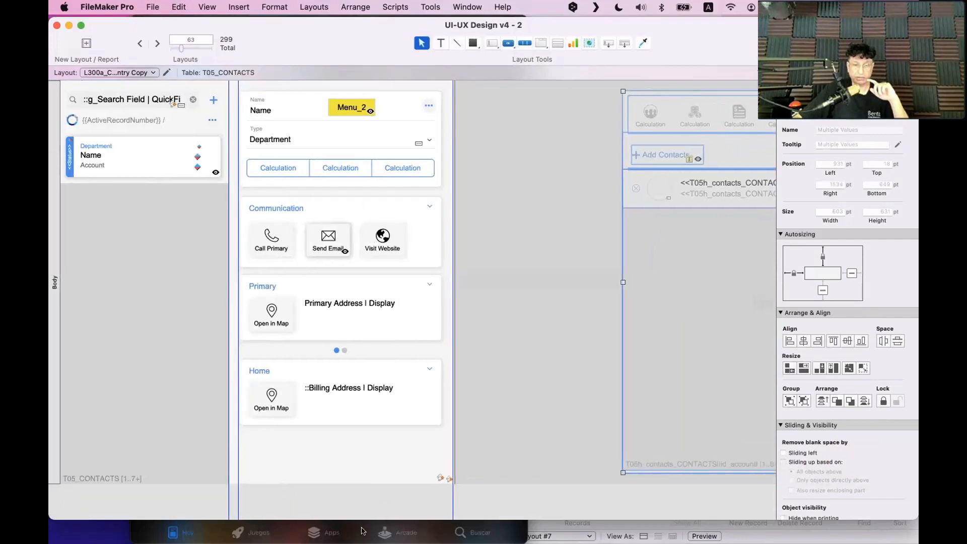
pyautogui.click(452, 530)
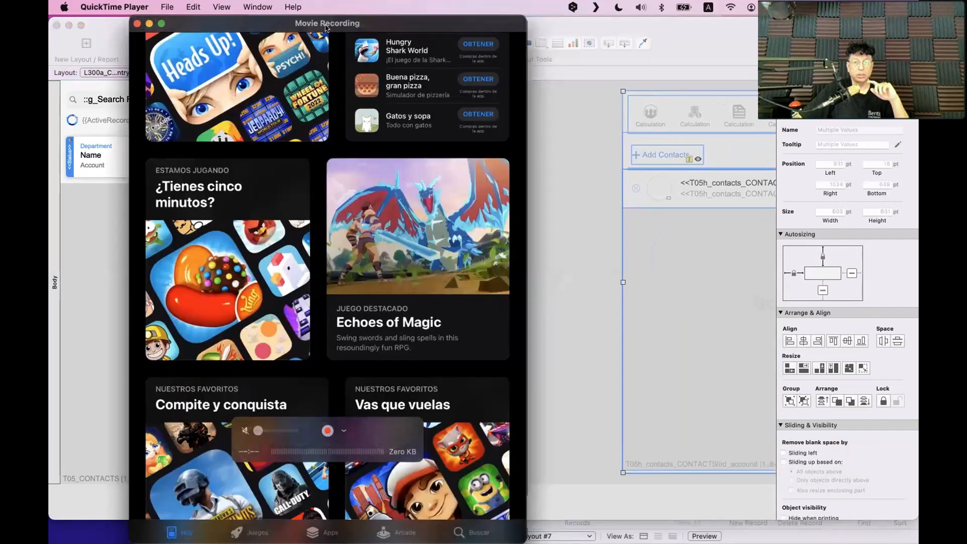
# Shift the iPad mirror slightly left, then return to the FileMaker layout and deselect all objects
pyautogui.moveTo(339, 28); pyautogui.dragTo(325, 28)
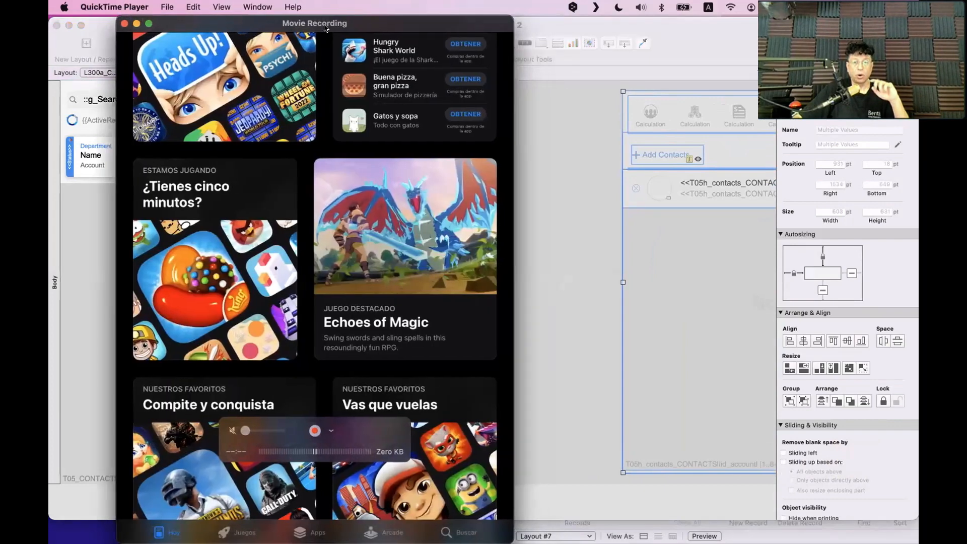
pyautogui.click(603, 241)
pyautogui.click(555, 145)
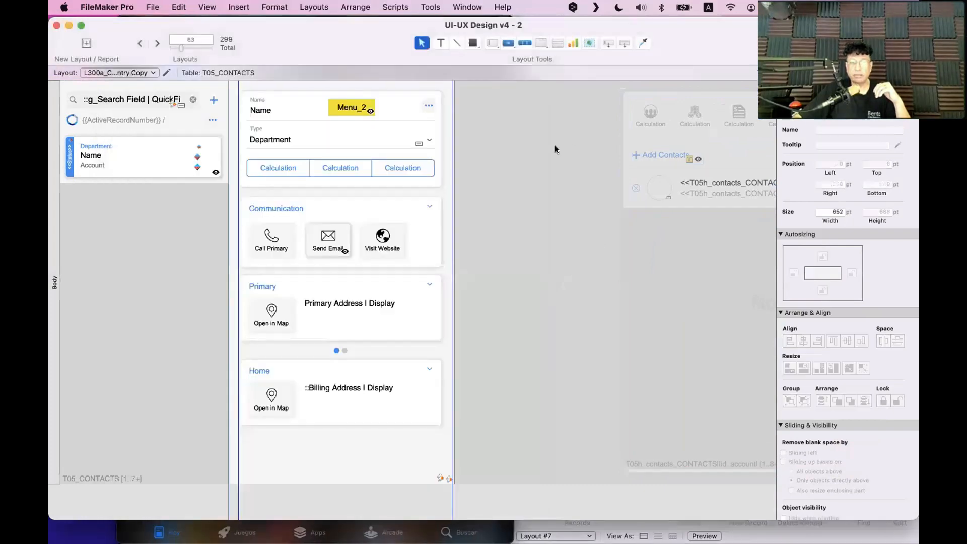
# Select the navigation bar and each of its buttons in turn to check their names in the Inspector
pyautogui.hscroll(10, 555, 145)
pyautogui.click(423, 121)
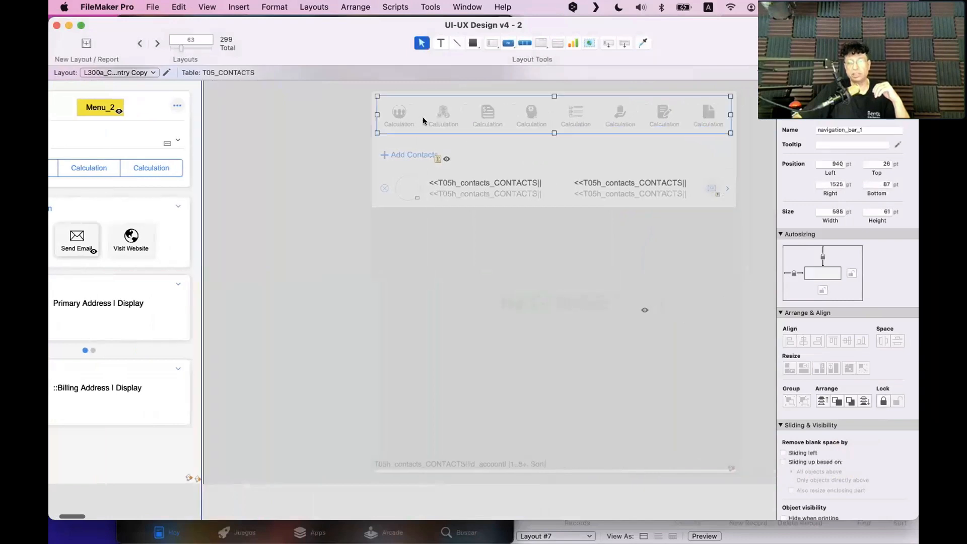
pyautogui.click(437, 119)
pyautogui.click(478, 116)
pyautogui.click(519, 118)
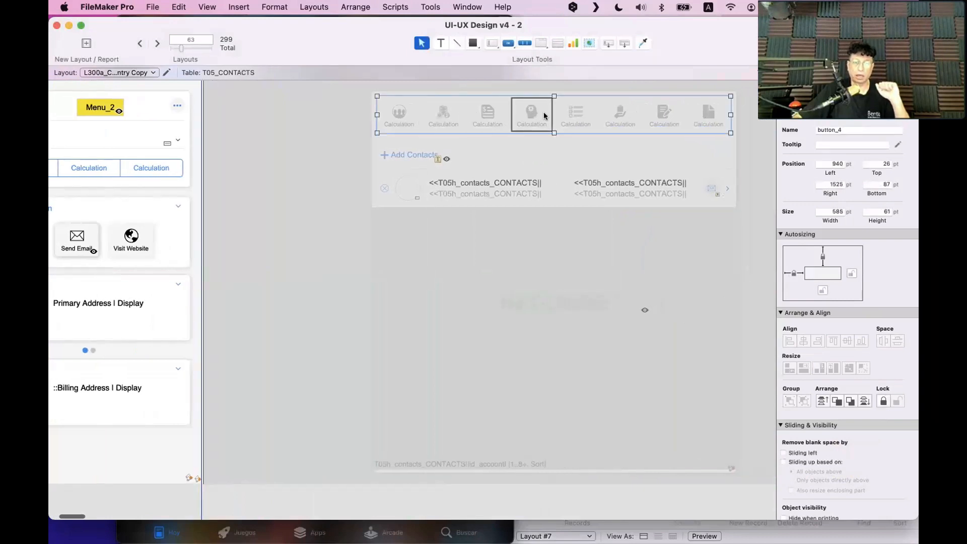
pyautogui.click(575, 117)
pyautogui.click(625, 117)
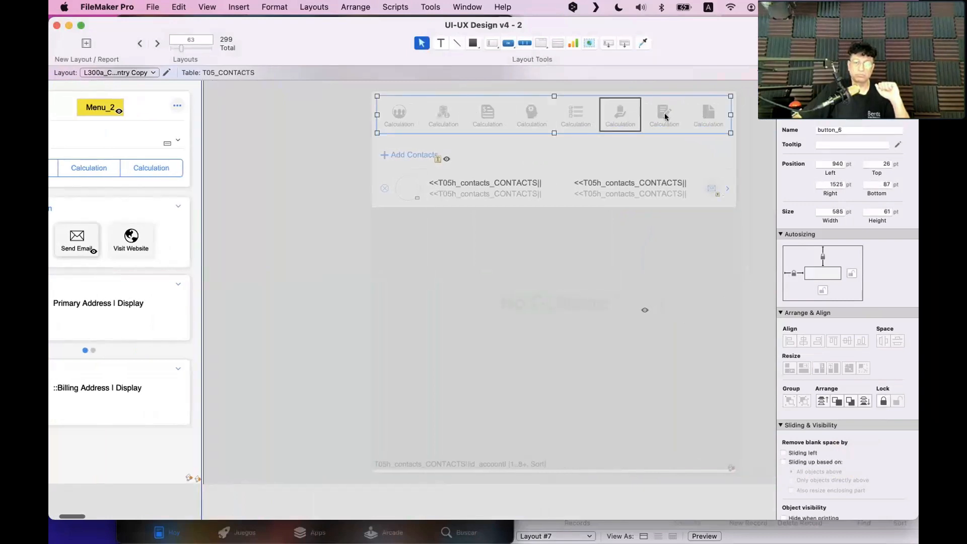
pyautogui.click(665, 117)
pyautogui.click(704, 117)
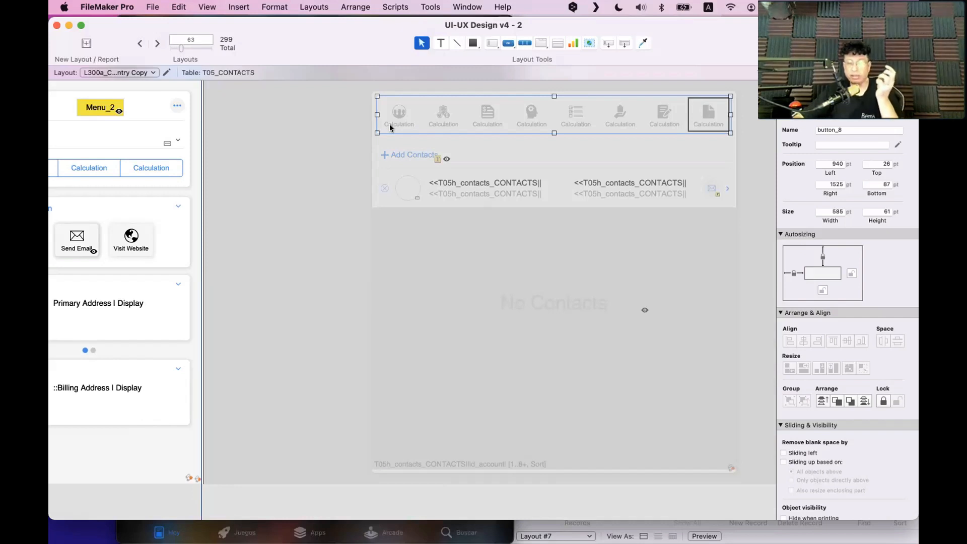
pyautogui.hscroll(-10, 391, 128)
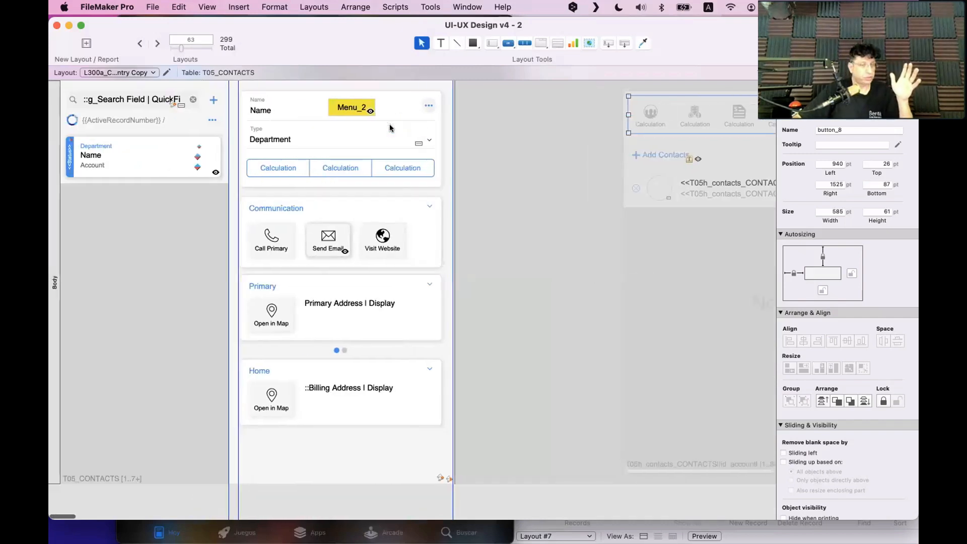
pyautogui.click(413, 530)
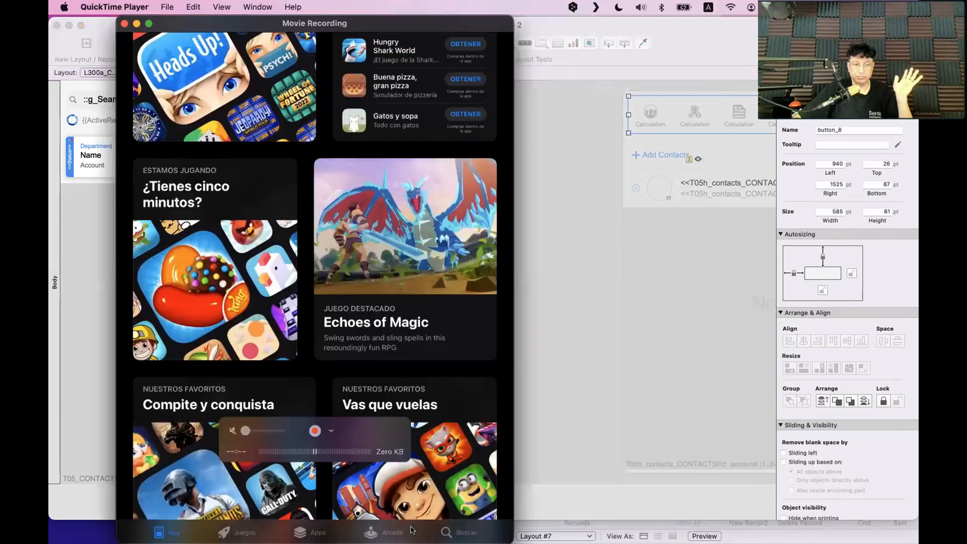
# Position the iPad App Store mirror low over the FileMaker layout, showing its Buscar page
pyautogui.moveTo(247, 24); pyautogui.dragTo(364, 30)
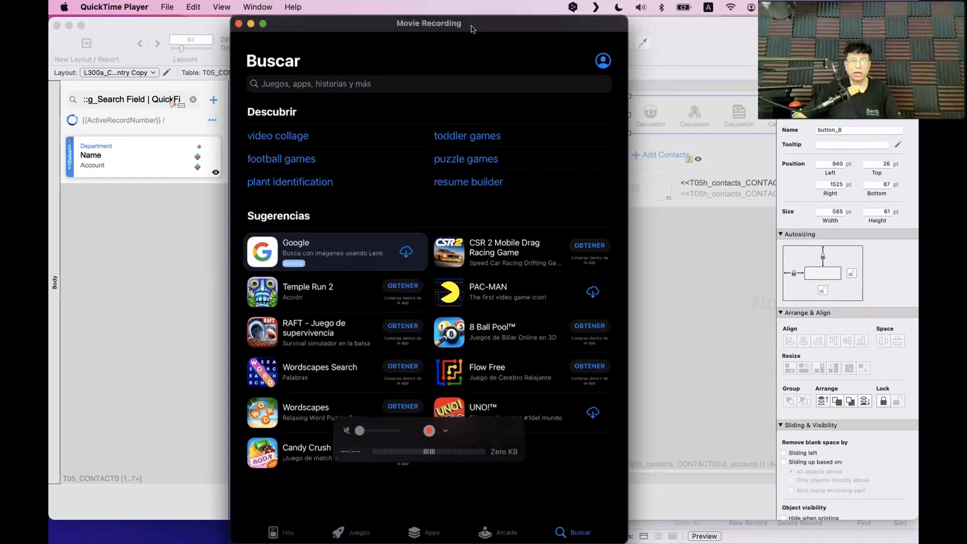
pyautogui.moveTo(474, 29); pyautogui.dragTo(552, 325)
pyautogui.click(566, 239)
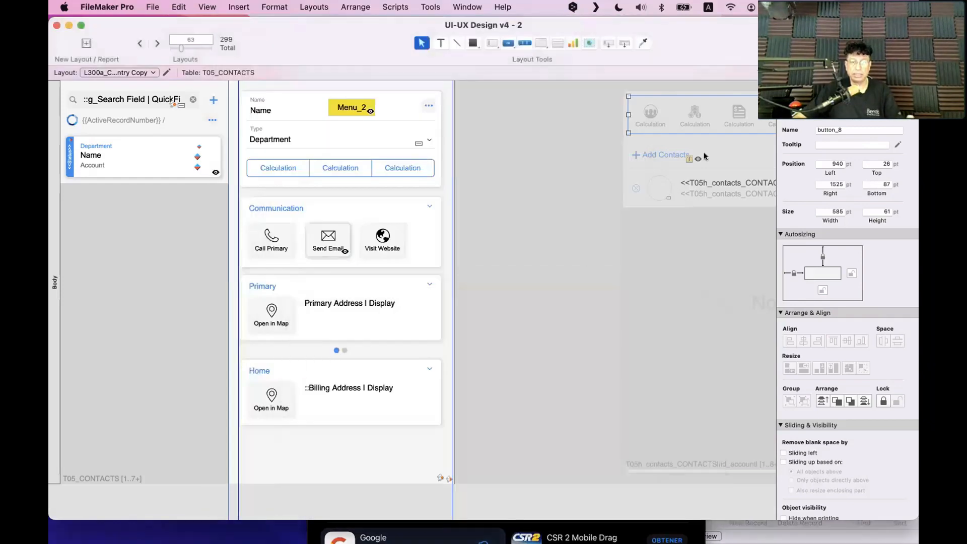
pyautogui.hscroll(5, 716, 117)
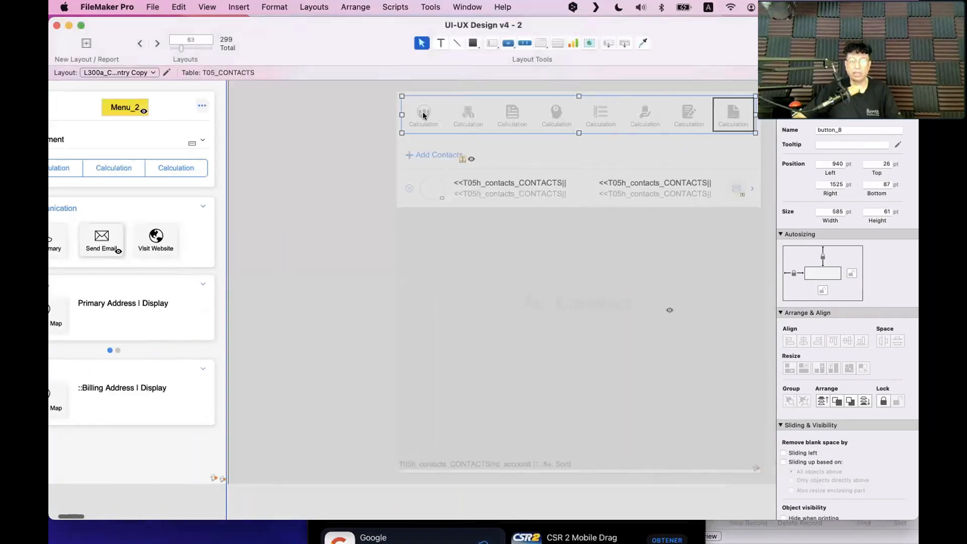
pyautogui.click(509, 529)
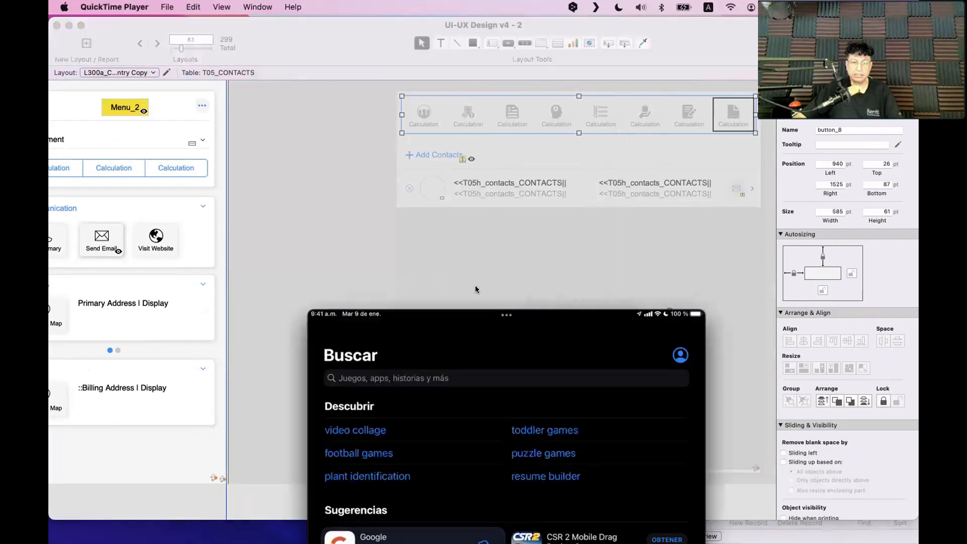
# Raise the iPad mirror's search page up beside the FileMaker layout for comparison
pyautogui.moveTo(480, 317); pyautogui.dragTo(389, 117)
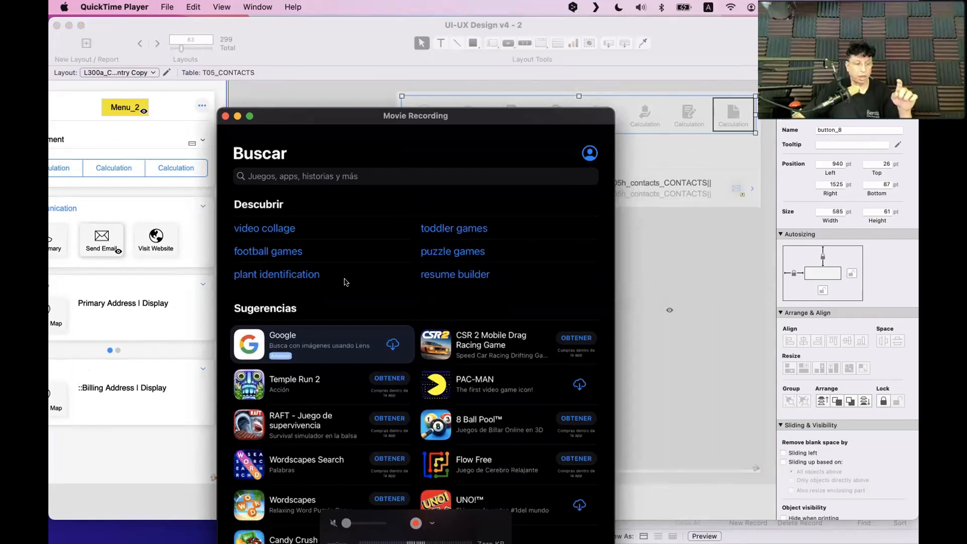
pyautogui.moveTo(358, 116); pyautogui.dragTo(341, 34)
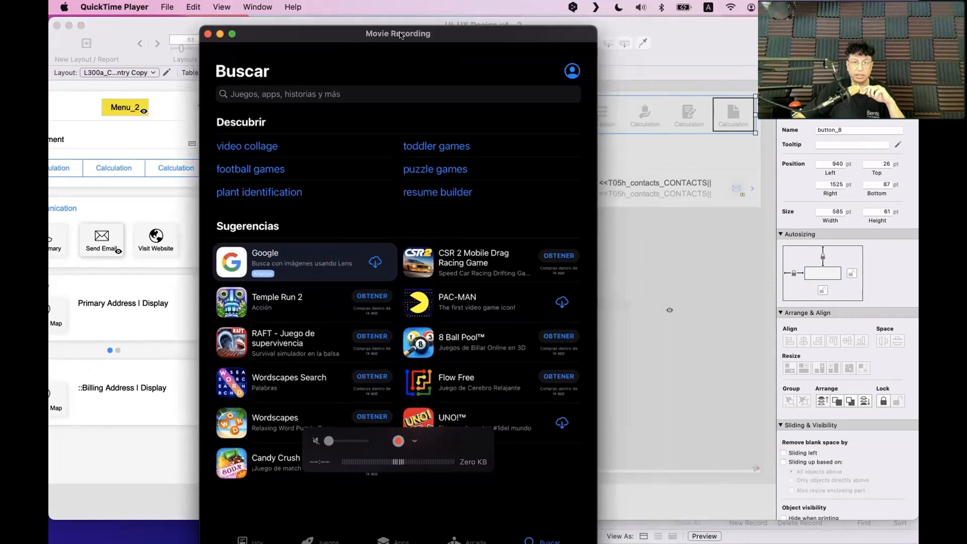
pyautogui.moveTo(402, 35); pyautogui.dragTo(401, 27)
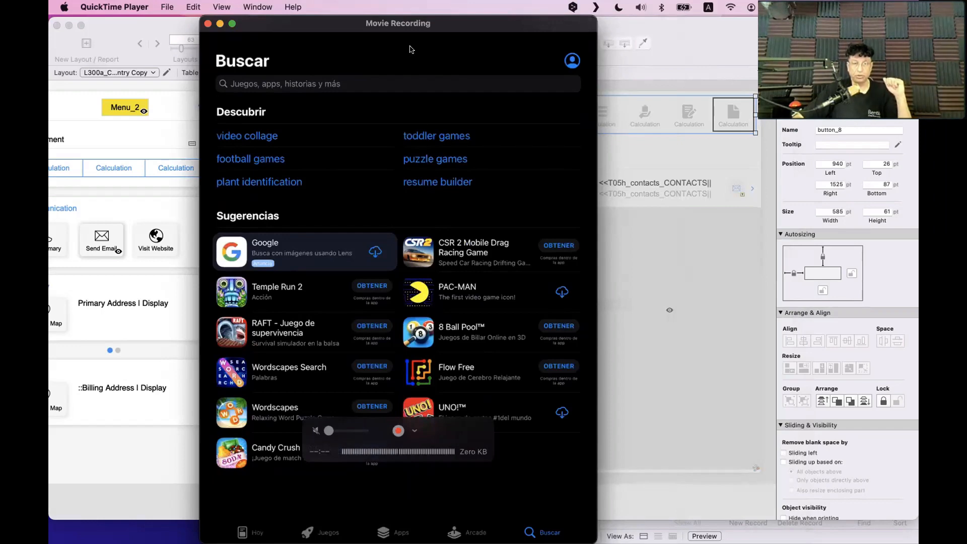
# Lower the iPad mirror nearly out of sight and bring the FileMaker Contacts layout forward
pyautogui.moveTo(403, 27); pyautogui.dragTo(366, 529)
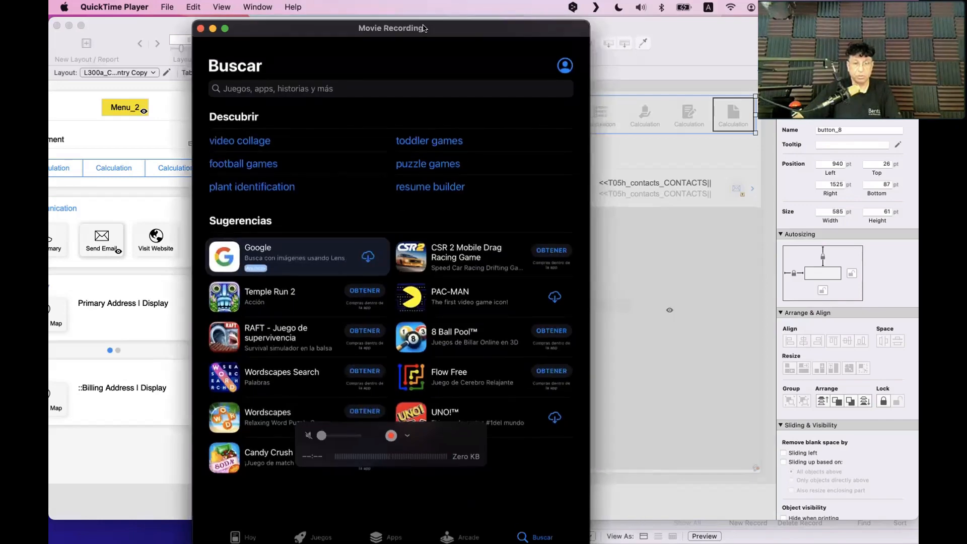
pyautogui.moveTo(424, 29); pyautogui.dragTo(459, 445)
pyautogui.click(360, 165)
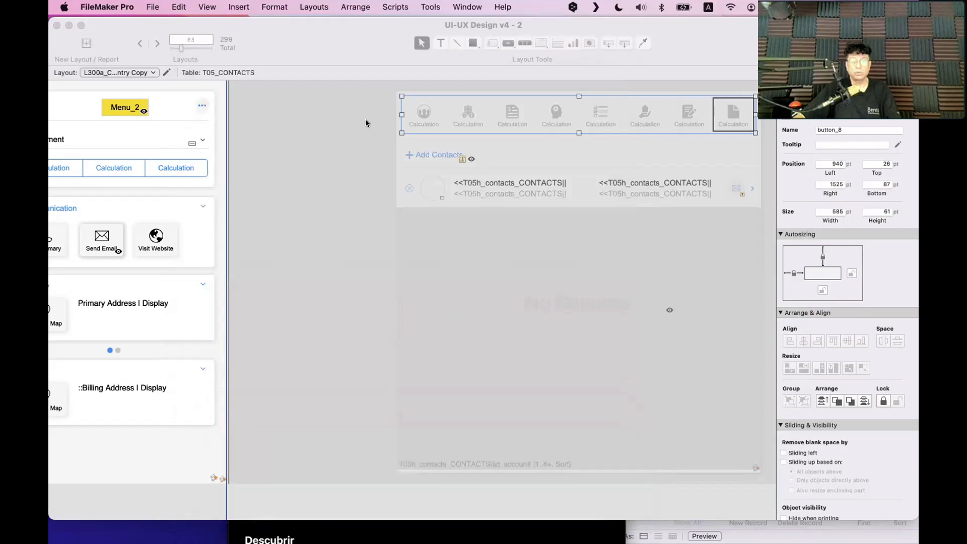
# Reveal the full contact list and card layout in FileMaker, then launch the Mac App Store
pyautogui.moveTo(391, 46); pyautogui.dragTo(408, 46)
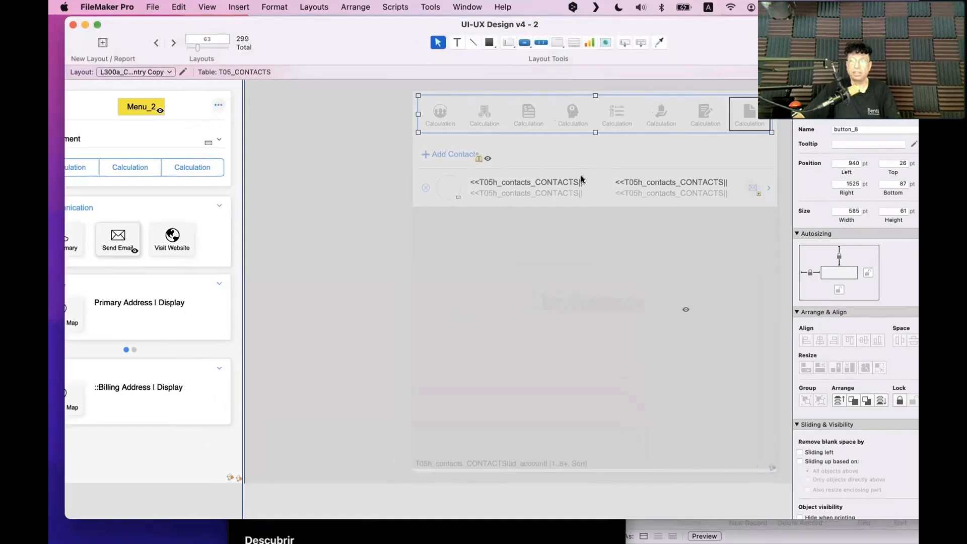
pyautogui.hscroll(-5, 433, 118)
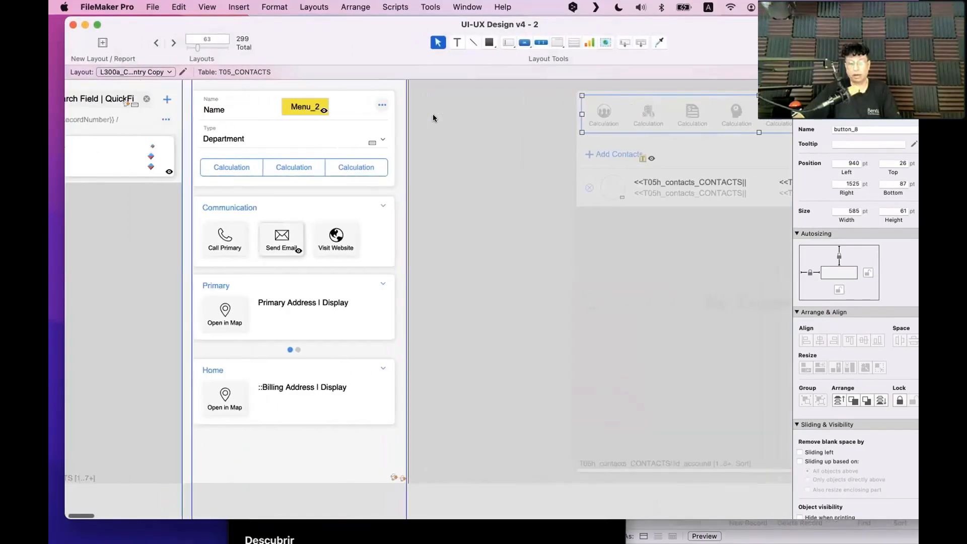
pyautogui.hscroll(-2, 529, 205)
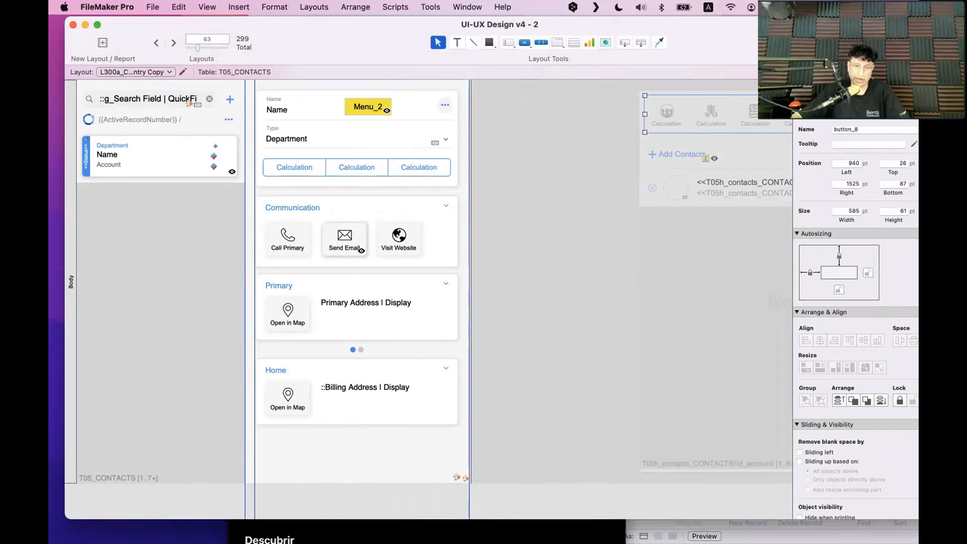
pyautogui.moveTo(479, 541)
pyautogui.click(595, 511)
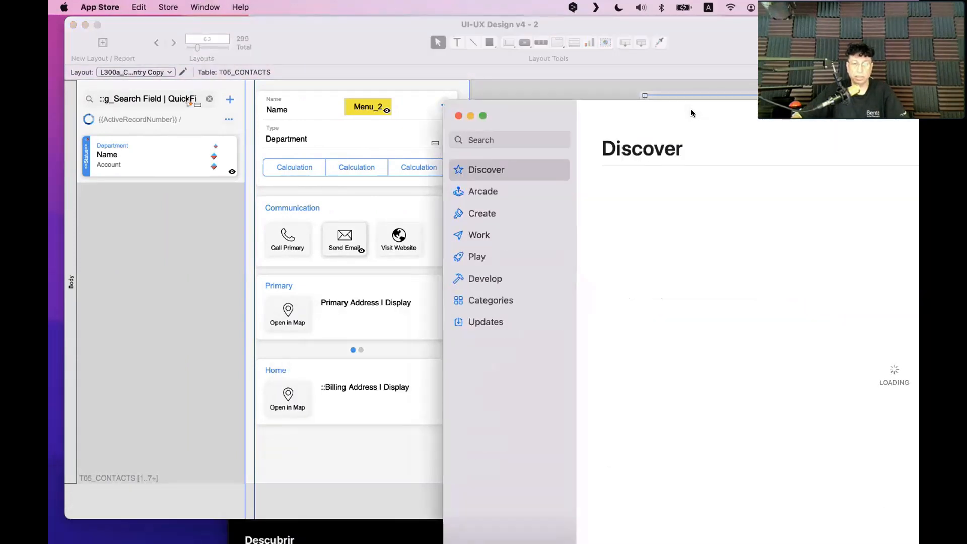
# Arrange the windows with Mission Control and move the Mac App Store up and right
pyautogui.click(401, 530)
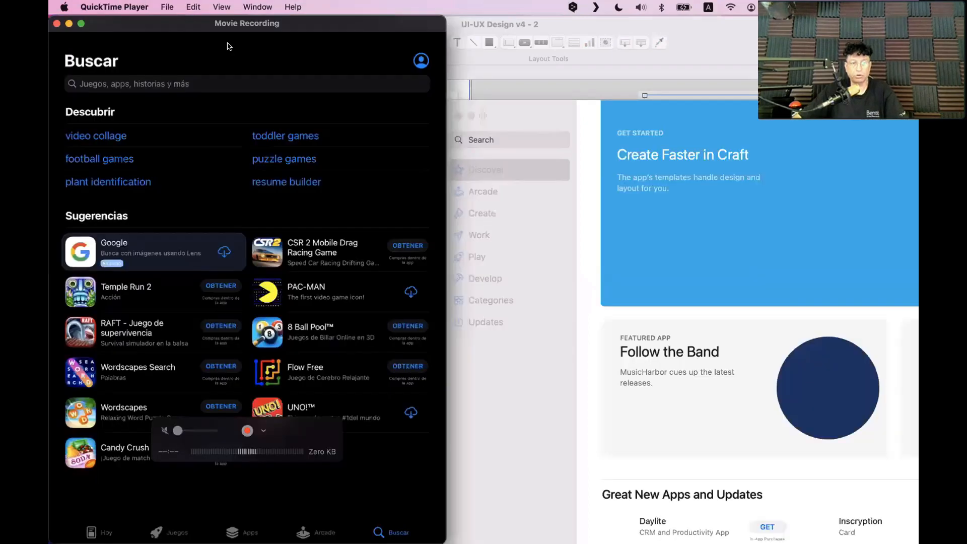
pyautogui.hotkey('ctrl', 'Up')
pyautogui.click(256, 114)
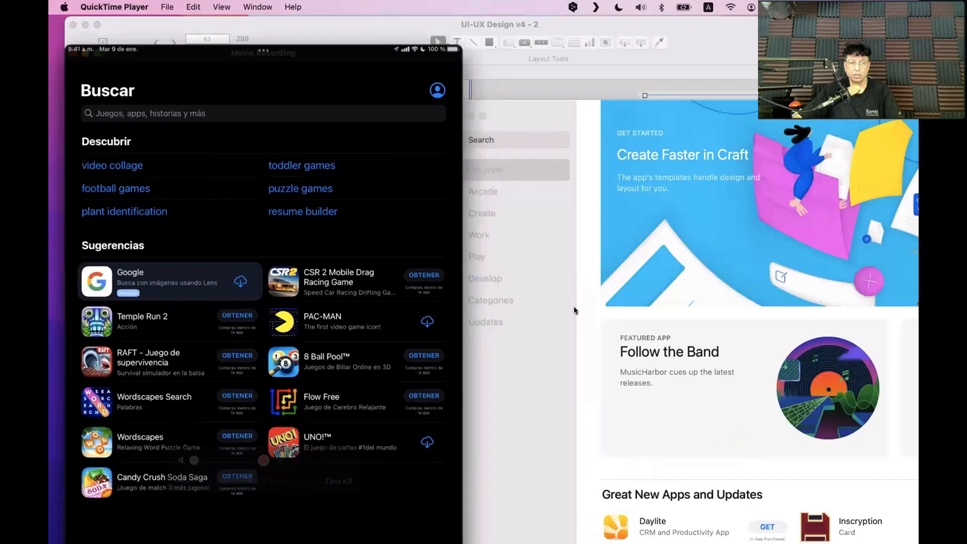
pyautogui.click(574, 306)
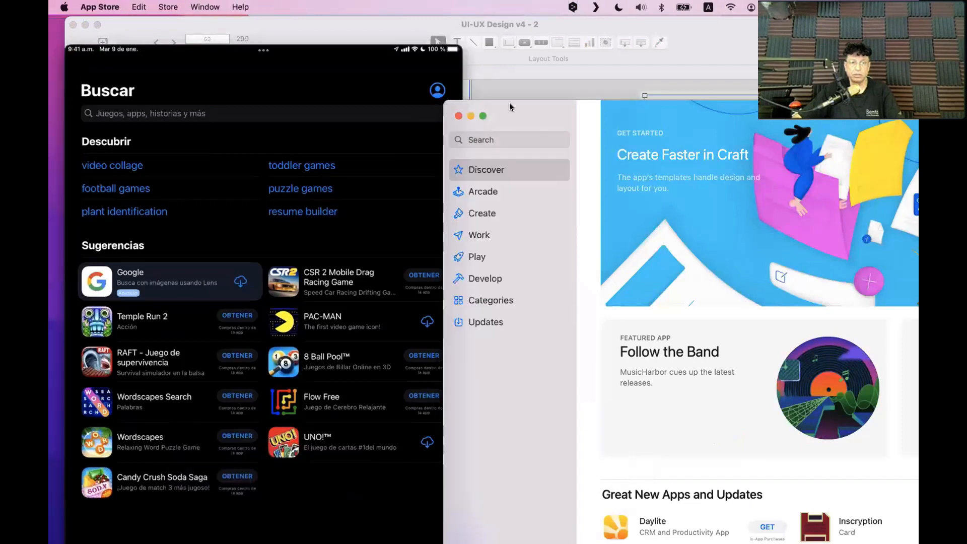
pyautogui.moveTo(510, 106); pyautogui.dragTo(579, 79)
# Browse the Mac store's Arcade through Categories sections to Updates, then raise the iPad mirror
pyautogui.click(574, 162)
pyautogui.click(570, 187)
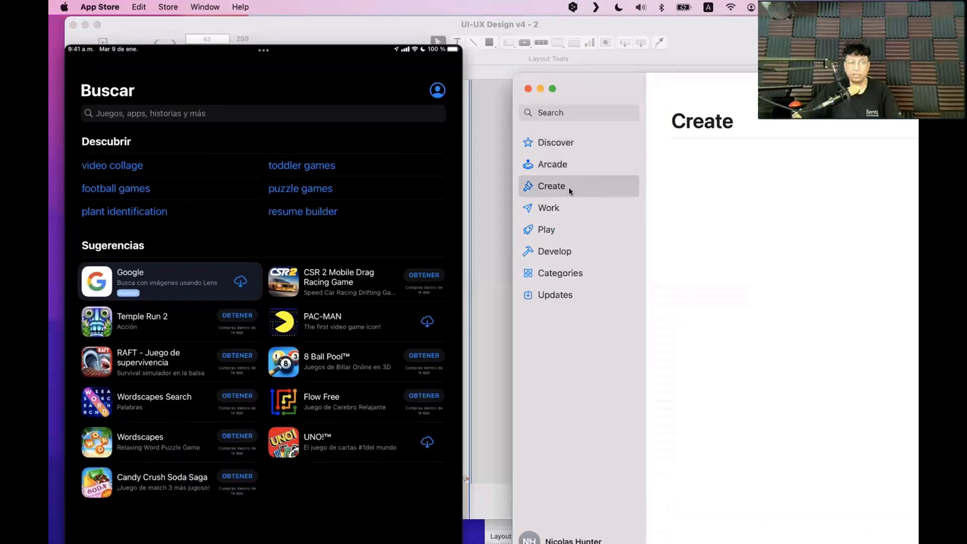
pyautogui.click(566, 211)
pyautogui.click(565, 230)
pyautogui.click(560, 252)
pyautogui.click(564, 276)
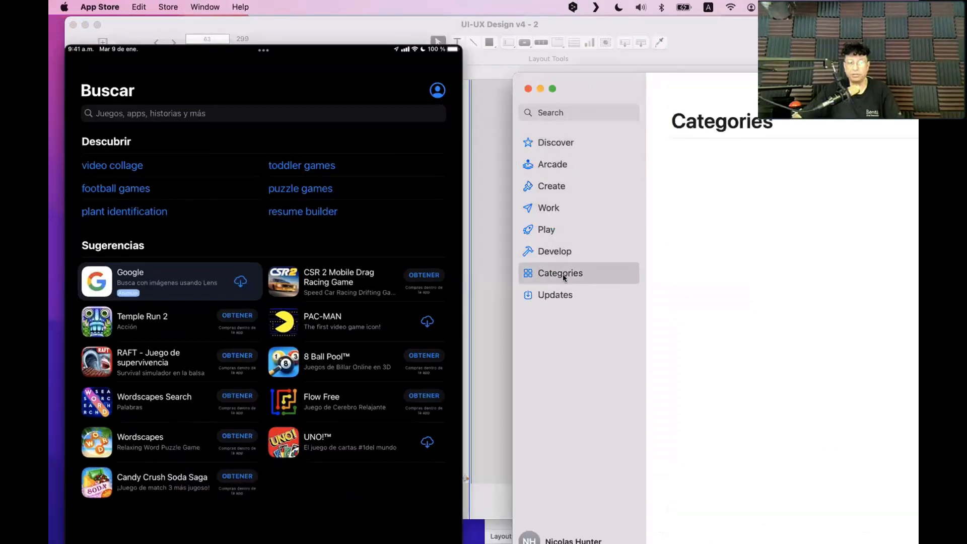
pyautogui.click(559, 295)
pyautogui.moveTo(192, 51); pyautogui.dragTo(191, 4)
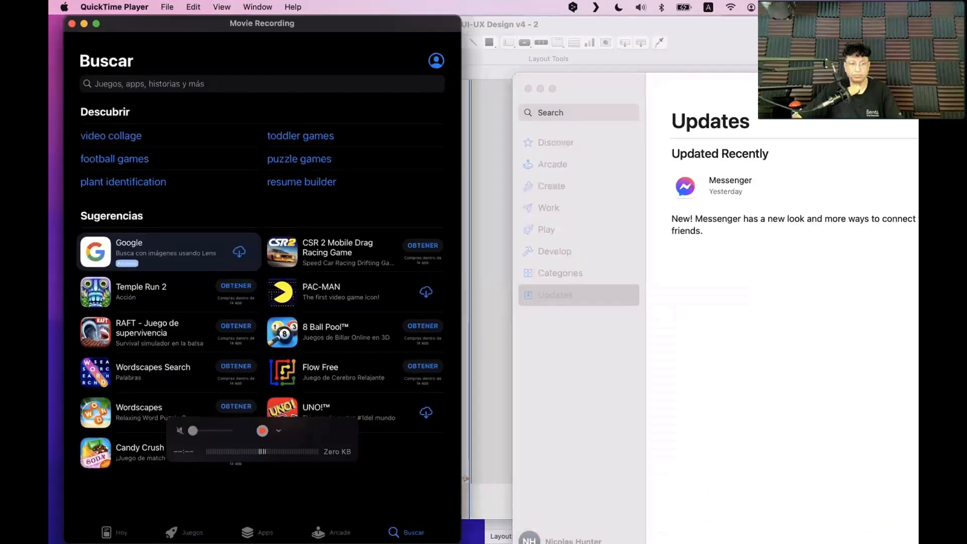
# Nudge the iPad mirror and bring the Mac App Store's Updates page forward beside it
pyautogui.moveTo(344, 530); pyautogui.dragTo(343, 530)
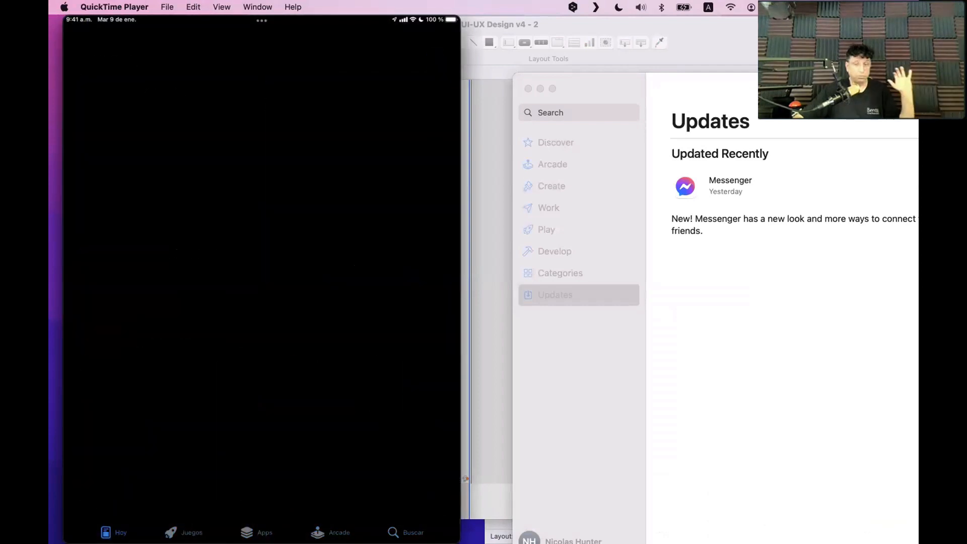
pyautogui.click(642, 286)
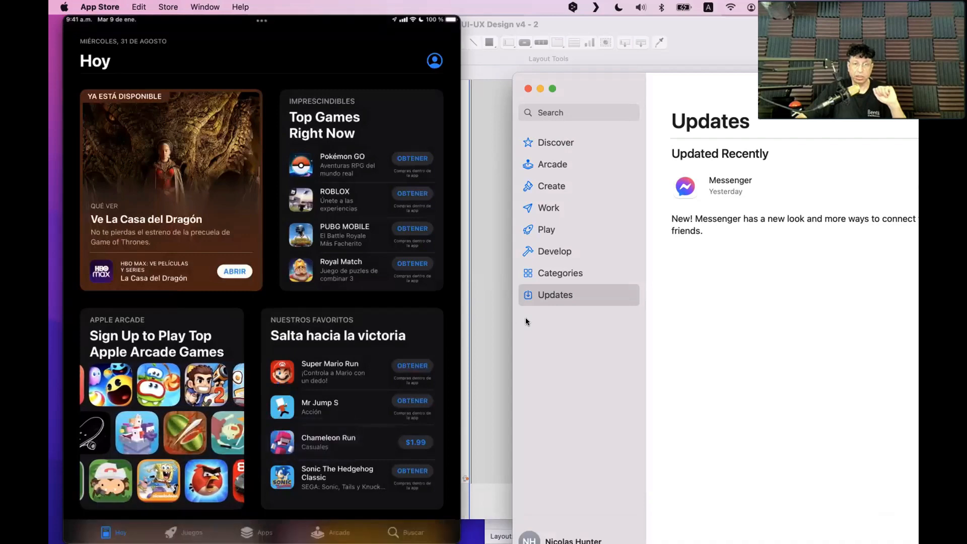
pyautogui.moveTo(645, 81); pyautogui.dragTo(482, 32)
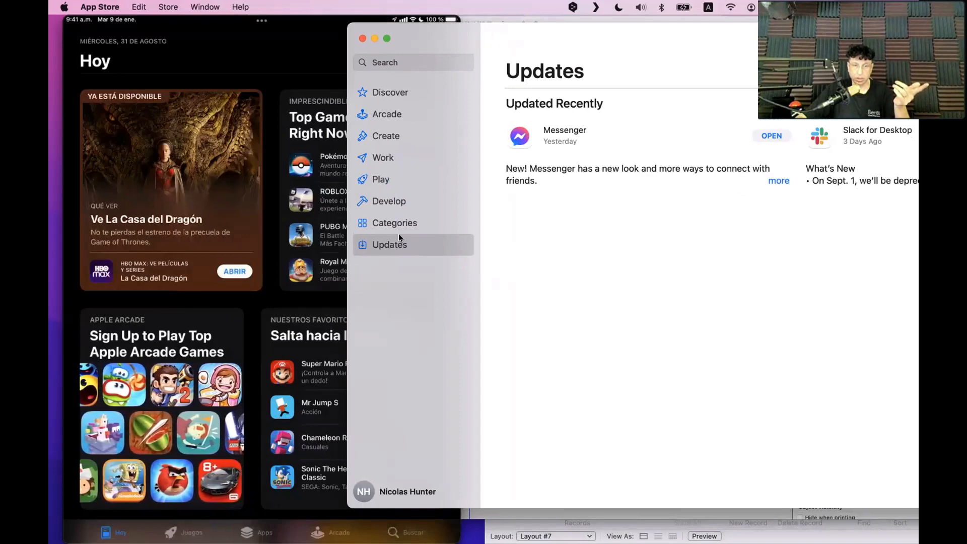
pyautogui.click(246, 271)
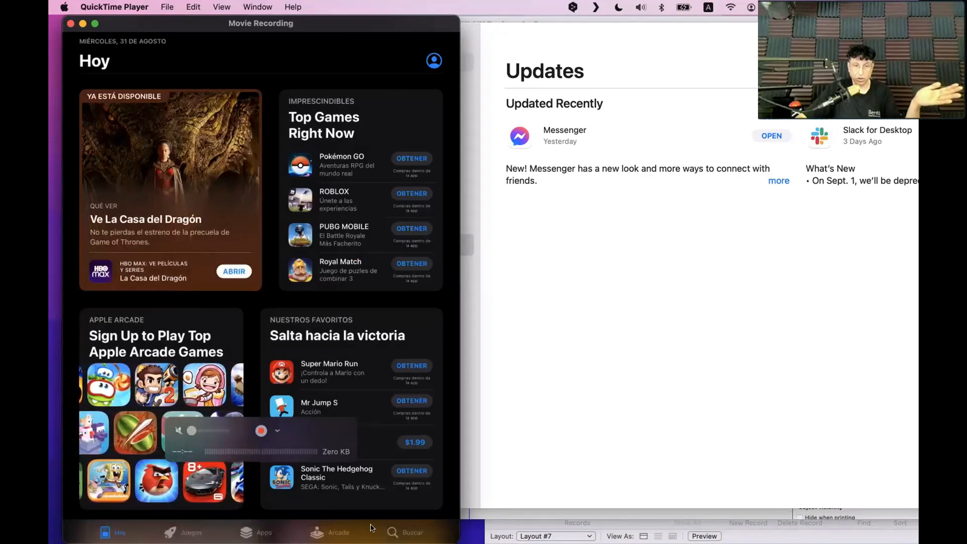
pyautogui.click(543, 412)
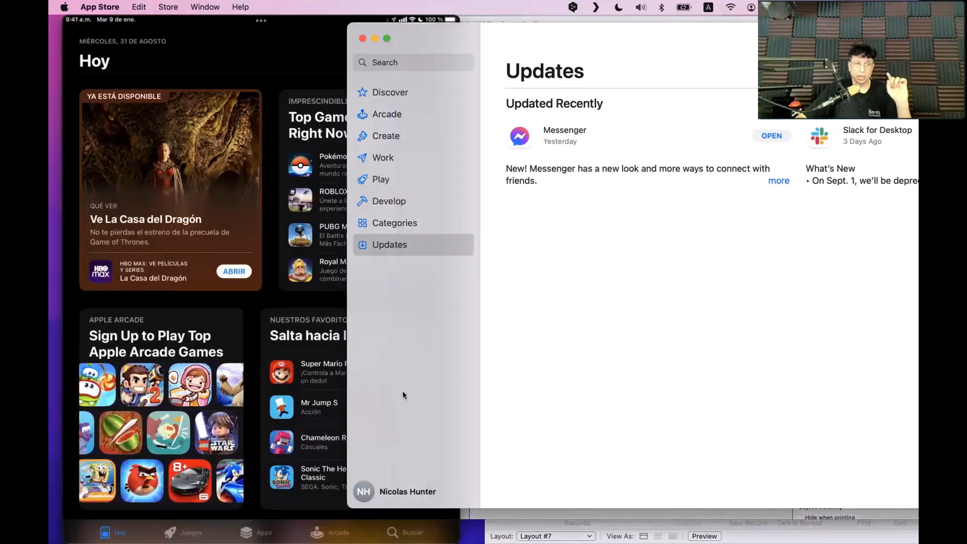
pyautogui.click(328, 385)
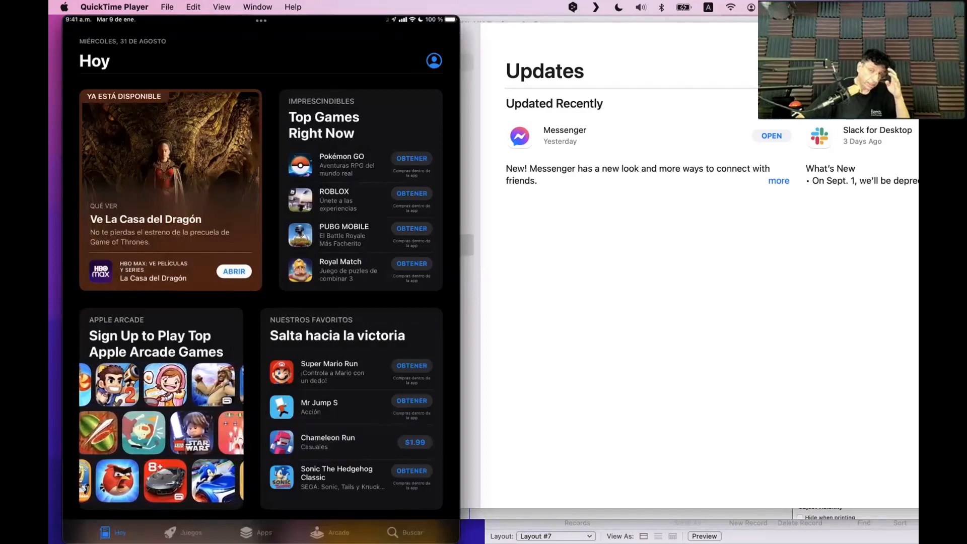
pyautogui.click(670, 141)
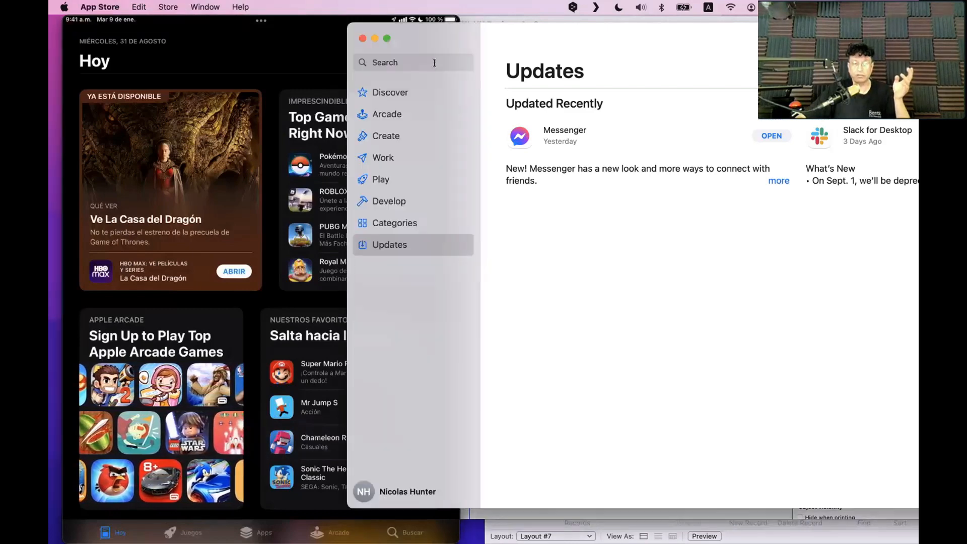
# Toggle the Mac store's Trending search suggestions, then bring the iPad's Buscar search page forward
pyautogui.click(429, 62)
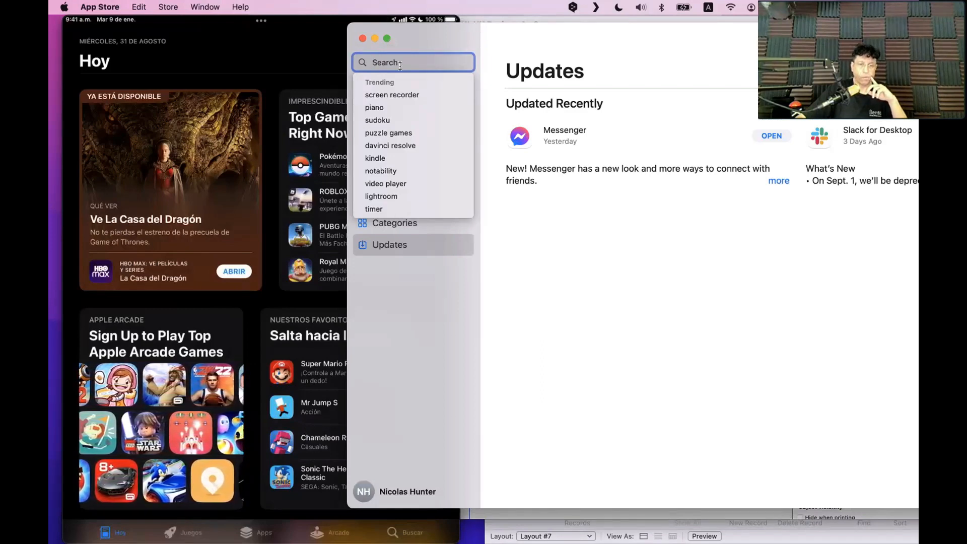
pyautogui.click(566, 263)
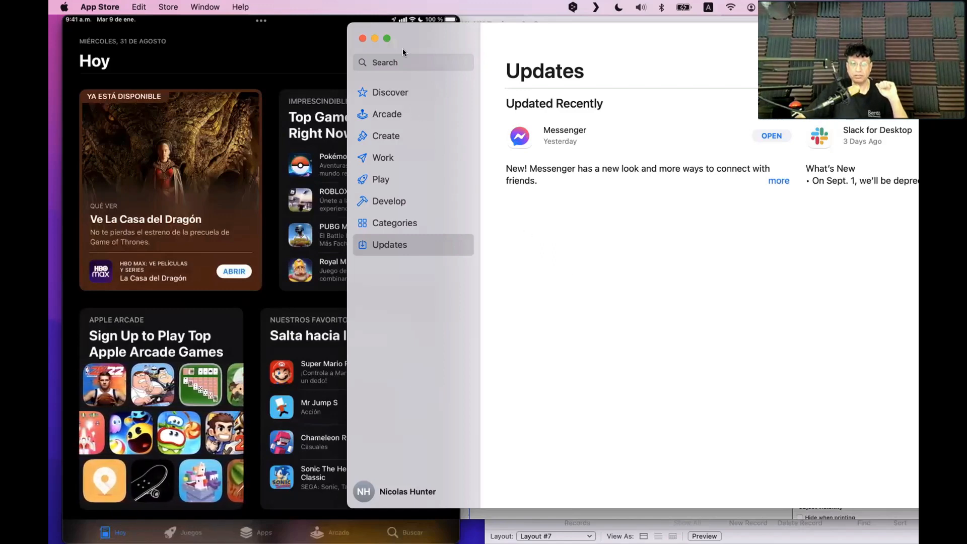
pyautogui.click(413, 61)
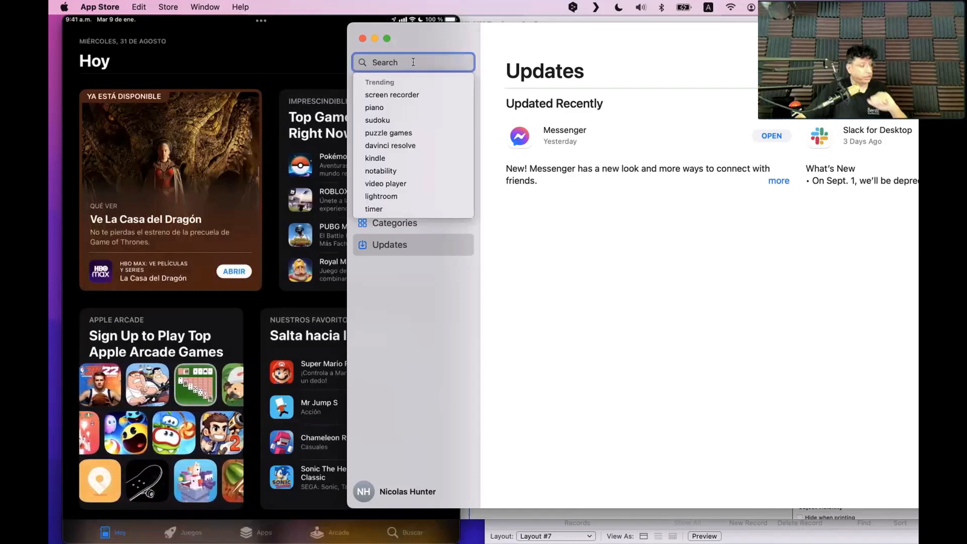
pyautogui.click(228, 80)
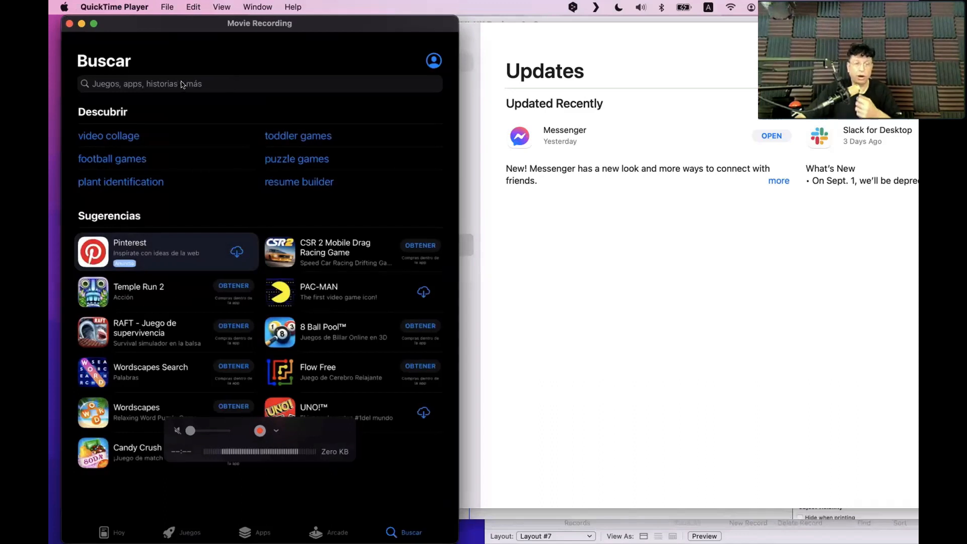
# Bring the Mac App Store back in front with its Trending search suggestions listed
pyautogui.moveTo(168, 96)
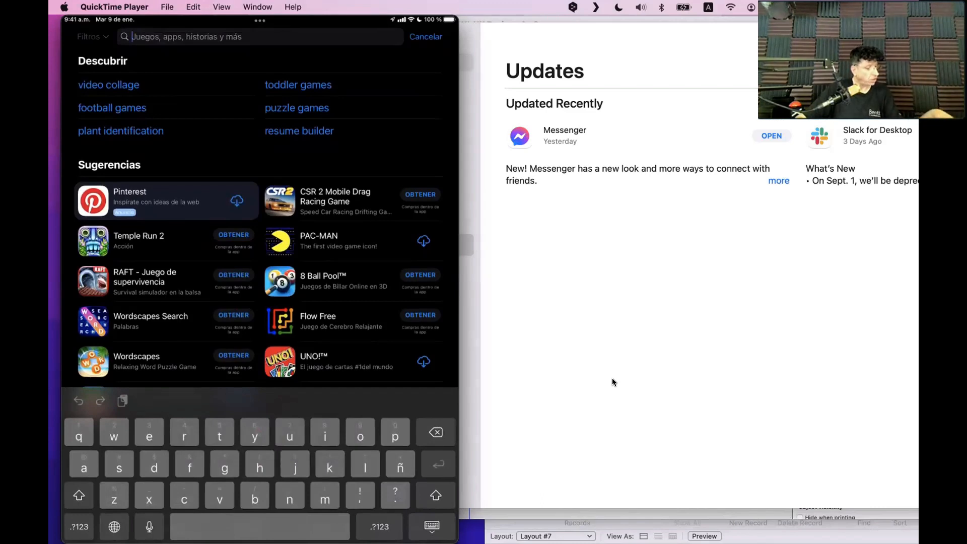
pyautogui.click(606, 328)
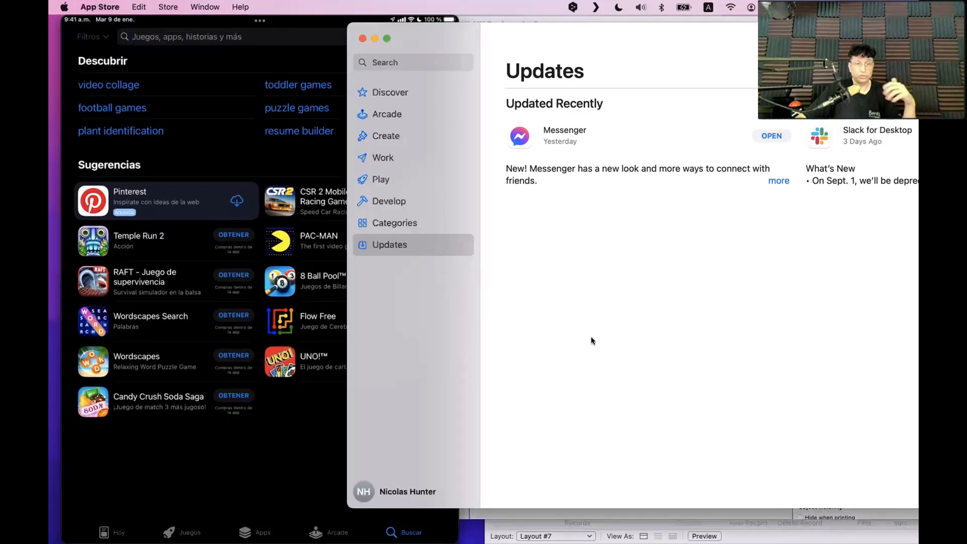
pyautogui.click(395, 63)
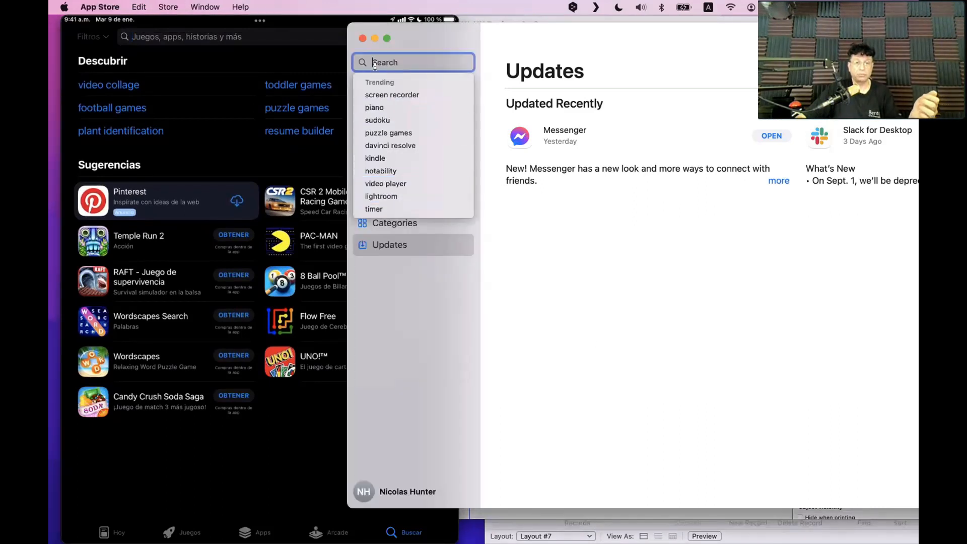
# Search the Mac store for 'piano', listing Keyboard Keyboard and GarageBand, comparing with the iPad mirror
pyautogui.click(388, 111)
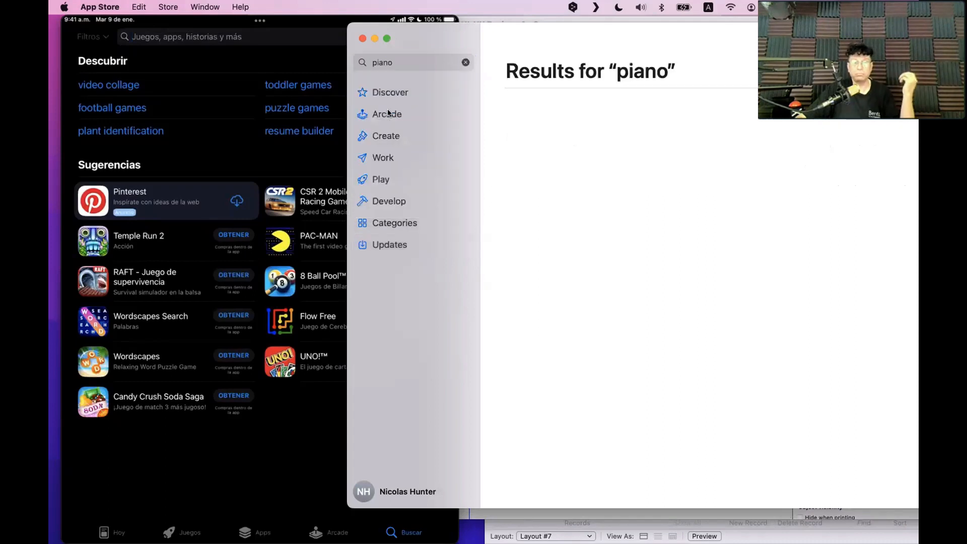
pyautogui.click(390, 61)
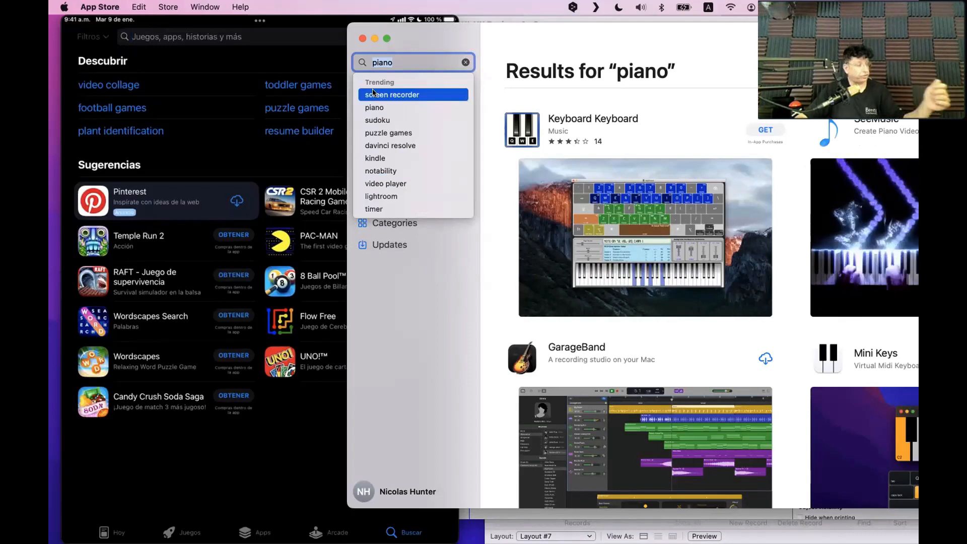
pyautogui.click(285, 126)
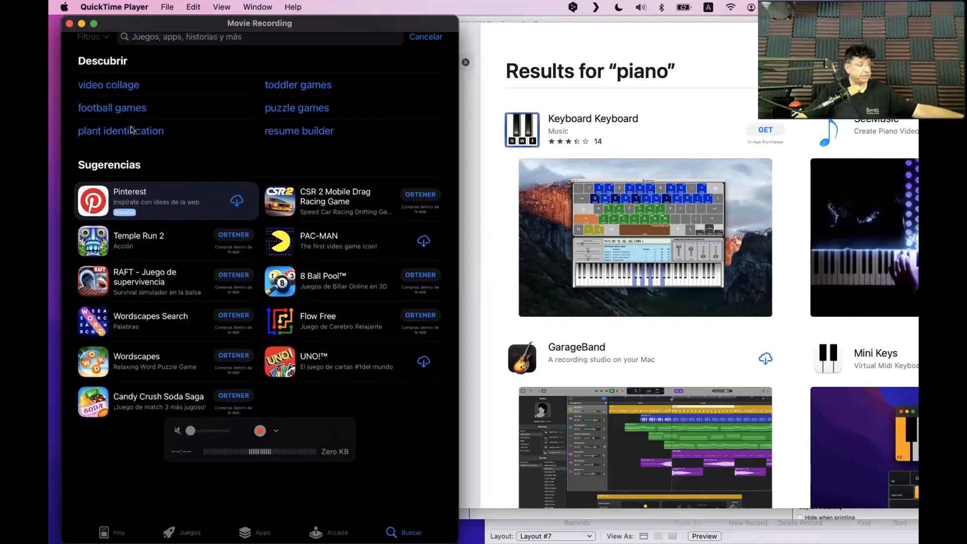
pyautogui.click(603, 90)
pyautogui.click(403, 59)
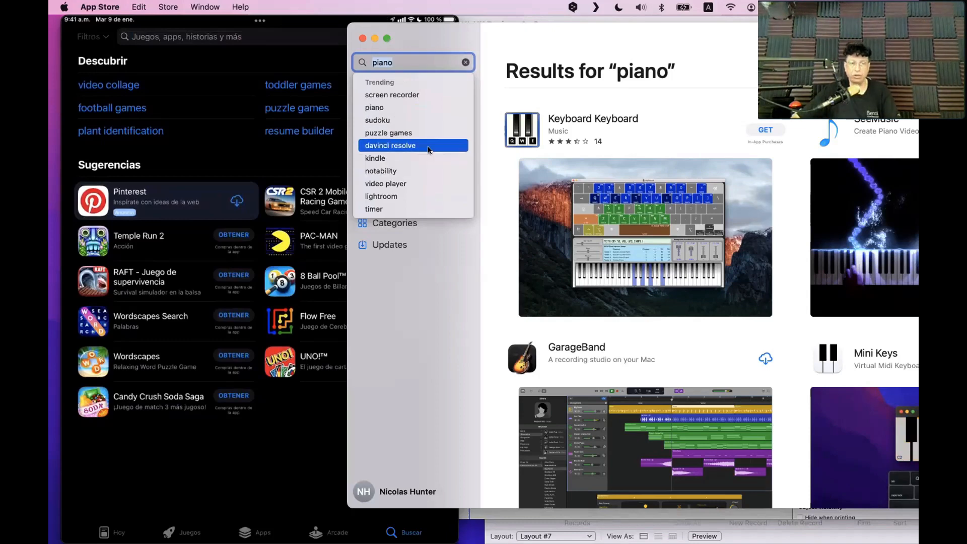
pyautogui.click(411, 61)
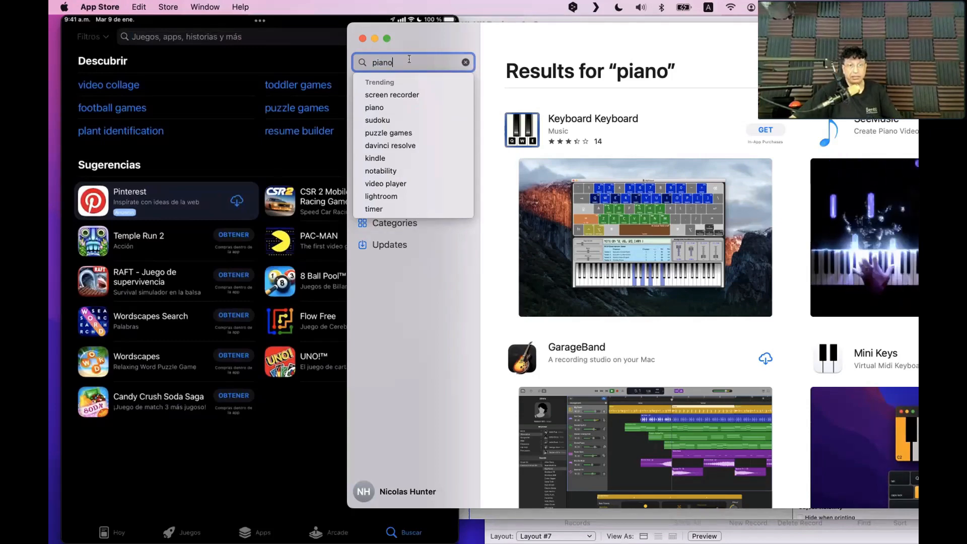
# Move the Mac piano results window right, then switch between it and the English iPad Search page
pyautogui.moveTo(430, 26); pyautogui.dragTo(528, 41)
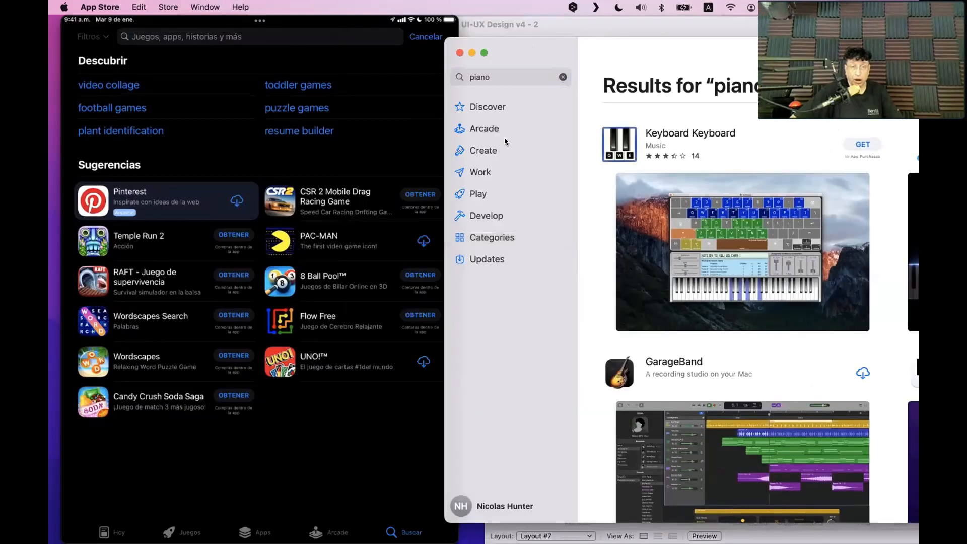
pyautogui.click(507, 73)
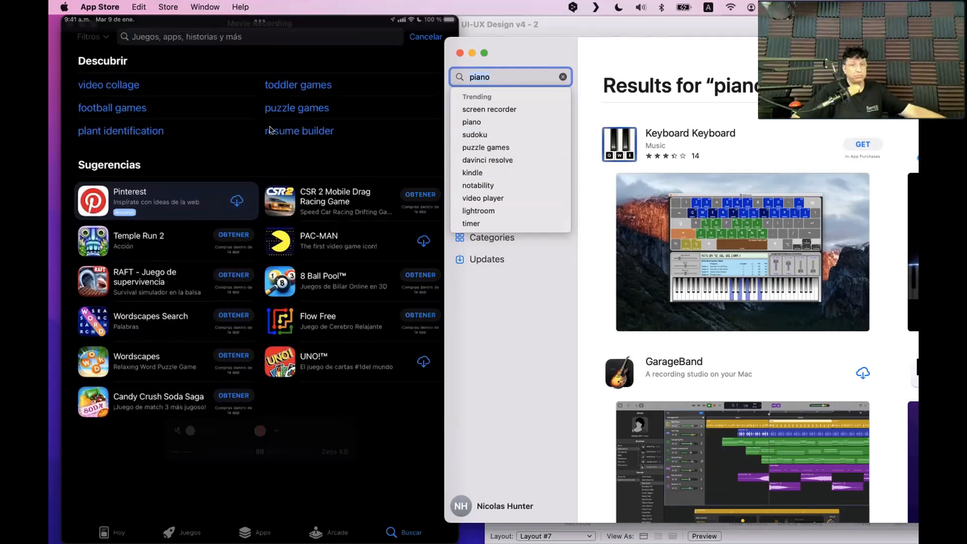
pyautogui.click(233, 123)
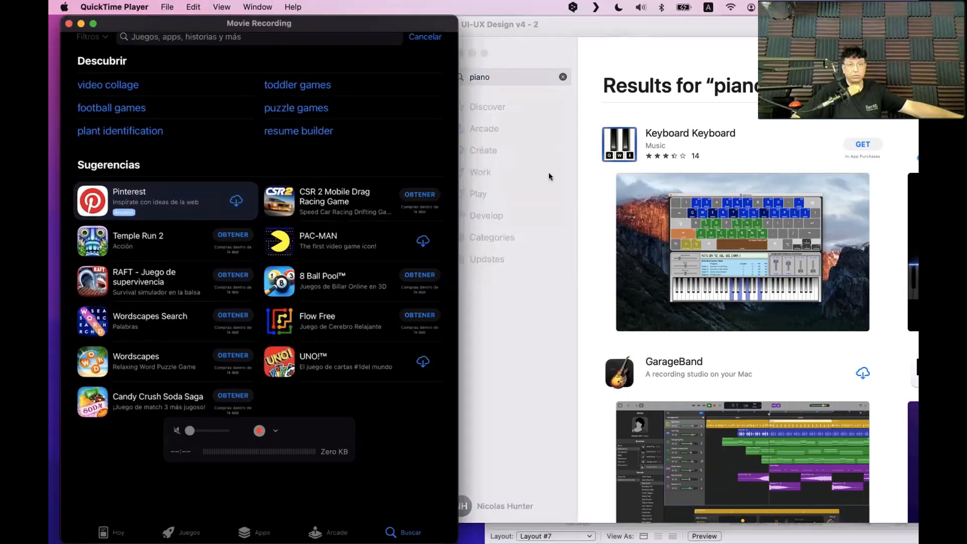
pyautogui.click(515, 115)
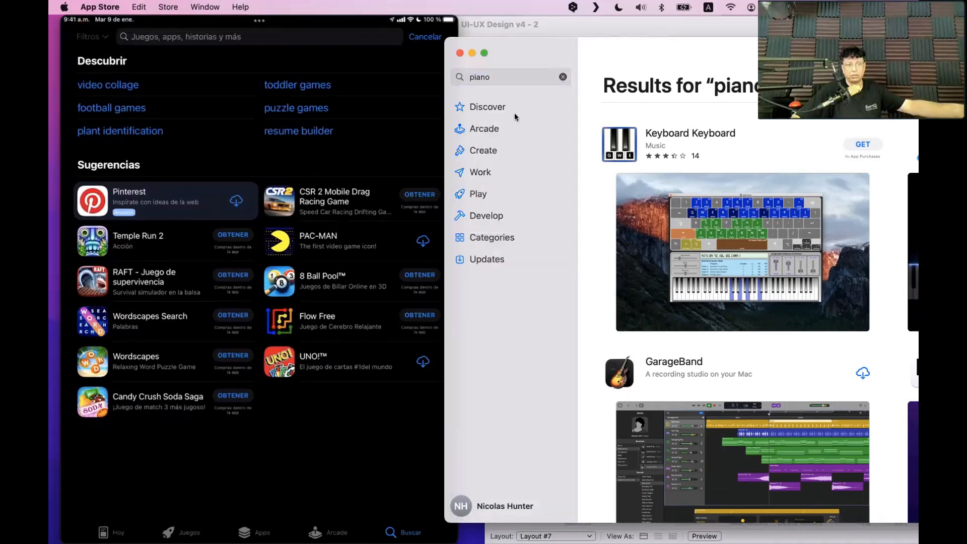
pyautogui.click(324, 117)
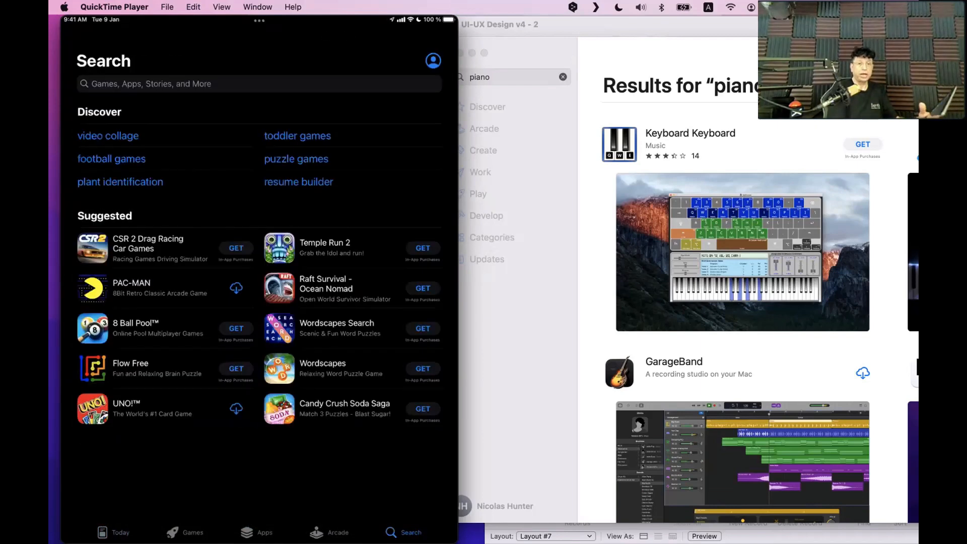
pyautogui.click(259, 84)
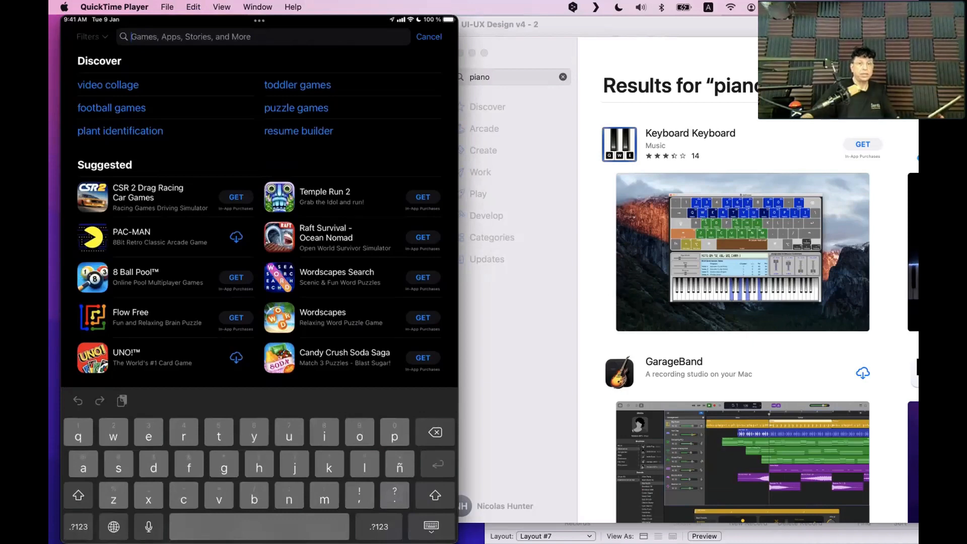
pyautogui.moveTo(201, 162)
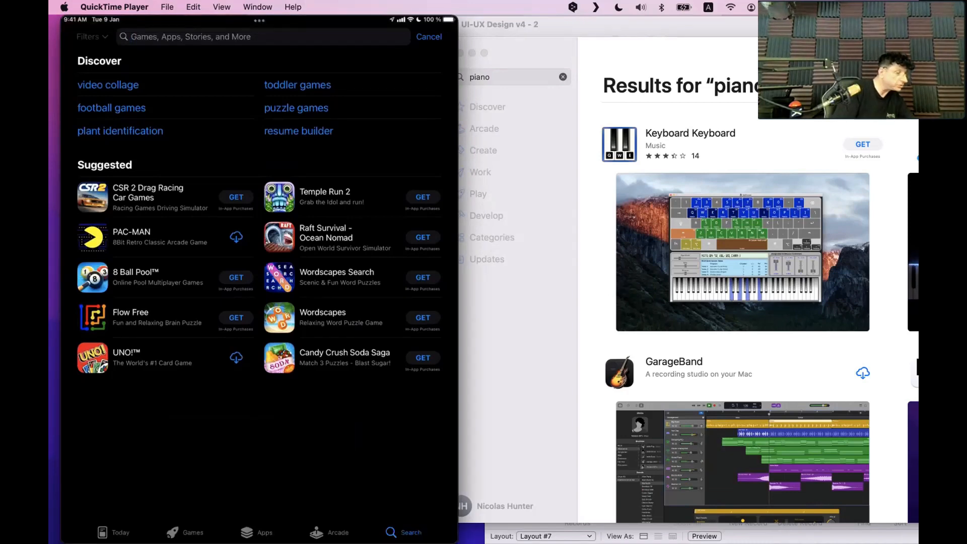
pyautogui.click(190, 37)
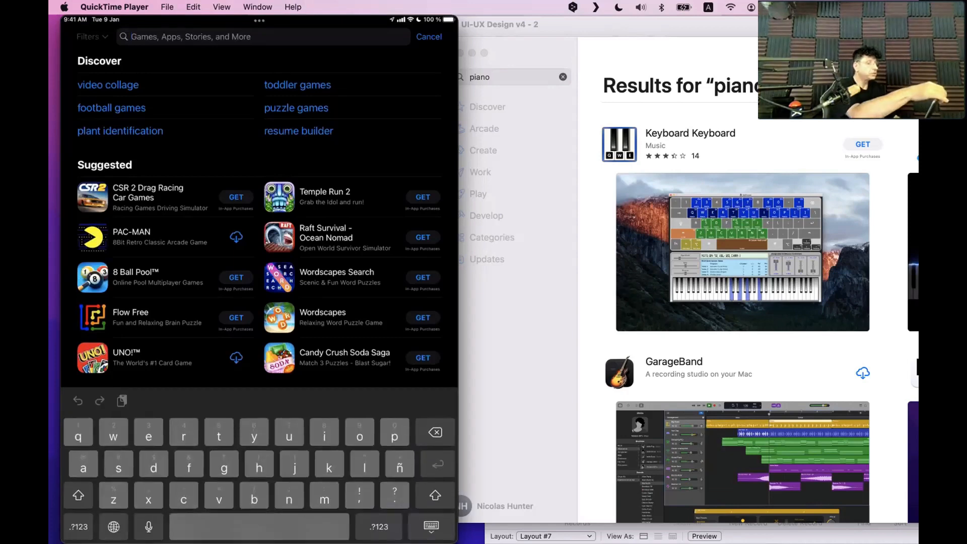
pyautogui.click(428, 37)
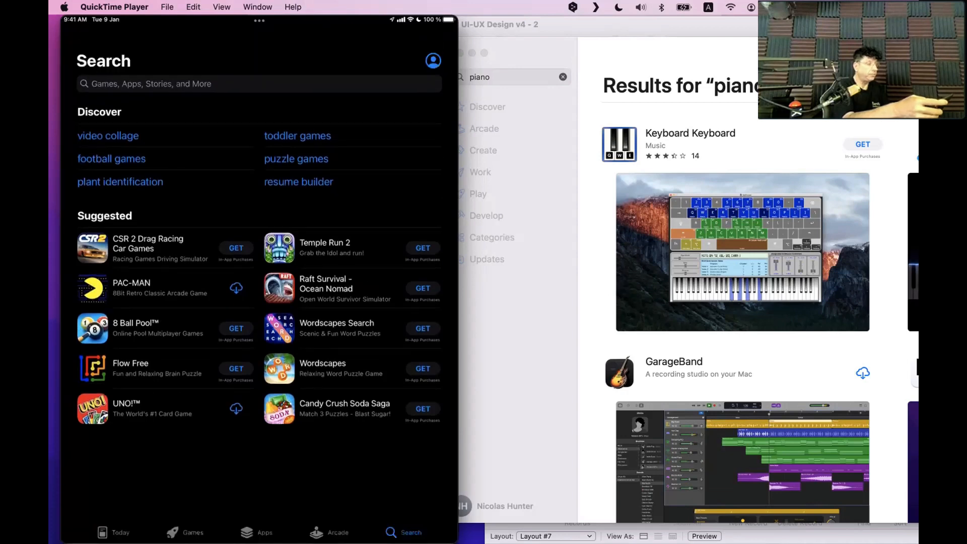
pyautogui.moveTo(297, 423)
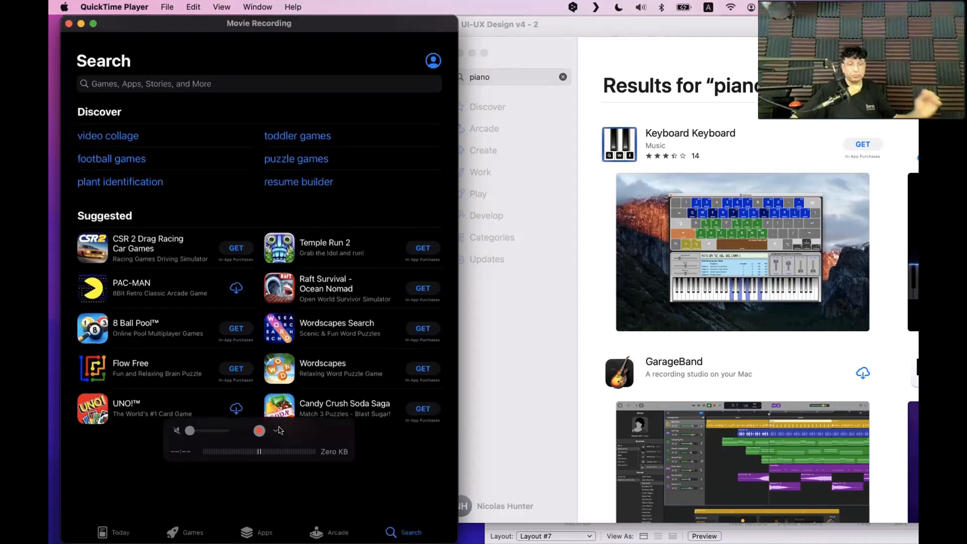
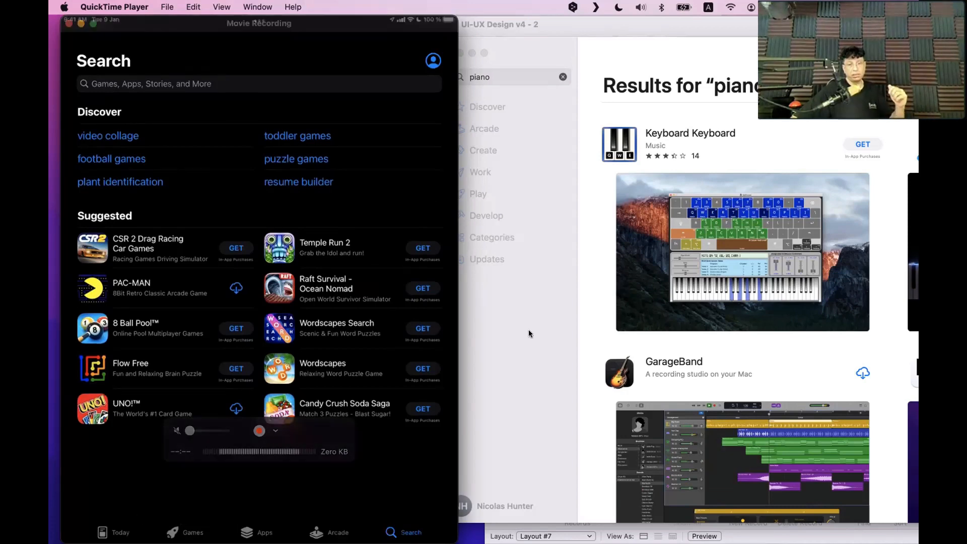
# Drag the App Store window down and right, returning to the FileMaker 'UI-UX Design v4 - 2' layout
pyautogui.click(486, 131)
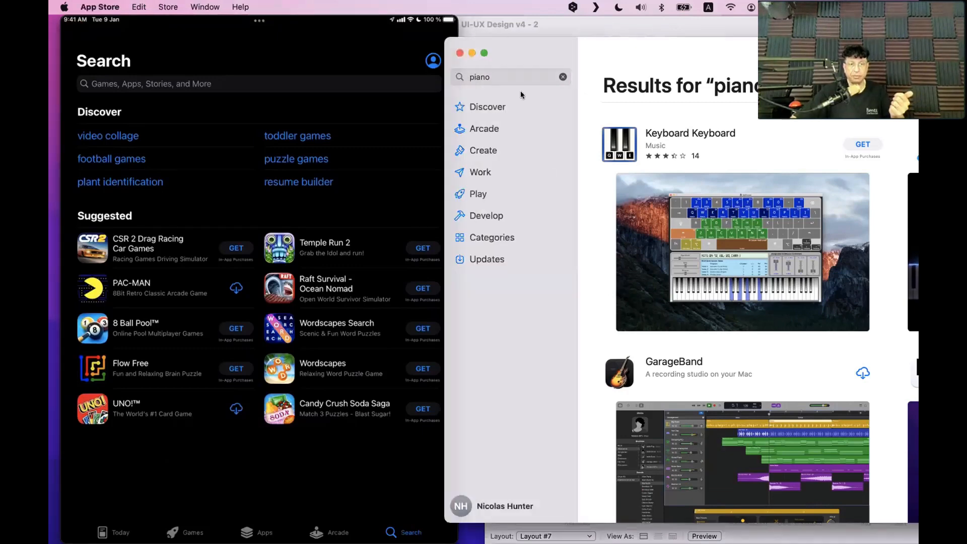
pyautogui.moveTo(521, 95); pyautogui.dragTo(535, 148)
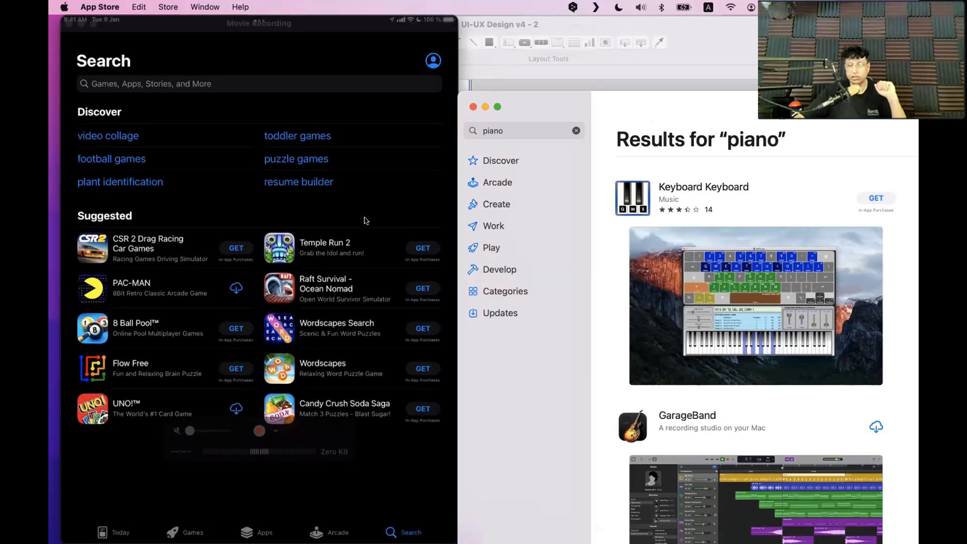
pyautogui.moveTo(596, 98); pyautogui.dragTo(625, 336)
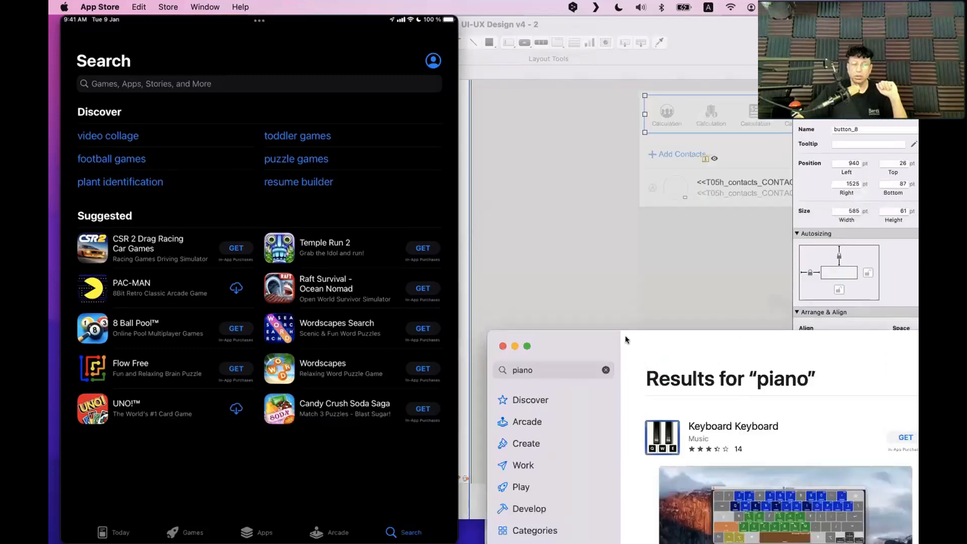
pyautogui.click(584, 266)
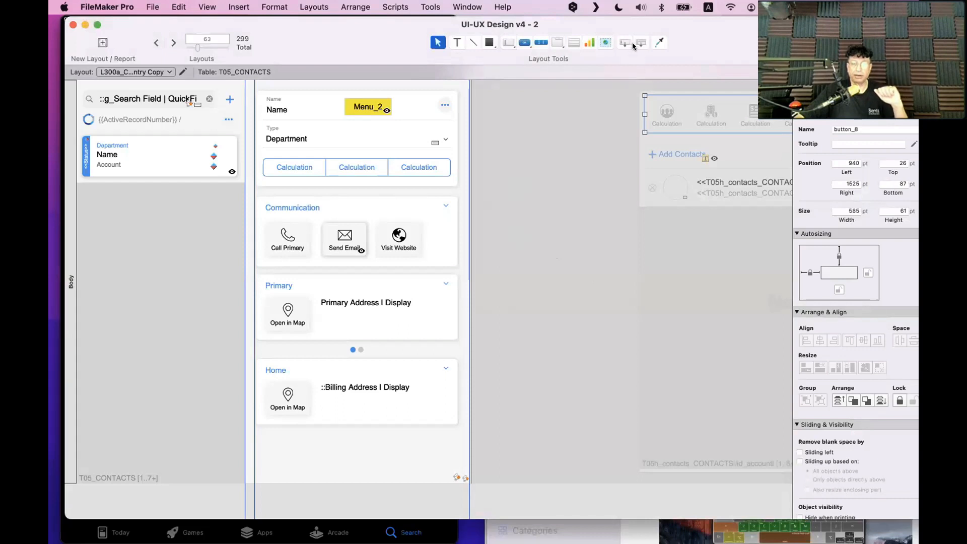
# Add a Bottom Navigation part and move the navigation button bar into it, 48 pt tall
pyautogui.moveTo(641, 42); pyautogui.dragTo(559, 509)
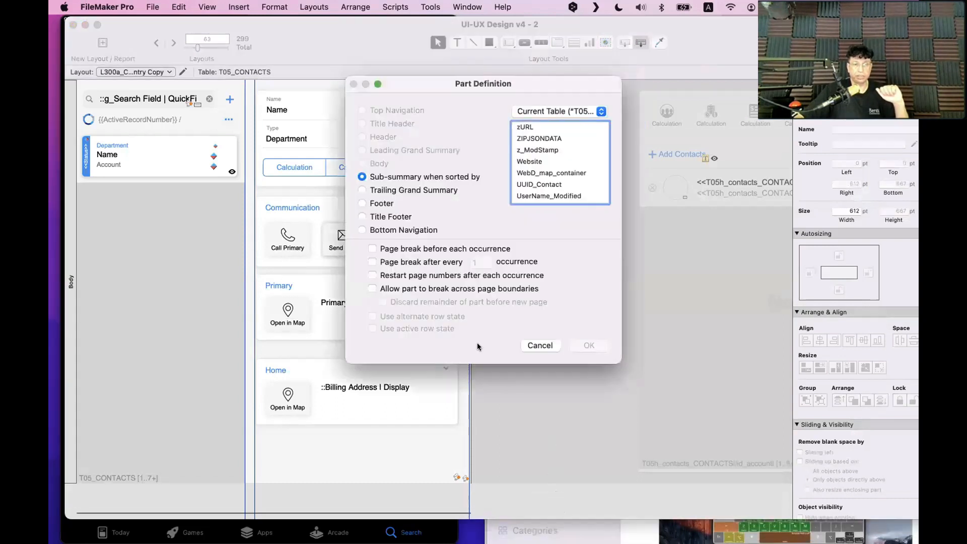
pyautogui.click(395, 229)
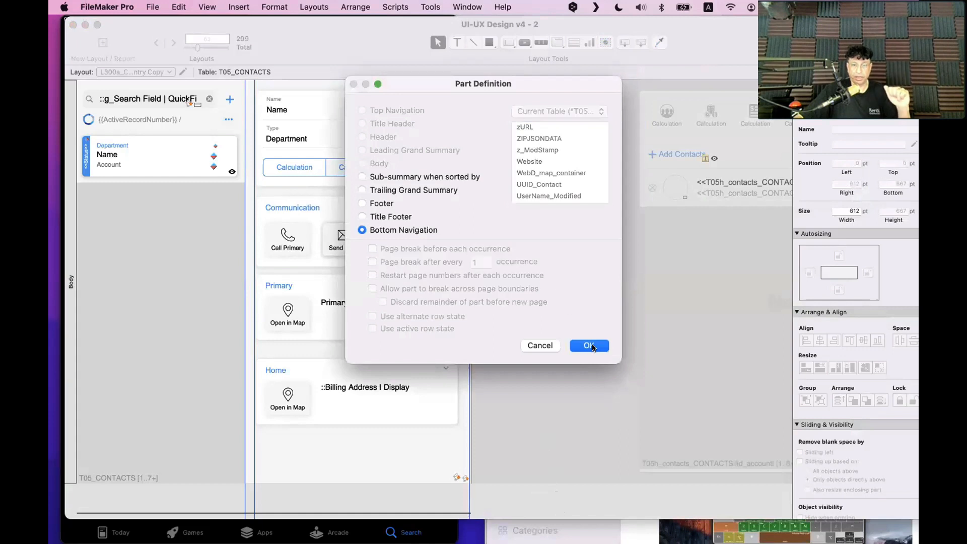
pyautogui.click(590, 346)
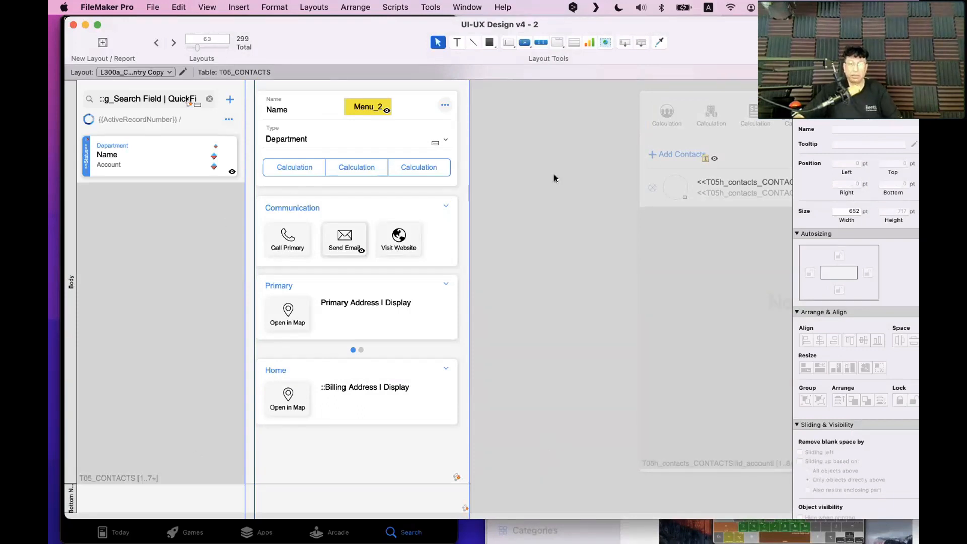
pyautogui.click(666, 115)
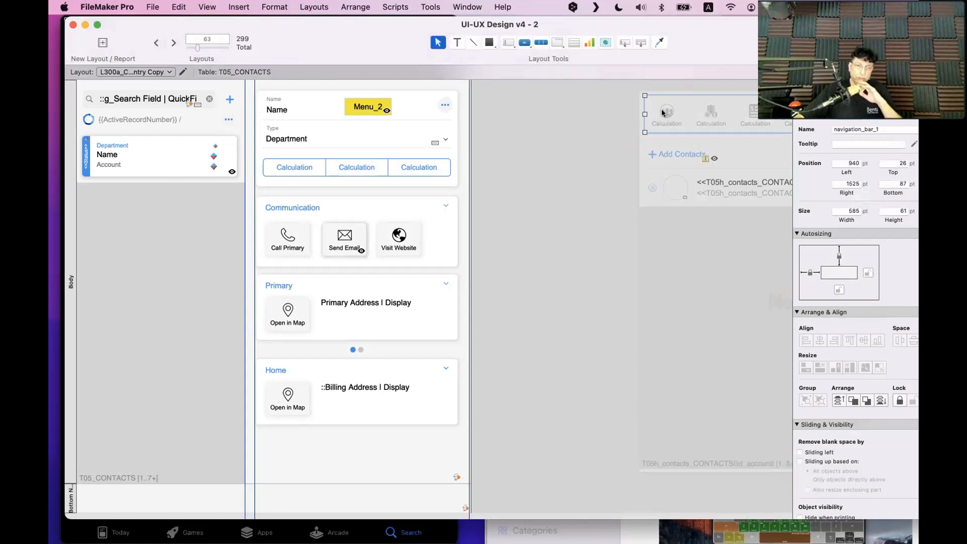
pyautogui.hscroll(1, 675, 115)
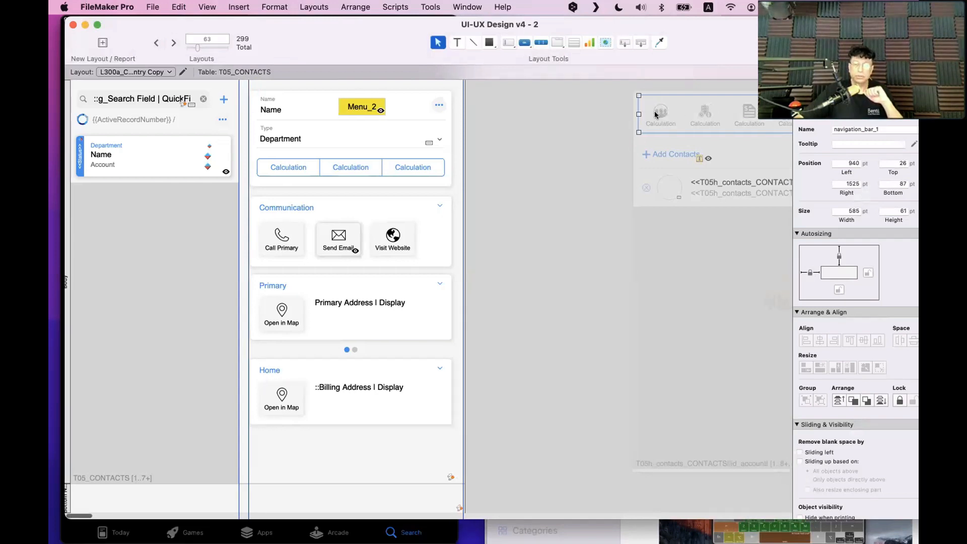
pyautogui.moveTo(663, 110); pyautogui.dragTo(105, 507)
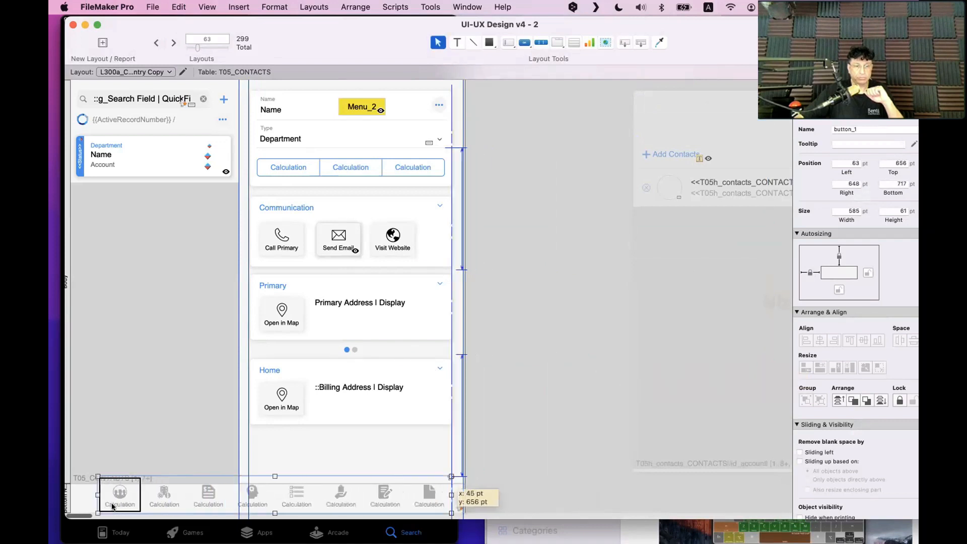
pyautogui.scroll(-5, 172, 371)
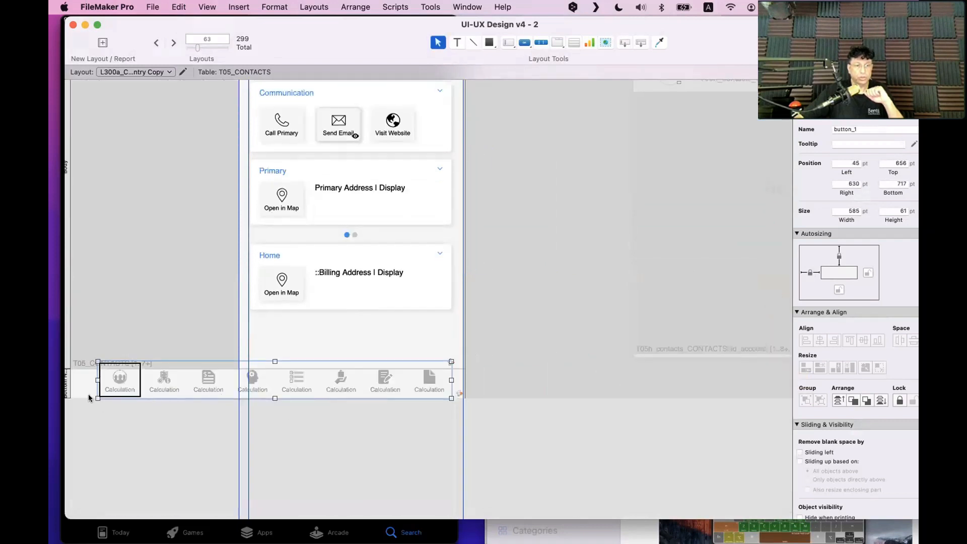
pyautogui.moveTo(273, 393); pyautogui.dragTo(273, 385)
# Set the button bar's icon size to 17 pt and heighten the bar so labels show fully
pyautogui.click(253, 377)
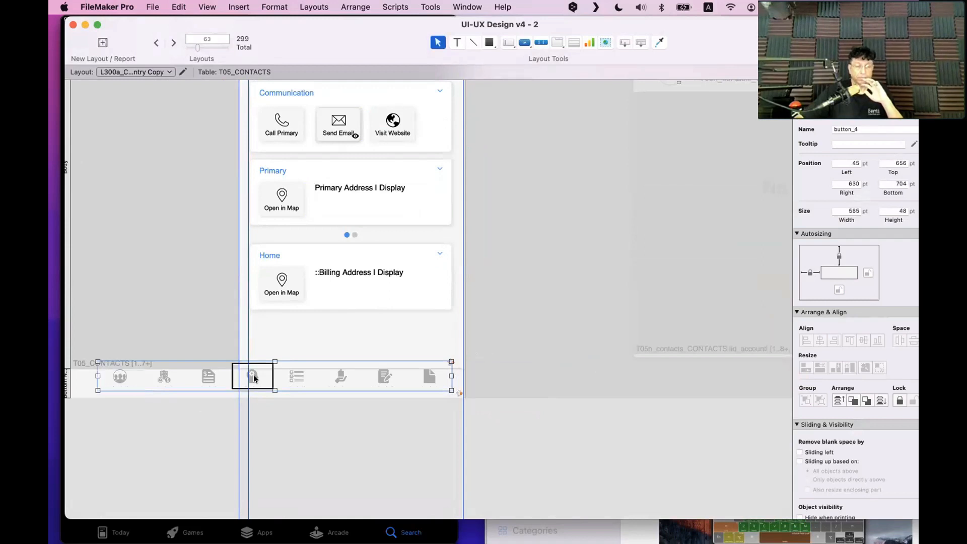
pyautogui.doubleClick(253, 377)
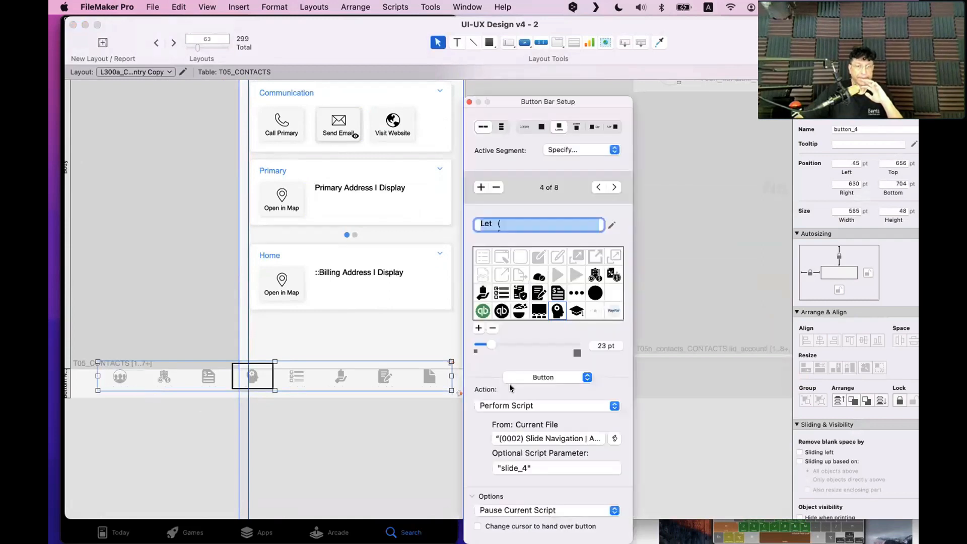
pyautogui.click(602, 345)
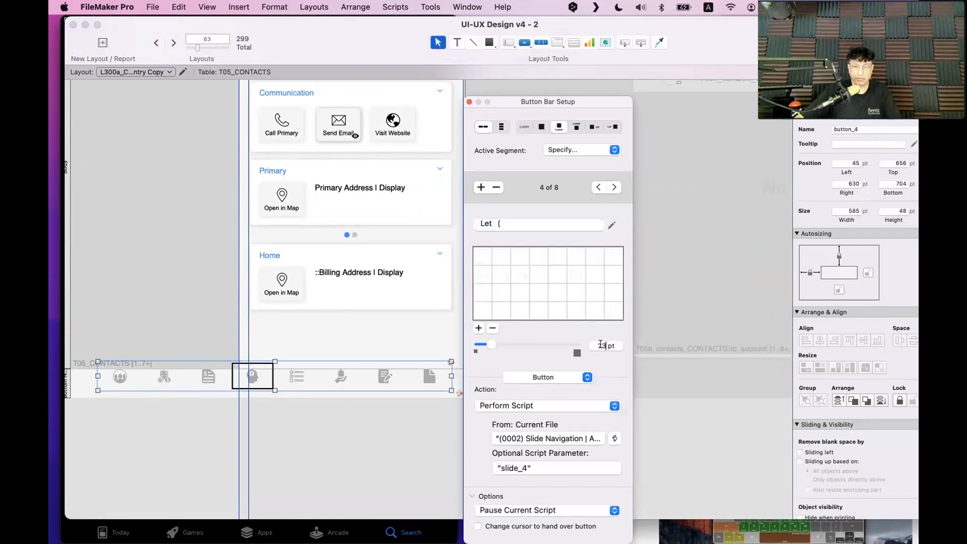
pyautogui.doubleClick(600, 345)
pyautogui.tripleClick(601, 345)
pyautogui.write('17')
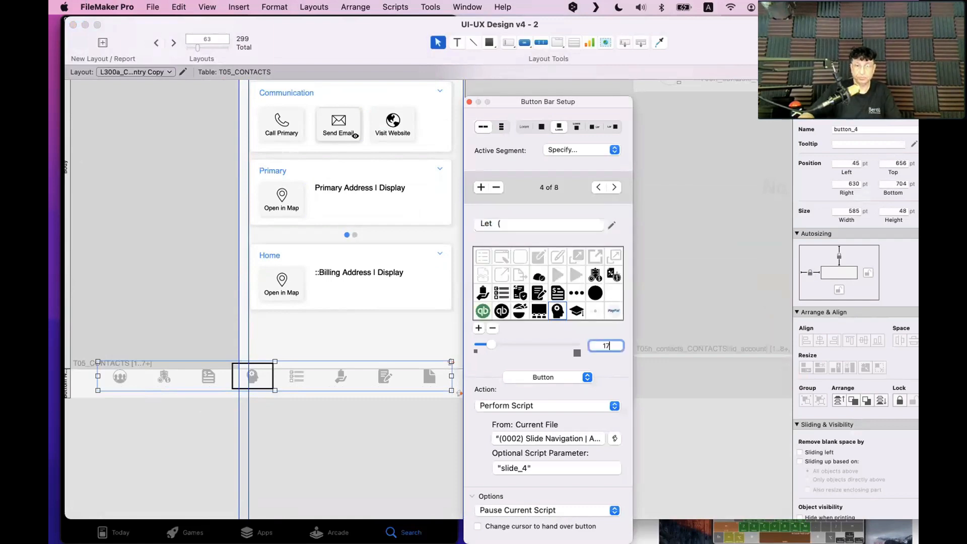
pyautogui.press('Return')
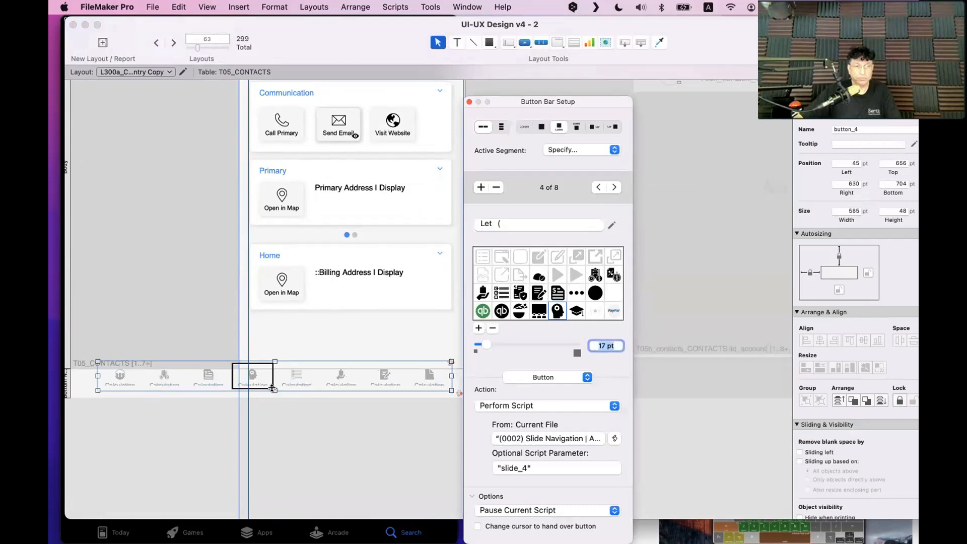
pyautogui.moveTo(273, 388); pyautogui.dragTo(205, 411)
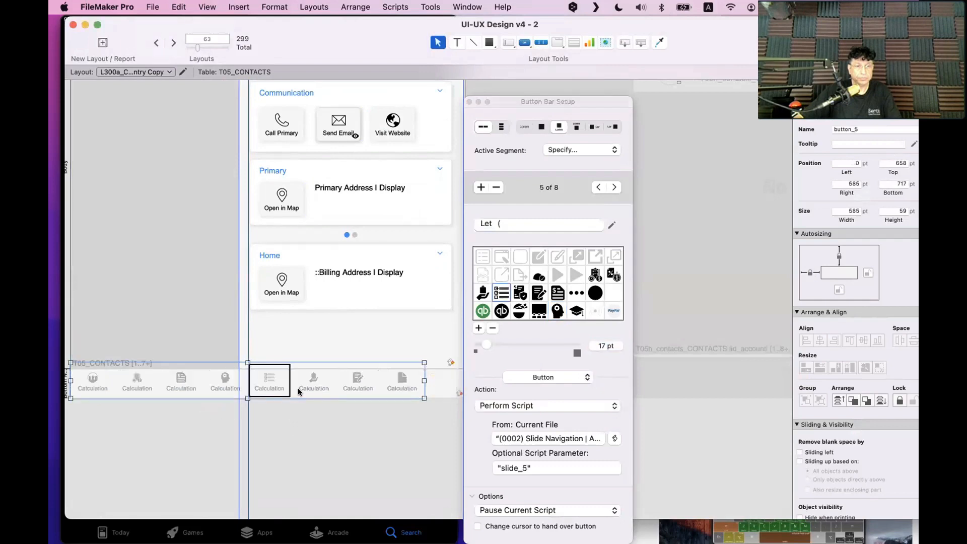
pyautogui.click(268, 404)
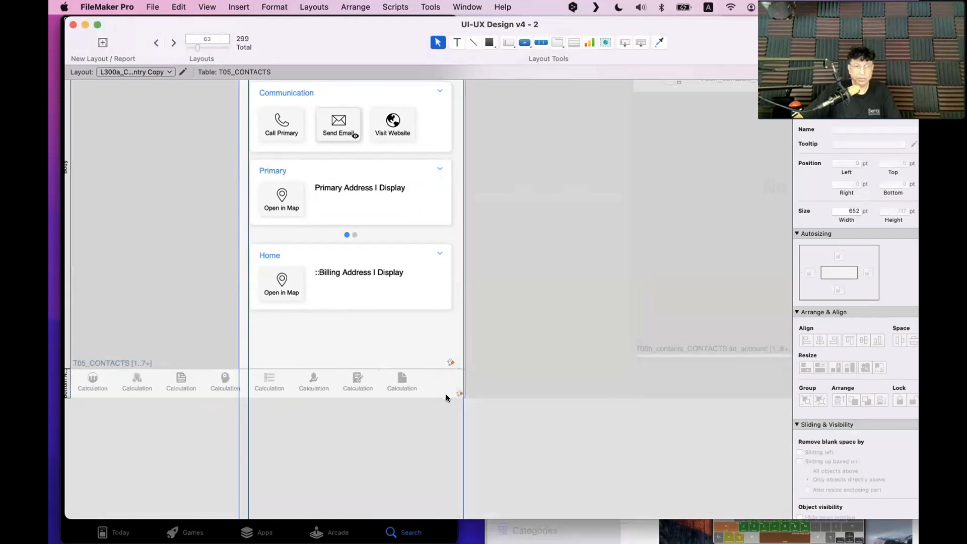
# Extend the Bottom Navigation part downward and nudge the button bar right
pyautogui.moveTo(446, 395); pyautogui.dragTo(373, 402)
pyautogui.click(460, 379)
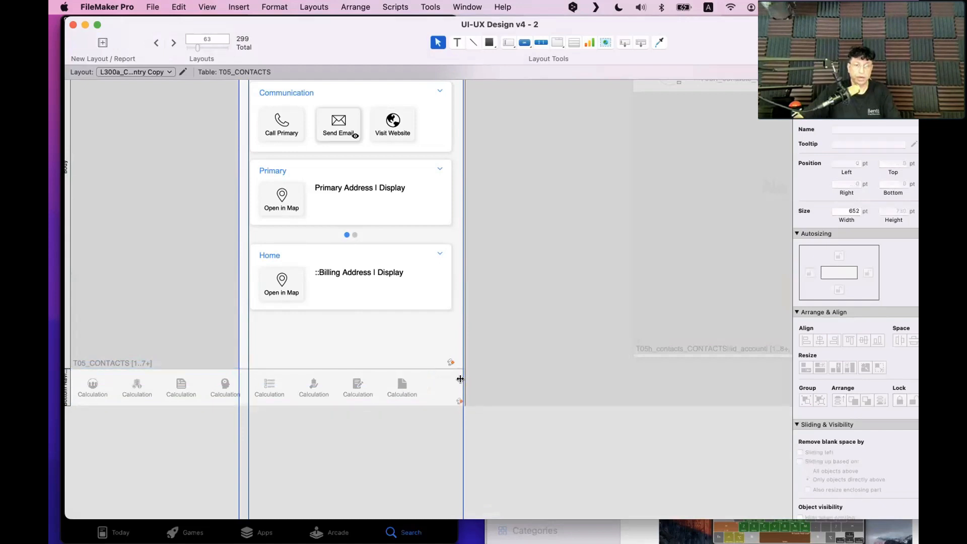
pyautogui.click(421, 387)
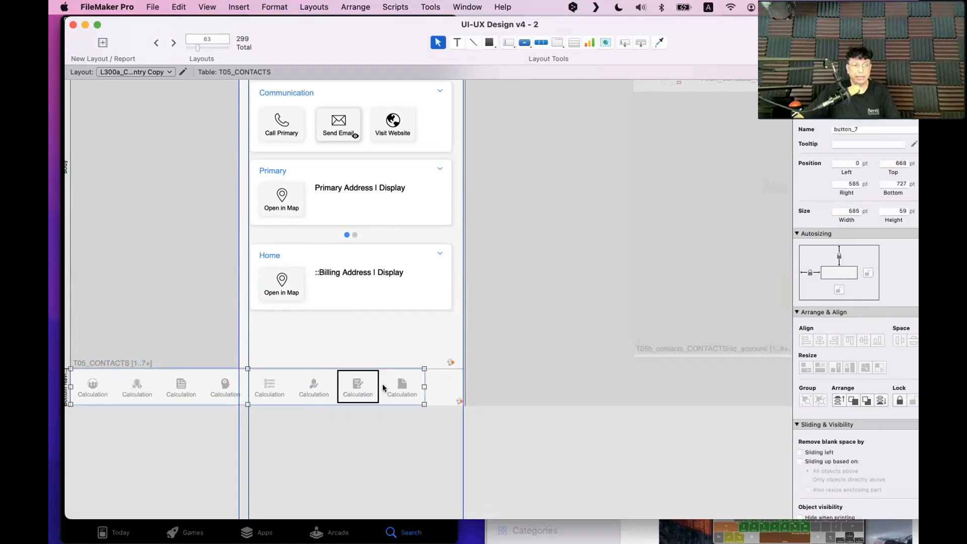
pyautogui.press('Right')
pyautogui.press('Right')
pyautogui.press('Right')
pyautogui.press('Right')
pyautogui.press('Right')
pyautogui.press('Right')
pyautogui.press('Right')
pyautogui.press('Right')
pyautogui.press('Right')
pyautogui.press('Right')
pyautogui.press('Right')
pyautogui.press('Right')
pyautogui.press('Right')
pyautogui.press('Right')
pyautogui.press('Right')
pyautogui.press('Right')
pyautogui.press('Right')
pyautogui.press('Right')
pyautogui.press('Right')
pyautogui.press('Right')
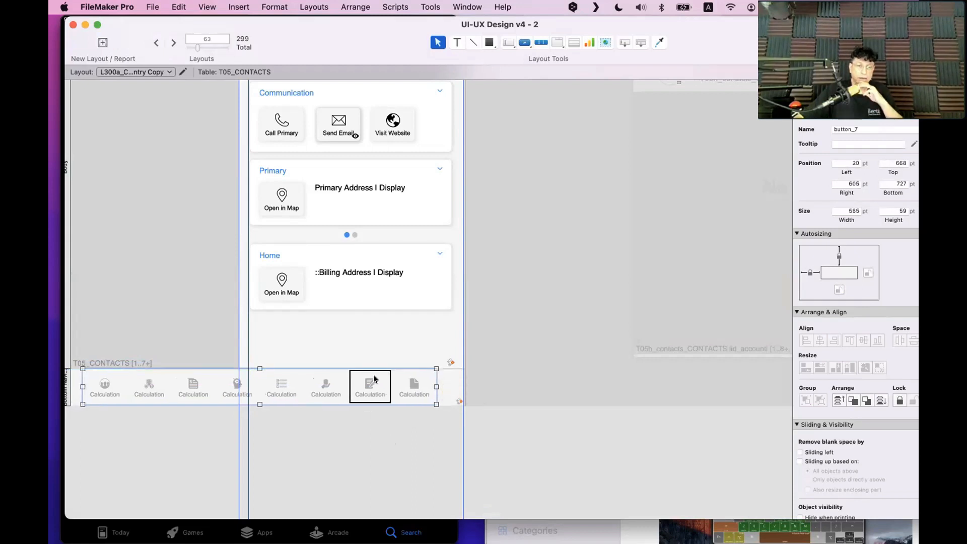
# Enlarge the button bar icons to 21 pt and shorten the bar to 54 pt
pyautogui.doubleClick(373, 379)
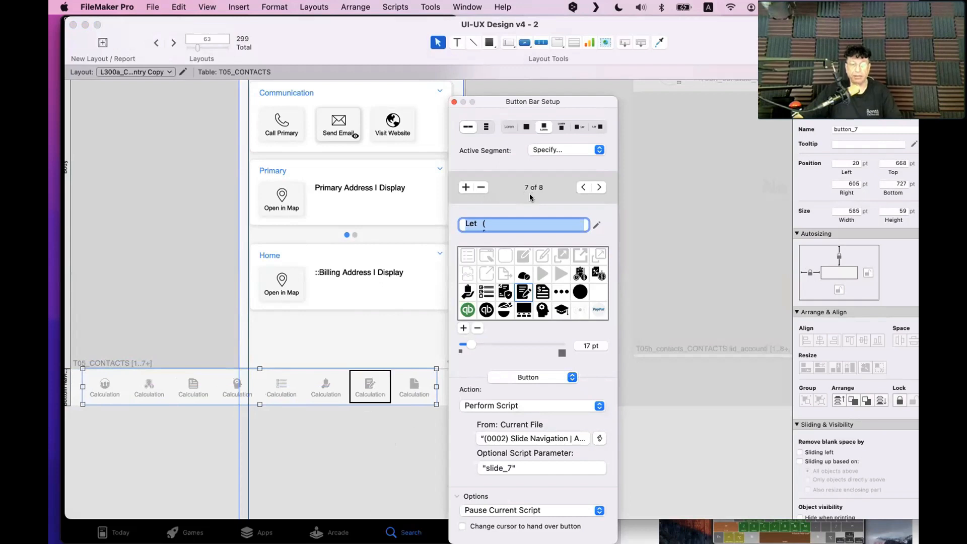
pyautogui.click(578, 343)
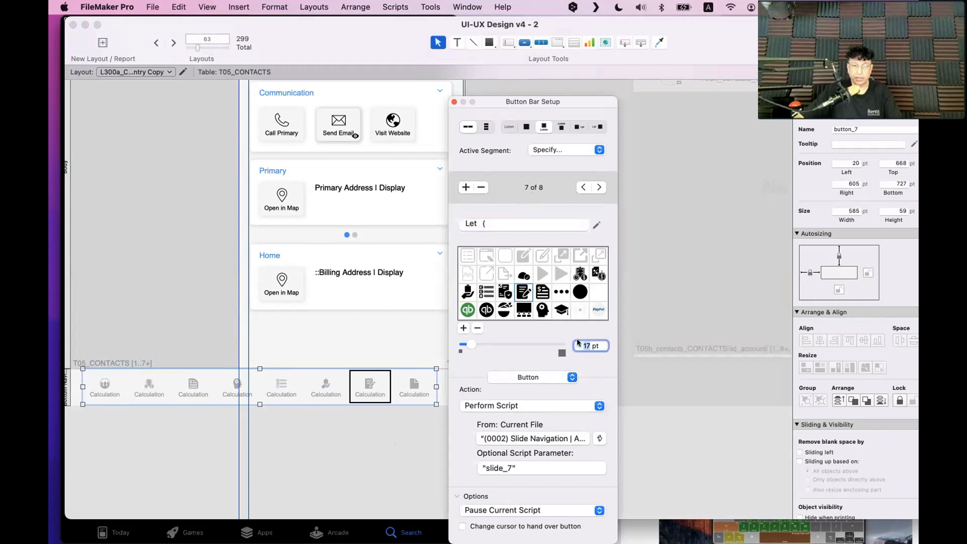
pyautogui.write('21')
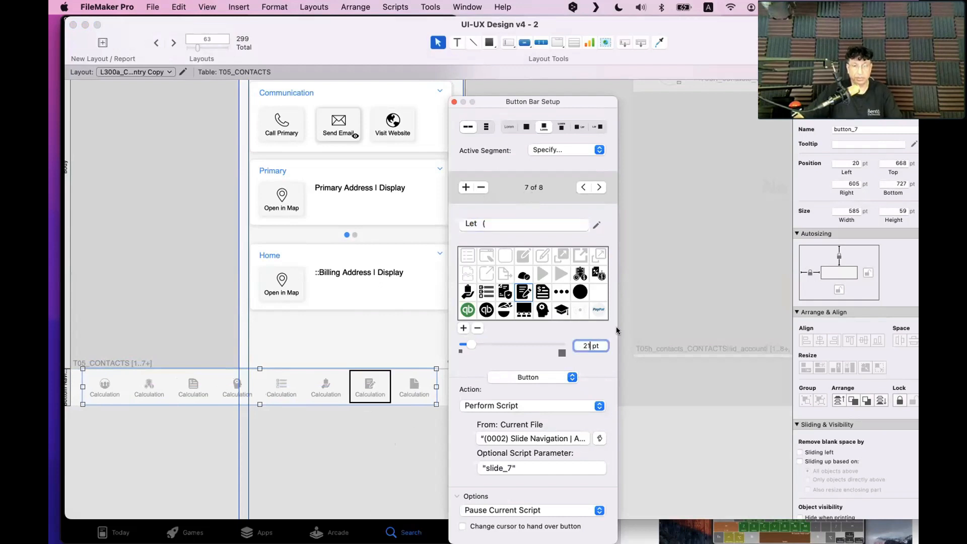
pyautogui.click(664, 304)
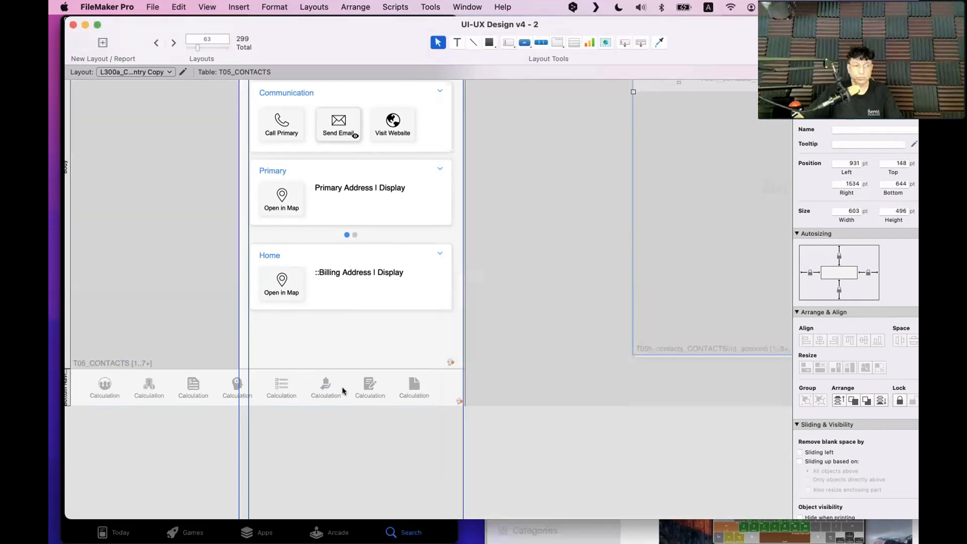
pyautogui.moveTo(260, 404); pyautogui.dragTo(271, 400)
# Nudge the navigation bar up to sit at 32 pt left, 670 pt top
pyautogui.click(295, 450)
pyautogui.click(298, 400)
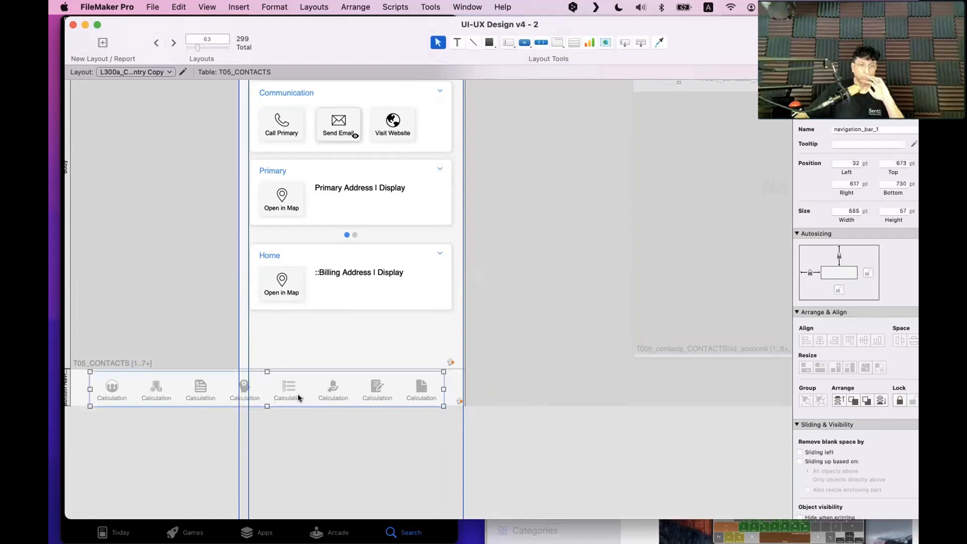
pyautogui.press('Up')
pyautogui.press('Up')
pyautogui.press('Up')
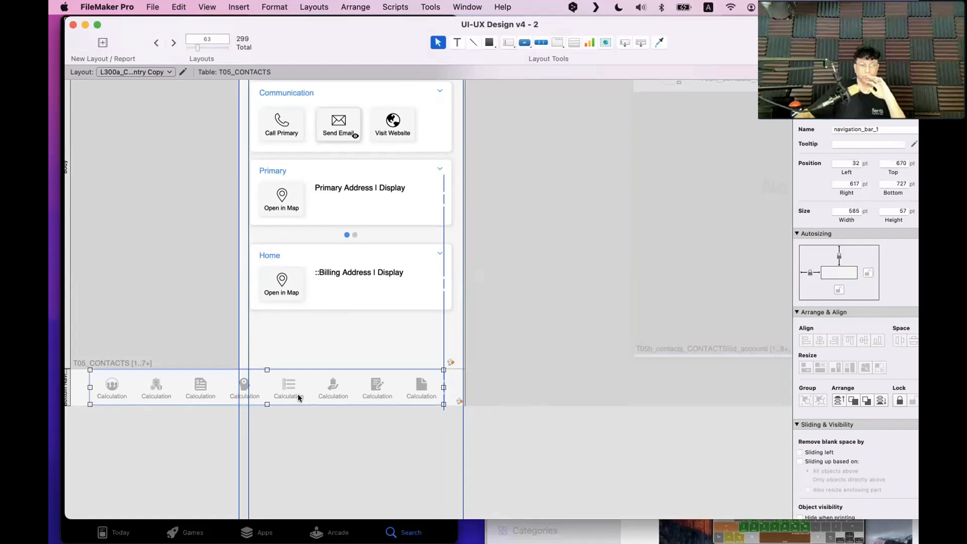
pyautogui.hscroll(-1, 313, 420)
pyautogui.click(313, 420)
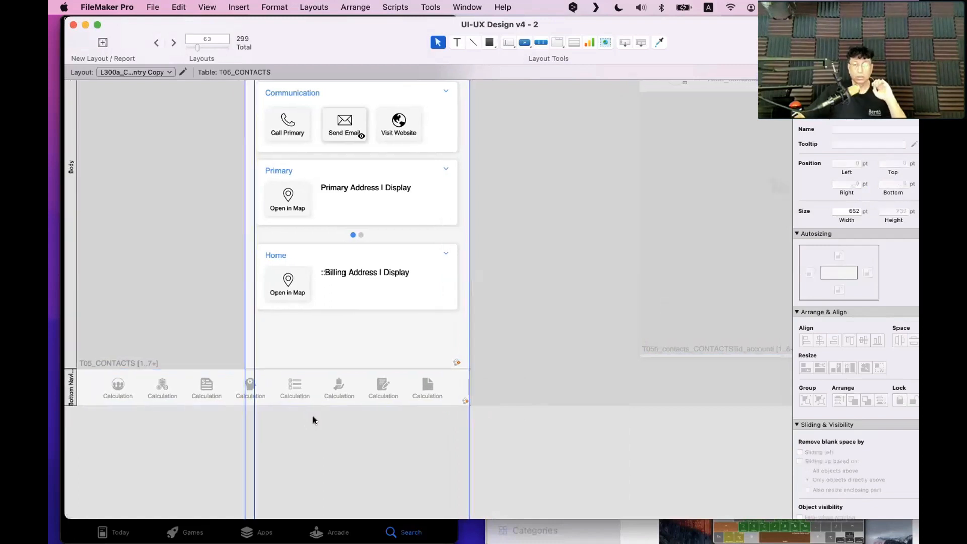
pyautogui.scroll(3, 313, 417)
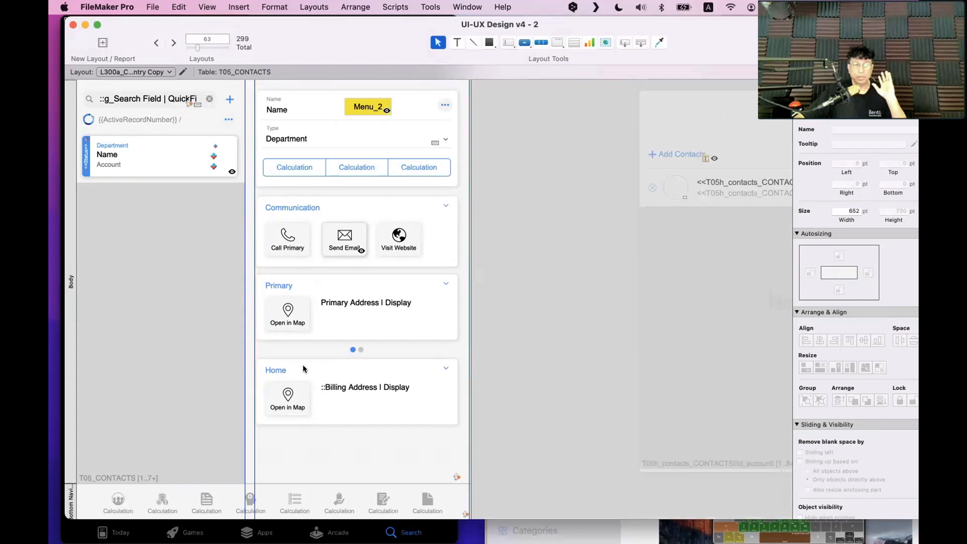
pyautogui.click(467, 7)
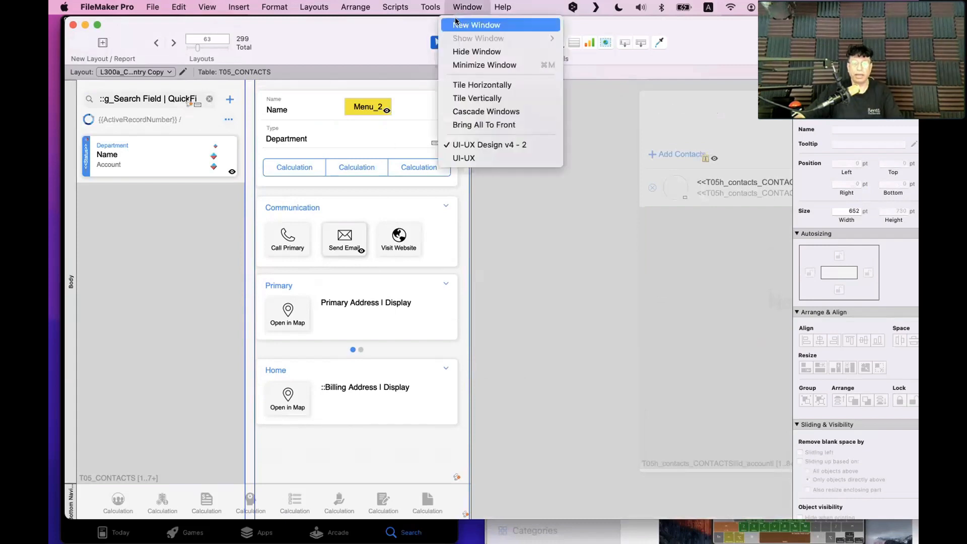
pyautogui.click(417, 121)
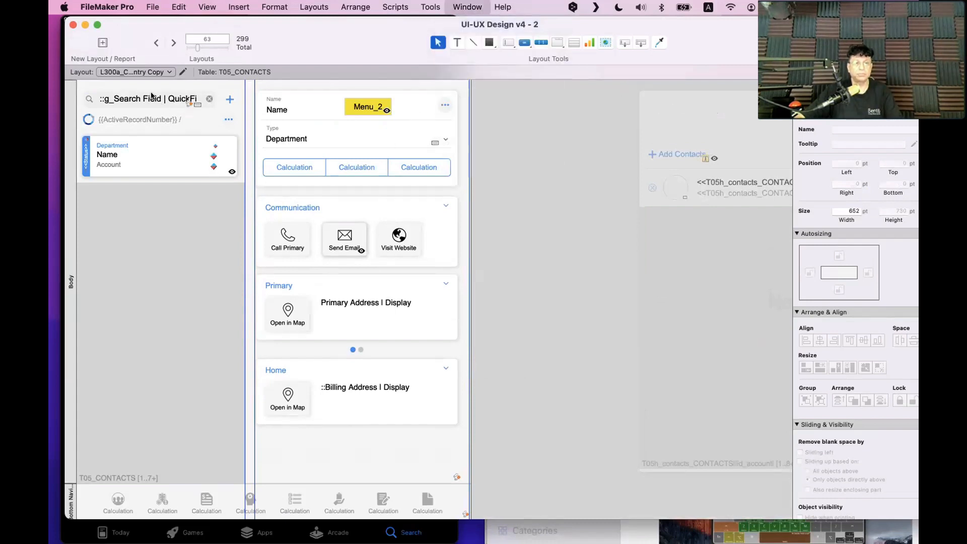
pyautogui.press('super+grave')
pyautogui.click(142, 59)
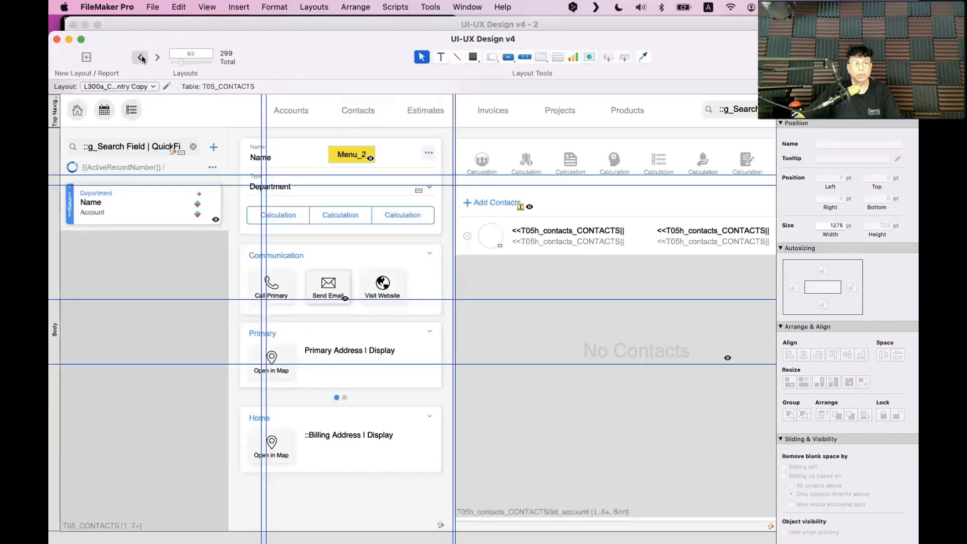
pyautogui.click(141, 59)
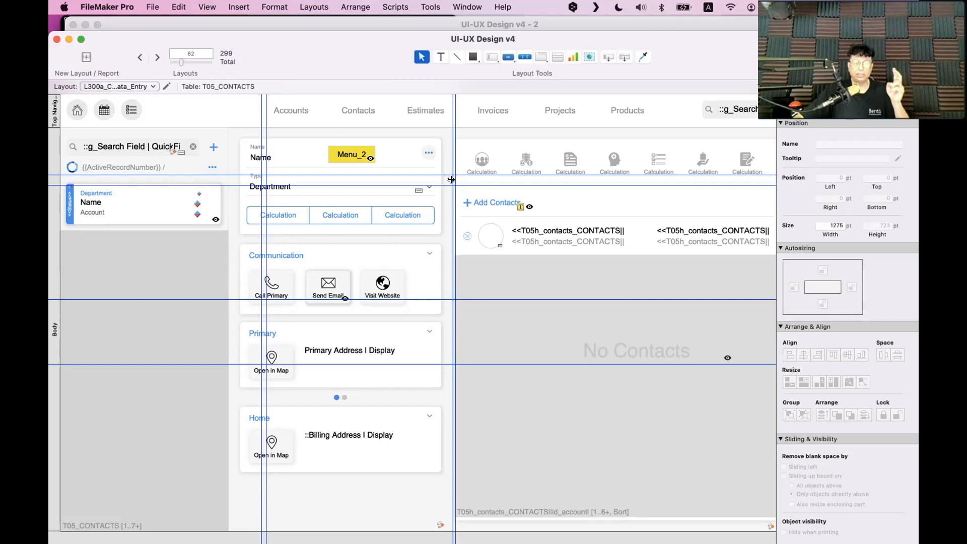
pyautogui.click(479, 163)
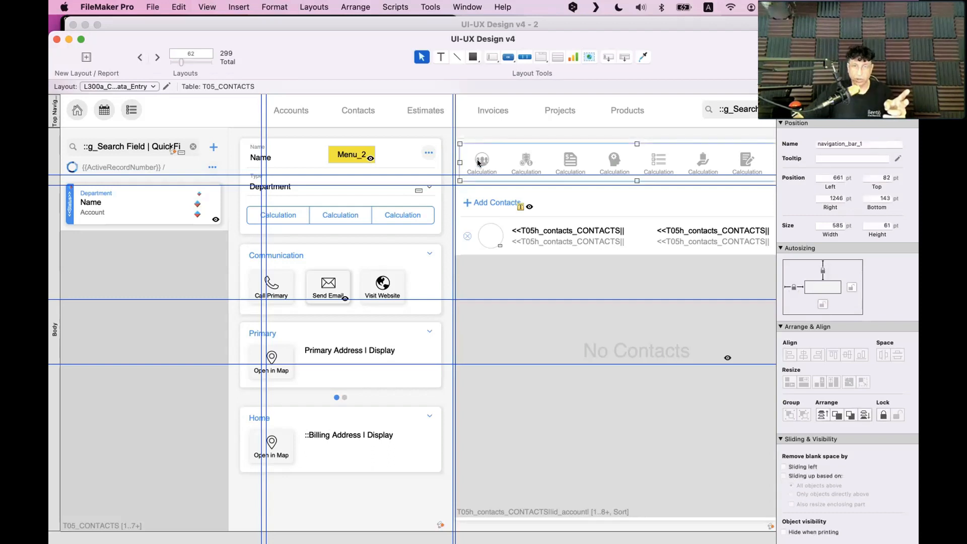
pyautogui.click(95, 136)
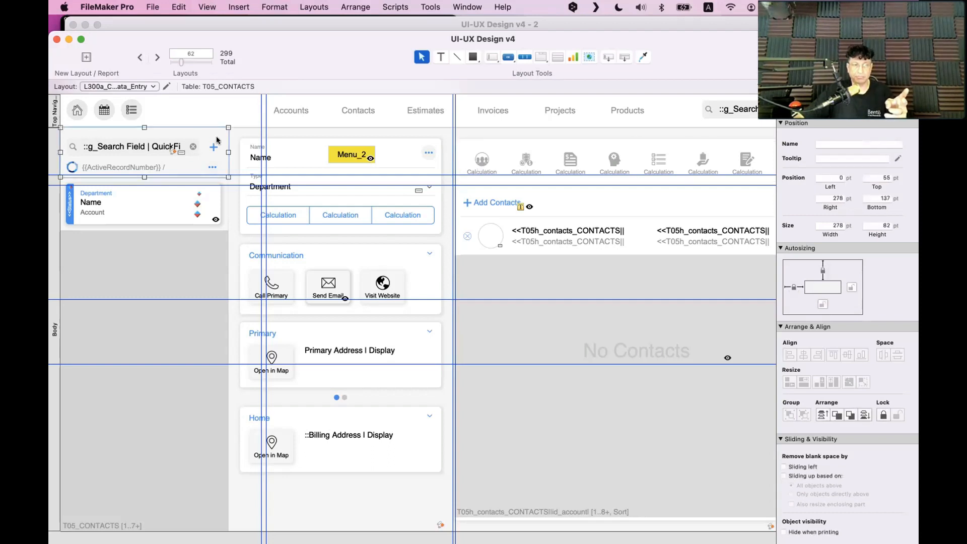
pyautogui.keyDown('shift'); pyautogui.click(285, 142); pyautogui.keyUp('shift')
pyautogui.keyDown('shift'); pyautogui.click(294, 260); pyautogui.keyUp('shift')
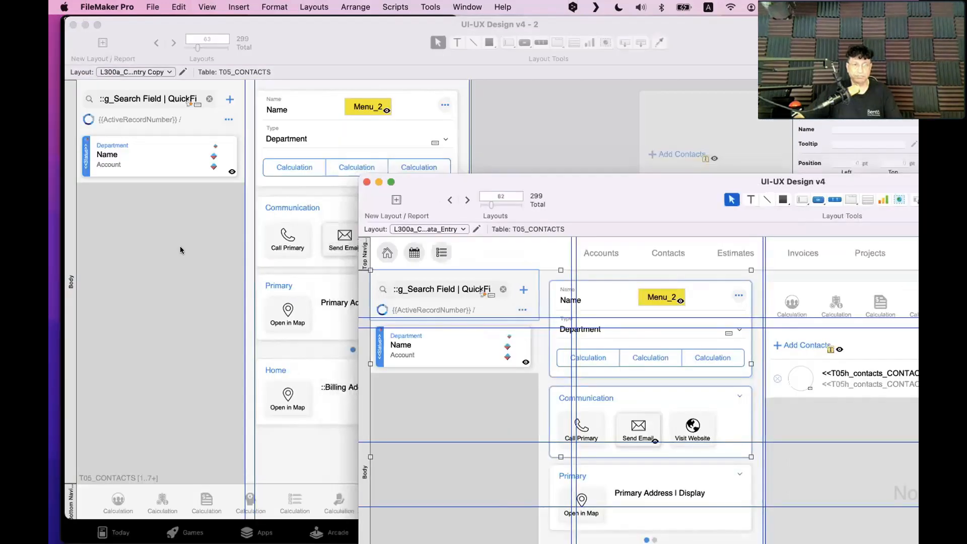
pyautogui.click(181, 251)
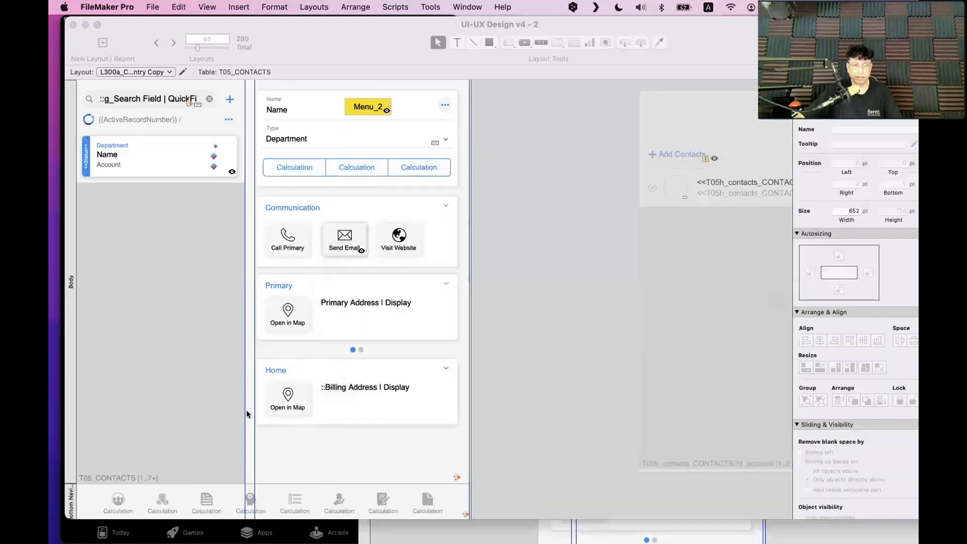
# Add a new 'Home' segment with a house icon to the bottom button bar
pyautogui.click(109, 502)
pyautogui.click(113, 502)
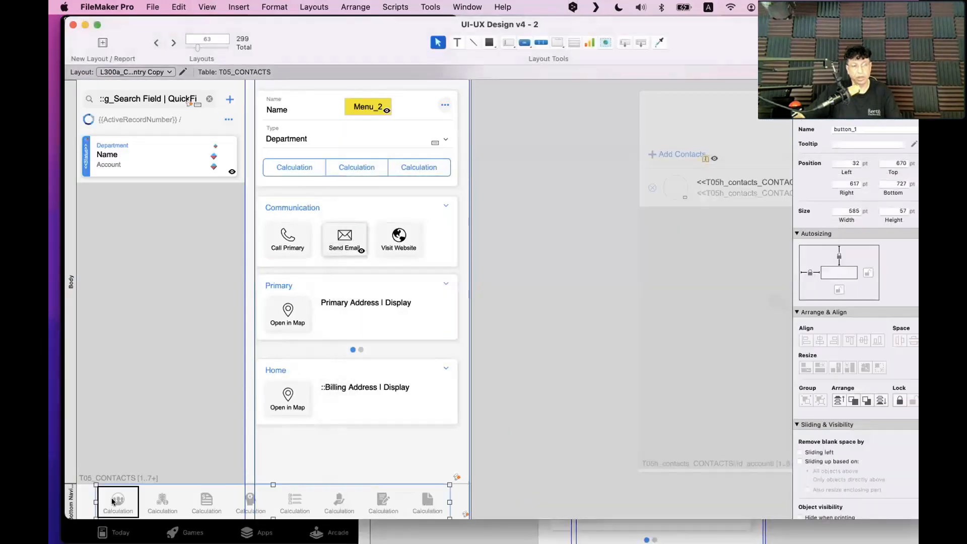
pyautogui.doubleClick(113, 502)
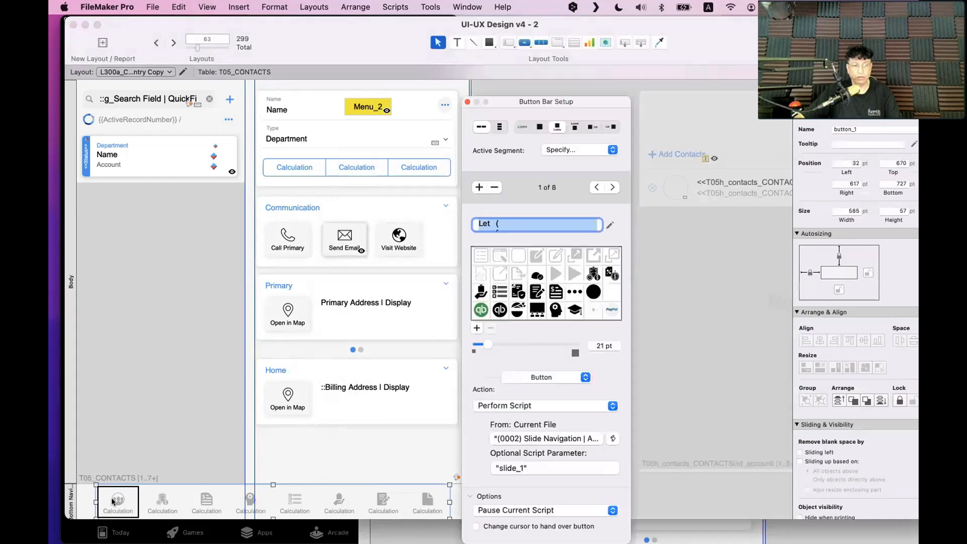
pyautogui.click(479, 188)
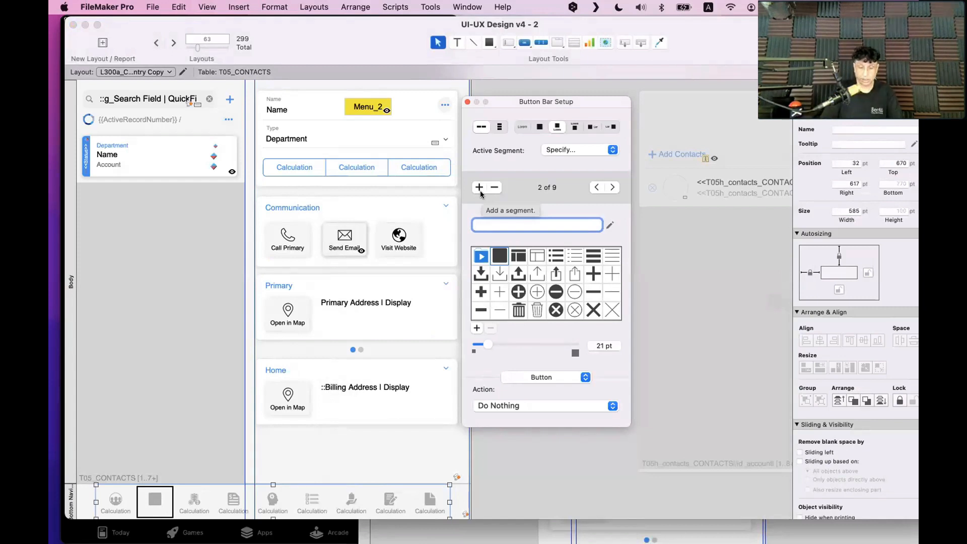
pyautogui.write('Home')
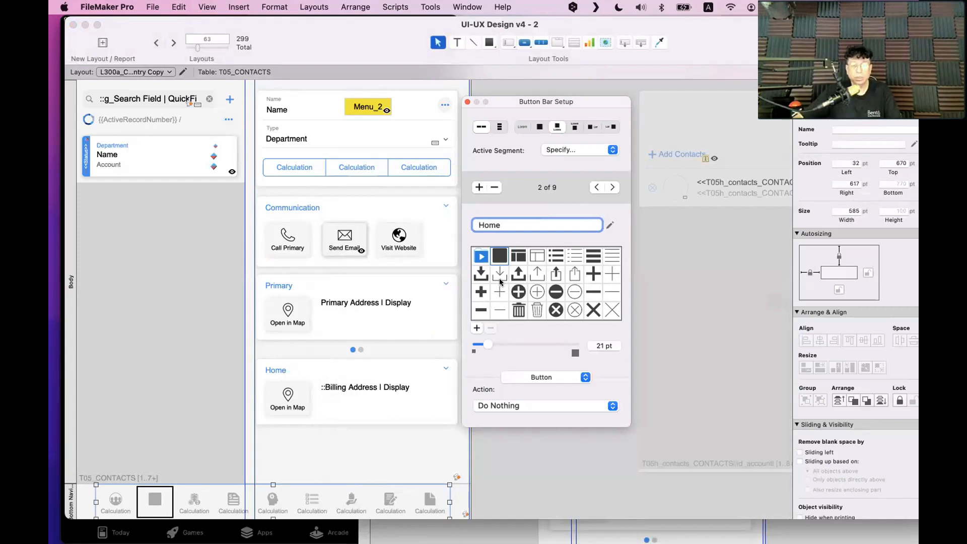
pyautogui.scroll(-3, 549, 289)
pyautogui.scroll(-10, 549, 289)
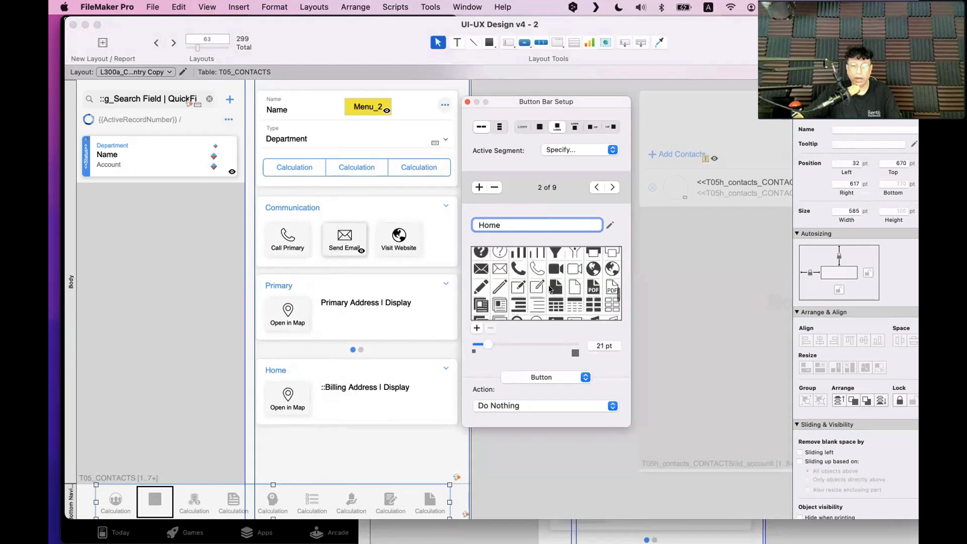
pyautogui.scroll(-8, 551, 289)
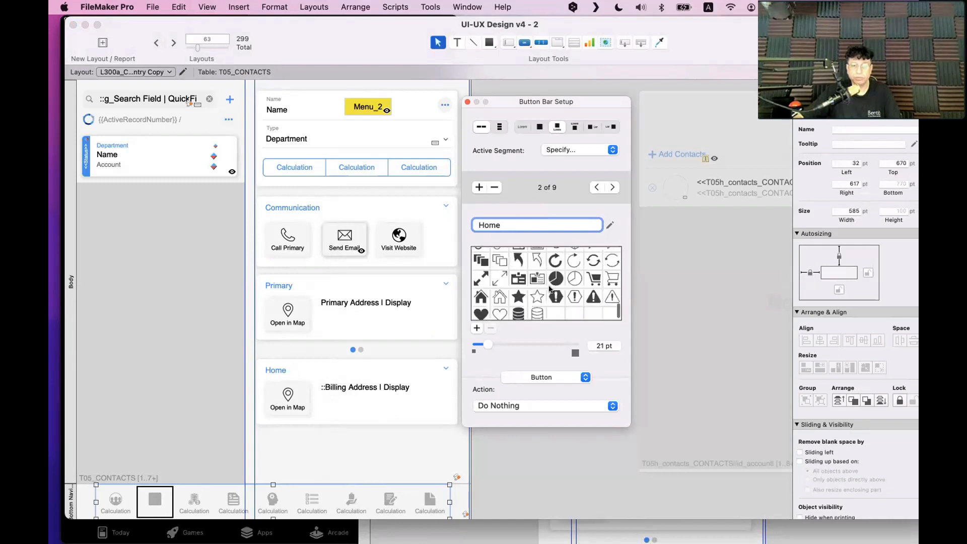
pyautogui.scroll(9, 550, 288)
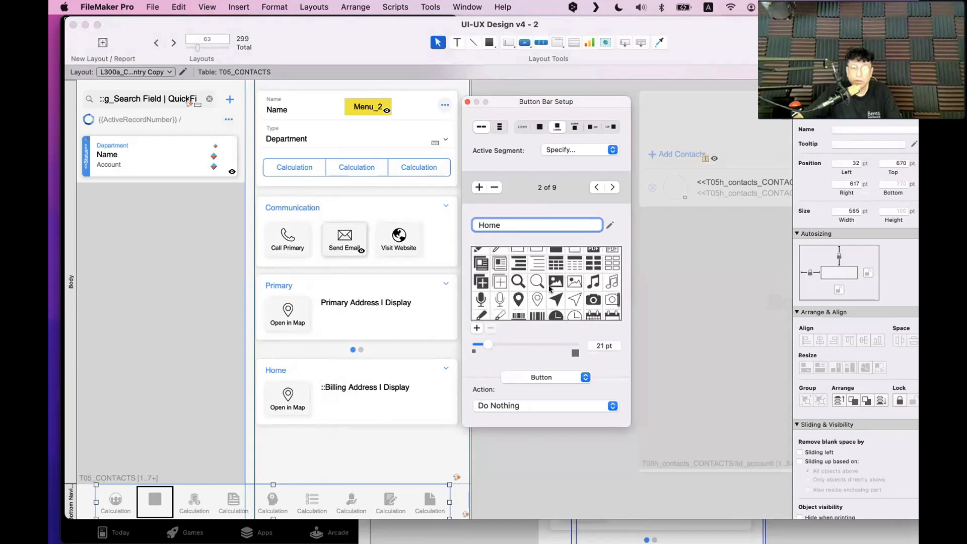
pyautogui.scroll(-9, 550, 289)
pyautogui.click(481, 292)
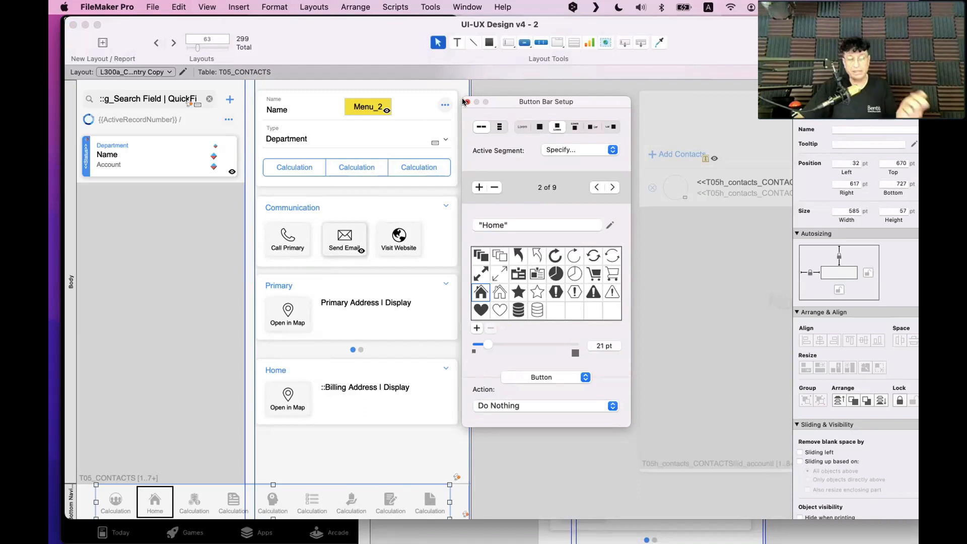
pyautogui.click(465, 101)
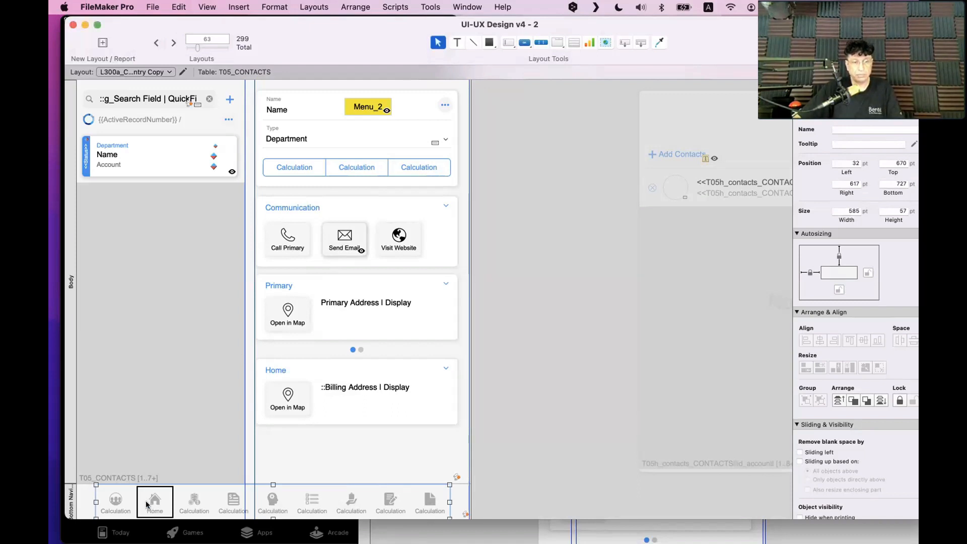
# Move the Home segment into the first slot of the navigation bar
pyautogui.moveTo(154, 506)
pyautogui.mouseDown()
pyautogui.moveTo(139, 503)
pyautogui.moveTo(149, 499)
pyautogui.mouseUp()
pyautogui.hscroll(1, 151, 499)
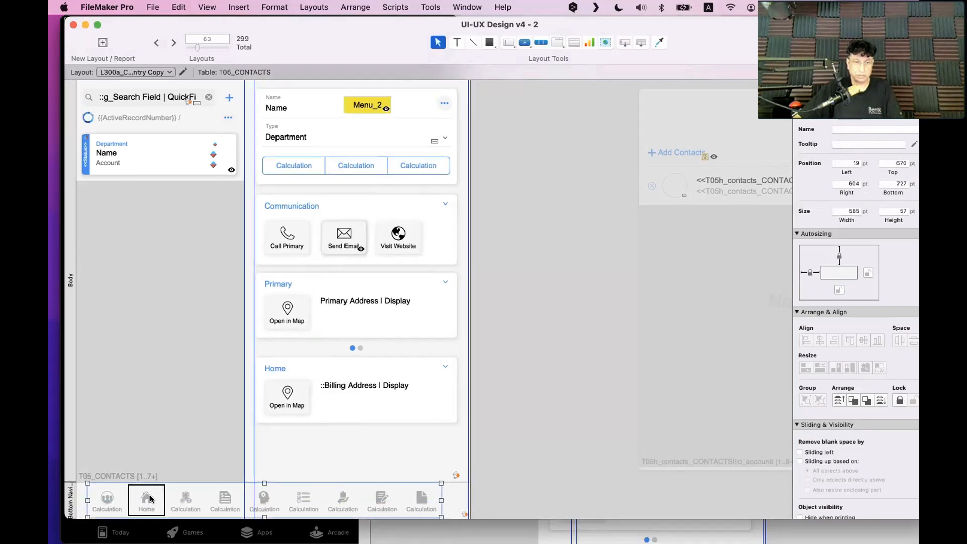
pyautogui.moveTo(150, 499)
pyautogui.mouseDown()
pyautogui.moveTo(100, 499)
pyautogui.moveTo(166, 499)
pyautogui.mouseUp()
pyautogui.click(154, 500)
# Make Home the button bar's active segment
pyautogui.click(111, 500)
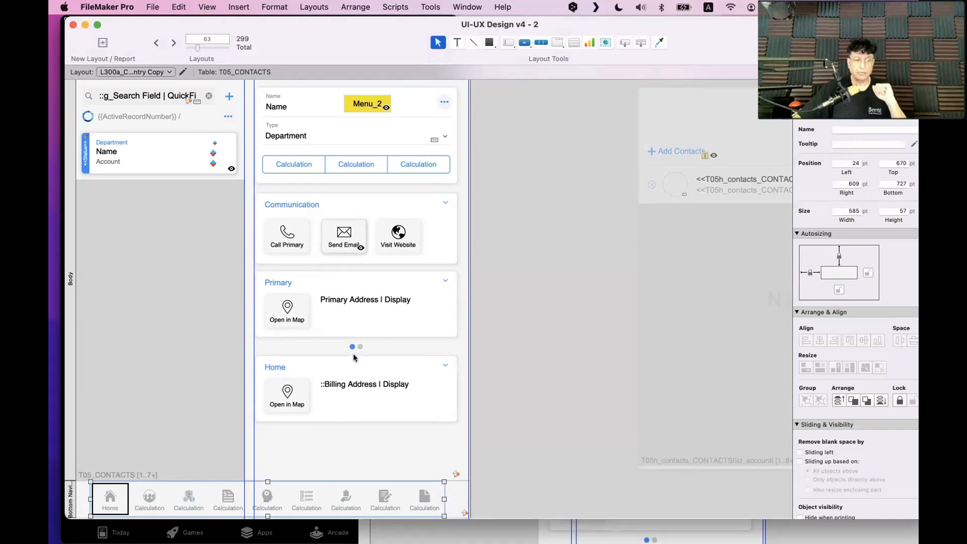
pyautogui.doubleClick(111, 500)
pyautogui.click(554, 266)
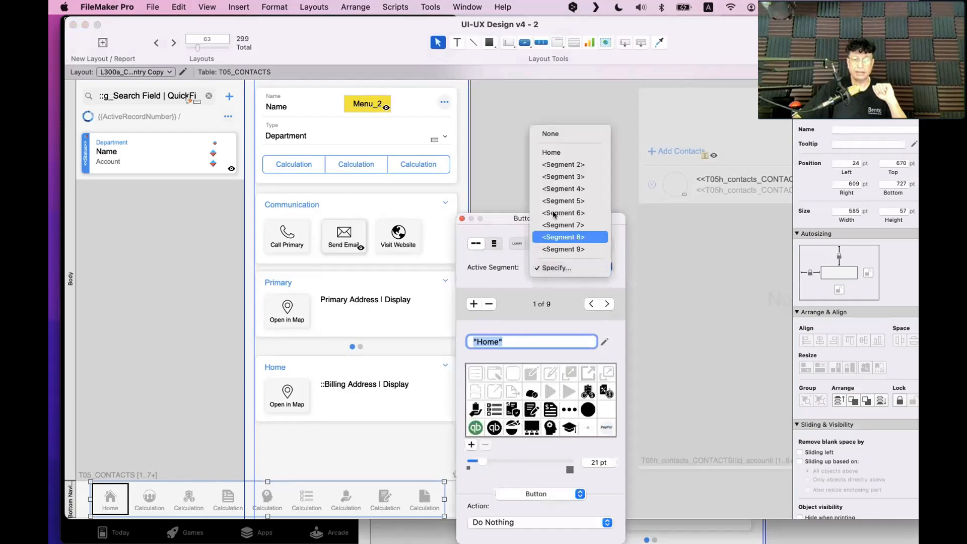
pyautogui.click(569, 152)
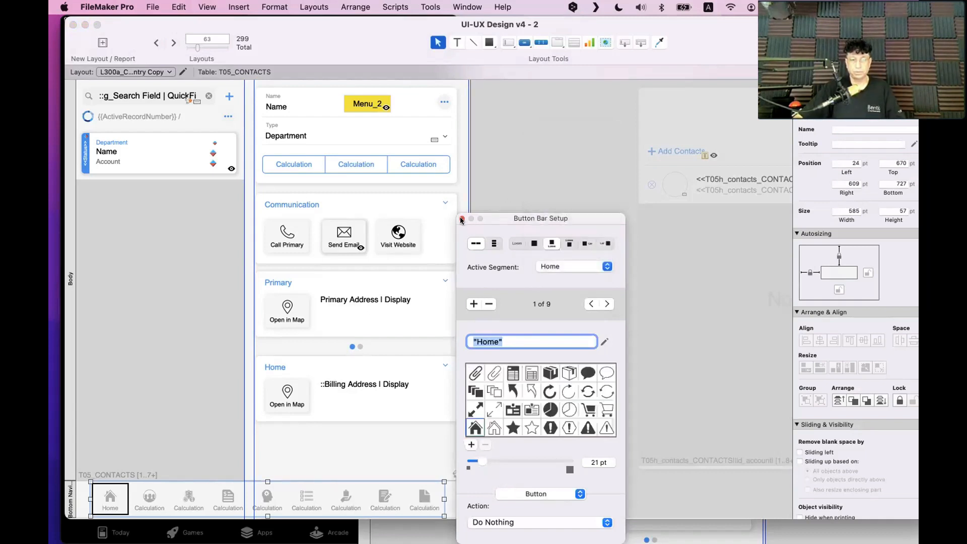
pyautogui.click(519, 193)
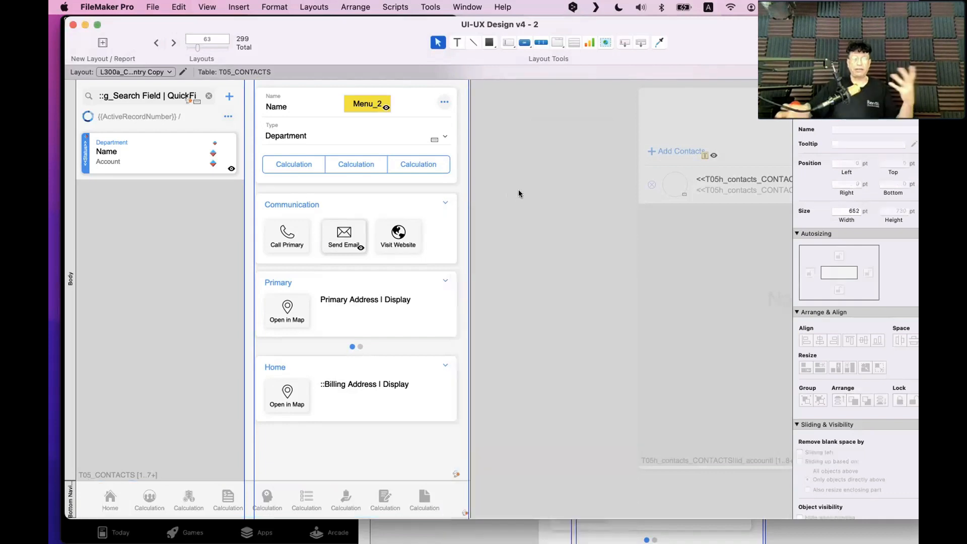
# Browse the contact records with the toolbar hidden and a taller window, then return to Layout mode
pyautogui.press('super+b')
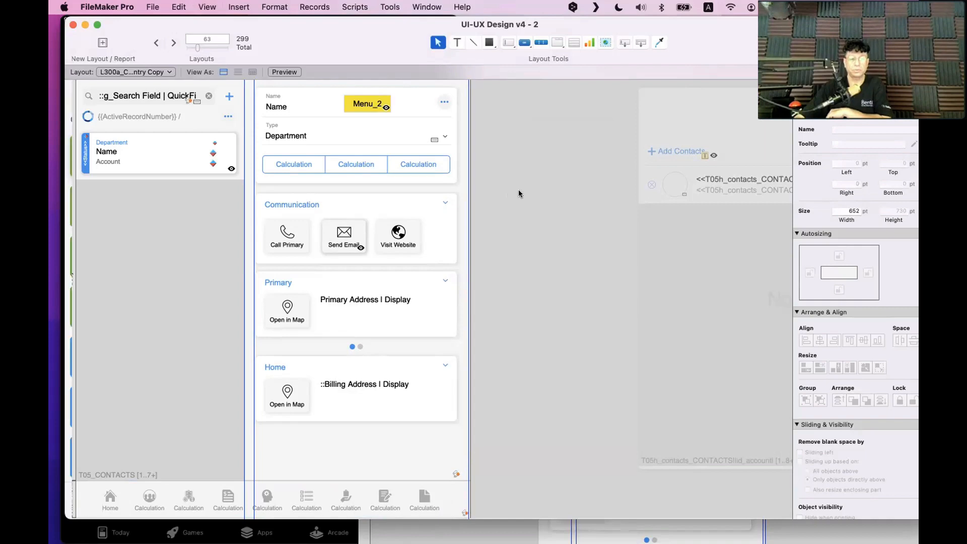
pyautogui.press('super+alt+s')
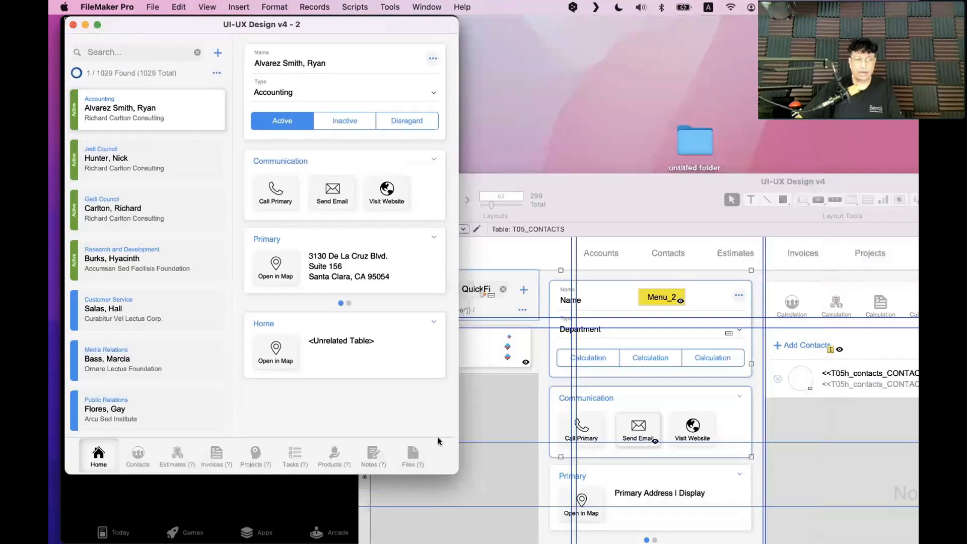
pyautogui.moveTo(454, 473); pyautogui.dragTo(453, 510)
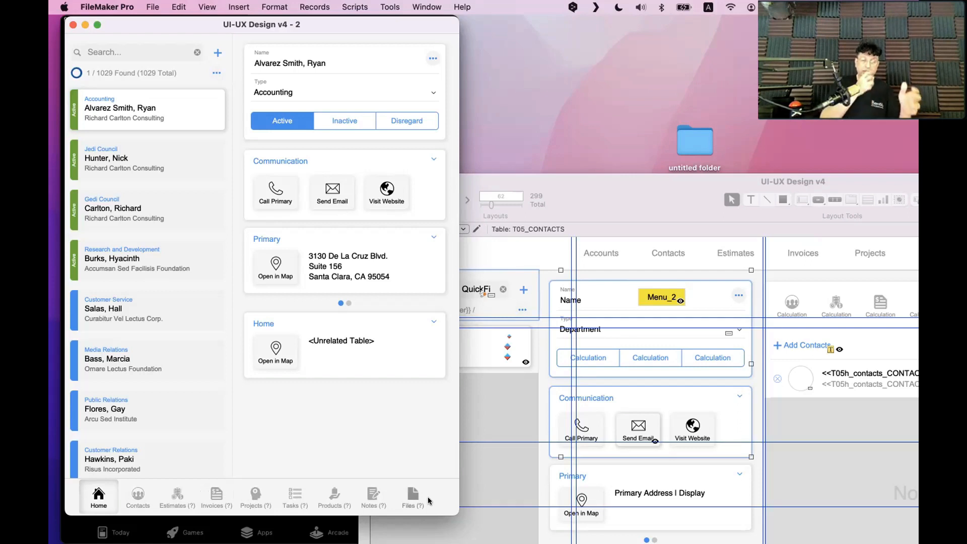
pyautogui.press('super+l')
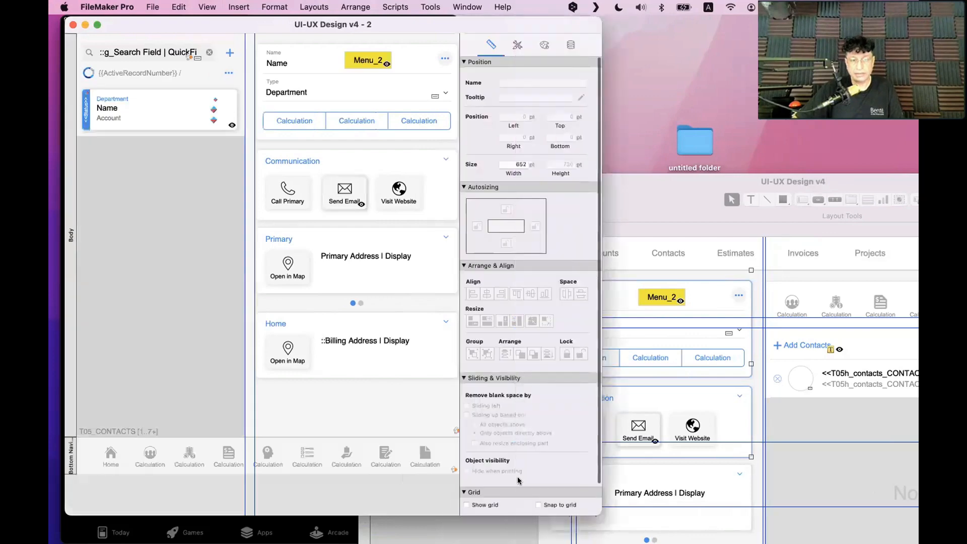
# Widen the window and select the related contacts portal on the layout
pyautogui.moveTo(595, 509); pyautogui.dragTo(886, 513)
pyautogui.hscroll(5, 684, 416)
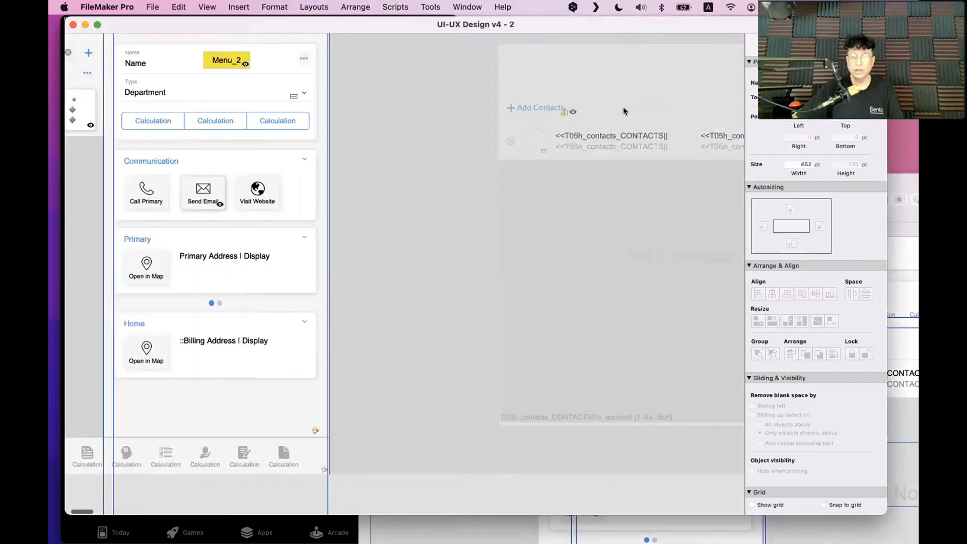
pyautogui.click(618, 86)
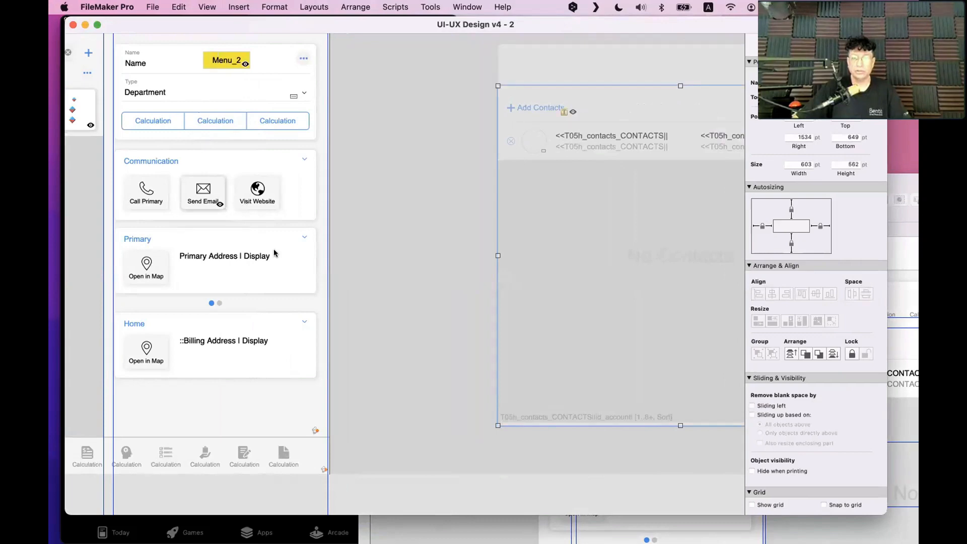
pyautogui.hscroll(-5, 163, 277)
pyautogui.click(170, 456)
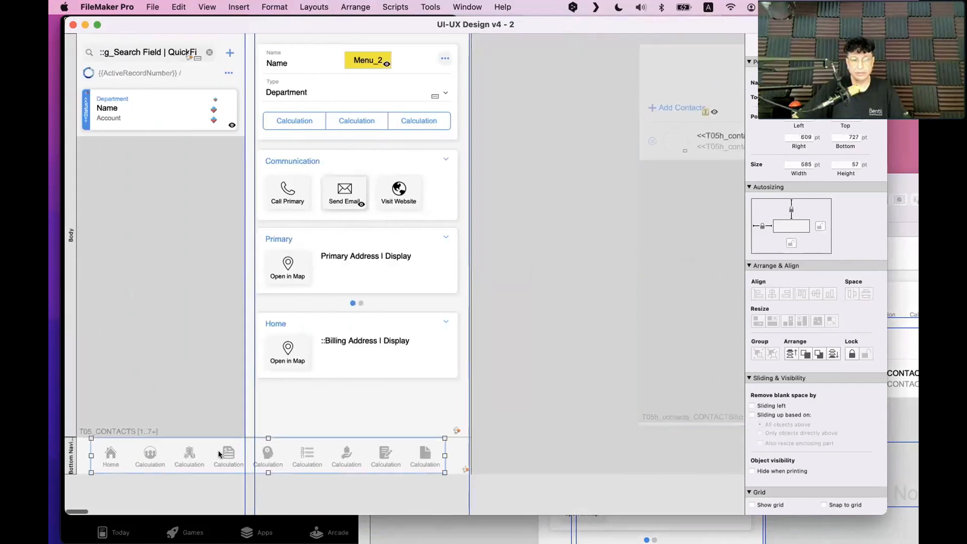
pyautogui.hscroll(8, 527, 309)
pyautogui.click(543, 89)
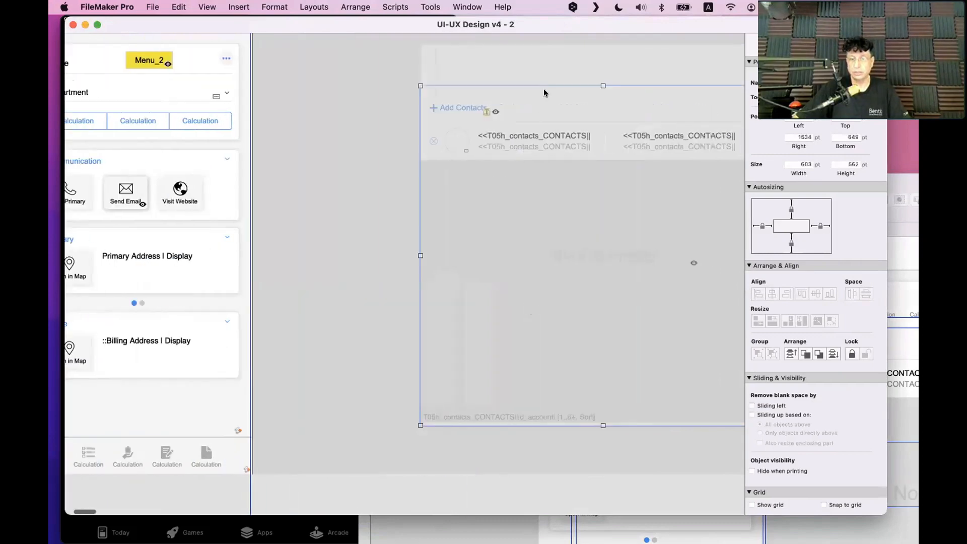
# Step through the slide control's panels, return to slide 1, and close Slide Control Setup
pyautogui.doubleClick(545, 89)
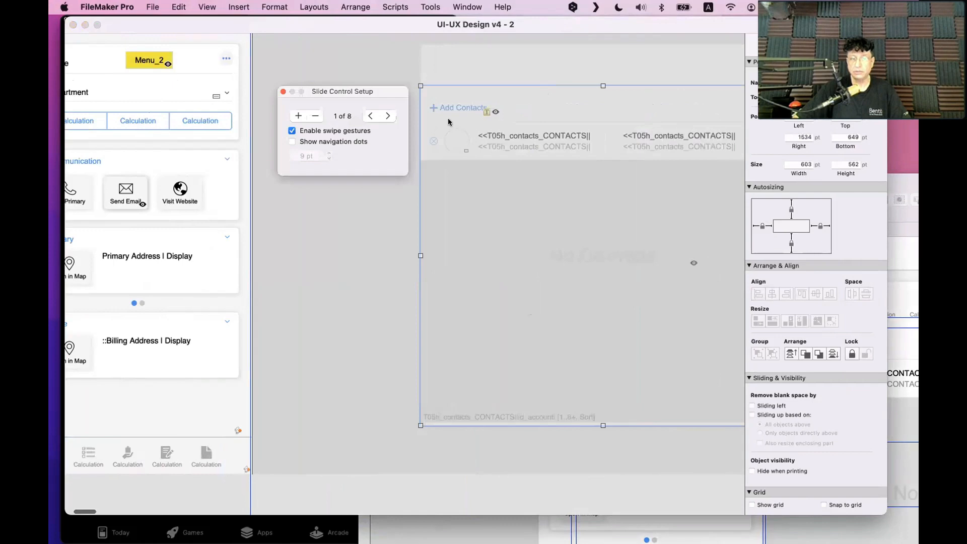
pyautogui.click(387, 116)
pyautogui.click(386, 117)
pyautogui.click(386, 117)
pyautogui.click(386, 117)
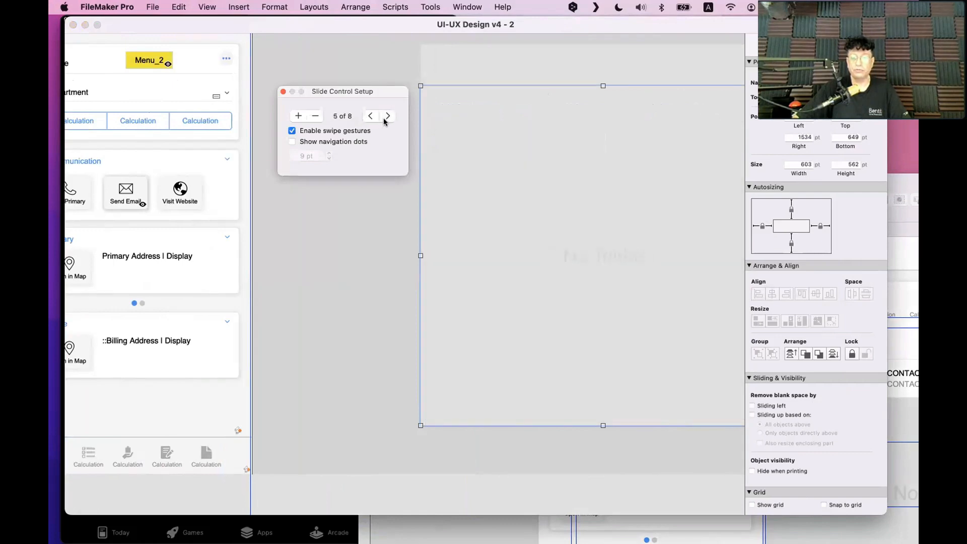
pyautogui.click(370, 117)
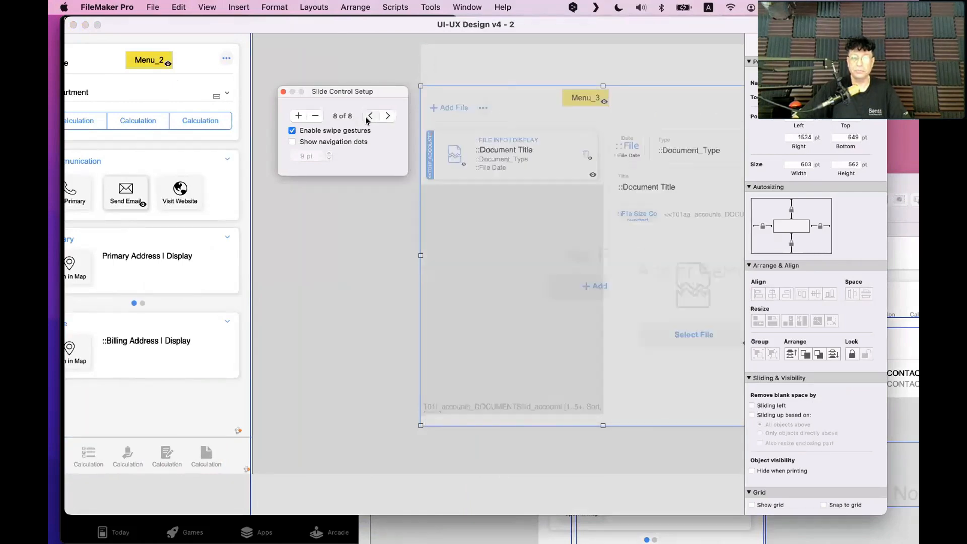
pyautogui.click(369, 117)
pyautogui.click(370, 116)
pyautogui.click(369, 117)
pyautogui.click(367, 118)
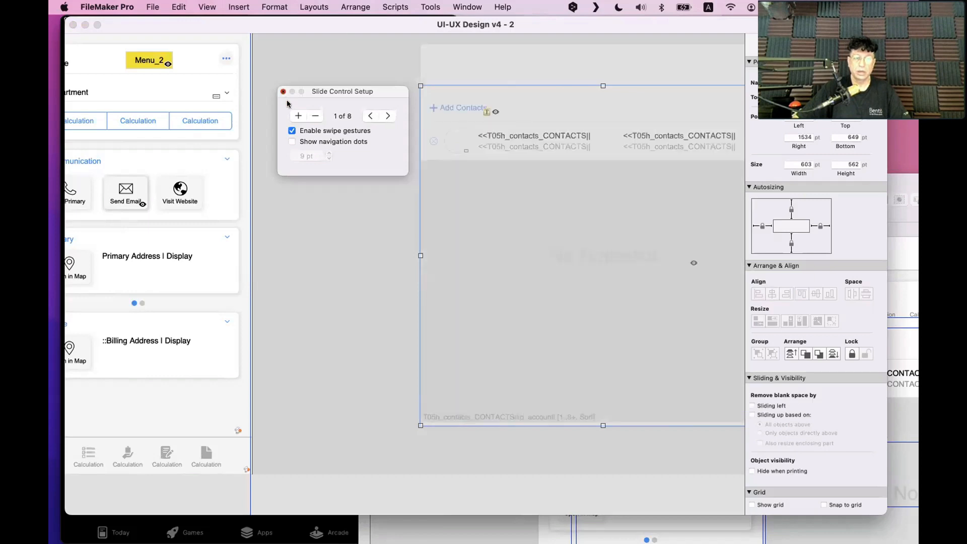
pyautogui.click(283, 92)
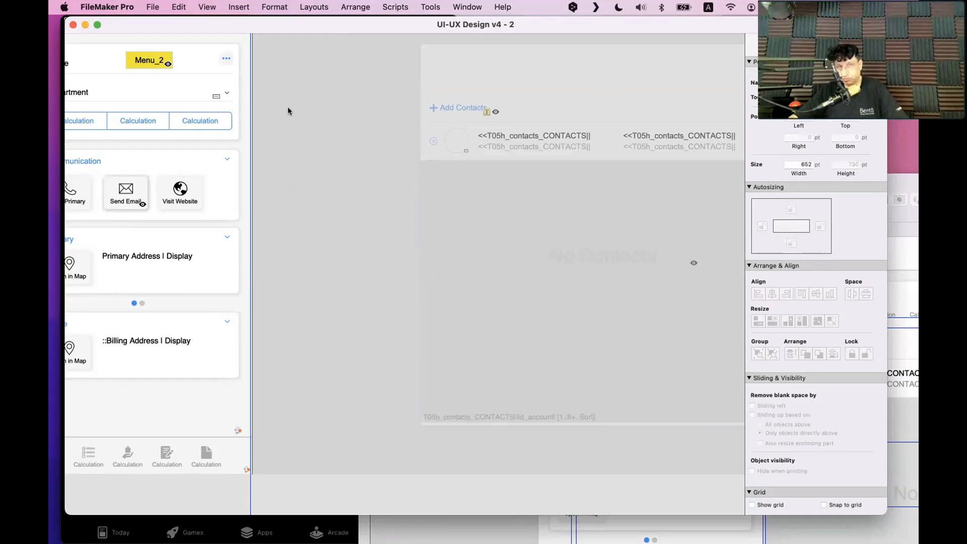
pyautogui.hscroll(-10, 288, 111)
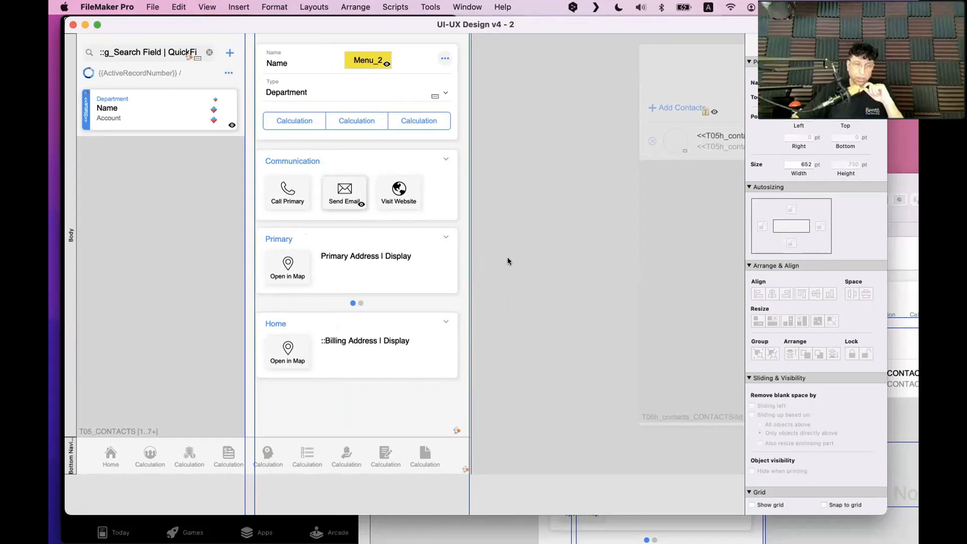
pyautogui.hscroll(5, 508, 261)
pyautogui.click(574, 262)
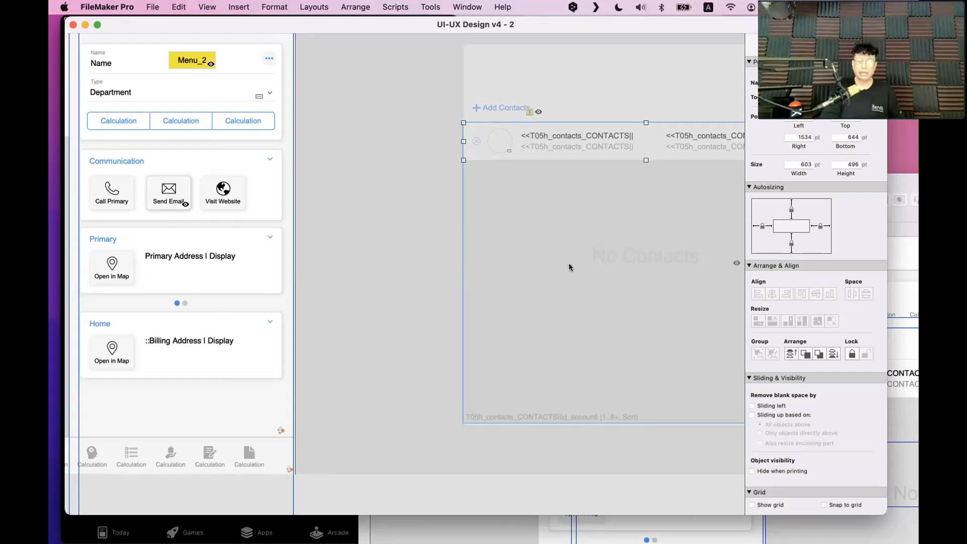
# Check About This Mac, then close it and clear the layout selection
pyautogui.hscroll(3, 561, 311)
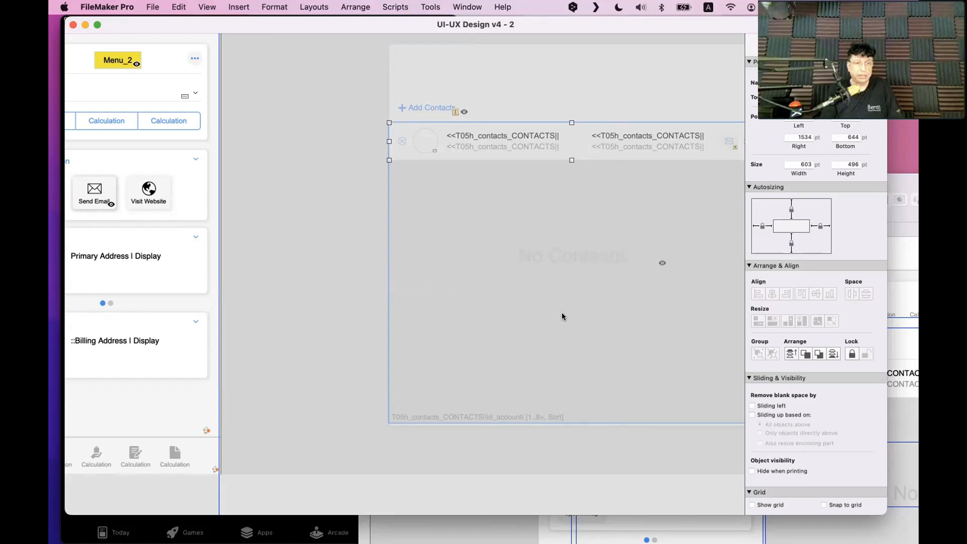
pyautogui.hscroll(2, 356, 188)
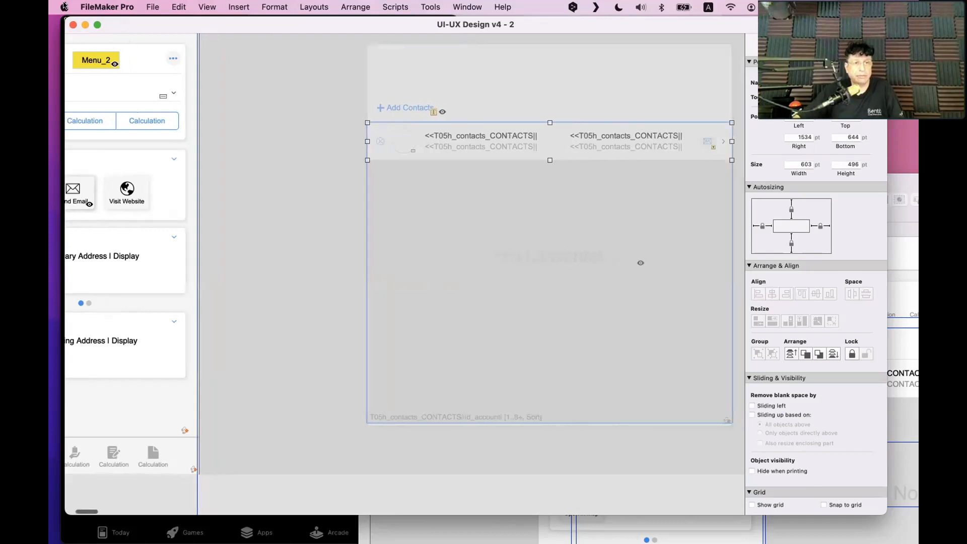
pyautogui.click(64, 6)
pyautogui.click(75, 21)
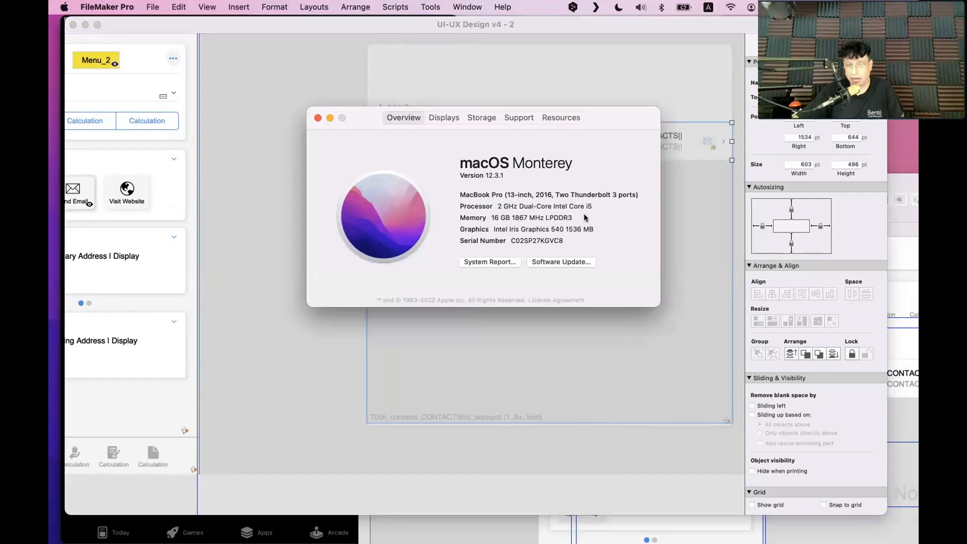
pyautogui.click(318, 119)
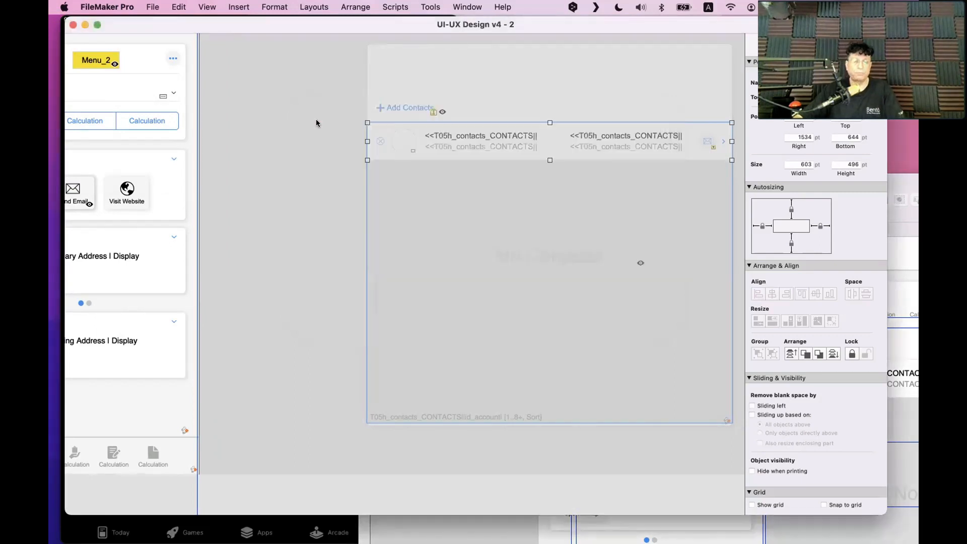
pyautogui.click(316, 122)
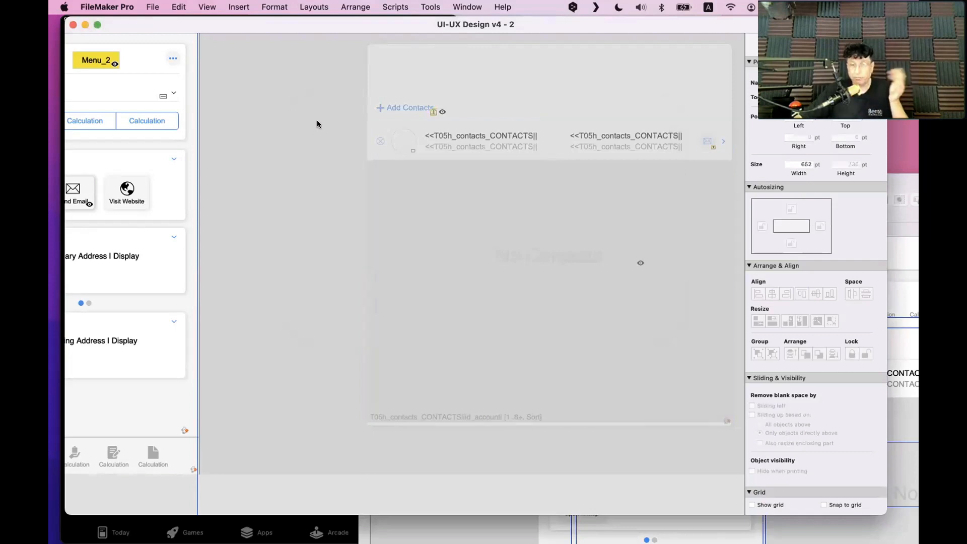
# Open Manage Layouts with Shift+Cmd+L
pyautogui.hscroll(-5, 316, 121)
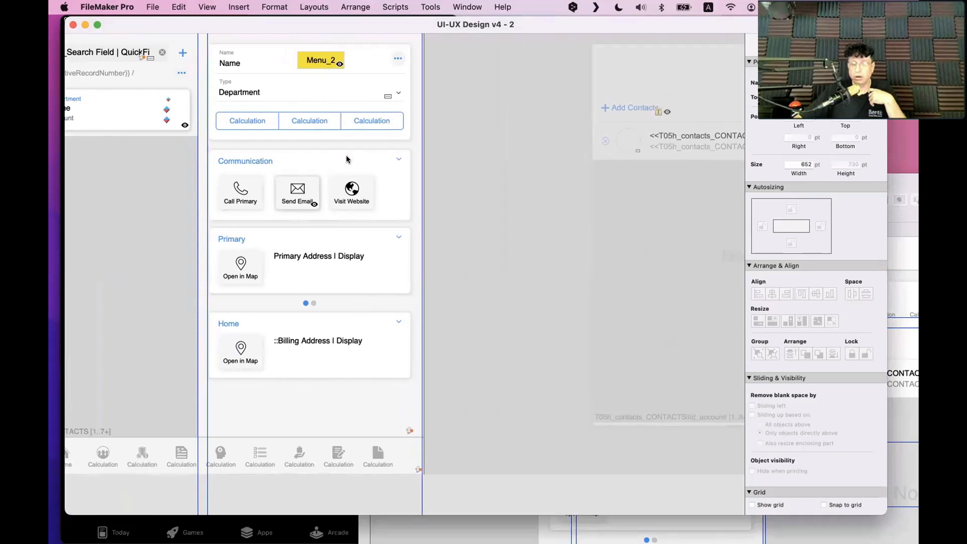
pyautogui.hscroll(5, 347, 159)
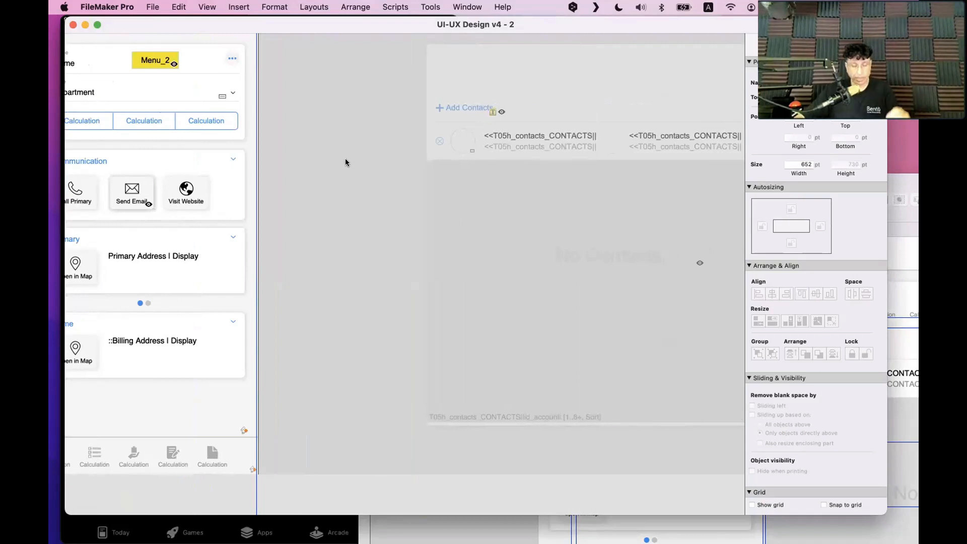
pyautogui.press('super+shift+l')
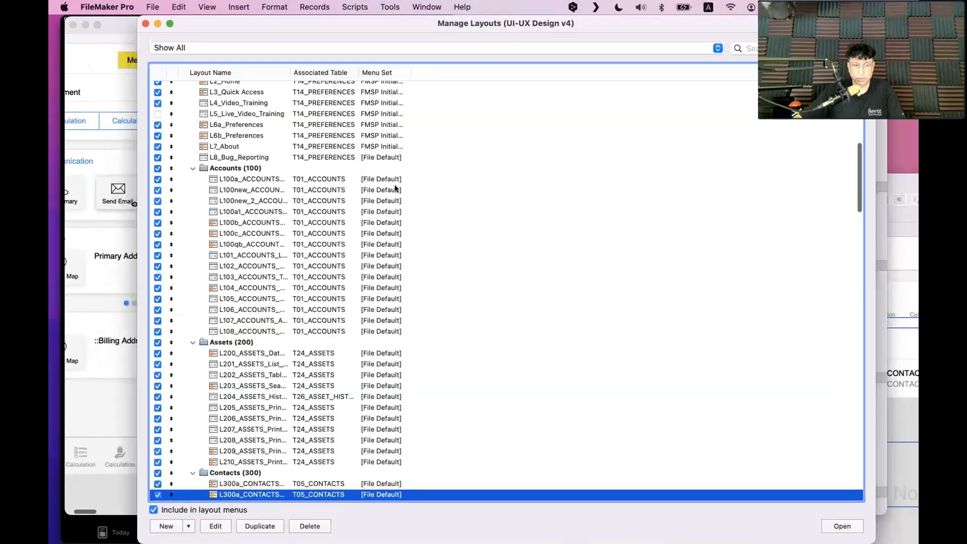
pyautogui.scroll(-3, 395, 189)
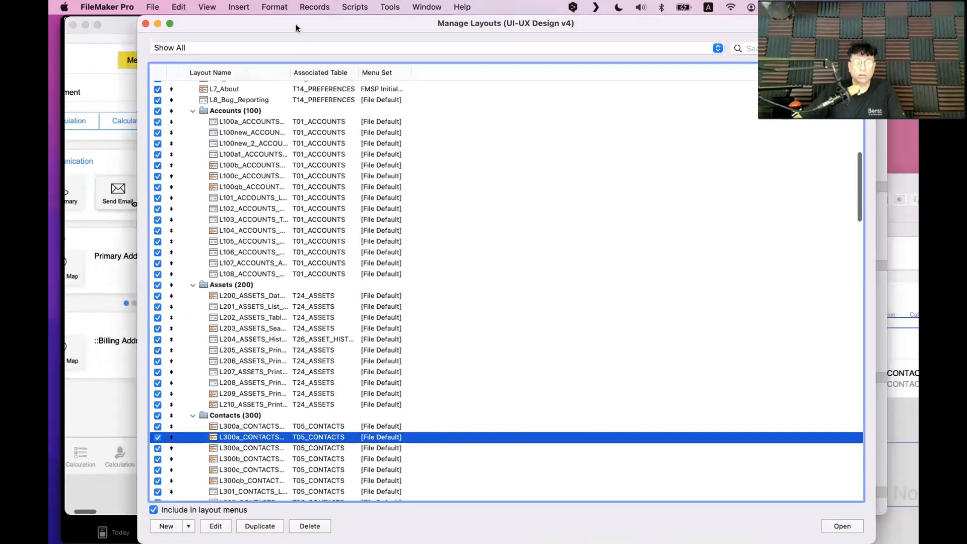
pyautogui.moveTo(295, 25); pyautogui.dragTo(711, 217)
pyautogui.click(482, 241)
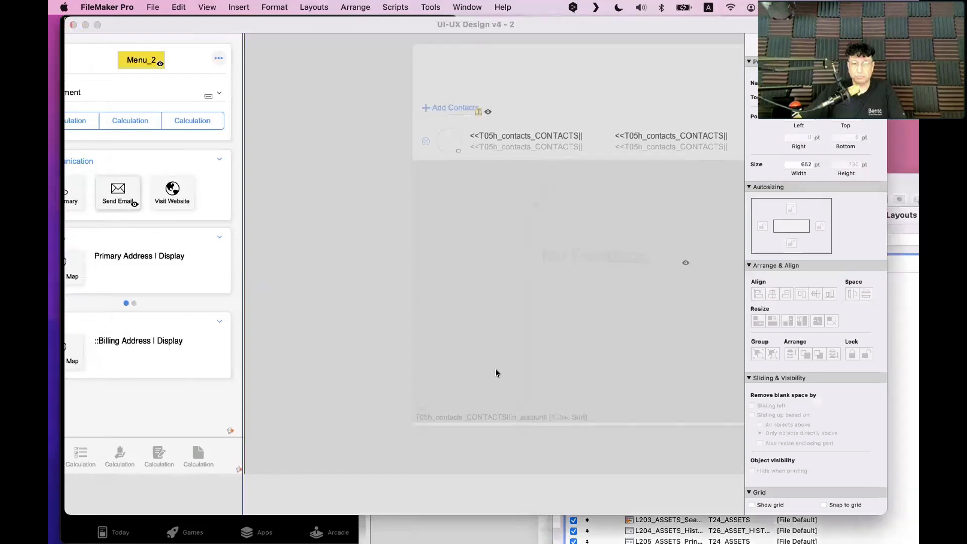
pyautogui.click(420, 421)
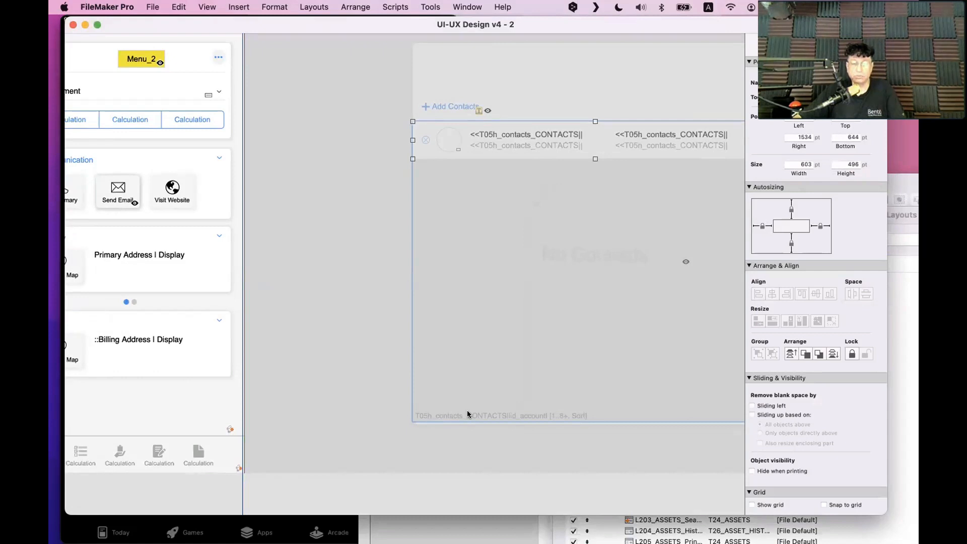
pyautogui.hscroll(-5, 467, 415)
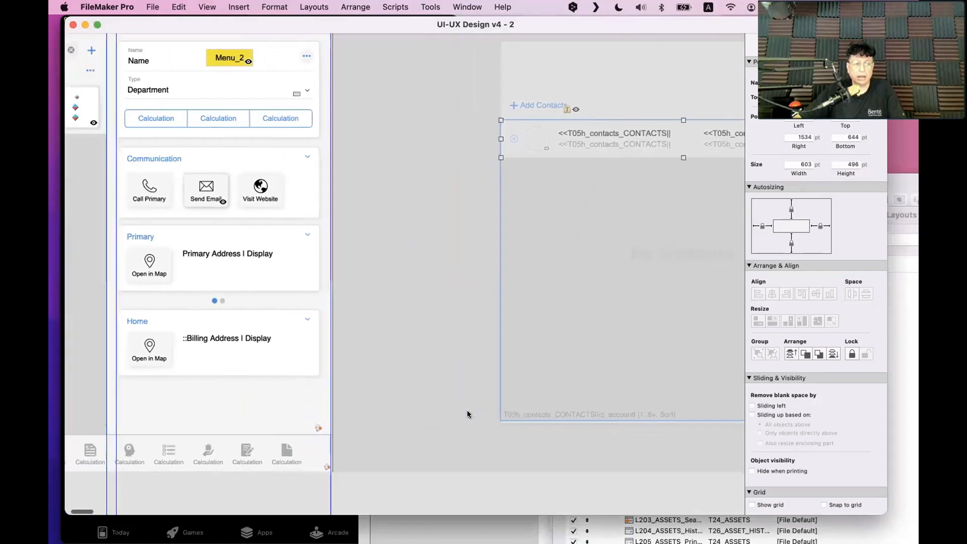
pyautogui.hscroll(-5, 468, 414)
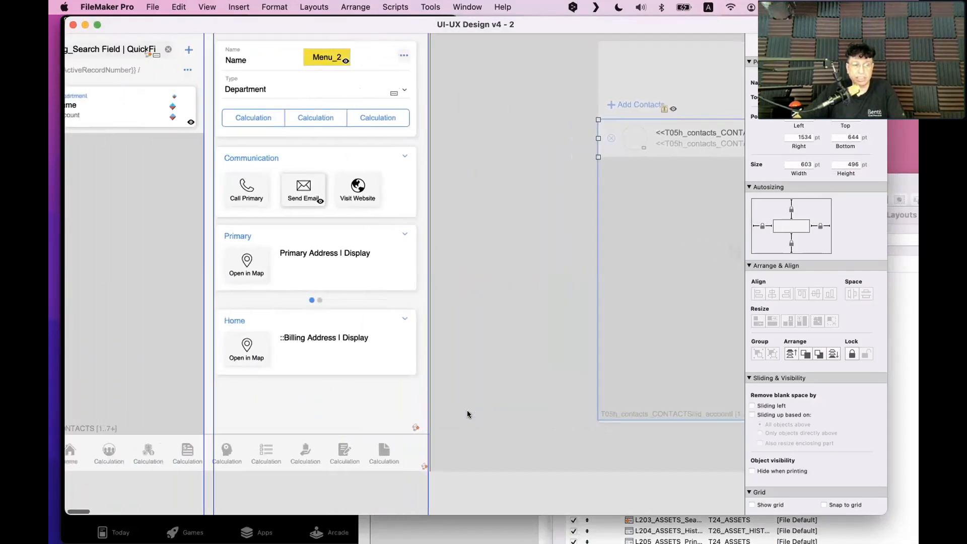
pyautogui.hscroll(-2, 468, 414)
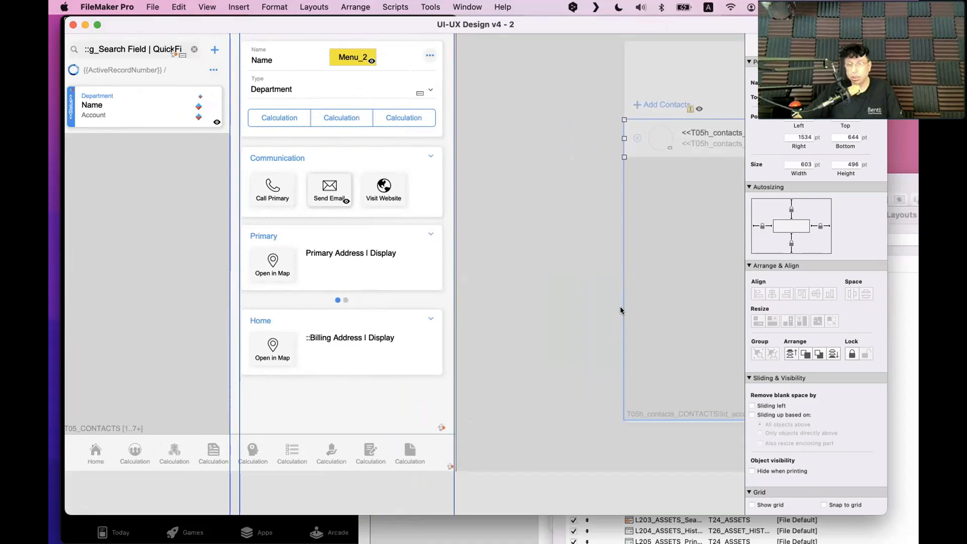
pyautogui.press('super+shift+l')
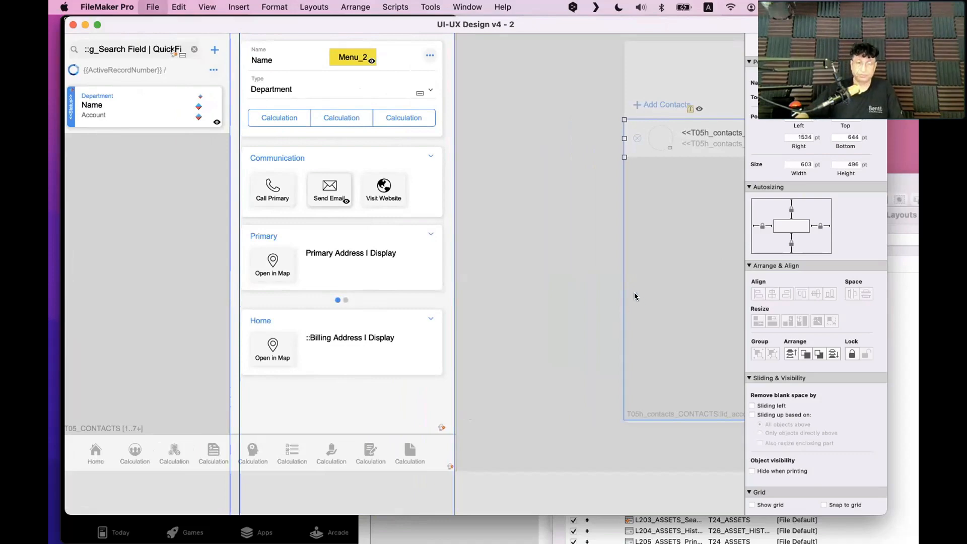
pyautogui.moveTo(669, 218); pyautogui.dragTo(451, 25)
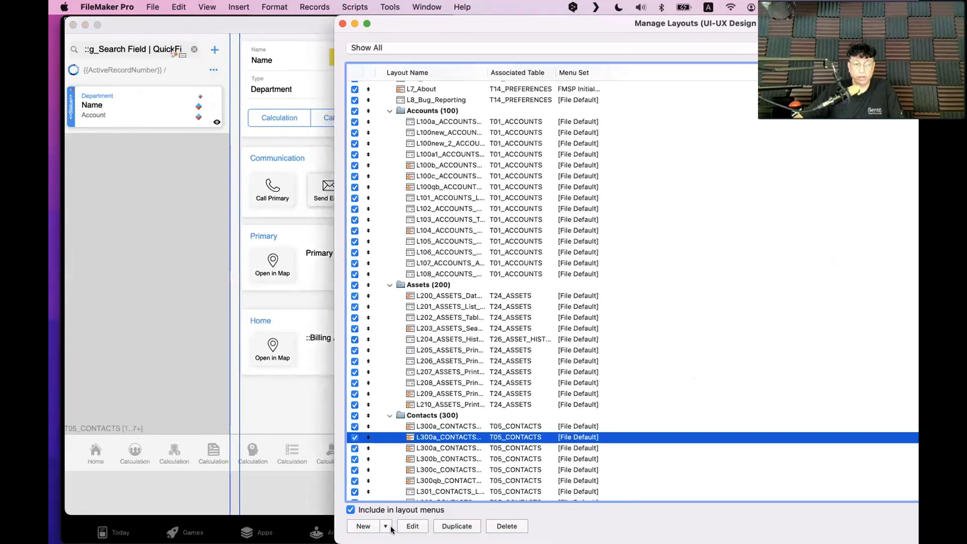
# Create a new List layout named 'Related contacts' showing records from T05_CONTACTS
pyautogui.click(364, 527)
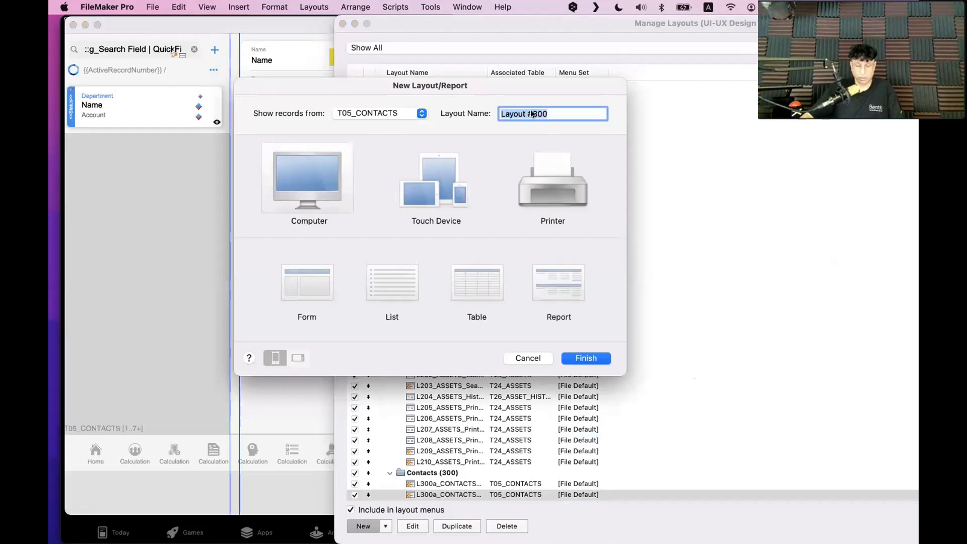
pyautogui.write('Related')
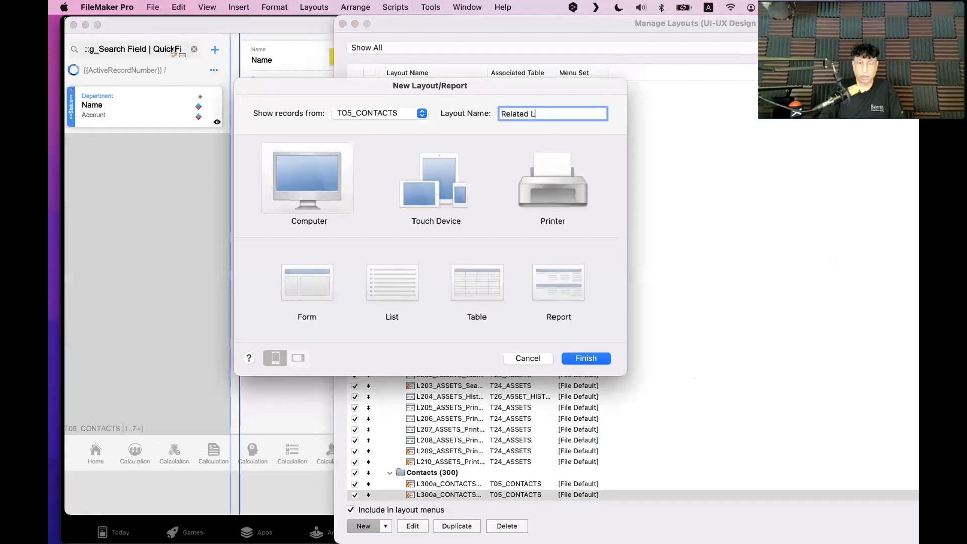
pyautogui.write(' contacts')
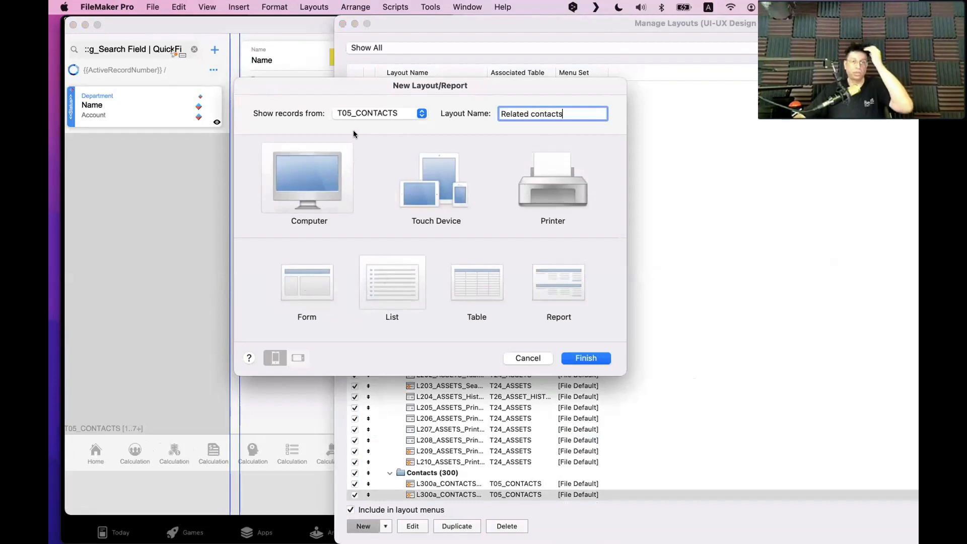
pyautogui.click(353, 114)
pyautogui.click(354, 115)
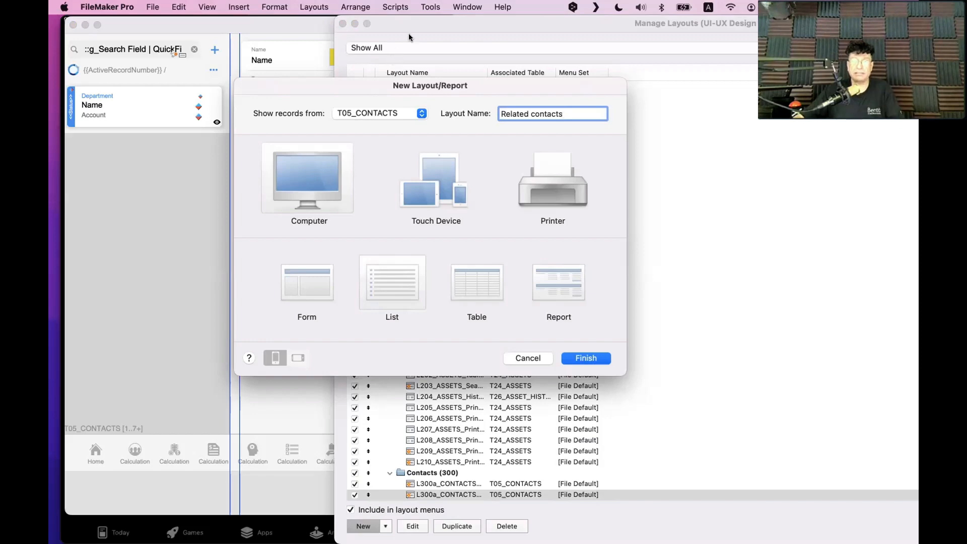
pyautogui.moveTo(418, 24); pyautogui.dragTo(806, 146)
pyautogui.moveTo(468, 80); pyautogui.dragTo(355, 371)
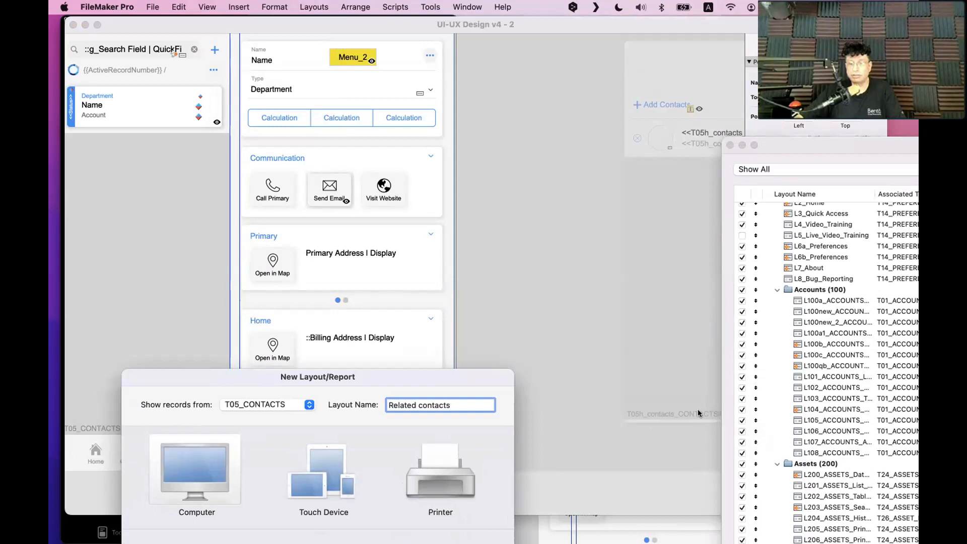
pyautogui.moveTo(335, 375); pyautogui.dragTo(421, 112)
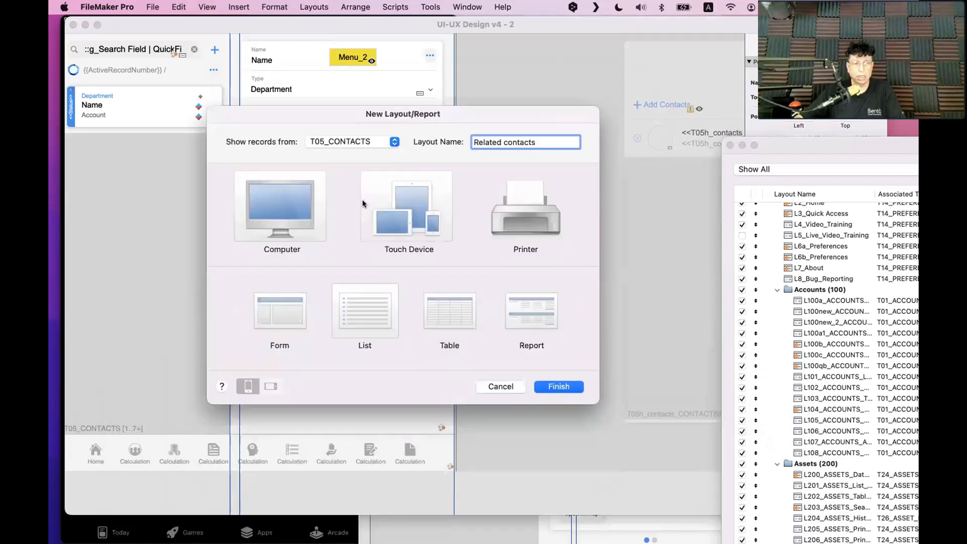
pyautogui.click(558, 386)
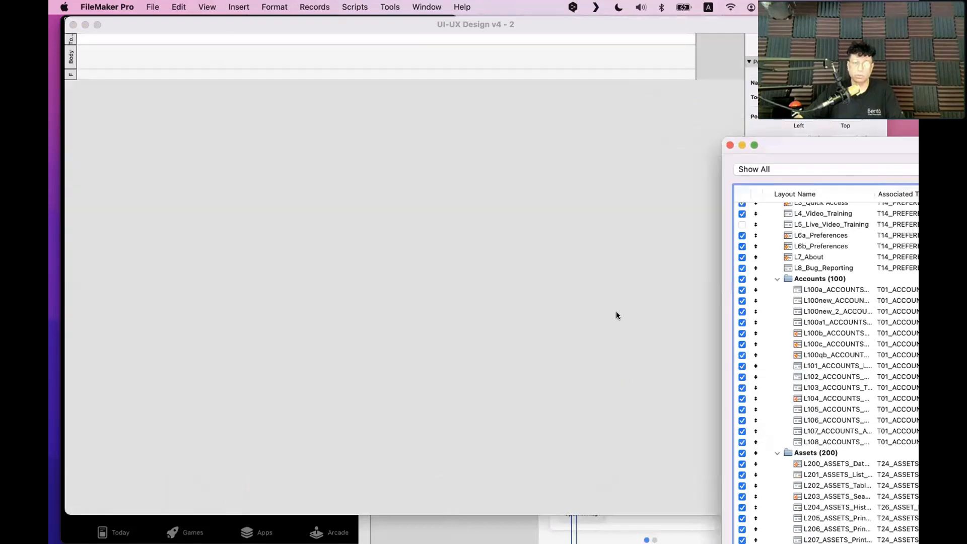
# Move the design window down, show its status toolbar, and bring the other design window forward
pyautogui.moveTo(171, 24); pyautogui.dragTo(161, 258)
pyautogui.press('alt+super+s')
pyautogui.doubleClick(622, 207)
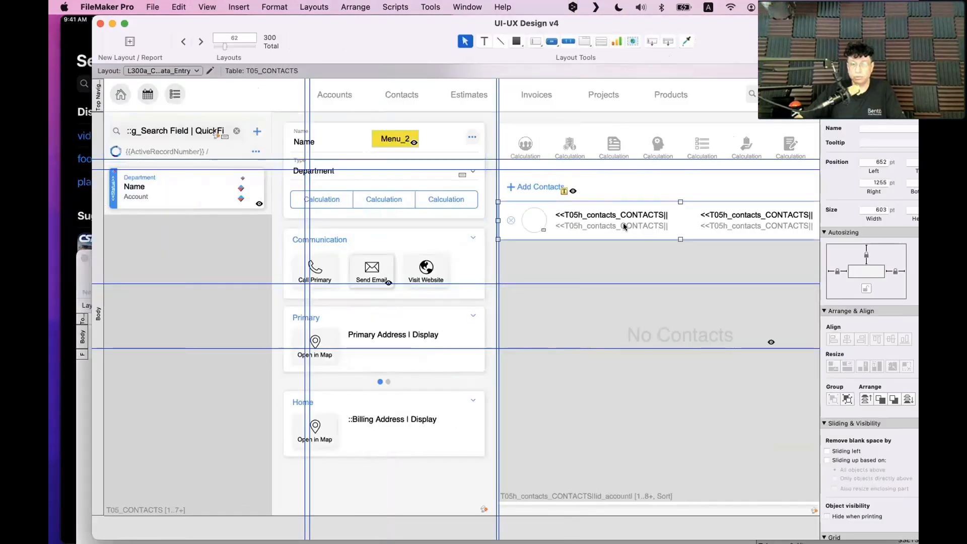
pyautogui.hscroll(10, 643, 235)
# Select the contact portal row objects, then switch to the Related contacts layout and enlarge its Body
pyautogui.click(665, 238)
pyautogui.moveTo(665, 241); pyautogui.dragTo(236, 194)
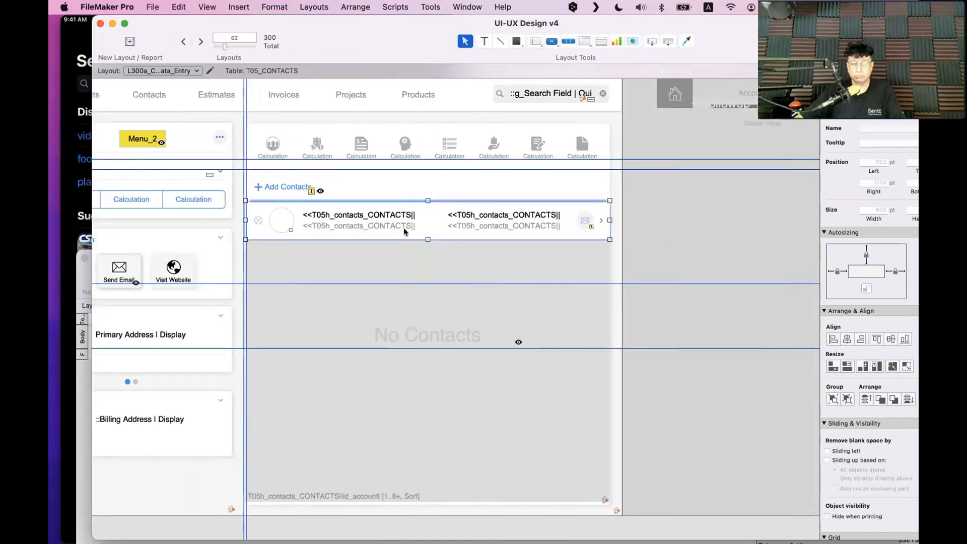
pyautogui.moveTo(669, 252); pyautogui.dragTo(228, 193)
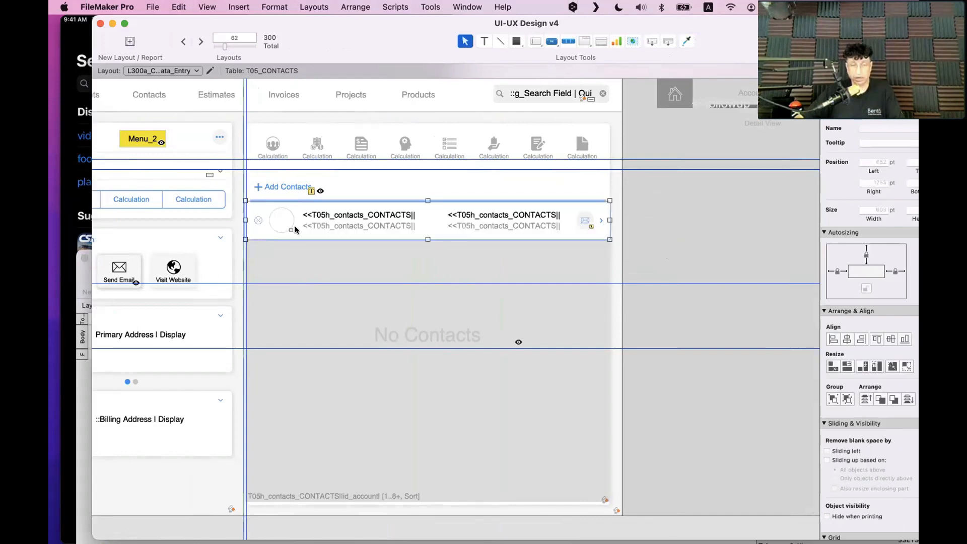
pyautogui.moveTo(322, 43); pyautogui.dragTo(732, 110)
pyautogui.click(207, 343)
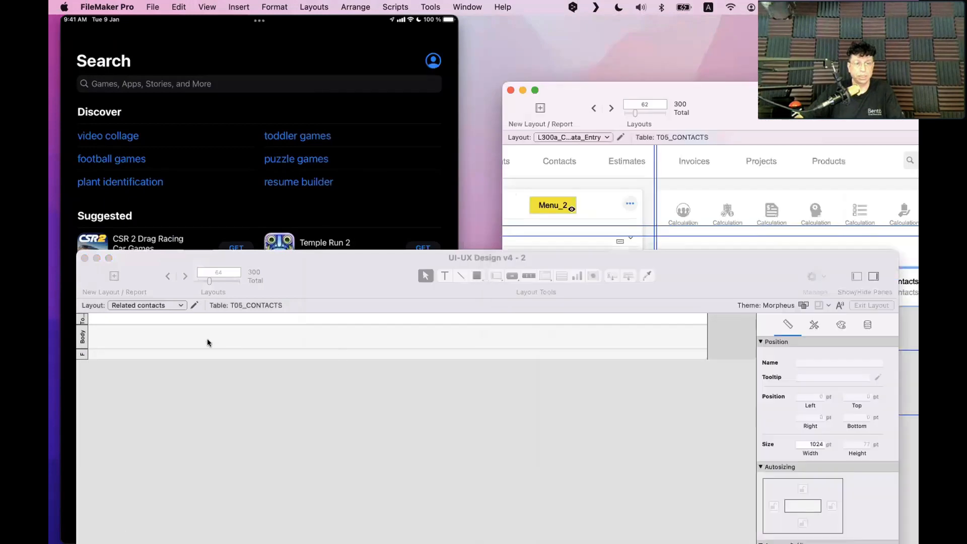
pyautogui.moveTo(211, 349); pyautogui.dragTo(214, 375)
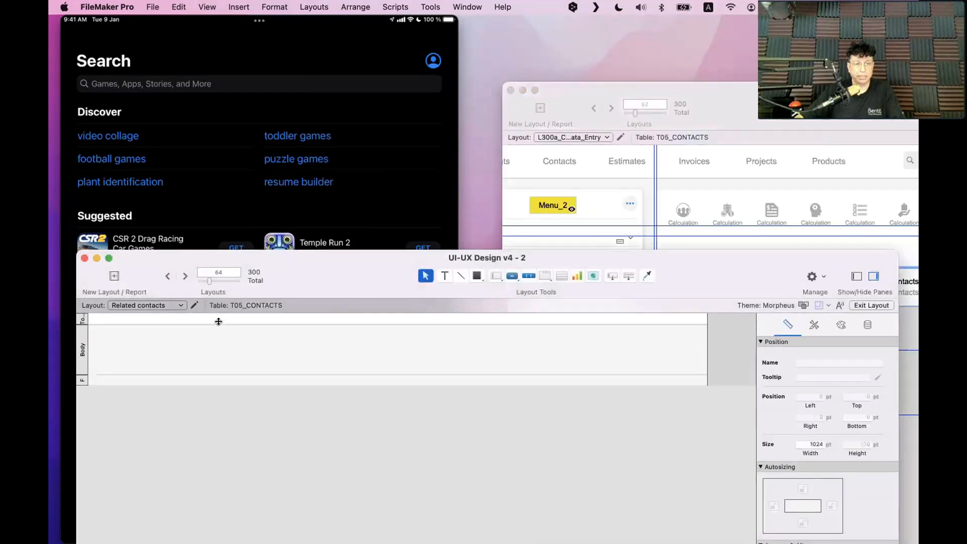
# Enlarge Top Navigation, position the pasted contact row in the Body, and narrow the layout to 605 pt
pyautogui.moveTo(218, 321); pyautogui.dragTo(242, 352)
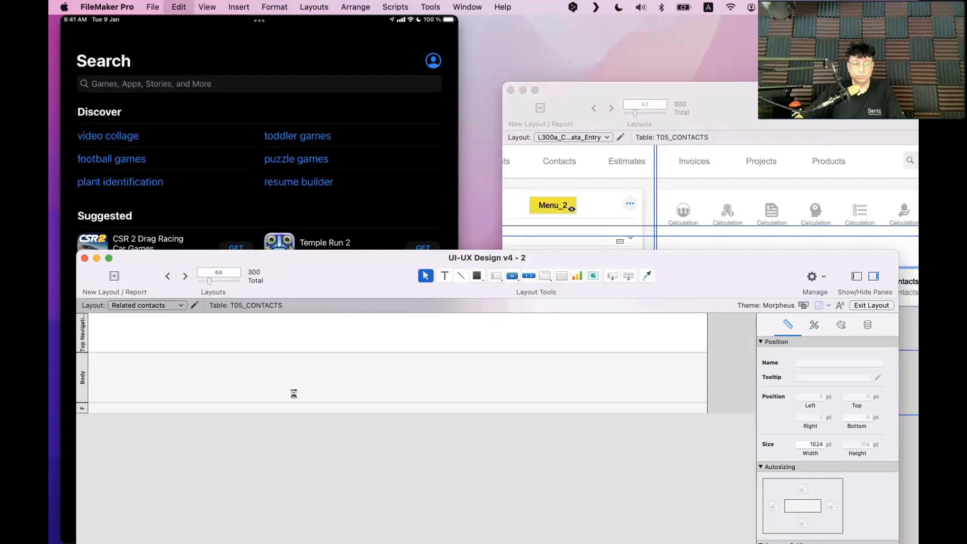
pyautogui.moveTo(285, 391); pyautogui.dragTo(277, 385)
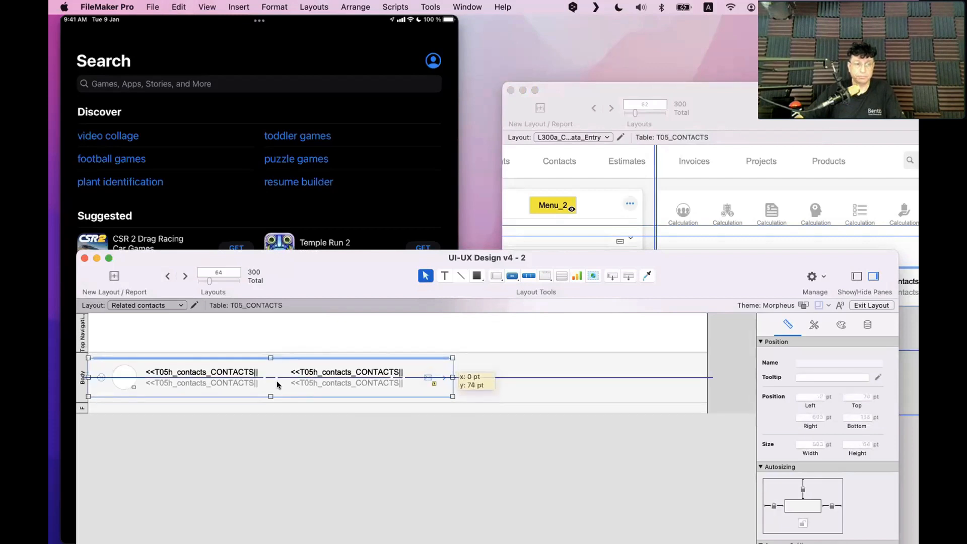
pyautogui.click(491, 392)
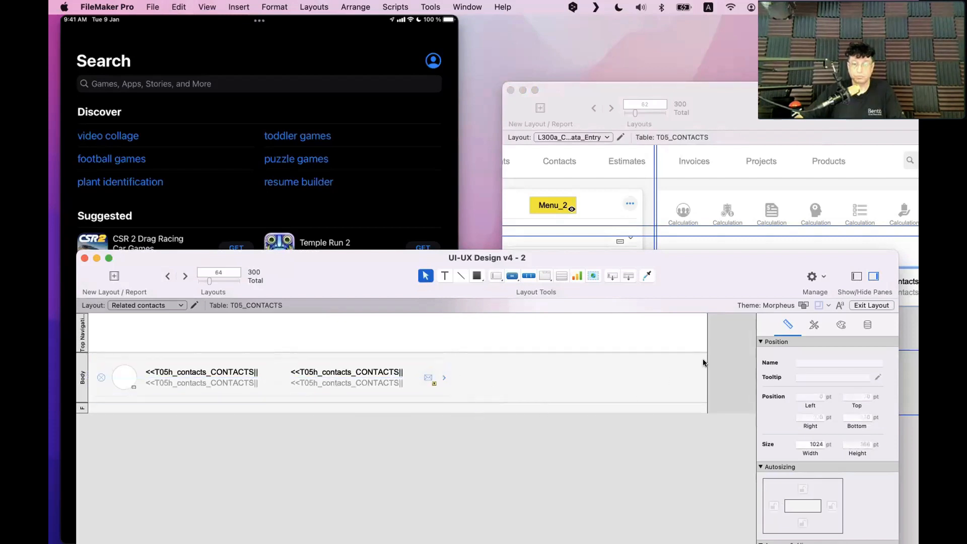
pyautogui.moveTo(704, 359); pyautogui.dragTo(453, 375)
# Shorten the Body slightly and nudge the contact row objects upward
pyautogui.moveTo(282, 400); pyautogui.dragTo(283, 393)
pyautogui.moveTo(487, 435); pyautogui.dragTo(53, 353)
pyautogui.moveTo(144, 378); pyautogui.dragTo(131, 372)
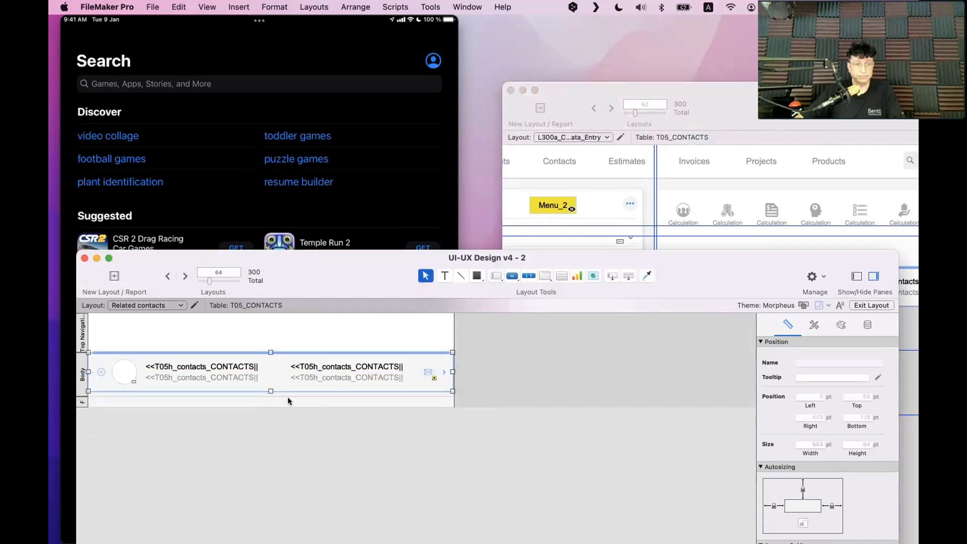
pyautogui.click(486, 341)
pyautogui.moveTo(487, 341); pyautogui.dragTo(86, 379)
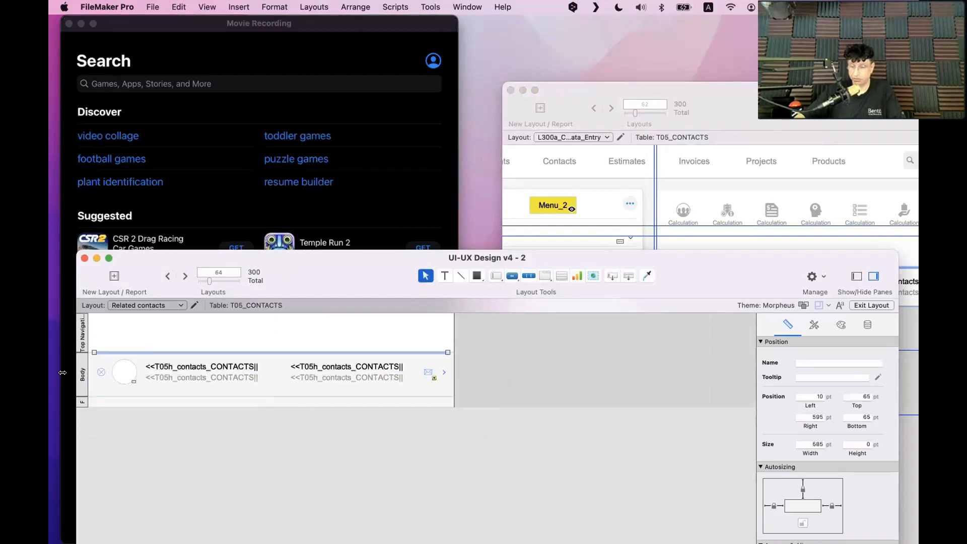
# Shrink the Body part to 65 pt high and try the Alternate Header style on it
pyautogui.click(170, 451)
pyautogui.moveTo(287, 397); pyautogui.dragTo(287, 389)
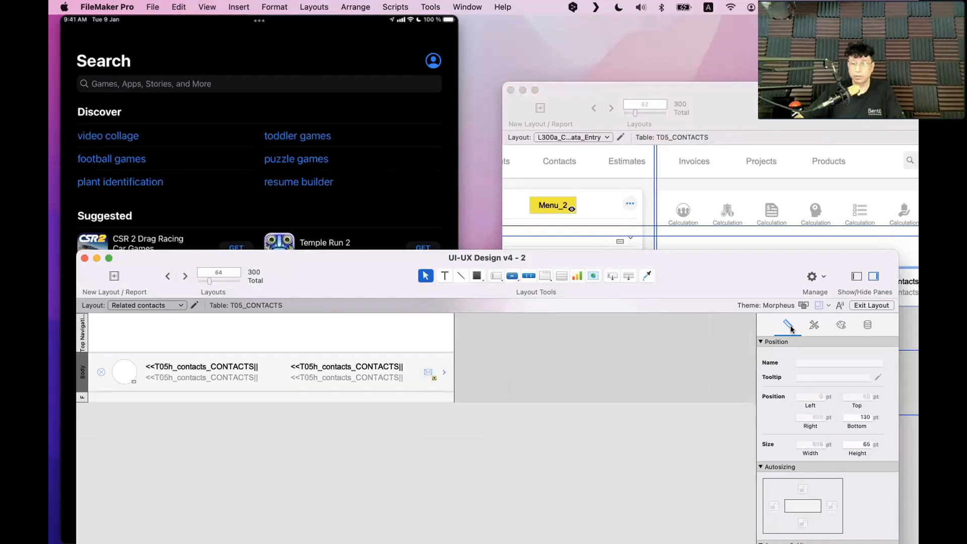
pyautogui.click(814, 325)
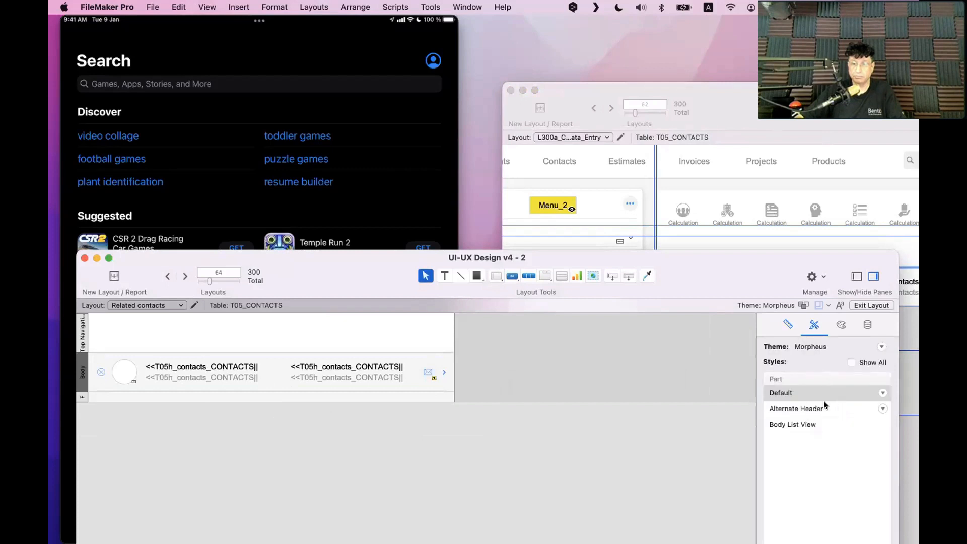
pyautogui.click(806, 409)
# Inspect the Body's fill colour, leaving its plain white background unchanged
pyautogui.click(842, 325)
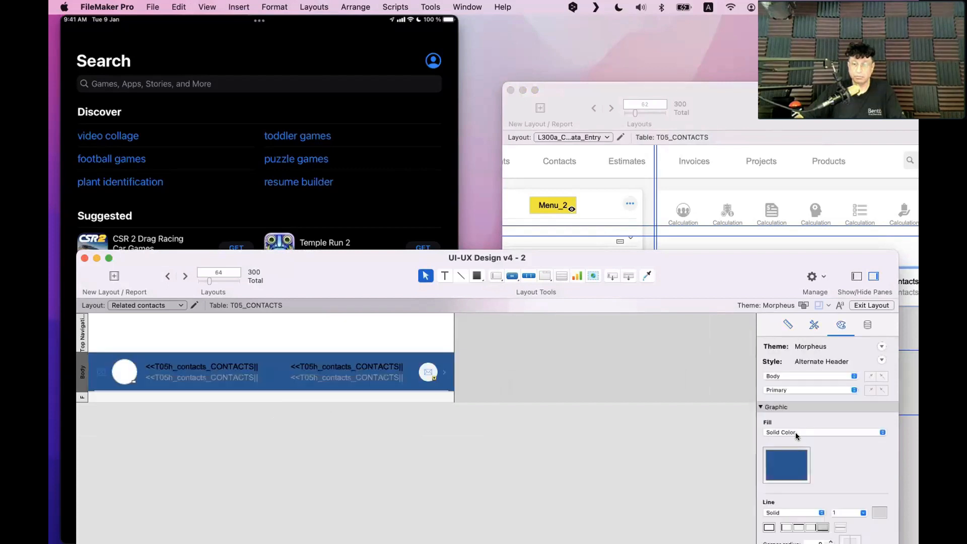
pyautogui.click(787, 471)
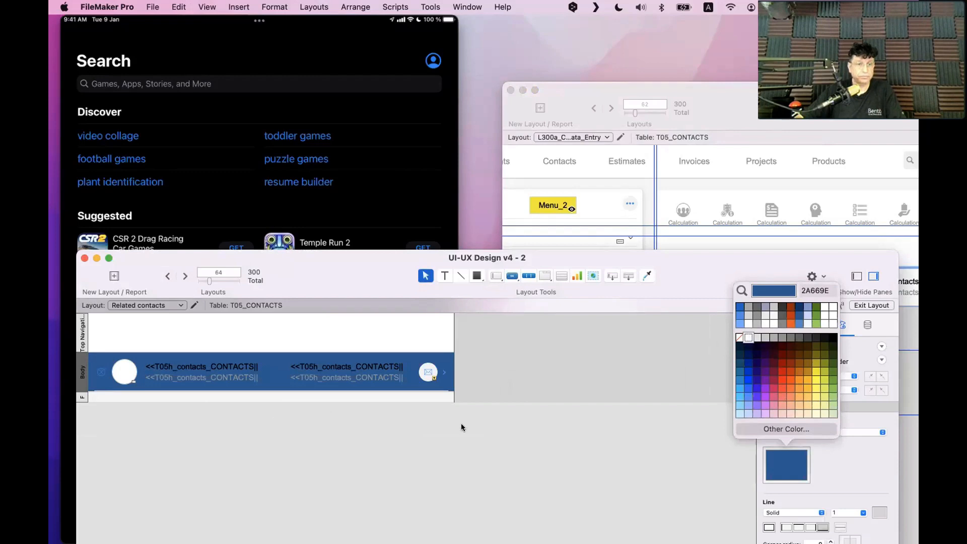
pyautogui.click(423, 478)
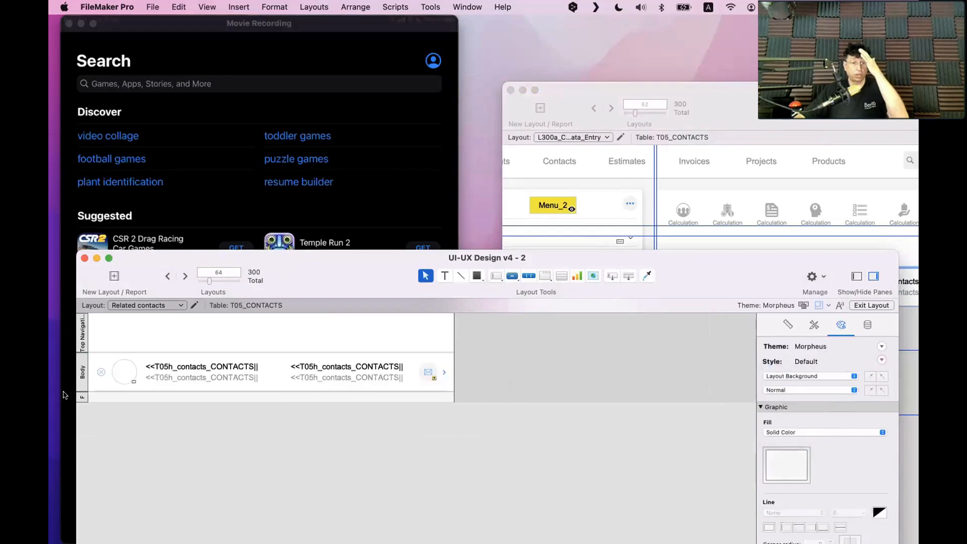
pyautogui.click(82, 396)
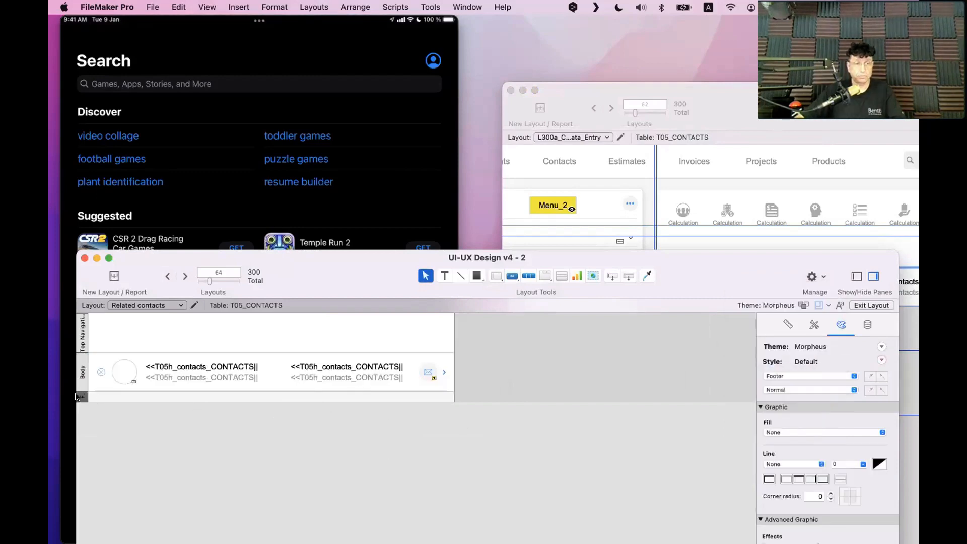
# Change the Footer into a Bottom Navigation part and drag it taller below the Body
pyautogui.doubleClick(76, 396)
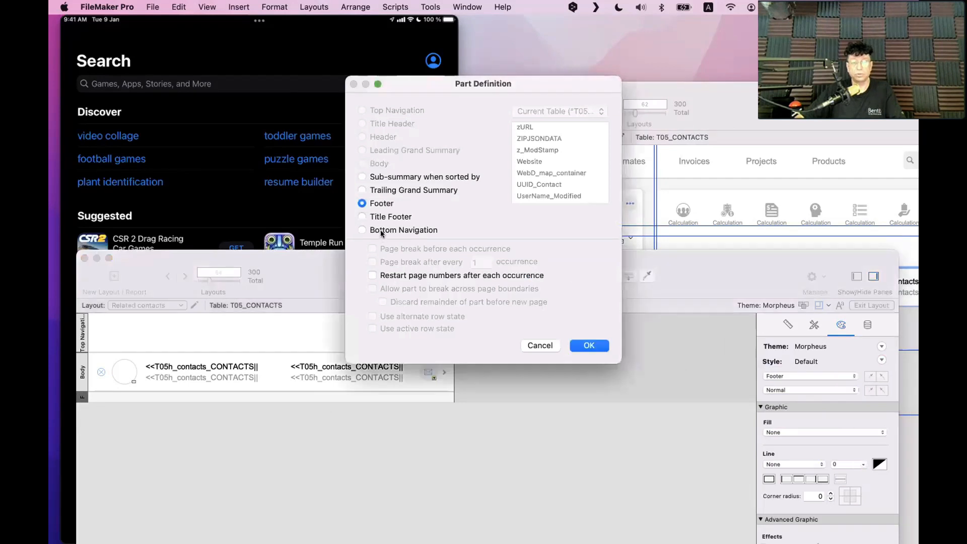
pyautogui.click(389, 231)
pyautogui.click(608, 347)
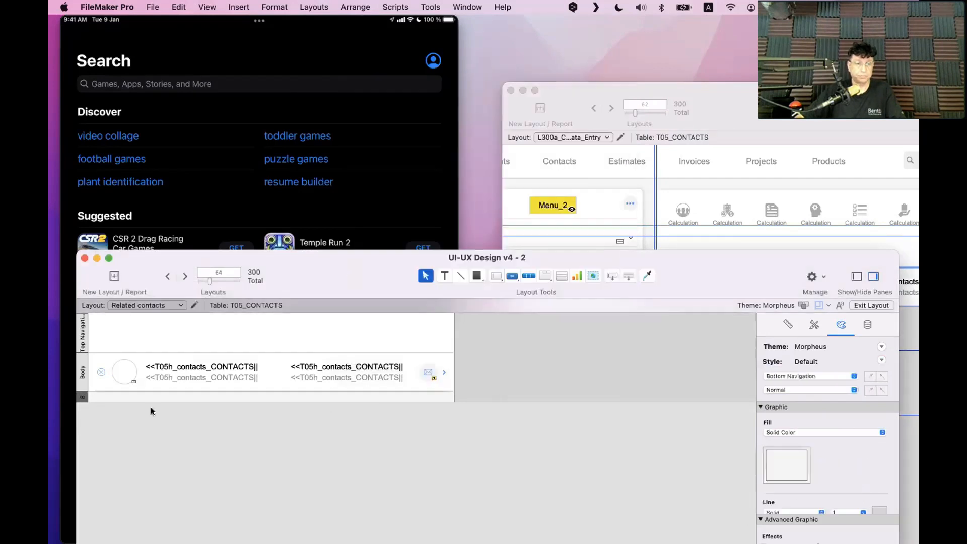
pyautogui.moveTo(151, 402); pyautogui.dragTo(151, 434)
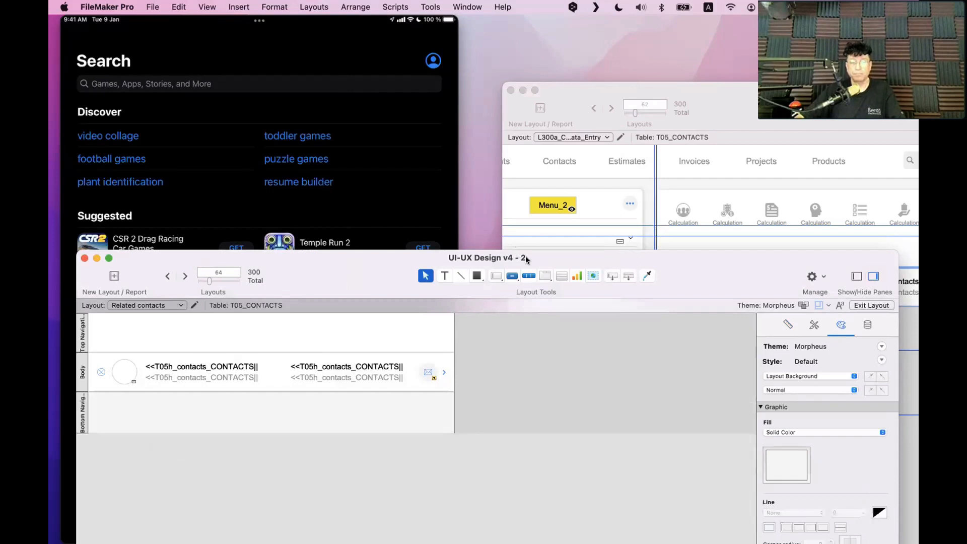
pyautogui.moveTo(526, 258); pyautogui.dragTo(708, 144)
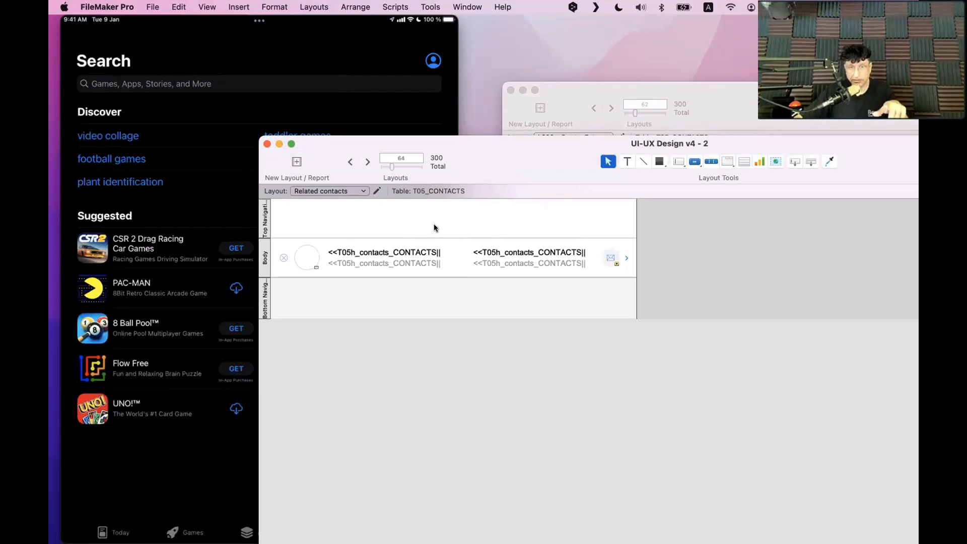
# Edit the name merge text in the Body row and inspect its table-name reference
pyautogui.click(383, 253)
pyautogui.click(383, 253)
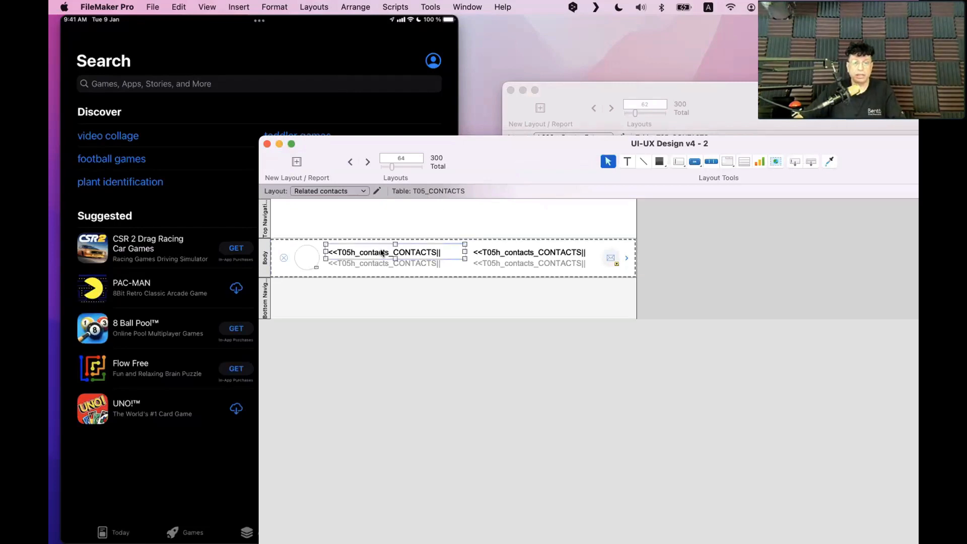
pyautogui.doubleClick(381, 253)
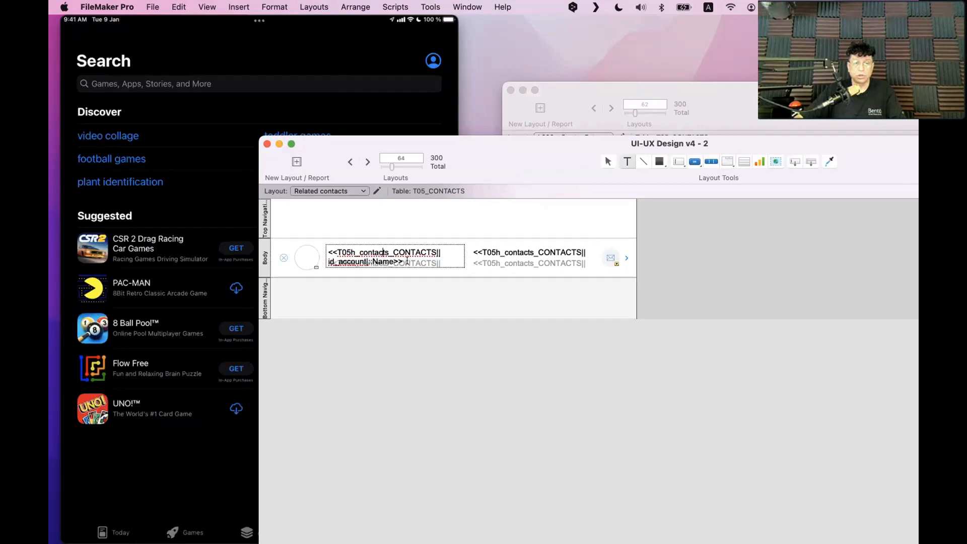
pyautogui.moveTo(407, 260); pyautogui.dragTo(289, 256)
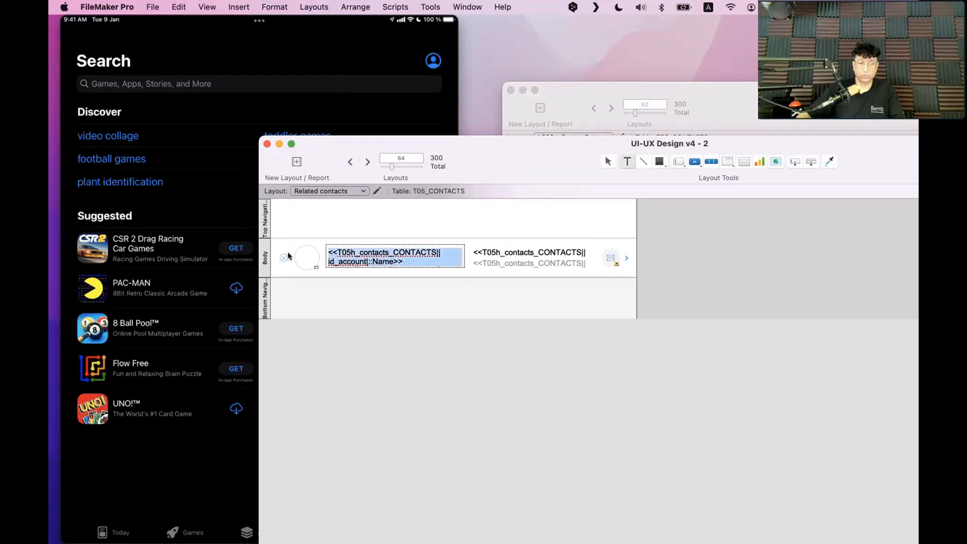
pyautogui.click(352, 248)
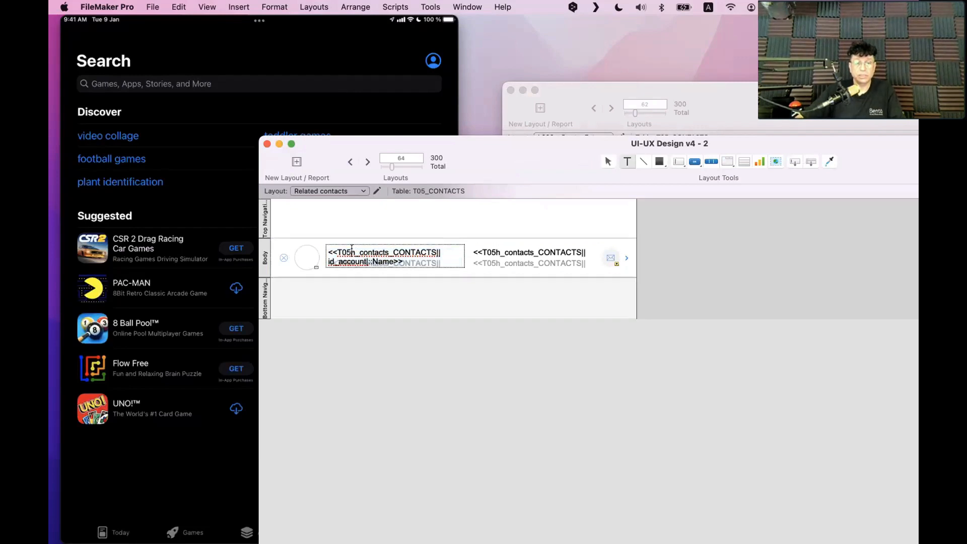
pyautogui.moveTo(353, 250); pyautogui.dragTo(385, 248)
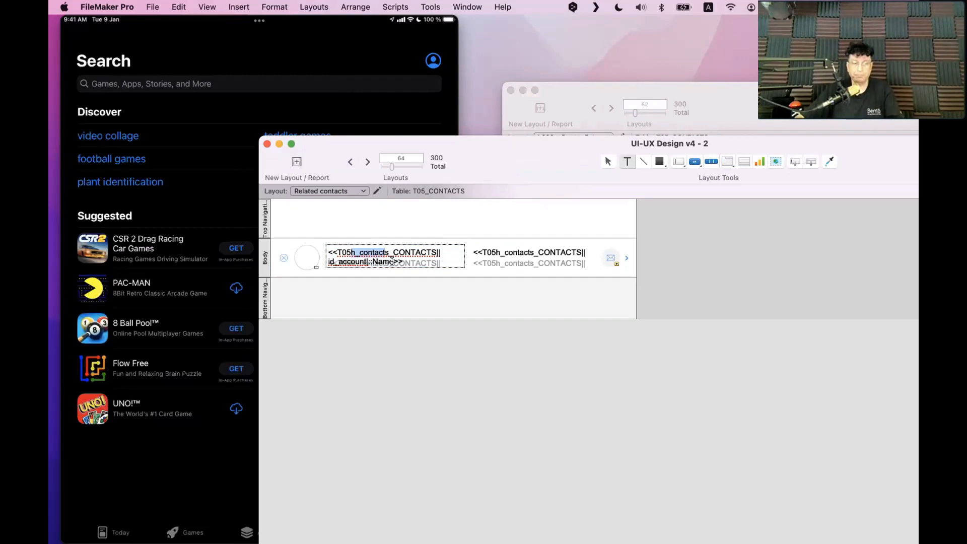
pyautogui.click(393, 262)
pyautogui.press('Escape')
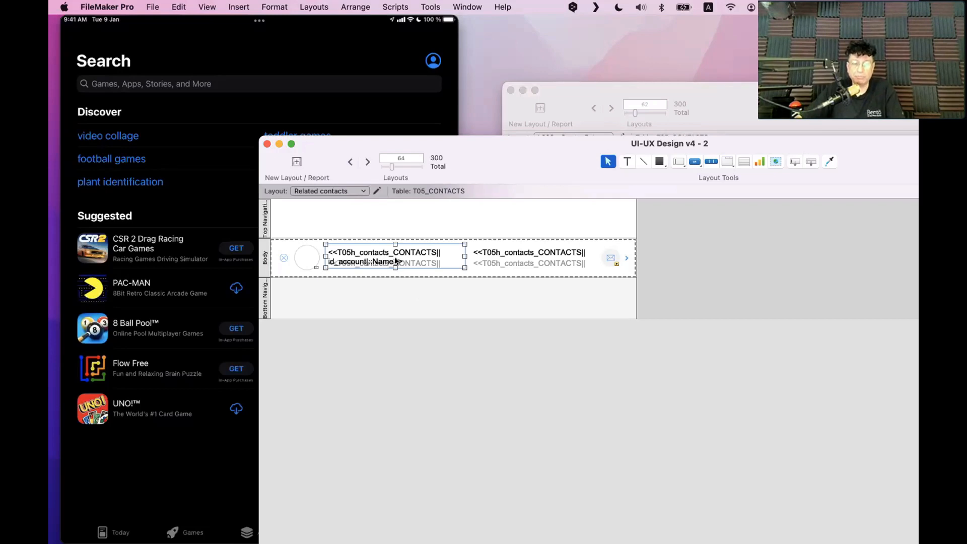
# Select the T05h_contacts prefix in the merge text, then reselect the left-hand name object
pyautogui.doubleClick(436, 252)
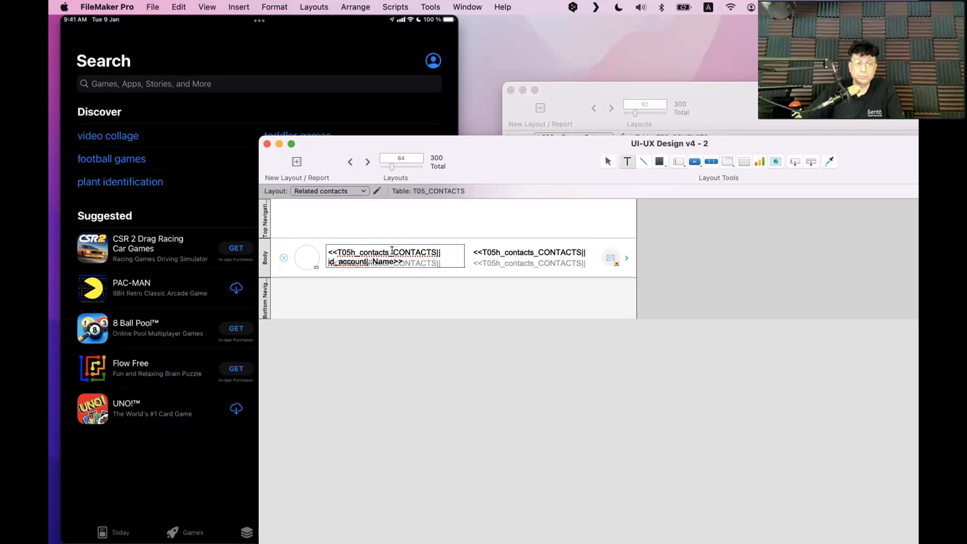
pyautogui.moveTo(392, 251); pyautogui.dragTo(336, 251)
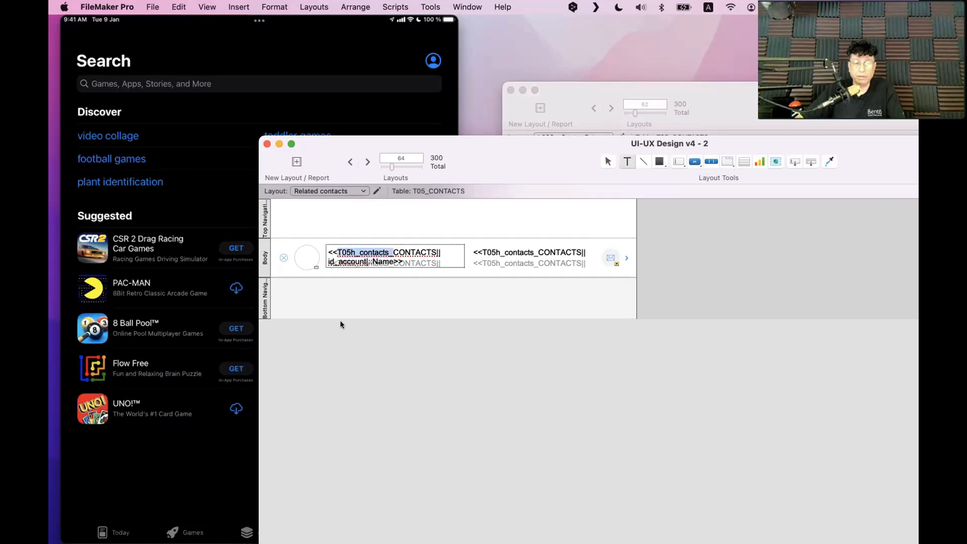
pyautogui.click(388, 251)
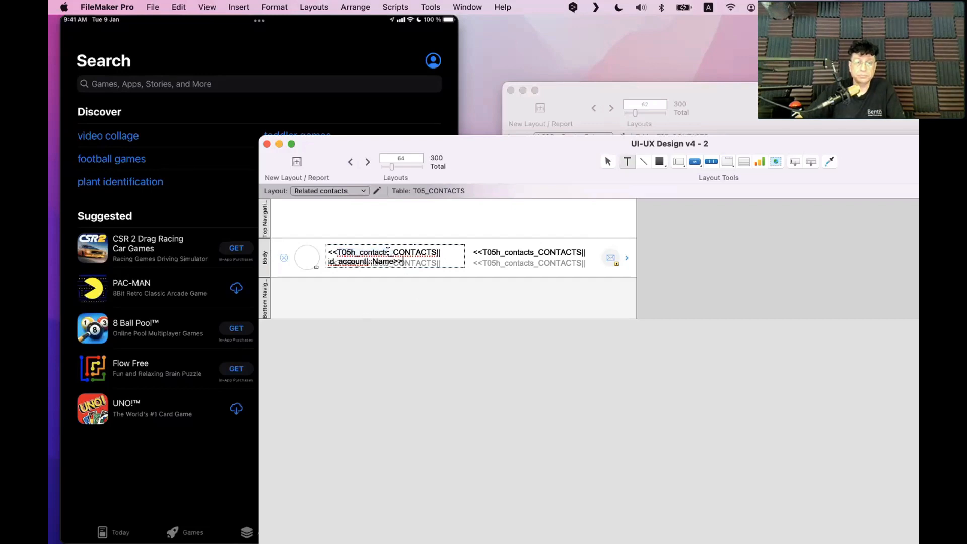
pyautogui.moveTo(381, 250); pyautogui.dragTo(338, 252)
pyautogui.press('super+c')
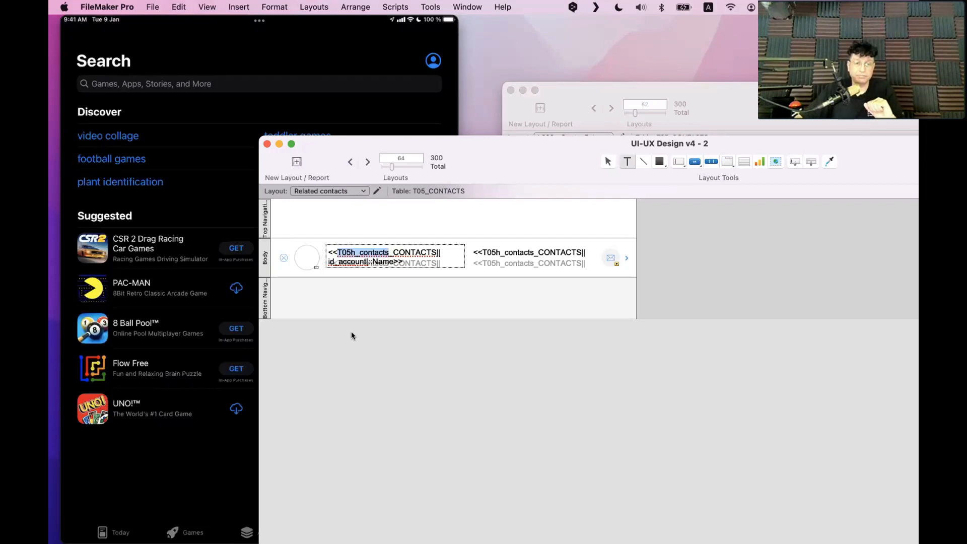
pyautogui.click(366, 331)
pyautogui.click(491, 254)
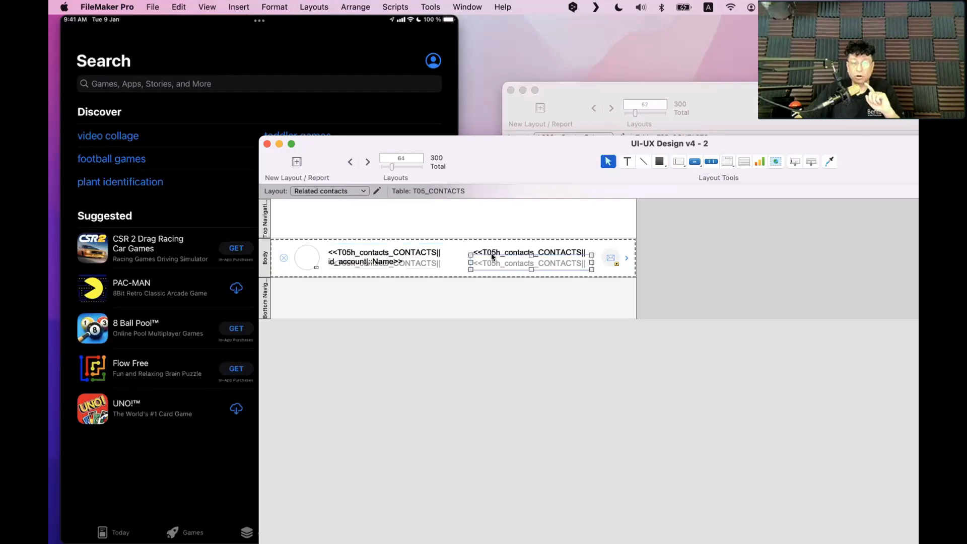
pyautogui.click(398, 264)
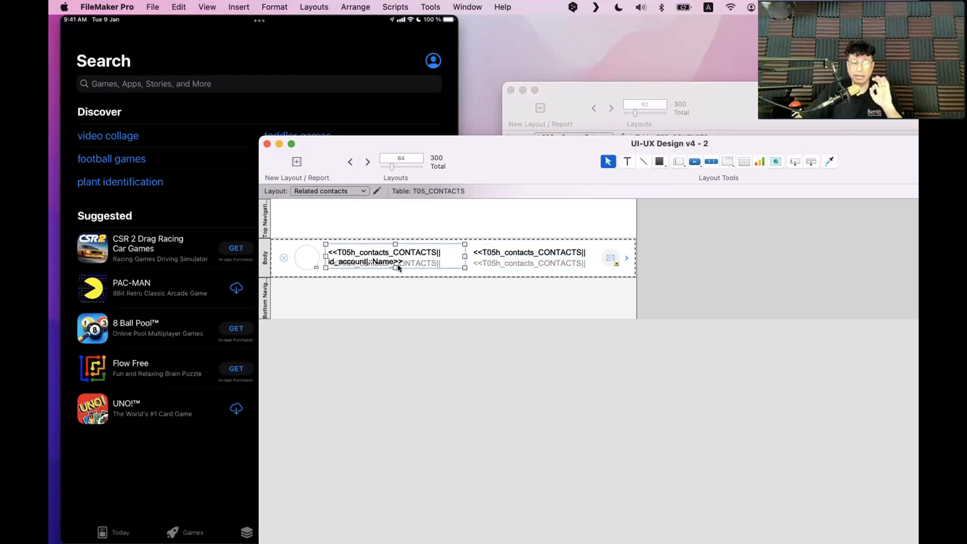
pyautogui.click(178, 7)
# Set Find/Replace to search for T05h_contacts and replace it with T05
pyautogui.moveTo(207, 7)
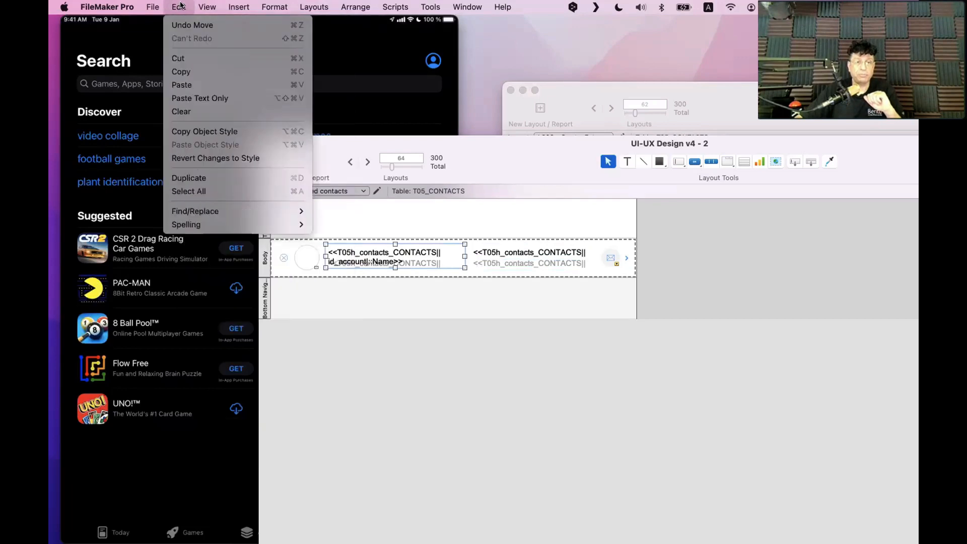
pyautogui.moveTo(237, 212)
pyautogui.click(347, 212)
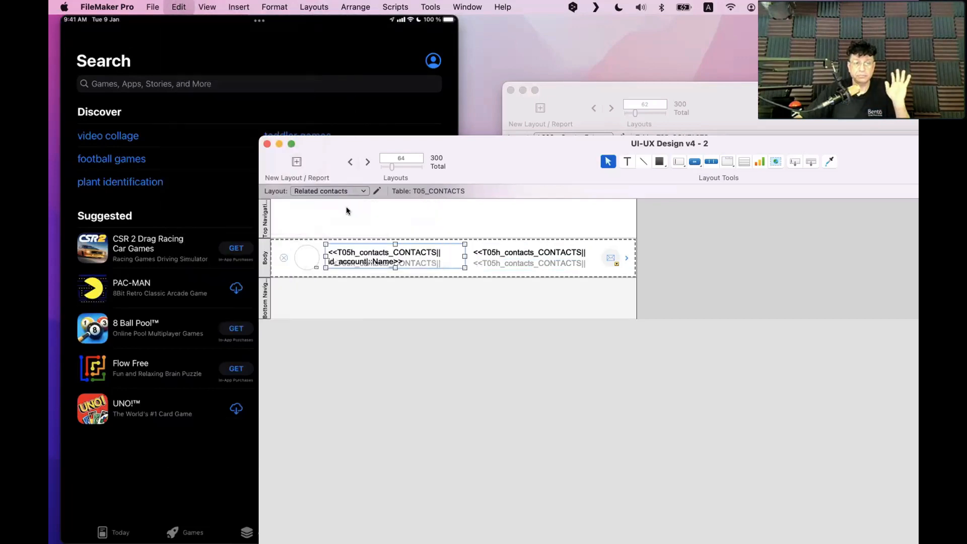
pyautogui.press('super+v')
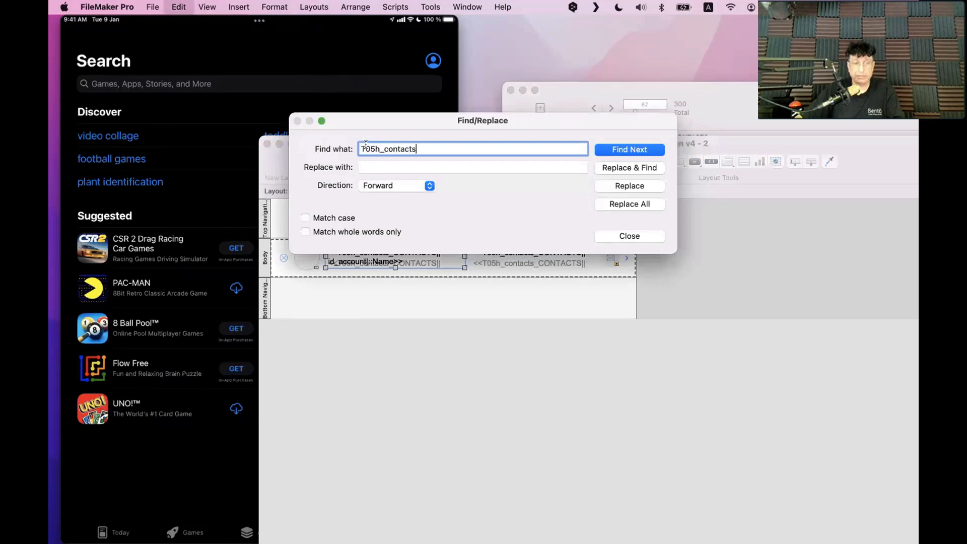
pyautogui.click(383, 167)
pyautogui.press('super+v')
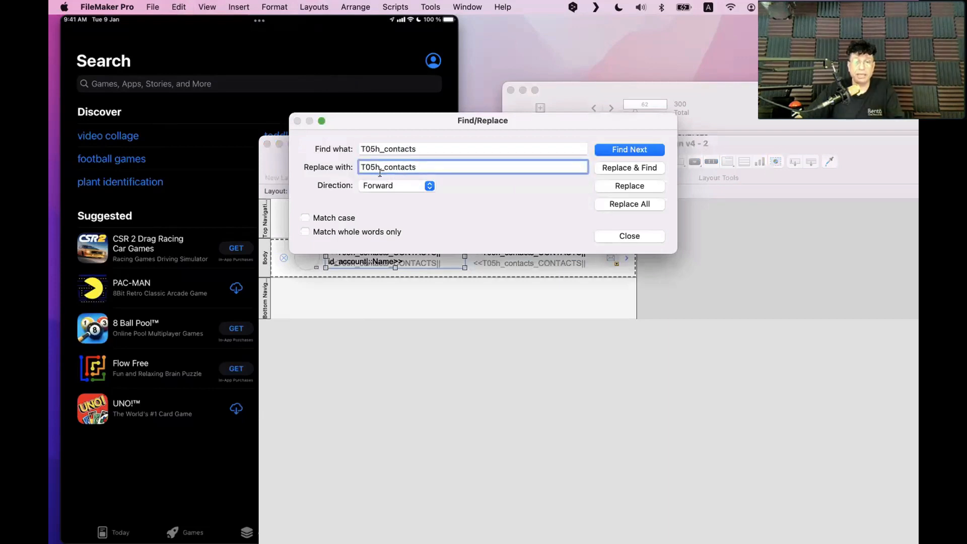
pyautogui.moveTo(373, 166); pyautogui.dragTo(489, 154)
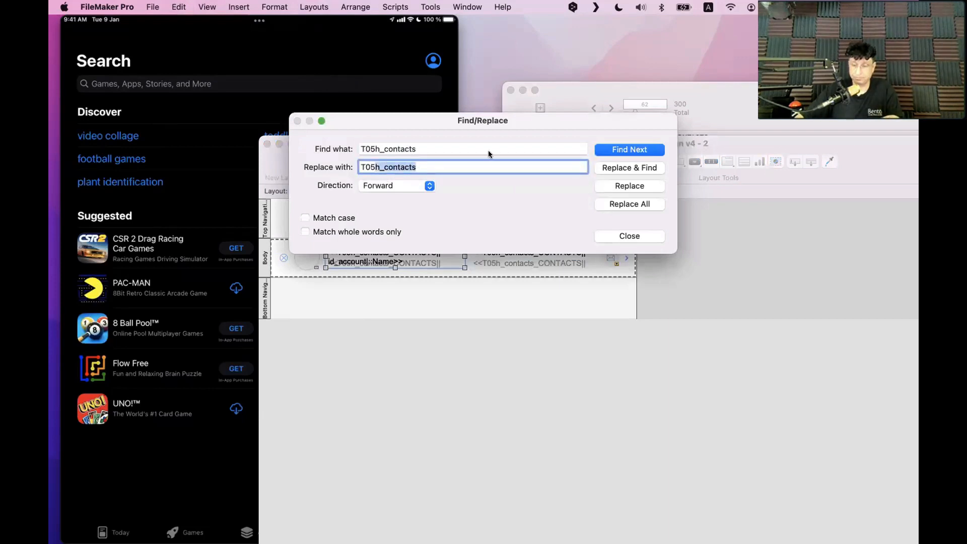
pyautogui.press('BackSpace')
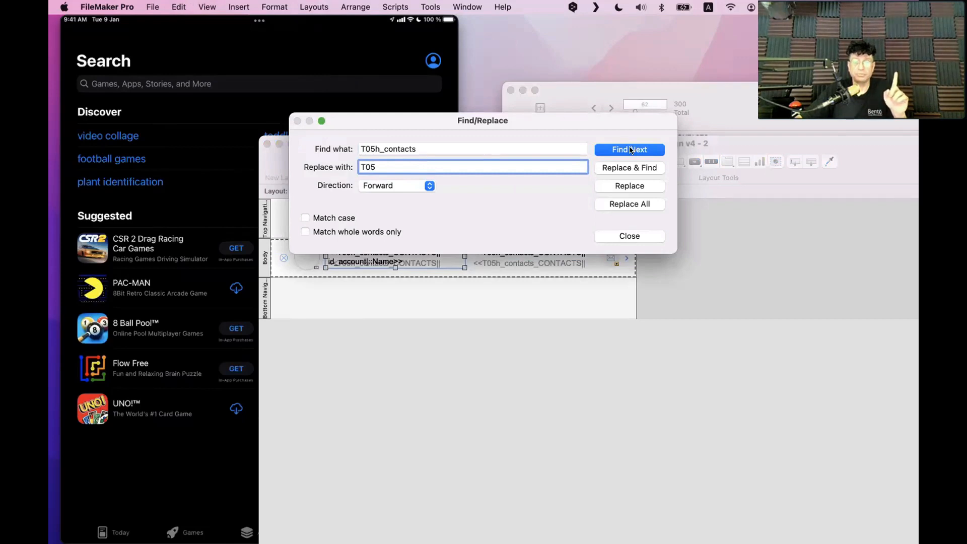
# Replace all three occurrences, confirm, and close the Find/Replace dialog
pyautogui.click(631, 204)
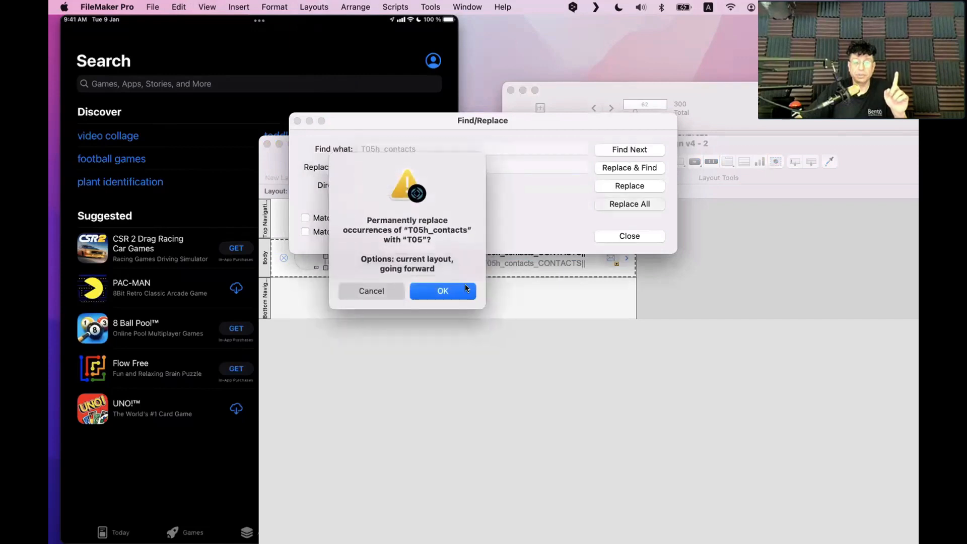
pyautogui.click(460, 298)
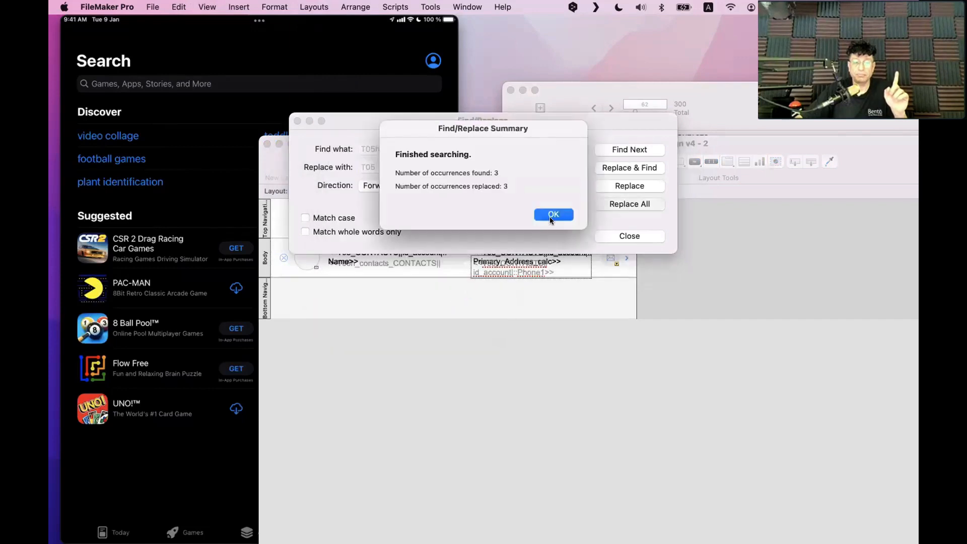
pyautogui.click(553, 215)
pyautogui.click(642, 235)
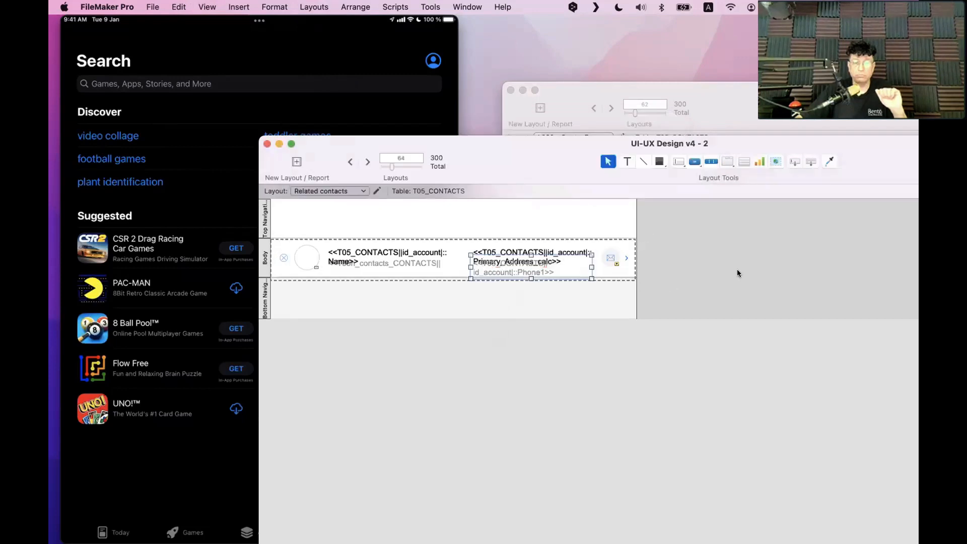
pyautogui.click(376, 252)
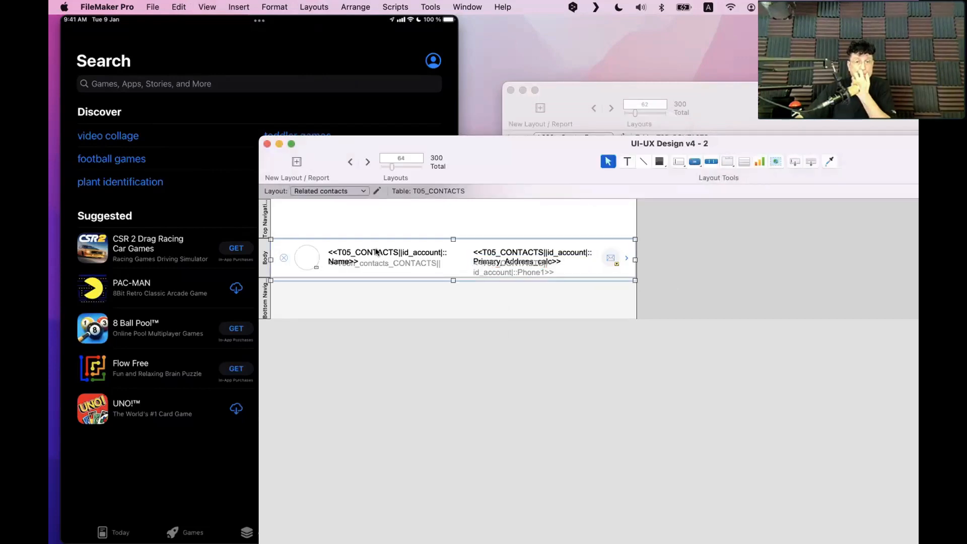
# Undo the prefix replacement with Cmd+Z and inspect the account Name merge text
pyautogui.doubleClick(389, 252)
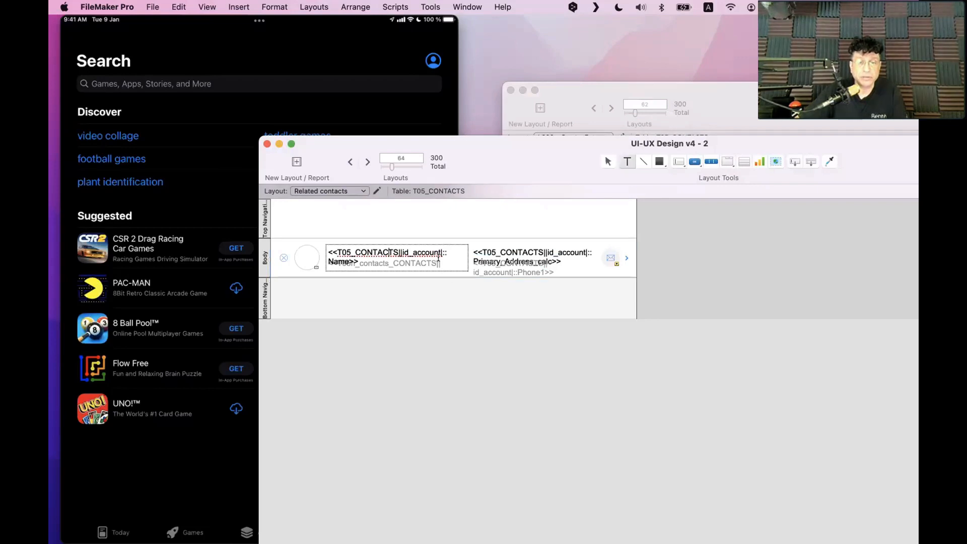
pyautogui.click(441, 348)
pyautogui.press('super+z')
pyautogui.press('super+z')
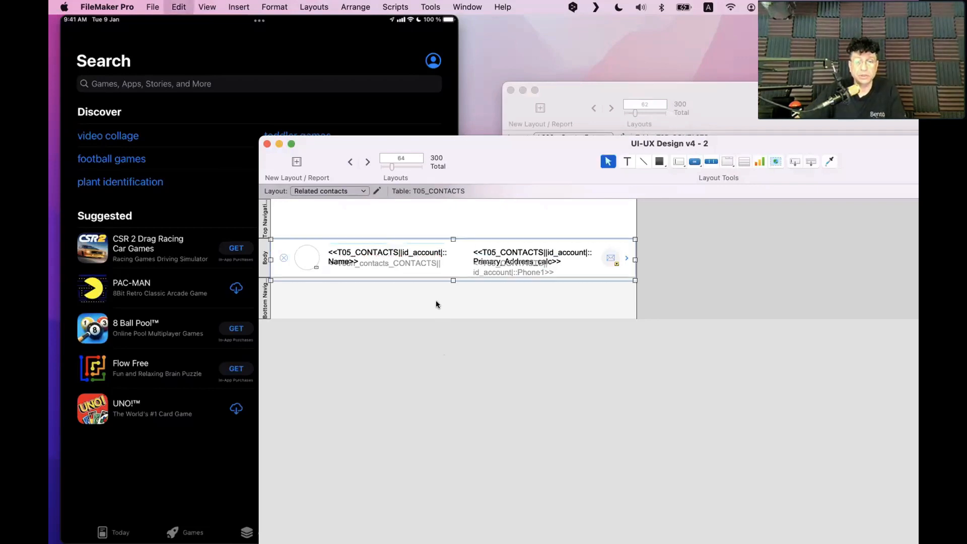
pyautogui.doubleClick(421, 257)
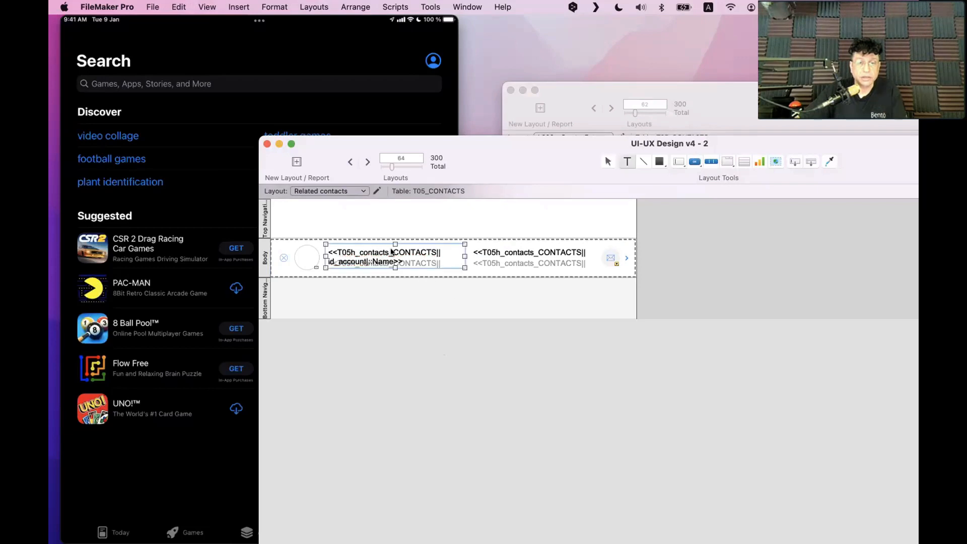
pyautogui.doubleClick(416, 251)
pyautogui.moveTo(372, 260); pyautogui.dragTo(347, 259)
pyautogui.click(367, 261)
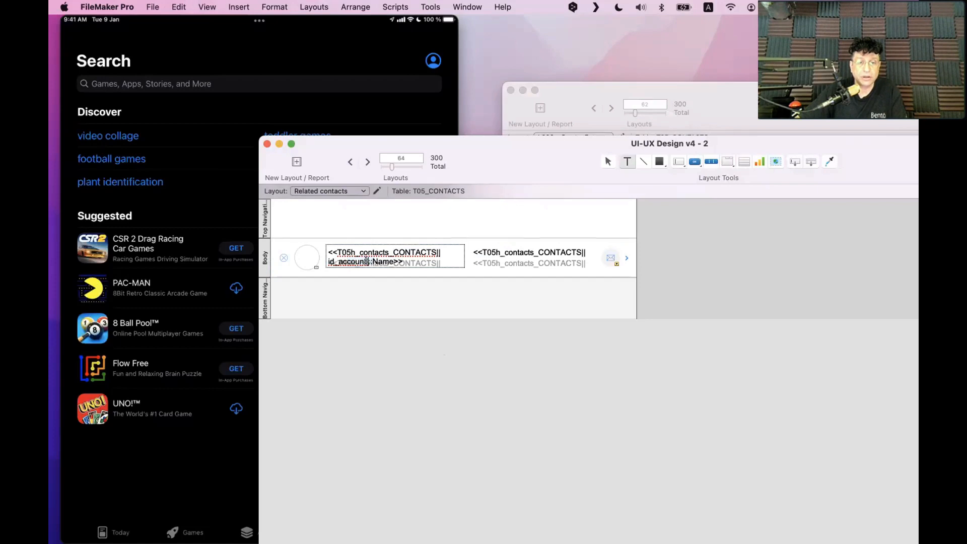
pyautogui.press('Escape')
# Copy the Name merge text into Top Navigation and widen it onto one line
pyautogui.moveTo(428, 253); pyautogui.dragTo(437, 215)
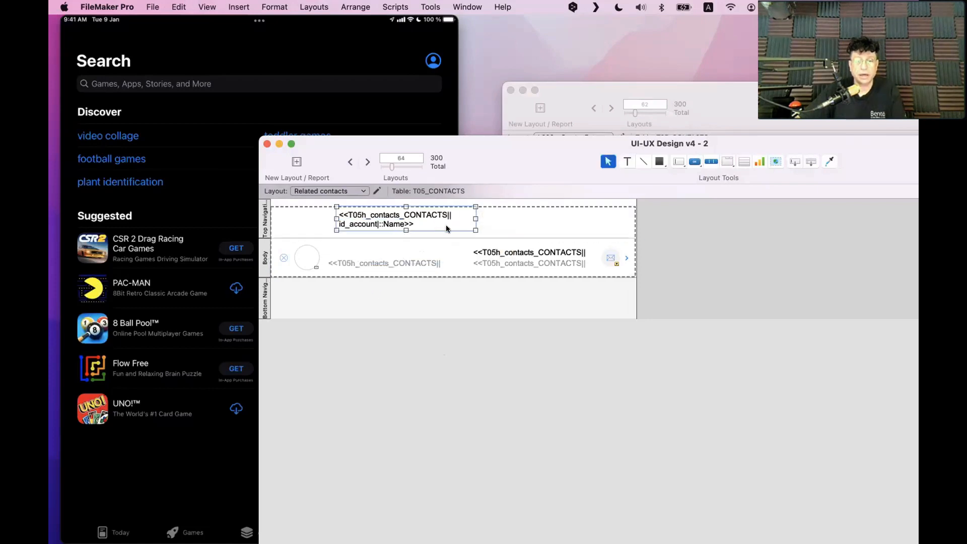
pyautogui.press('super+z')
pyautogui.keyDown('alt'); pyautogui.moveTo(388, 252); pyautogui.dragTo(418, 221); pyautogui.keyUp('alt')
pyautogui.moveTo(483, 225); pyautogui.dragTo(663, 225)
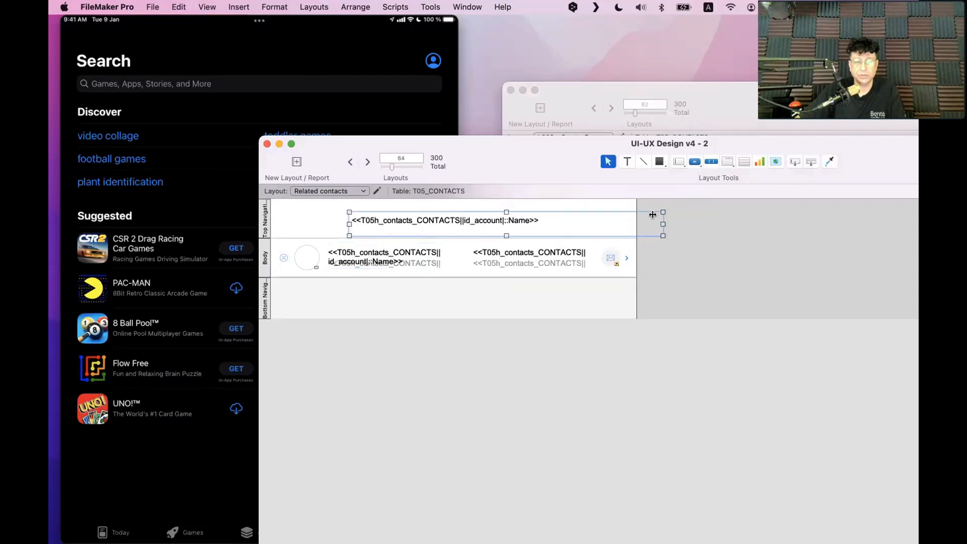
pyautogui.doubleClick(483, 221)
pyautogui.click(503, 220)
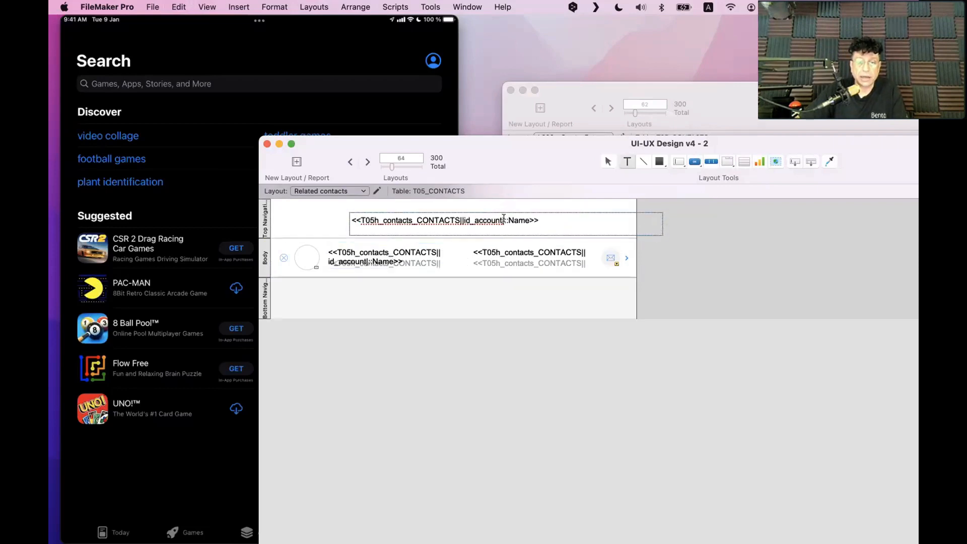
pyautogui.moveTo(504, 220); pyautogui.dragTo(357, 212)
pyautogui.click(501, 219)
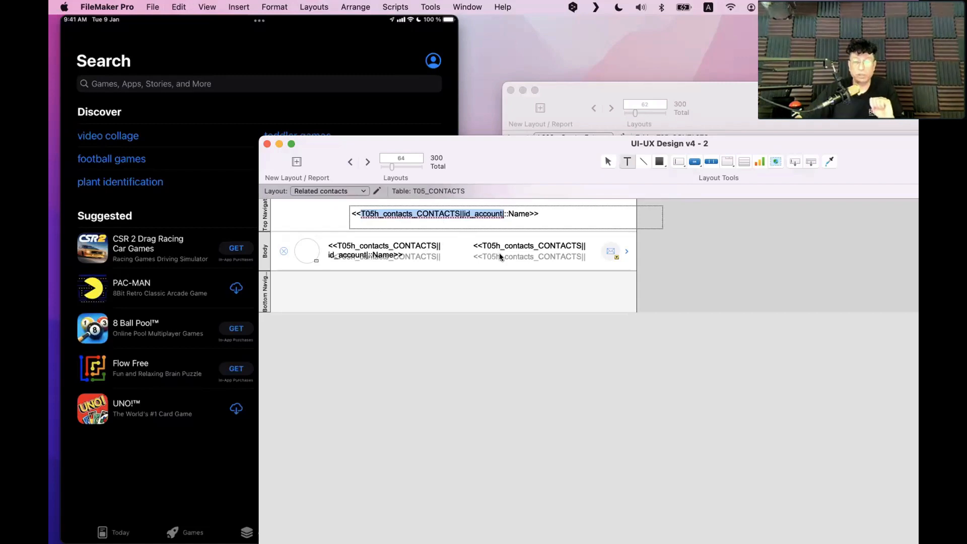
# Open Edit > Find/Replace with the selected table and account reference
pyautogui.click(179, 7)
pyautogui.moveTo(212, 211)
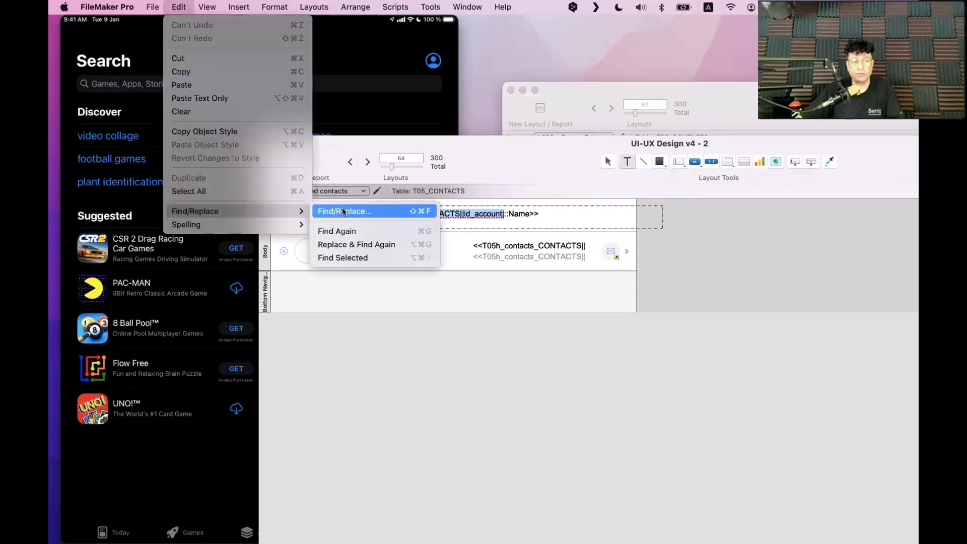
pyautogui.click(342, 212)
# Enter T05_CONTACTS as the replacement text and find the next match
pyautogui.press('Right')
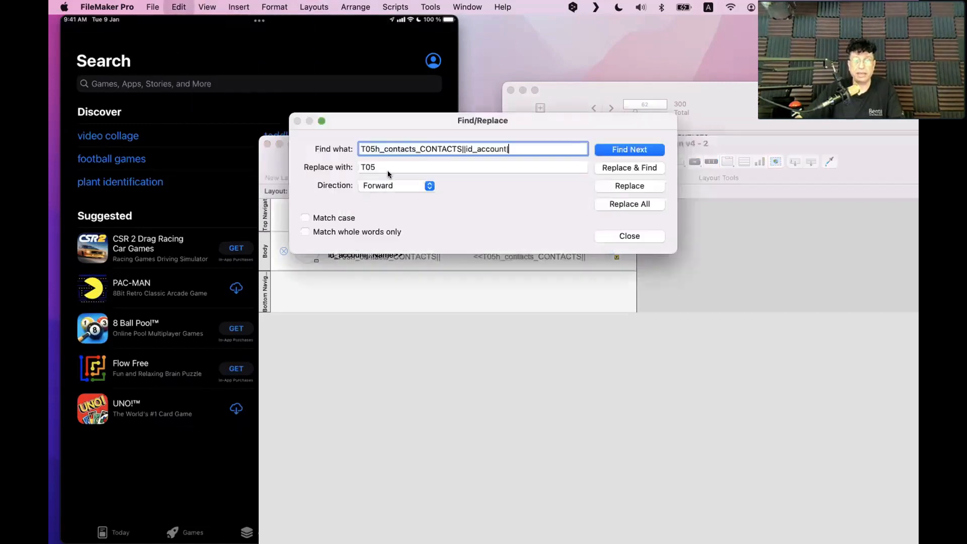
pyautogui.click(384, 165)
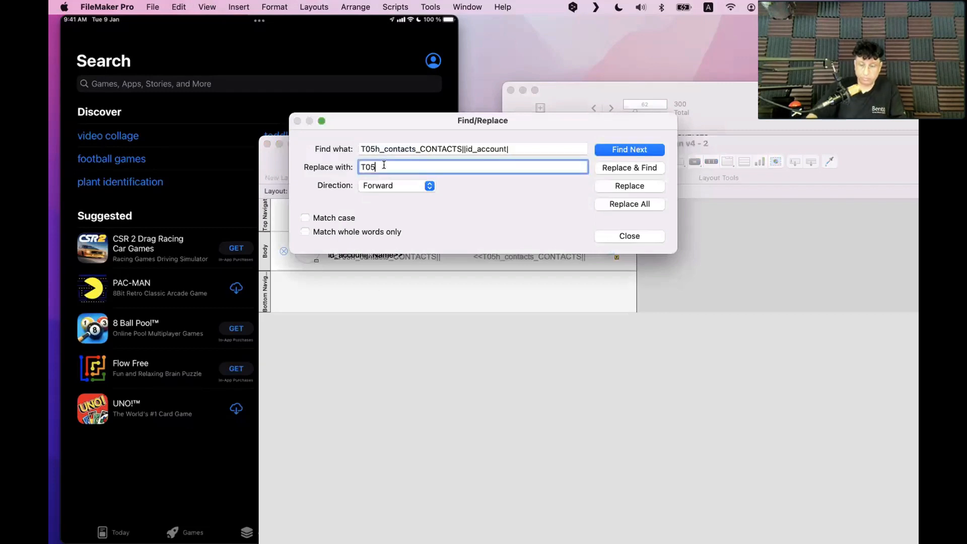
pyautogui.write('_CONTCTAS')
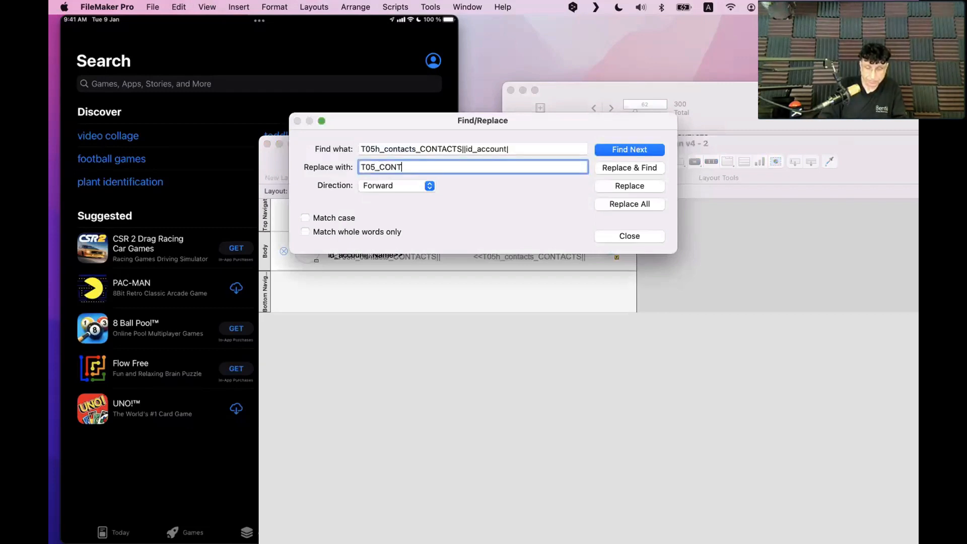
pyautogui.press('BackSpace')
pyautogui.press('BackSpace')
pyautogui.press('BackSpace')
pyautogui.press('BackSpace')
pyautogui.press('BackSpace')
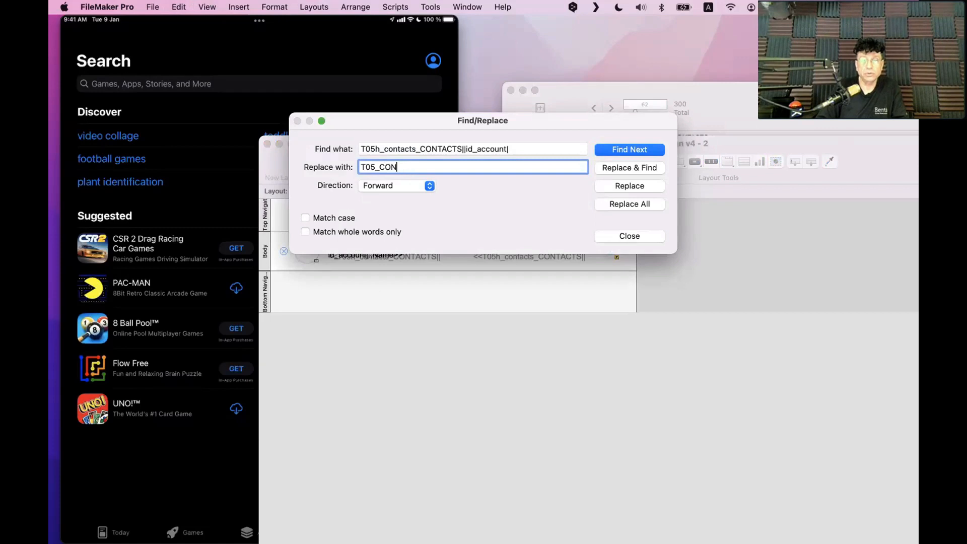
pyautogui.write('TACTS')
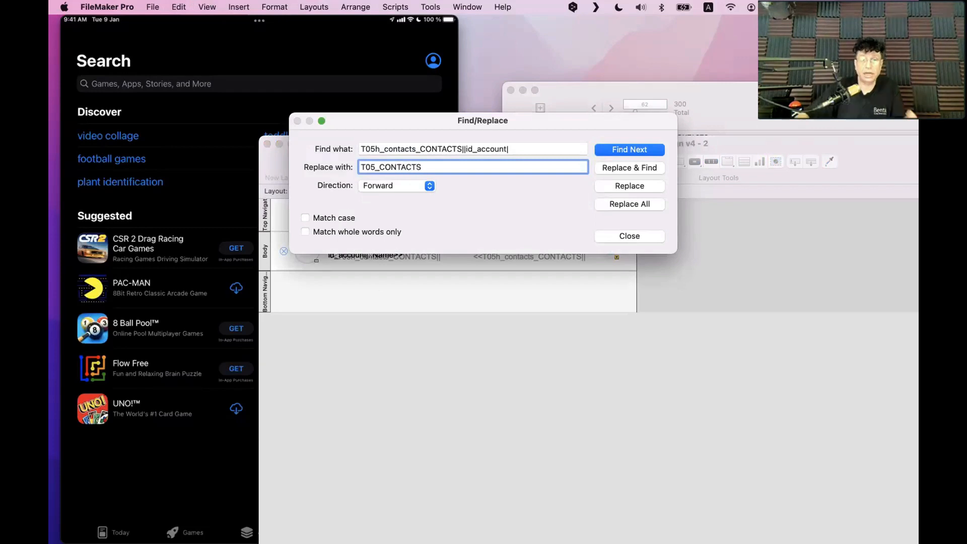
pyautogui.press('Return')
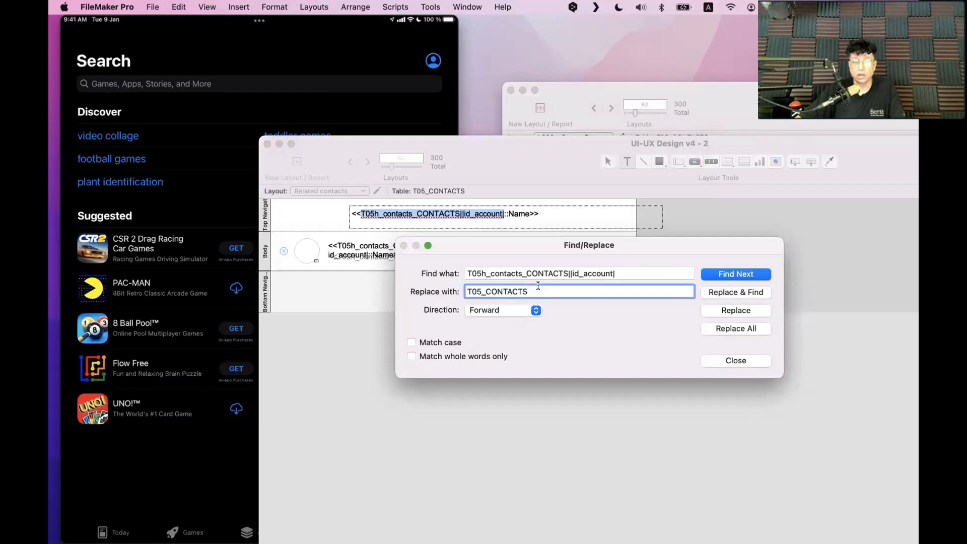
# Replace all T05h_contacts_CONTACTS||id_account| matches with T05_CONTACTS and confirm
pyautogui.hotkey('shift', 'Tab')
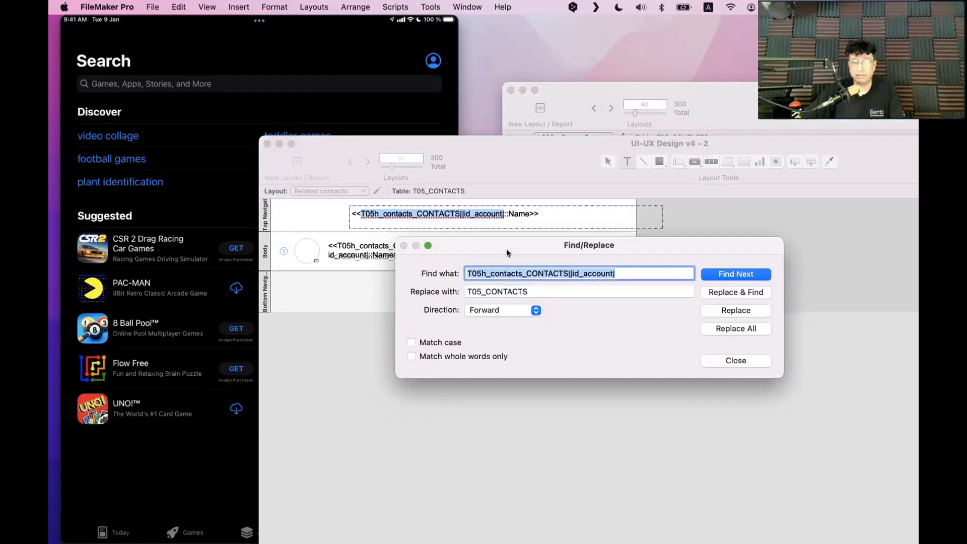
pyautogui.click(736, 330)
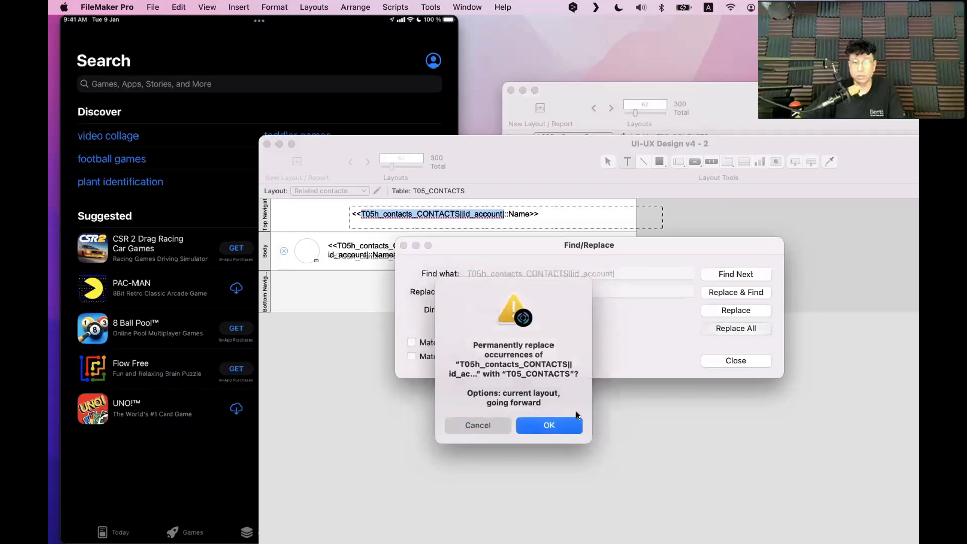
pyautogui.click(549, 426)
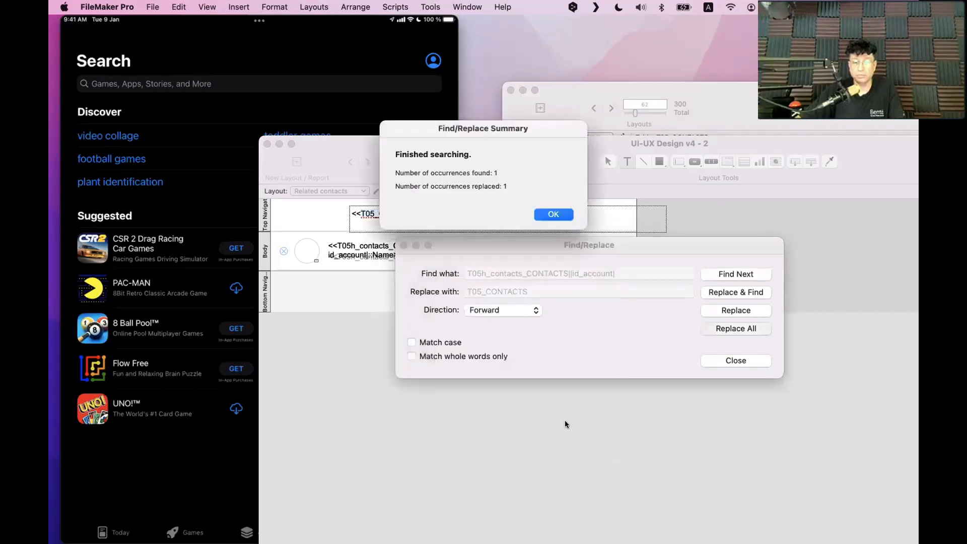
pyautogui.click(554, 215)
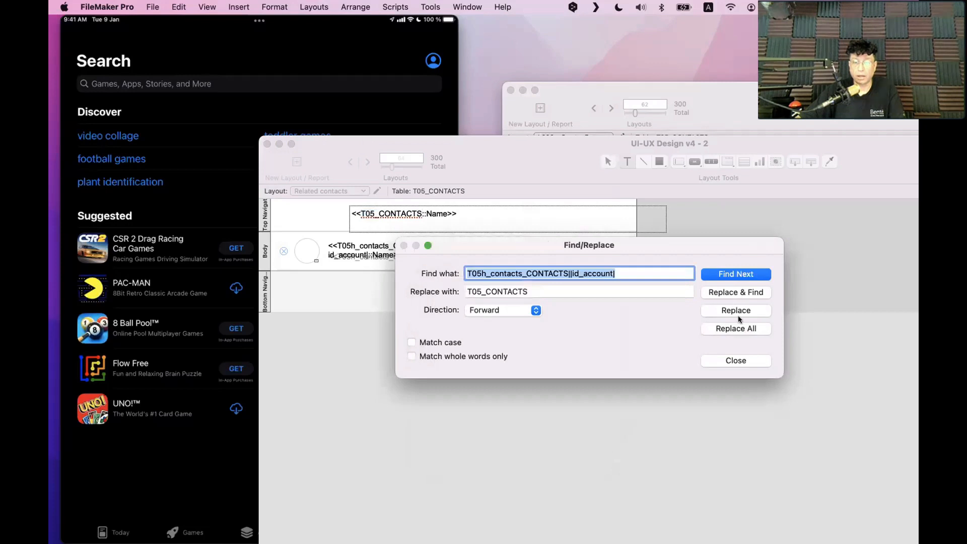
# Set Direction to All, replace the remaining occurrences, confirm, and close the dialog
pyautogui.click(488, 310)
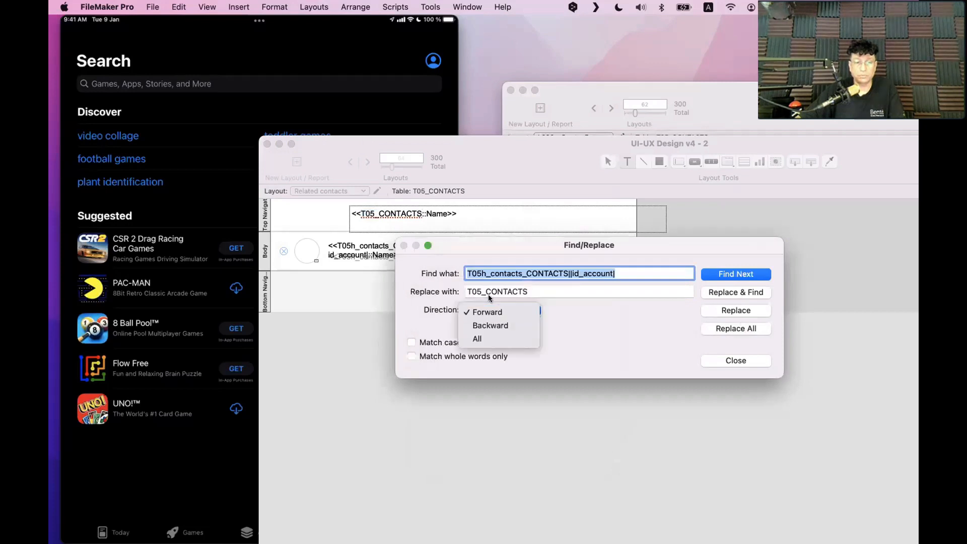
pyautogui.click(491, 335)
pyautogui.click(757, 323)
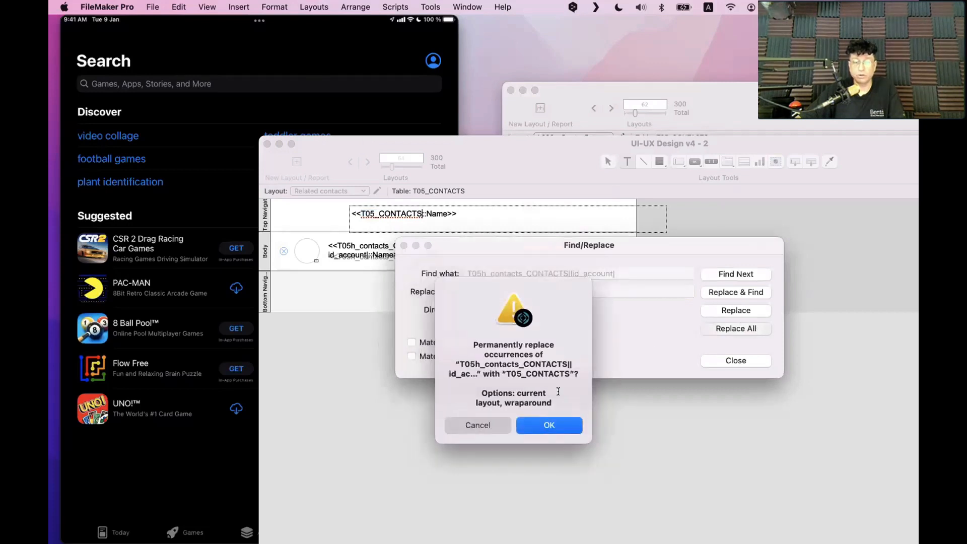
pyautogui.click(548, 429)
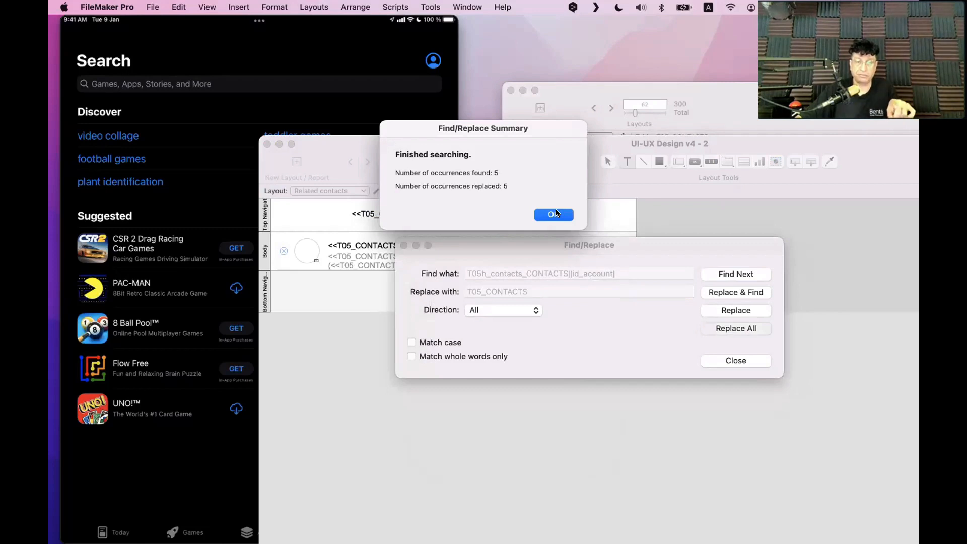
pyautogui.click(557, 213)
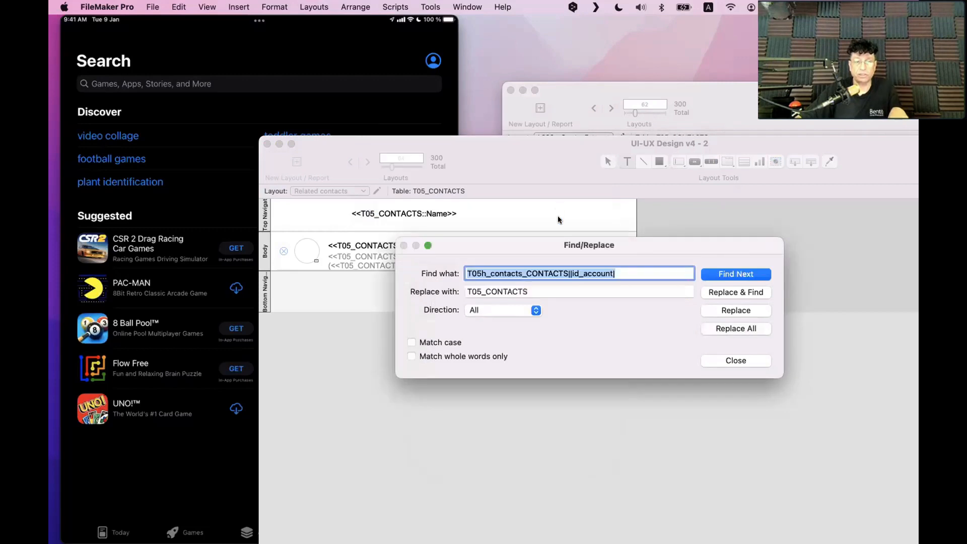
pyautogui.click(735, 359)
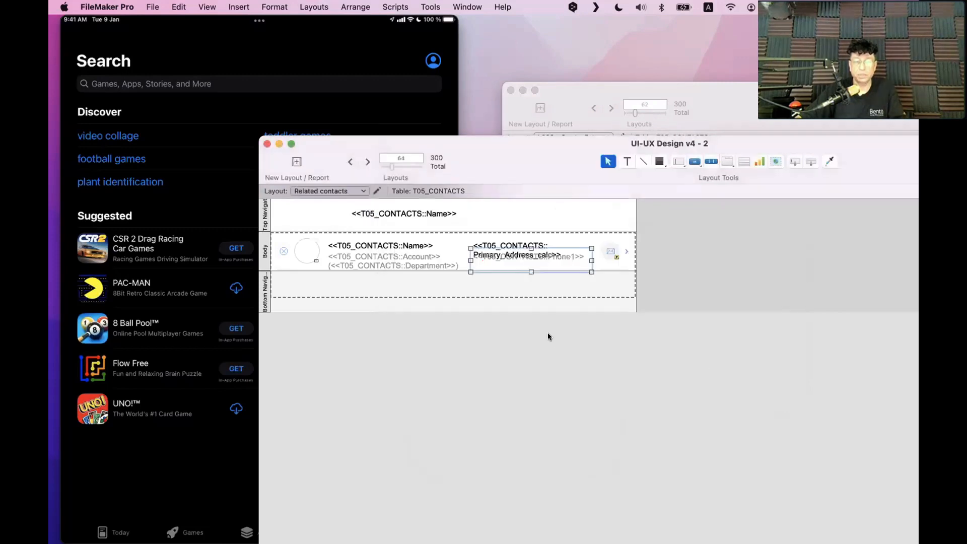
# Delete the duplicate Name field from the Top Navigation area
pyautogui.click(413, 246)
pyautogui.moveTo(406, 145); pyautogui.dragTo(218, 95)
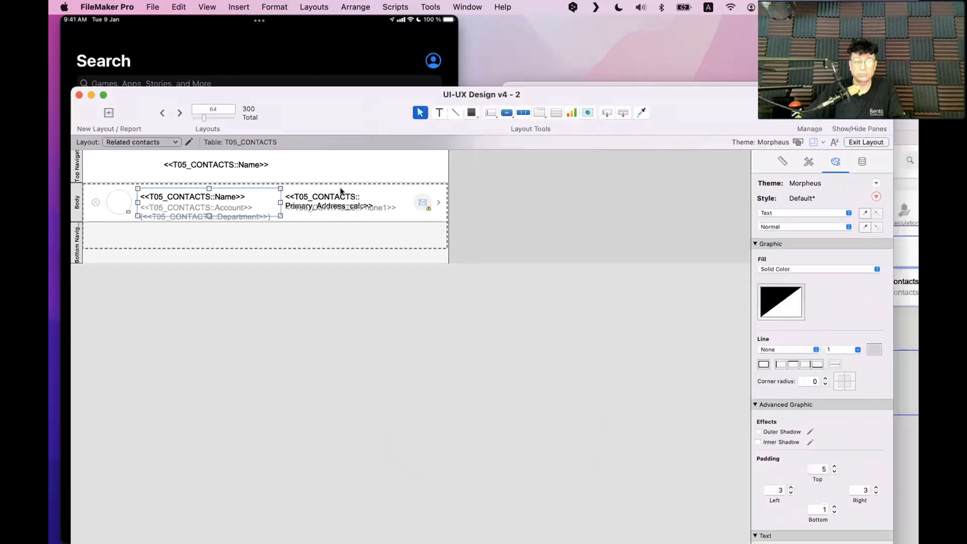
pyautogui.click(178, 161)
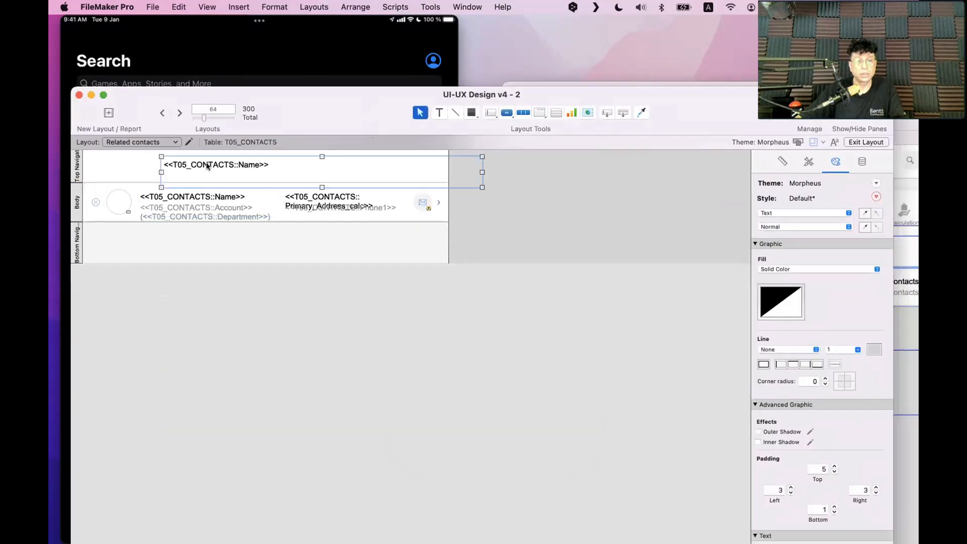
pyautogui.press('Delete')
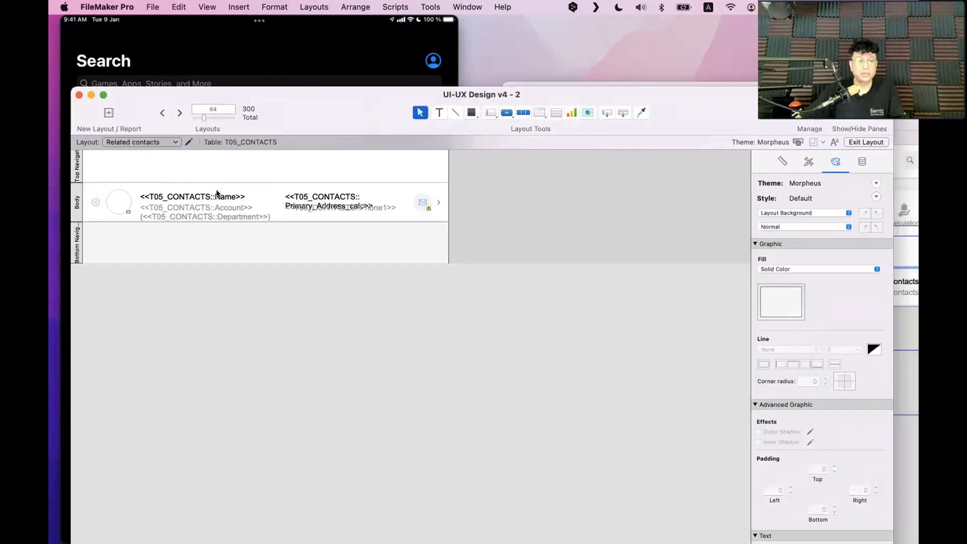
# Trim the body's Name text object down to a single Name line, 24 pt tall
pyautogui.click(221, 197)
pyautogui.doubleClick(225, 197)
pyautogui.moveTo(255, 200); pyautogui.dragTo(134, 192)
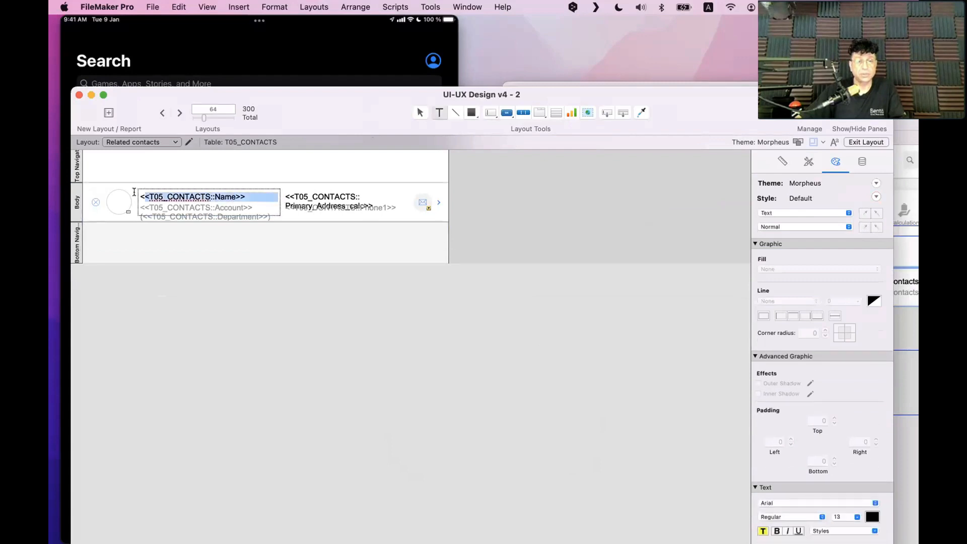
pyautogui.click(250, 207)
pyautogui.scroll(1, 124, 200)
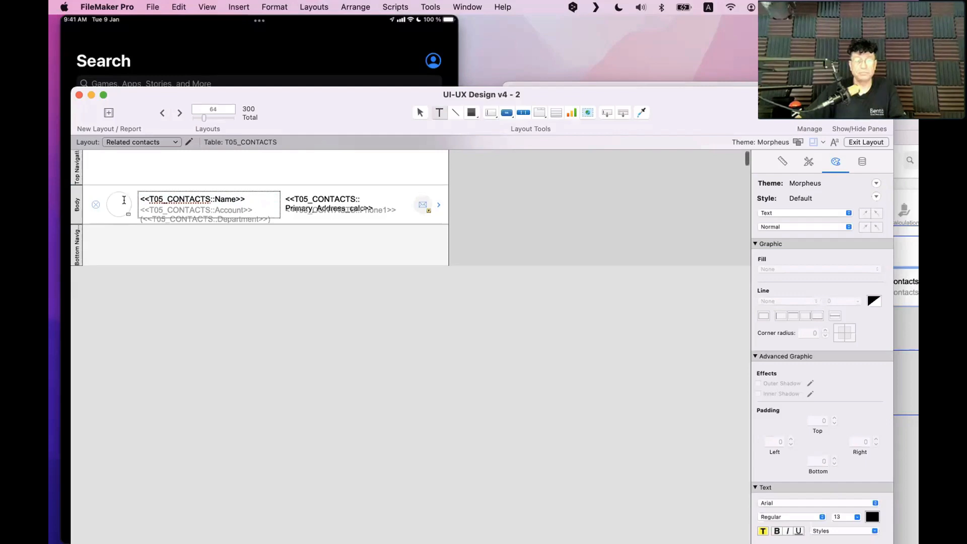
pyautogui.hscroll(1, 236, 201)
pyautogui.moveTo(234, 200); pyautogui.dragTo(242, 263)
pyautogui.press('Escape')
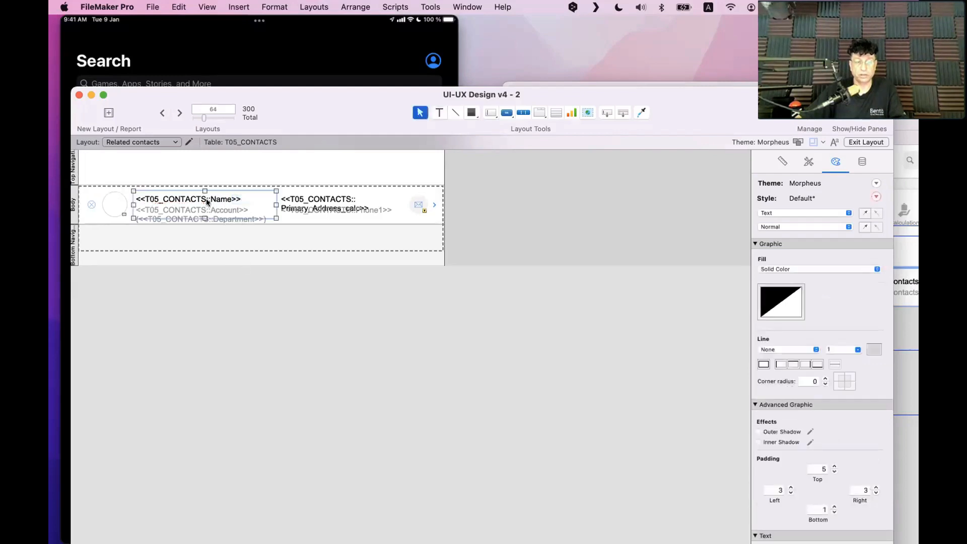
# Check the Name field's size in the Position tab and select the Account and Department text
pyautogui.click(783, 162)
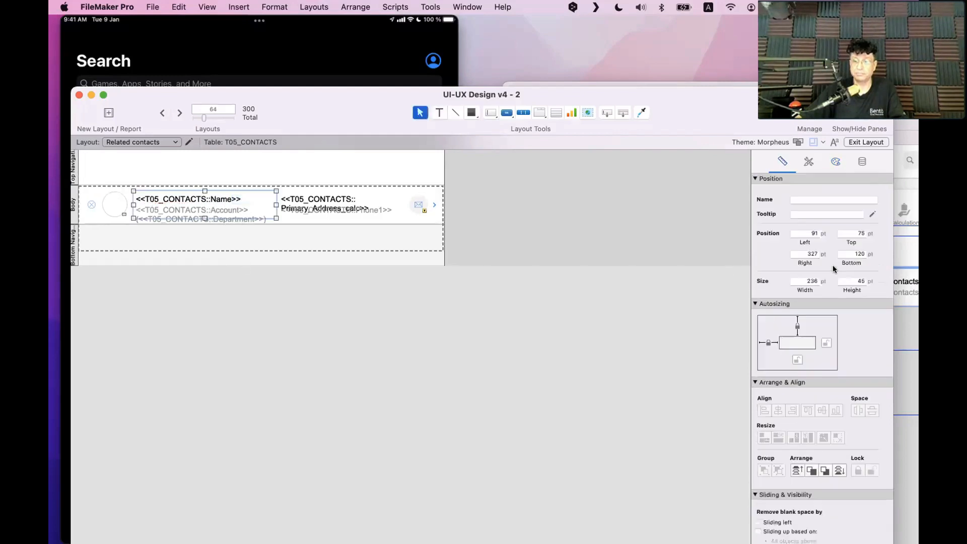
pyautogui.click(519, 307)
pyautogui.click(224, 202)
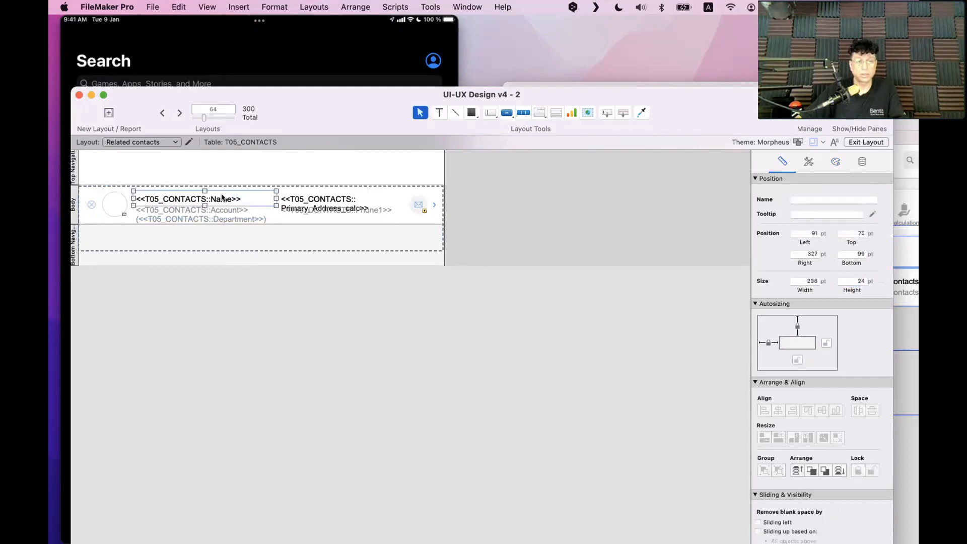
pyautogui.click(228, 212)
pyautogui.doubleClick(228, 212)
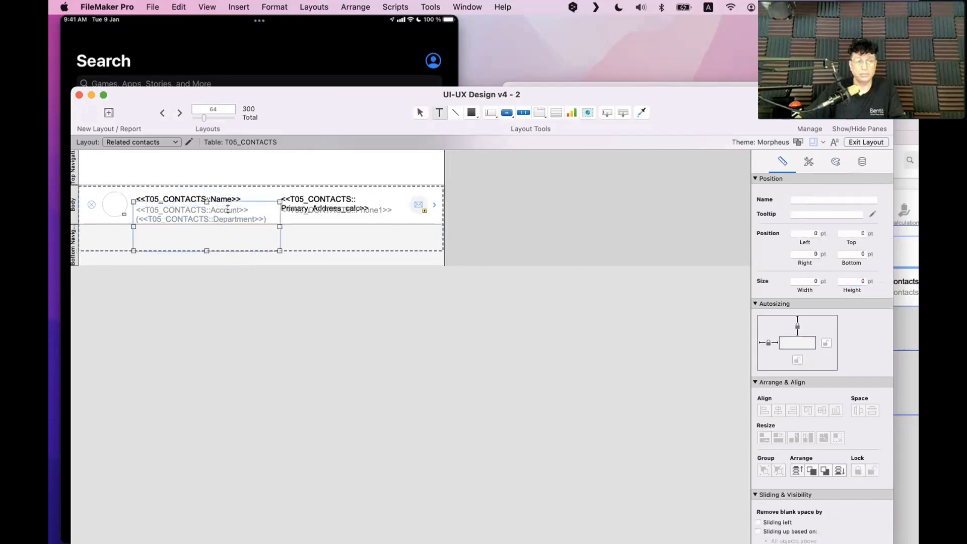
pyautogui.press('super+a')
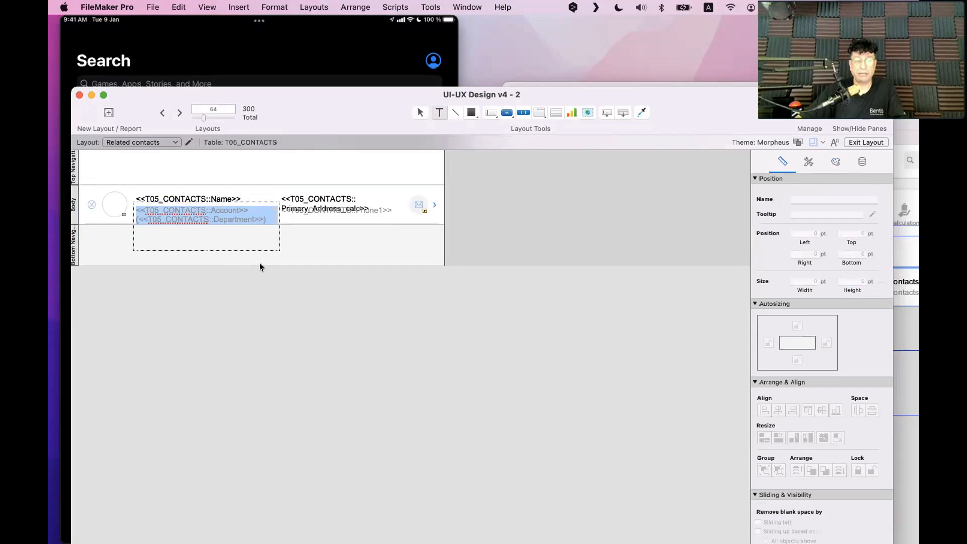
# Set the Account object's height to 25 pt so only Account shows
pyautogui.press('Escape')
pyautogui.doubleClick(856, 281)
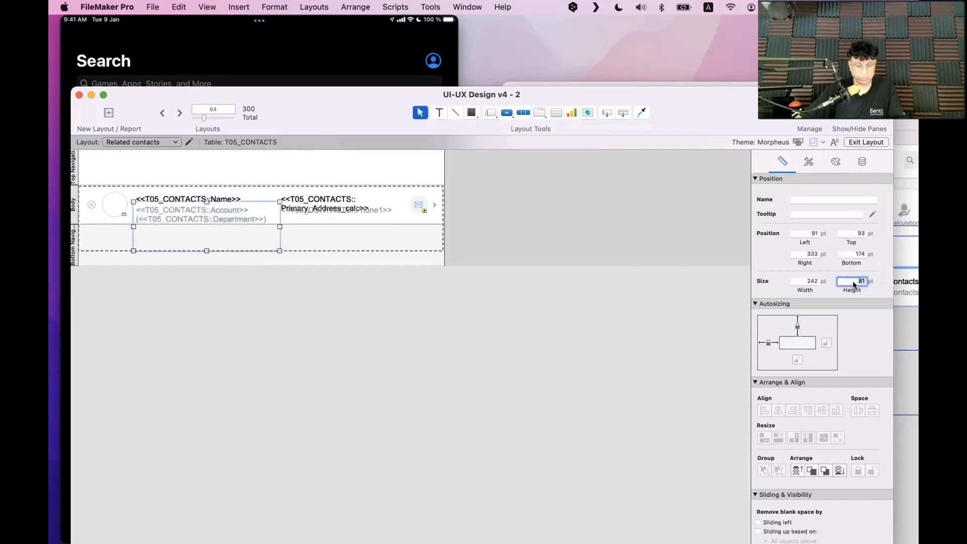
pyautogui.write('25')
pyautogui.click(373, 226)
# Set the Primary_Address_calc object's height to 20 pt
pyautogui.doubleClick(337, 203)
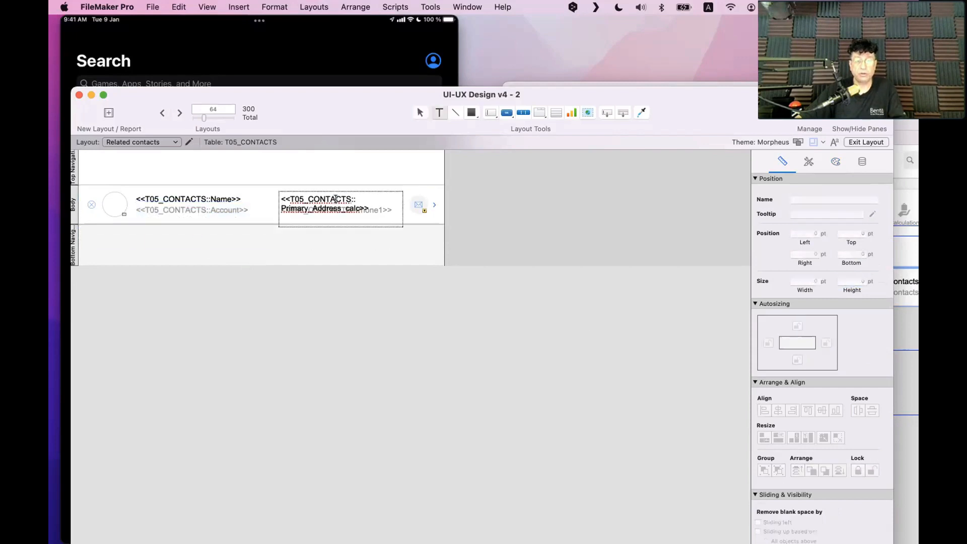
pyautogui.moveTo(372, 208); pyautogui.dragTo(277, 192)
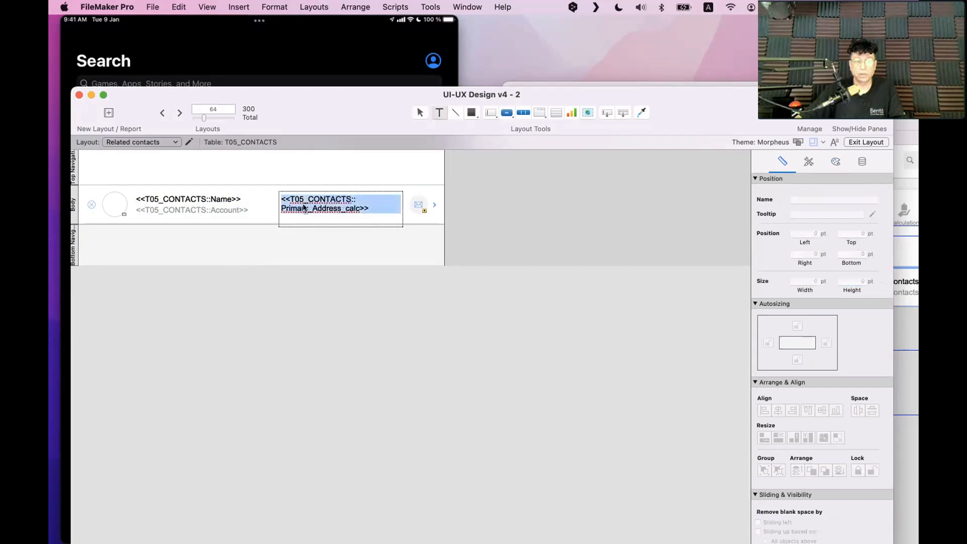
pyautogui.press('Escape')
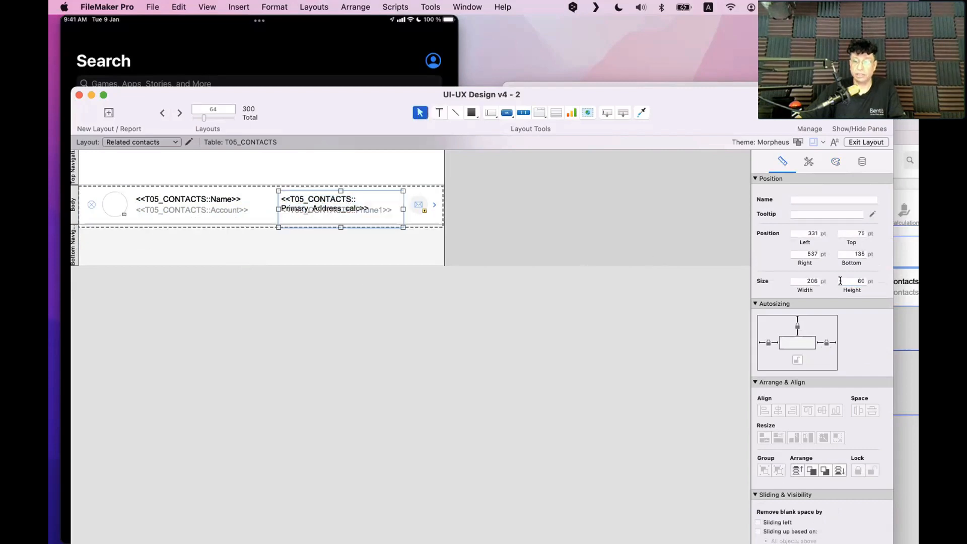
pyautogui.doubleClick(855, 281)
pyautogui.write('20')
pyautogui.click(380, 227)
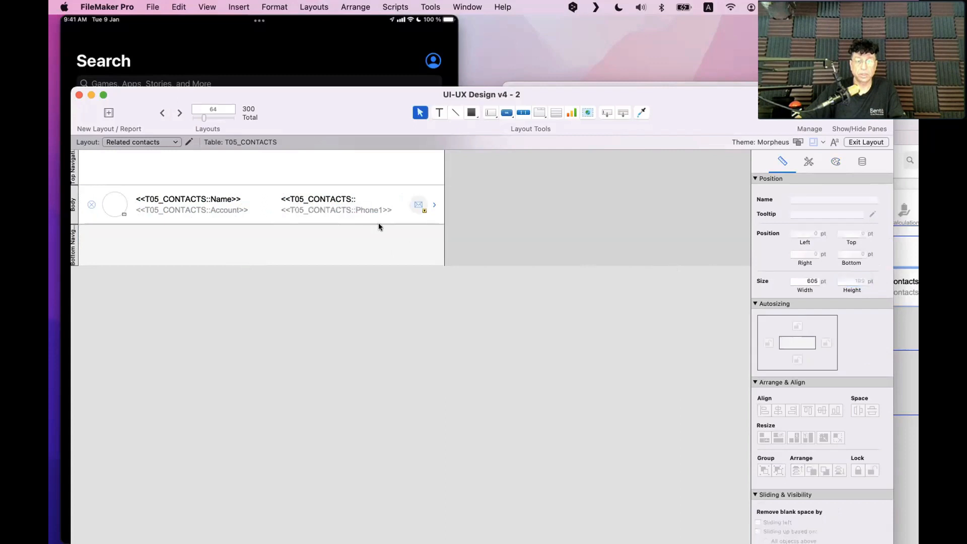
# Verify the Phone1 field's height in the Body row, then switch to Browse mode
pyautogui.doubleClick(371, 207)
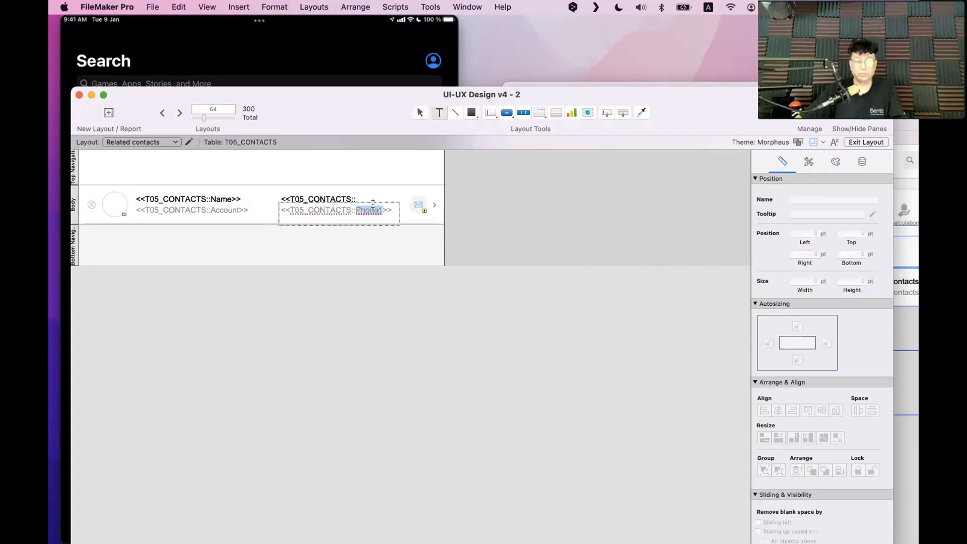
pyautogui.press('Escape')
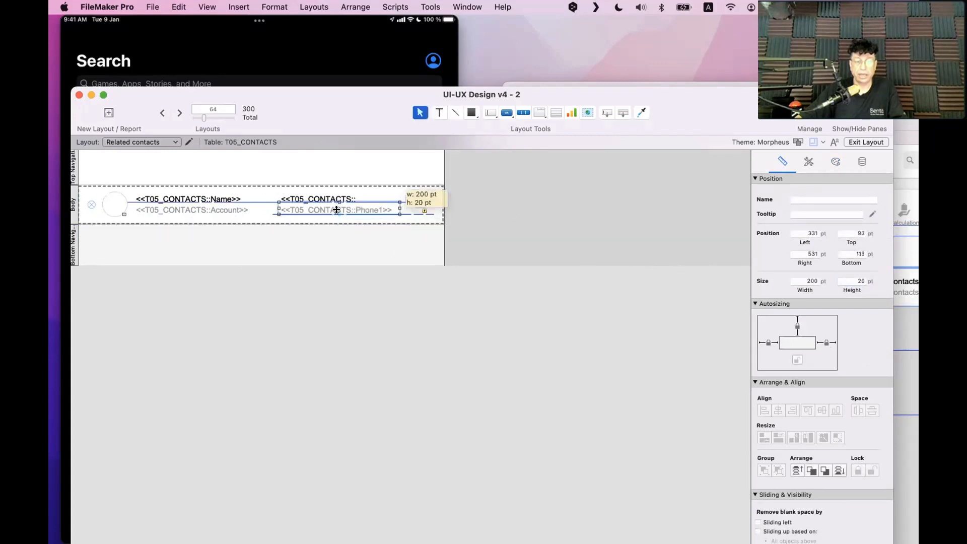
pyautogui.click(477, 190)
pyautogui.click(364, 210)
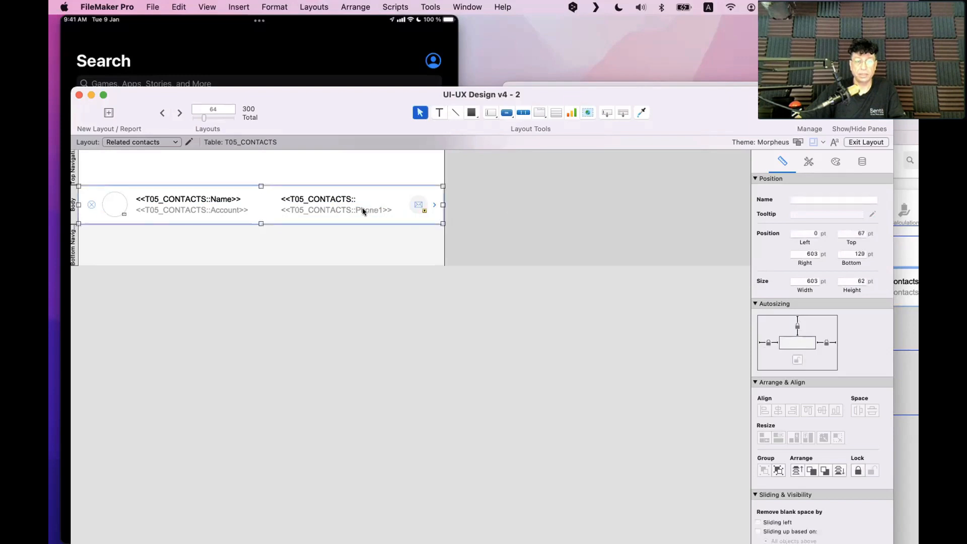
pyautogui.click(363, 209)
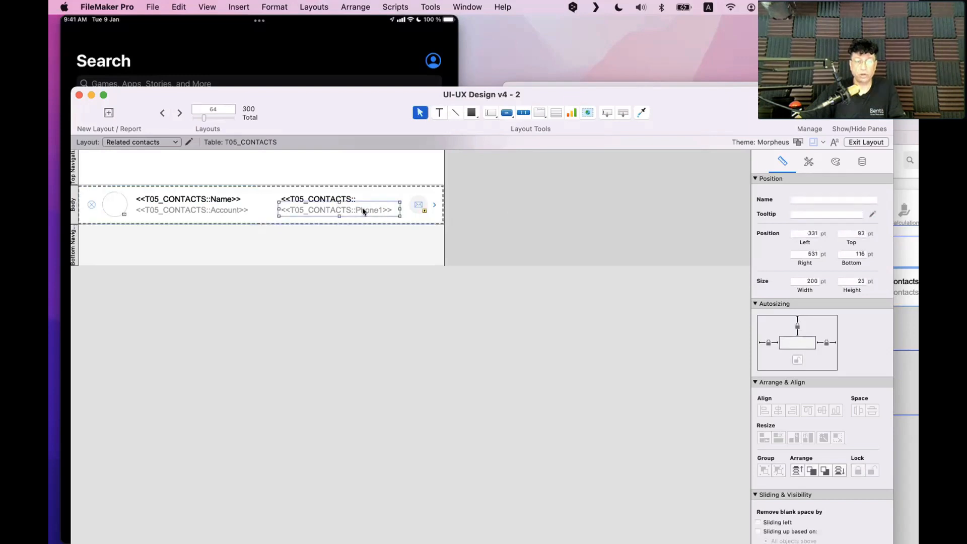
pyautogui.click(856, 280)
pyautogui.click(493, 218)
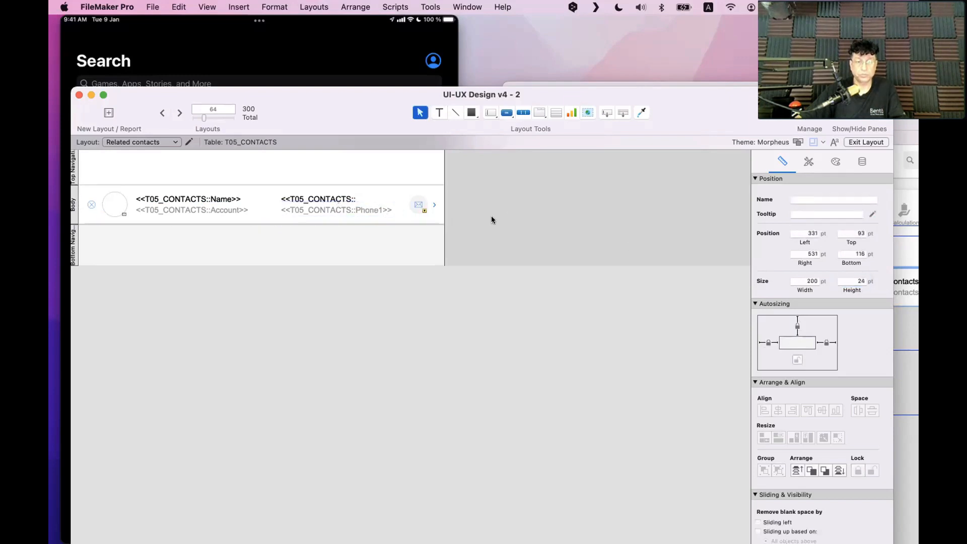
pyautogui.click(325, 199)
pyautogui.click(325, 199)
pyautogui.click(325, 211)
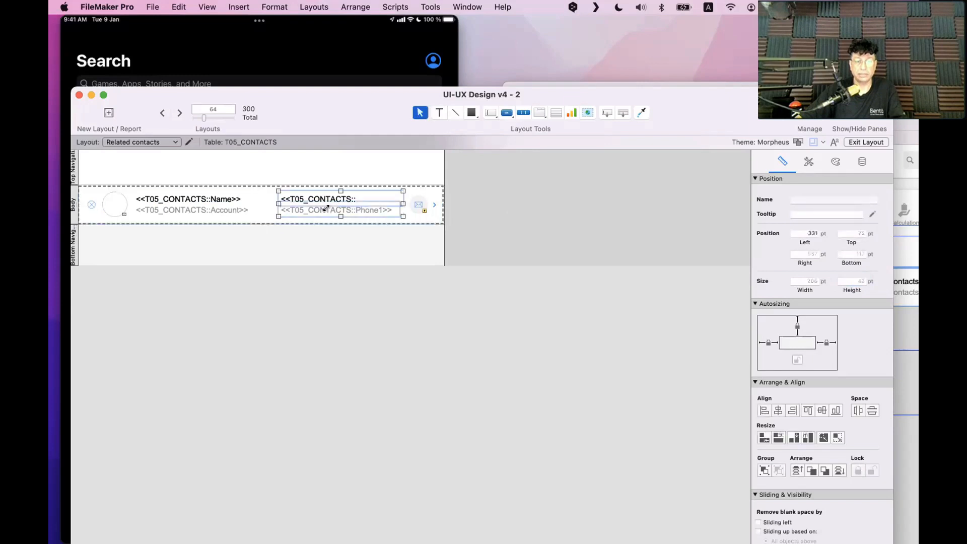
pyautogui.click(309, 296)
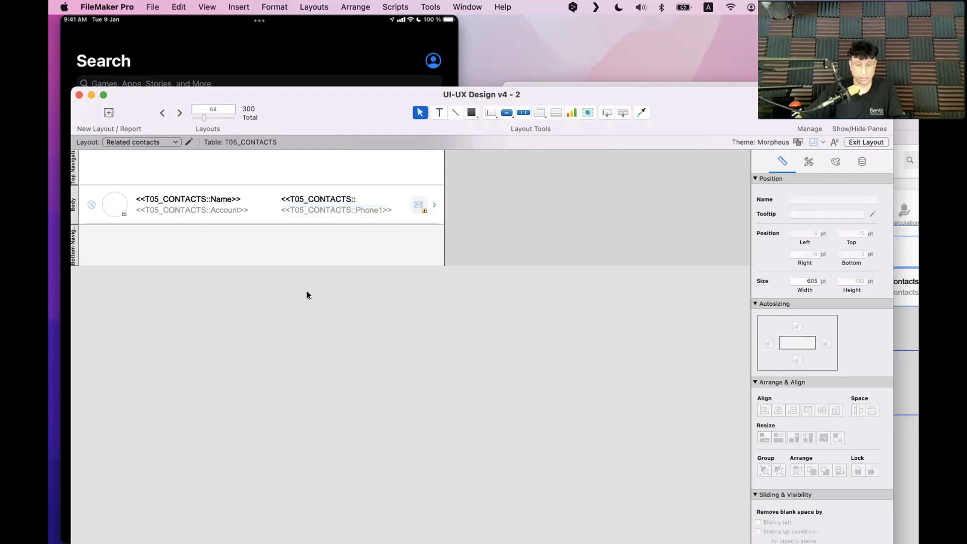
pyautogui.press('super+b')
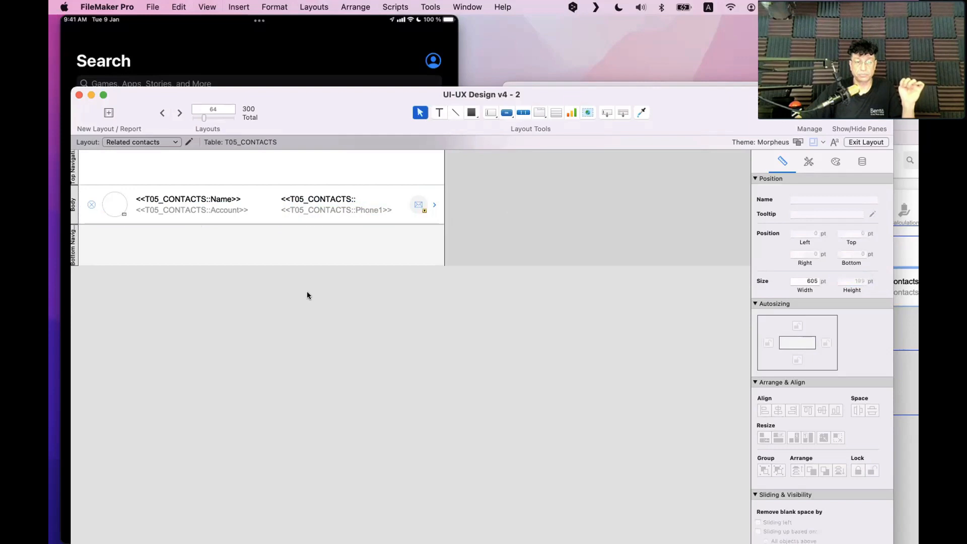
pyautogui.press('super+b')
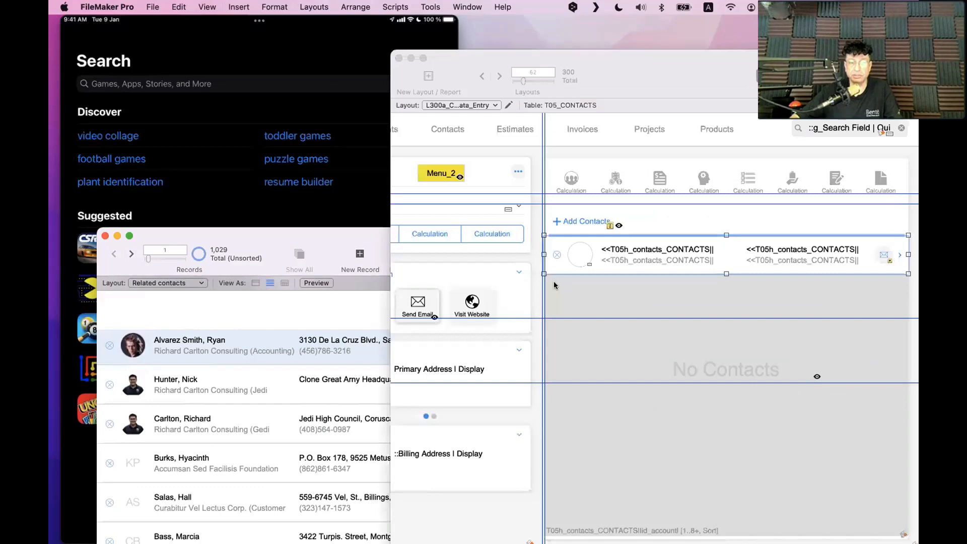
# Check which fields the Department and Name objects show via Specify Field, cancelling each
pyautogui.hscroll(-3, 555, 302)
pyautogui.click(561, 273)
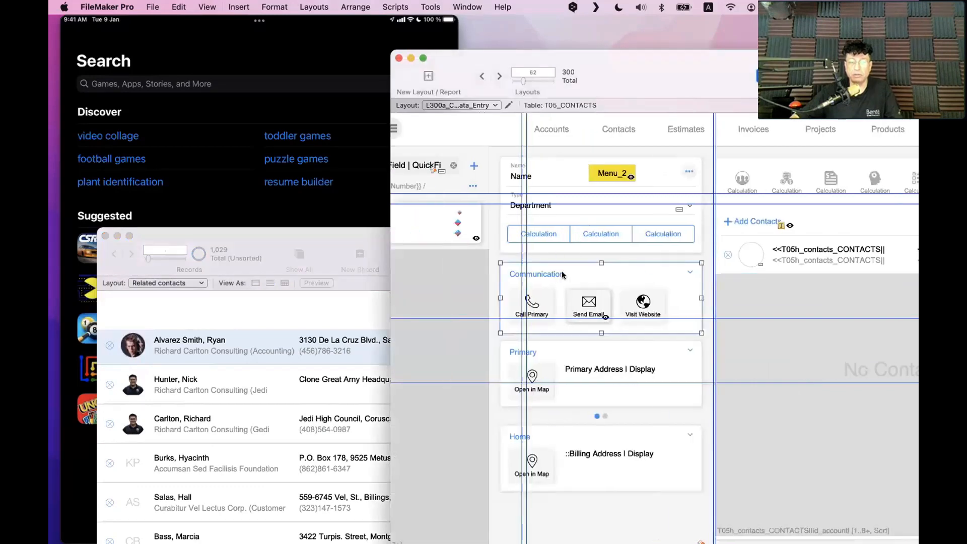
pyautogui.click(556, 212)
pyautogui.doubleClick(555, 206)
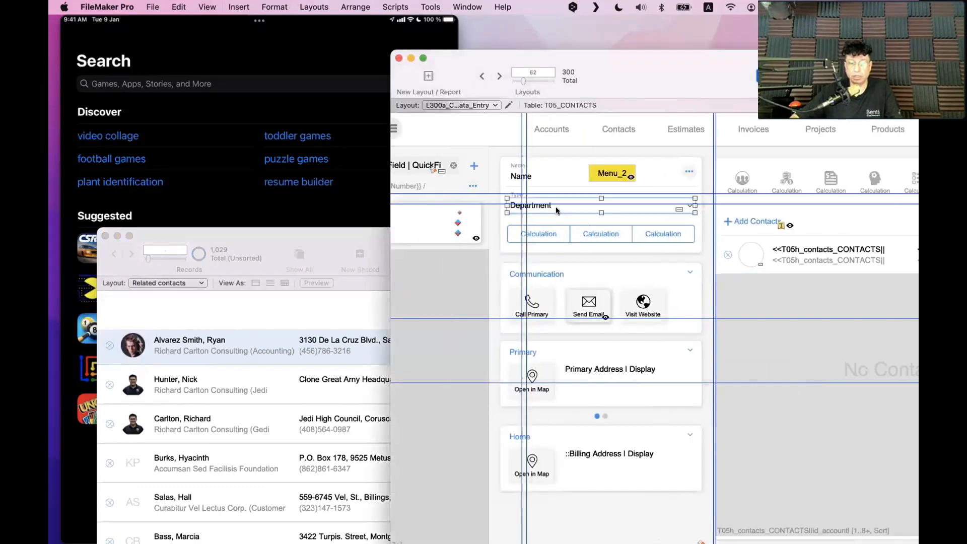
pyautogui.click(648, 242)
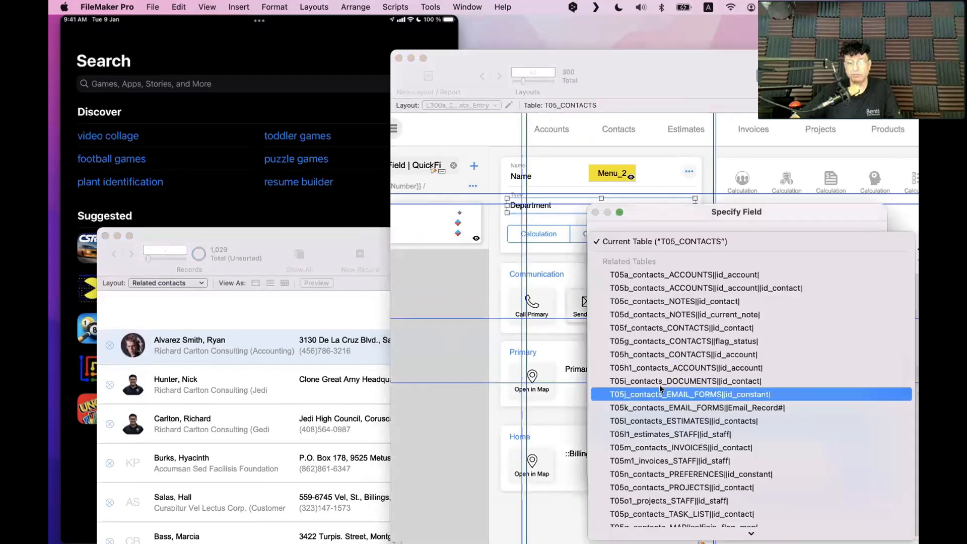
pyautogui.click(616, 243)
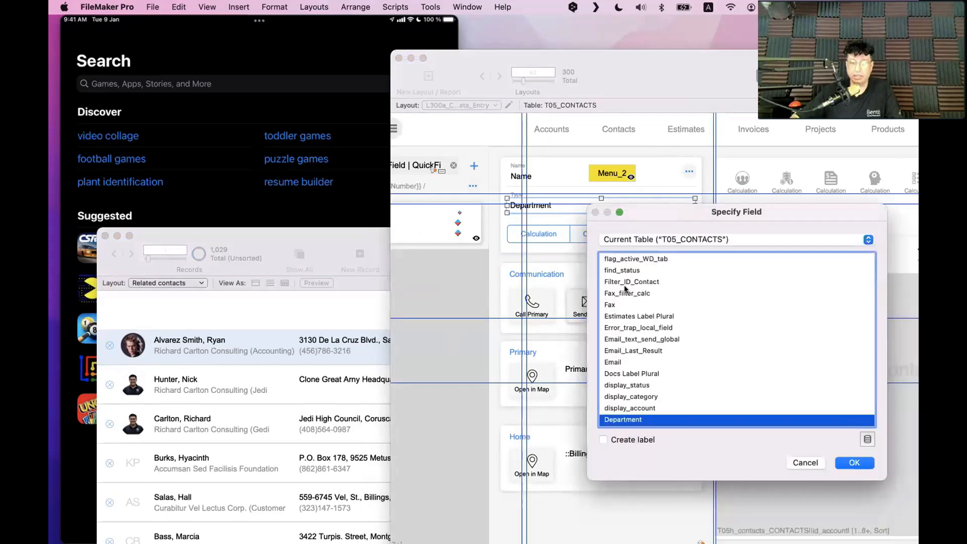
pyautogui.press('Escape')
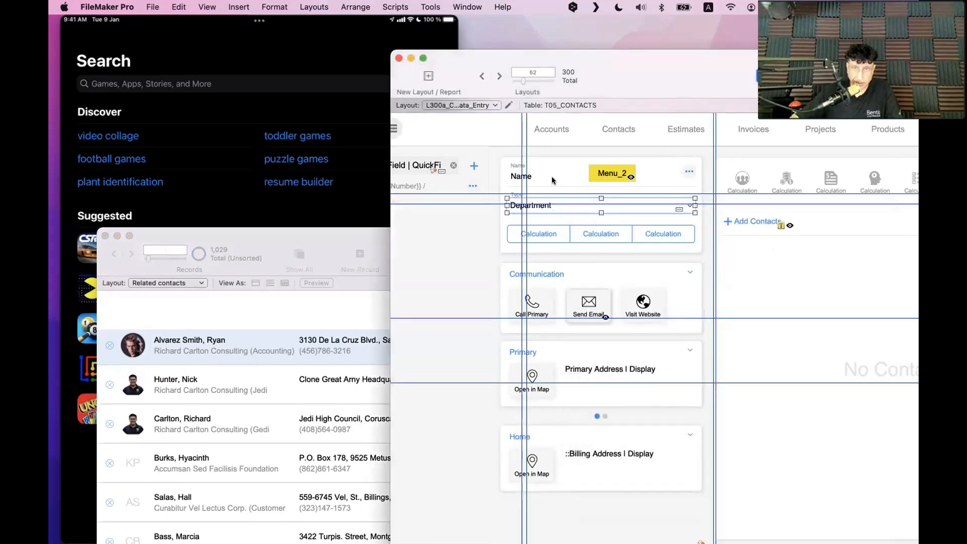
pyautogui.doubleClick(552, 180)
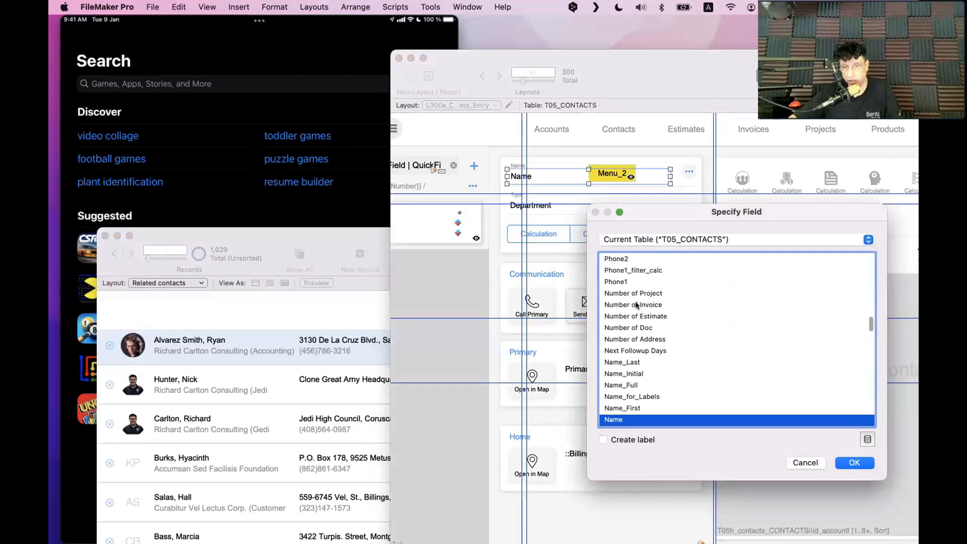
pyautogui.press('Escape')
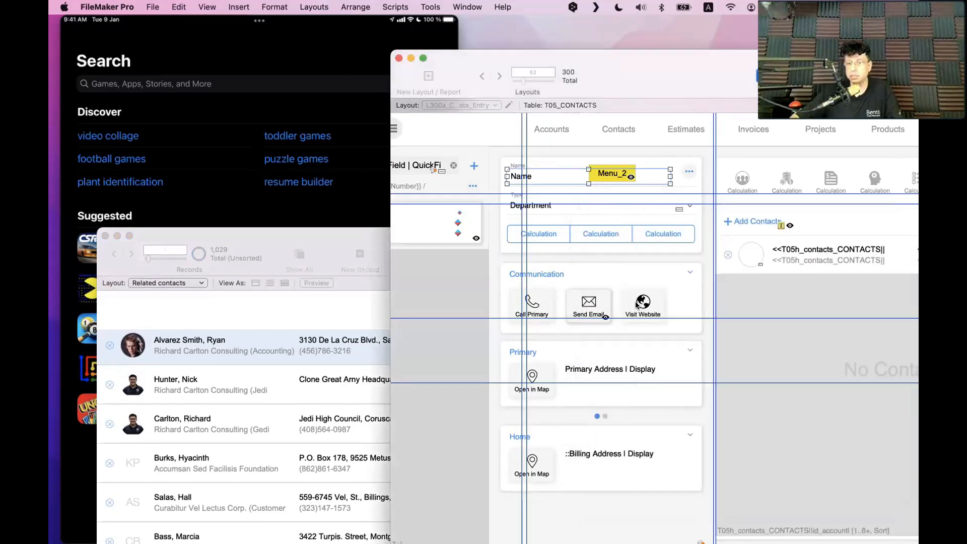
# Compare with the reference contact layout, then bring the Related contacts window forward, zoomed
pyautogui.click(231, 342)
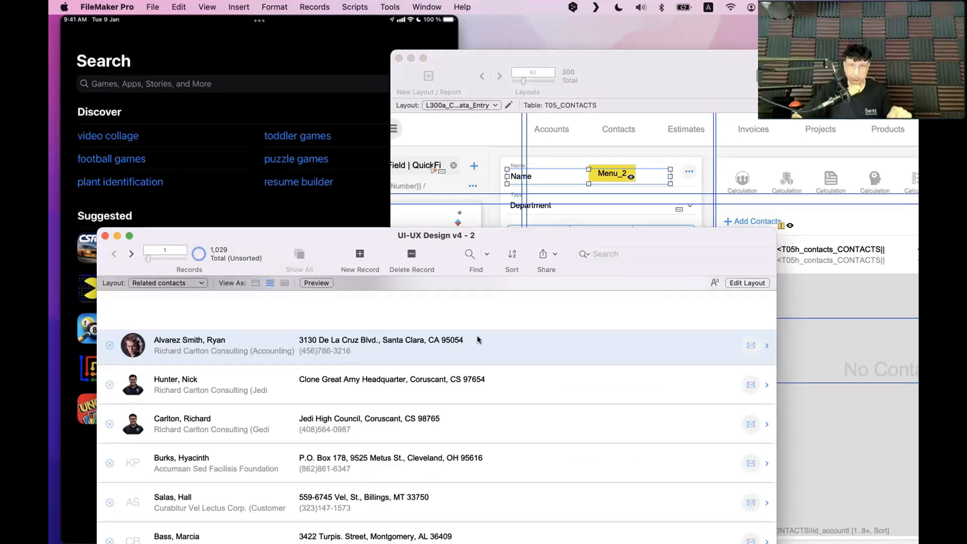
pyautogui.click(694, 73)
pyautogui.moveTo(494, 24); pyautogui.dragTo(490, 24)
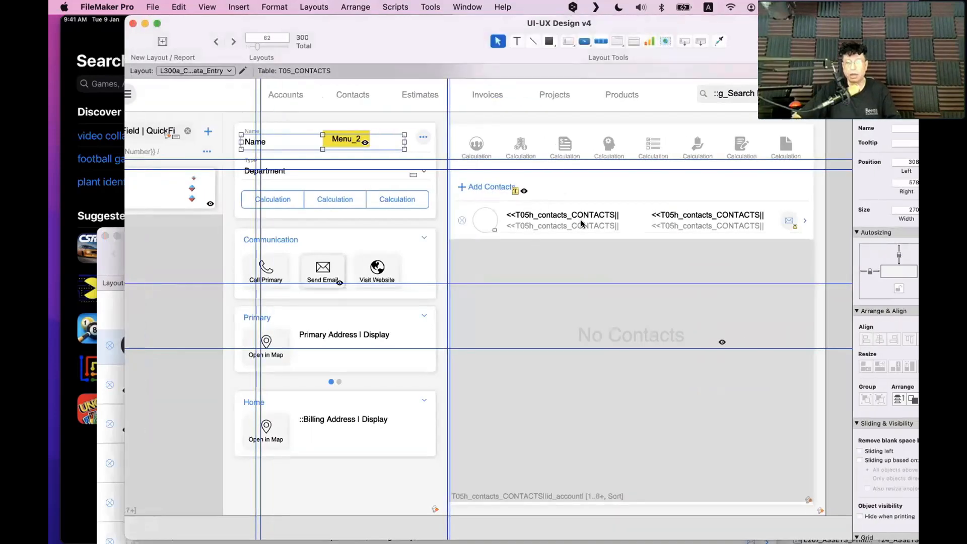
pyautogui.hscroll(-2, 582, 223)
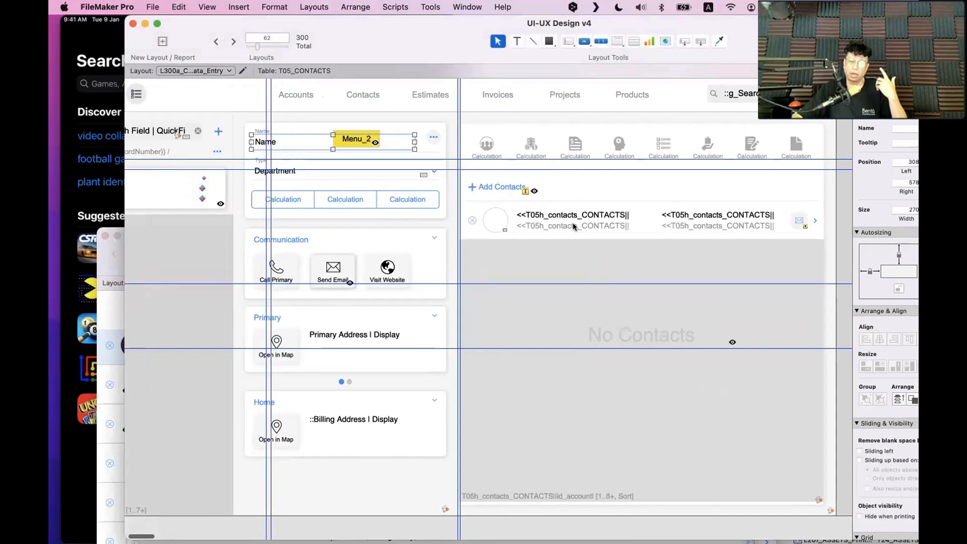
pyautogui.hscroll(-4, 579, 226)
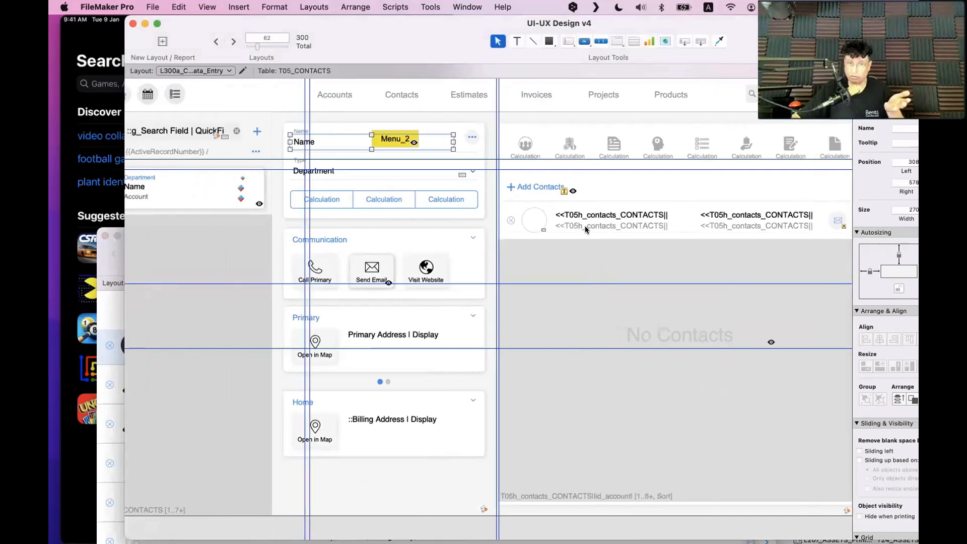
pyautogui.click(363, 175)
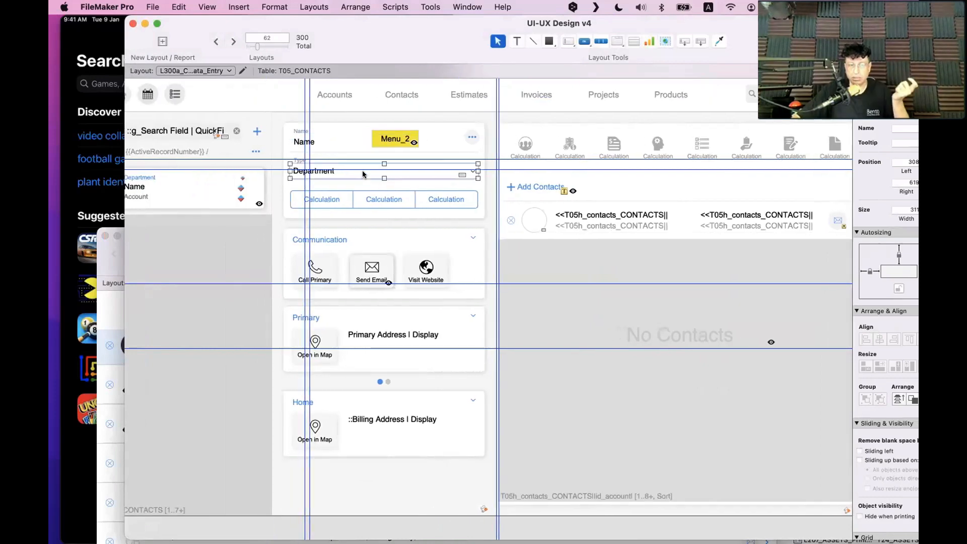
pyautogui.click(330, 144)
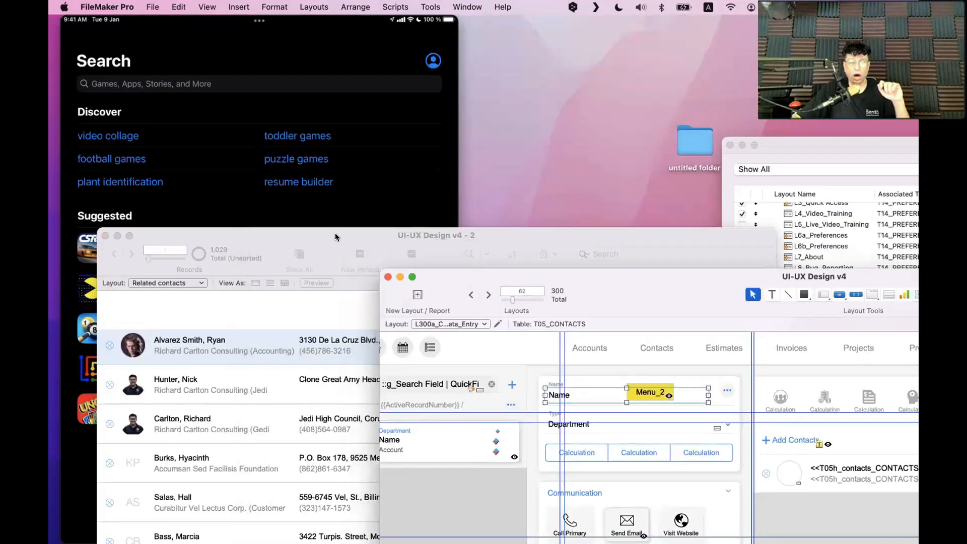
pyautogui.doubleClick(336, 236)
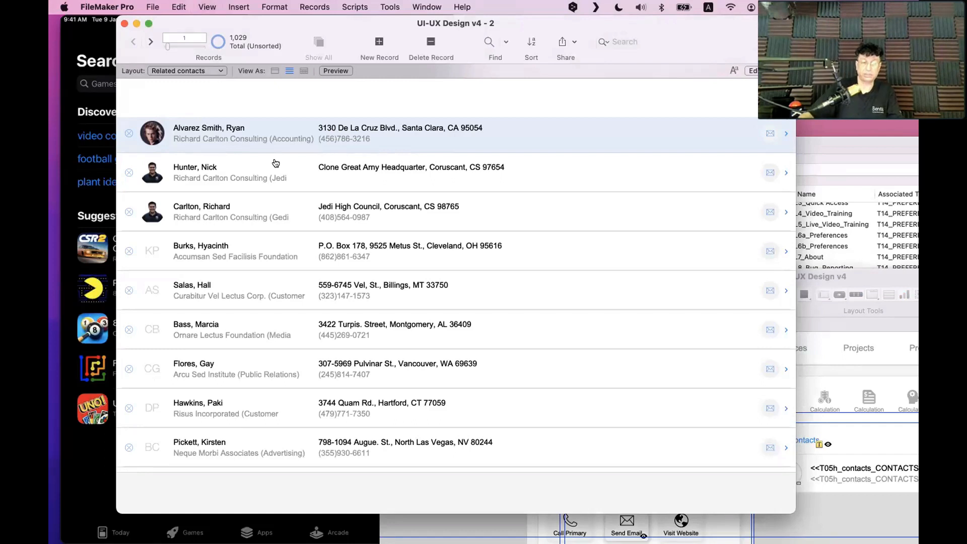
# Inspect the body row's objects and circular photo placeholder, then preview the contacts list with real records
pyautogui.press('super+l')
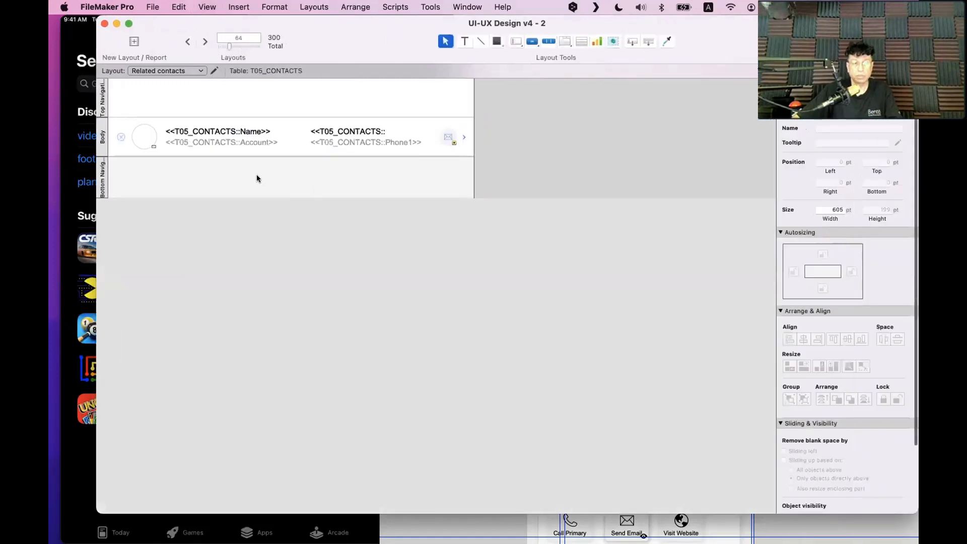
pyautogui.click(145, 144)
pyautogui.click(145, 143)
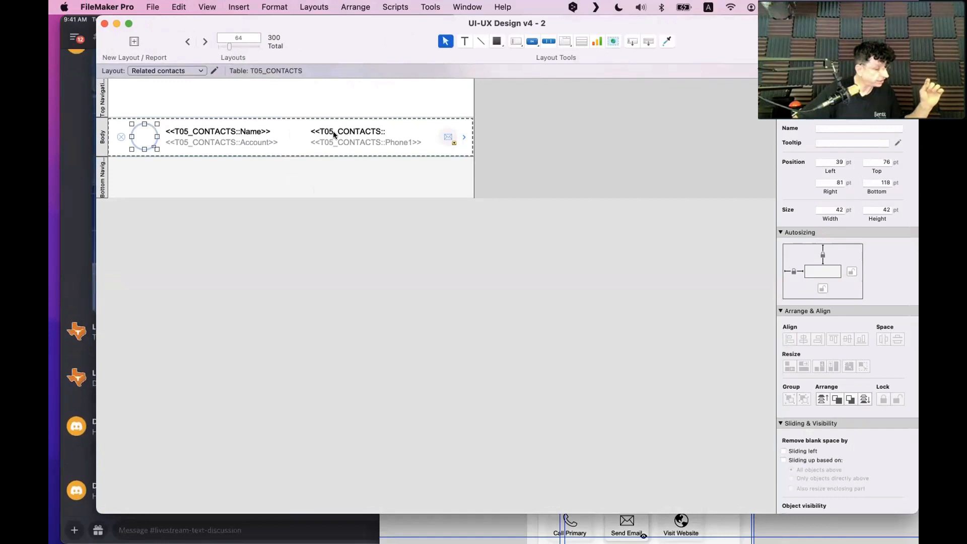
pyautogui.click(371, 250)
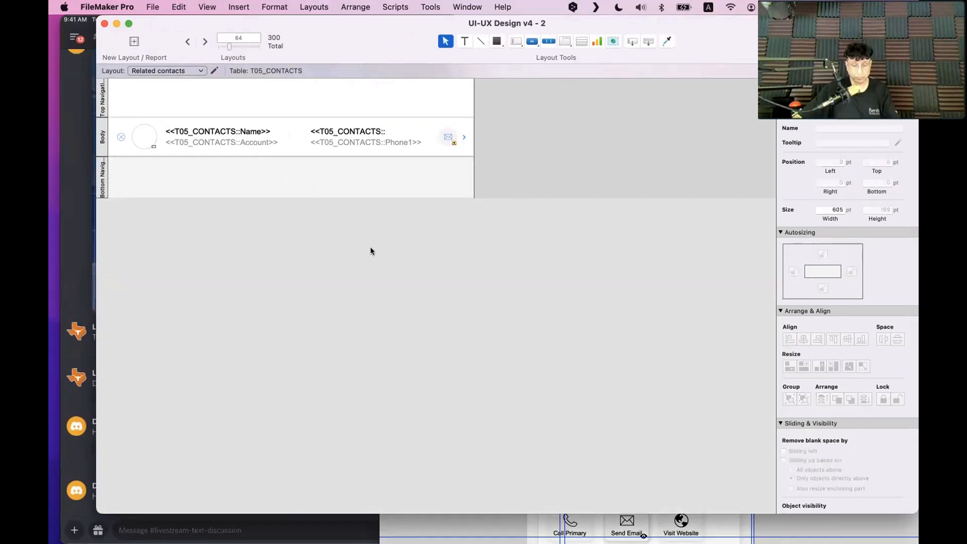
pyautogui.press('super+b')
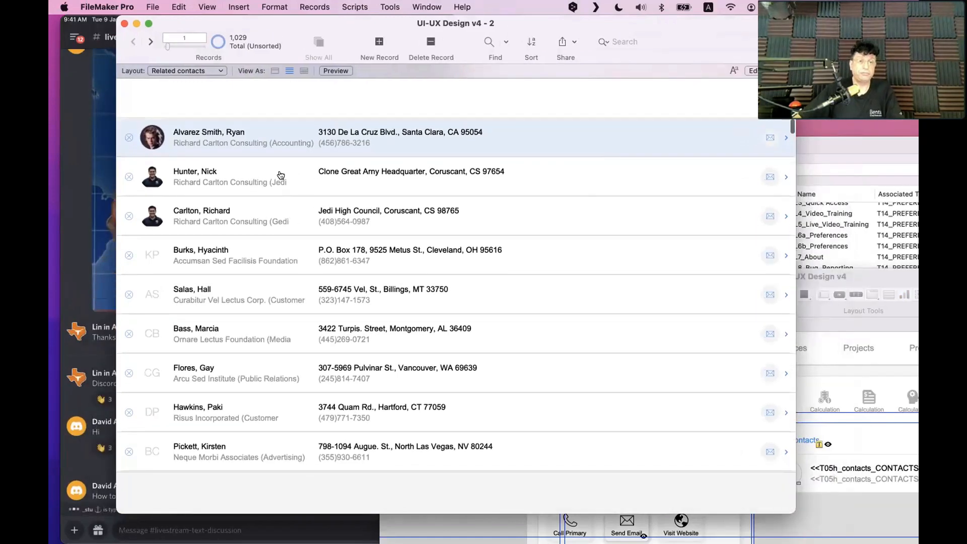
pyautogui.press('super+l')
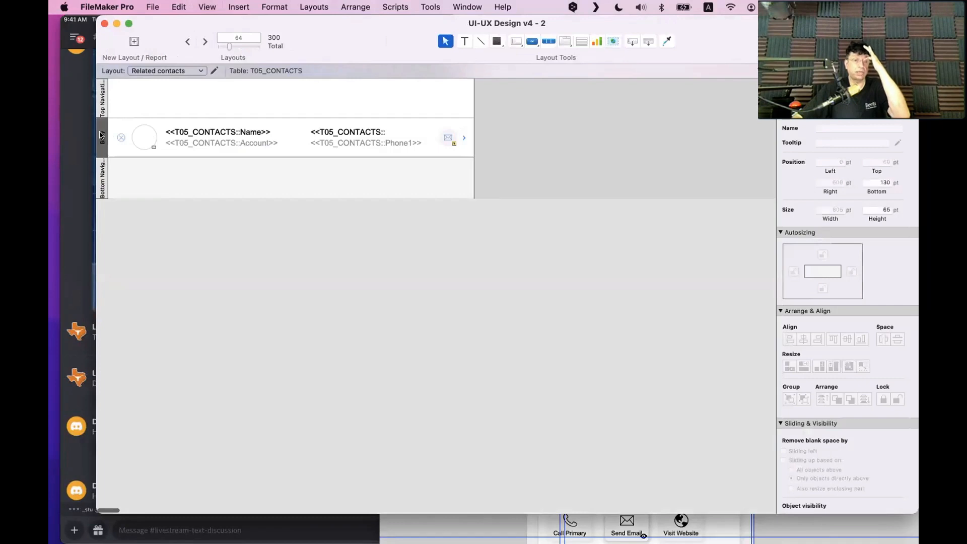
# Set the Body part's bottom border to None and check the list in Browse mode
pyautogui.click(861, 92)
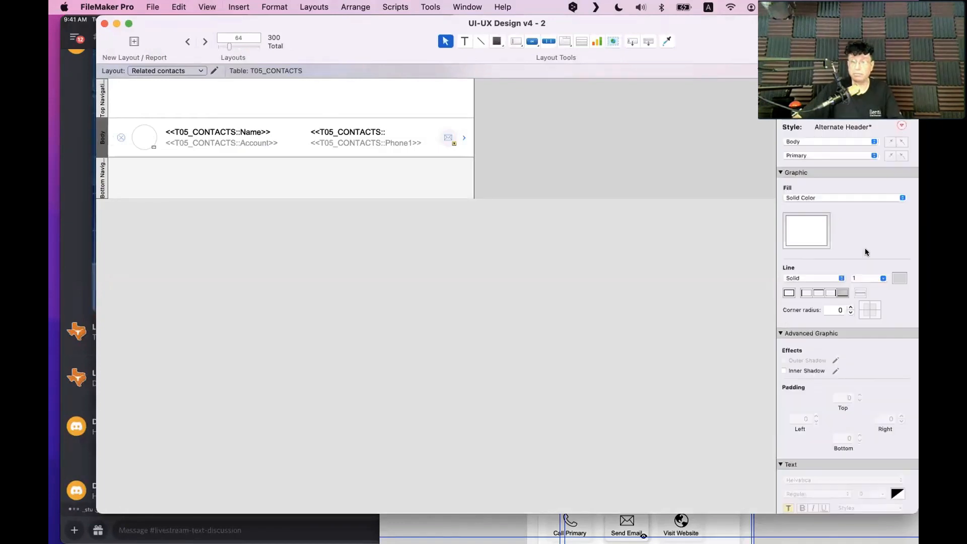
pyautogui.click(840, 293)
pyautogui.press('super+b')
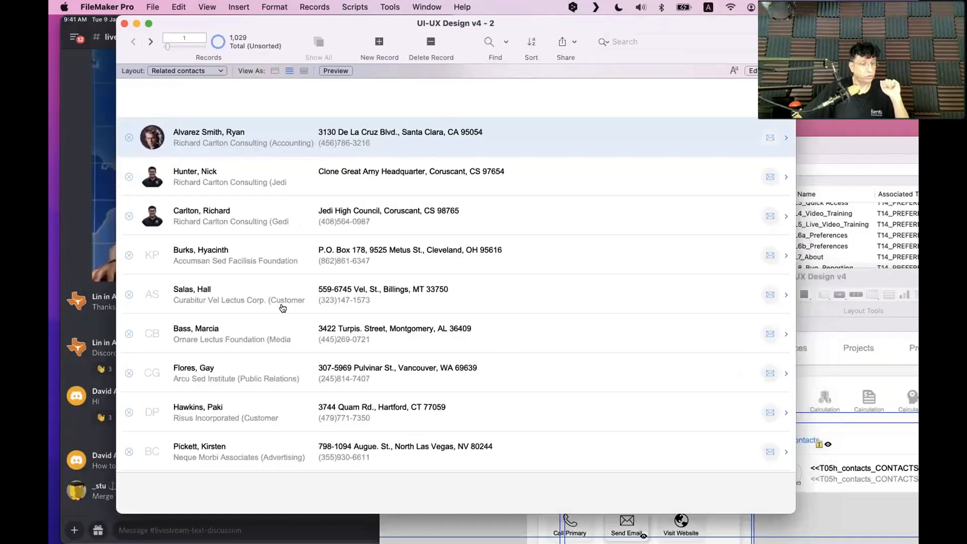
pyautogui.scroll(-10, 283, 309)
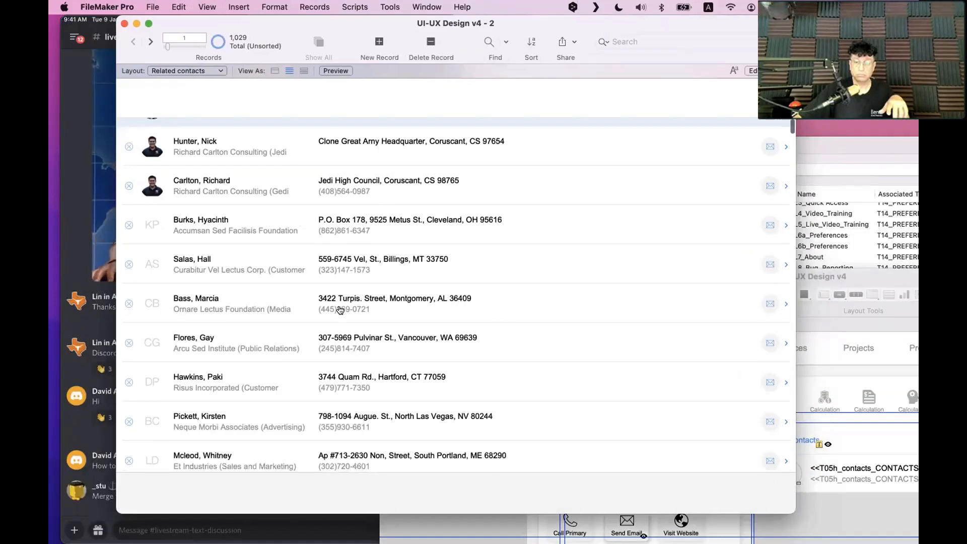
pyautogui.scroll(10, 284, 162)
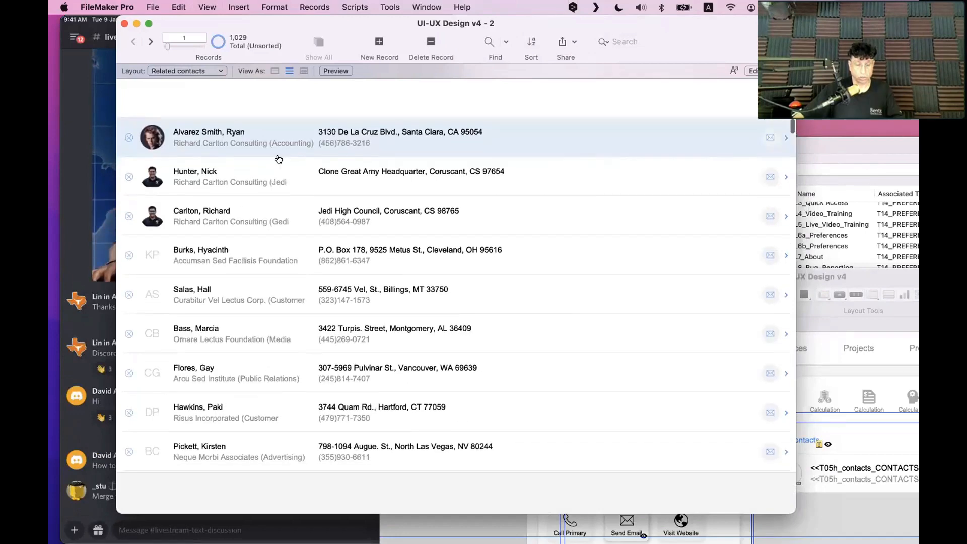
pyautogui.press('super+l')
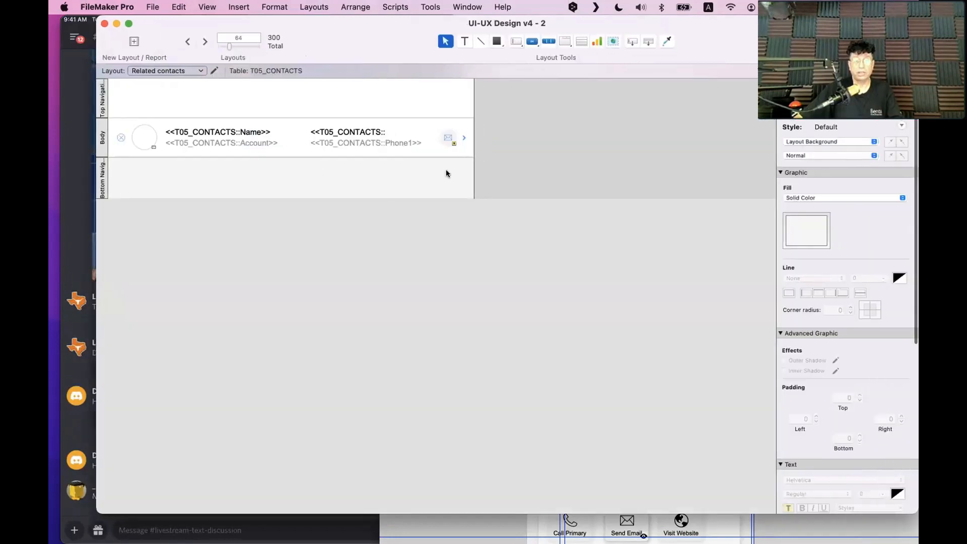
# Check the grouped body-row objects and bottom divider line, then bring the mirrored tablet screen forward
pyautogui.moveTo(507, 169); pyautogui.dragTo(104, 151)
pyautogui.click(160, 153)
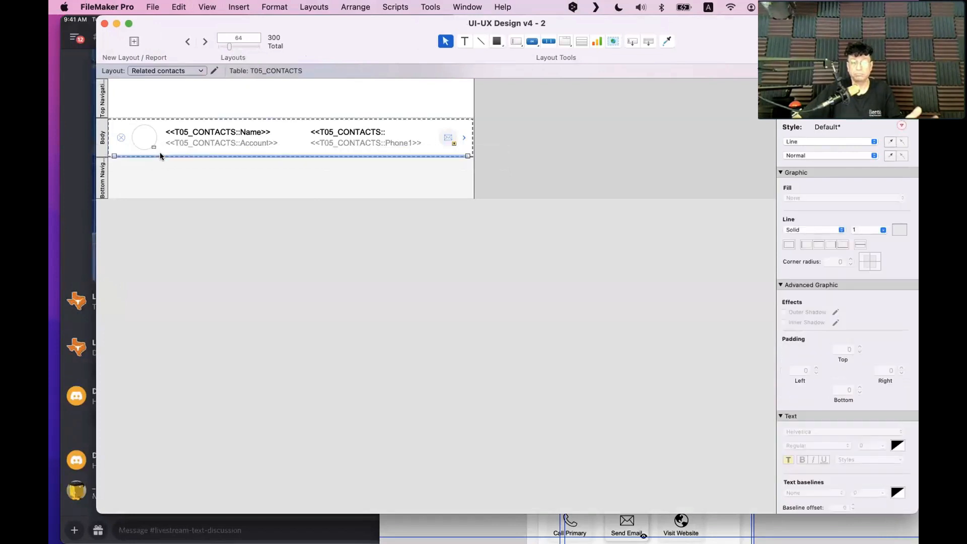
pyautogui.click(204, 192)
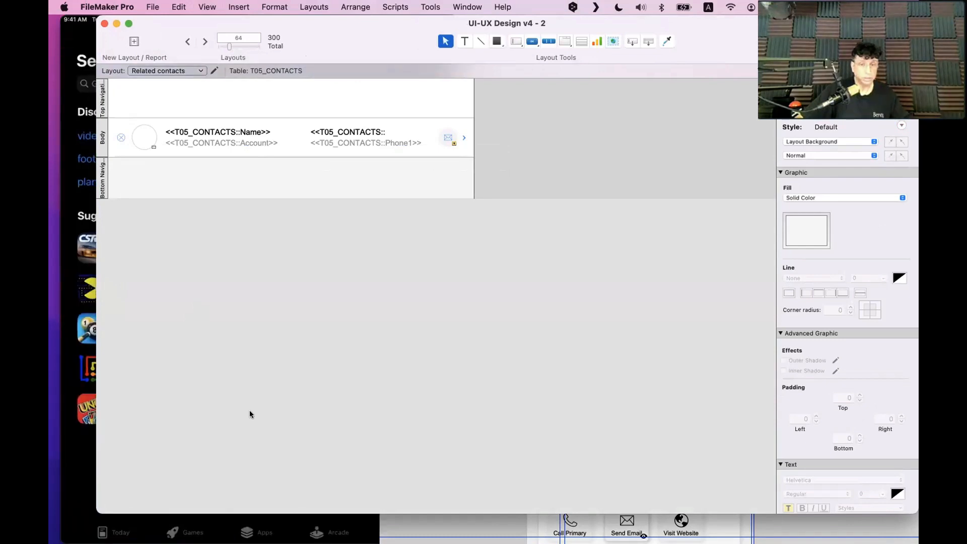
pyautogui.click(87, 421)
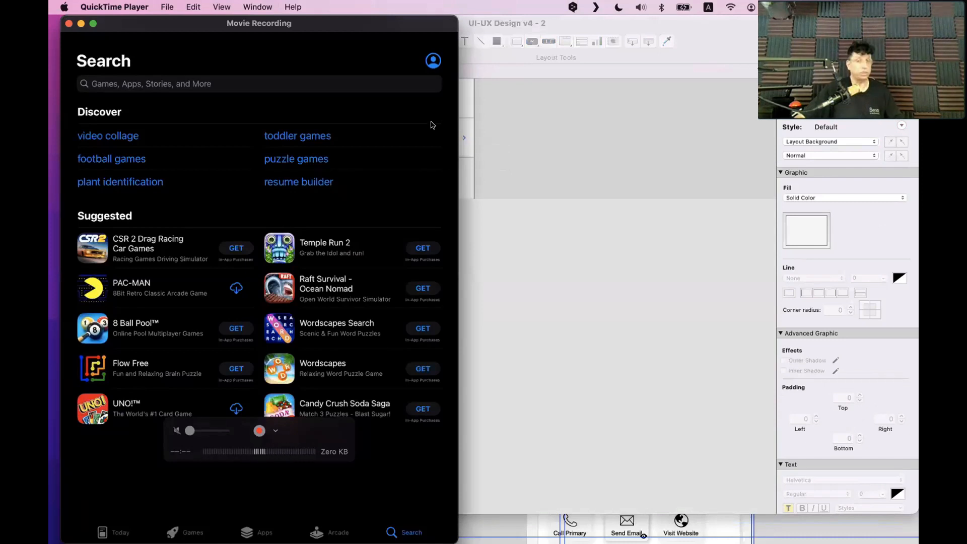
pyautogui.click(549, 237)
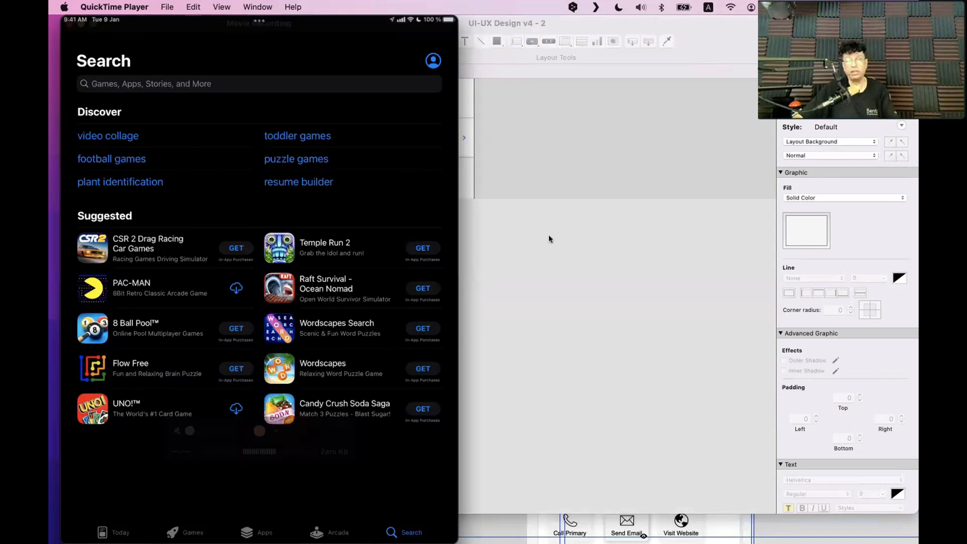
pyautogui.click(100, 138)
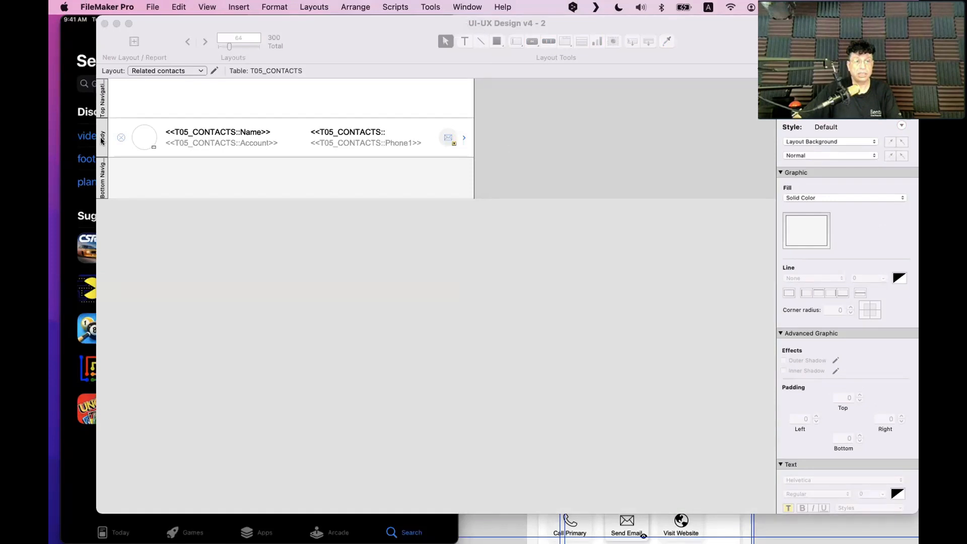
pyautogui.click(146, 152)
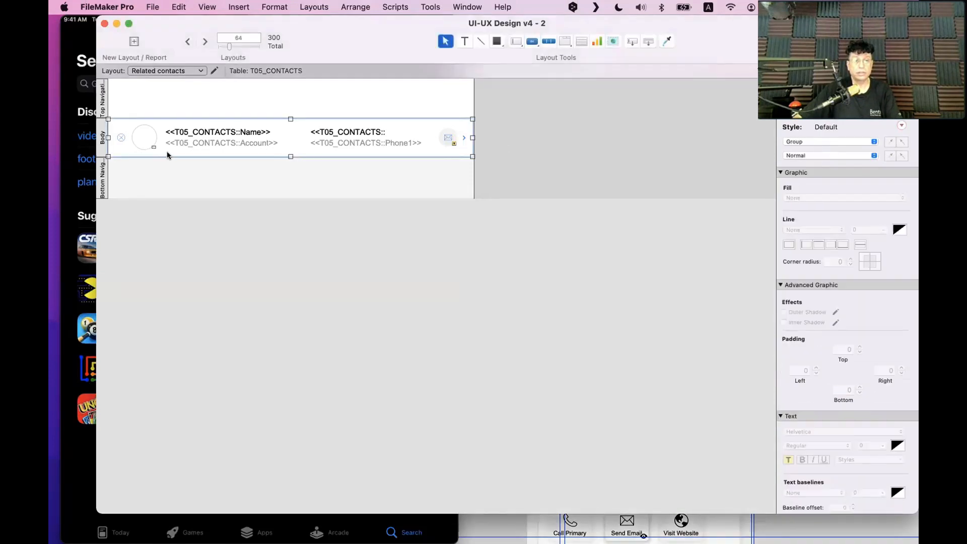
pyautogui.click(167, 152)
pyautogui.click(157, 168)
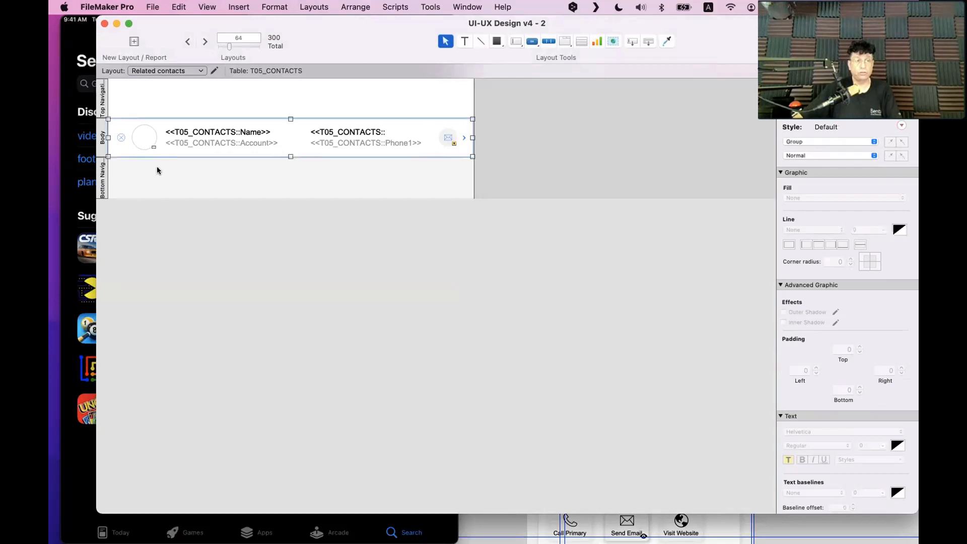
pyautogui.click(108, 138)
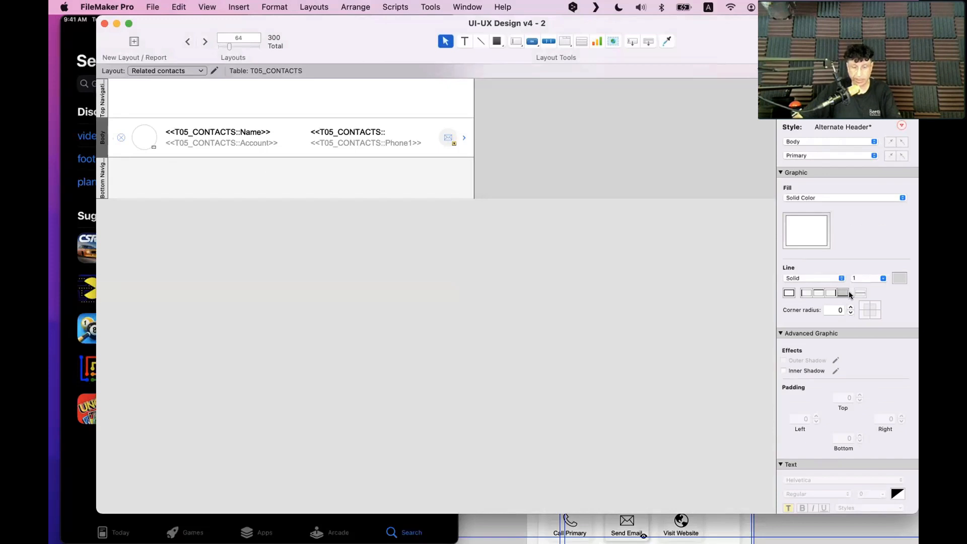
pyautogui.press('super+b')
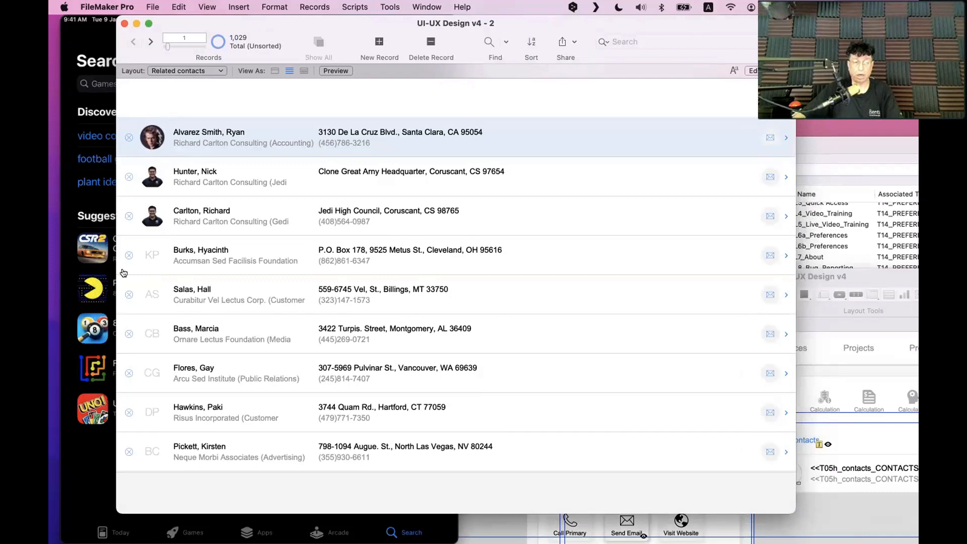
pyautogui.press('super+l')
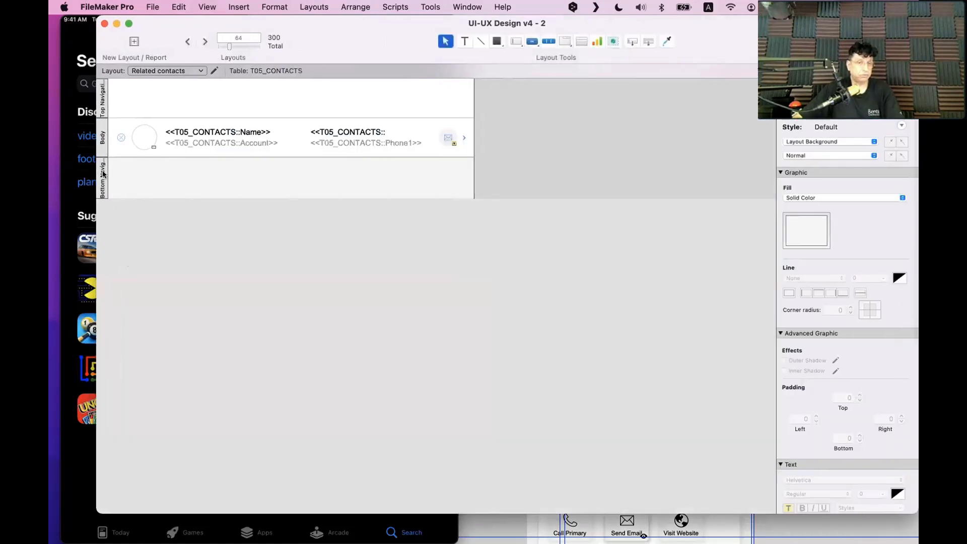
pyautogui.click(120, 151)
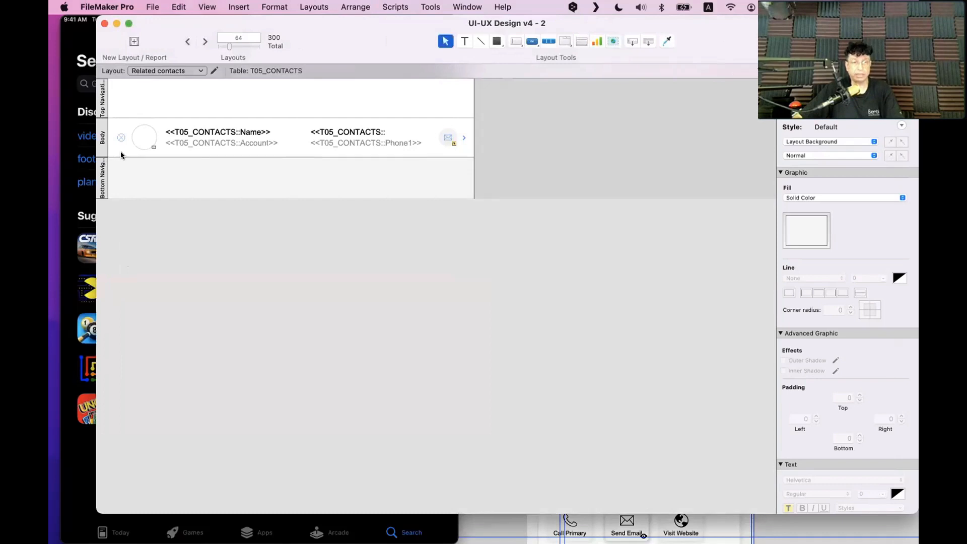
pyautogui.click(219, 282)
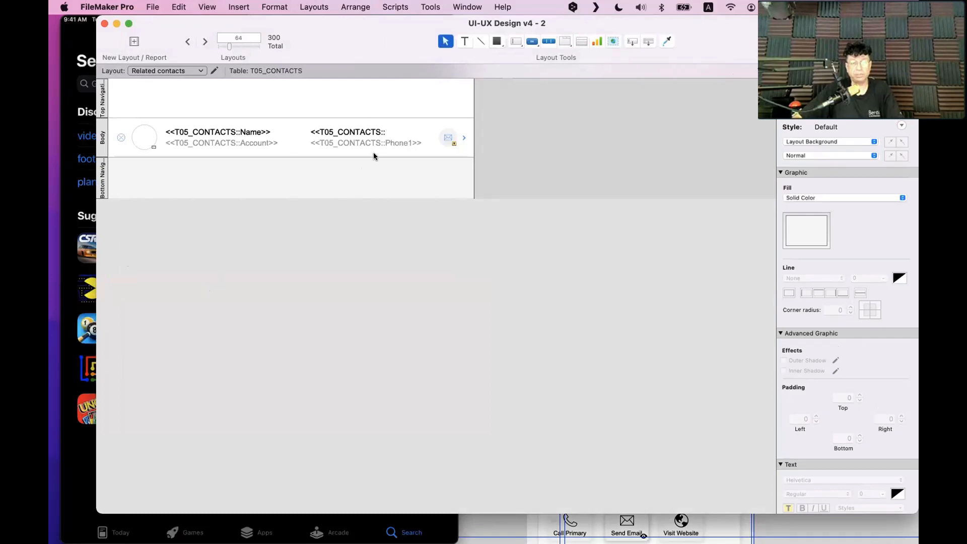
pyautogui.click(373, 152)
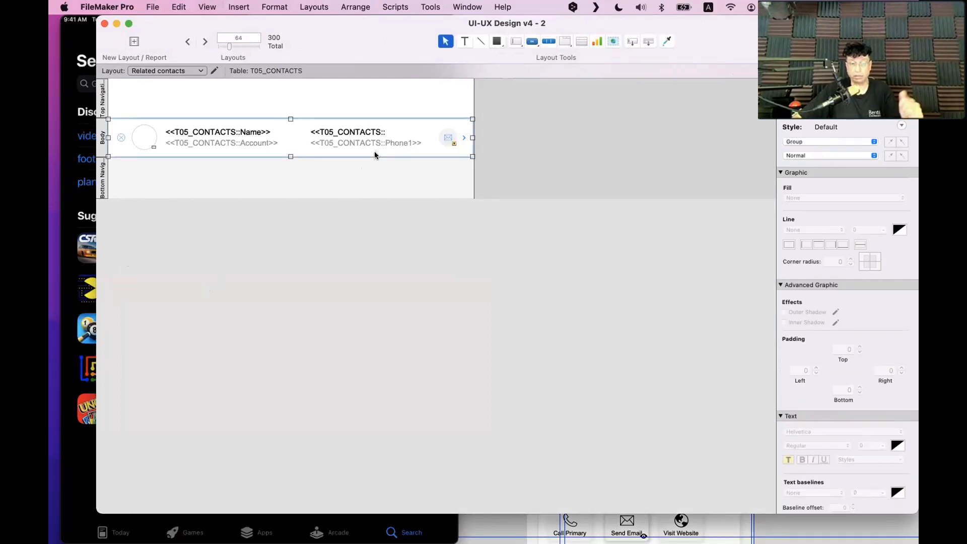
pyautogui.press('super+b')
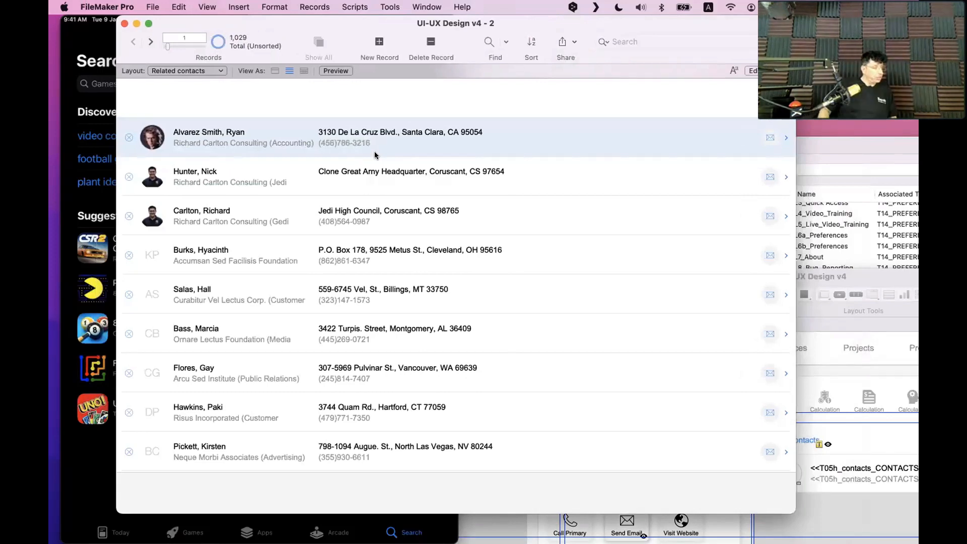
pyautogui.scroll(-6, 373, 237)
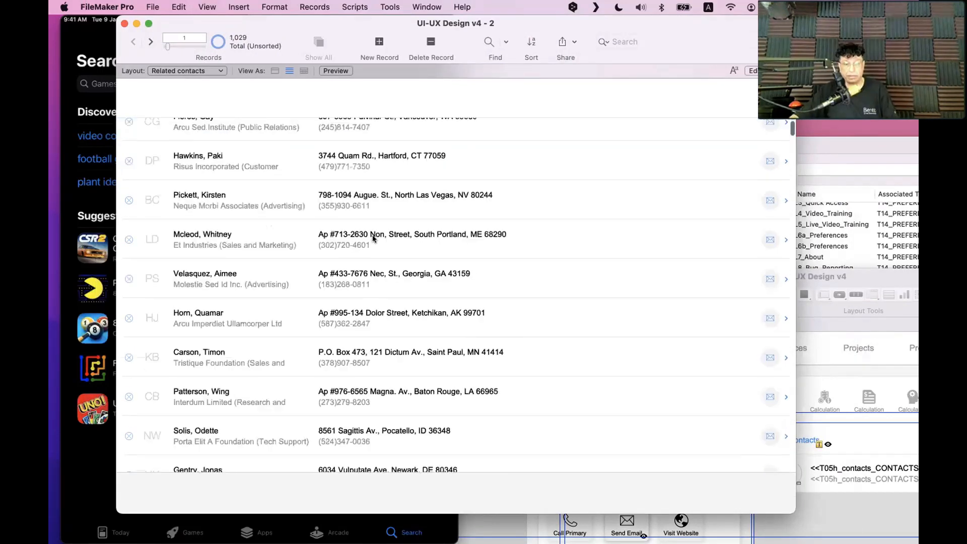
pyautogui.scroll(6, 374, 238)
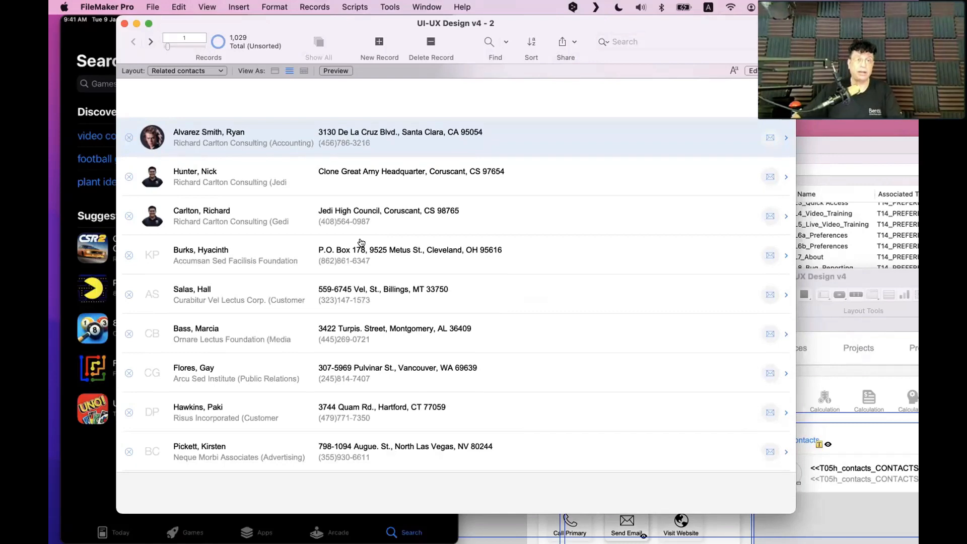
pyautogui.press('super+l')
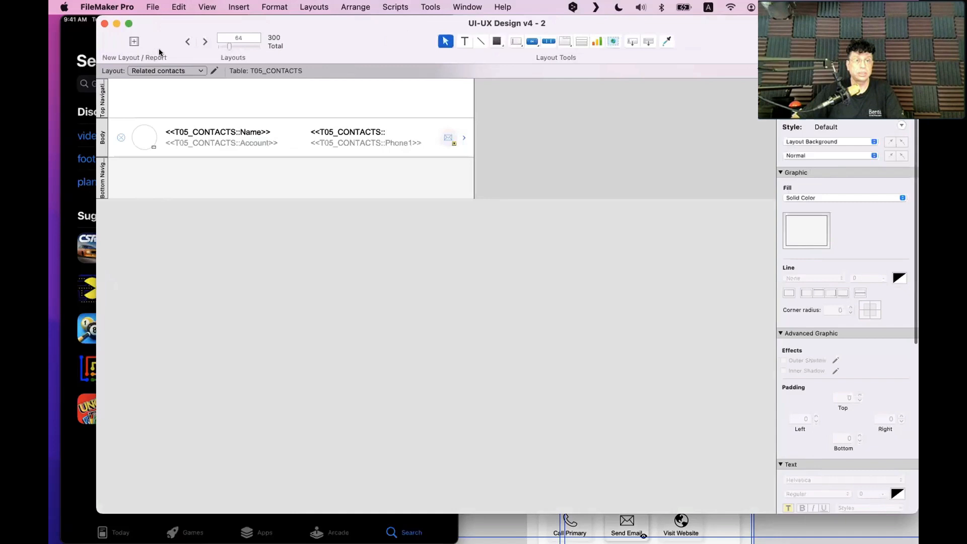
# On the previous layout, set the navigation bar's Home segment to a Single Step action
pyautogui.click(187, 41)
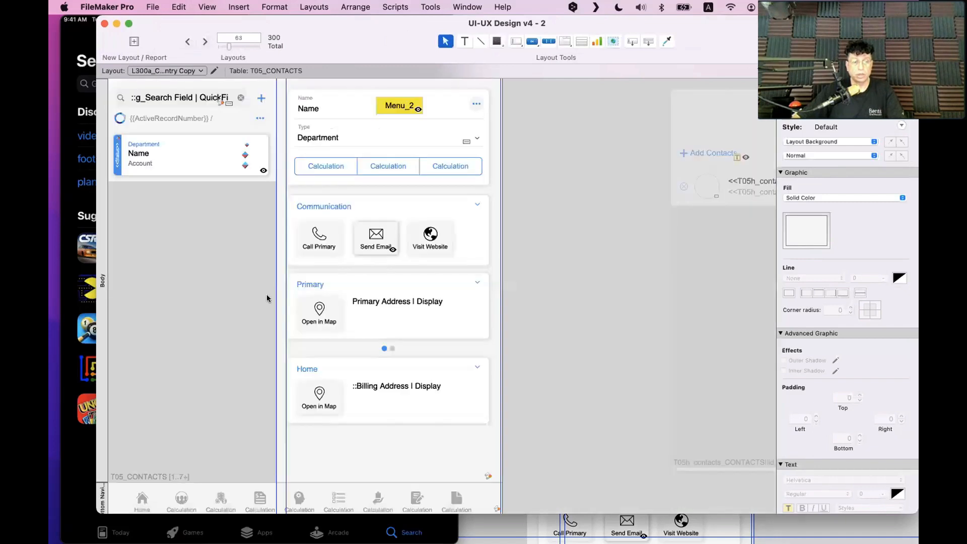
pyautogui.click(142, 496)
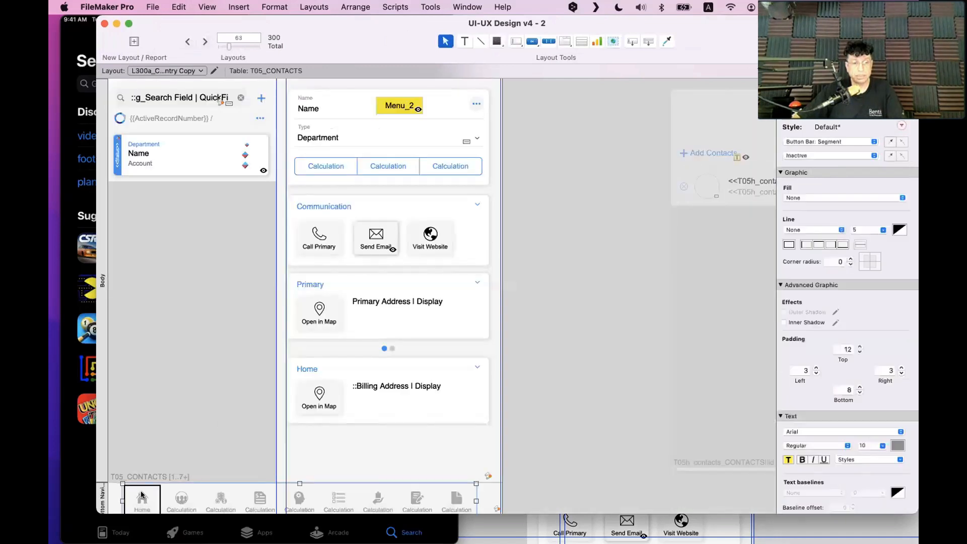
pyautogui.doubleClick(148, 496)
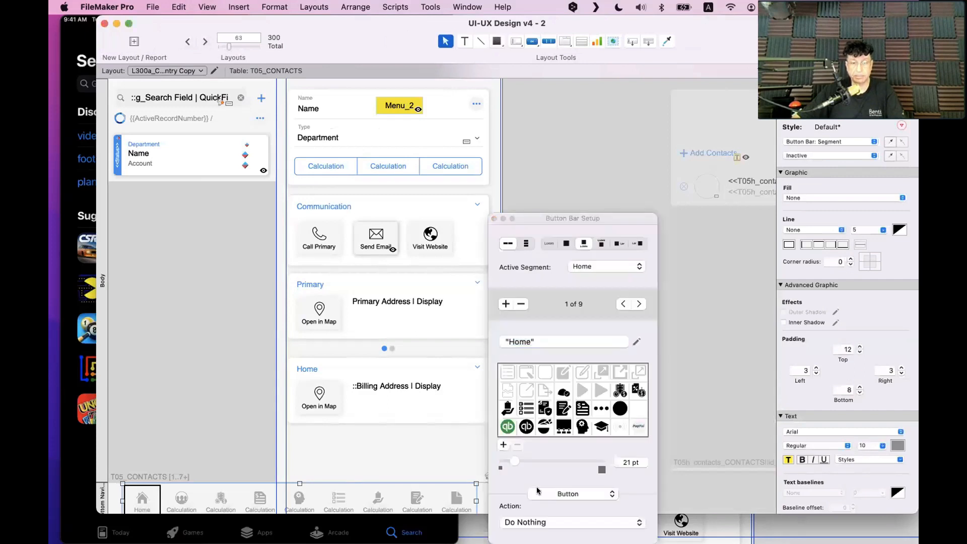
pyautogui.click(544, 521)
pyautogui.click(535, 491)
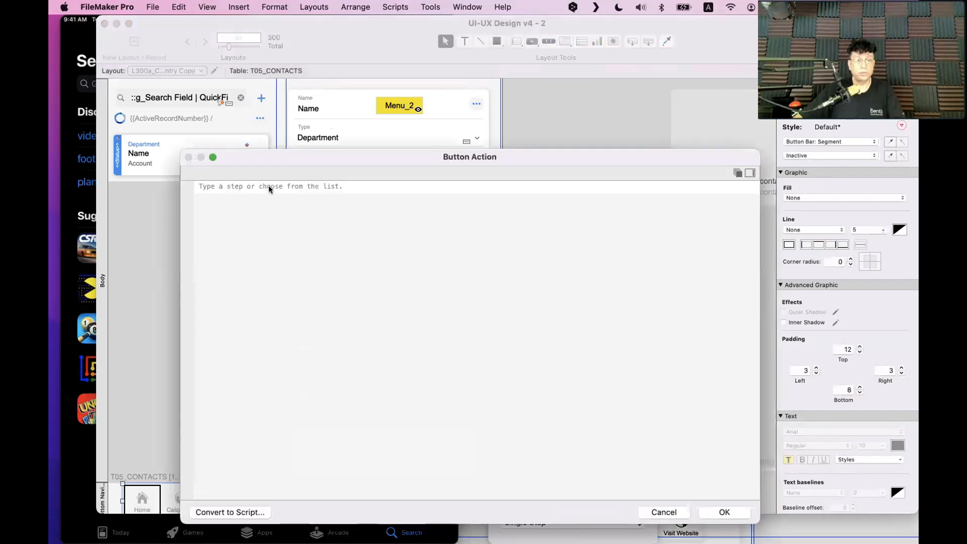
# Make Home's step Go to Layout "L300a_CONTACTS_Data_Entry Copy" and confirm it
pyautogui.click(270, 189)
pyautogui.write('go l')
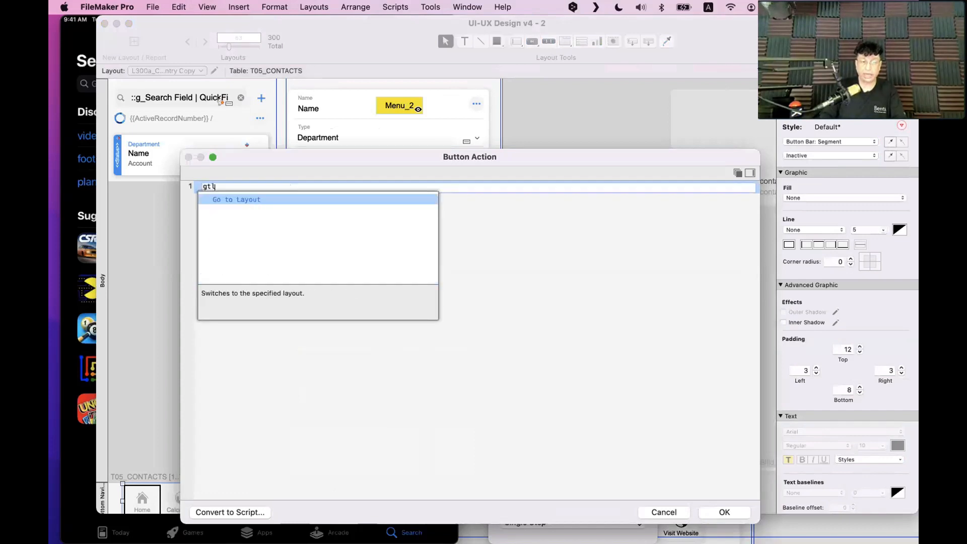
pyautogui.press('Return')
pyautogui.click(281, 206)
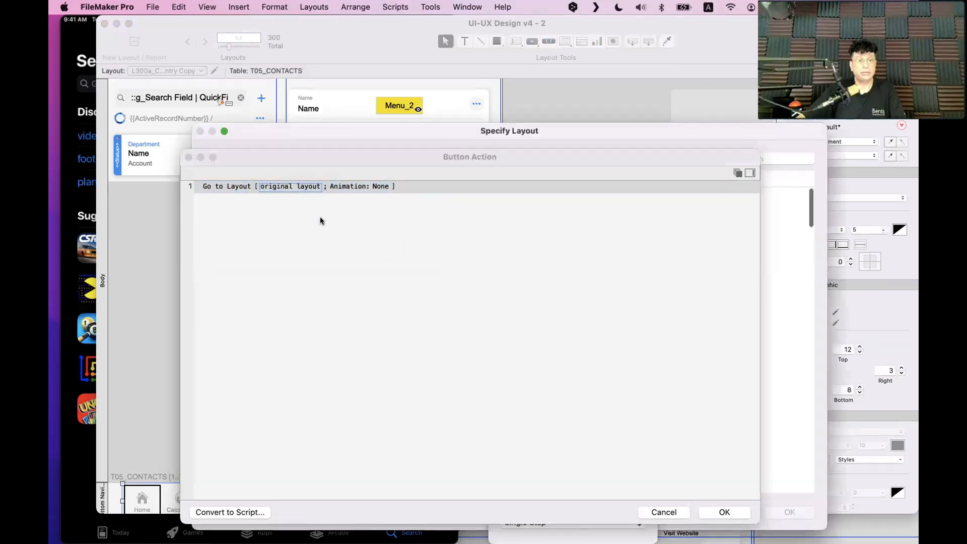
pyautogui.press('Tab')
pyautogui.write('l3')
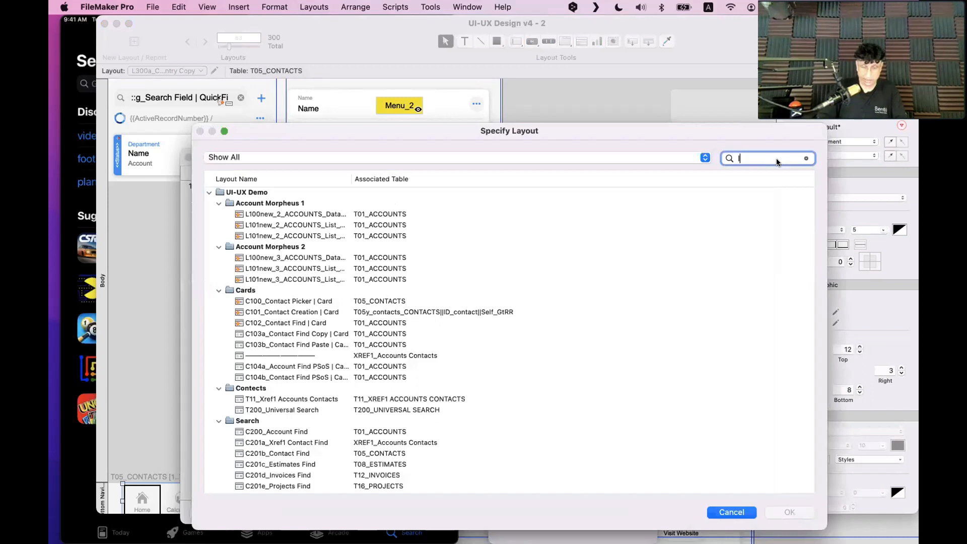
pyautogui.write('00a')
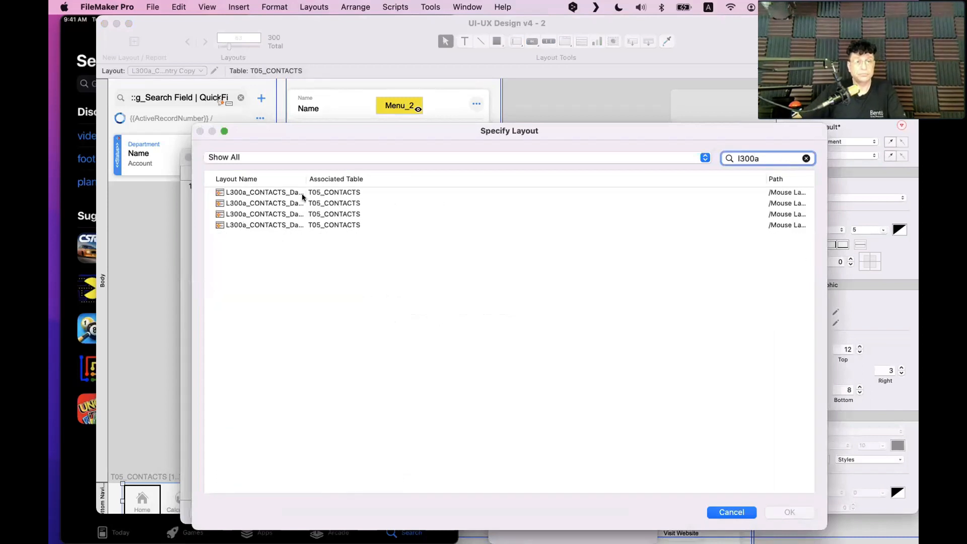
pyautogui.moveTo(302, 174); pyautogui.dragTo(434, 177)
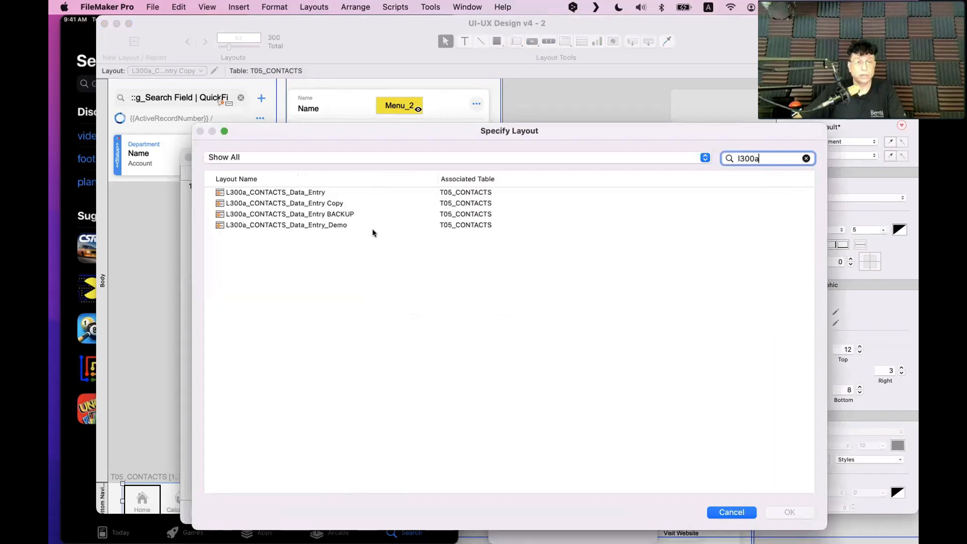
pyautogui.click(334, 207)
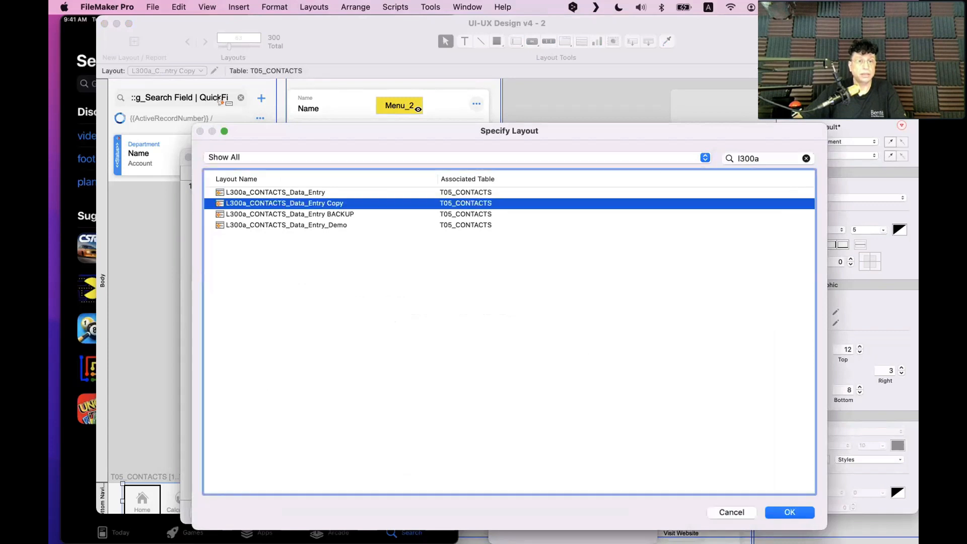
pyautogui.click(771, 518)
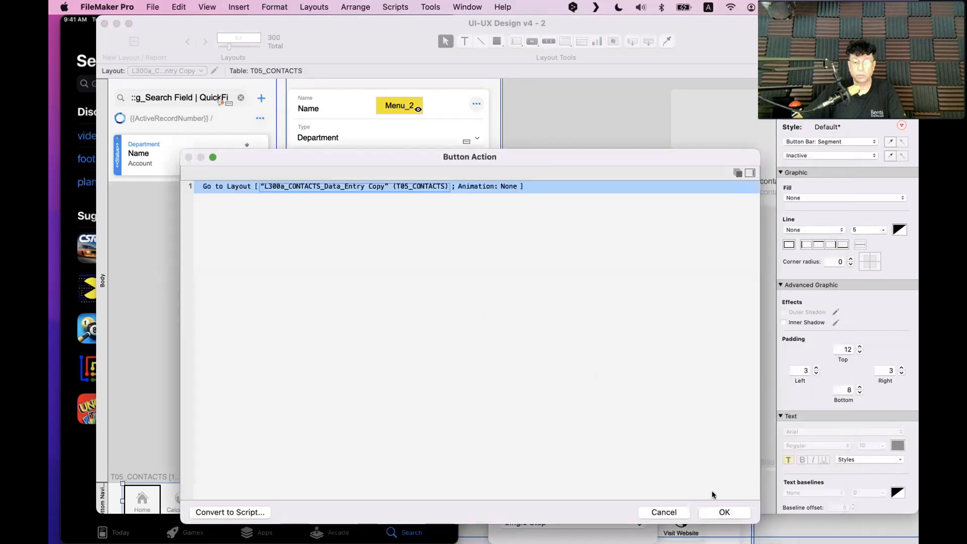
pyautogui.click(723, 511)
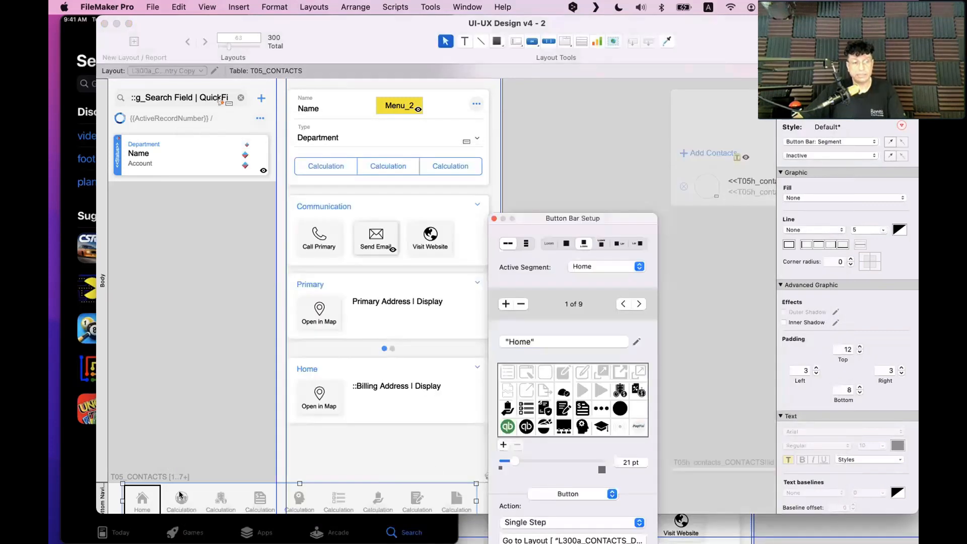
pyautogui.click(181, 498)
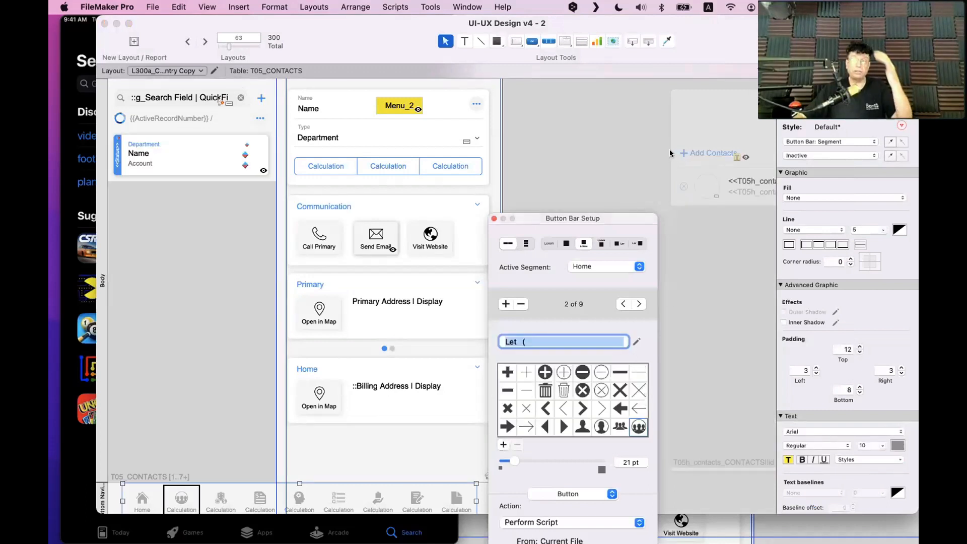
pyautogui.hscroll(4, 670, 152)
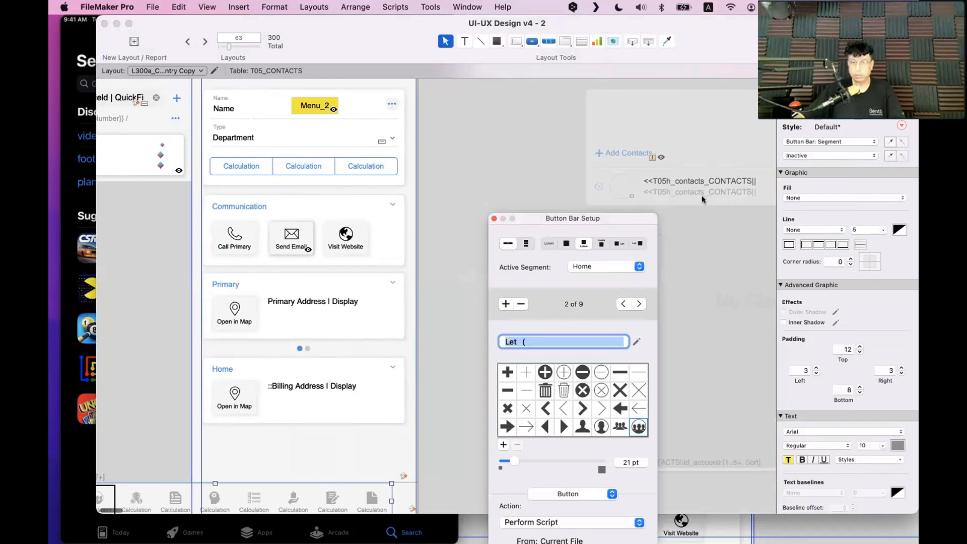
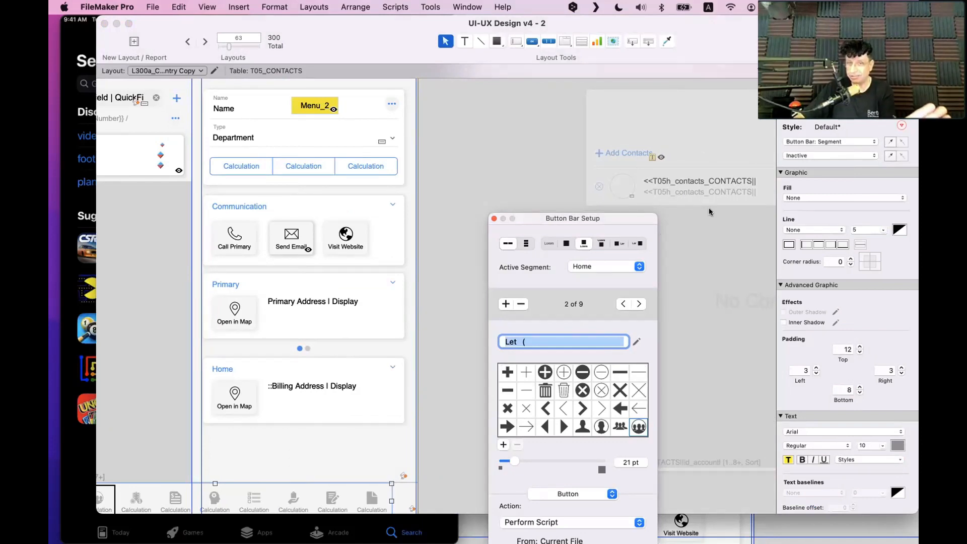
# Switch the Home segment's action to Single Step and select its existing Perform Script step
pyautogui.moveTo(564, 221); pyautogui.dragTo(432, 87)
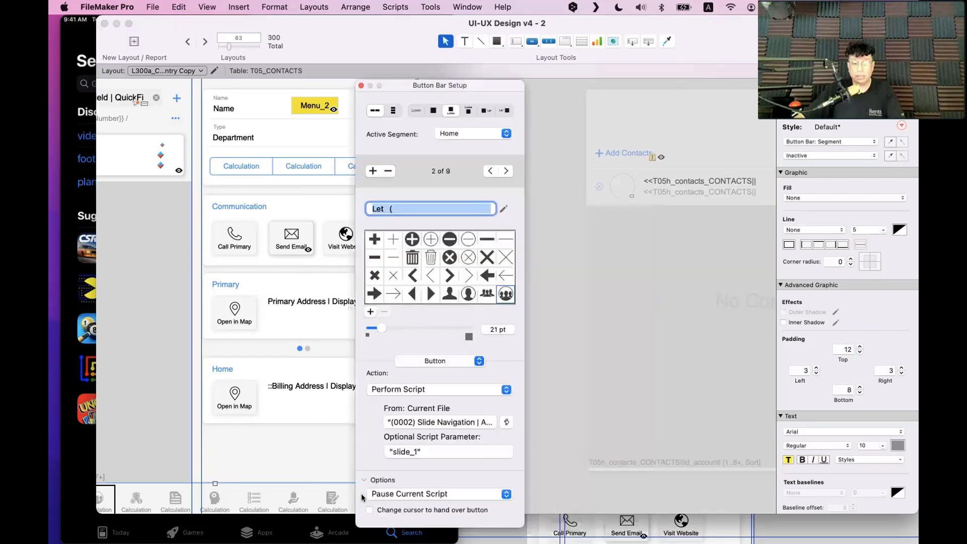
pyautogui.click(460, 389)
pyautogui.click(460, 376)
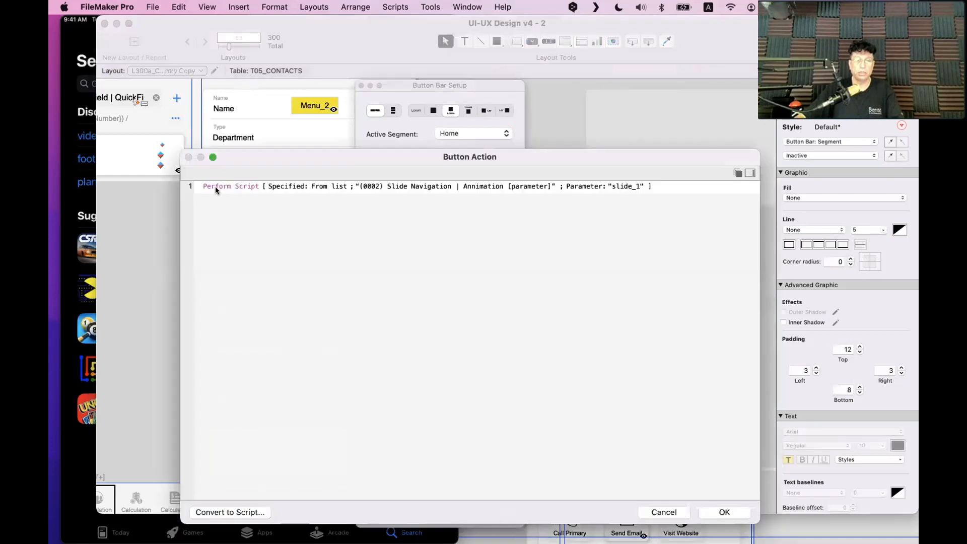
pyautogui.click(212, 189)
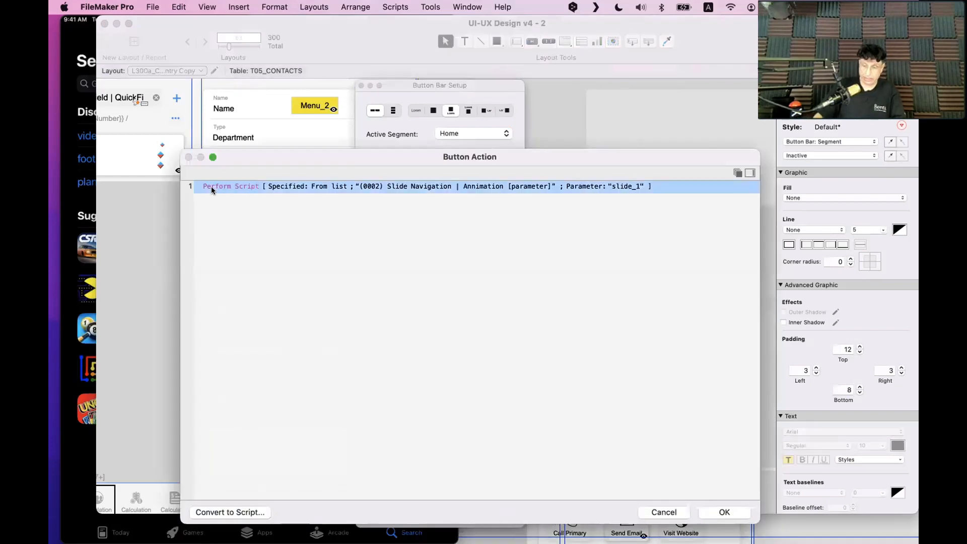
# Replace the Perform Script step with Go to Related Record, using the gtrr filter
pyautogui.press('BackSpace')
pyautogui.write('gtrr')
pyautogui.press('Down')
pyautogui.press('Return')
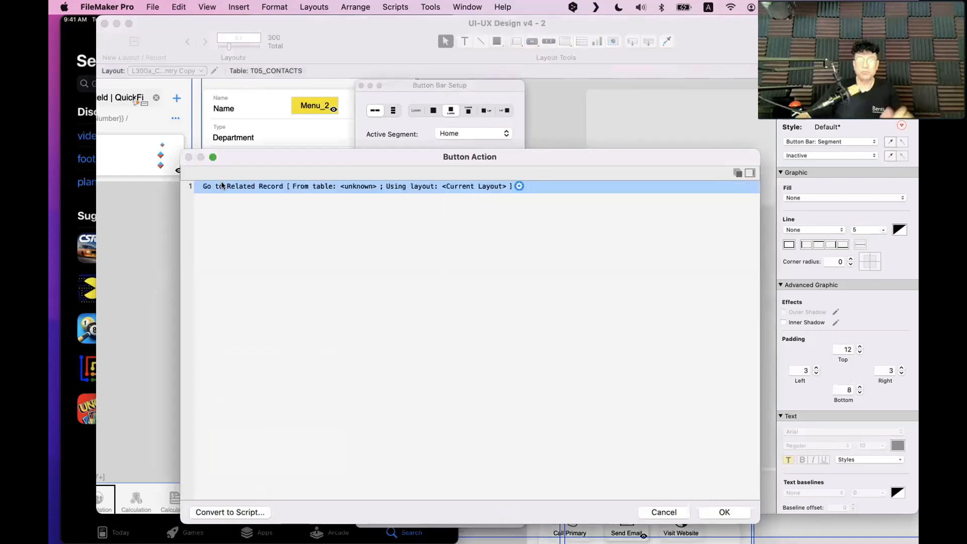
pyautogui.moveTo(436, 153); pyautogui.dragTo(468, 280)
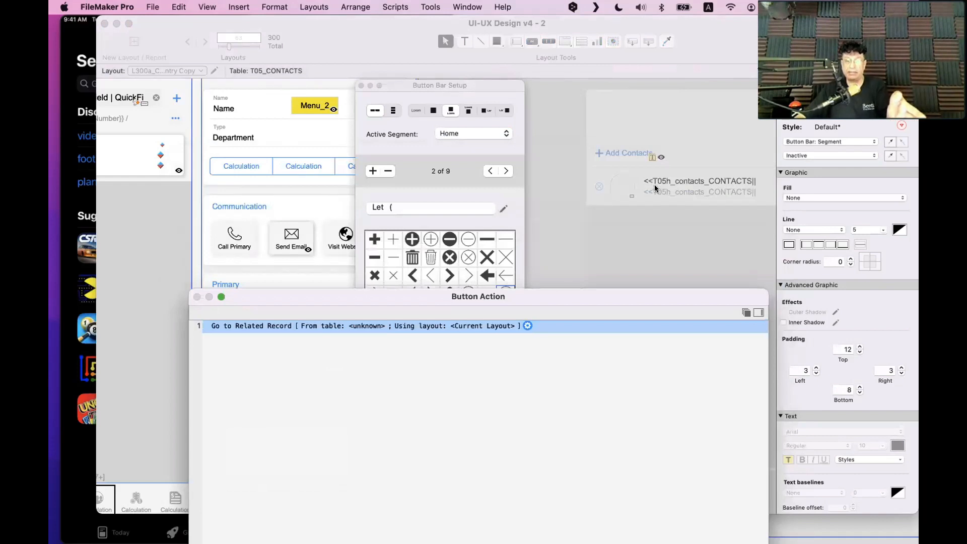
pyautogui.moveTo(522, 294); pyautogui.dragTo(531, 145)
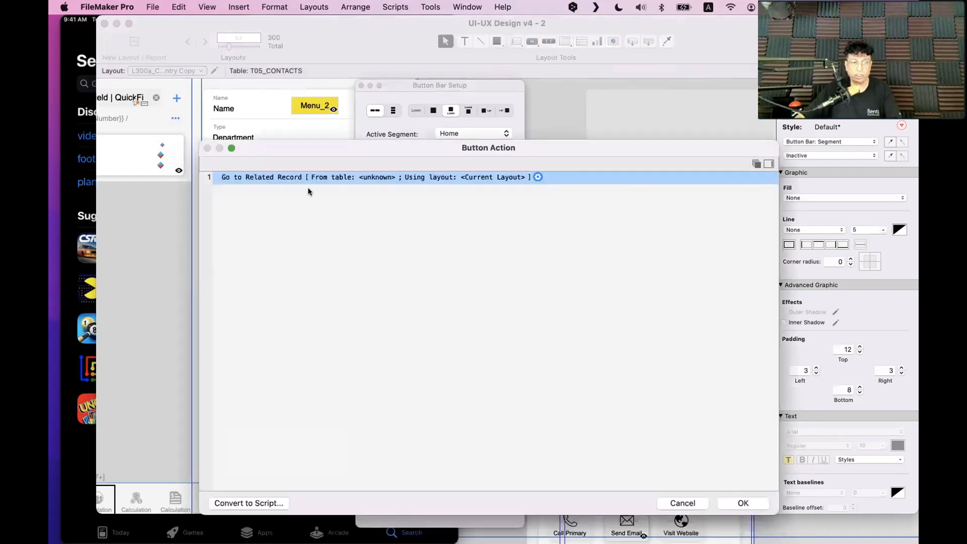
# Point Go to Related Record at T05h_contacts_CONTACTS||id_account with the Related contacts layout
pyautogui.doubleClick(297, 178)
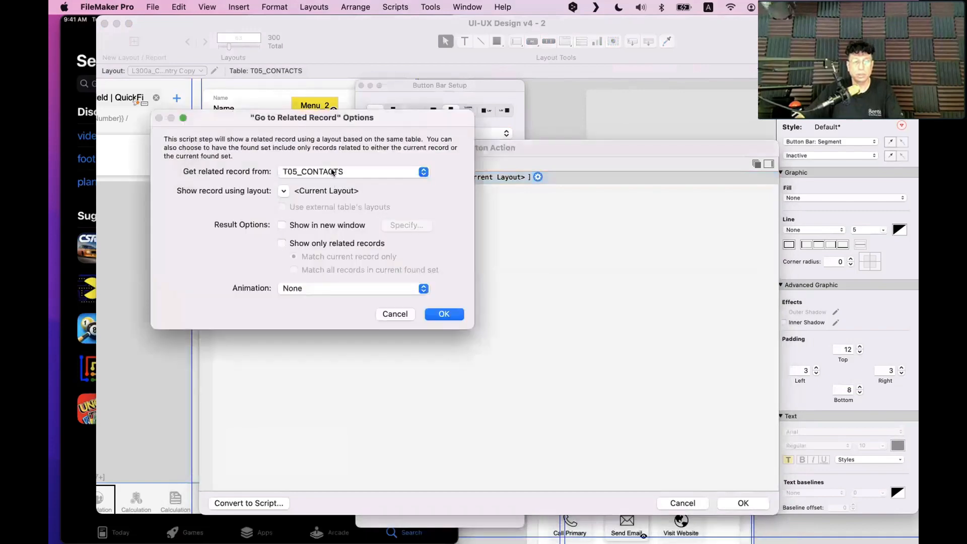
pyautogui.click(333, 172)
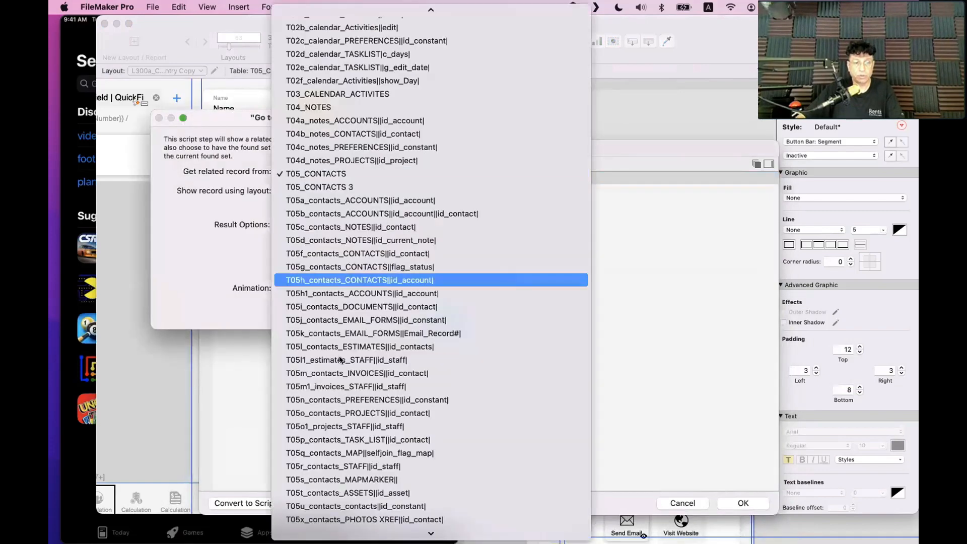
pyautogui.click(319, 281)
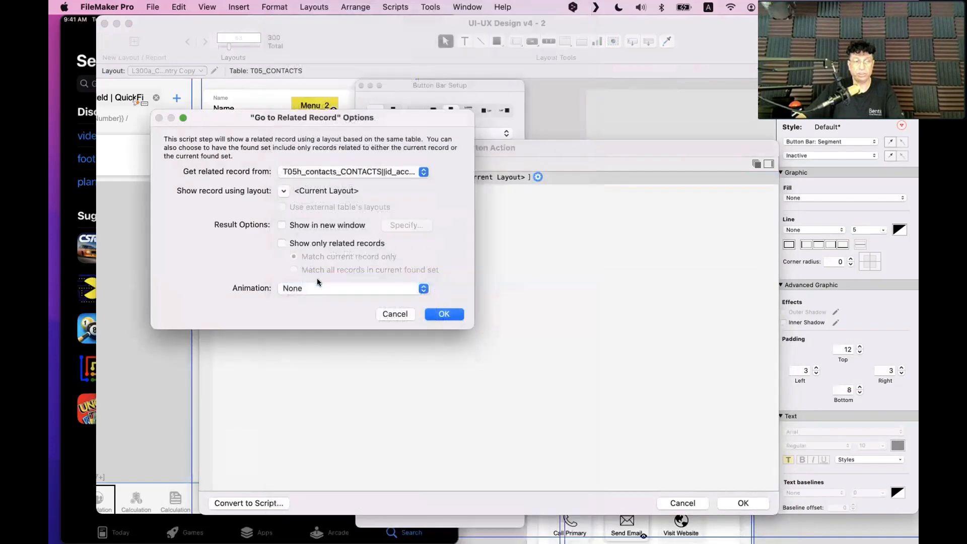
pyautogui.click(279, 192)
pyautogui.click(302, 225)
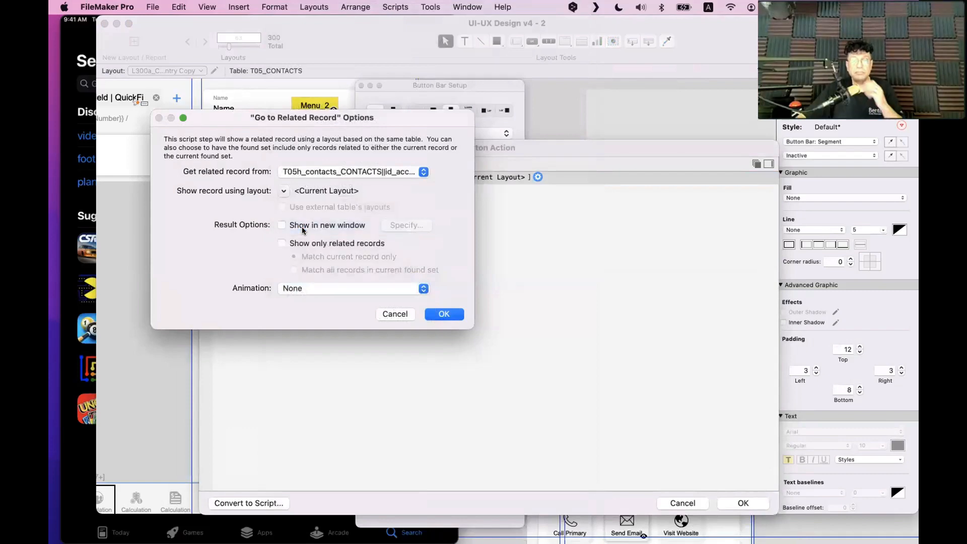
pyautogui.scroll(-10, 362, 289)
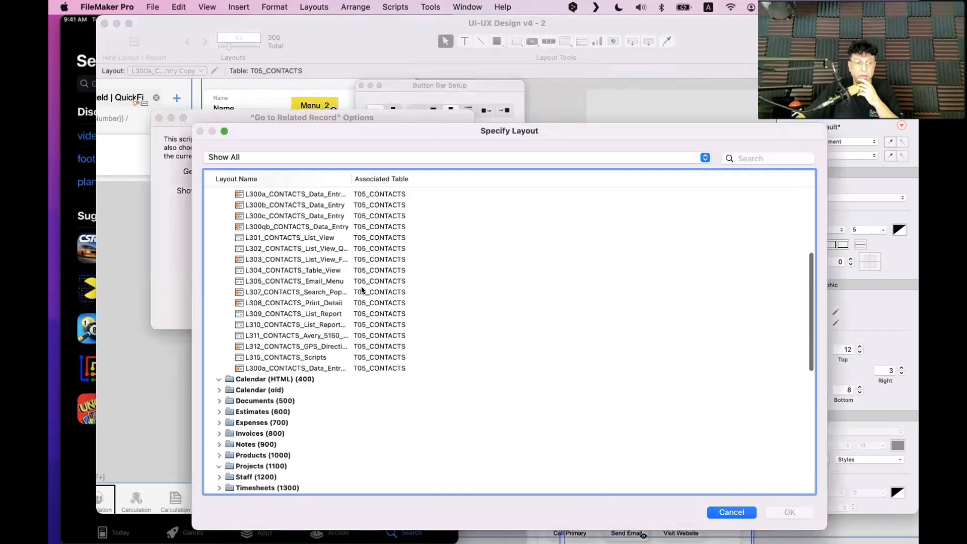
pyautogui.scroll(5, 362, 290)
pyautogui.click(313, 269)
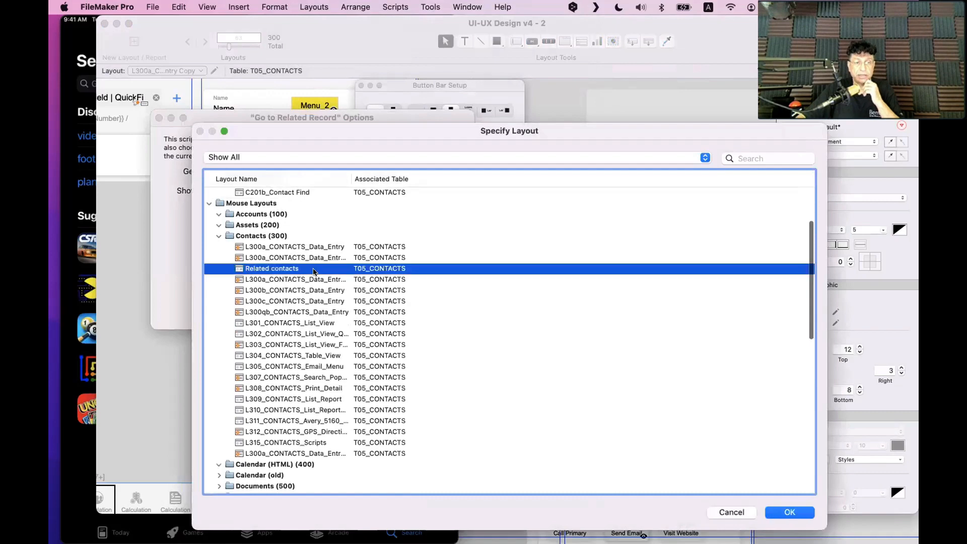
pyautogui.doubleClick(316, 269)
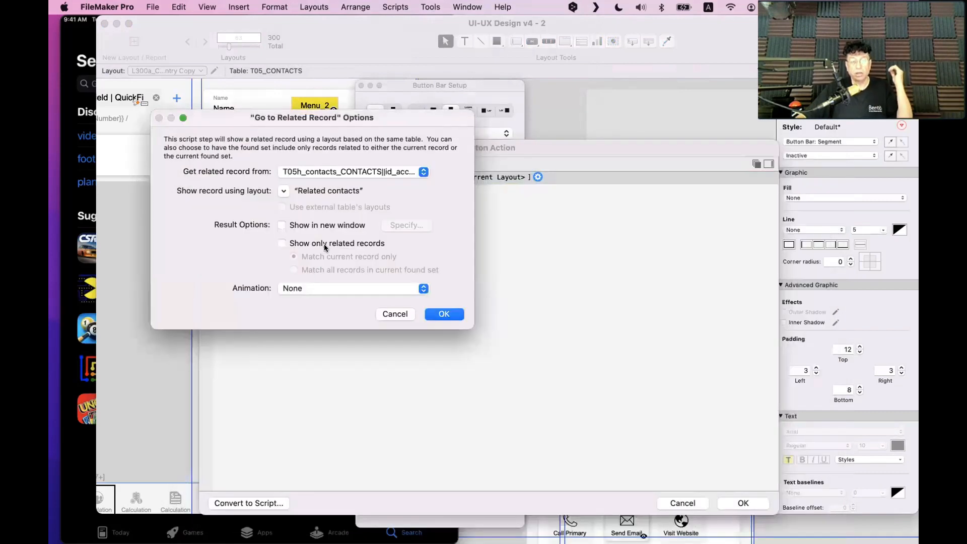
# Enable Show only related records and confirm both dialogs
pyautogui.click(324, 244)
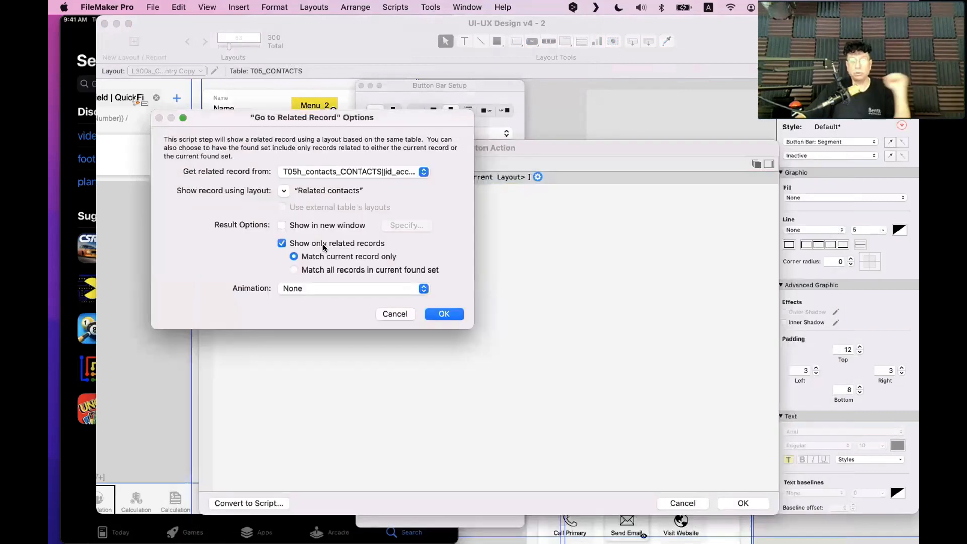
pyautogui.click(444, 314)
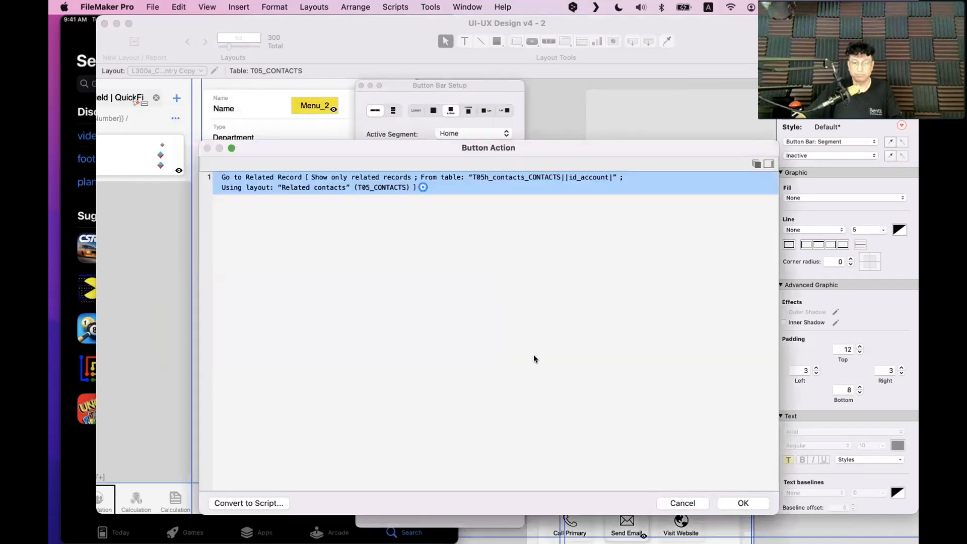
pyautogui.click(747, 503)
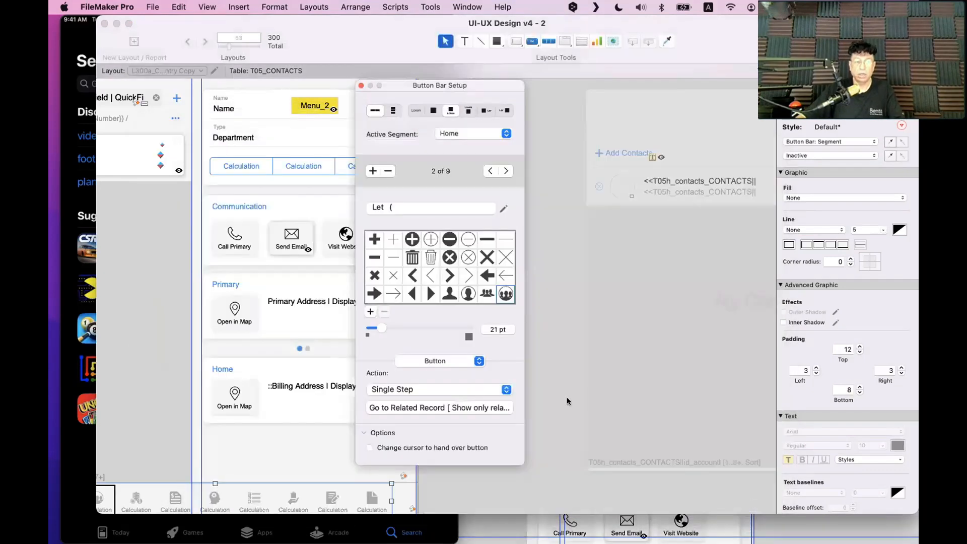
pyautogui.scroll(-1, 211, 356)
# Close Button Bar Setup and clear the button bar selection on the layout
pyautogui.moveTo(309, 48); pyautogui.dragTo(358, 48)
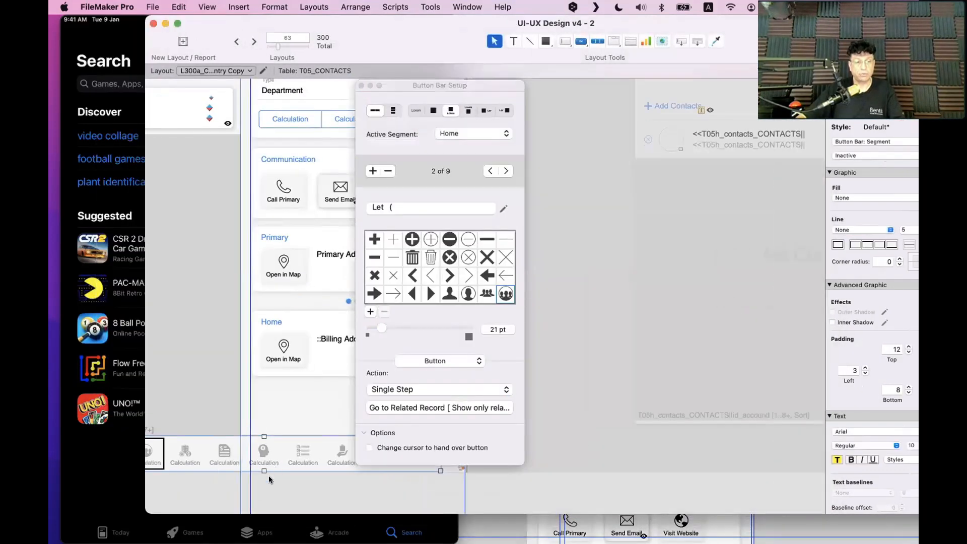
pyautogui.click(212, 476)
pyautogui.hscroll(-4, 190, 456)
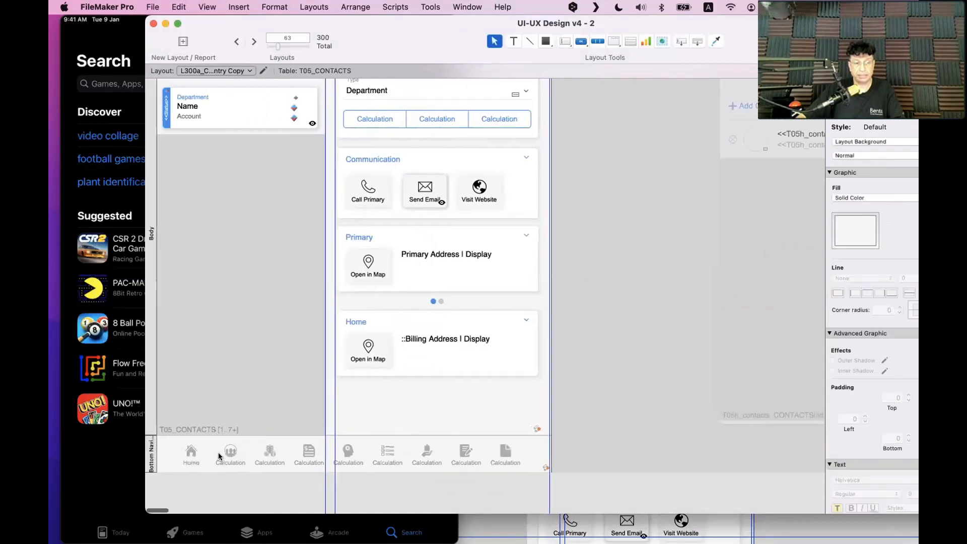
pyautogui.click(218, 457)
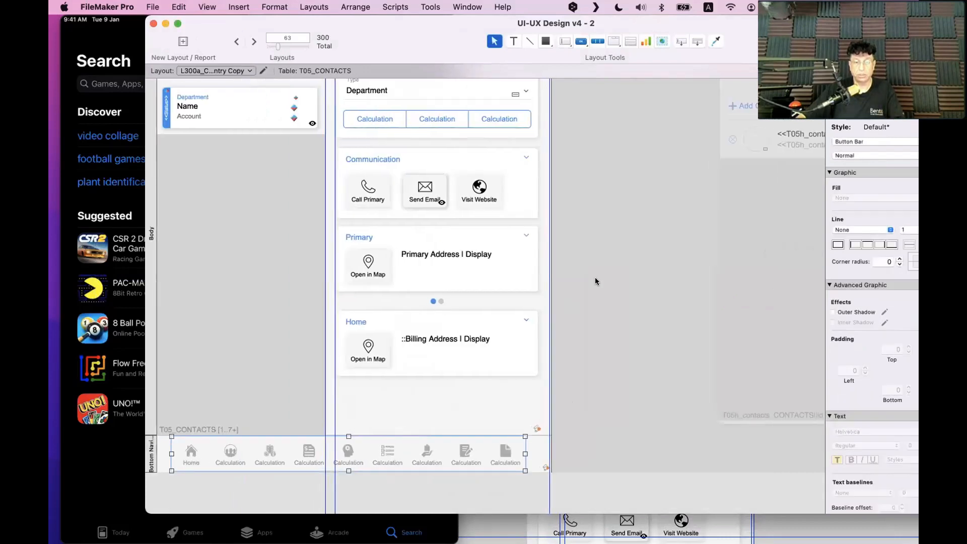
pyautogui.click(611, 275)
# Rearrange the windows, open a new window, and advance it to the Related contacts layout
pyautogui.moveTo(409, 47); pyautogui.dragTo(306, 287)
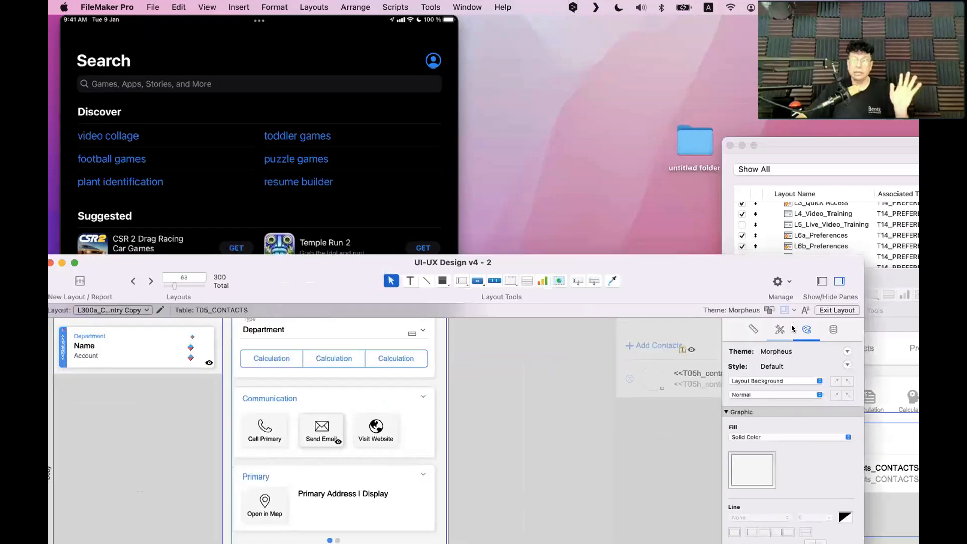
pyautogui.moveTo(873, 279); pyautogui.dragTo(850, 155)
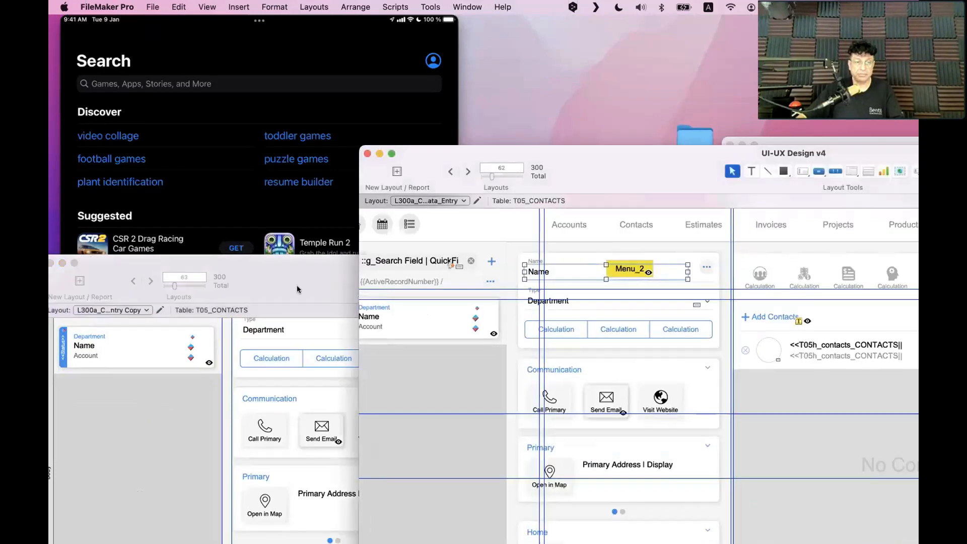
pyautogui.moveTo(299, 288); pyautogui.dragTo(322, 43)
pyautogui.click(456, 9)
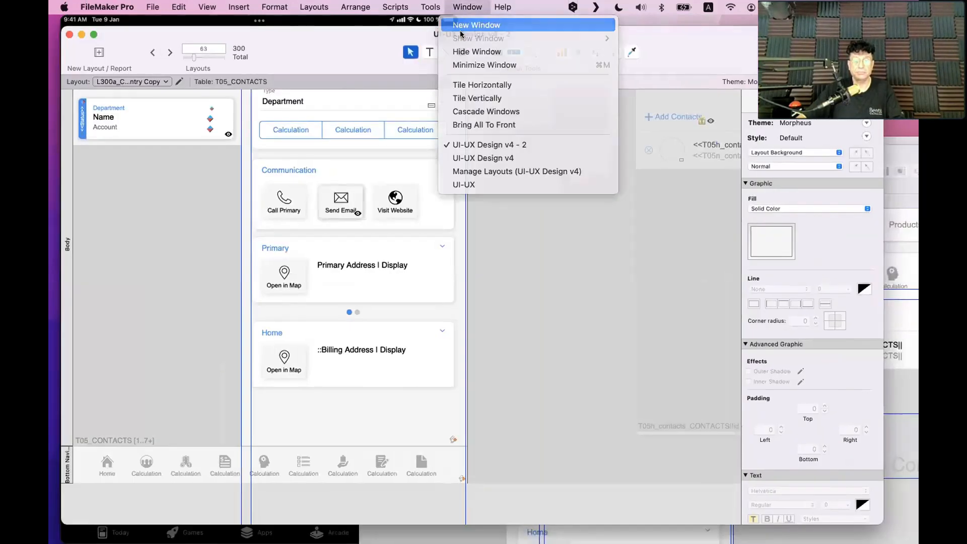
pyautogui.click(459, 28)
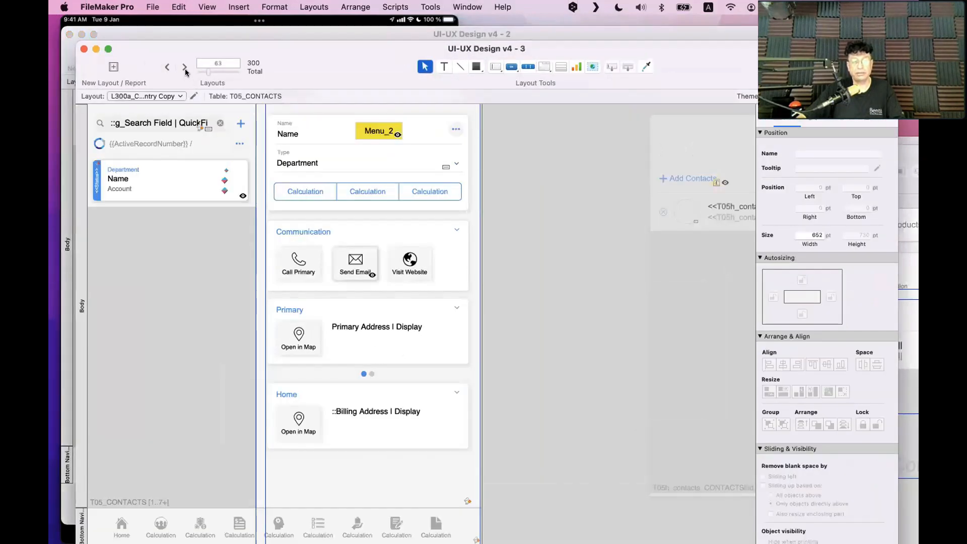
pyautogui.click(185, 66)
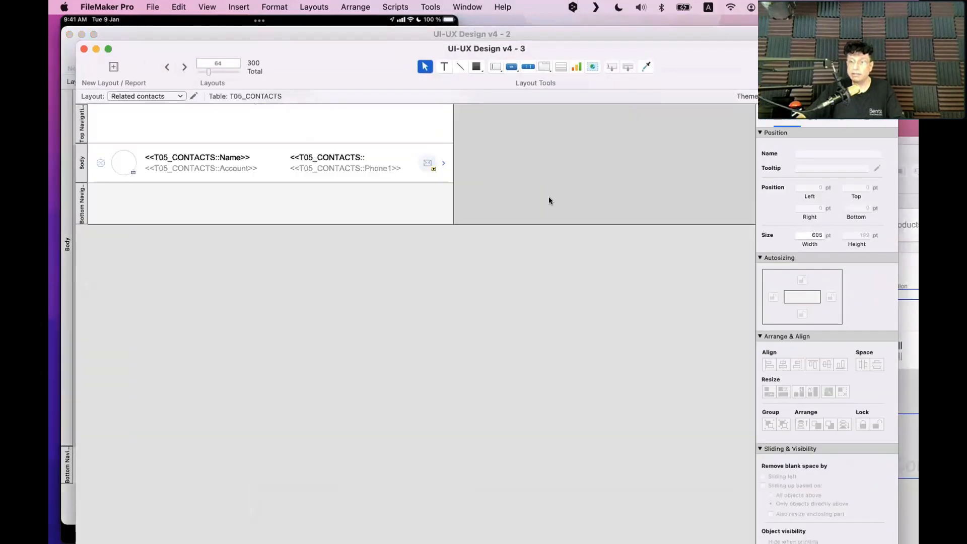
# Arrange the design windows and set the Related contacts layout width to 652 pt
pyautogui.moveTo(375, 65); pyautogui.dragTo(494, 369)
pyautogui.click(505, 169)
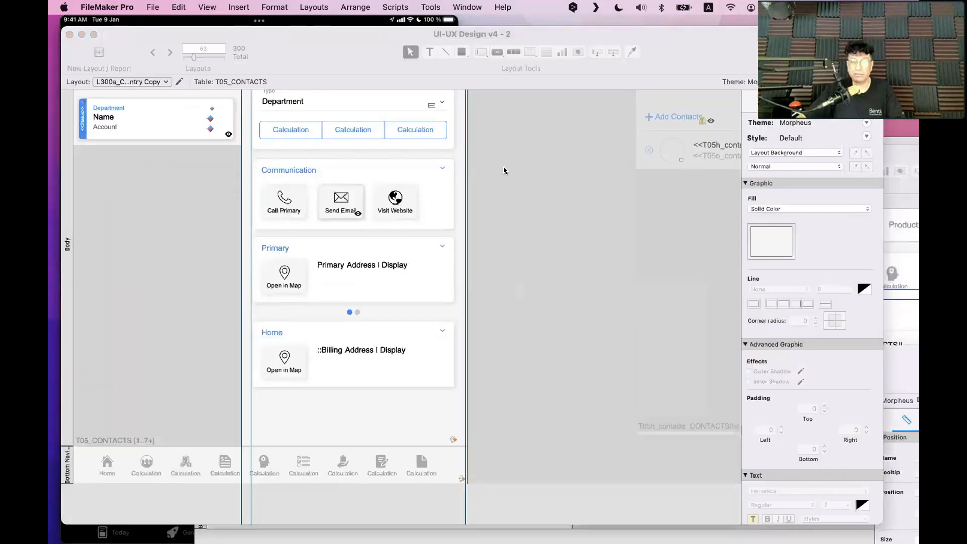
pyautogui.click(773, 101)
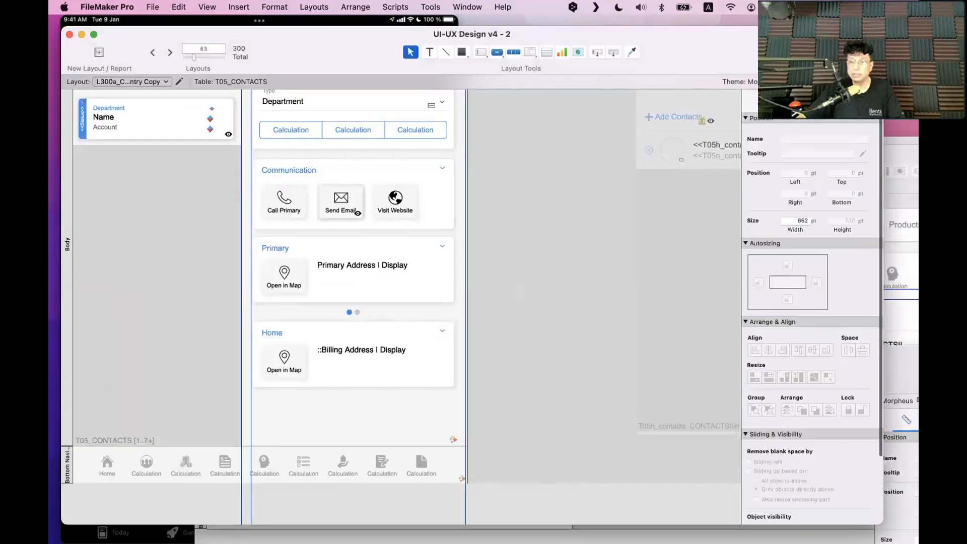
pyautogui.click(897, 327)
pyautogui.click(583, 74)
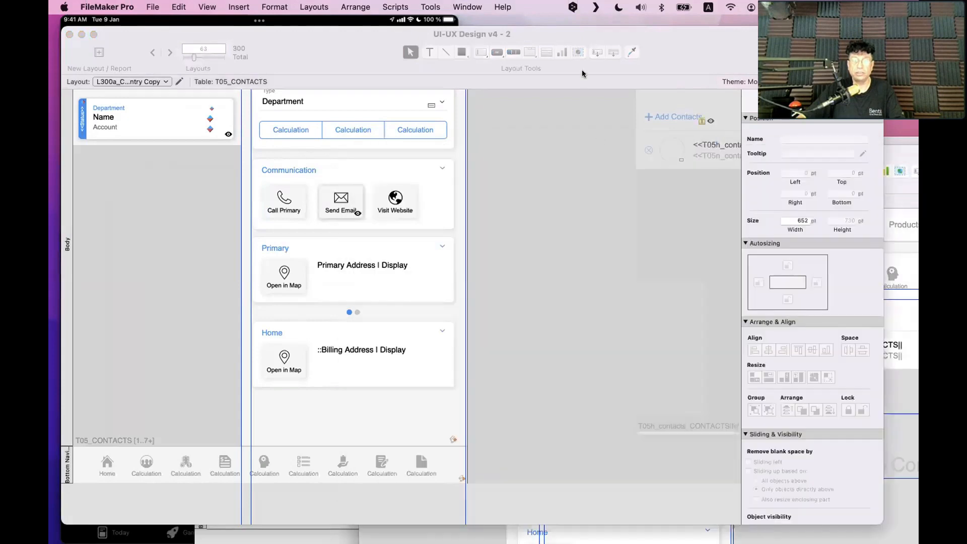
pyautogui.moveTo(678, 52); pyautogui.dragTo(674, 281)
pyautogui.moveTo(615, 156); pyautogui.dragTo(919, 208)
pyautogui.moveTo(509, 259); pyautogui.dragTo(461, 447)
pyautogui.moveTo(430, 375); pyautogui.dragTo(370, 163)
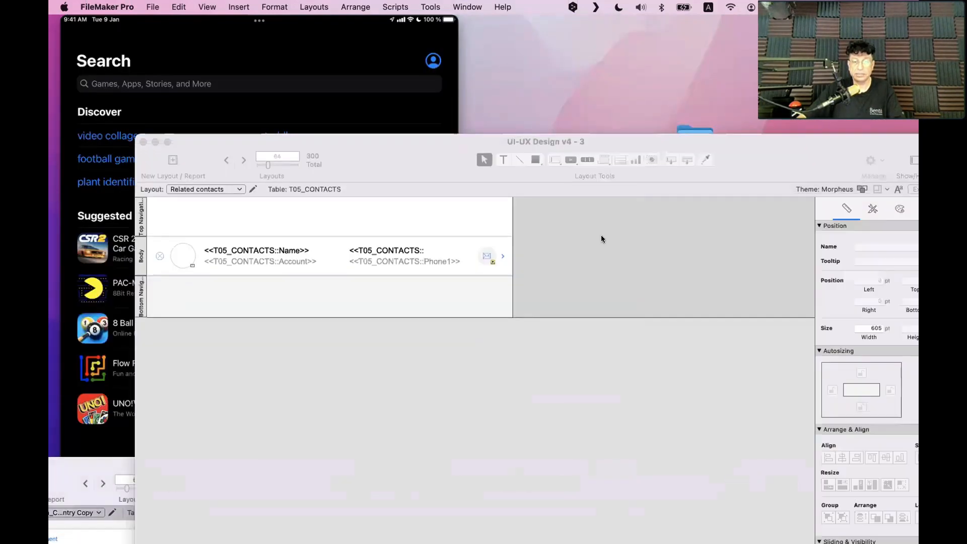
pyautogui.click(858, 327)
pyautogui.write('652')
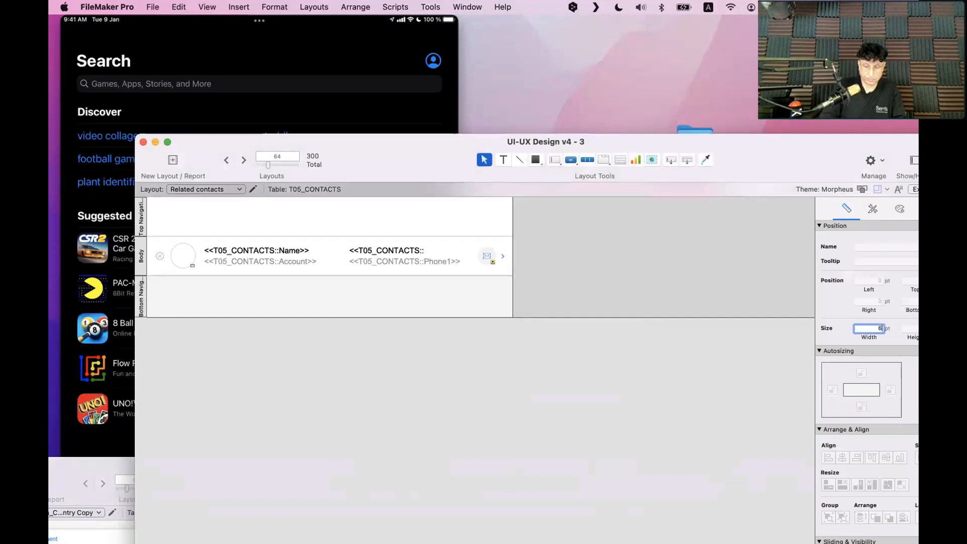
pyautogui.press('Return')
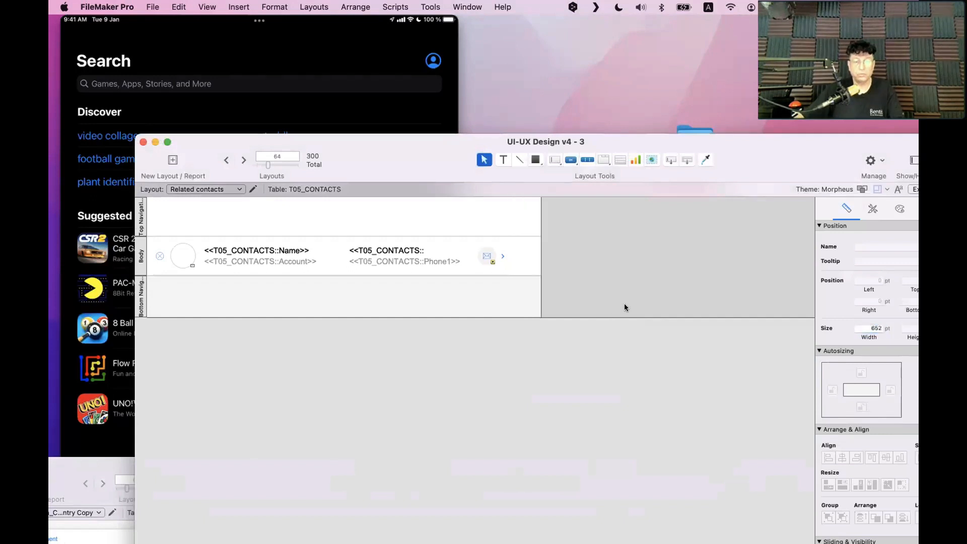
# Shift the contact row portal 24 pt right and select the Bottom Navigation part
pyautogui.moveTo(628, 306); pyautogui.dragTo(169, 222)
pyautogui.moveTo(308, 252); pyautogui.dragTo(323, 253)
pyautogui.click(383, 306)
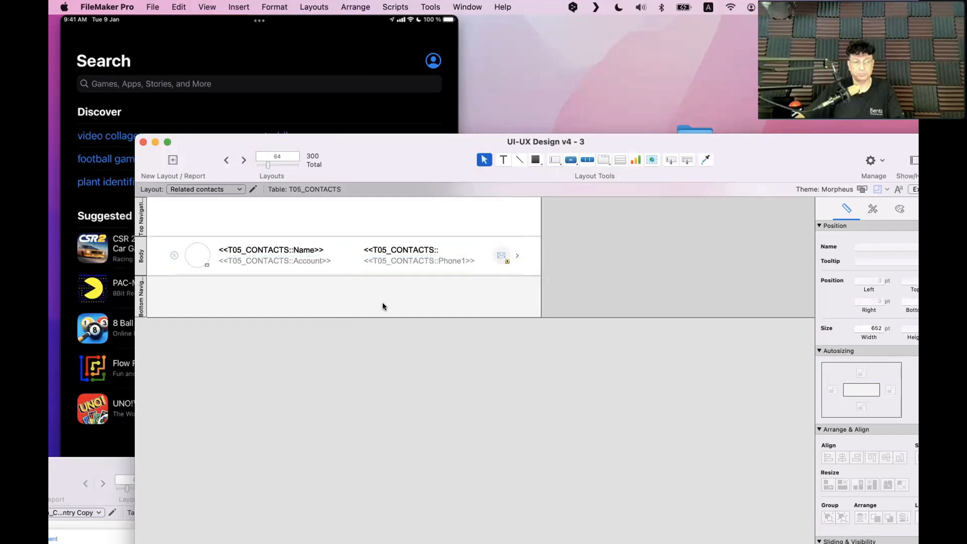
pyautogui.moveTo(356, 137); pyautogui.dragTo(534, 87)
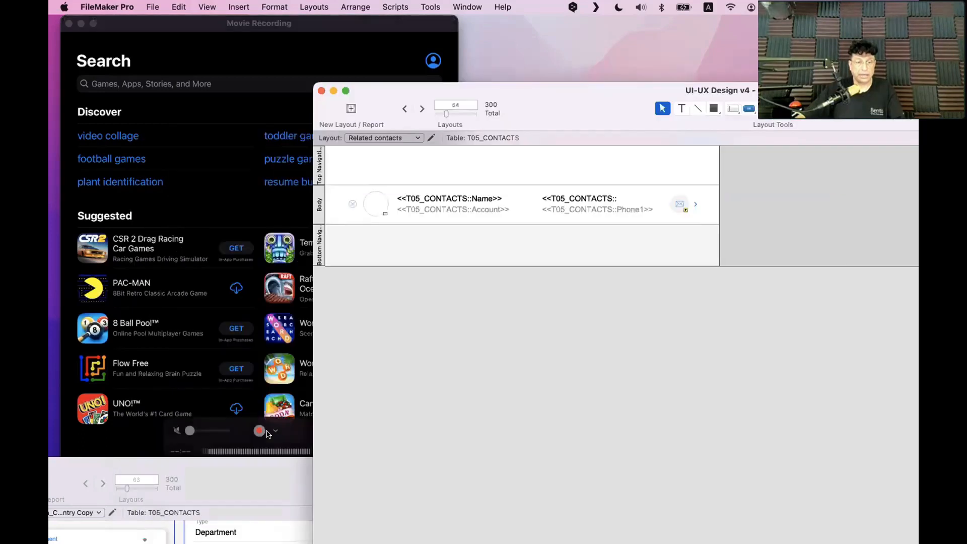
pyautogui.moveTo(378, 404); pyautogui.dragTo(379, 140)
pyautogui.scroll(-5, 391, 365)
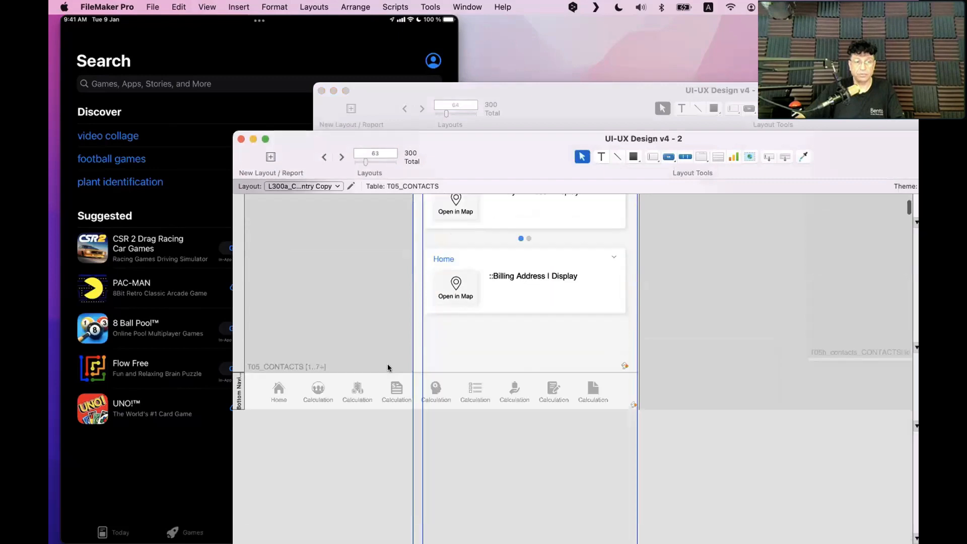
pyautogui.click(238, 352)
# Set the contact row height to 62 pt in the Inspector
pyautogui.moveTo(547, 189); pyautogui.dragTo(214, 230)
pyautogui.click(761, 303)
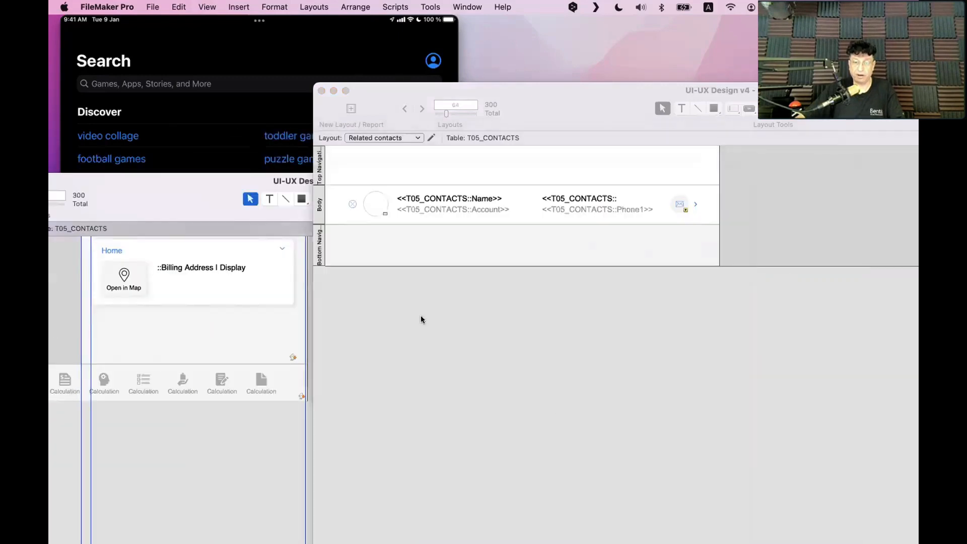
pyautogui.moveTo(536, 113); pyautogui.dragTo(176, 95)
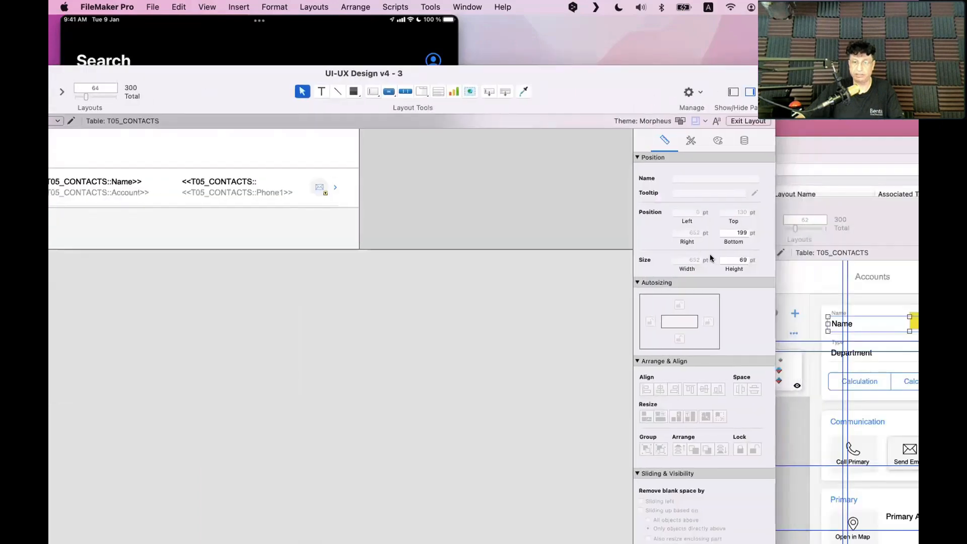
pyautogui.doubleClick(721, 259)
pyautogui.write('62')
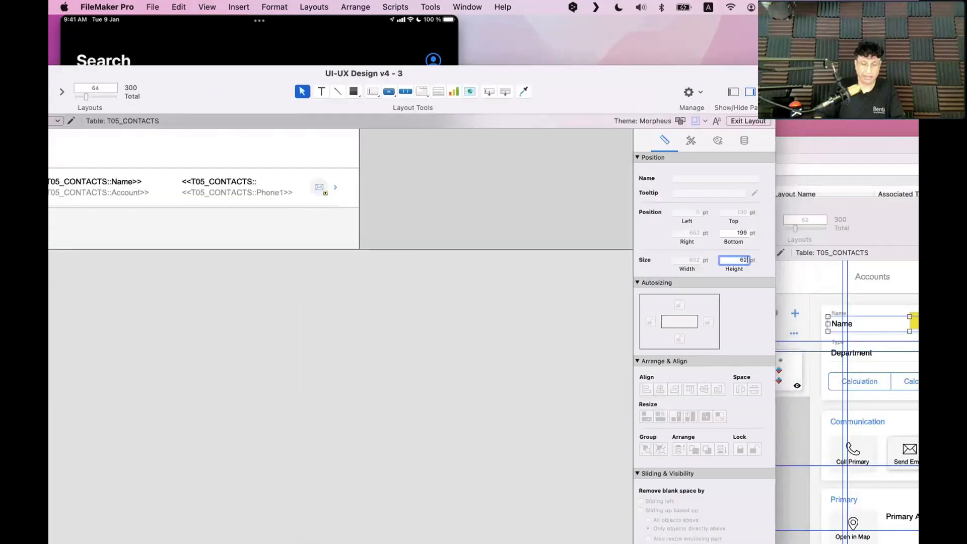
pyautogui.press('Return')
pyautogui.moveTo(244, 81); pyautogui.dragTo(516, 72)
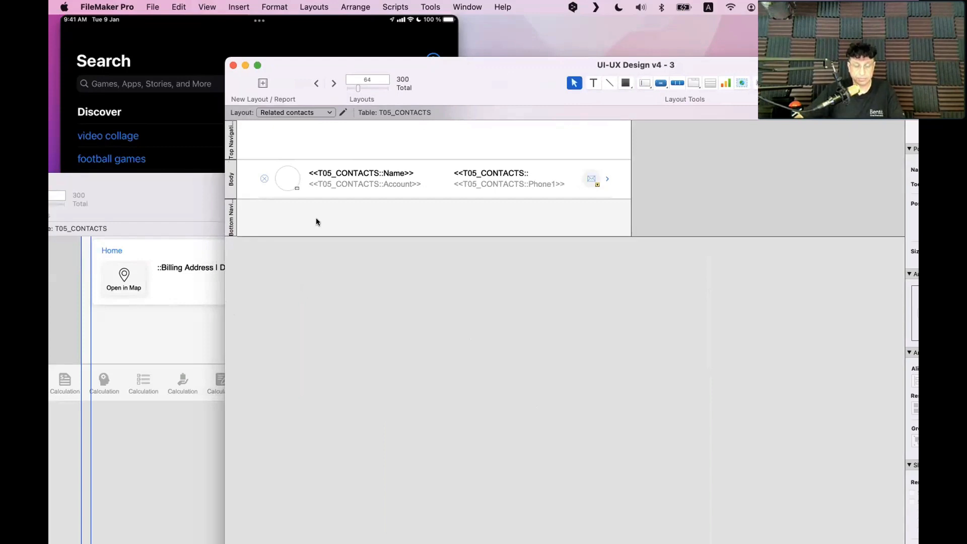
# Paste the nine-button navigation bar into Bottom Navigation and position it
pyautogui.press('super+v')
pyautogui.moveTo(316, 218); pyautogui.dragTo(340, 221)
pyautogui.click(121, 426)
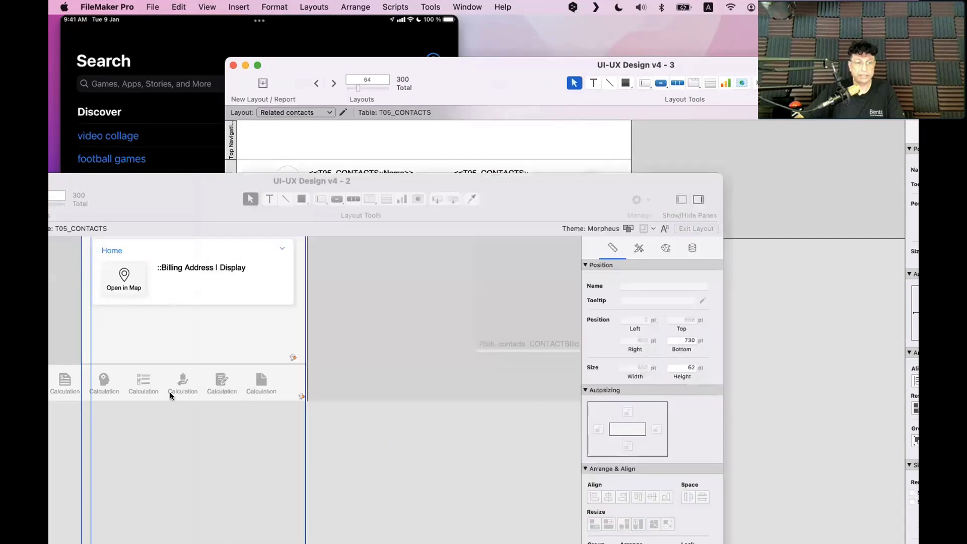
# Select the desktop navigation_bar_1 to read its position
pyautogui.click(186, 384)
pyautogui.click(186, 384)
pyautogui.click(265, 413)
pyautogui.click(264, 387)
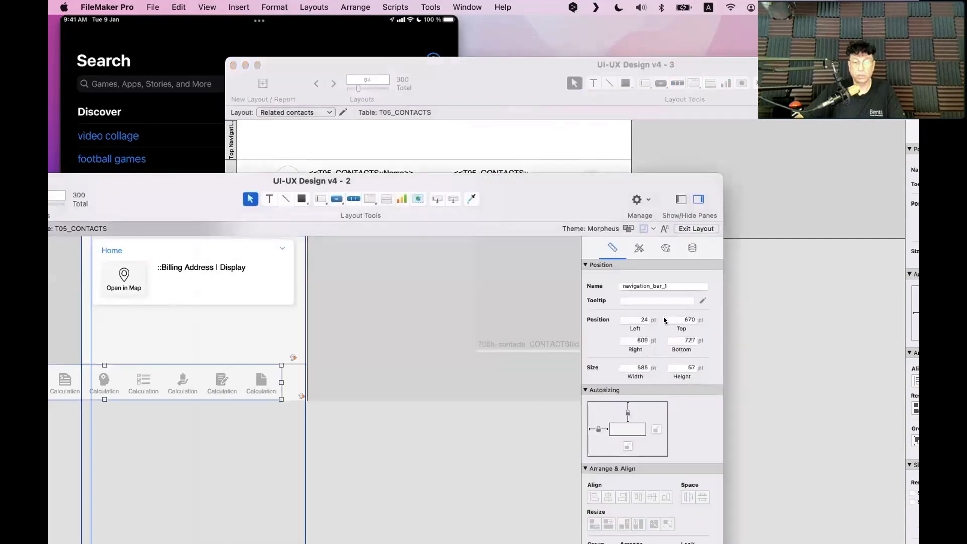
# Set the pasted navigation bar's Left position to 24 pt
pyautogui.click(533, 131)
pyautogui.click(456, 231)
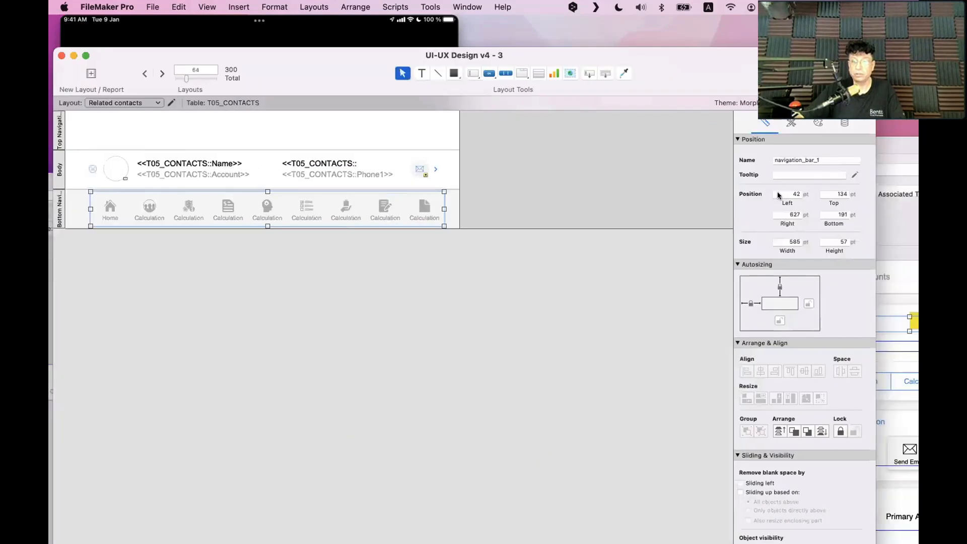
pyautogui.click(778, 194)
pyautogui.write('24')
pyautogui.press('Return')
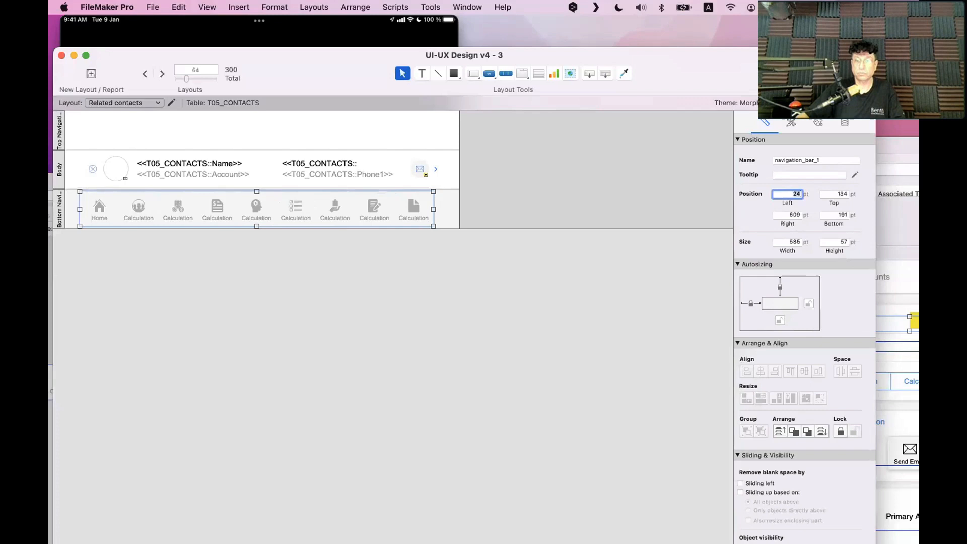
pyautogui.click(834, 194)
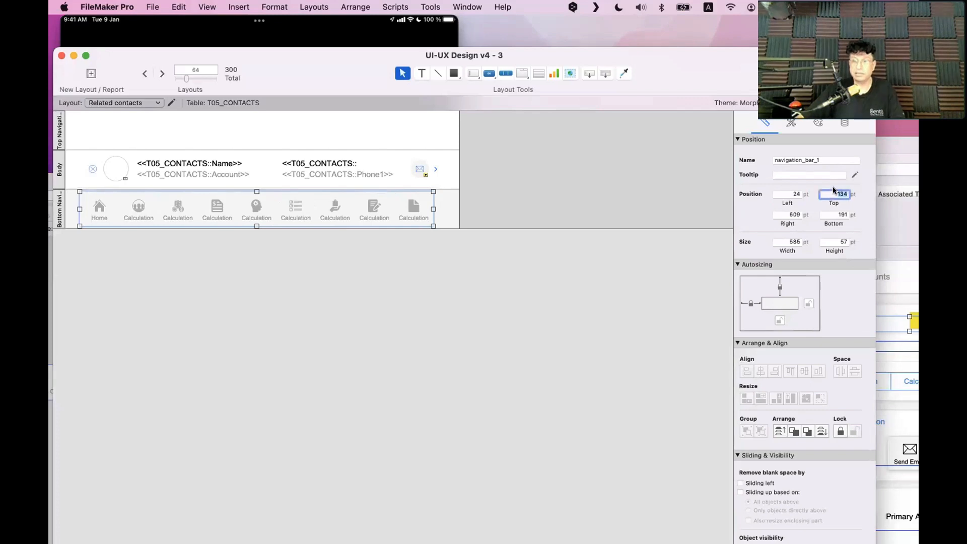
pyautogui.click(529, 300)
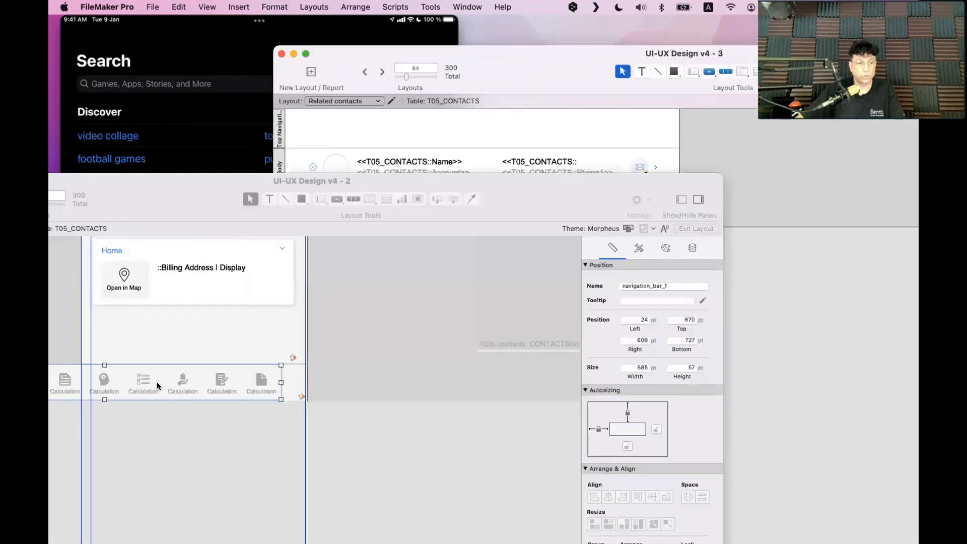
# Nudge the desktop navigation bar up 1 pt and recheck both bars
pyautogui.click(180, 433)
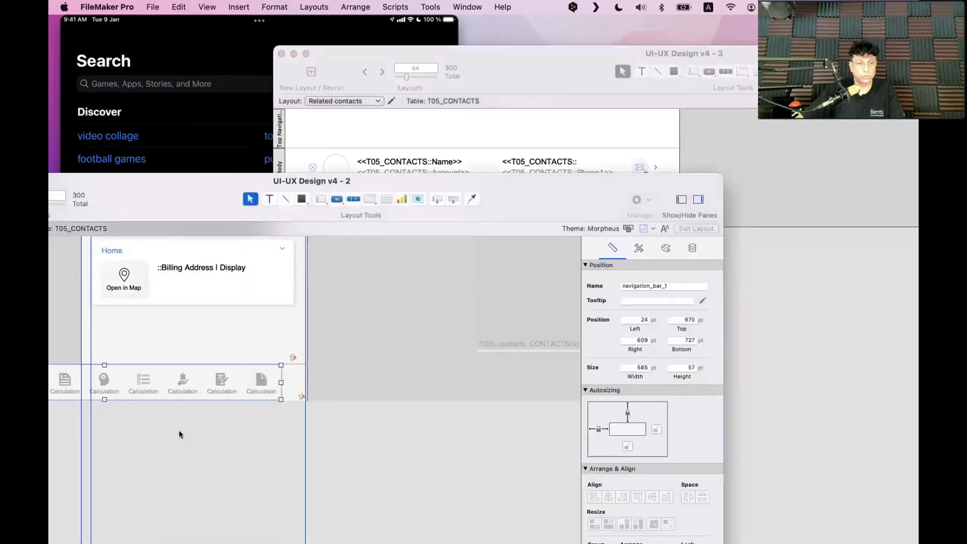
pyautogui.click(161, 385)
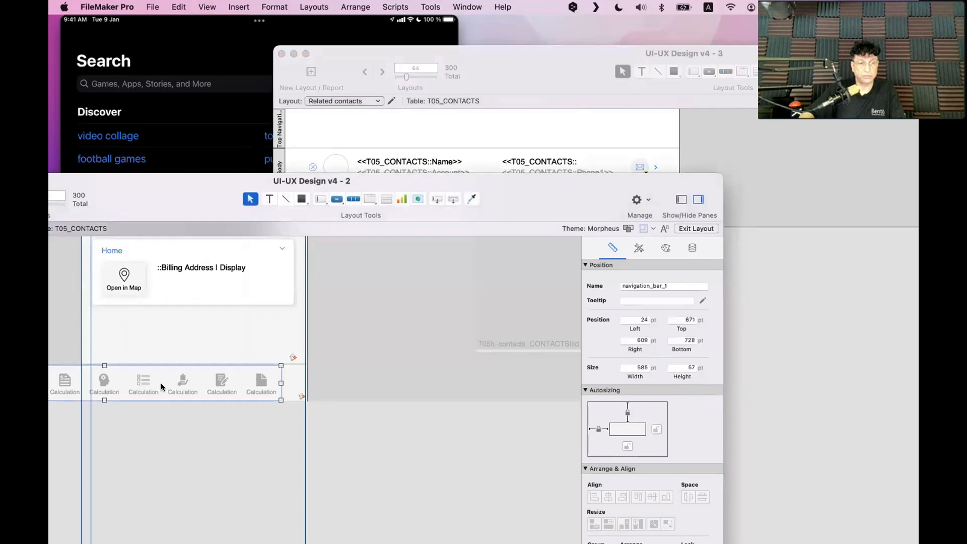
pyautogui.press('Up')
pyautogui.click(848, 313)
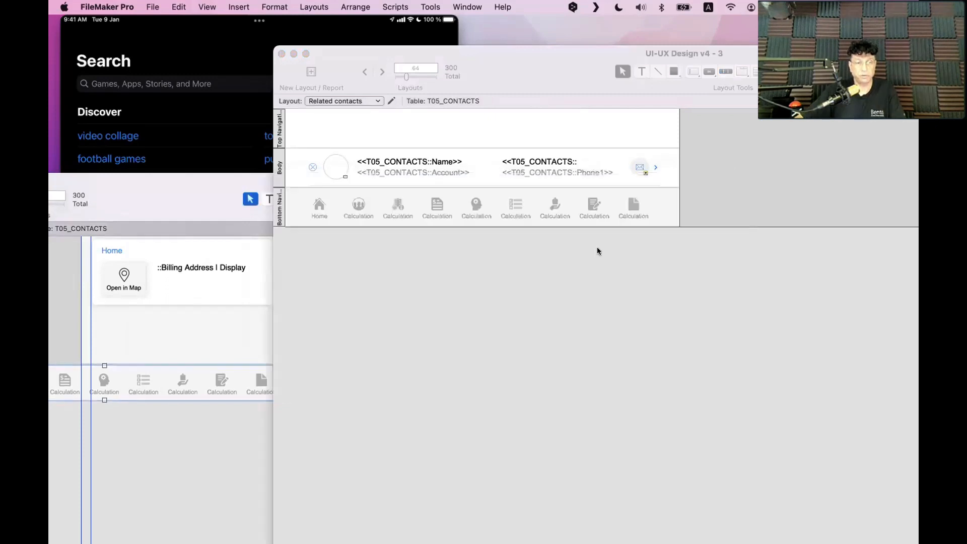
pyautogui.click(502, 196)
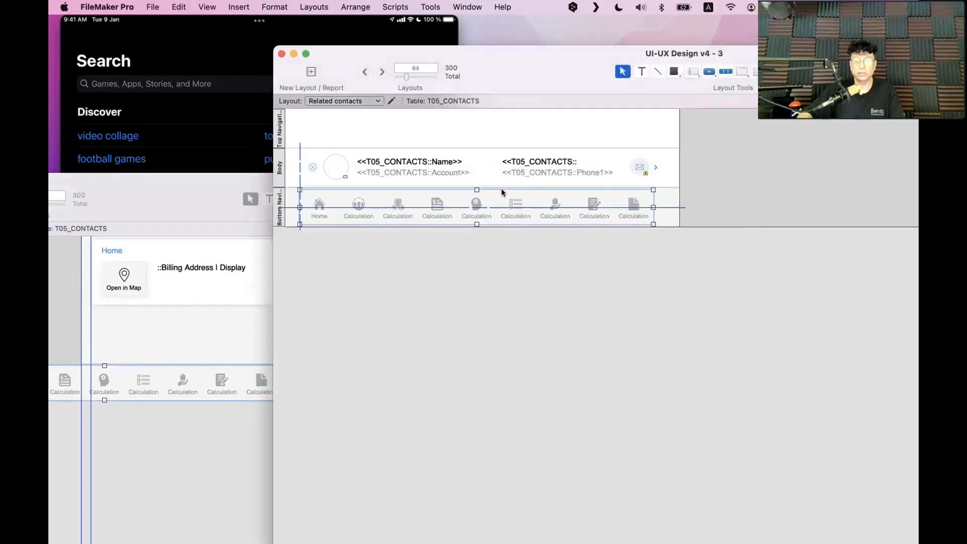
pyautogui.click(467, 335)
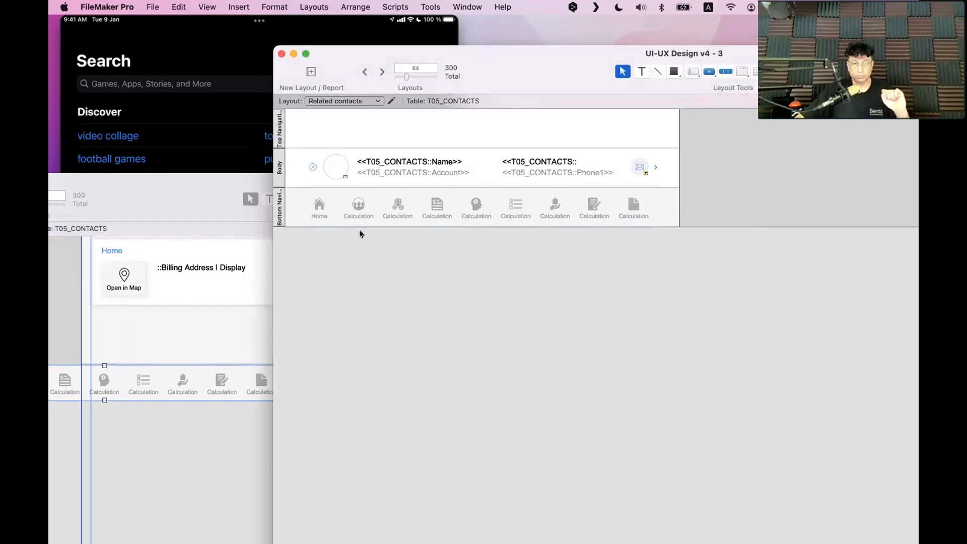
pyautogui.moveTo(177, 208); pyautogui.dragTo(445, 175)
pyautogui.click(211, 351)
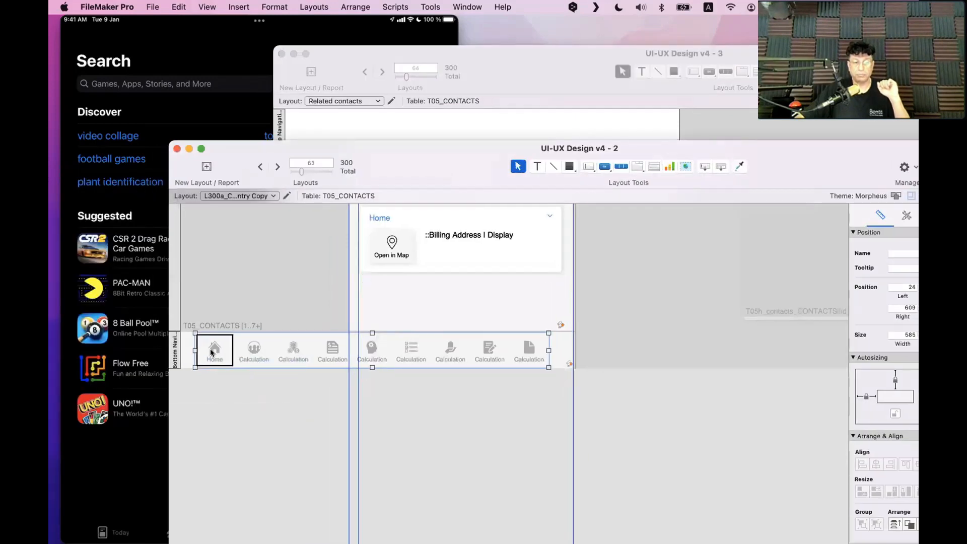
# Keep Home as the active segment on the desktop navigation bar
pyautogui.doubleClick(212, 351)
pyautogui.click(645, 210)
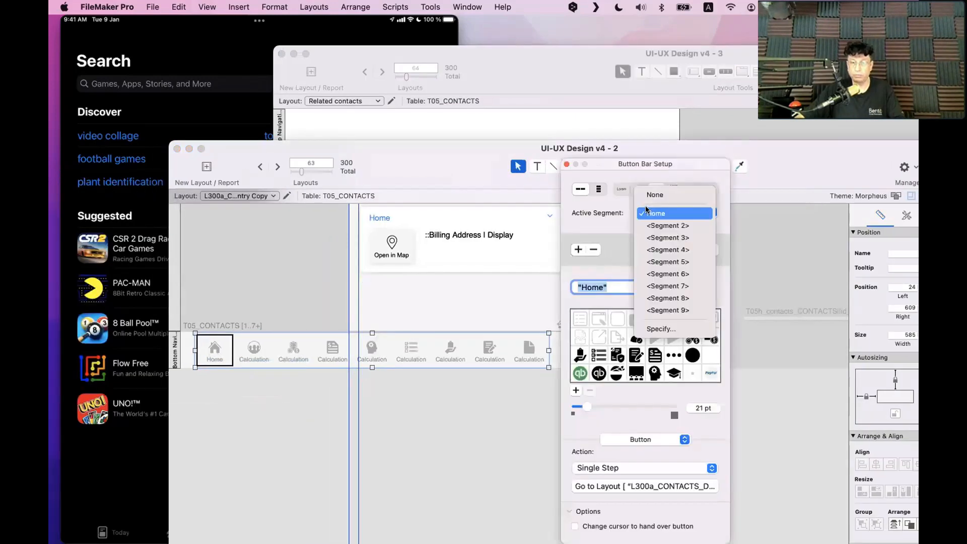
pyautogui.click(655, 213)
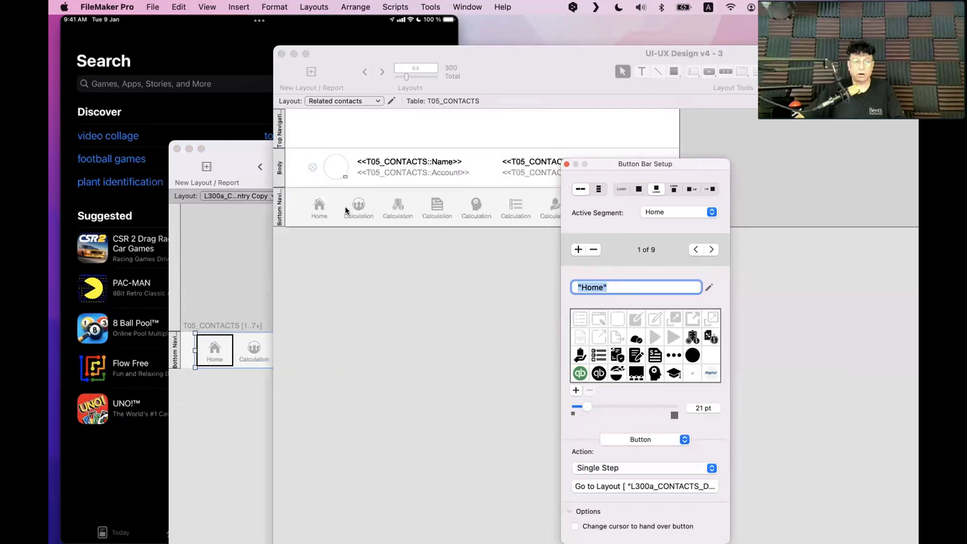
pyautogui.click(347, 209)
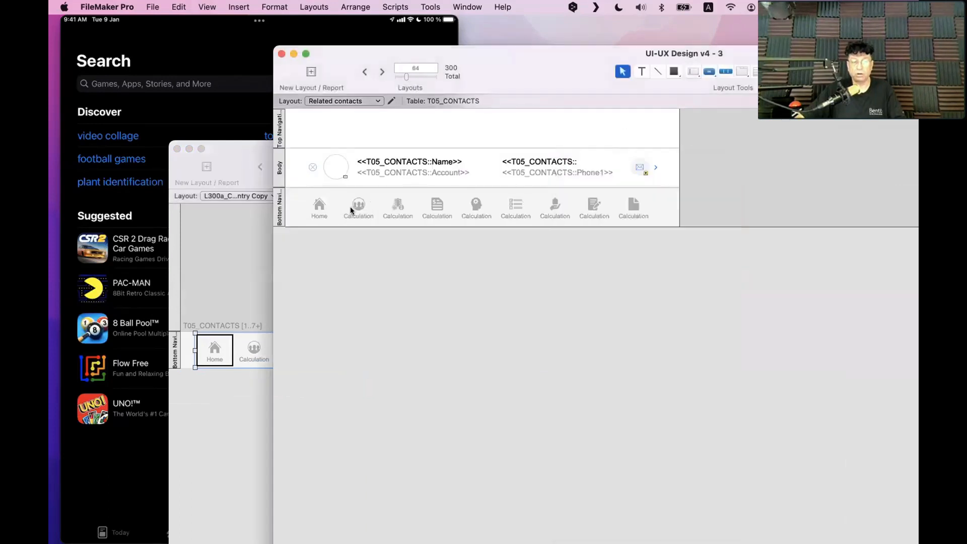
# Make Segment 2 the active segment of the Related contacts navigation bar
pyautogui.doubleClick(352, 206)
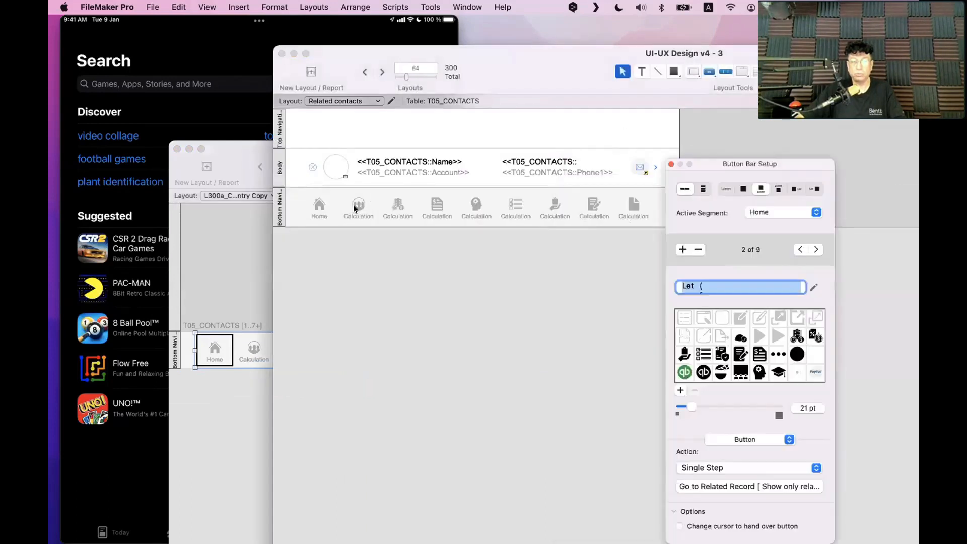
pyautogui.click(764, 218)
pyautogui.click(766, 223)
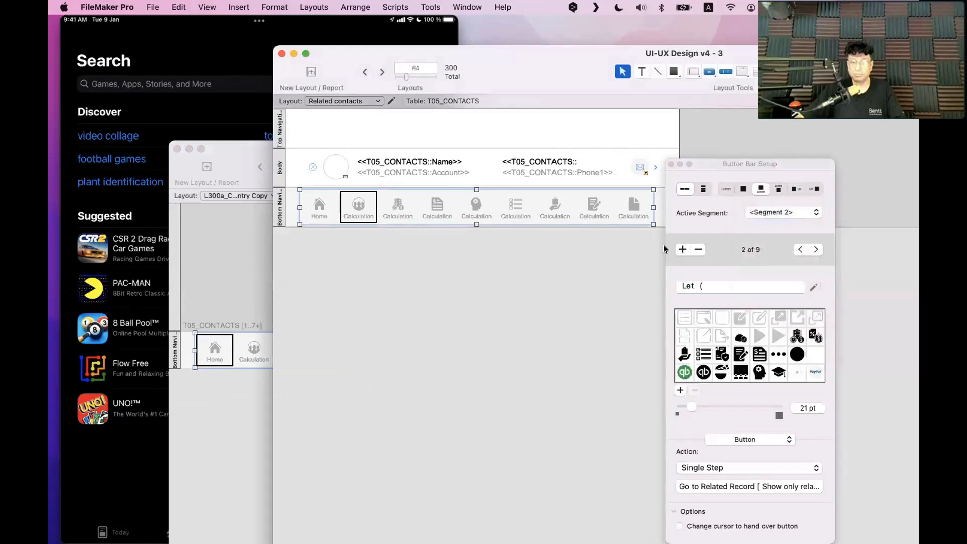
pyautogui.click(564, 306)
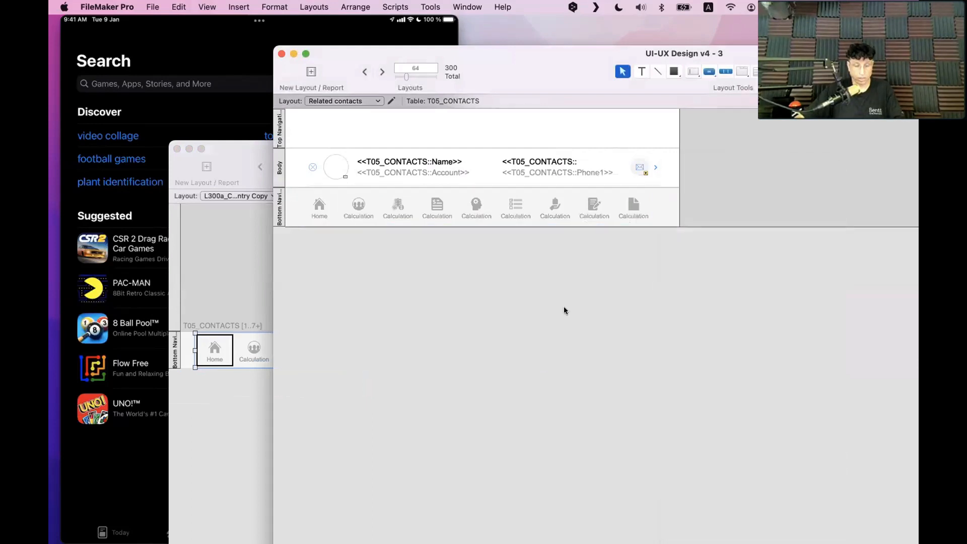
# Bring the desktop layout window forward and save the layout changes with Cmd+S
pyautogui.moveTo(486, 69); pyautogui.dragTo(861, 543)
pyautogui.click(653, 277)
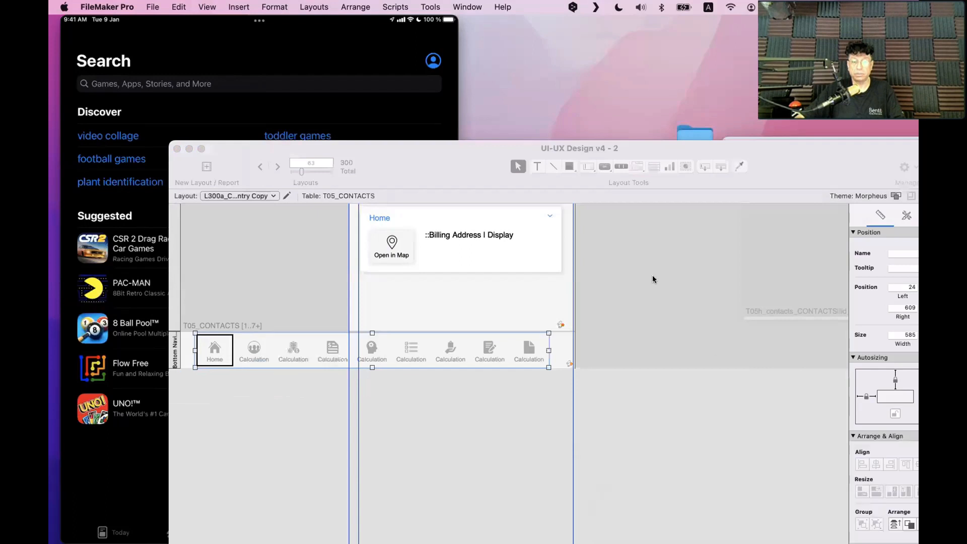
pyautogui.press('super+s')
pyautogui.moveTo(421, 170); pyautogui.dragTo(424, 55)
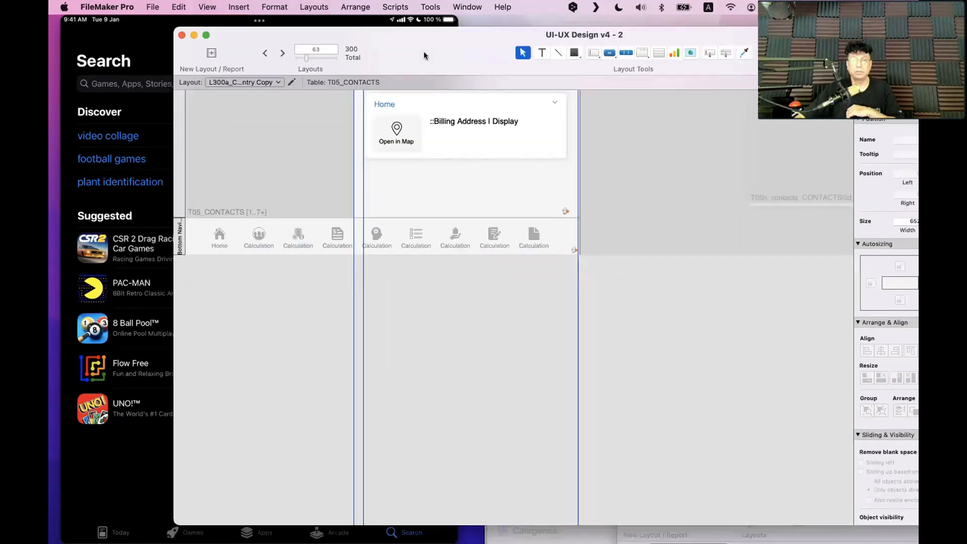
# Test in Browse mode with toolbars hidden, opening Contacts from the navigation bar
pyautogui.press('super+b')
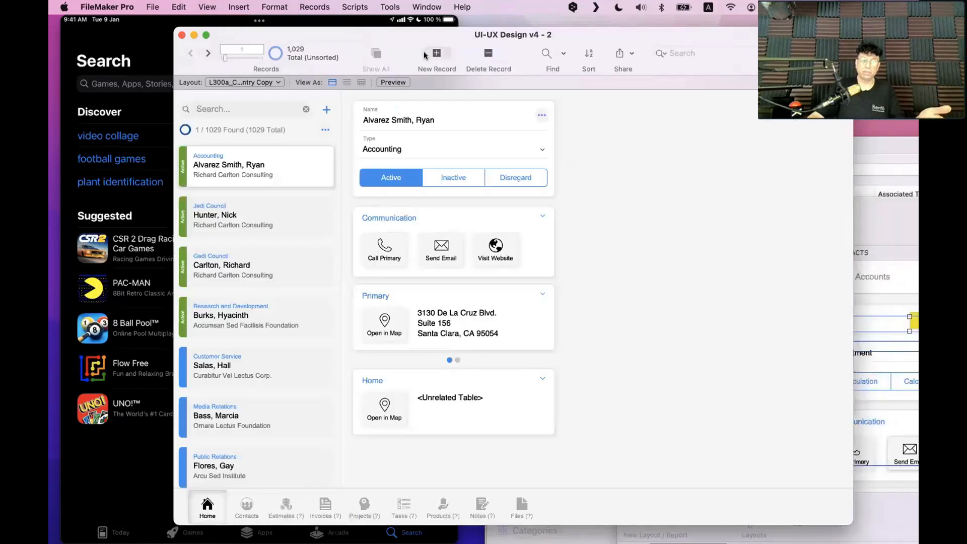
pyautogui.press('super+alt+s')
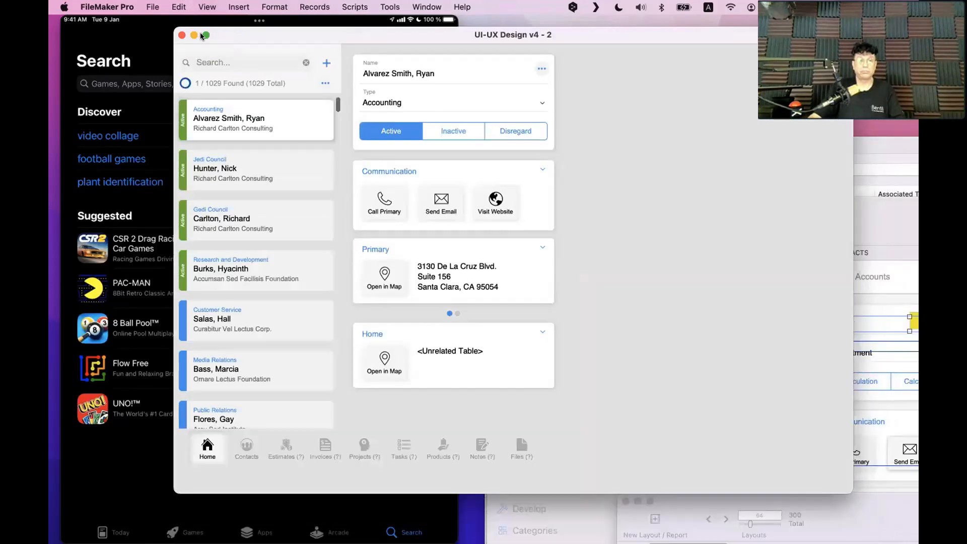
pyautogui.click(204, 35)
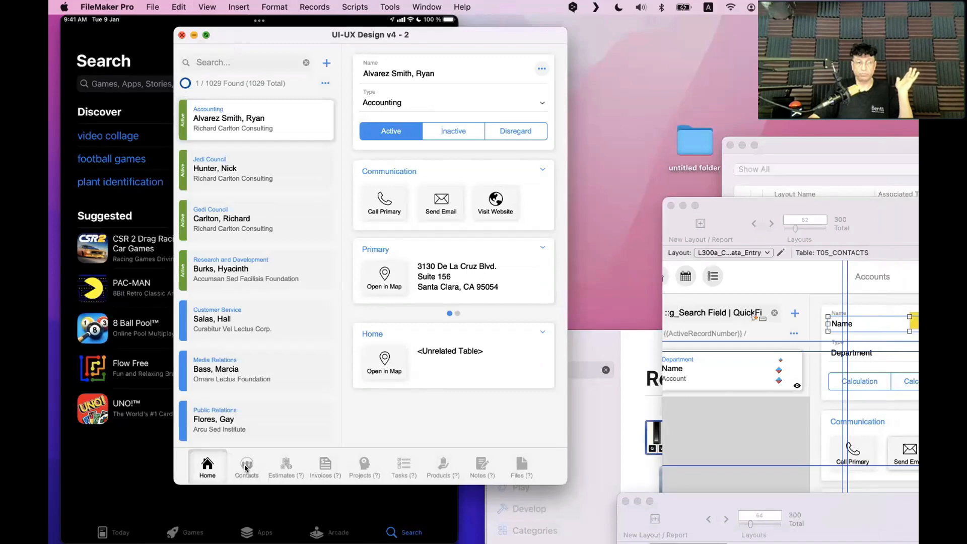
pyautogui.click(247, 466)
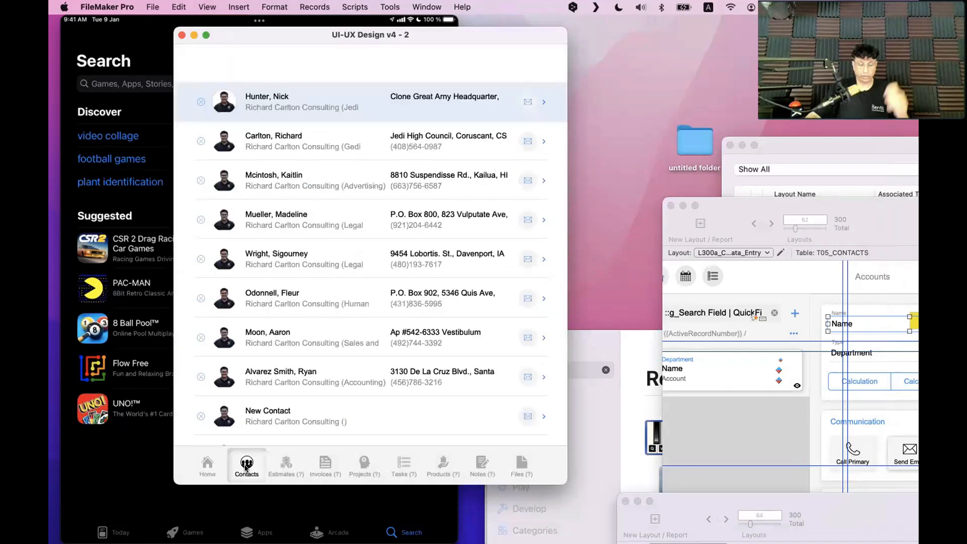
# Dismiss the 'already being modified' alert after Cmd+L and restore the v4 - 3 window from the Dock
pyautogui.press('super+l')
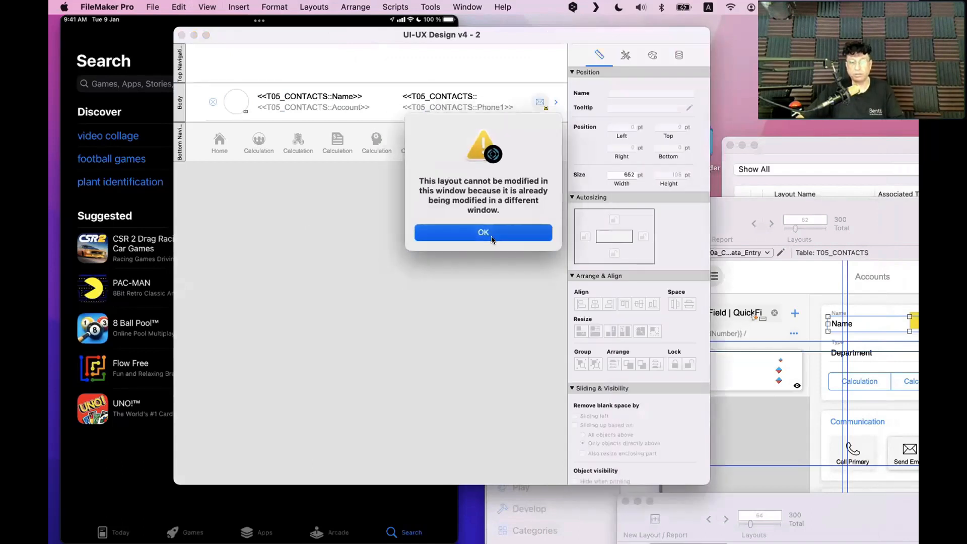
pyautogui.press('Return')
pyautogui.click(786, 307)
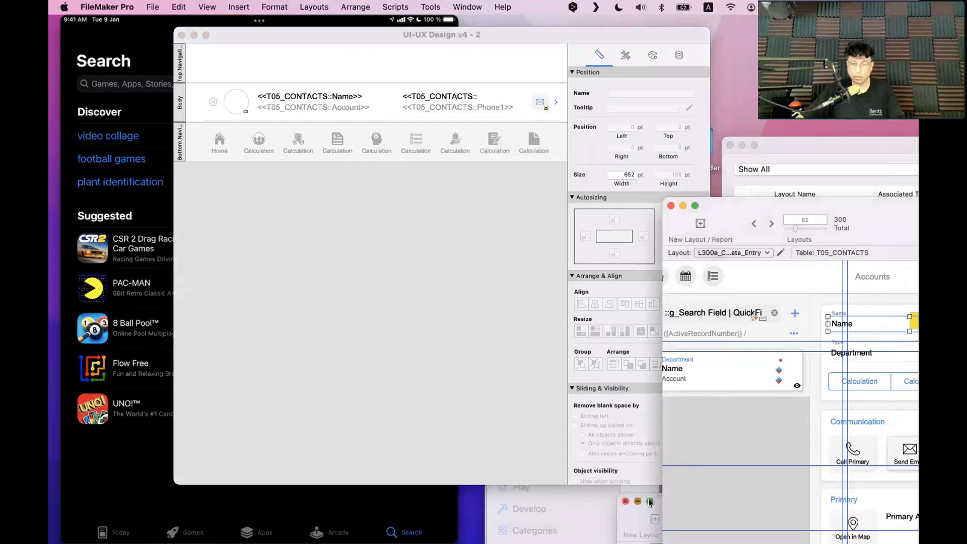
pyautogui.moveTo(778, 514)
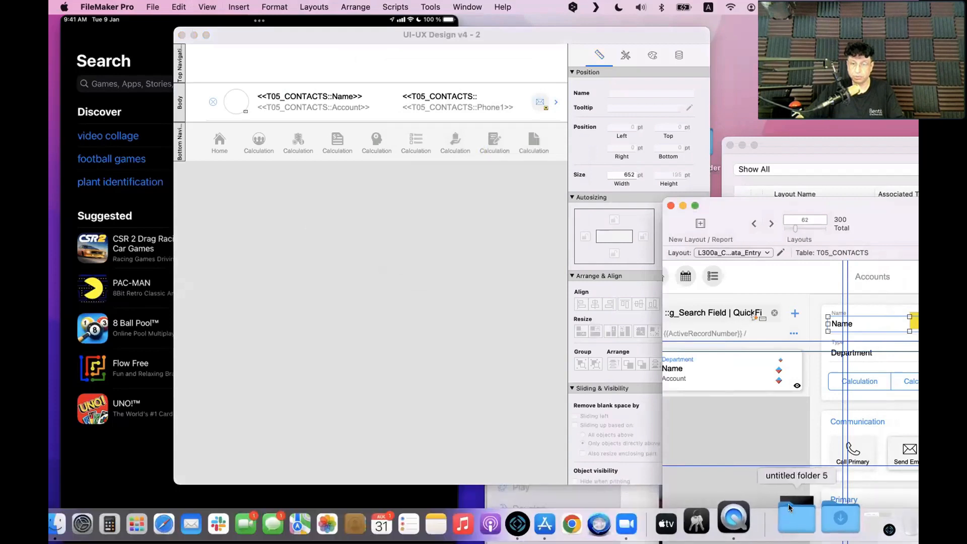
pyautogui.click(789, 507)
pyautogui.click(799, 507)
pyautogui.click(843, 518)
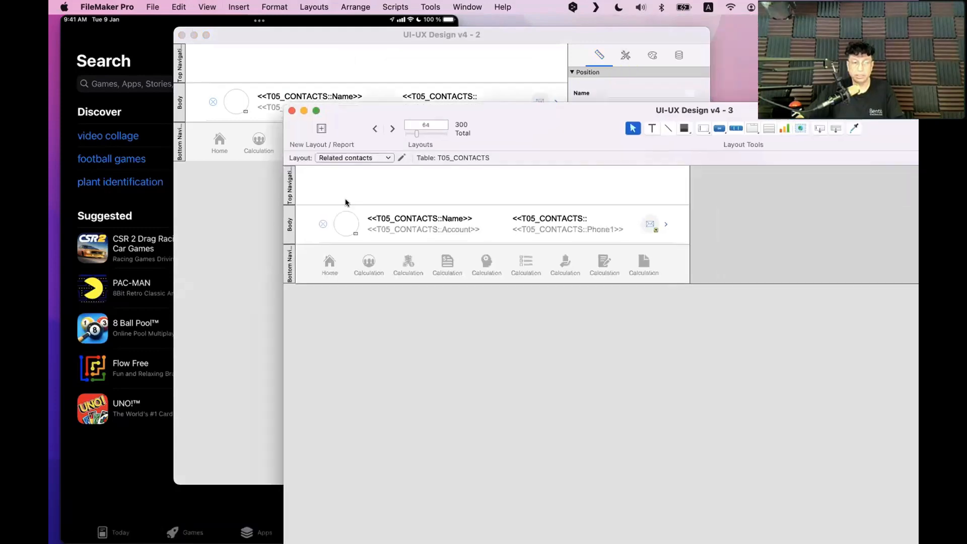
# Assign Contact_Container_Photo from current table T05_CONTACTS to the circular photo field
pyautogui.doubleClick(346, 227)
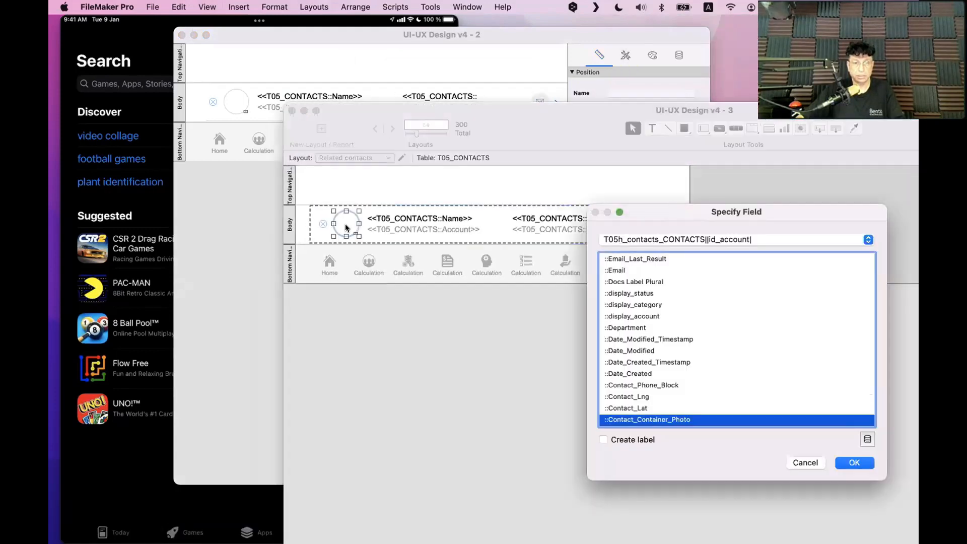
pyautogui.press('Escape')
pyautogui.doubleClick(347, 229)
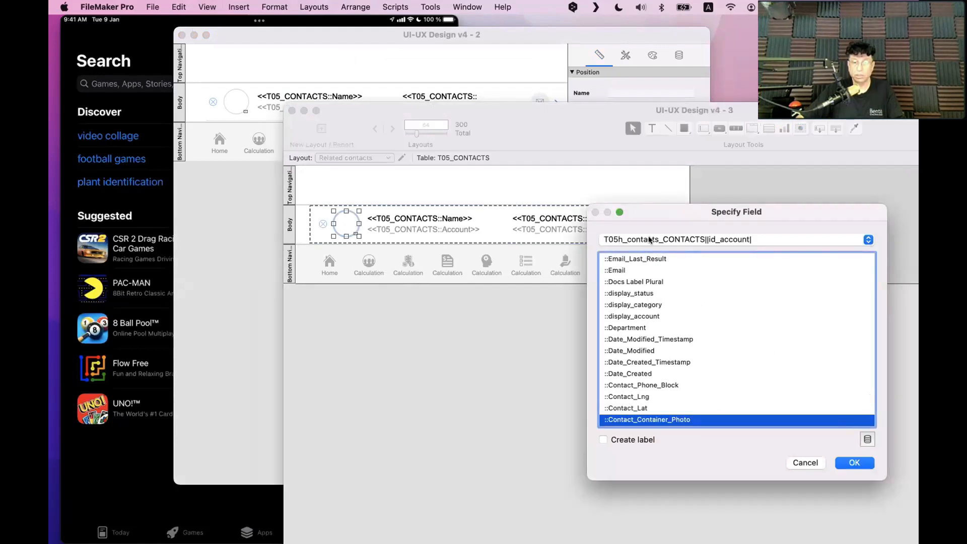
pyautogui.click(650, 241)
pyautogui.click(645, 128)
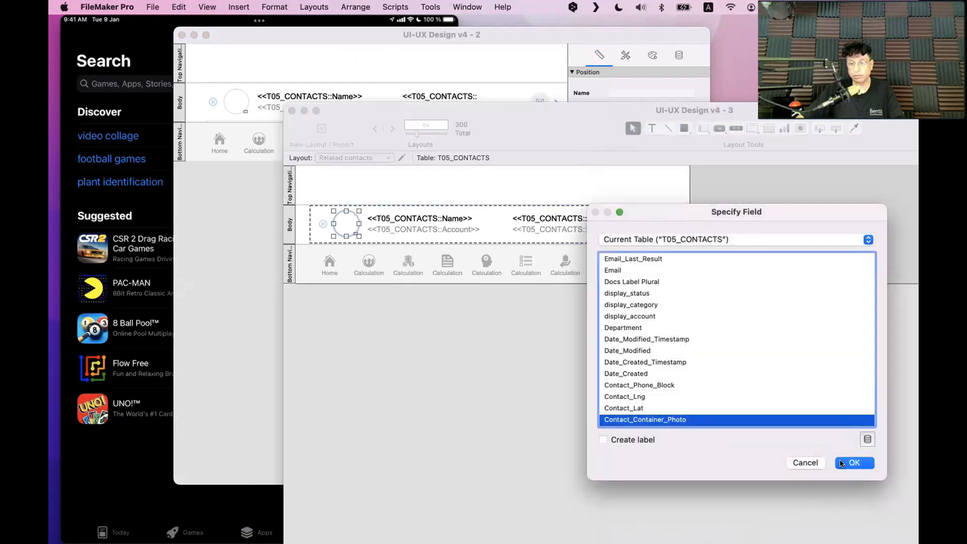
pyautogui.click(841, 463)
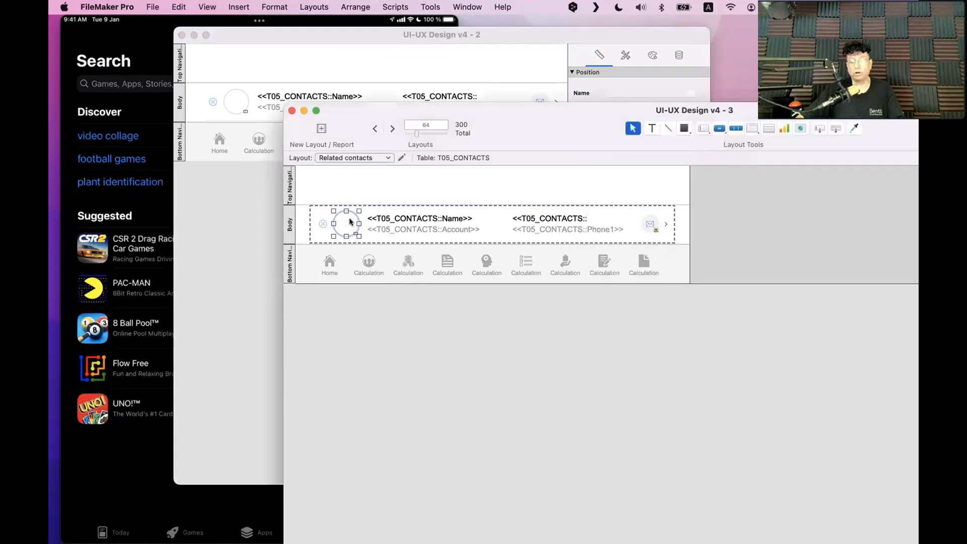
pyautogui.click(507, 334)
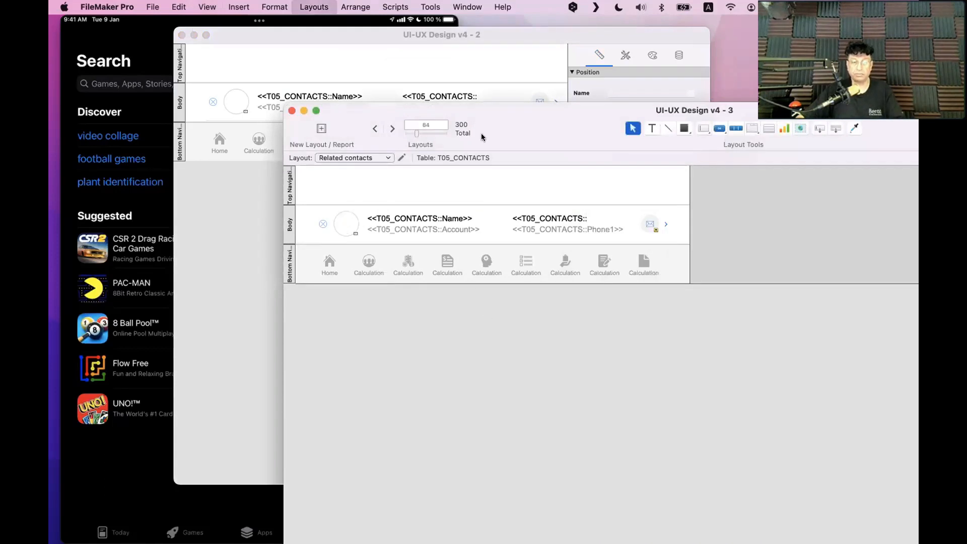
# Switch the v4 - 2 window to Browse mode and go Home to preview the list
pyautogui.moveTo(537, 135); pyautogui.dragTo(819, 236)
pyautogui.click(341, 46)
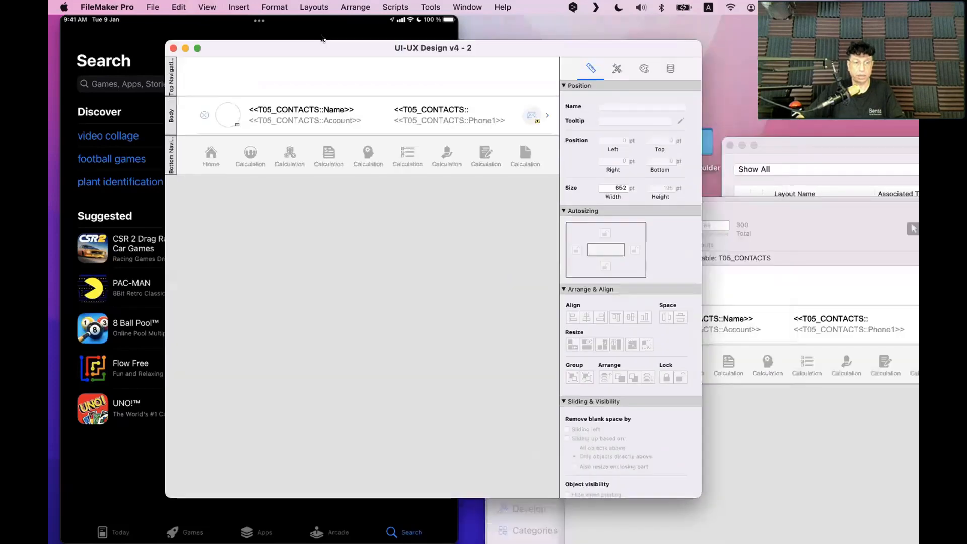
pyautogui.moveTo(322, 36); pyautogui.dragTo(330, 30)
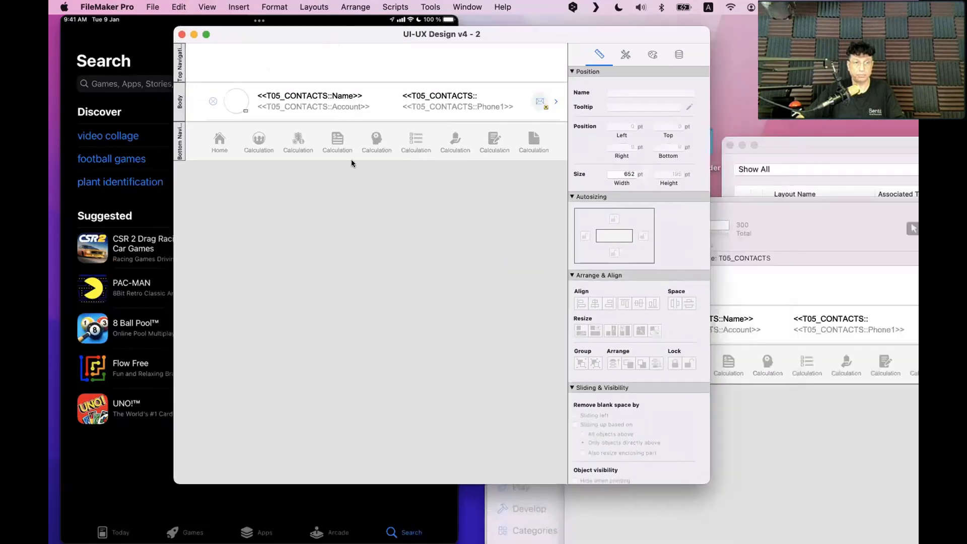
pyautogui.press('super+b')
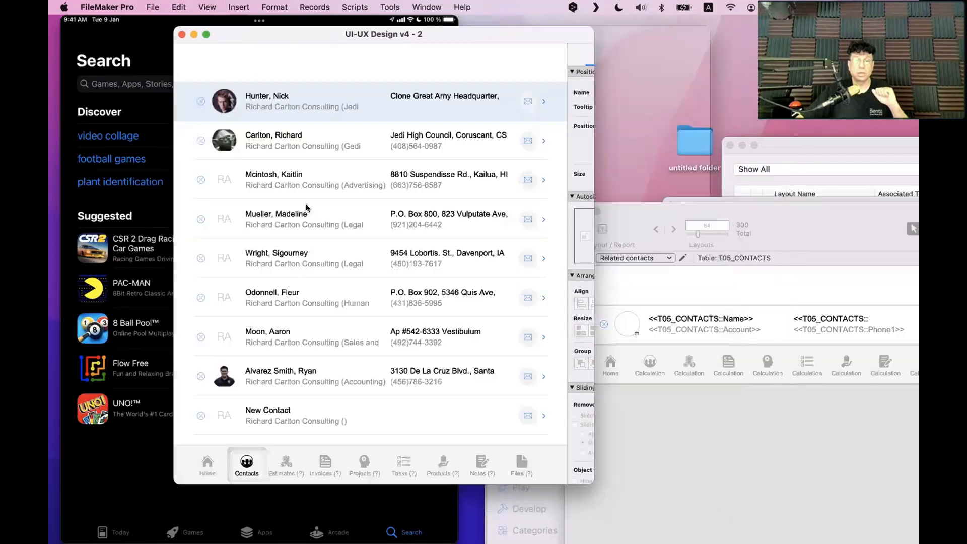
pyautogui.click(200, 470)
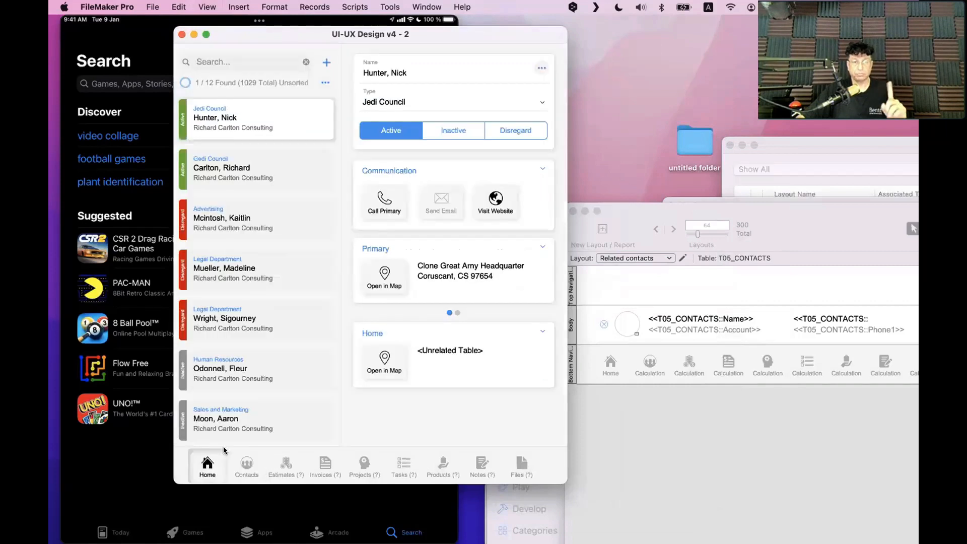
# Enlarge the preview, close the Related contacts window, and bring the L300a layout forward
pyautogui.moveTo(286, 36); pyautogui.dragTo(204, 32)
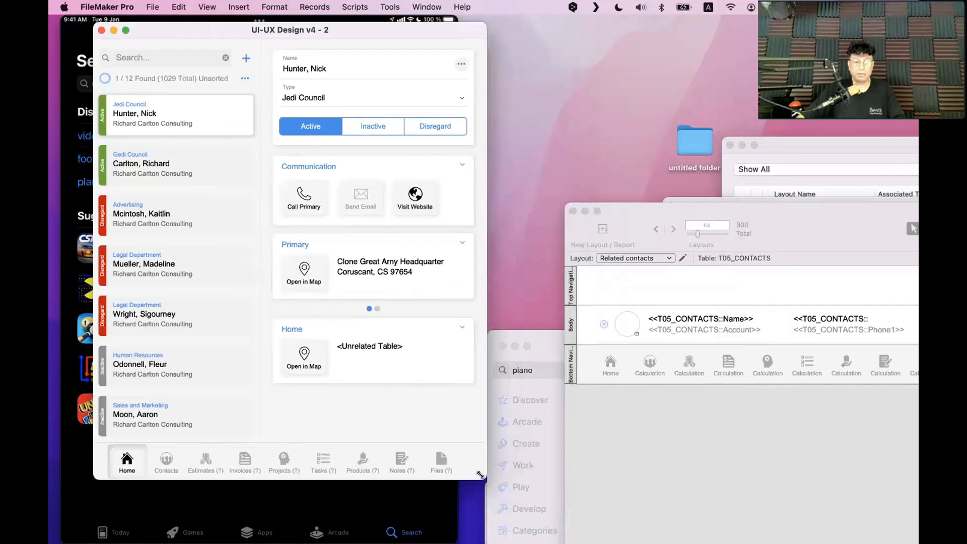
pyautogui.moveTo(480, 475); pyautogui.dragTo(485, 498)
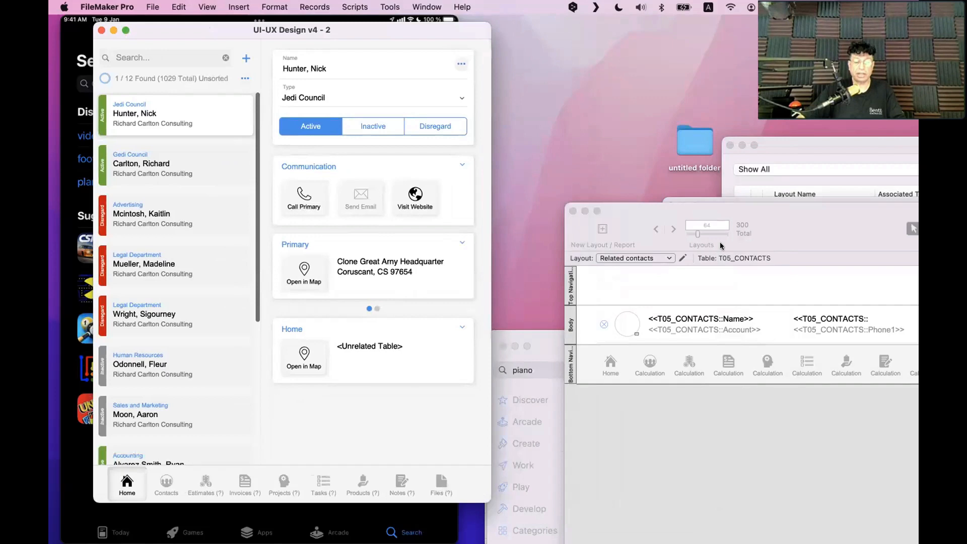
pyautogui.click(571, 211)
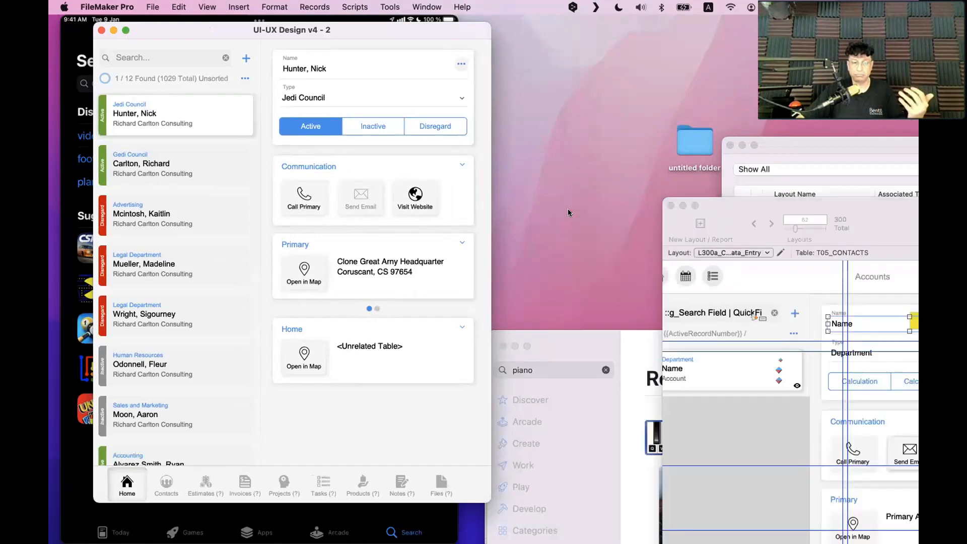
pyautogui.moveTo(757, 205); pyautogui.dragTo(362, 49)
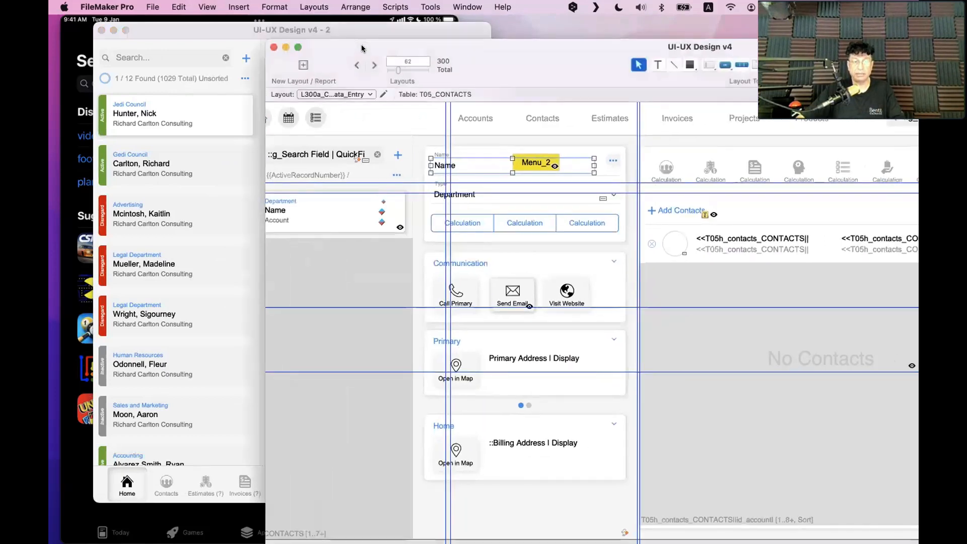
# Move the desktop window aside and step through the first three contacts in the v4 - 2 window
pyautogui.press('super+b')
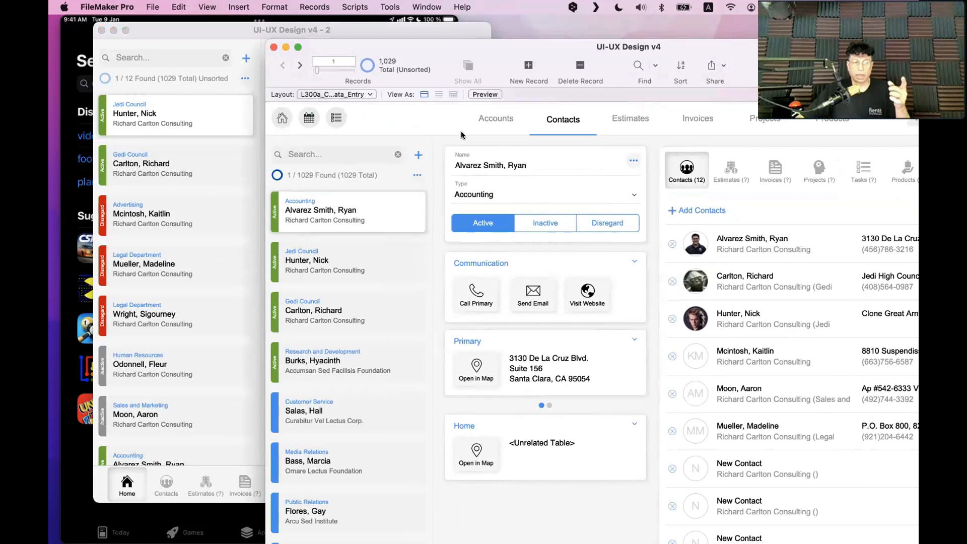
pyautogui.moveTo(382, 55); pyautogui.dragTo(616, 32)
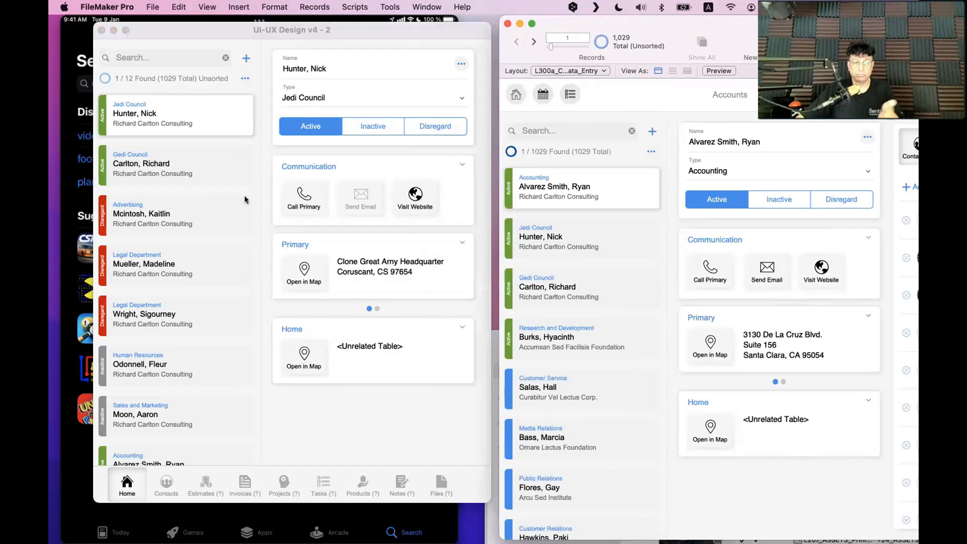
pyautogui.click(258, 219)
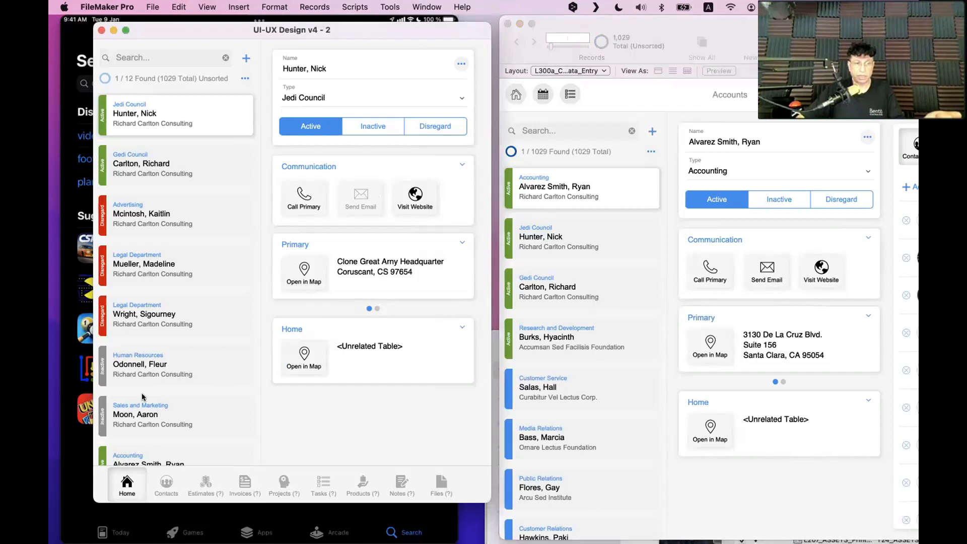
pyautogui.scroll(-5, 142, 398)
pyautogui.scroll(5, 147, 302)
pyautogui.click(158, 170)
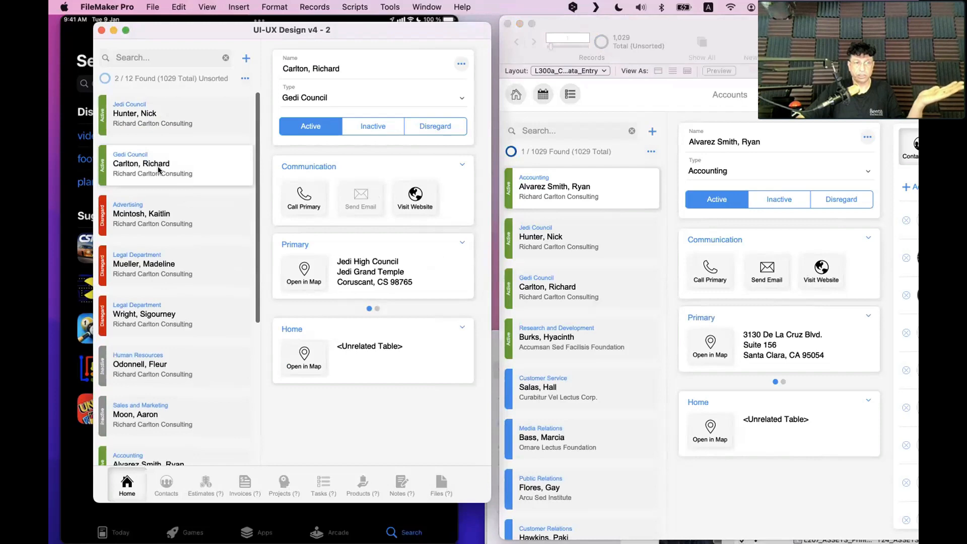
pyautogui.click(166, 224)
pyautogui.scroll(1, 166, 222)
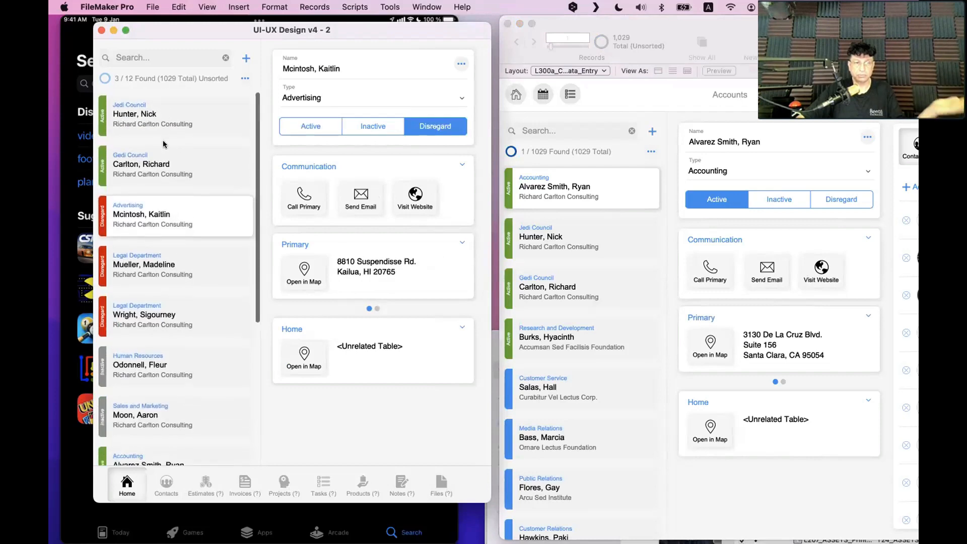
pyautogui.click(165, 148)
pyautogui.click(162, 133)
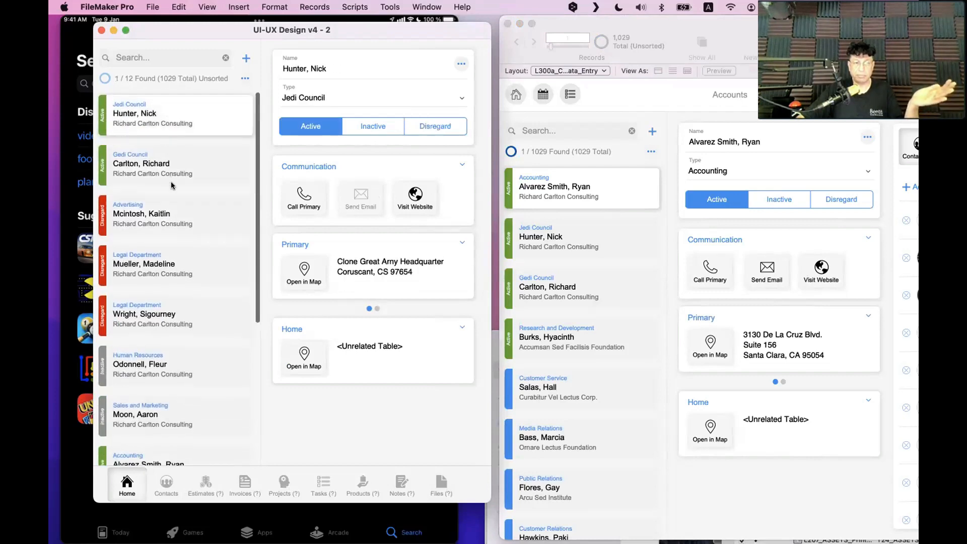
pyautogui.scroll(-5, 171, 183)
pyautogui.scroll(5, 171, 185)
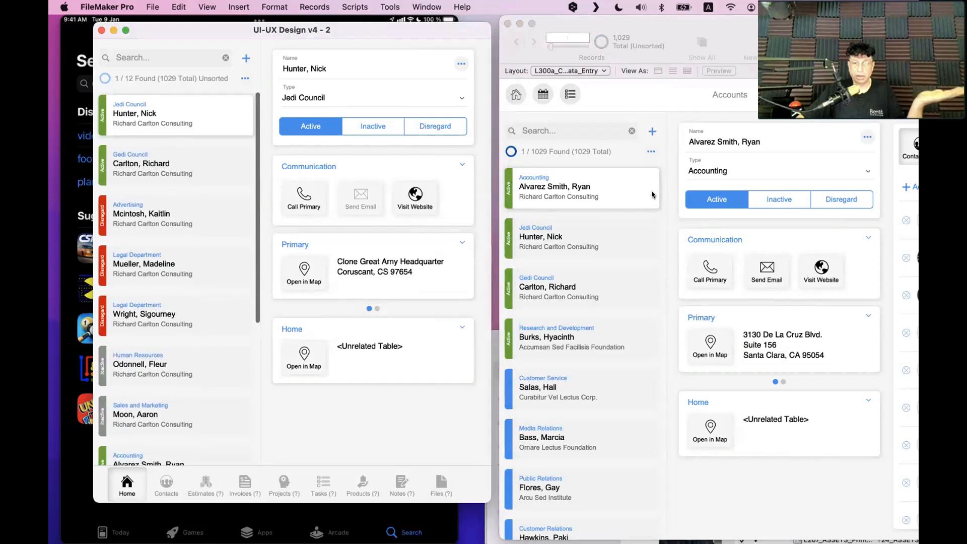
# Compare the enlarged desktop Contacts portal against the mobile related contacts list
pyautogui.click(592, 31)
pyautogui.moveTo(592, 31); pyautogui.dragTo(405, 354)
pyautogui.click(206, 459)
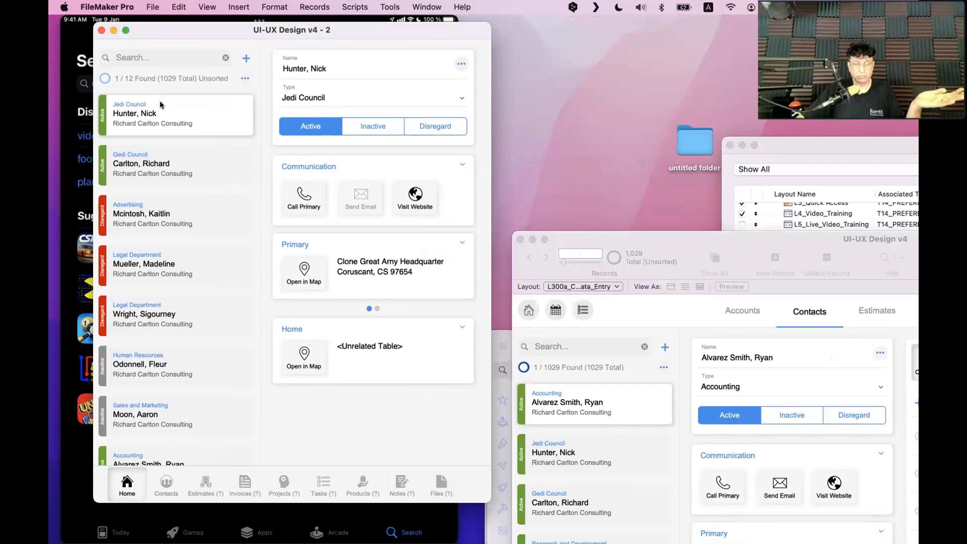
pyautogui.click(168, 485)
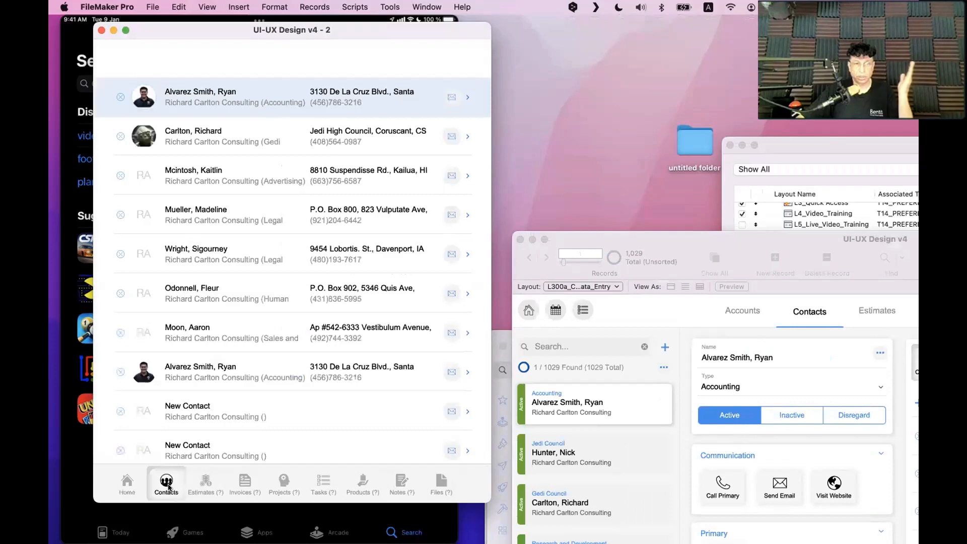
pyautogui.scroll(-2, 258, 340)
pyautogui.scroll(-2, 258, 341)
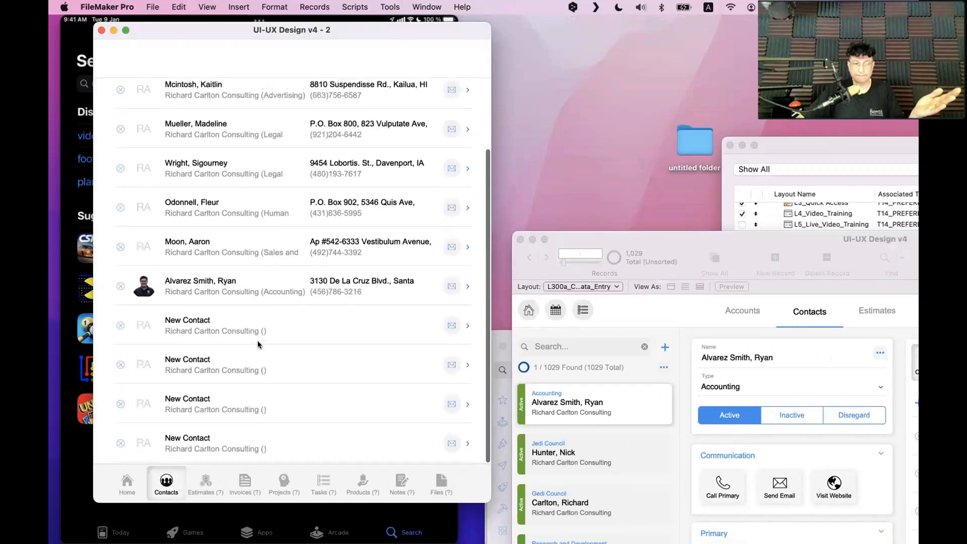
pyautogui.scroll(5, 258, 341)
pyautogui.doubleClick(739, 243)
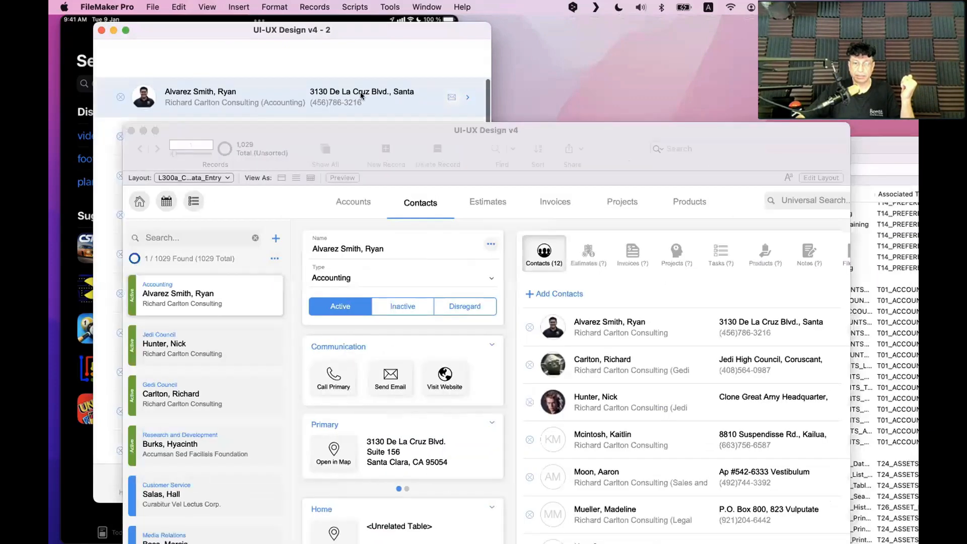
pyautogui.scroll(-3, 718, 372)
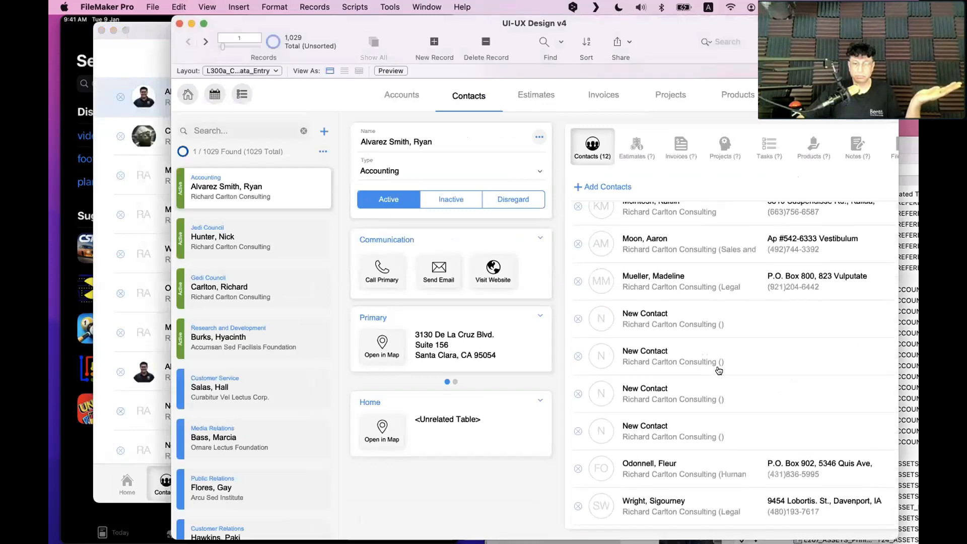
pyautogui.scroll(3, 719, 372)
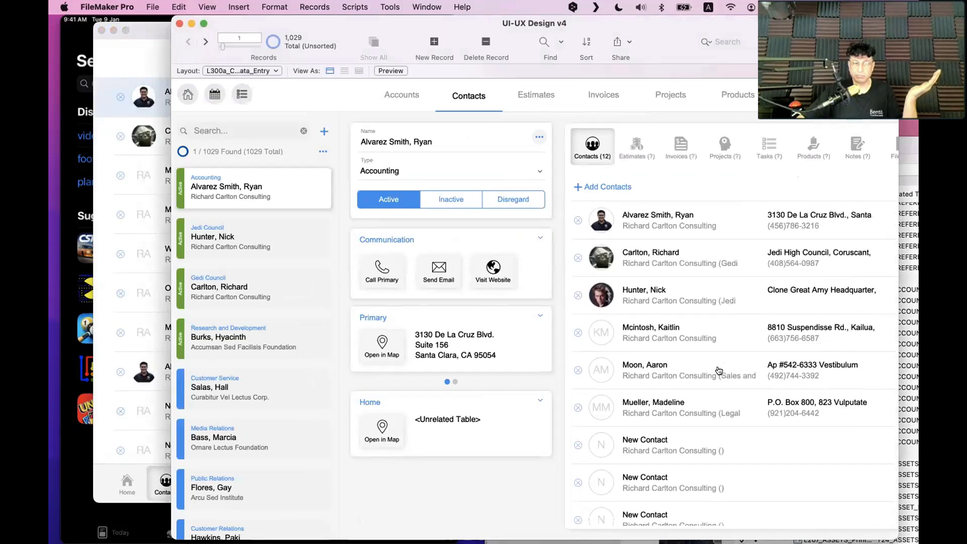
pyautogui.scroll(-3, 719, 371)
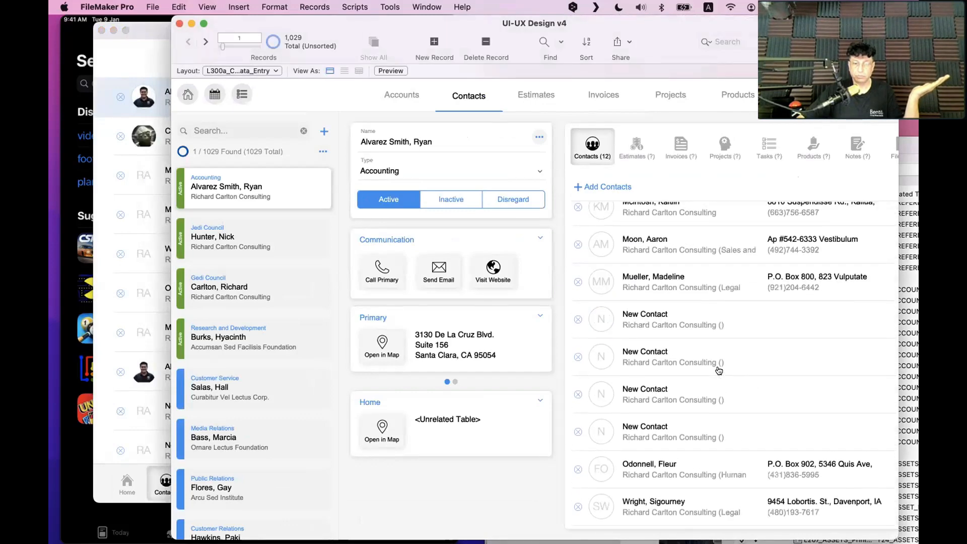
# Alternate between the mobile and desktop contact lists, leaving the v4 - 2 list in front
pyautogui.click(147, 360)
pyautogui.scroll(-2, 237, 383)
pyautogui.scroll(2, 241, 387)
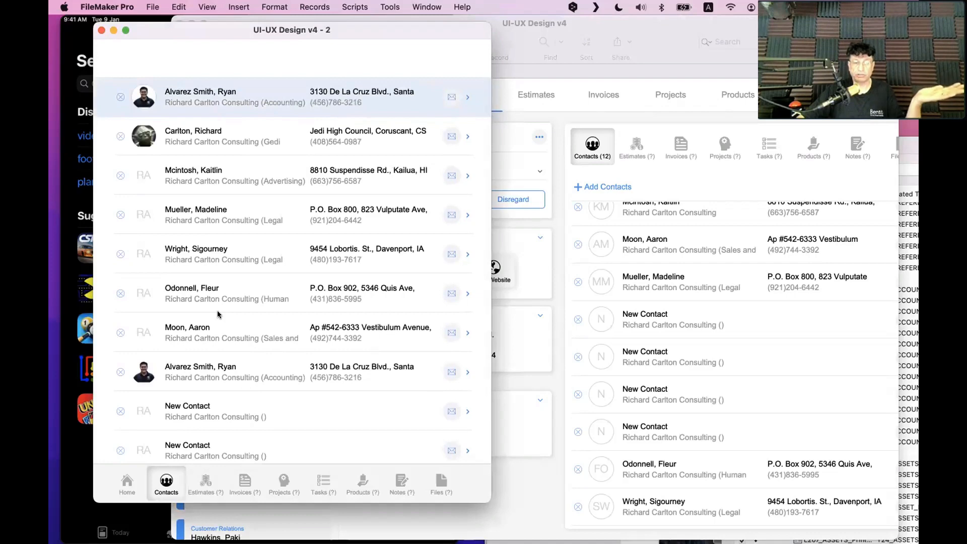
pyautogui.click(547, 316)
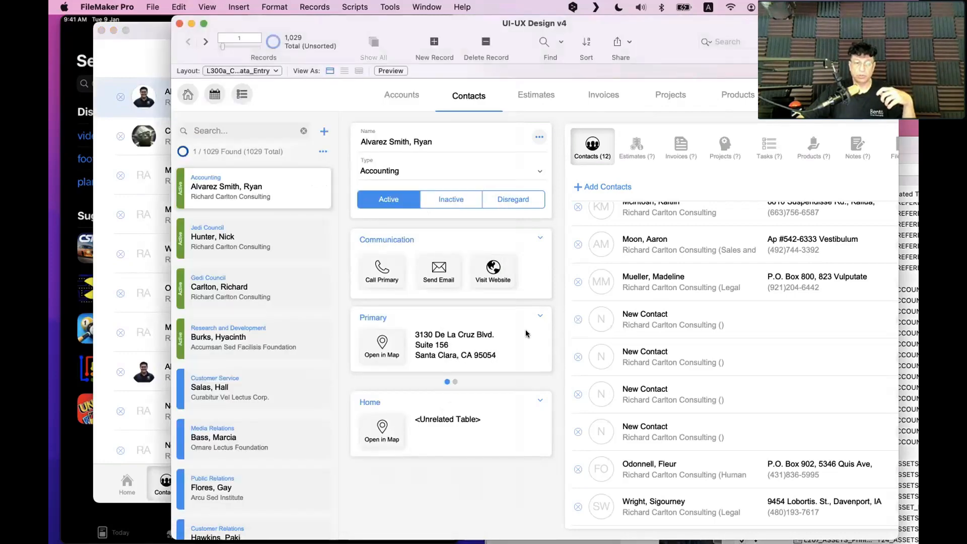
pyautogui.click(106, 222)
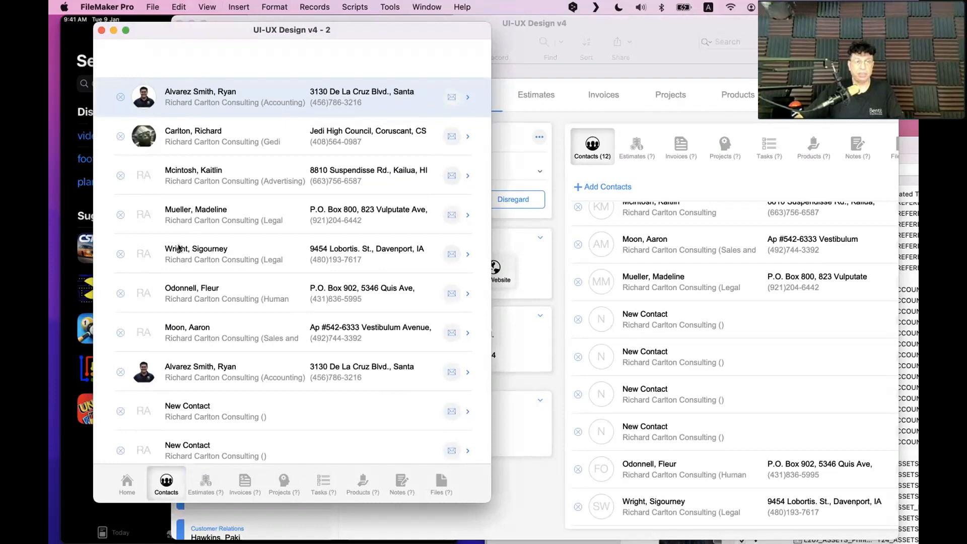
pyautogui.press('super+l')
pyautogui.click(142, 110)
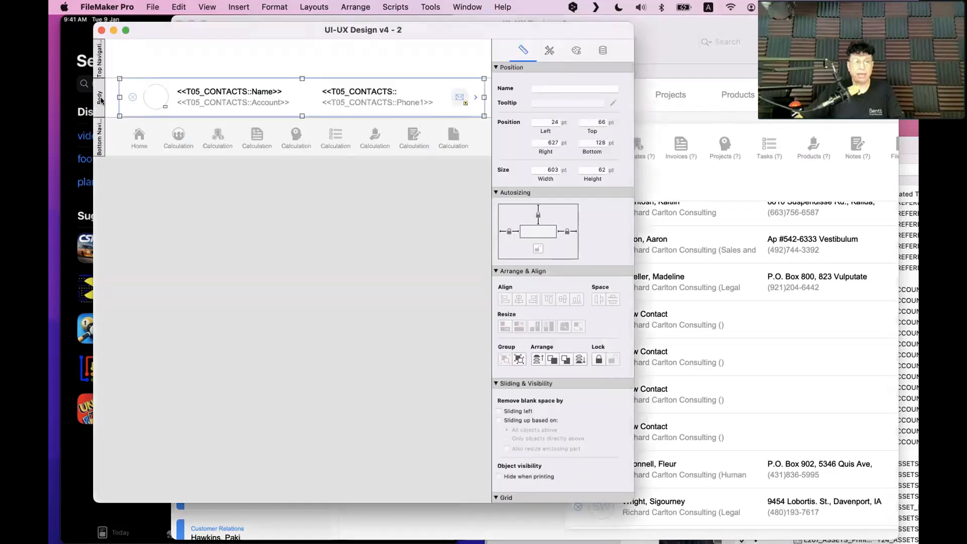
pyautogui.doubleClick(99, 98)
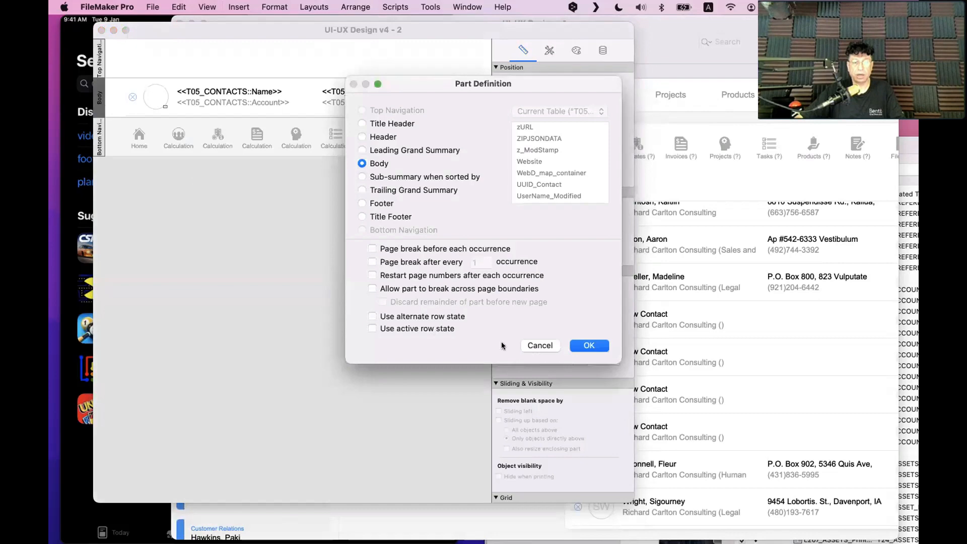
pyautogui.click(589, 347)
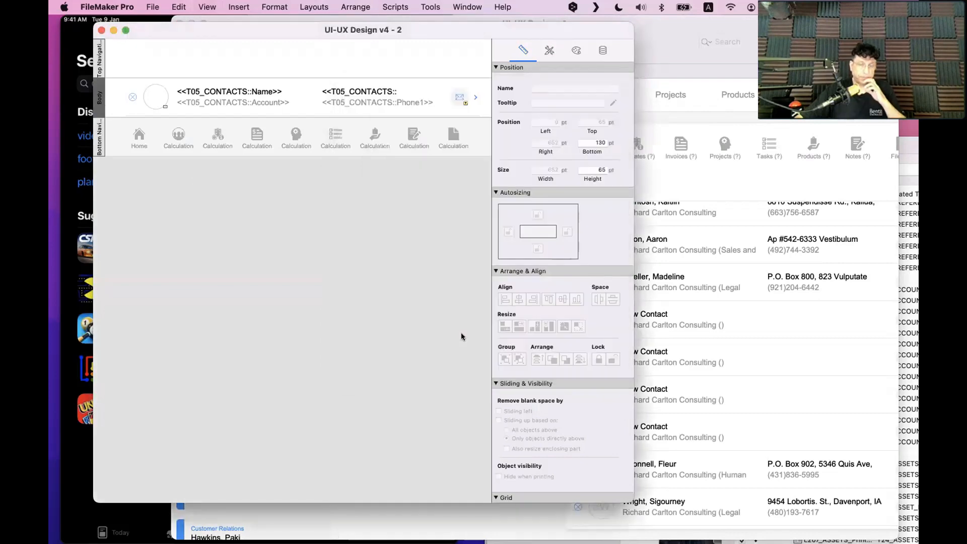
pyautogui.press('super+b')
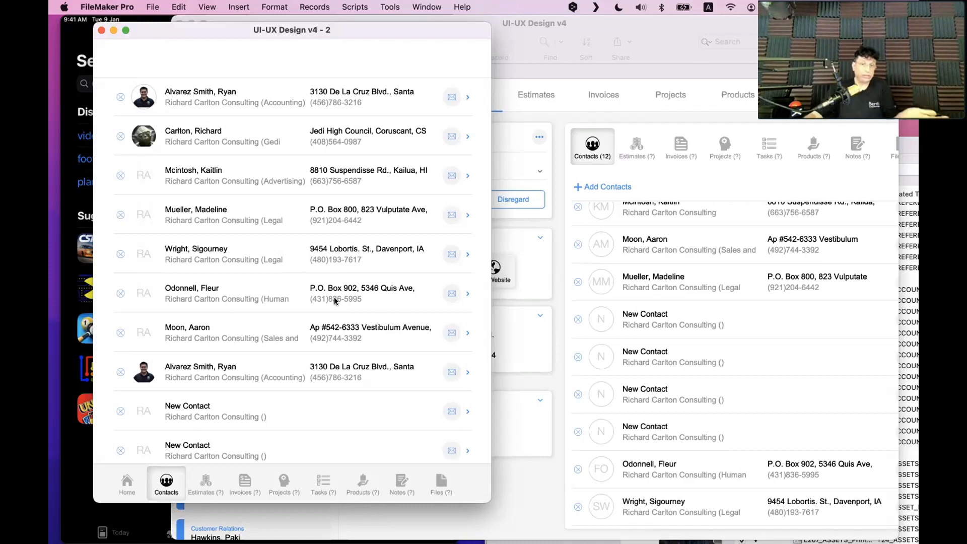
pyautogui.scroll(-3, 249, 413)
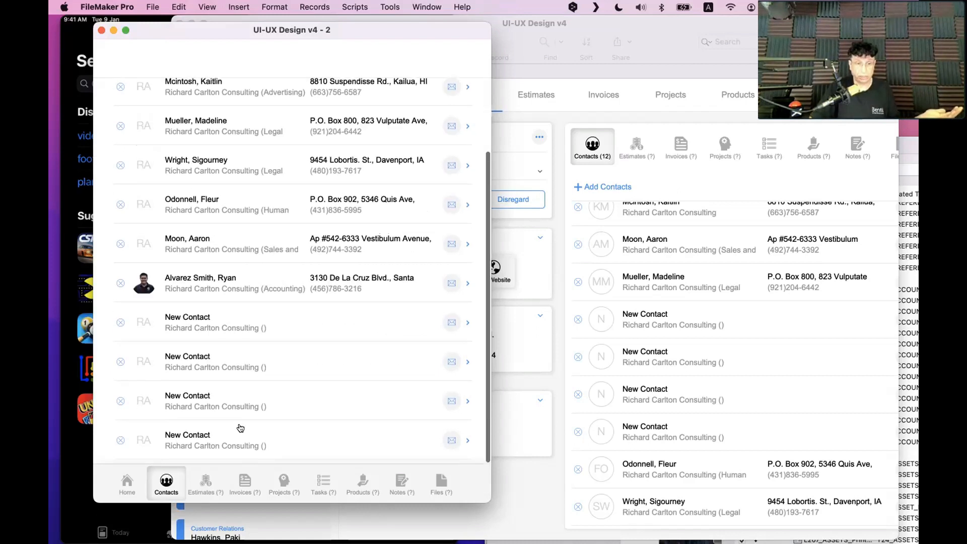
pyautogui.click(133, 480)
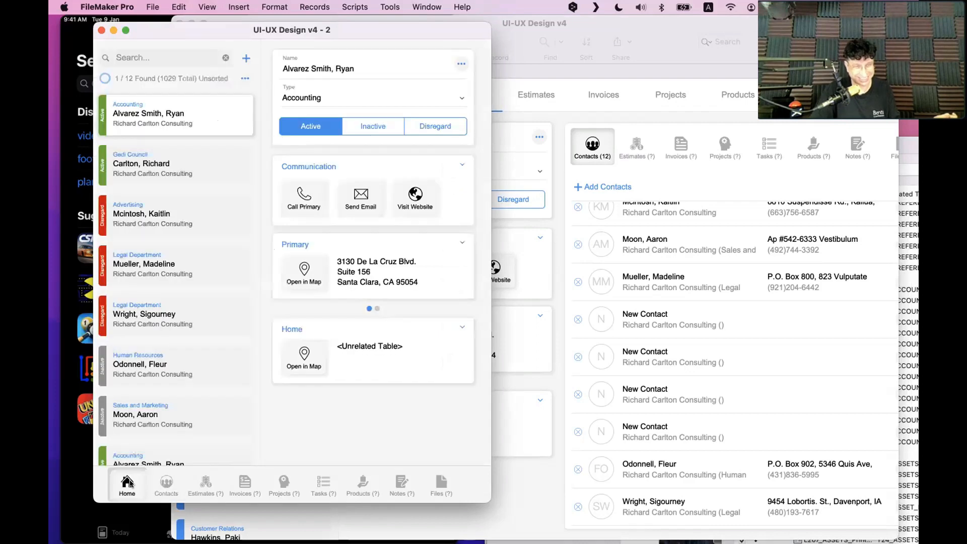
pyautogui.click(164, 485)
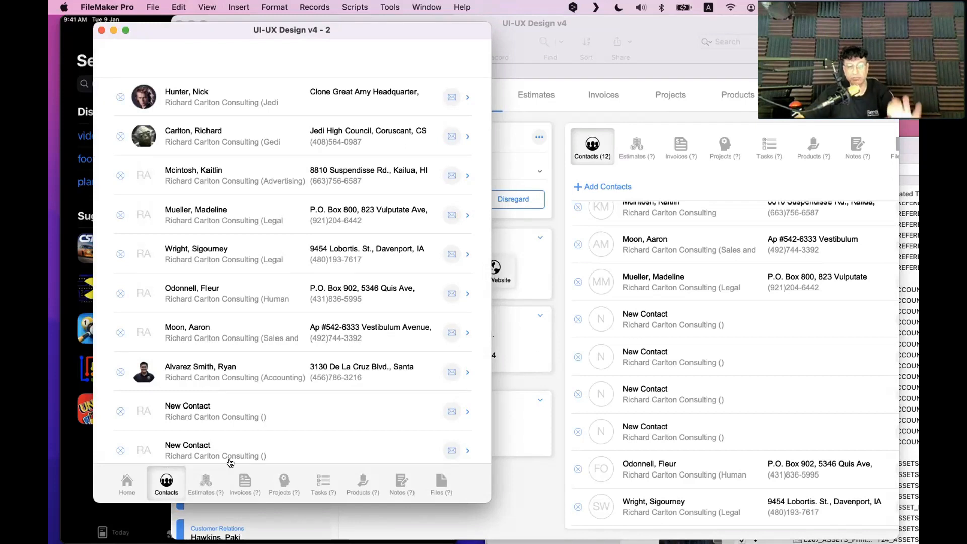
# In Layout mode, select the nav bar's Home segment and target its Active state in Appearance
pyautogui.press('super+l')
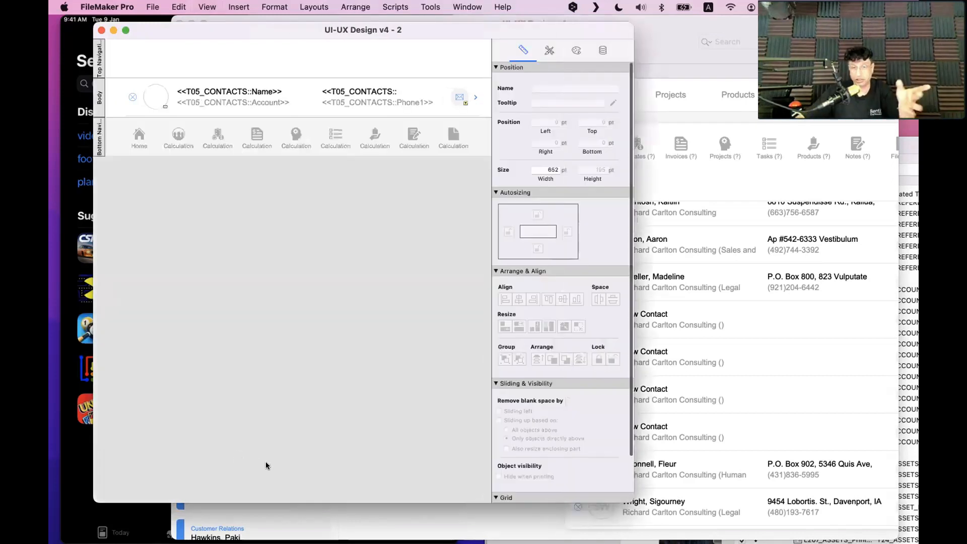
pyautogui.click(140, 138)
pyautogui.click(140, 138)
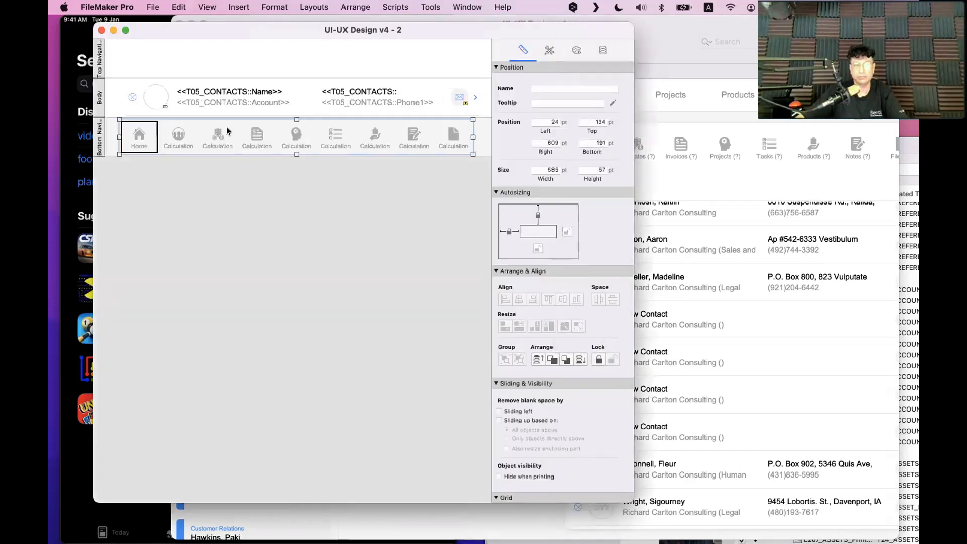
pyautogui.click(550, 50)
pyautogui.click(576, 48)
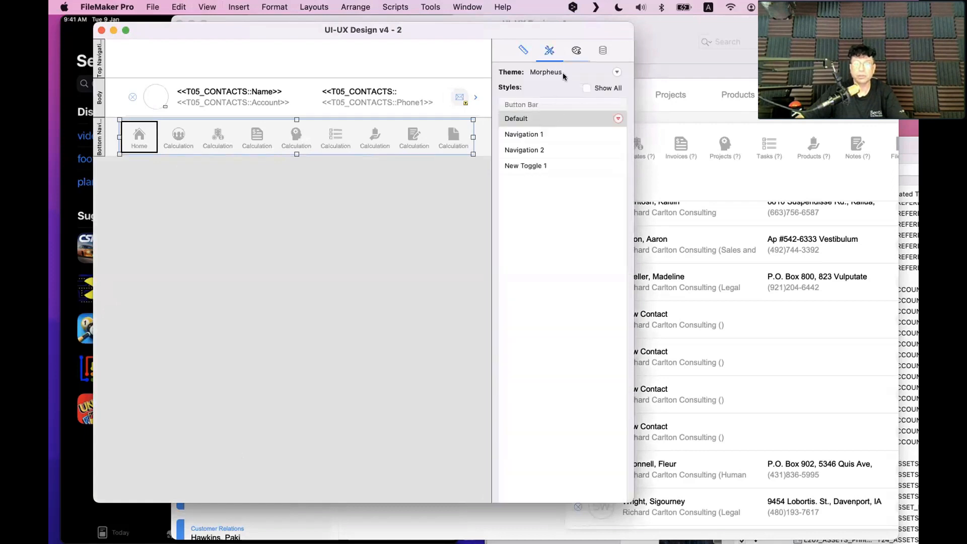
pyautogui.click(551, 103)
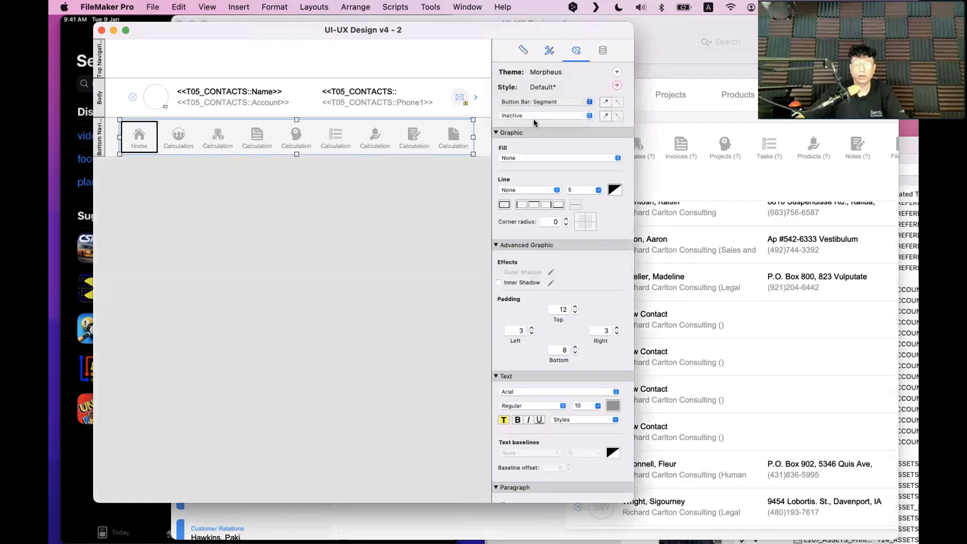
pyautogui.click(535, 126)
pyautogui.click(539, 103)
pyautogui.click(532, 124)
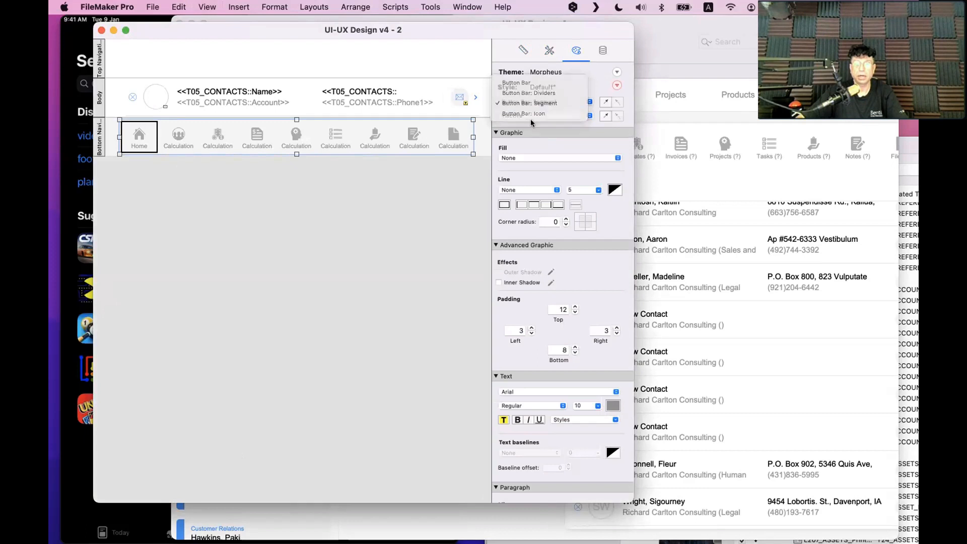
pyautogui.click(531, 117)
pyautogui.click(511, 107)
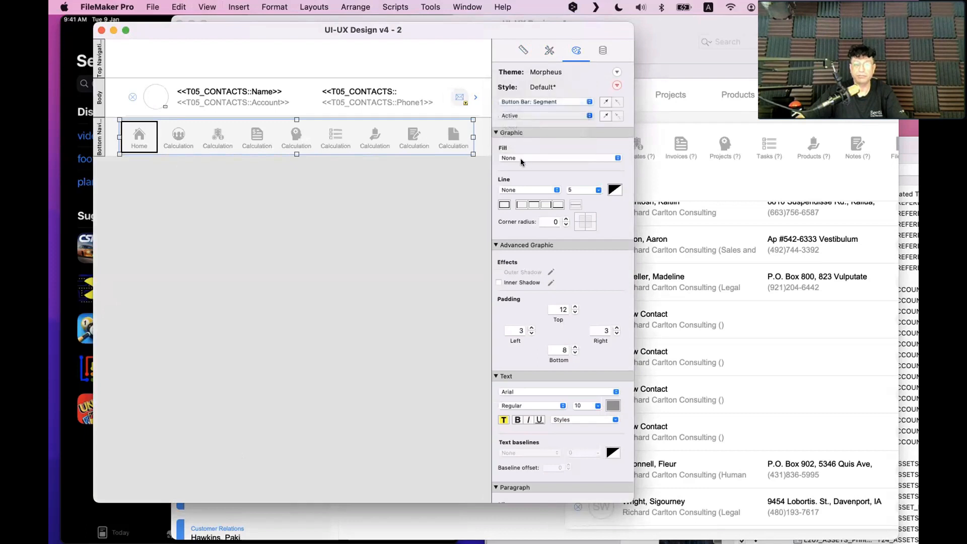
# Set the Active state's fill to None, disable Inner Shadow, save, and copy the style
pyautogui.click(519, 159)
pyautogui.click(524, 147)
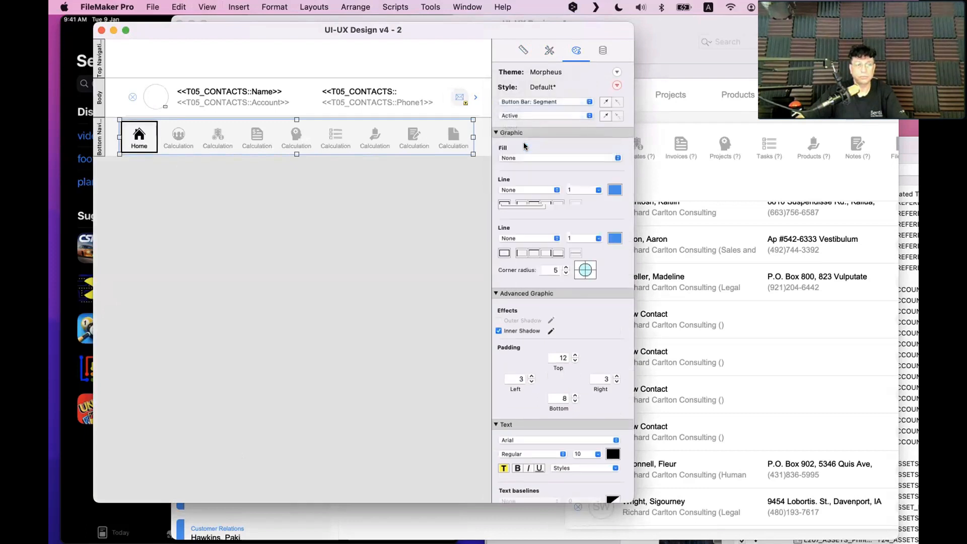
pyautogui.click(499, 282)
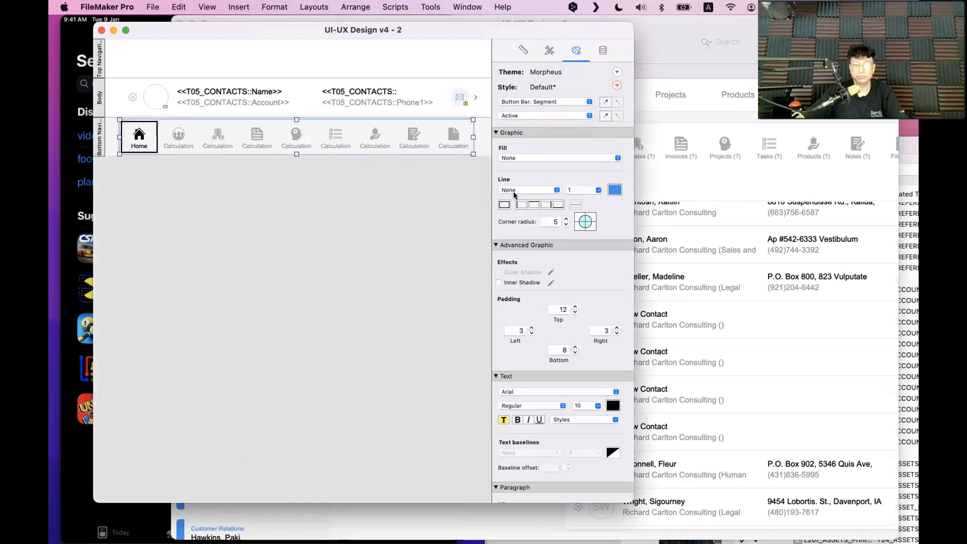
pyautogui.click(386, 212)
pyautogui.press('super+s')
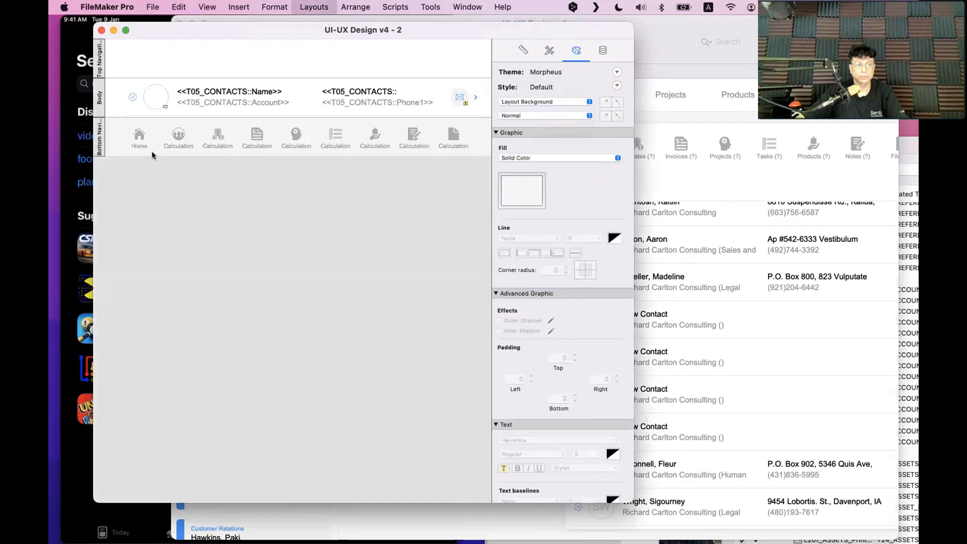
pyautogui.click(216, 144)
pyautogui.click(607, 102)
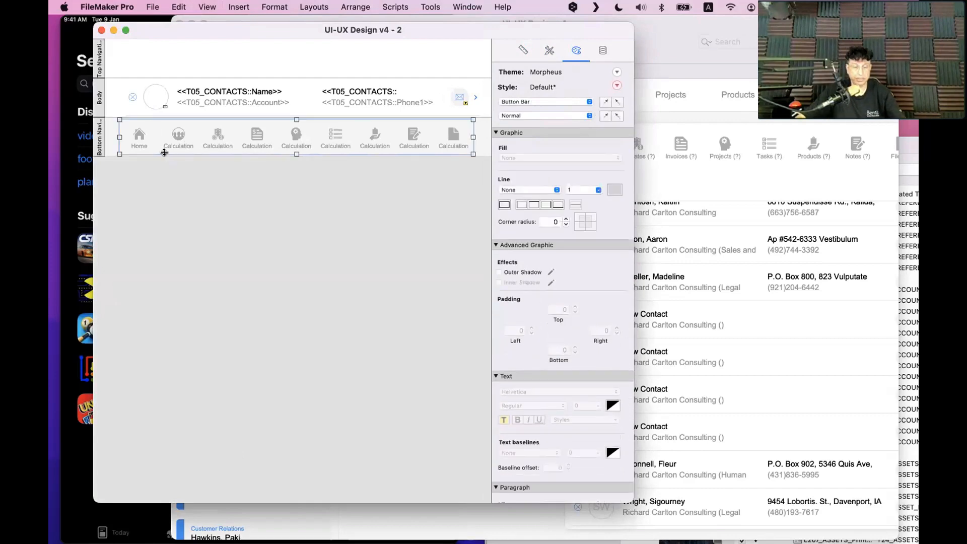
pyautogui.press('super+b')
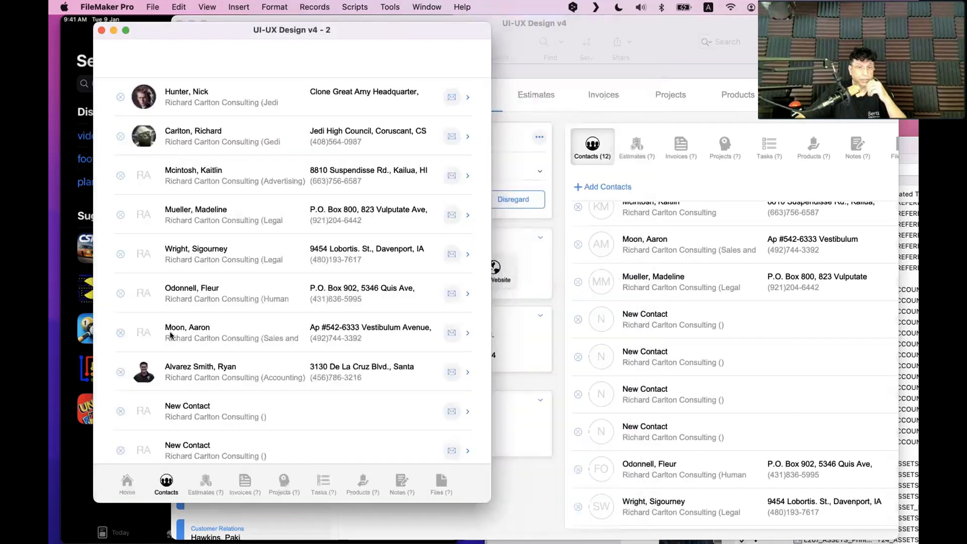
pyautogui.click(116, 491)
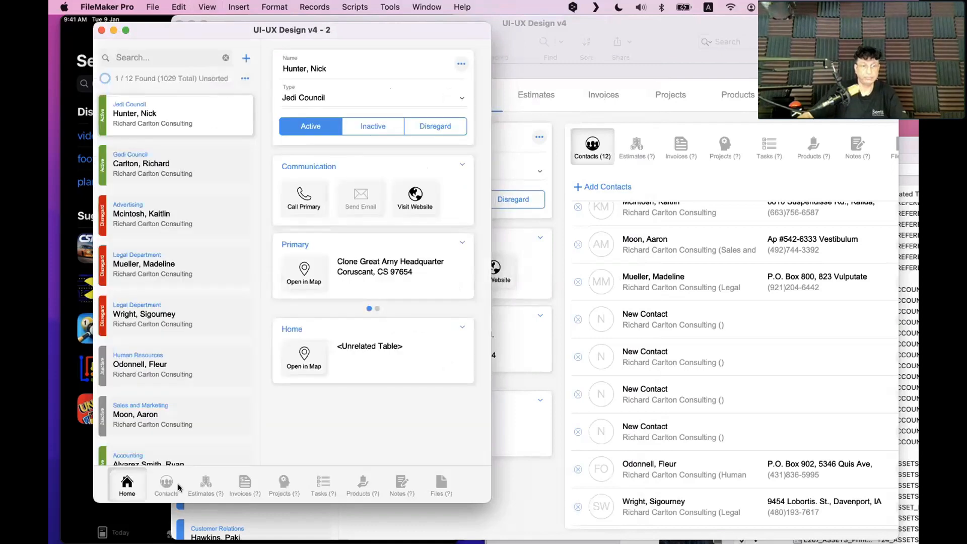
pyautogui.press('super+l')
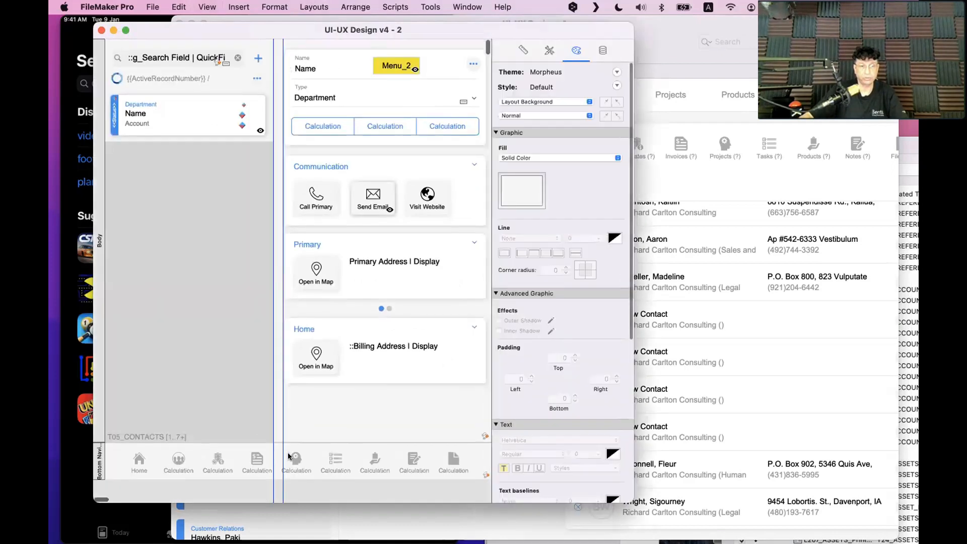
pyautogui.click(288, 456)
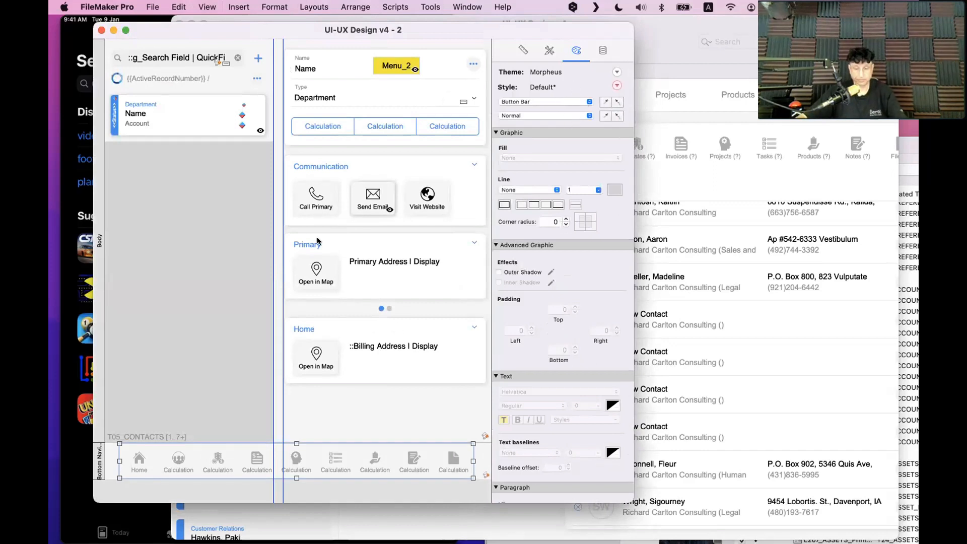
pyautogui.press('super+b')
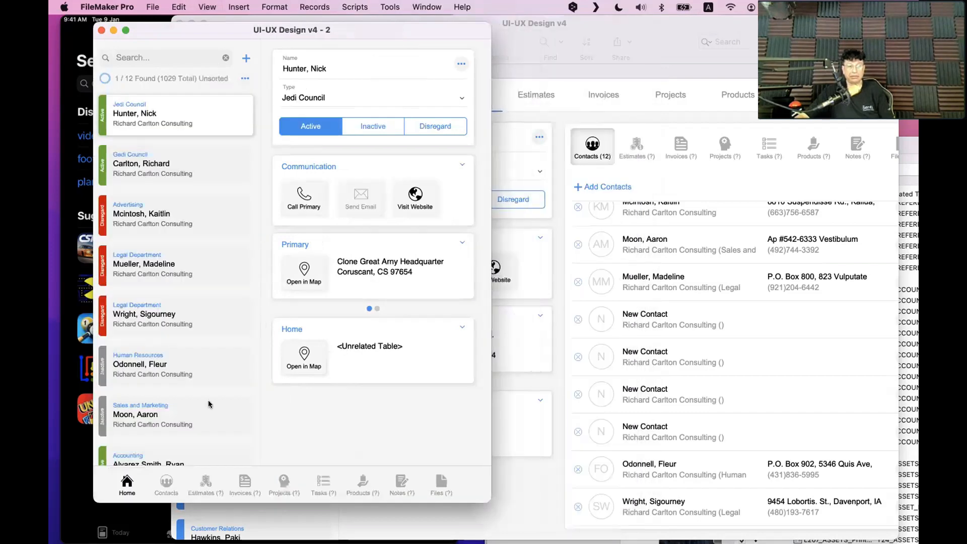
pyautogui.click(167, 482)
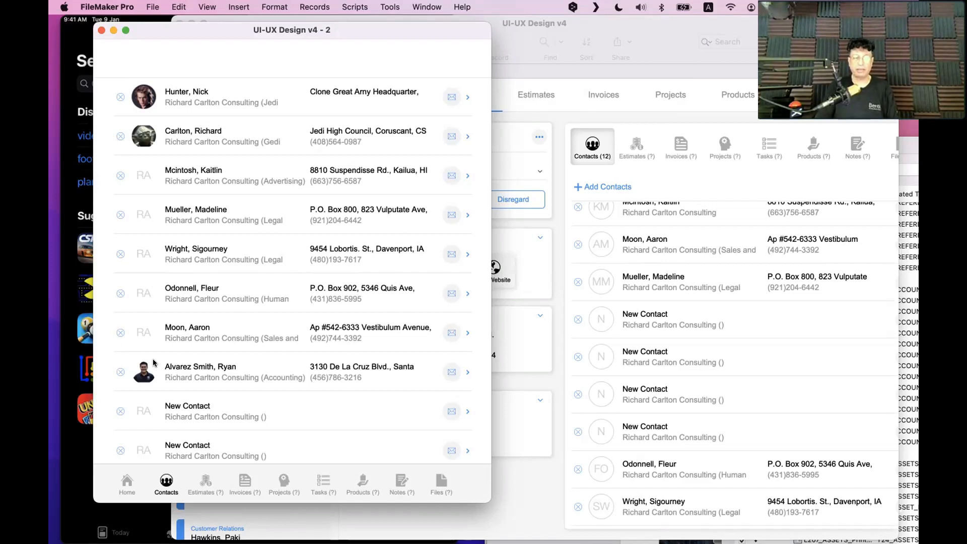
# Open Part Setup in Layout mode and start a new Sub-summary part
pyautogui.press('super+l')
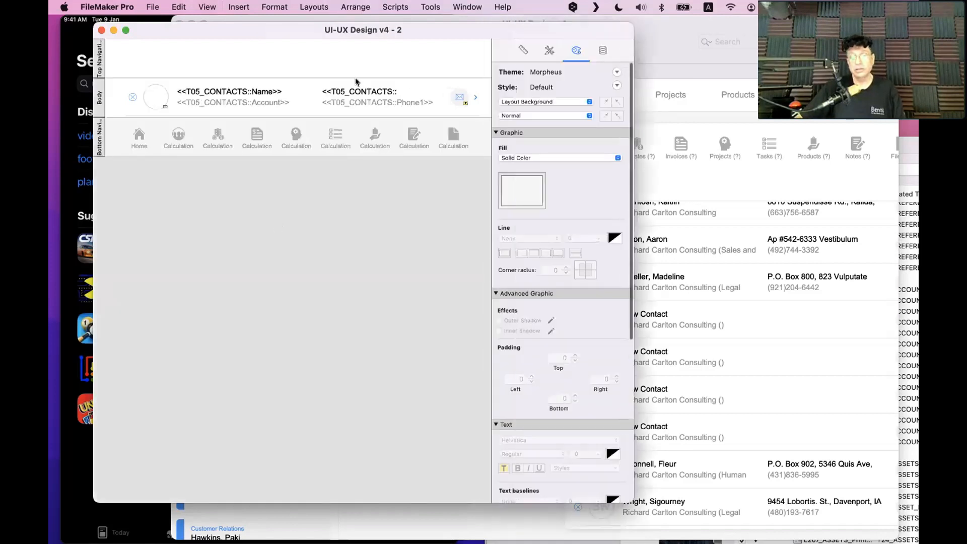
pyautogui.click(396, 7)
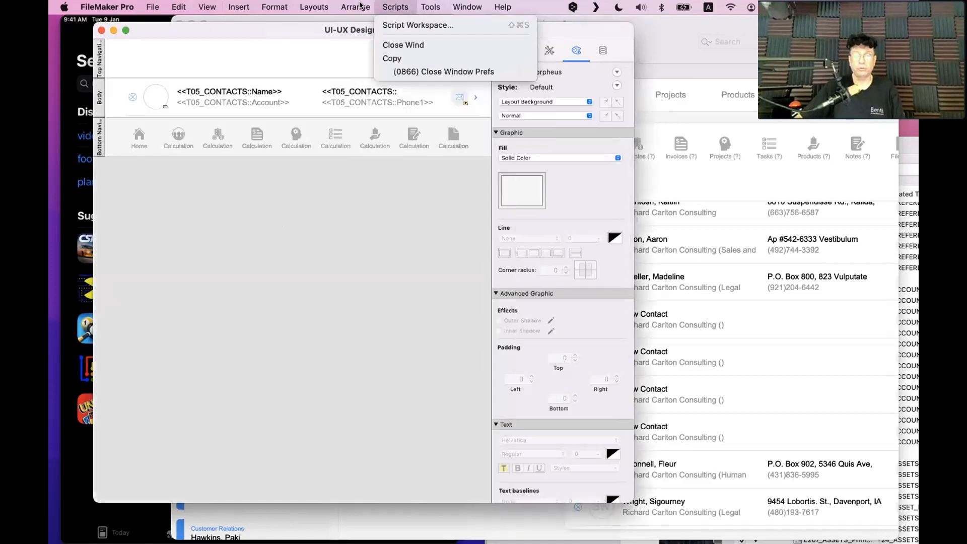
pyautogui.moveTo(314, 5)
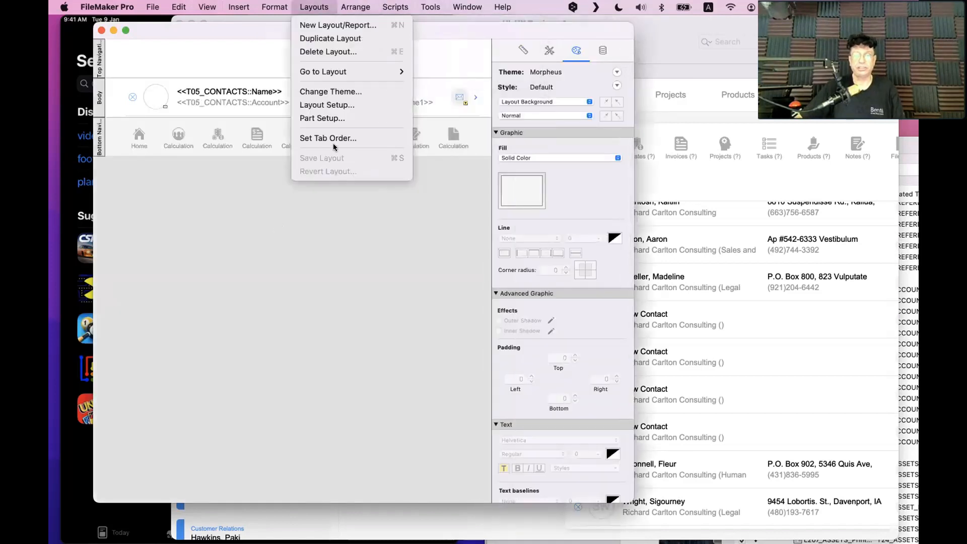
pyautogui.click(334, 121)
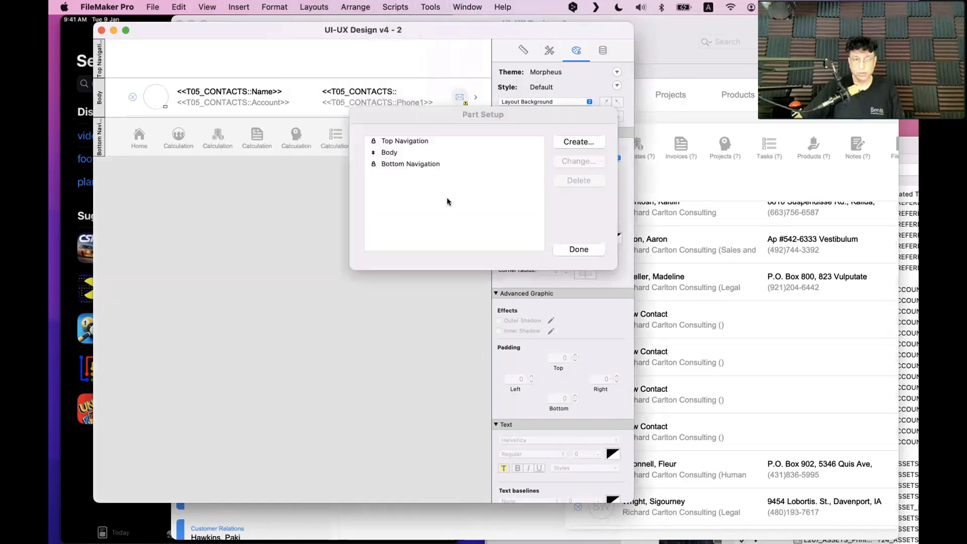
pyautogui.click(579, 142)
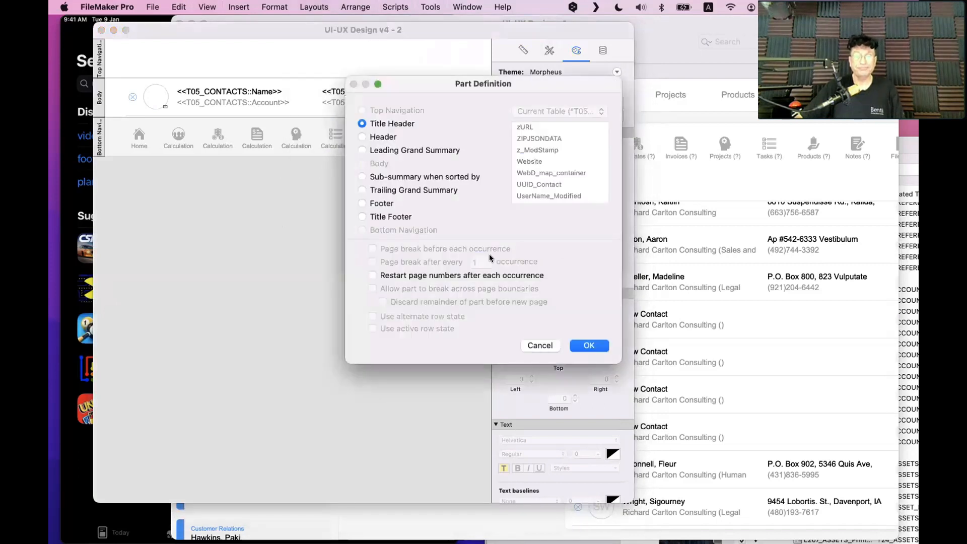
pyautogui.click(410, 177)
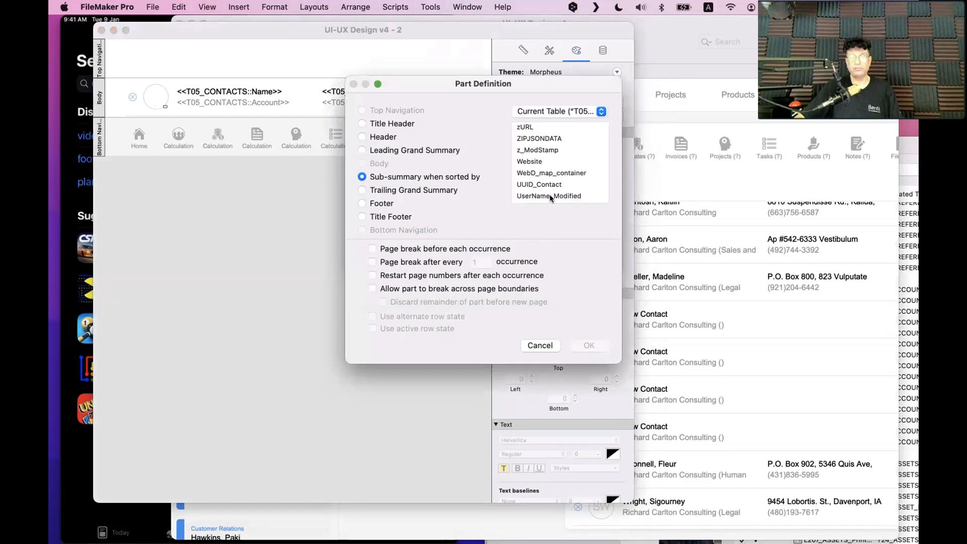
# Make it a sub-summary when sorted by Name, printing above the records
pyautogui.click(546, 176)
pyautogui.write('na')
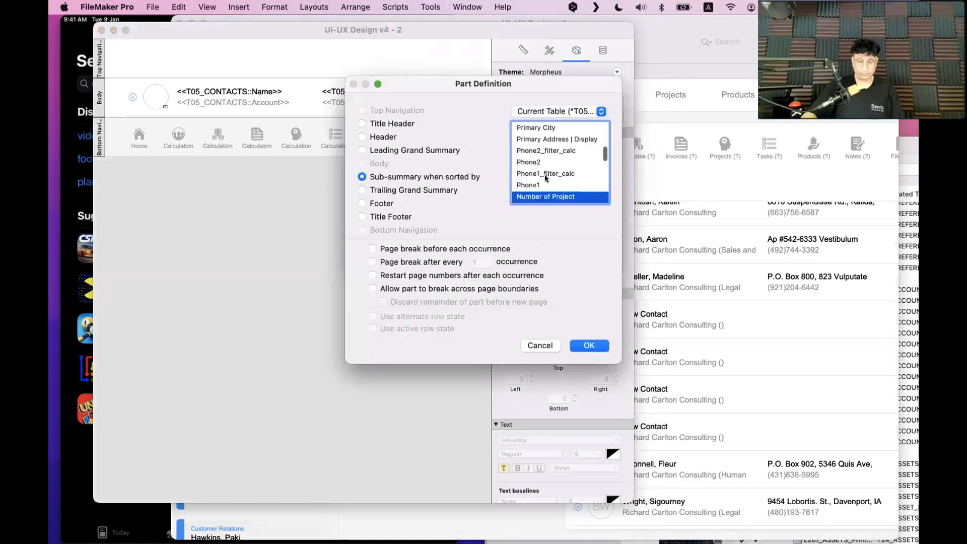
pyautogui.scroll(-3, 559, 178)
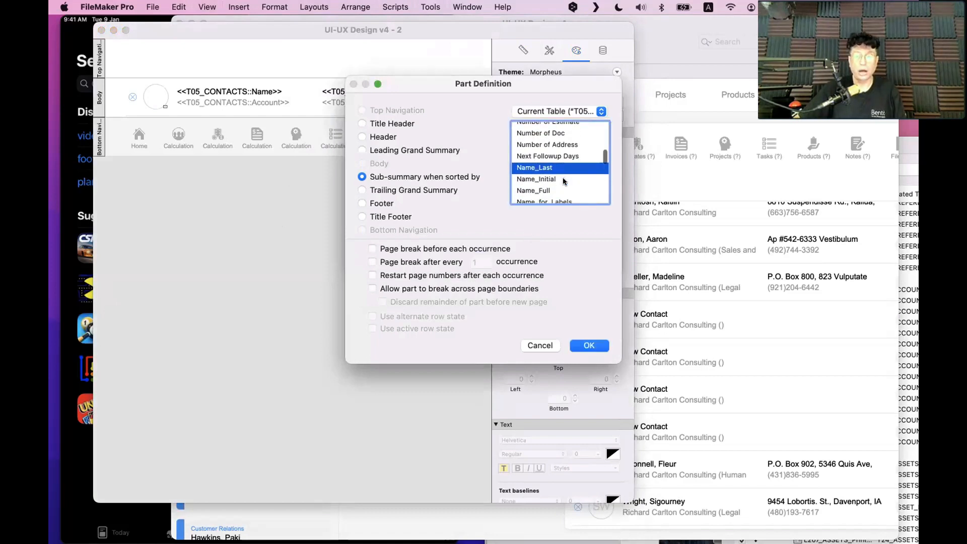
pyautogui.scroll(-3, 559, 177)
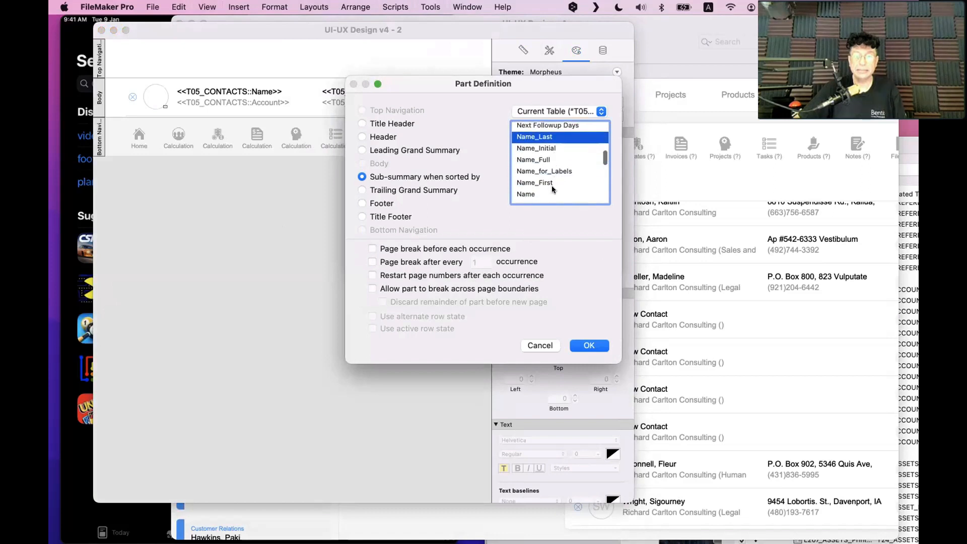
pyautogui.scroll(-3, 552, 187)
pyautogui.scroll(3, 548, 168)
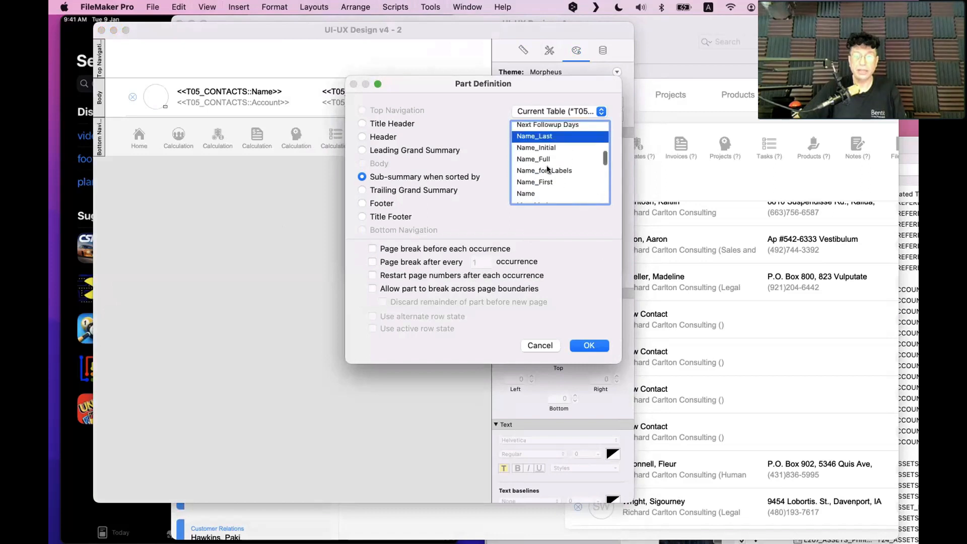
pyautogui.scroll(1, 549, 170)
pyautogui.click(552, 188)
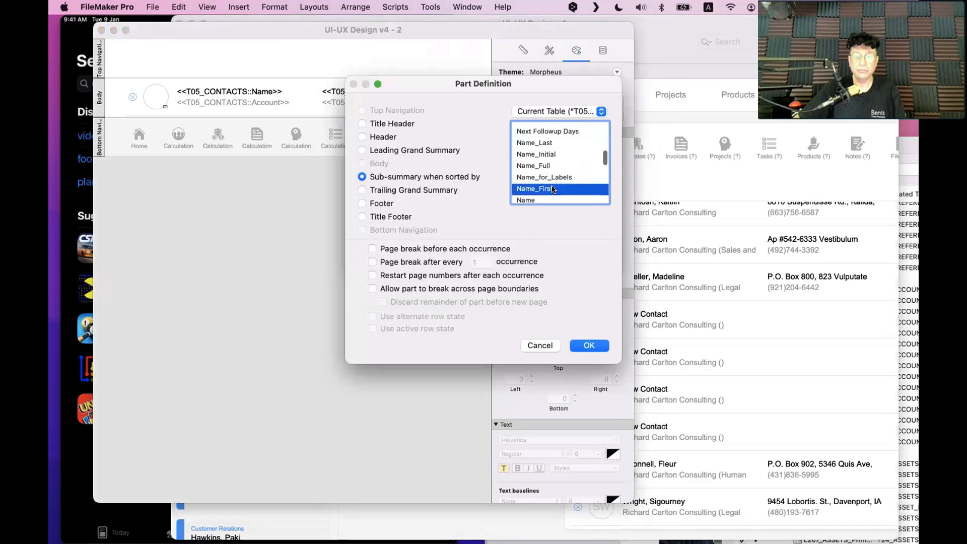
pyautogui.scroll(-3, 552, 189)
pyautogui.scroll(1, 553, 190)
pyautogui.click(552, 186)
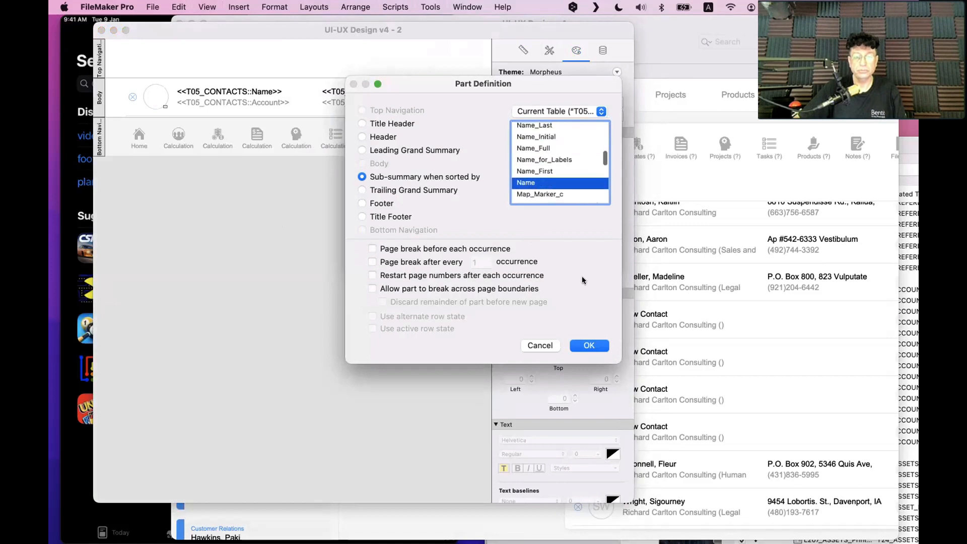
pyautogui.press('Return')
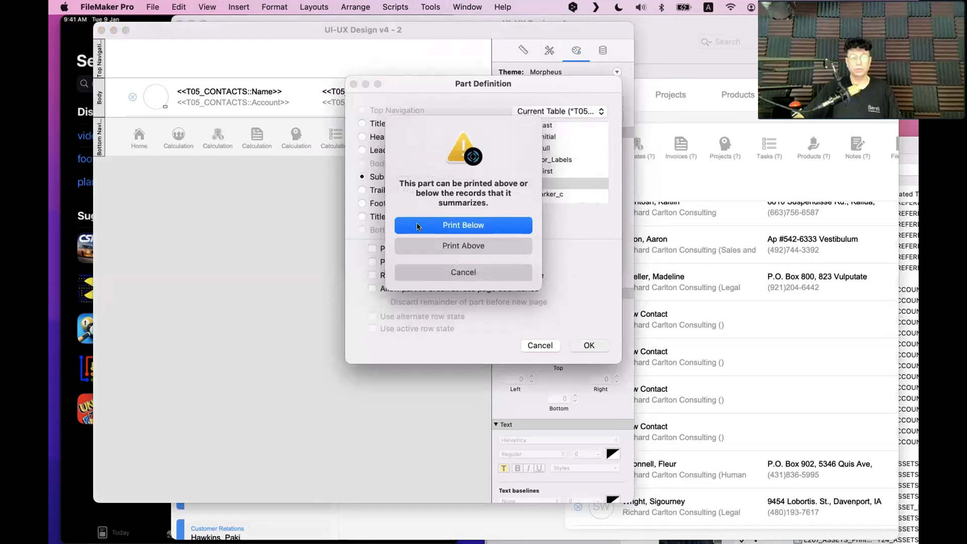
pyautogui.click(430, 247)
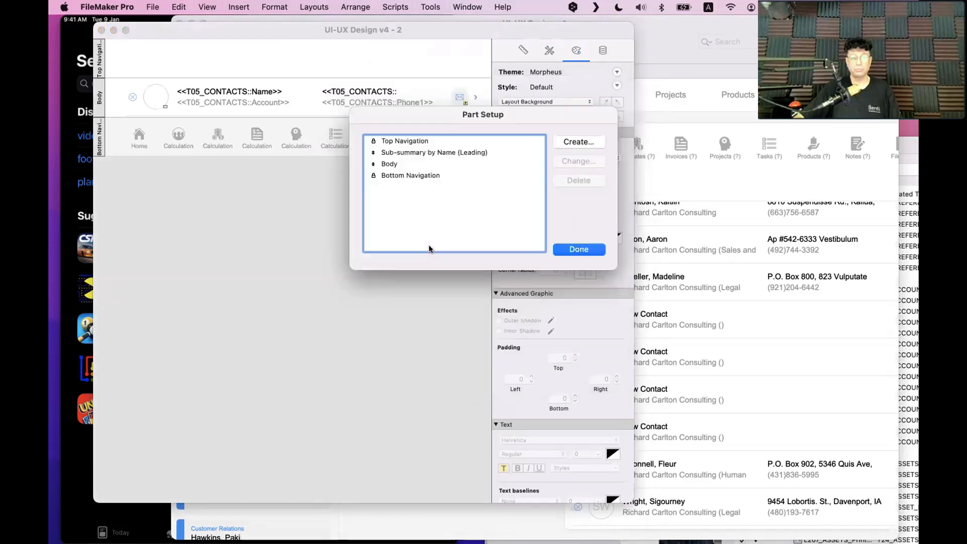
pyautogui.click(568, 251)
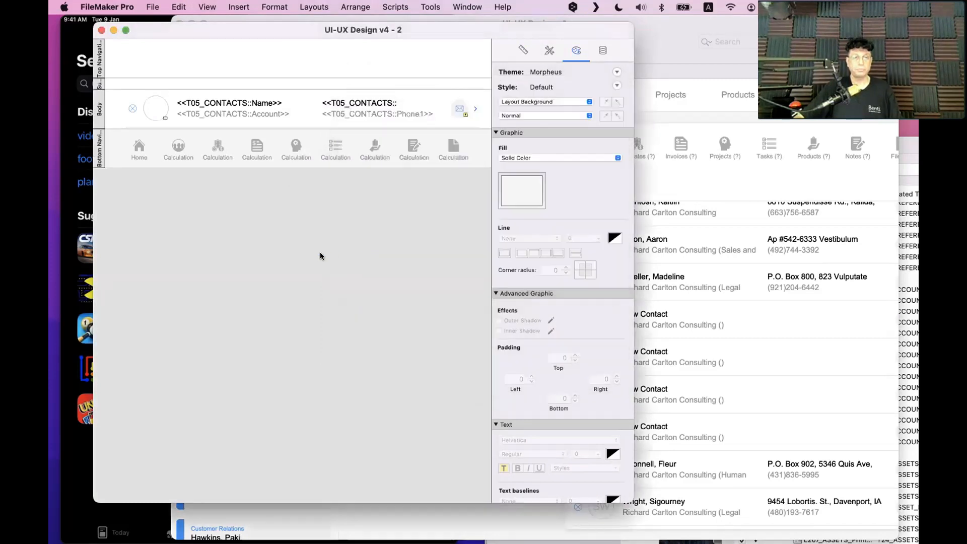
# Make the sub-summary part taller and change its sort field to Name_Last
pyautogui.moveTo(370, 86); pyautogui.dragTo(370, 116)
pyautogui.doubleClick(96, 92)
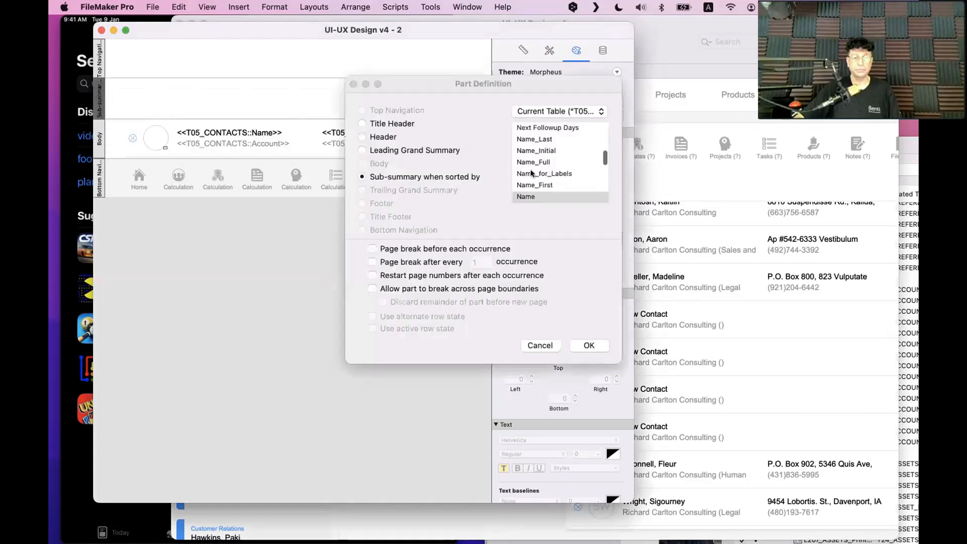
pyautogui.click(545, 139)
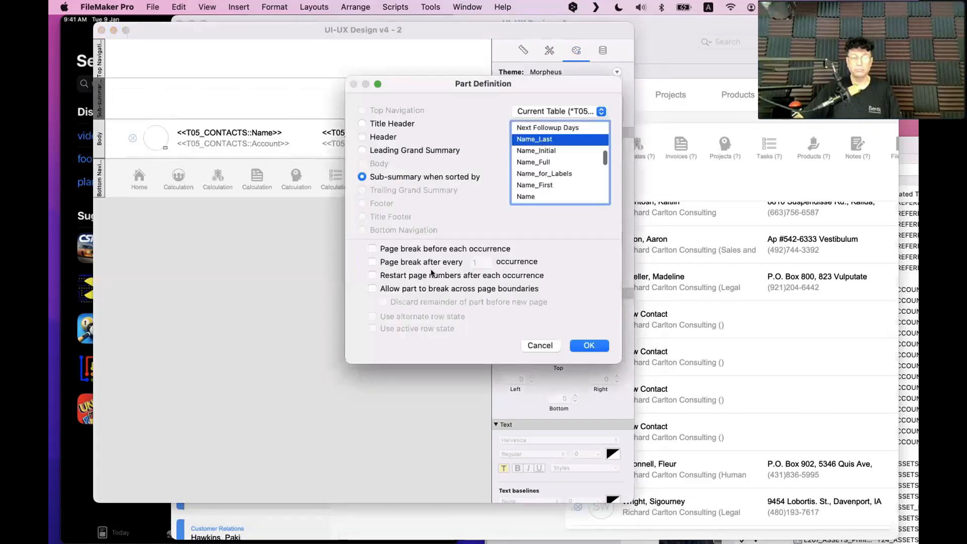
pyautogui.press('Return')
pyautogui.click(267, 318)
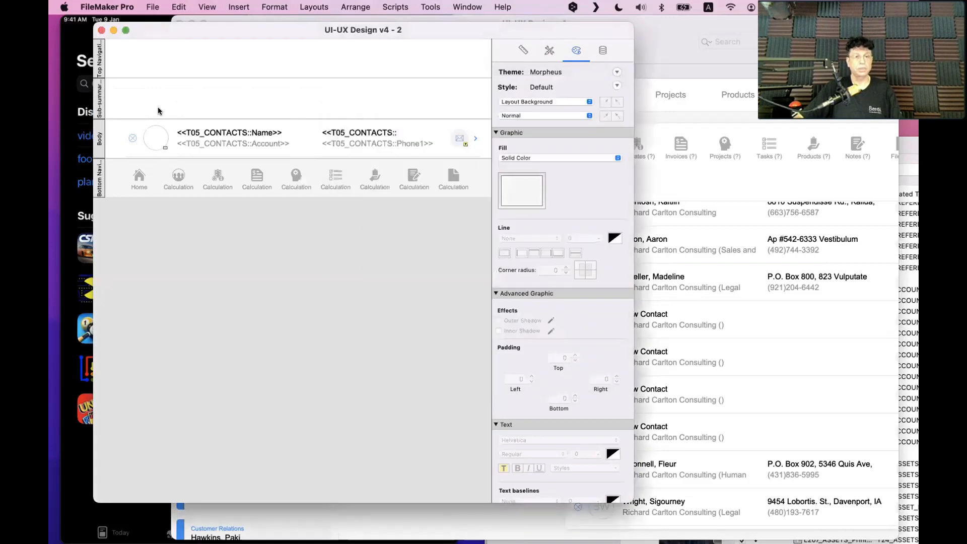
# Inspect the desktop layout's Add Contacts button in Layout mode, then return to v4 - 2 with its toolbar
pyautogui.click(773, 233)
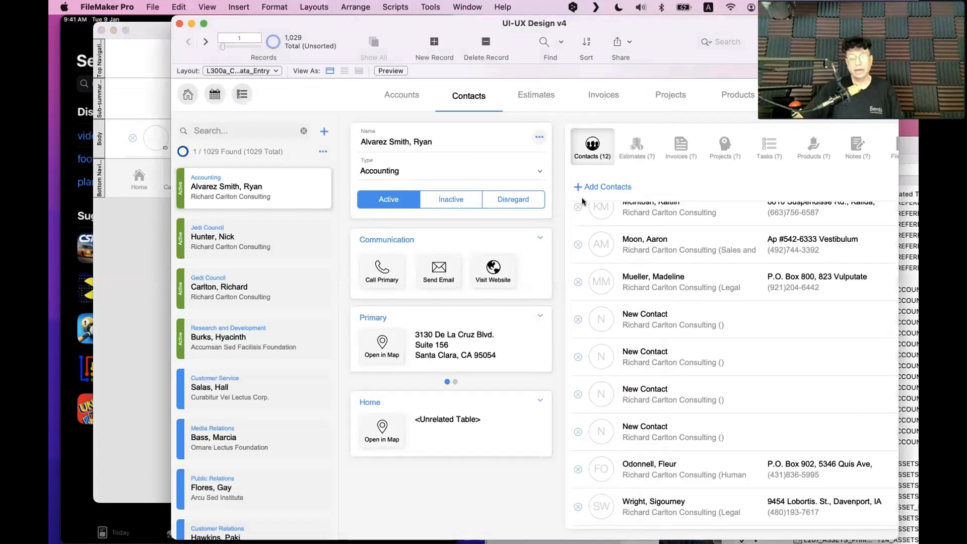
pyautogui.press('super+l')
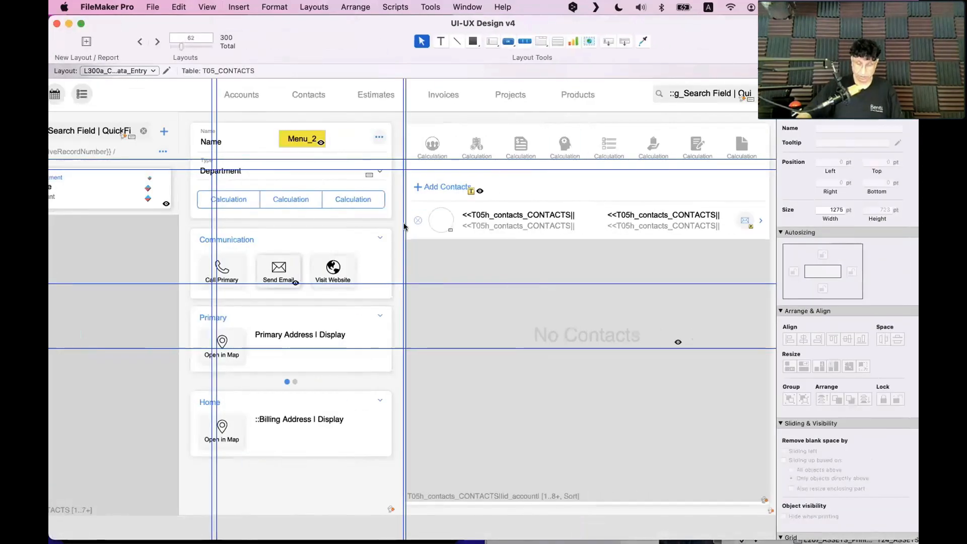
pyautogui.press('shift+super+l')
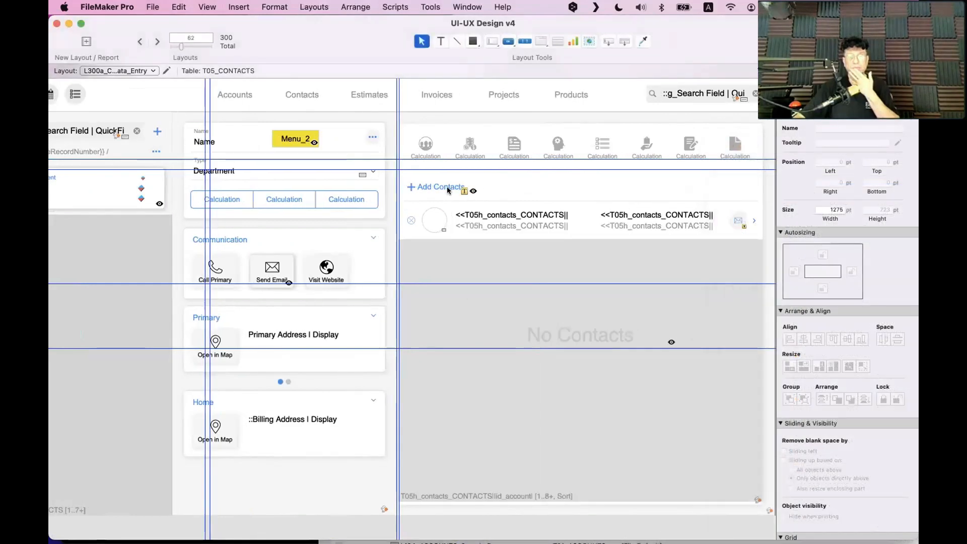
pyautogui.doubleClick(448, 191)
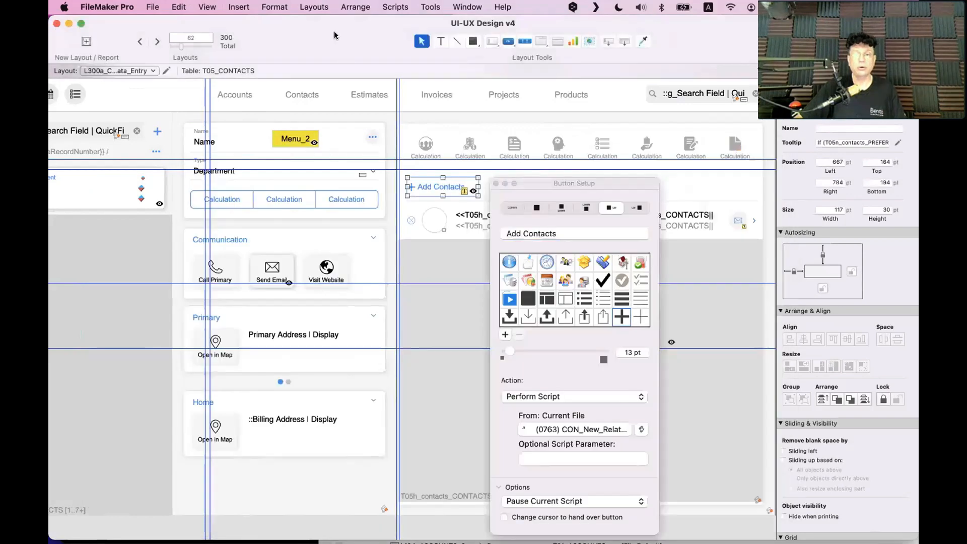
pyautogui.moveTo(335, 35); pyautogui.dragTo(525, 64)
pyautogui.click(633, 214)
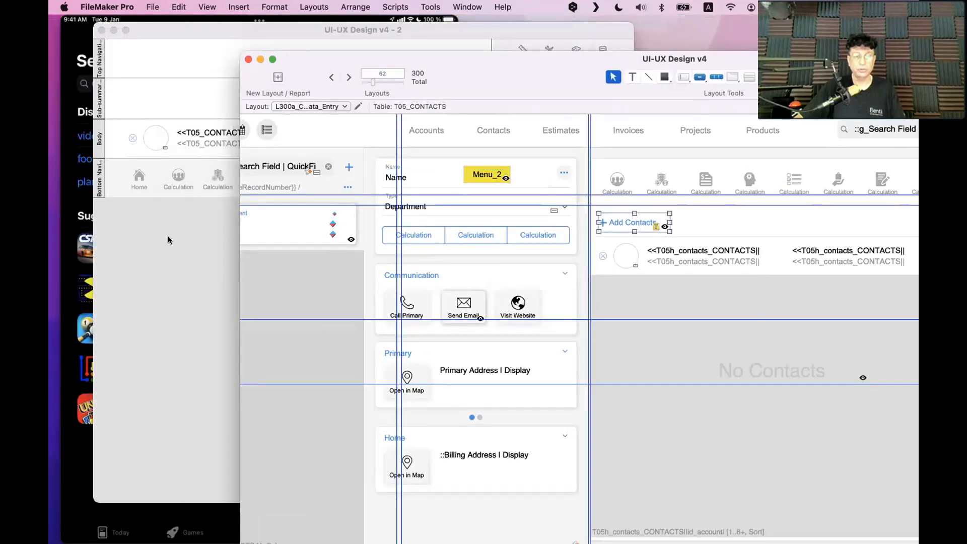
pyautogui.click(169, 237)
pyautogui.press('alt+super+s')
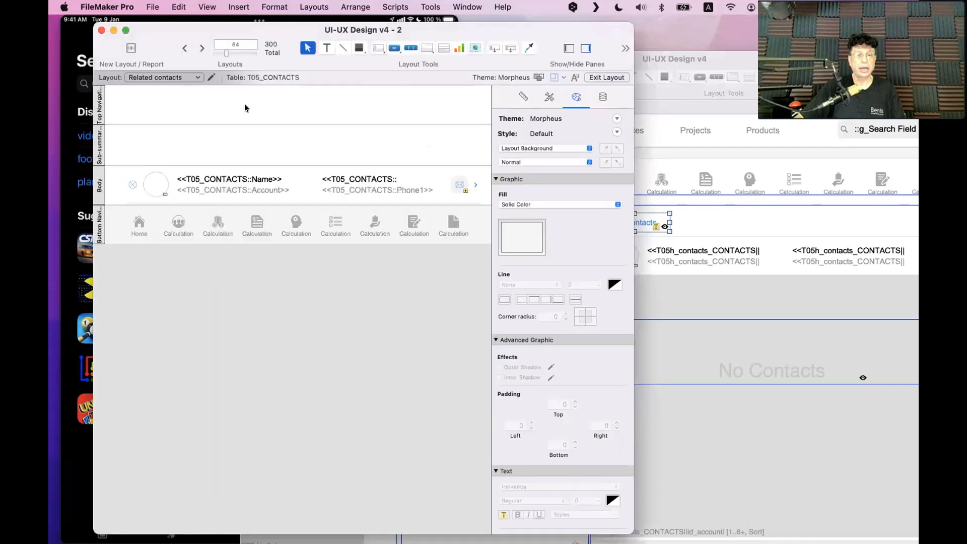
# Insert the Initials | Unique field into the sub-summary part
pyautogui.press('alt+super+s')
pyautogui.press('alt+super+s')
pyautogui.press('alt+super+f')
pyautogui.click(676, 350)
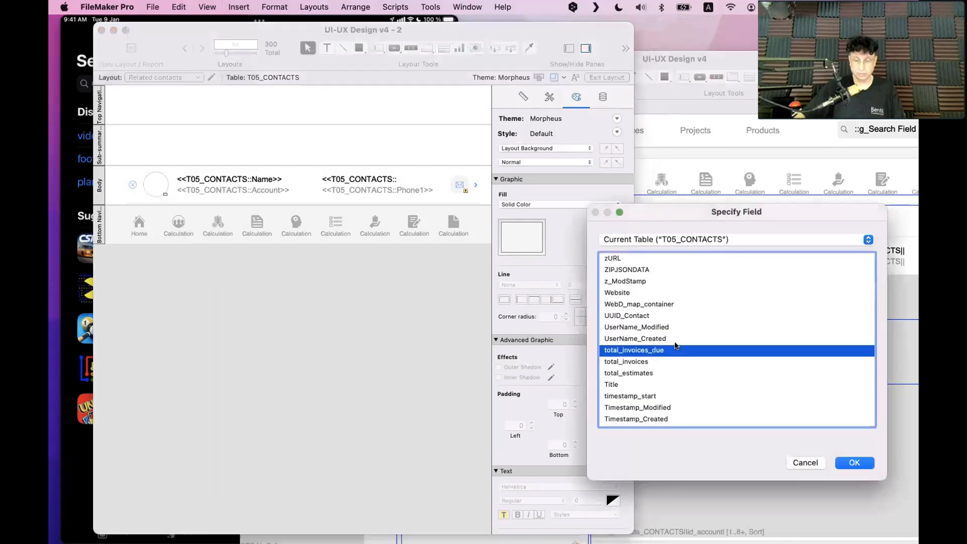
pyautogui.write('ini')
pyautogui.scroll(-3, 643, 401)
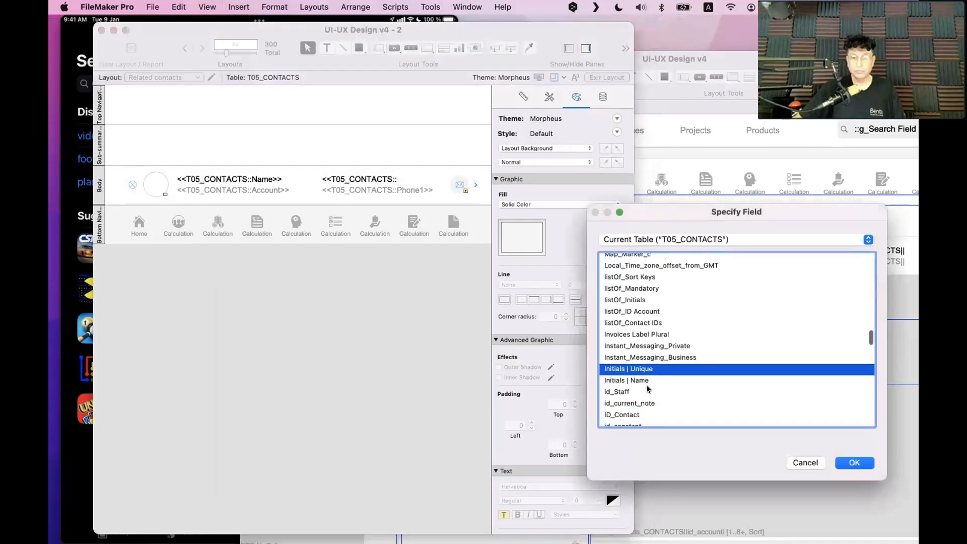
pyautogui.press('Return')
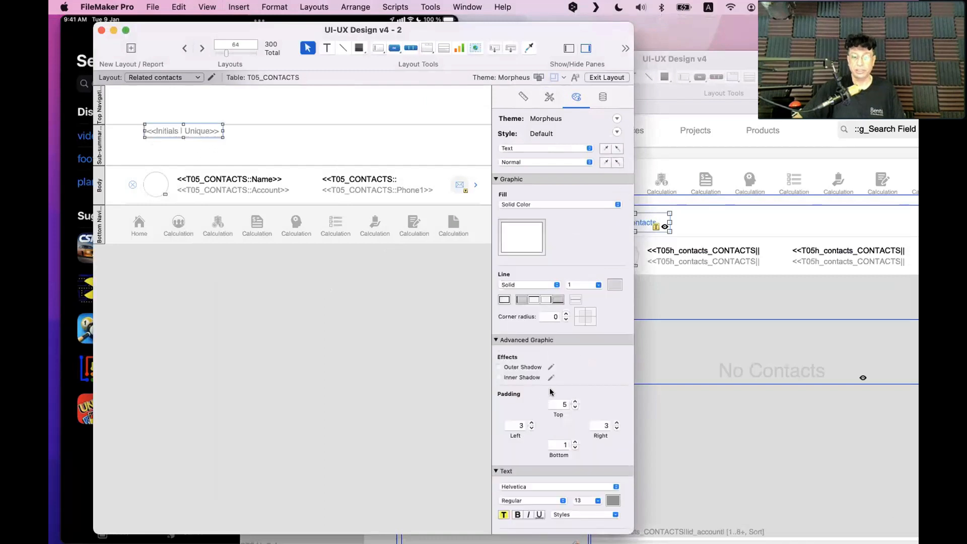
# Format the initials as bold black text at size 33 and shift the field left
pyautogui.doubleClick(580, 500)
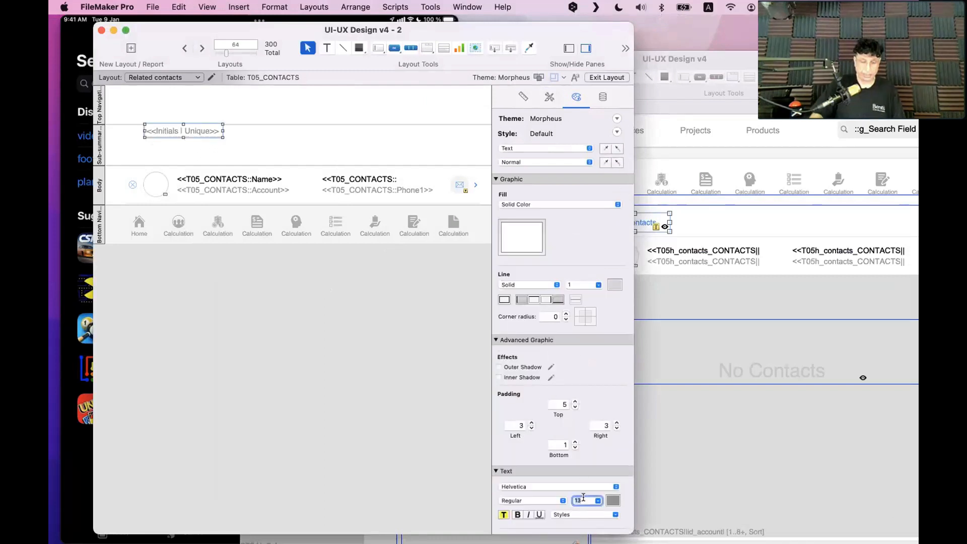
pyautogui.write('25')
pyautogui.press('Return')
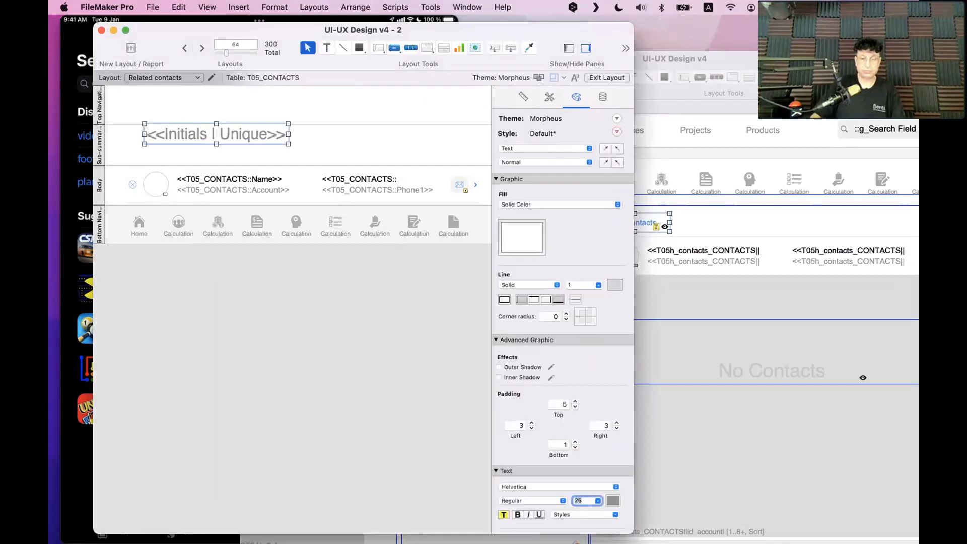
pyautogui.click(608, 500)
pyautogui.click(655, 386)
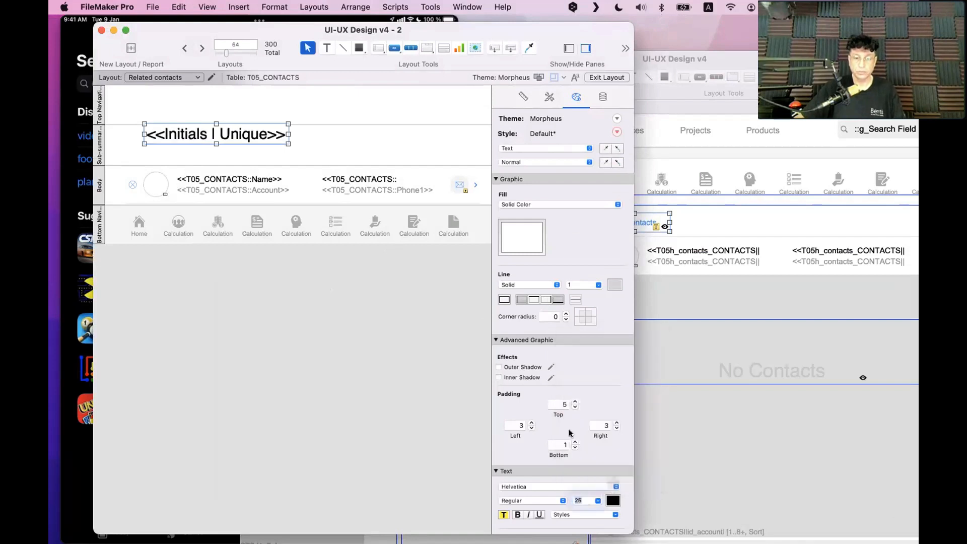
pyautogui.click(518, 514)
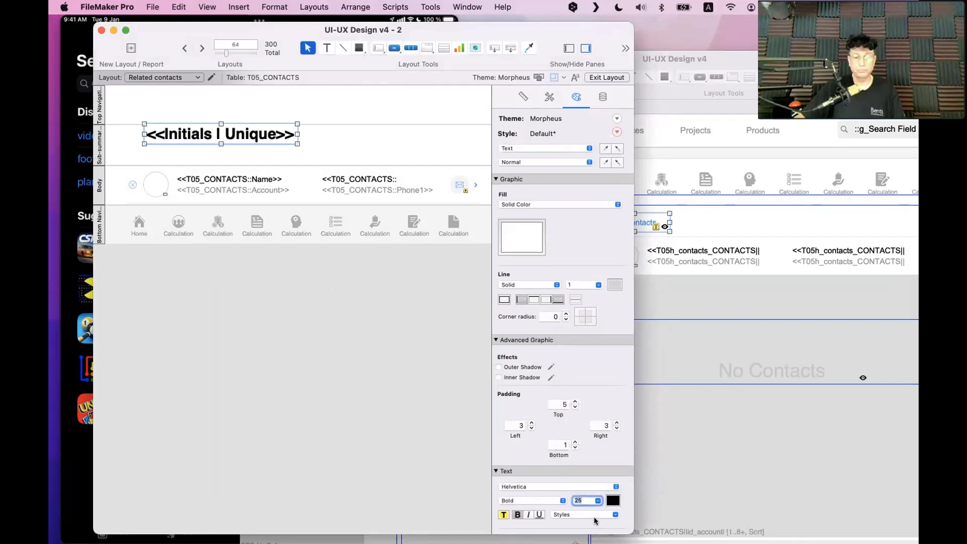
pyautogui.write('33')
pyautogui.press('Return')
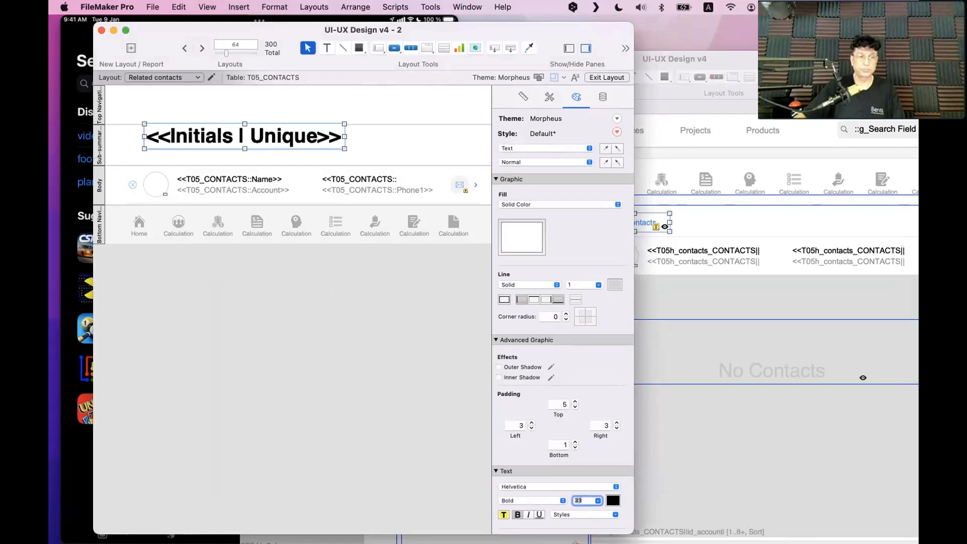
pyautogui.click(332, 258)
pyautogui.moveTo(271, 140); pyautogui.dragTo(243, 147)
# Remove the header's borders and set its line style to None
pyautogui.click(533, 301)
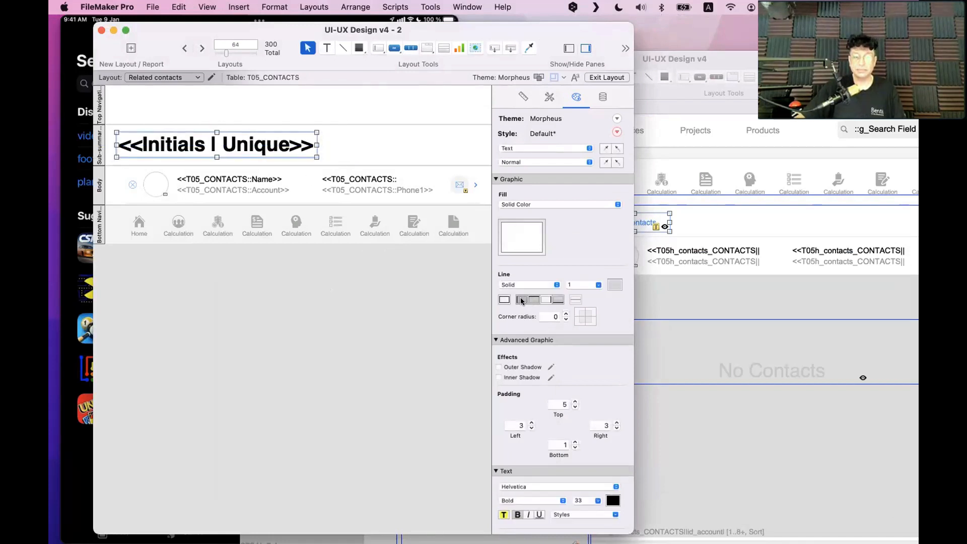
pyautogui.click(522, 300)
pyautogui.click(534, 301)
pyautogui.click(559, 301)
pyautogui.click(315, 294)
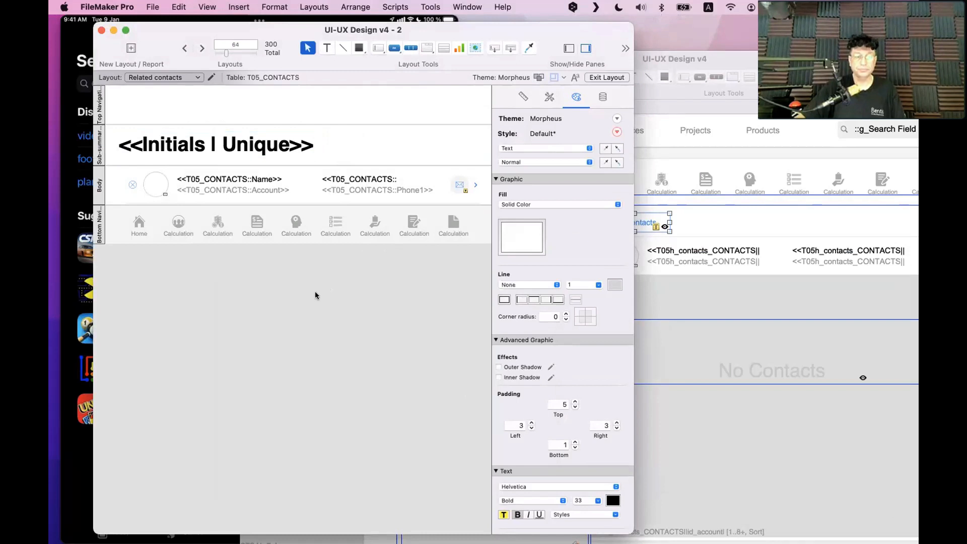
# Make the Initials | Unique header's fill transparent
pyautogui.click(318, 145)
pyautogui.moveTo(316, 144); pyautogui.dragTo(313, 145)
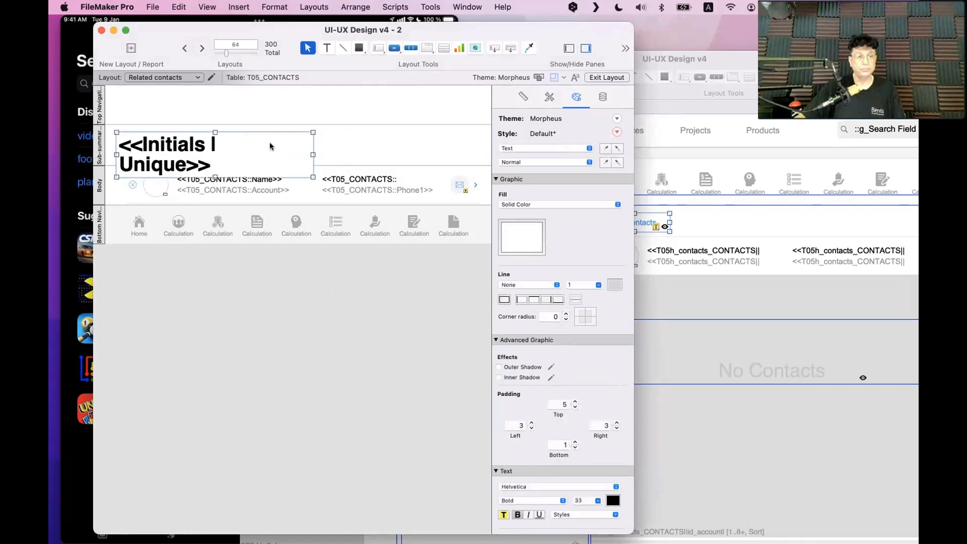
pyautogui.press('super+z')
pyautogui.click(321, 158)
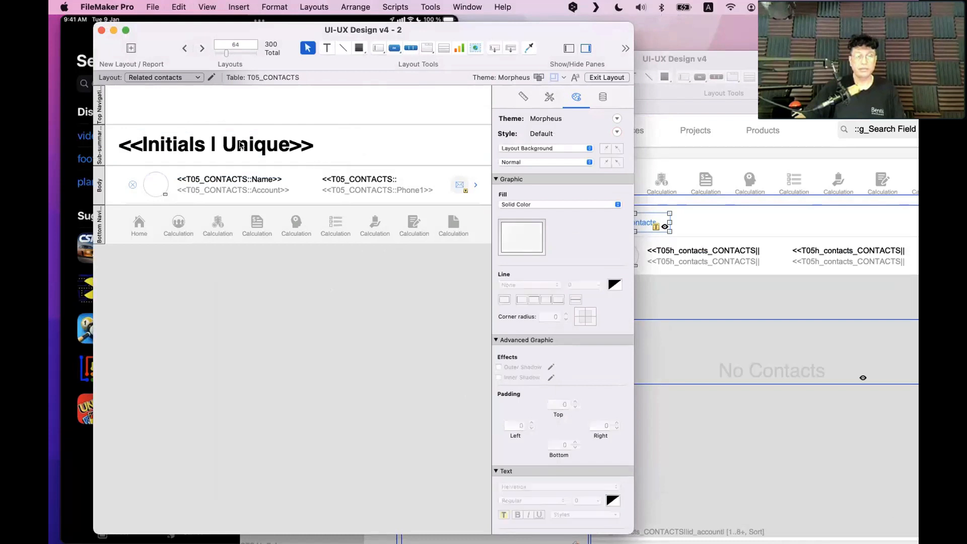
pyautogui.click(242, 146)
pyautogui.click(529, 247)
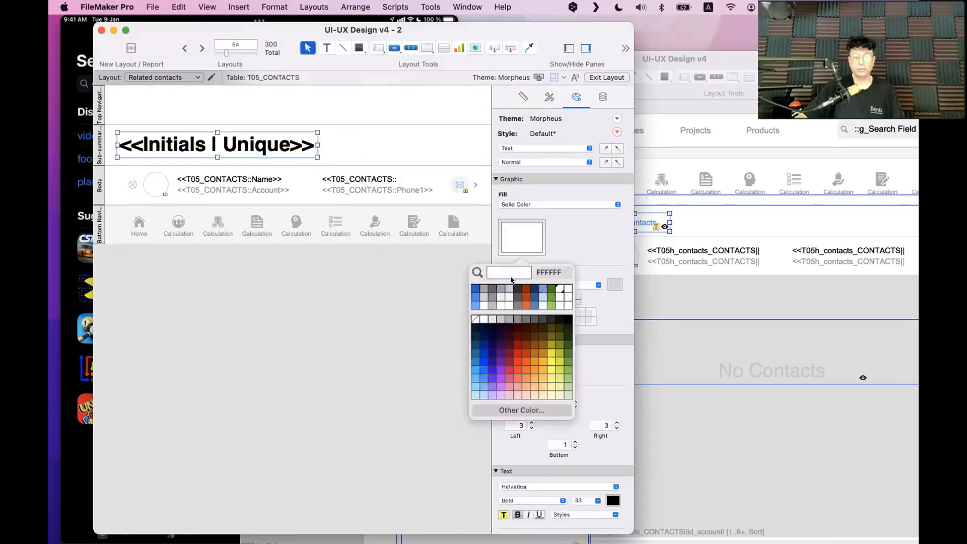
pyautogui.click(471, 321)
pyautogui.click(211, 258)
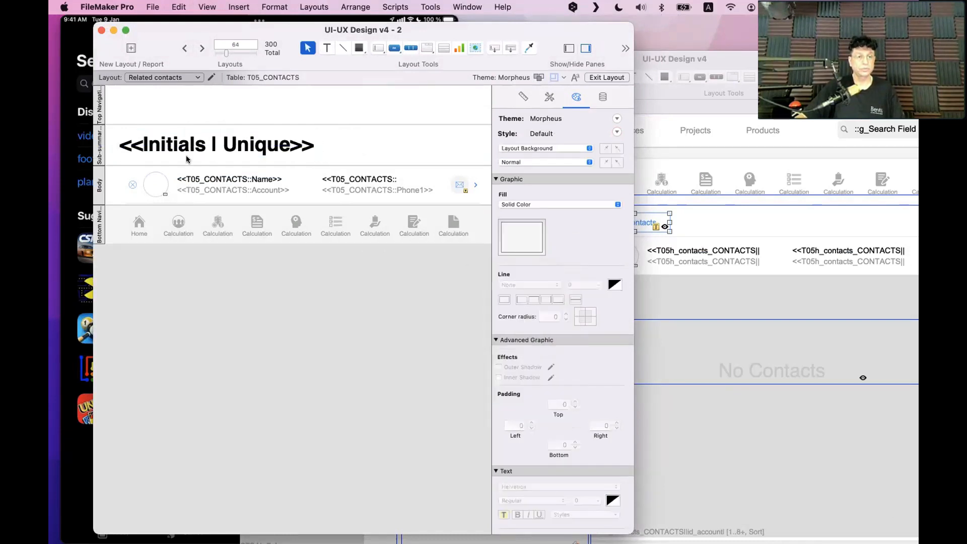
# Delete the small x button from the grouped contact row
pyautogui.click(138, 185)
pyautogui.click(135, 185)
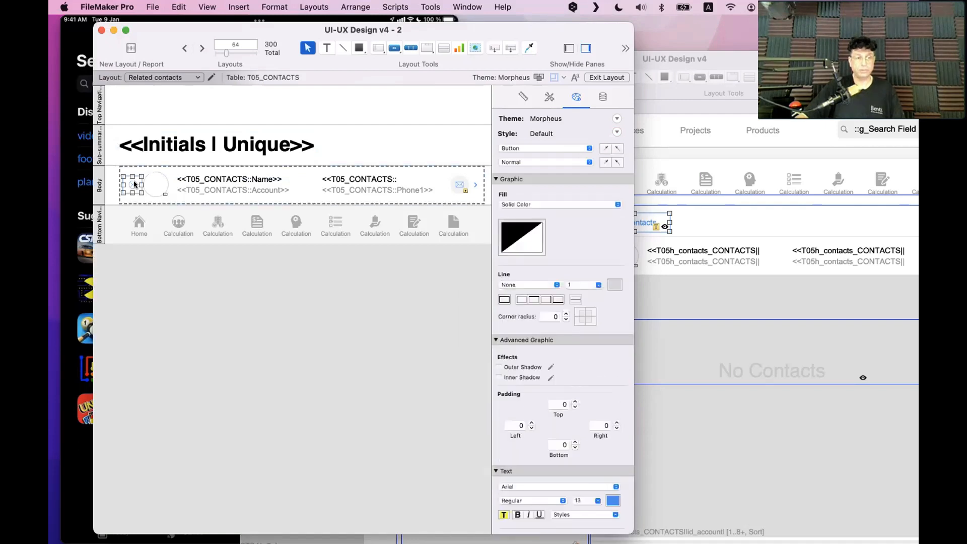
pyautogui.press('Delete')
pyautogui.hscroll(1, 143, 183)
pyautogui.click(146, 182)
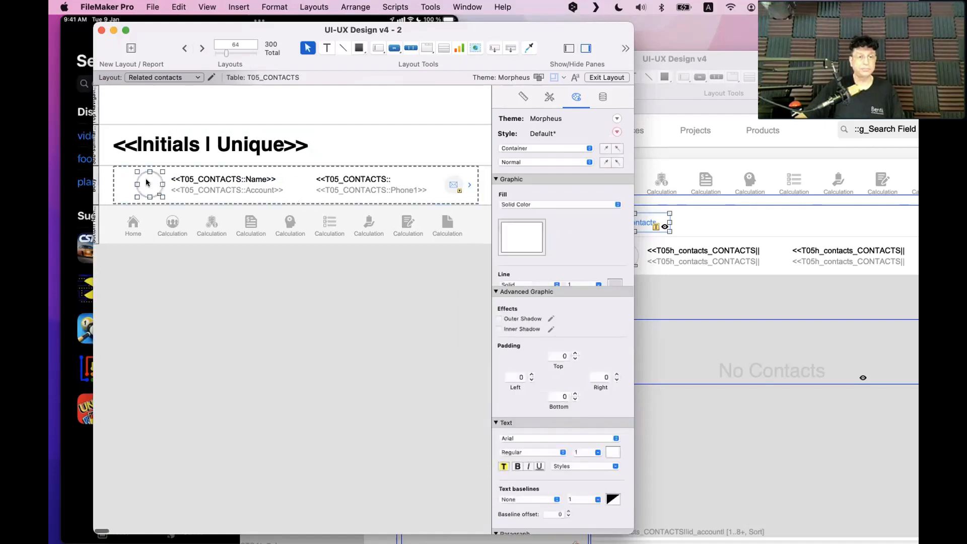
pyautogui.click(147, 310)
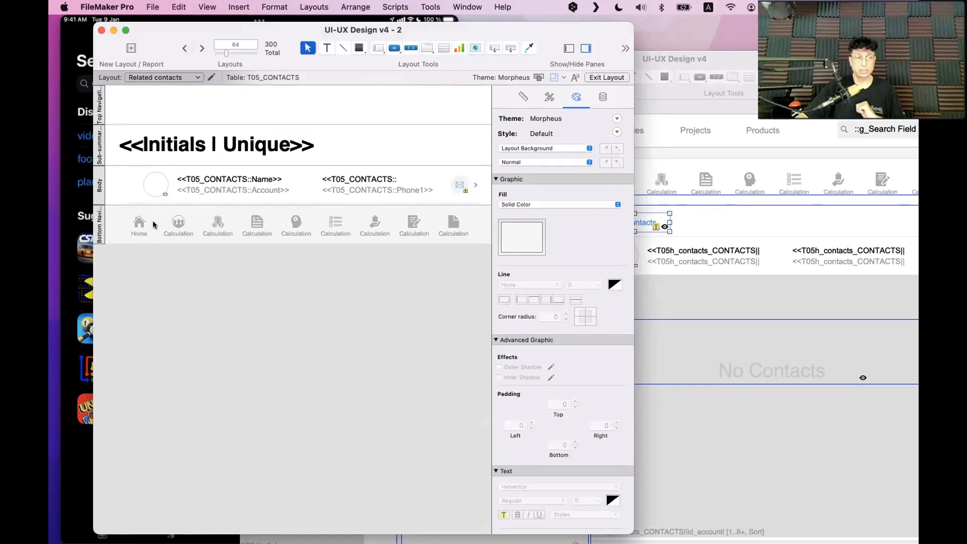
# After a Browse preview and Script Workspace check, open Button Bar Setup for the nav bar's second segment
pyautogui.press('super+b')
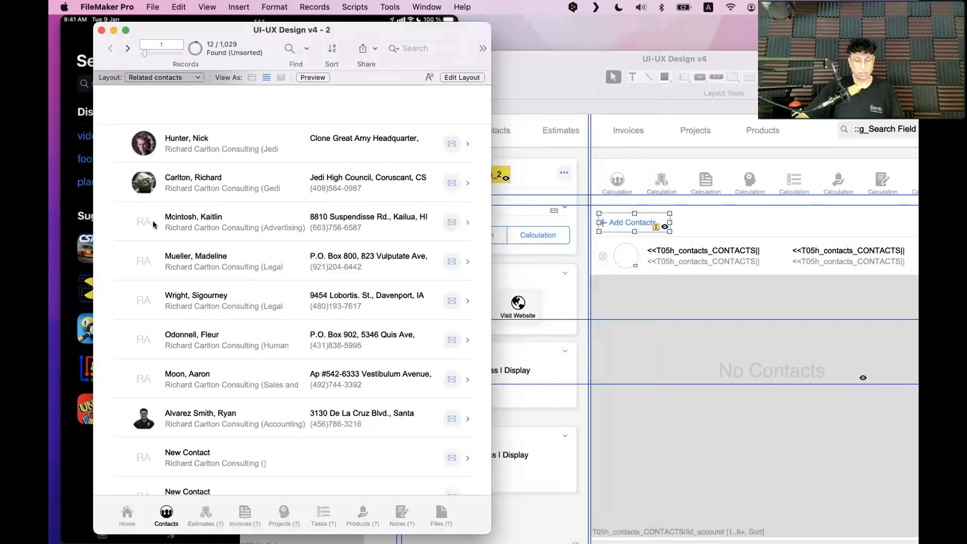
pyautogui.press('super+shift+s')
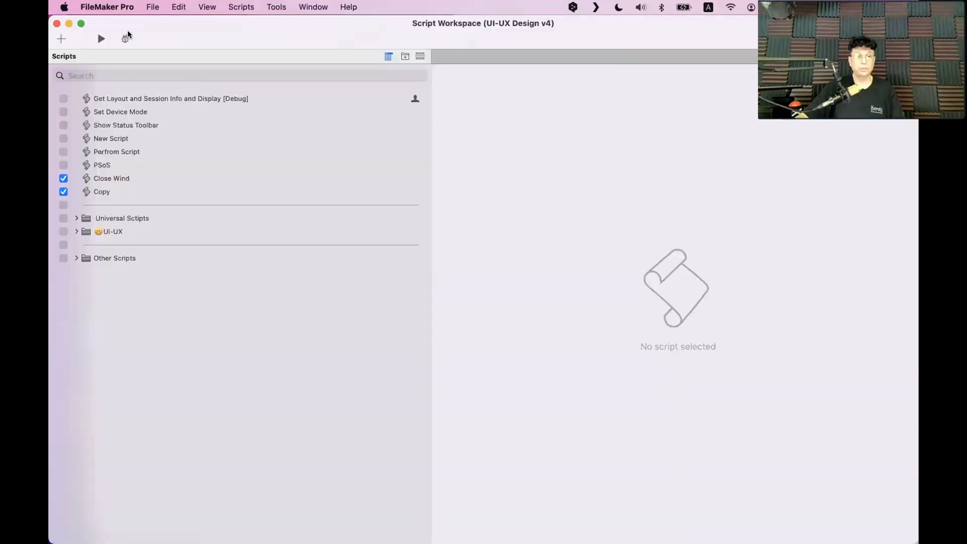
pyautogui.moveTo(147, 42); pyautogui.dragTo(573, 261)
pyautogui.click(177, 137)
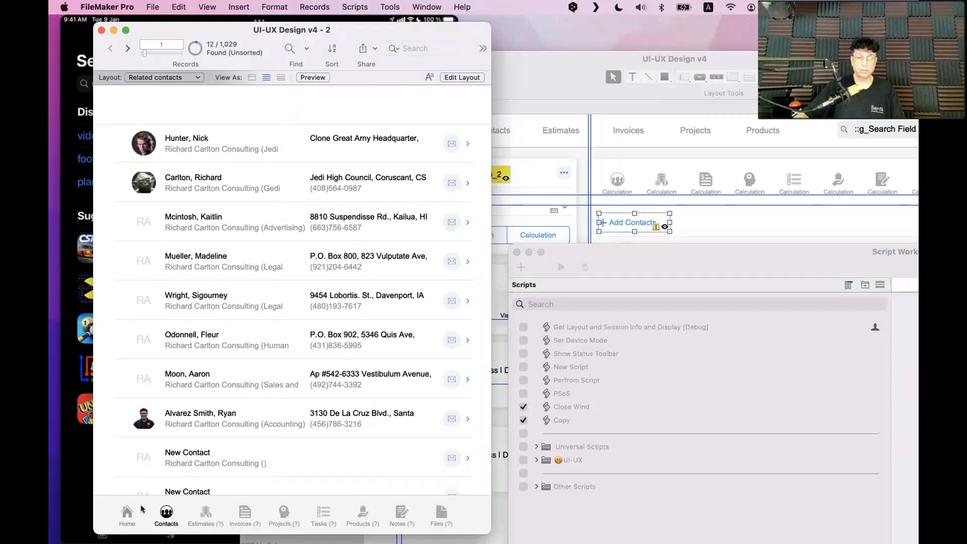
pyautogui.press('super+l')
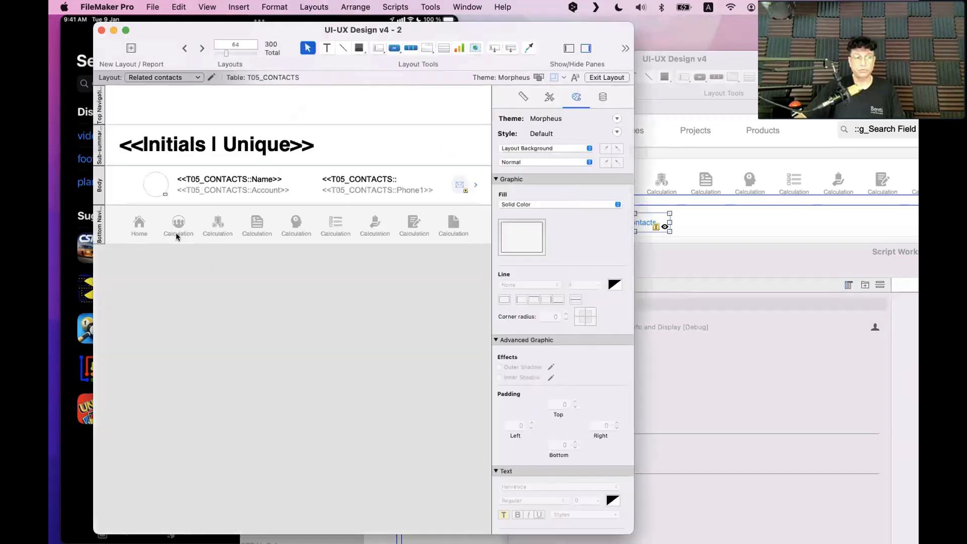
pyautogui.click(177, 228)
pyautogui.doubleClick(178, 228)
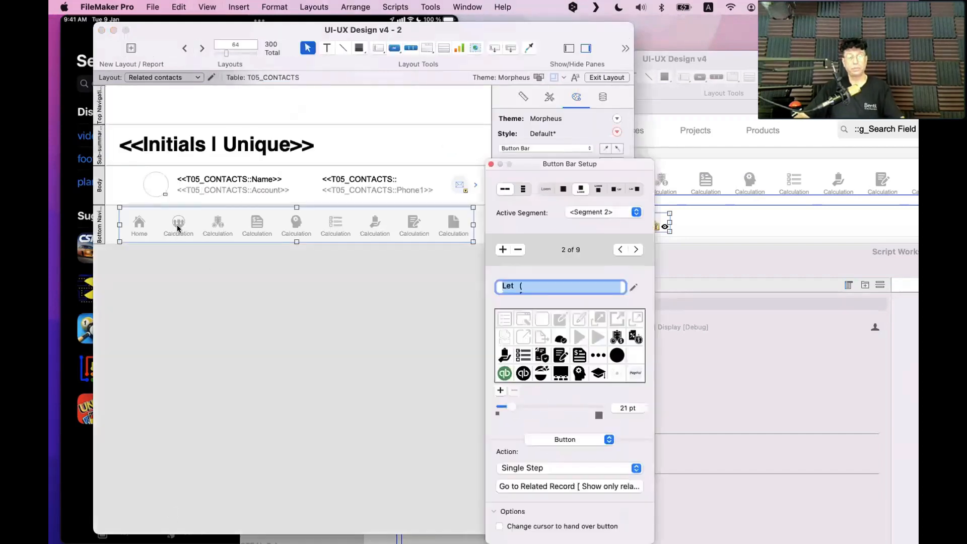
# Convert the Contacts button's single-step action into a new script with the default name
pyautogui.click(567, 468)
pyautogui.click(567, 470)
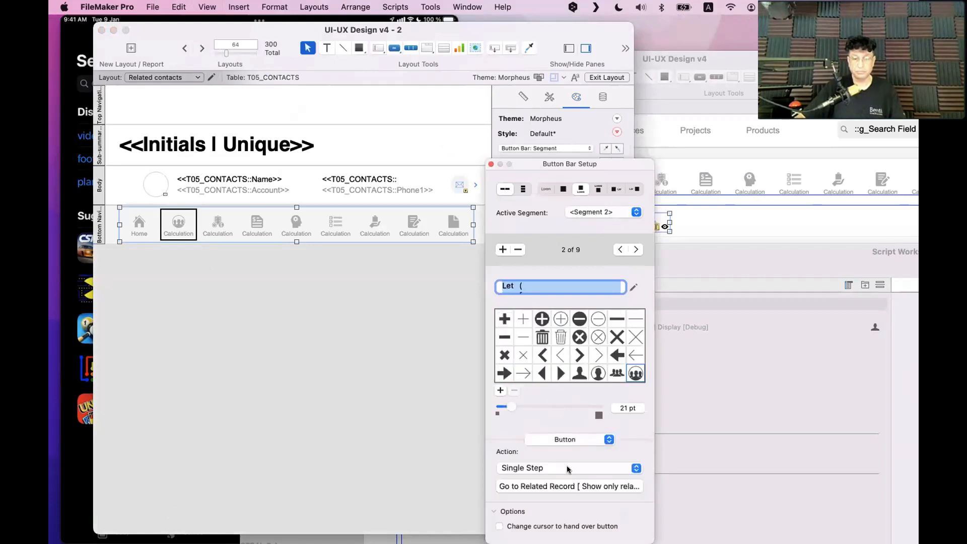
pyautogui.click(567, 468)
pyautogui.click(568, 470)
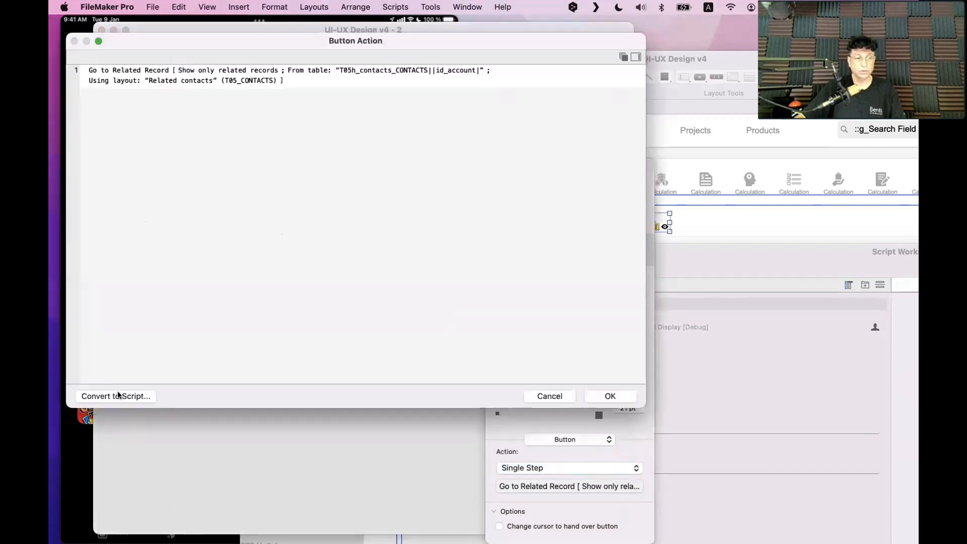
pyautogui.click(119, 396)
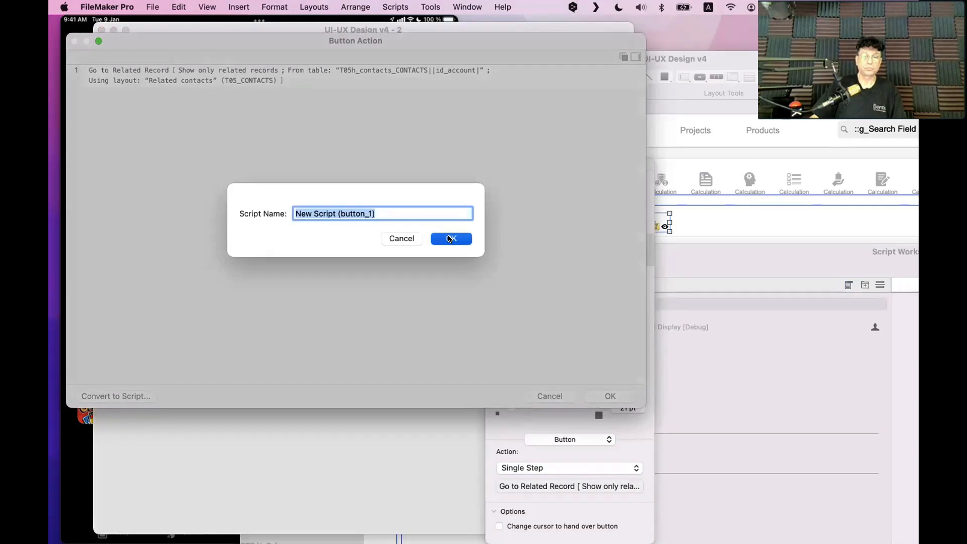
pyautogui.click(449, 239)
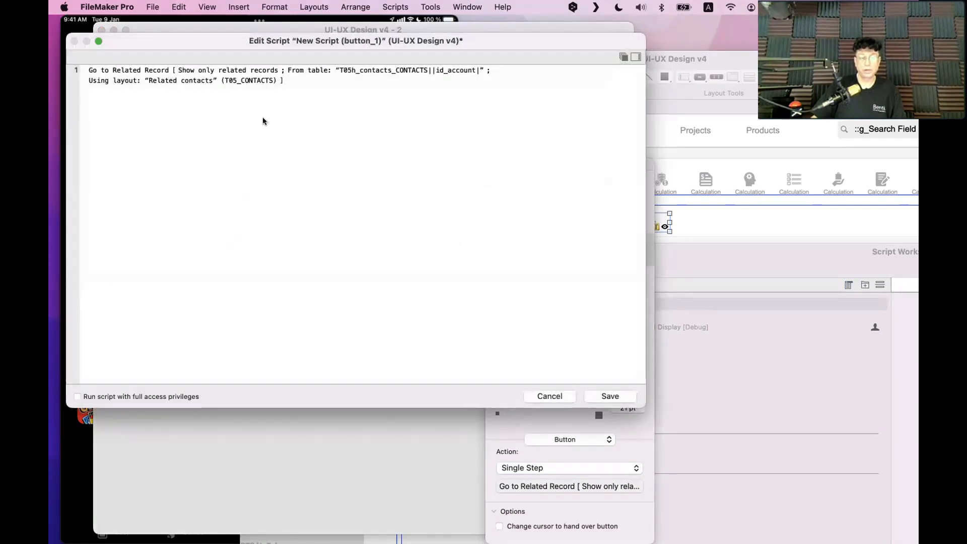
# Insert a Sort Records step after Go to Related Record, with its dialog option off
pyautogui.click(156, 74)
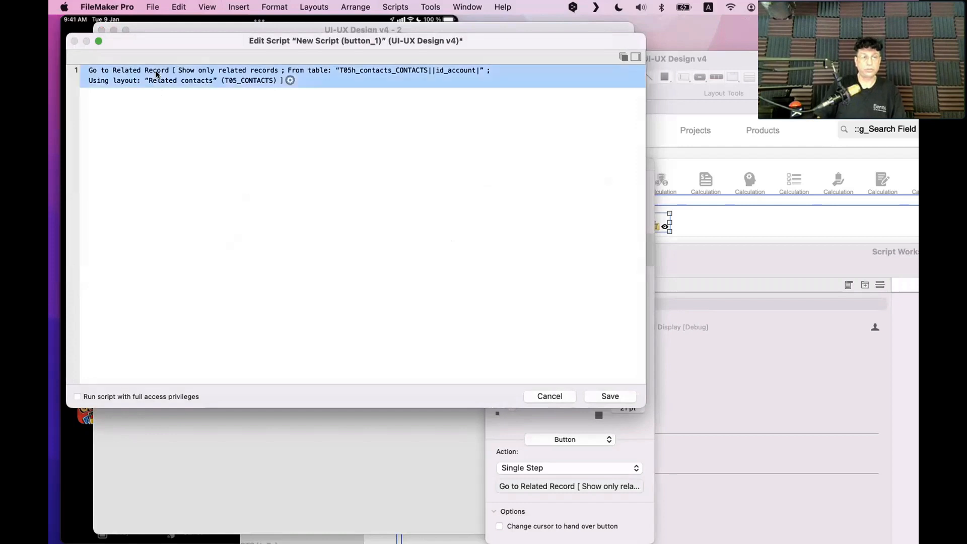
pyautogui.press('Return')
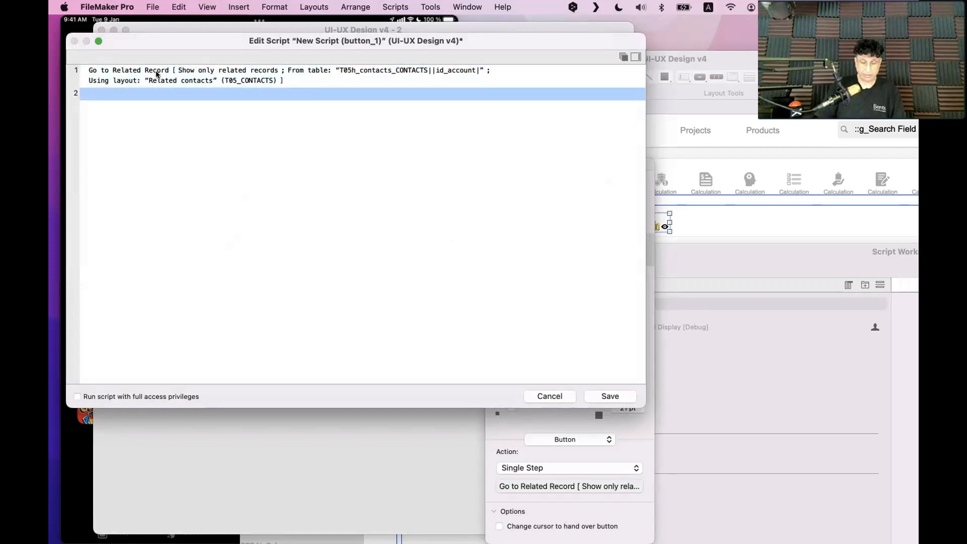
pyautogui.write('sort')
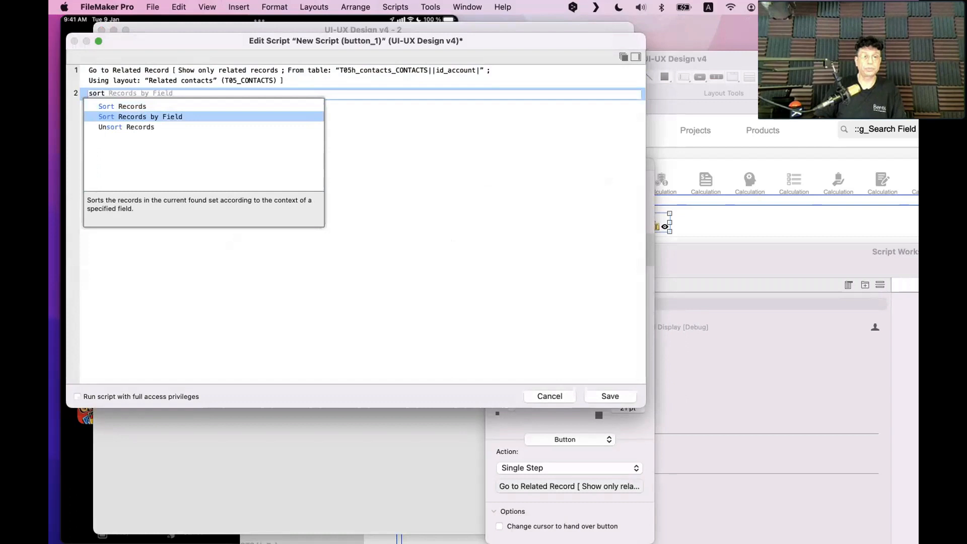
pyautogui.press('Up')
pyautogui.press('Return')
pyautogui.click(203, 93)
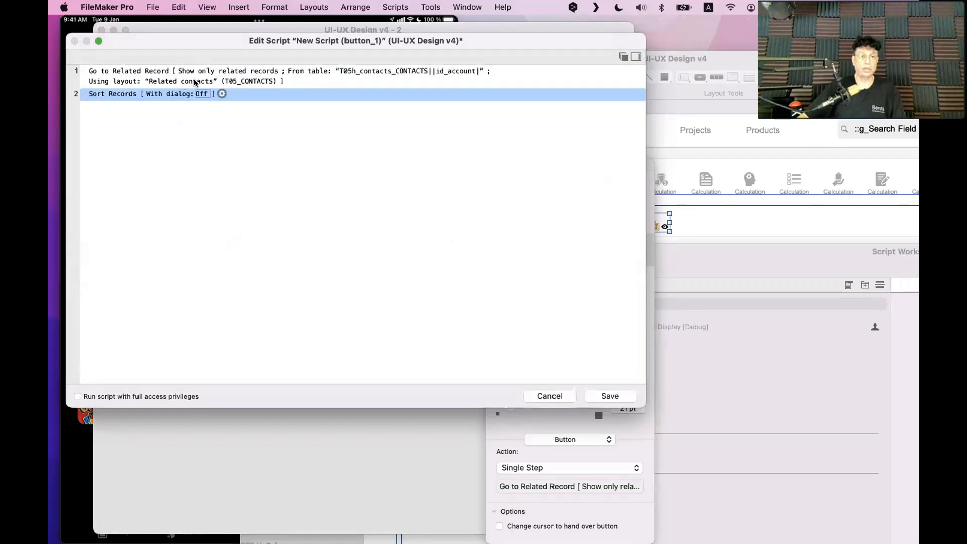
pyautogui.click(220, 92)
# Set the Sort Records order to Name_Last, then Name_First
pyautogui.click(268, 120)
pyautogui.click(530, 261)
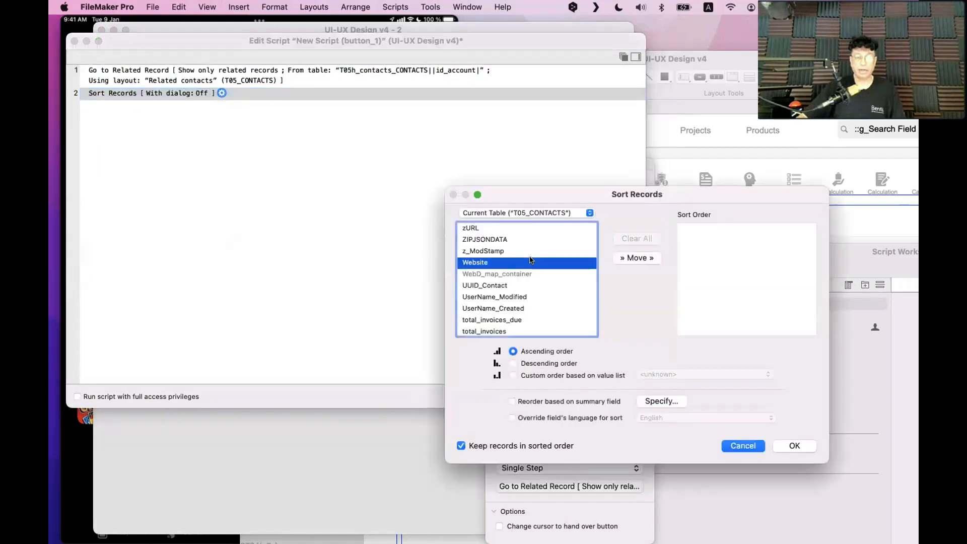
pyautogui.write('na')
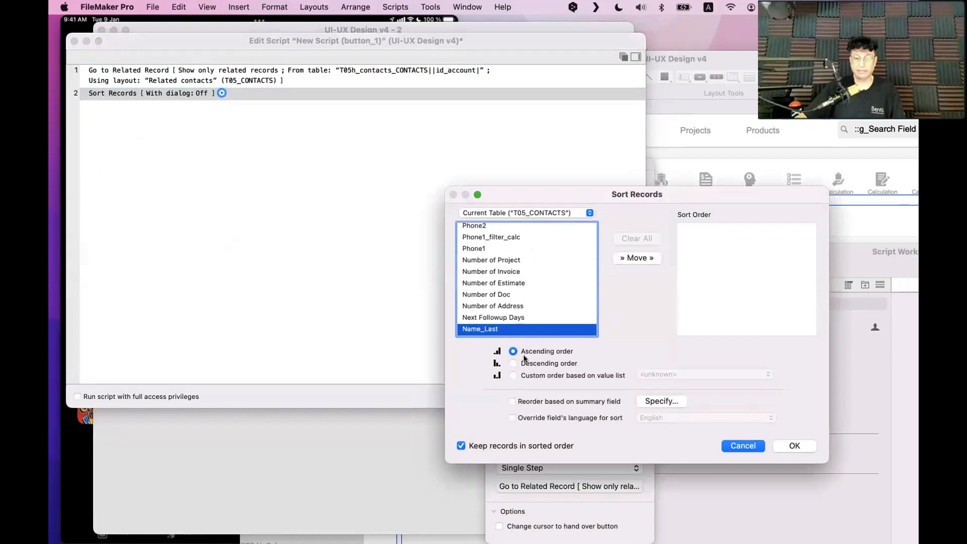
pyautogui.scroll(-2, 515, 320)
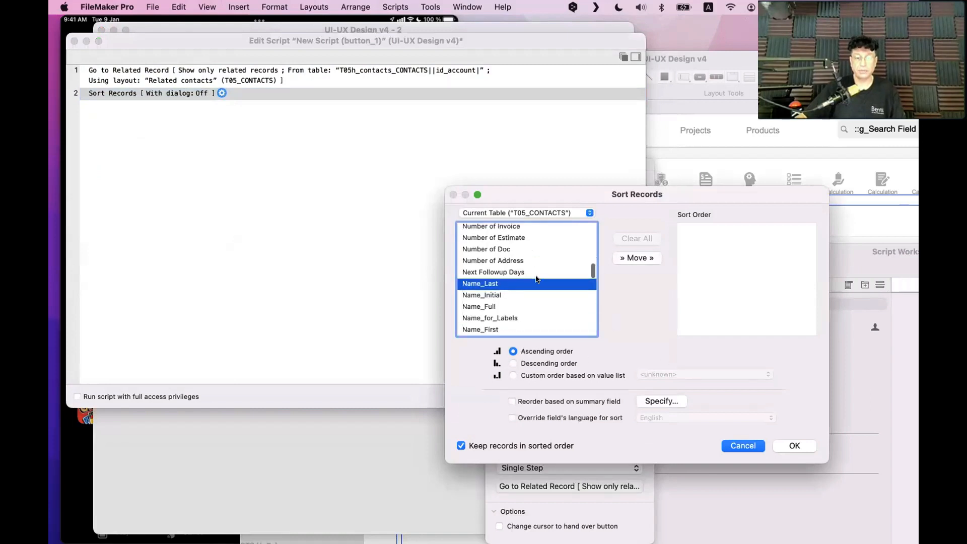
pyautogui.click(637, 258)
pyautogui.scroll(-2, 504, 308)
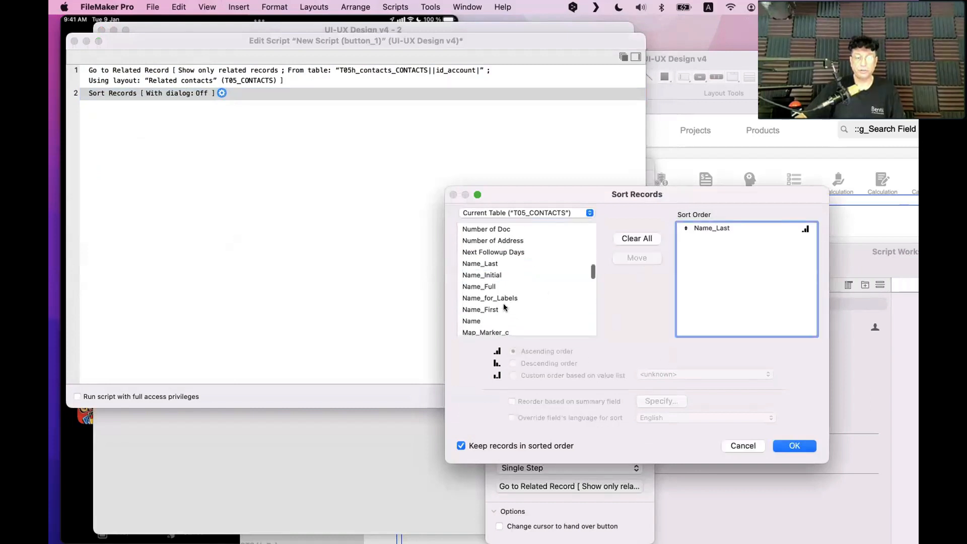
pyautogui.click(504, 308)
pyautogui.click(636, 258)
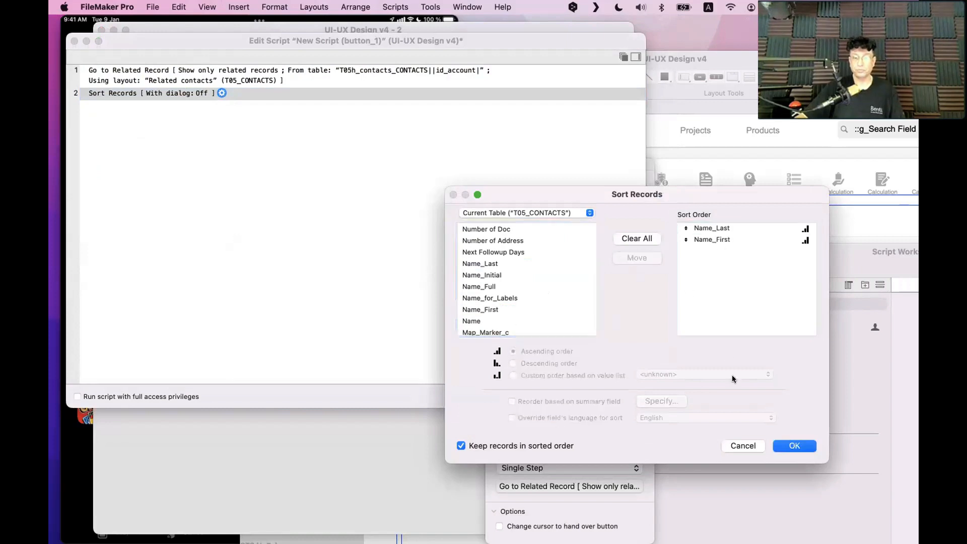
pyautogui.click(794, 446)
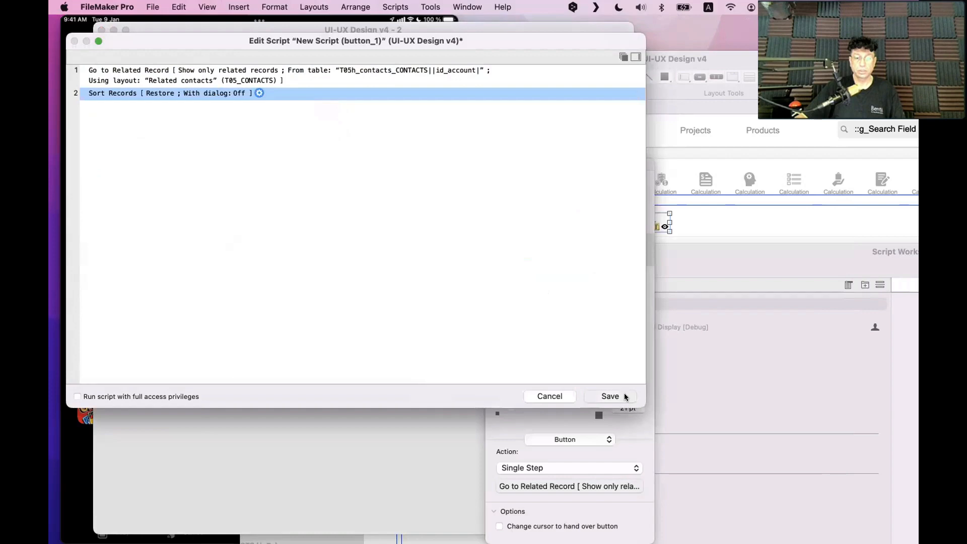
# Save the new button script and switch to Browse mode
pyautogui.click(625, 397)
pyautogui.click(380, 383)
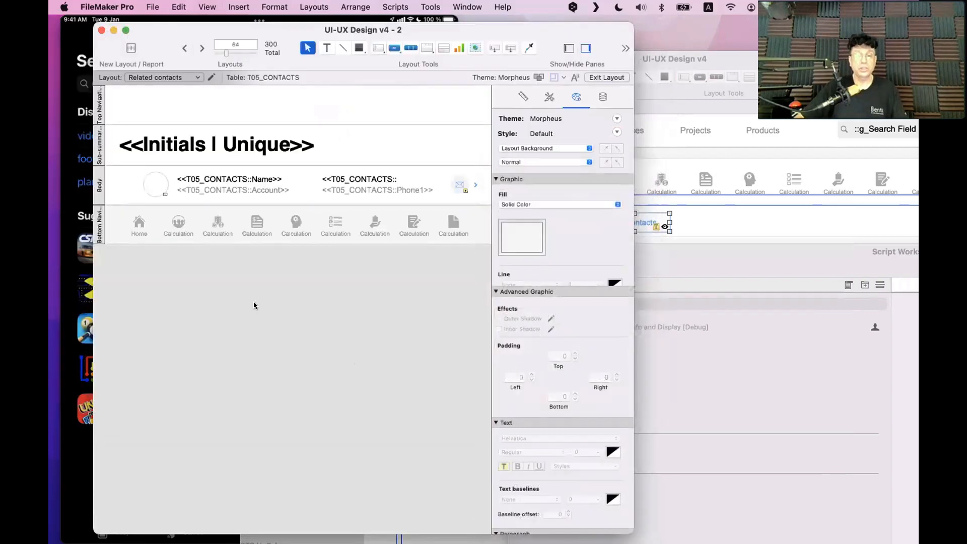
pyautogui.press('super+b')
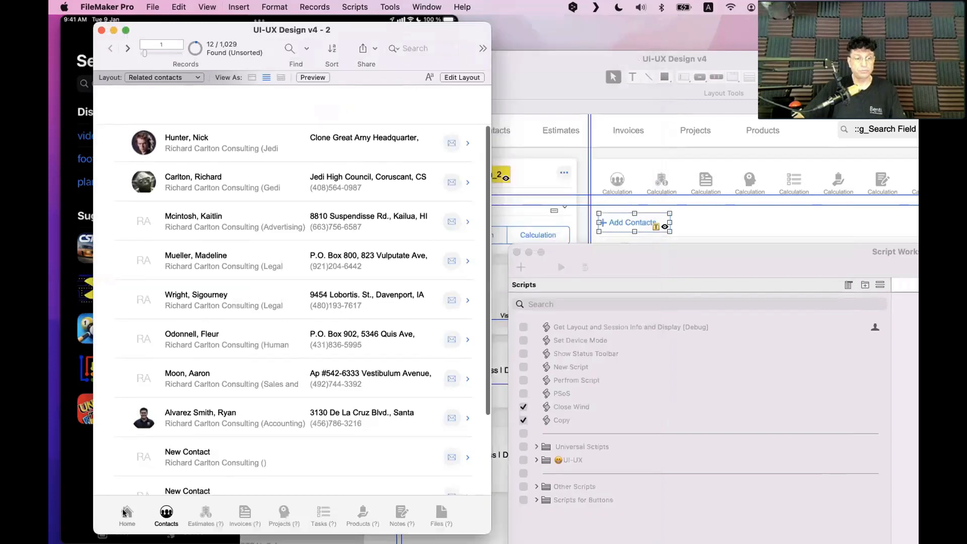
# Check the related contacts list, cancel the Sort Records dialog, then return Home in Layout mode
pyautogui.click(126, 513)
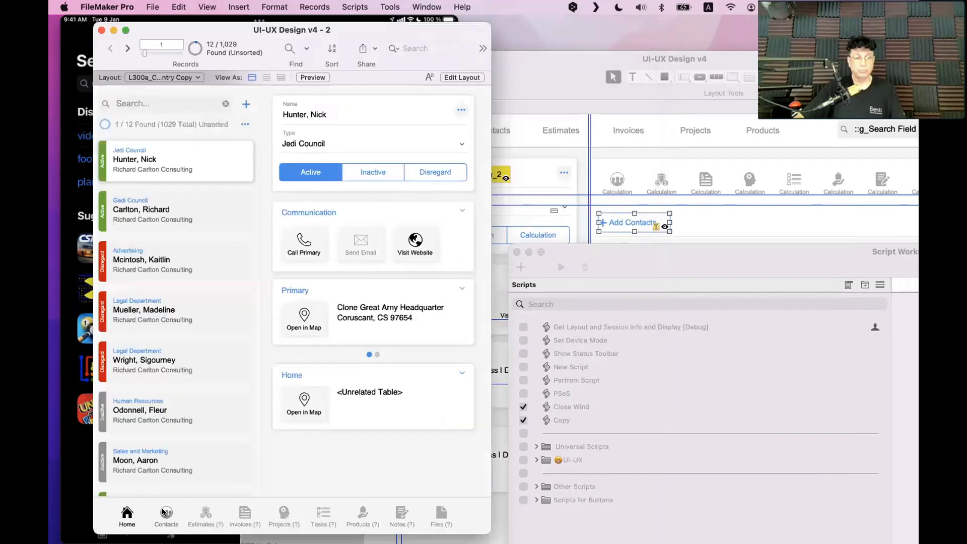
pyautogui.click(166, 513)
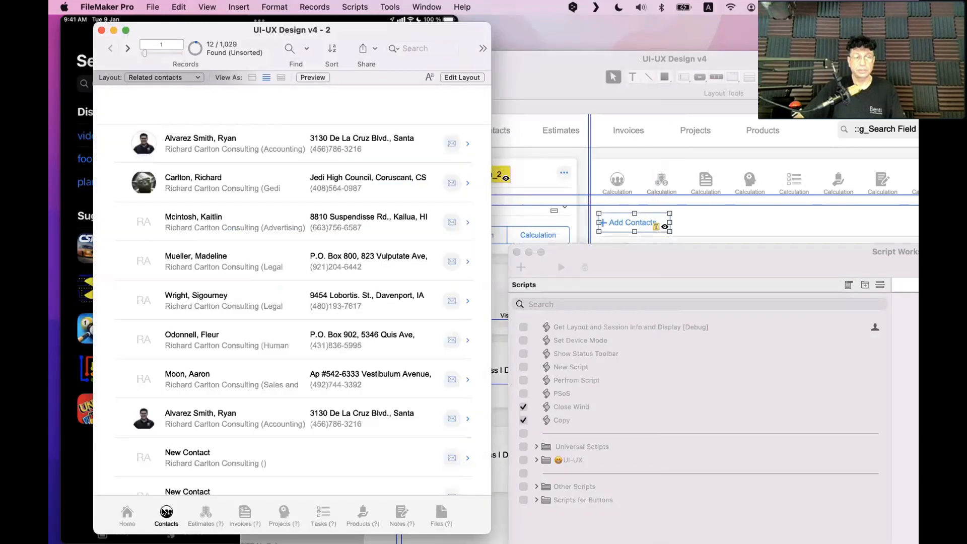
pyautogui.scroll(5, 191, 354)
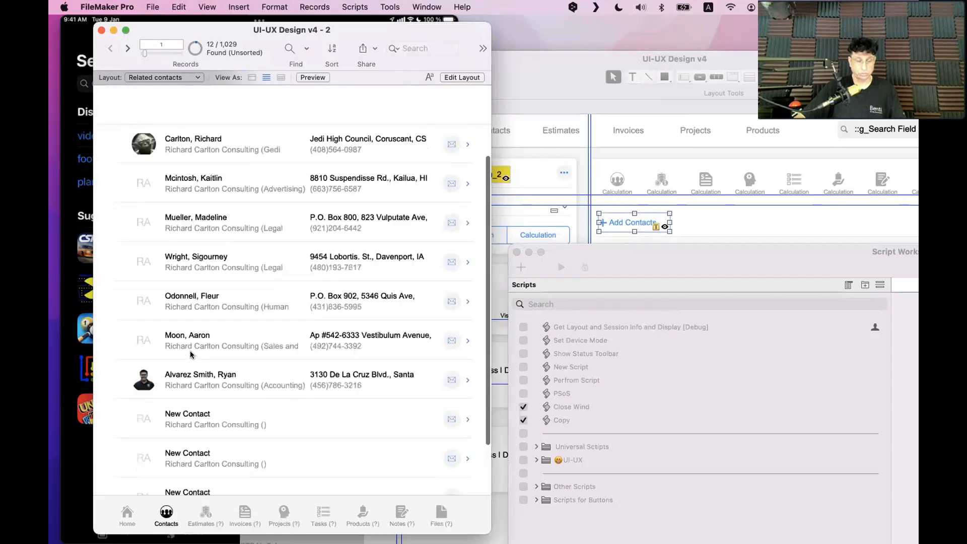
pyautogui.press('super+s')
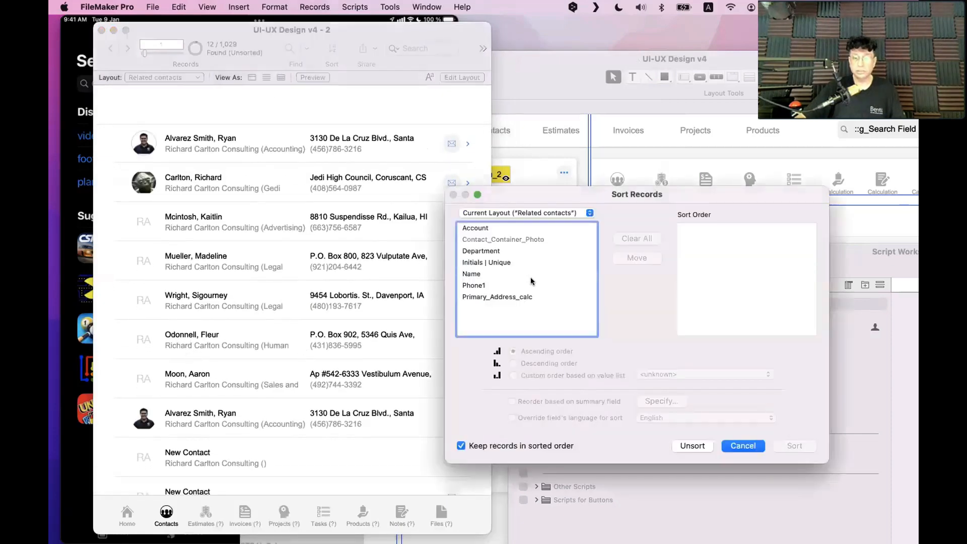
pyautogui.press('Escape')
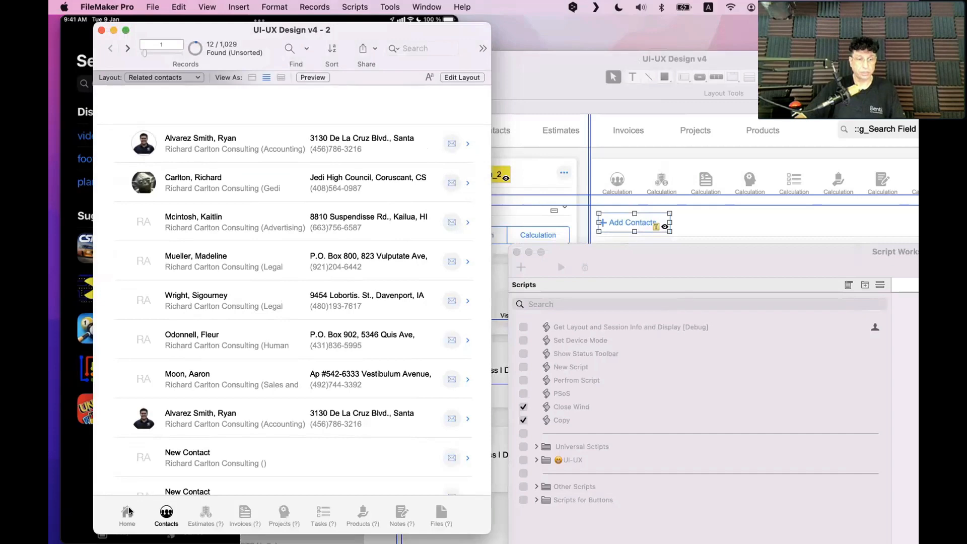
pyautogui.click(127, 512)
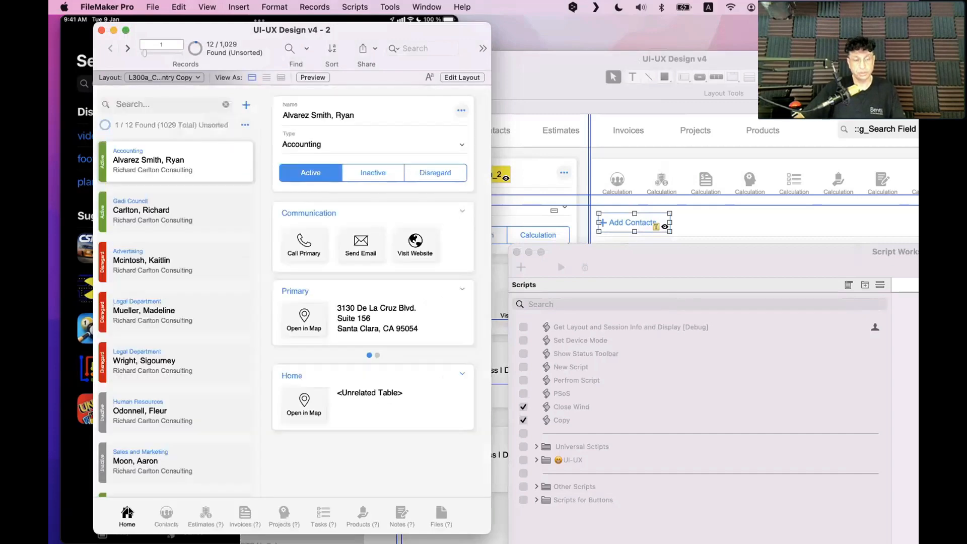
pyautogui.press('super+l')
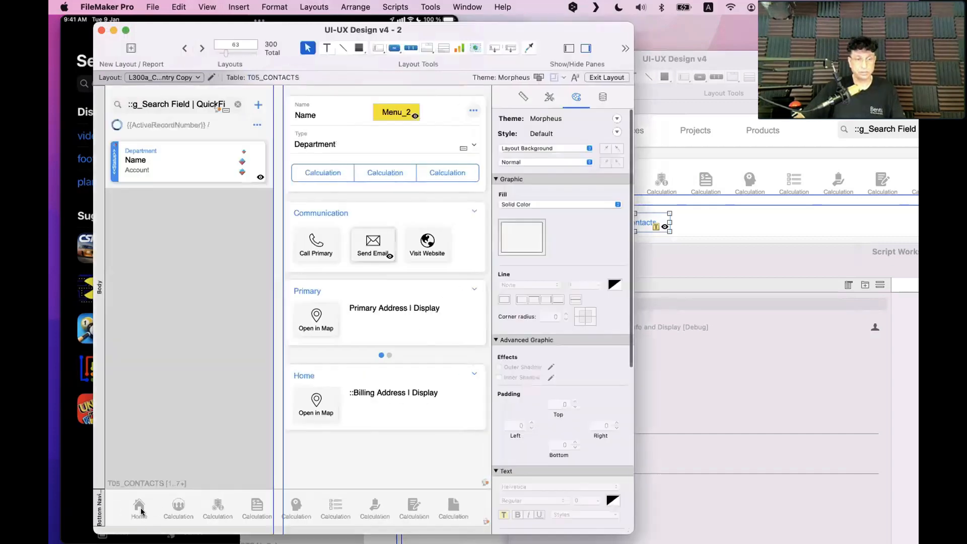
# Set the Contacts nav button to Perform Script 'New Script (button_1)', then return to Browse mode
pyautogui.click(186, 503)
pyautogui.doubleClick(187, 503)
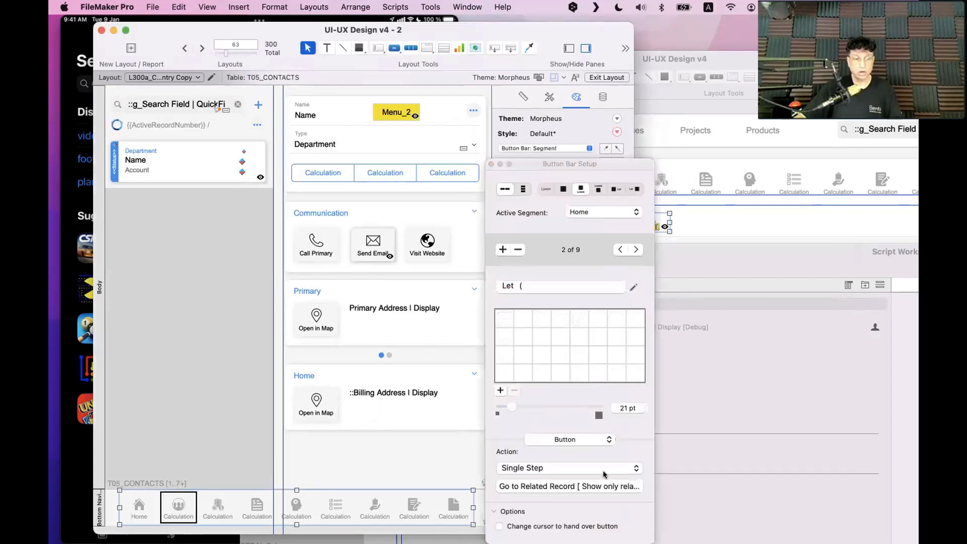
pyautogui.click(623, 468)
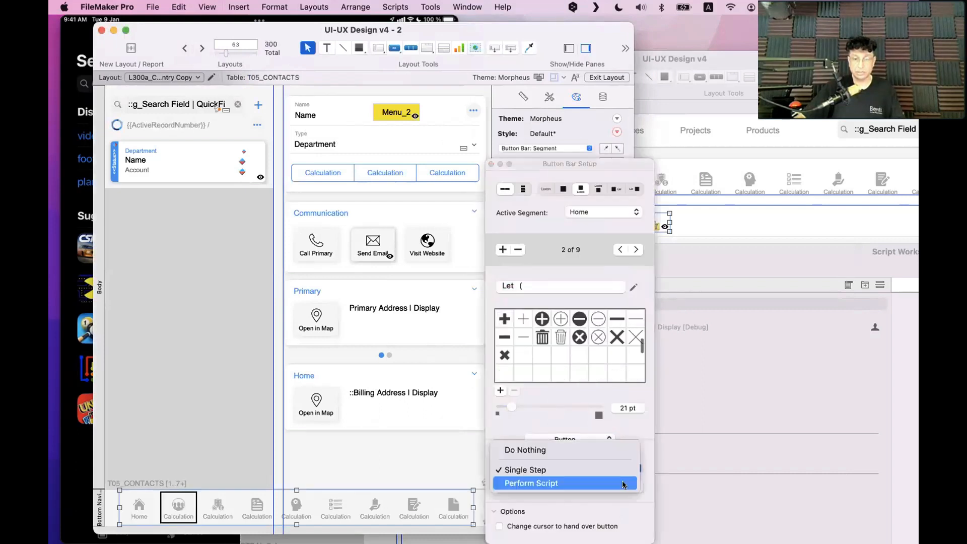
pyautogui.click(627, 481)
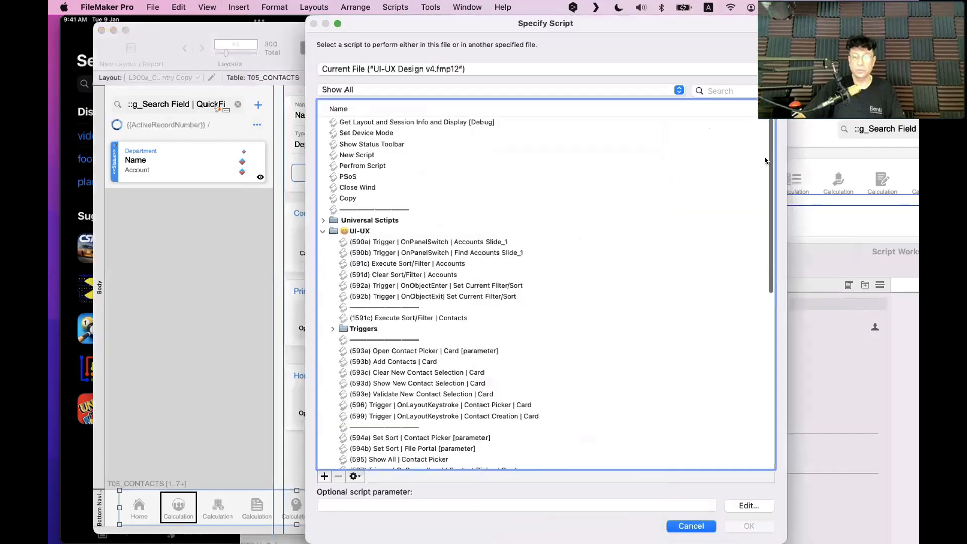
pyautogui.moveTo(769, 251); pyautogui.dragTo(745, 443)
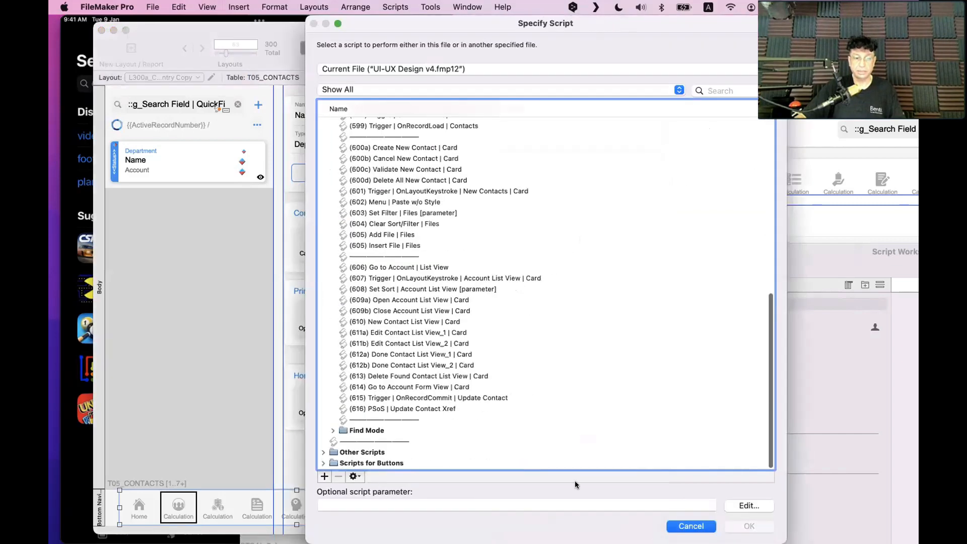
pyautogui.click(327, 463)
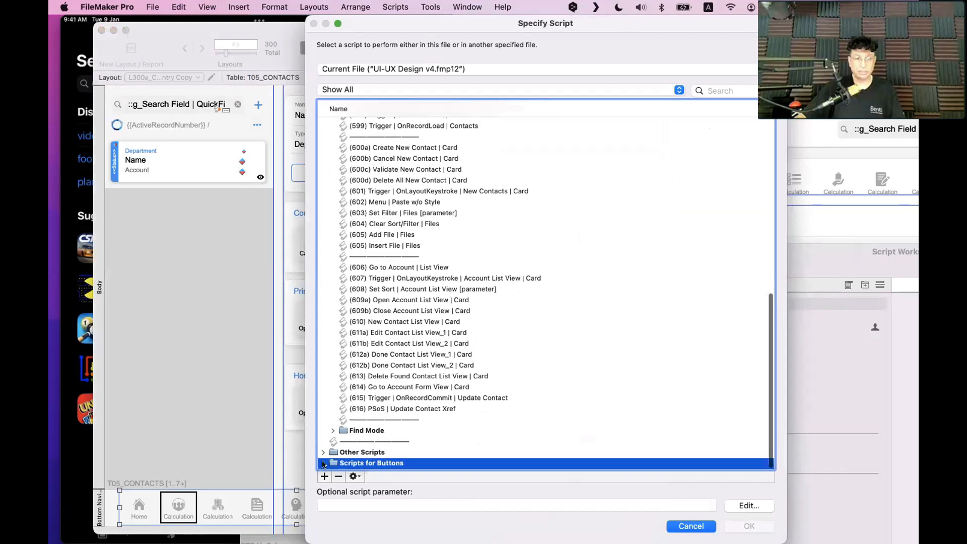
pyautogui.doubleClick(354, 463)
pyautogui.click(384, 463)
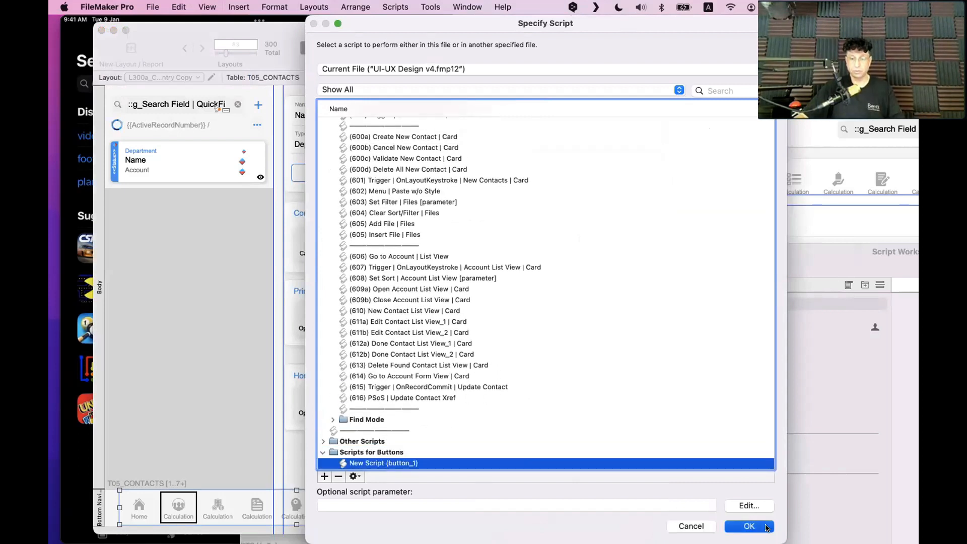
pyautogui.click(767, 527)
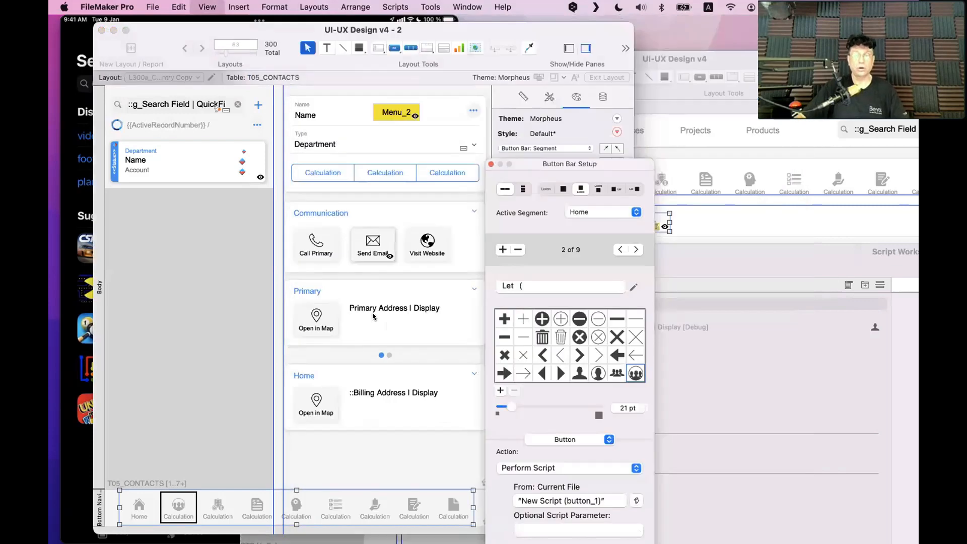
pyautogui.press('Escape')
pyautogui.press('super+b')
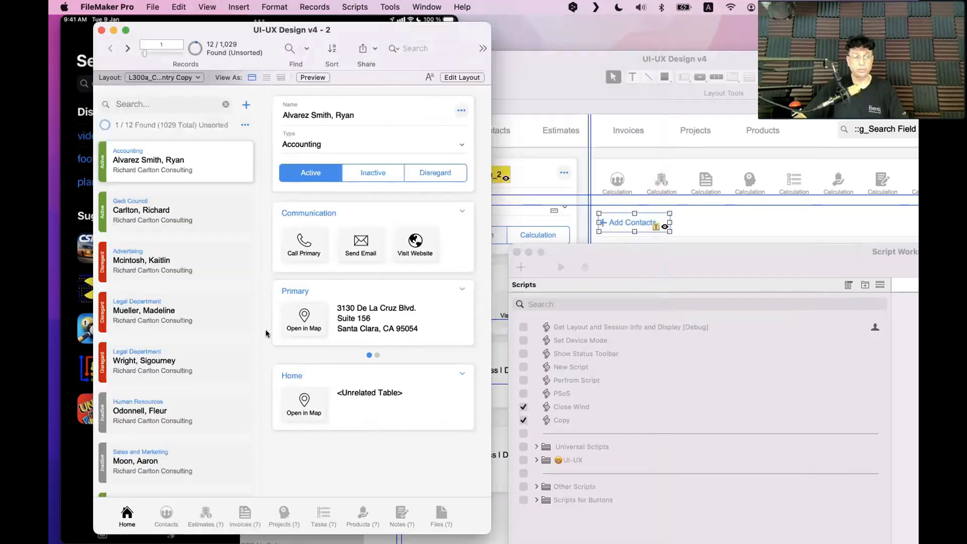
# Hide the toolbar, scroll the letter-grouped Contacts list, then bring the desktop window forward
pyautogui.press('alt+super+s')
pyautogui.click(126, 31)
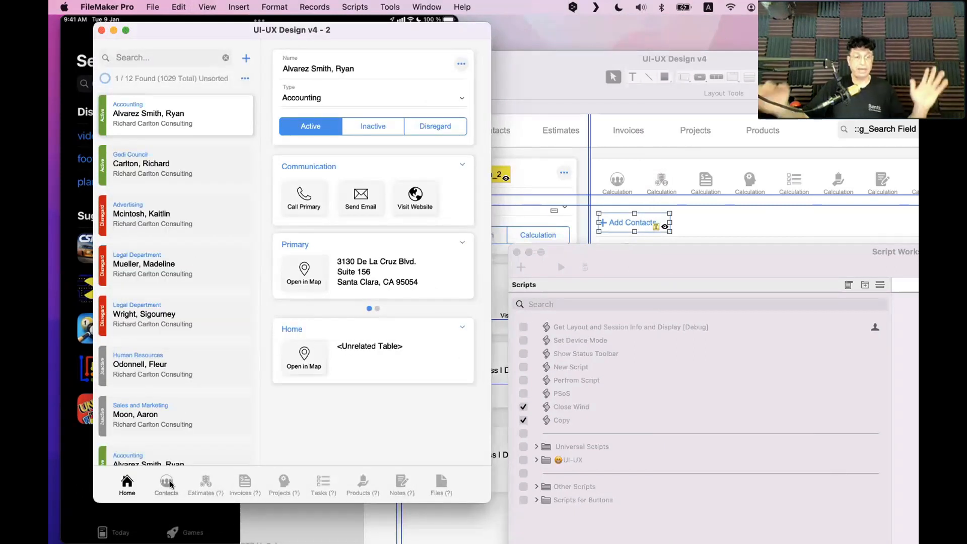
pyautogui.click(171, 484)
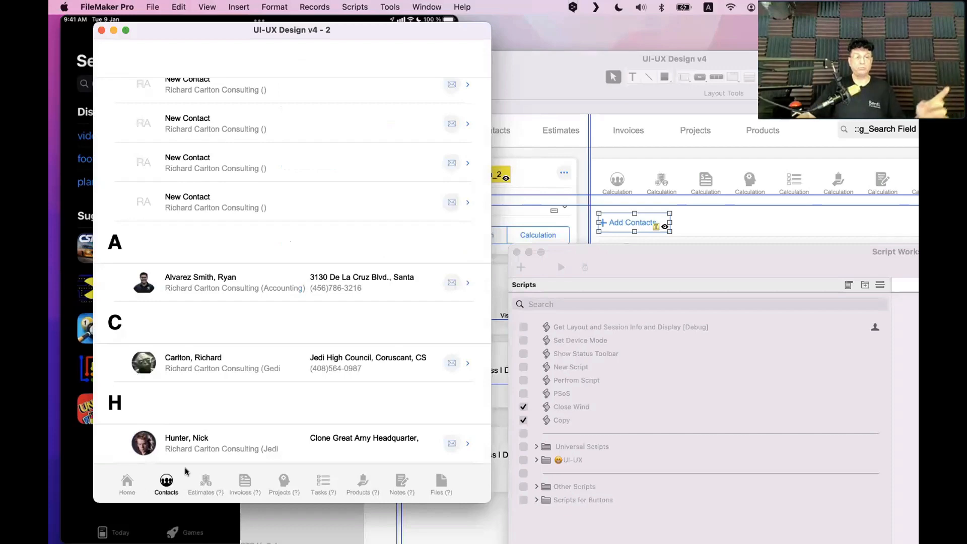
pyautogui.scroll(-3, 195, 317)
pyautogui.scroll(-8, 199, 330)
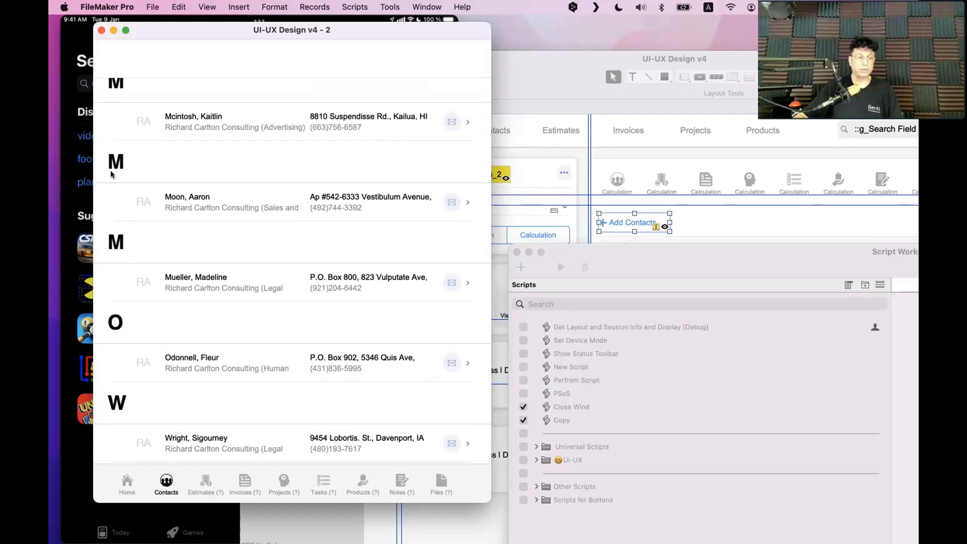
pyautogui.scroll(10, 127, 172)
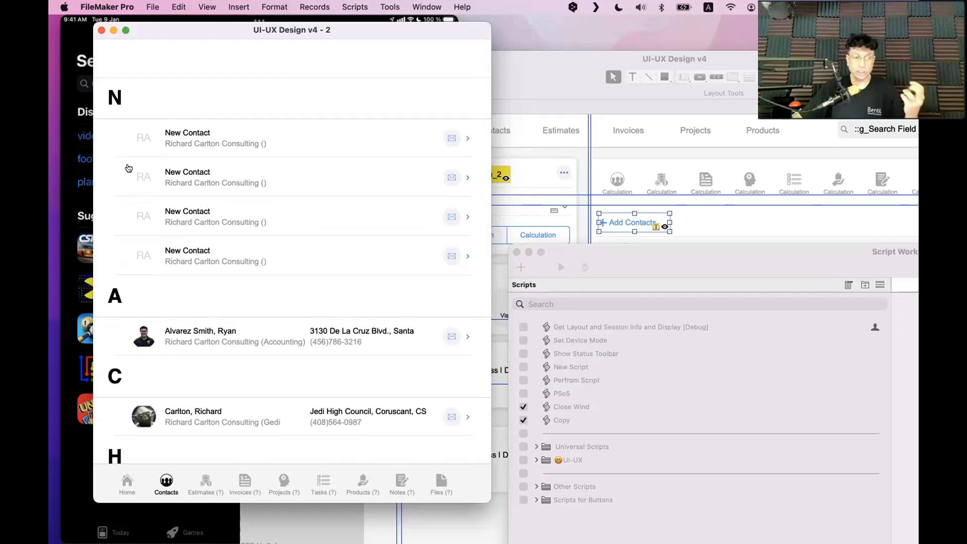
pyautogui.click(581, 177)
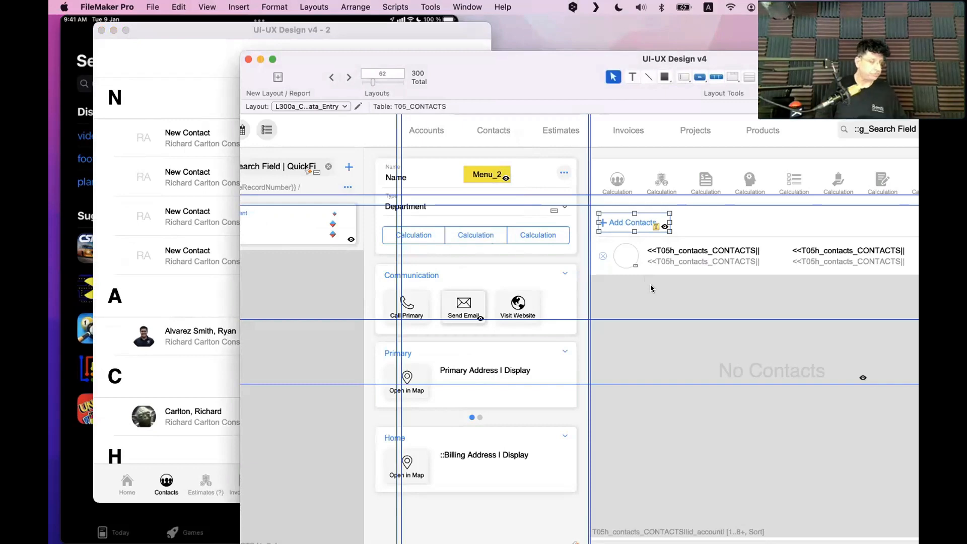
# Select the contacts portal row and switch the desktop layout to live records
pyautogui.click(651, 285)
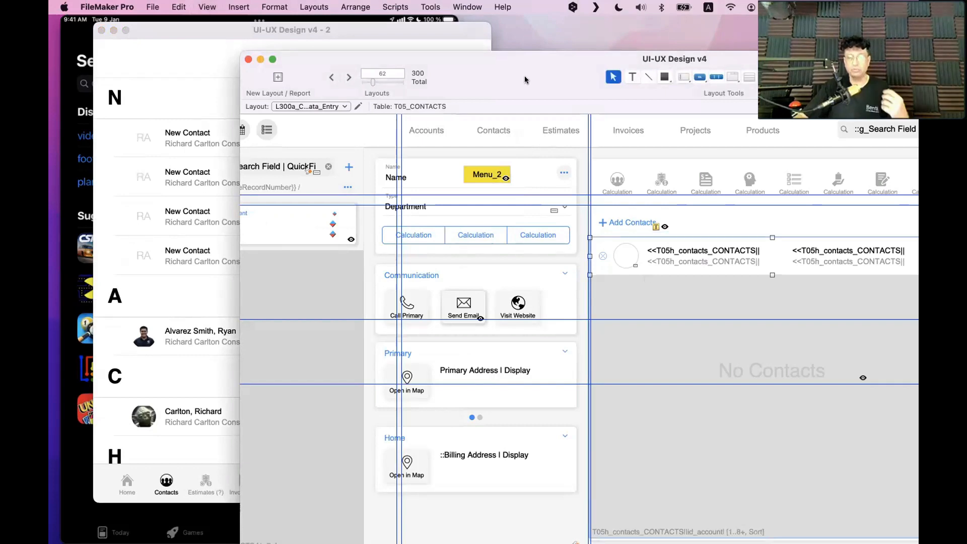
pyautogui.press('super+b')
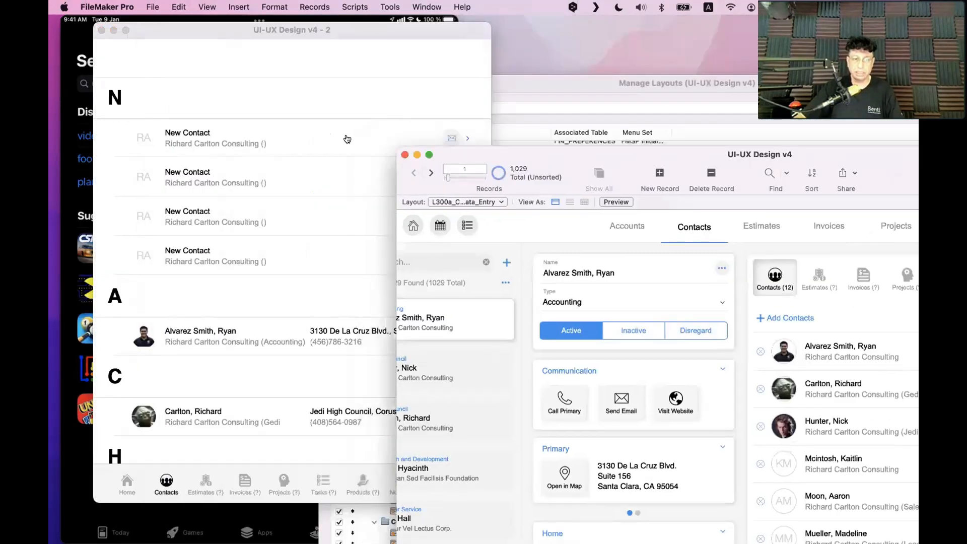
pyautogui.click(347, 139)
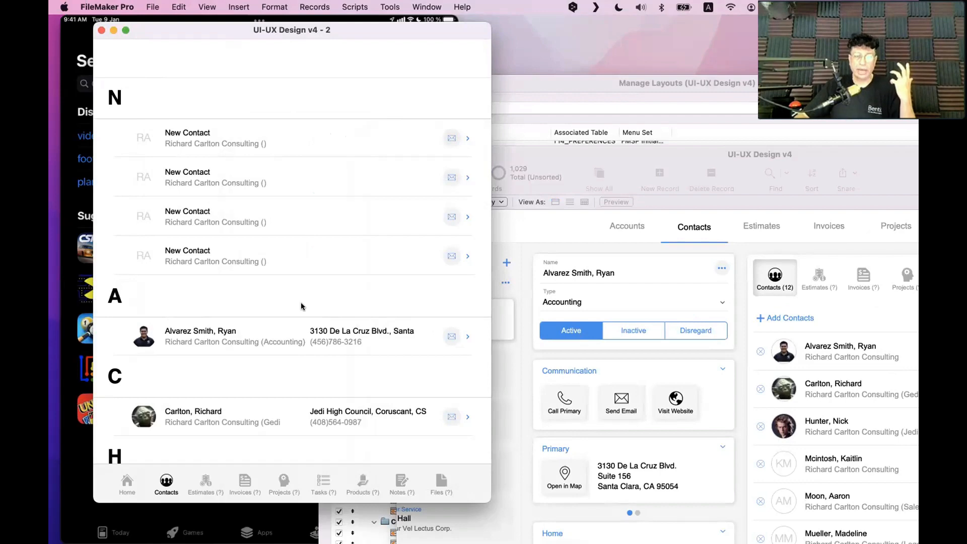
# Enlarge the desktop window to view related invoices, then send the mobile window Home
pyautogui.click(624, 375)
pyautogui.doubleClick(627, 153)
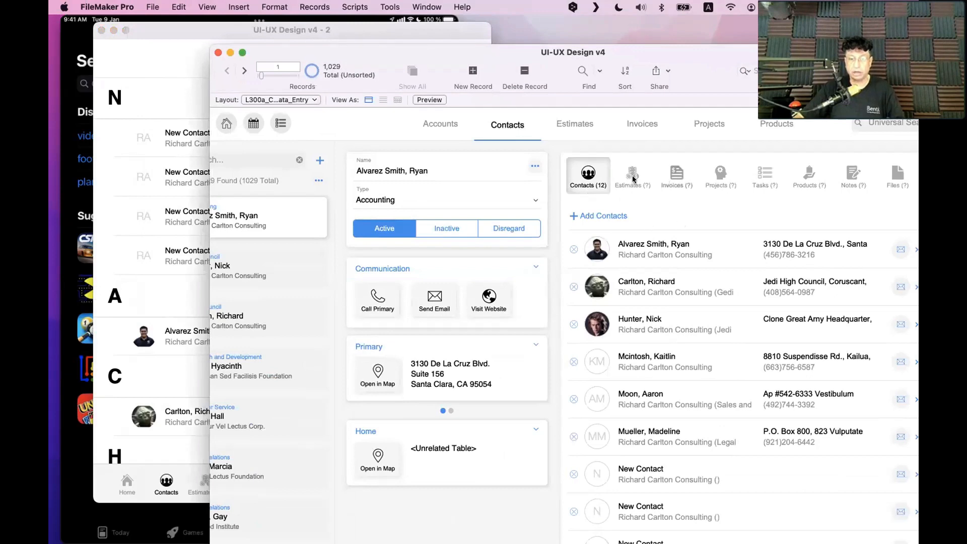
pyautogui.click(675, 176)
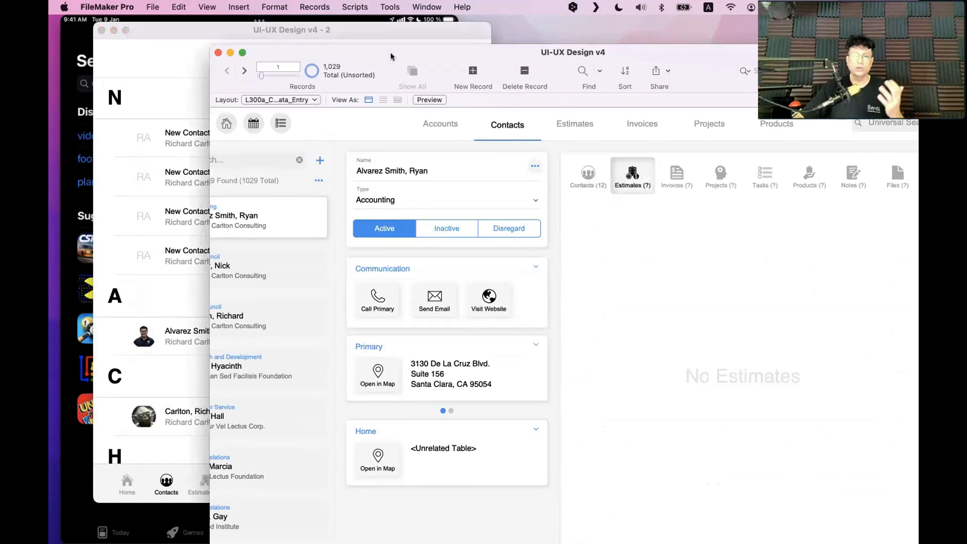
pyautogui.moveTo(392, 54); pyautogui.dragTo(665, 116)
pyautogui.click(214, 118)
pyautogui.click(127, 482)
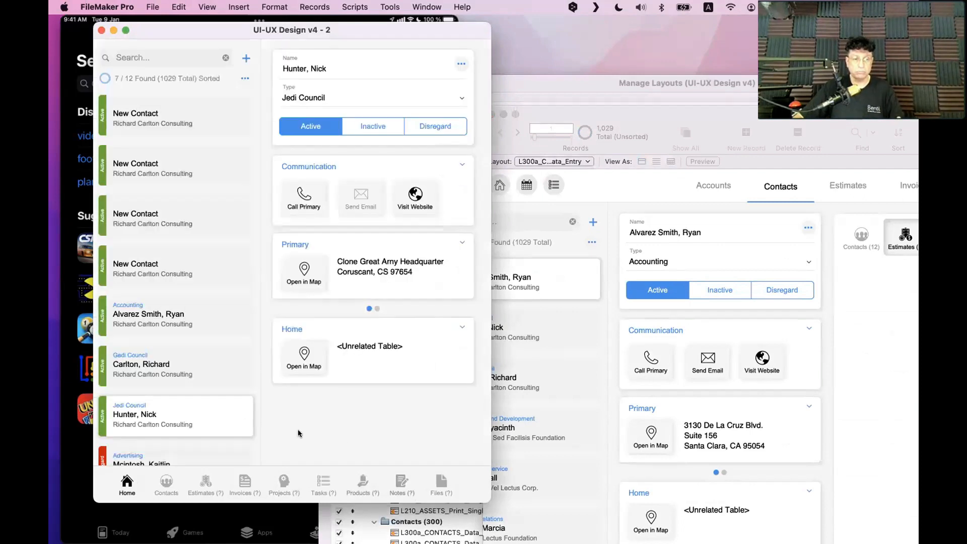
# Show the alphabetised Contacts list, then bring the QuickTime Movie Recording window forward
pyautogui.click(168, 477)
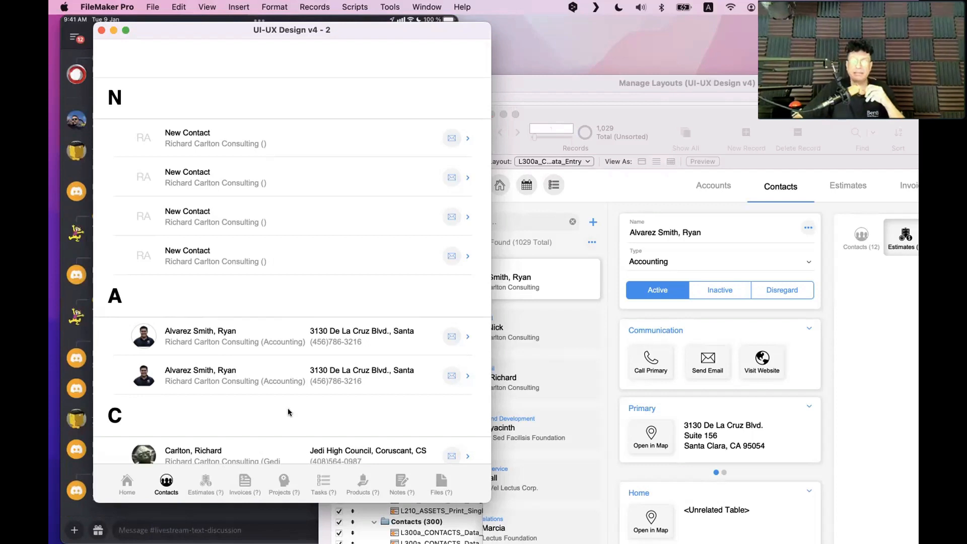
pyautogui.click(294, 509)
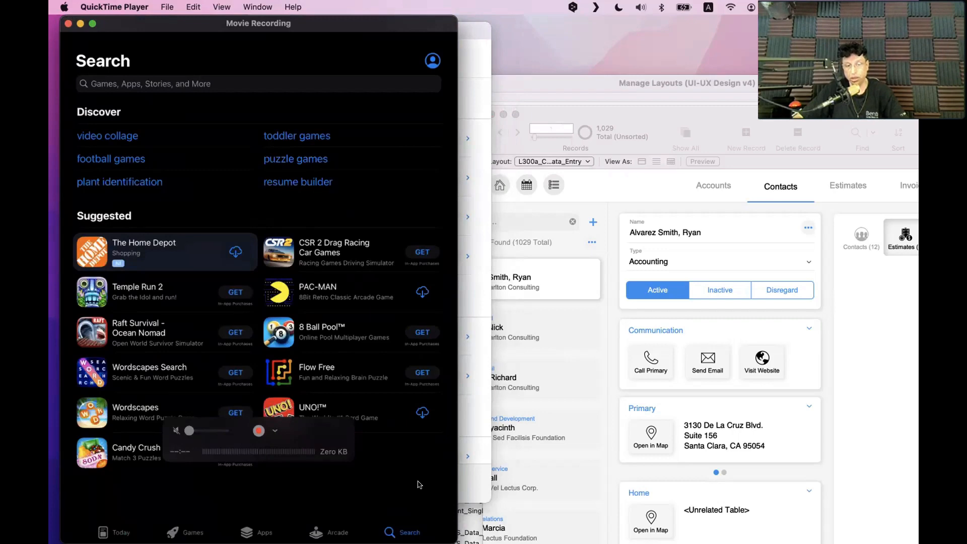
# Switch between the FileMaker mobile window and QuickTime recording, ending with FileMaker in front
pyautogui.click(466, 470)
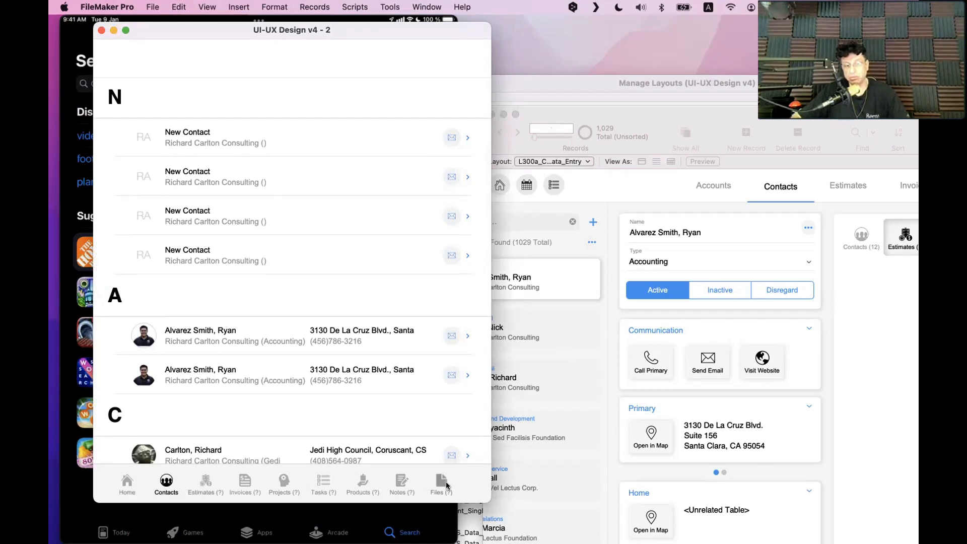
pyautogui.click(453, 510)
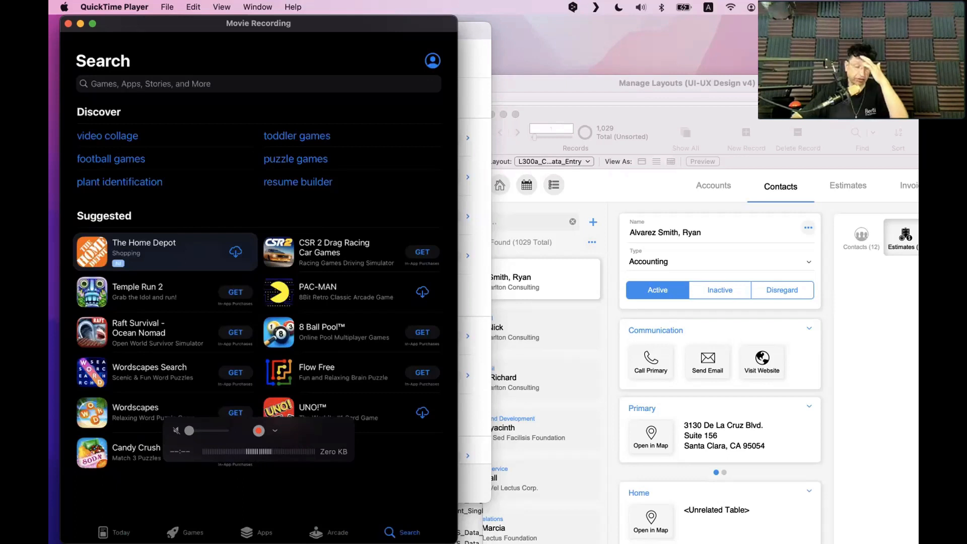
pyautogui.click(468, 466)
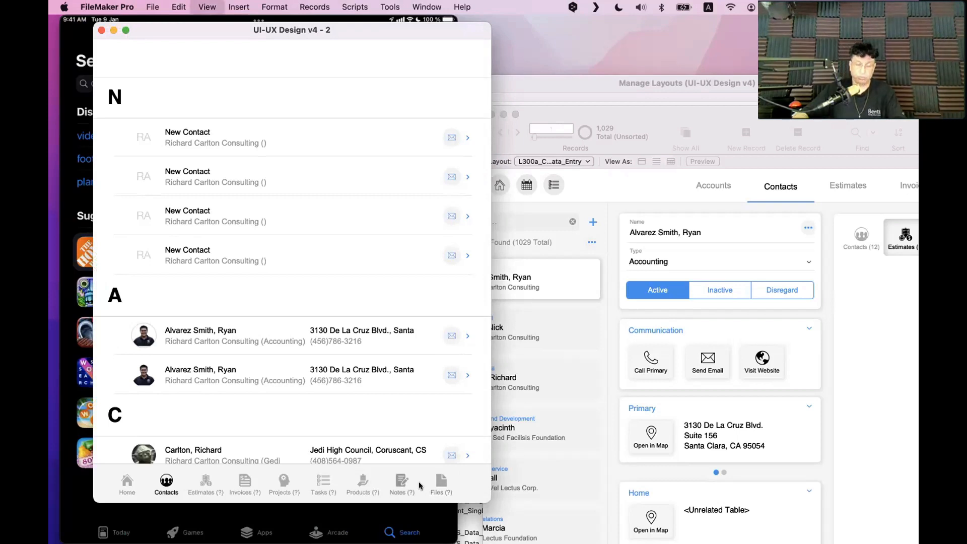
# Drag the list layout's bottom button bar out to about 641 pt wide, then browse
pyautogui.press('super+l')
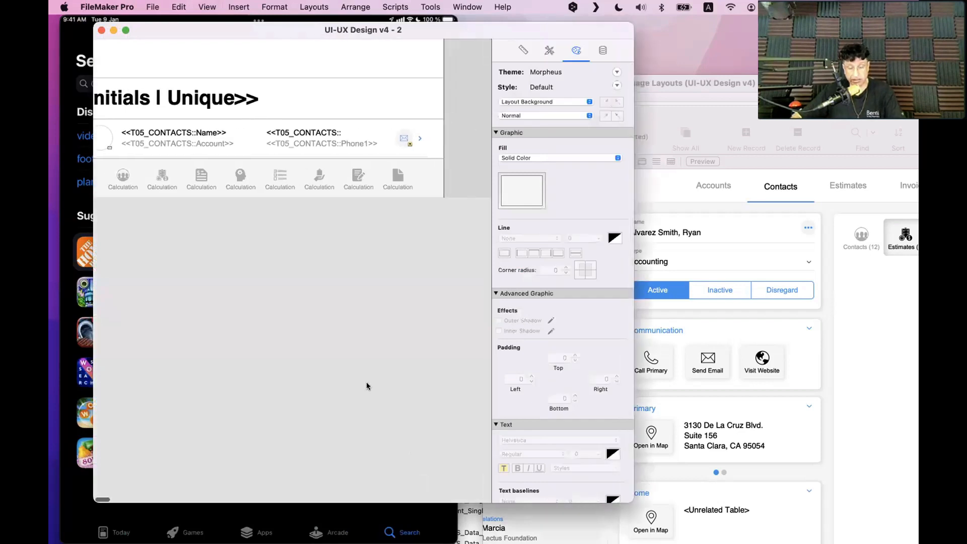
pyautogui.click(362, 174)
pyautogui.click(359, 176)
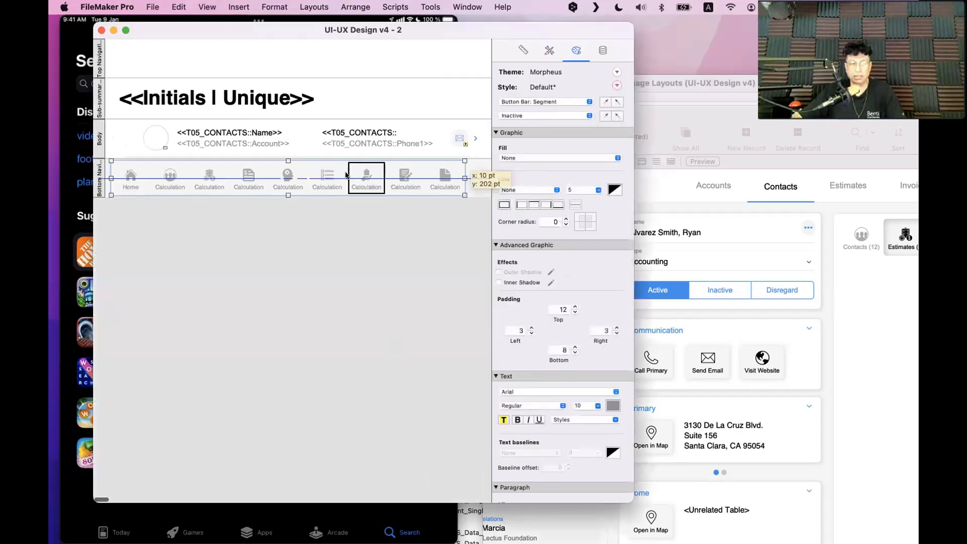
pyautogui.hscroll(5, 376, 176)
pyautogui.moveTo(341, 178); pyautogui.dragTo(383, 181)
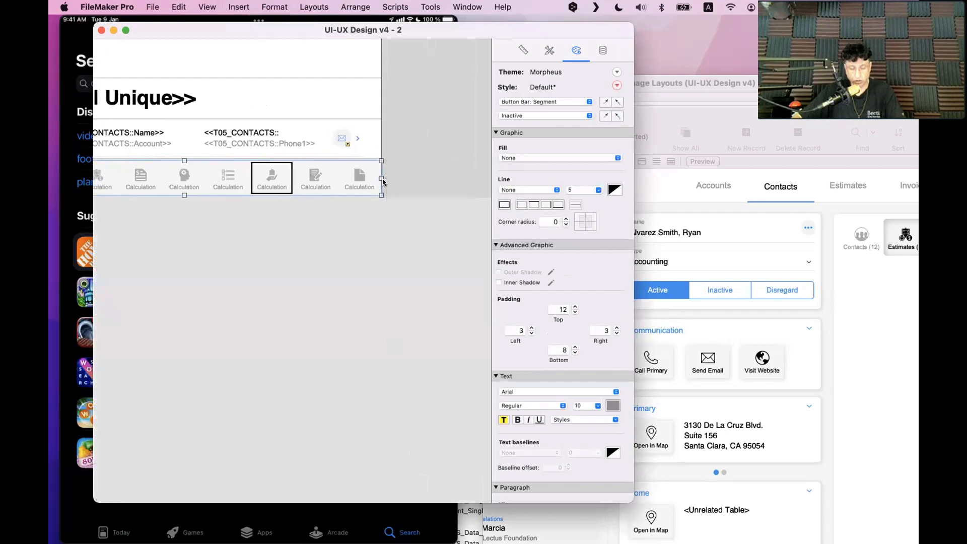
pyautogui.press('super+b')
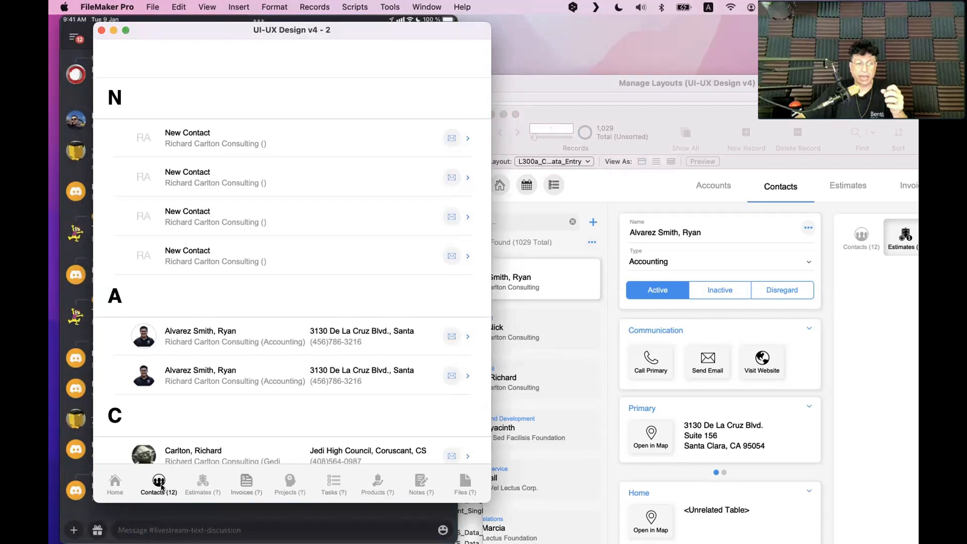
# Widen the Home layout's bottom navigation bar to about 649 pt in Layout mode
pyautogui.click(113, 484)
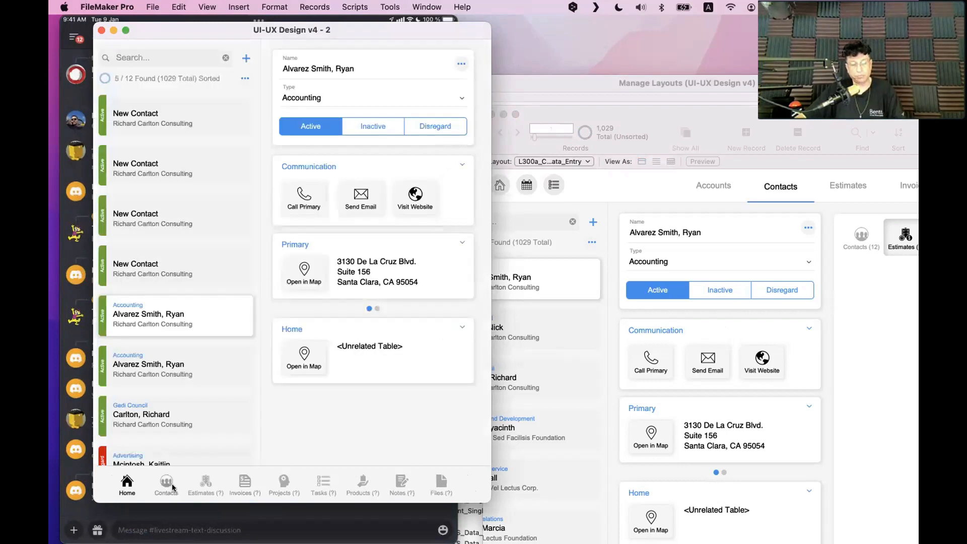
pyautogui.press('super+l')
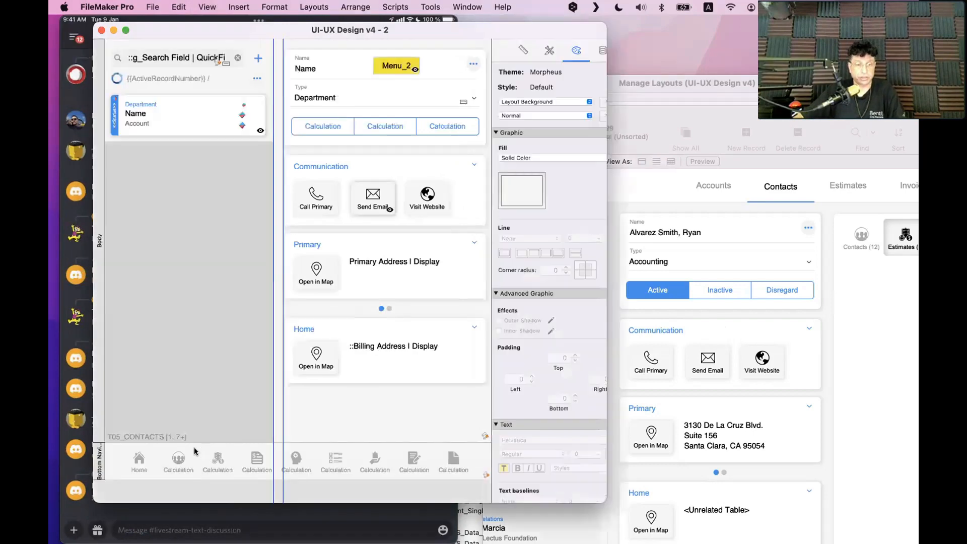
pyautogui.click(216, 459)
pyautogui.click(217, 460)
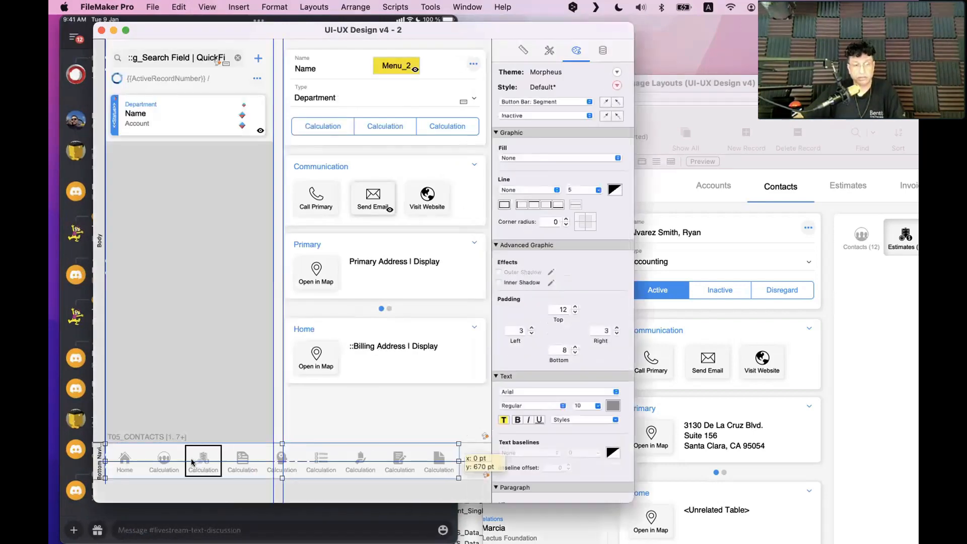
pyautogui.hscroll(5, 384, 462)
pyautogui.moveTo(384, 462); pyautogui.dragTo(420, 461)
pyautogui.hscroll(-5, 419, 461)
pyautogui.hscroll(5, 285, 315)
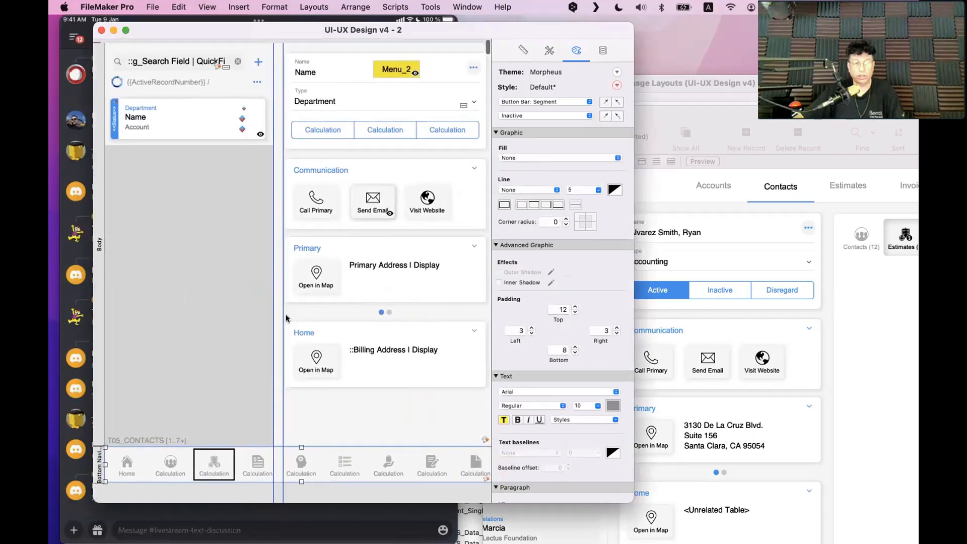
pyautogui.hscroll(-5, 286, 314)
# Pick another contact in the desktop window, then test the Contacts and Home buttons in Browse
pyautogui.click(677, 249)
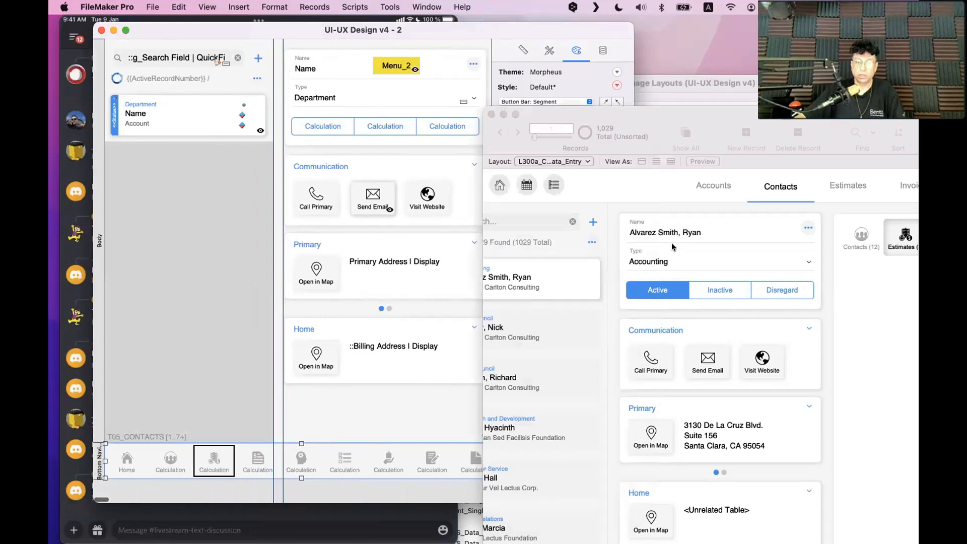
pyautogui.scroll(-1, 667, 275)
pyautogui.click(269, 274)
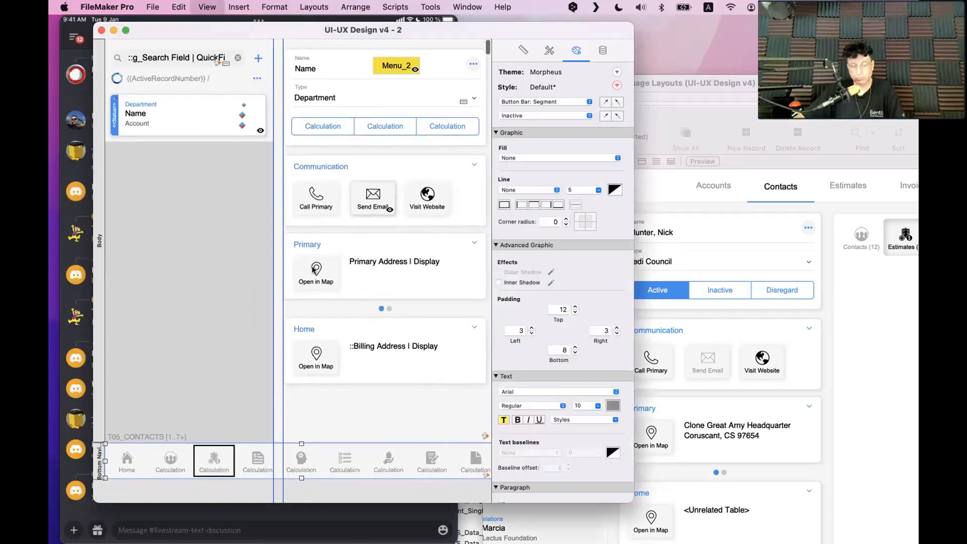
pyautogui.press('super+b')
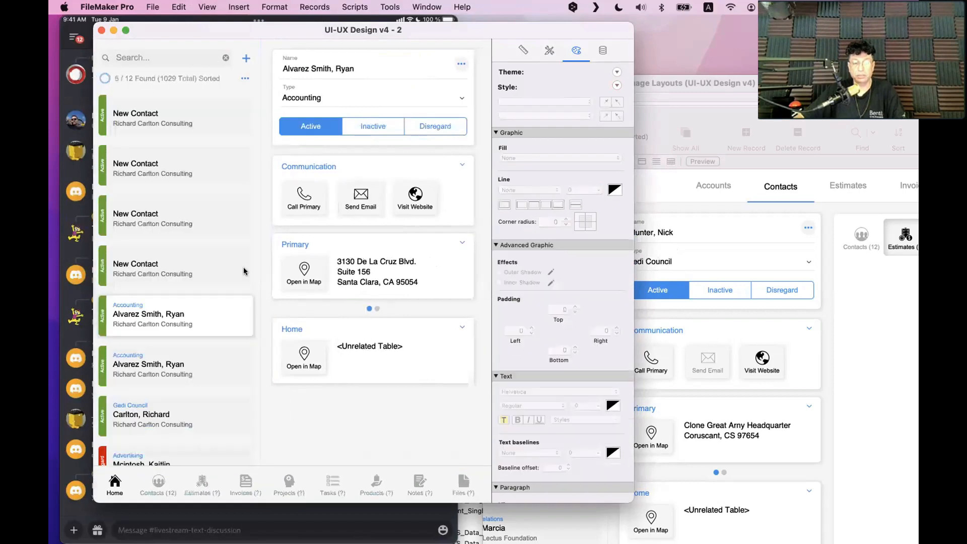
pyautogui.click(157, 481)
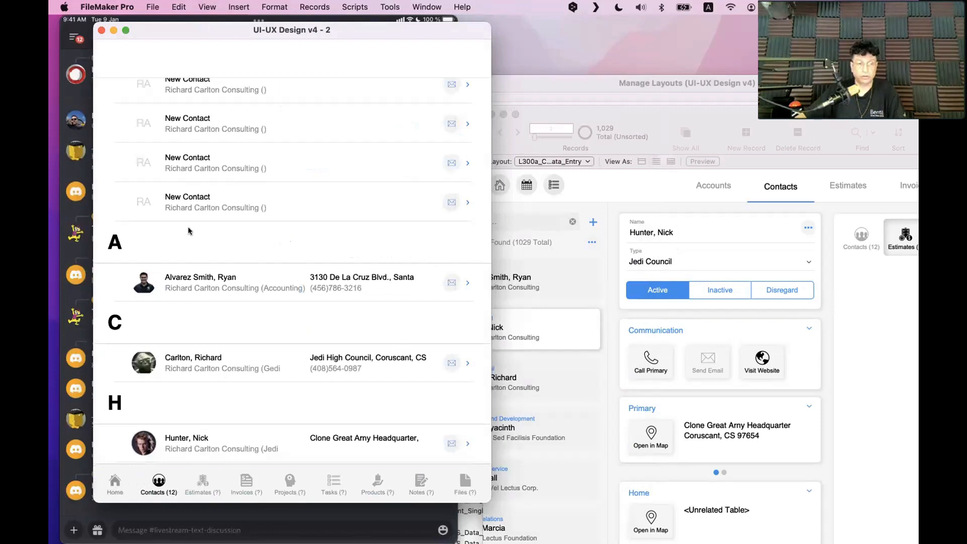
pyautogui.click(173, 60)
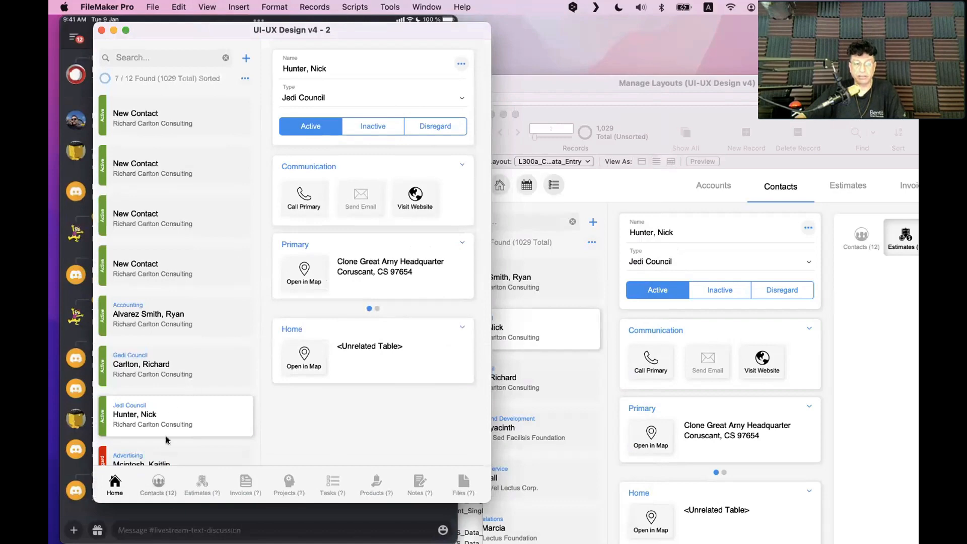
pyautogui.click(181, 60)
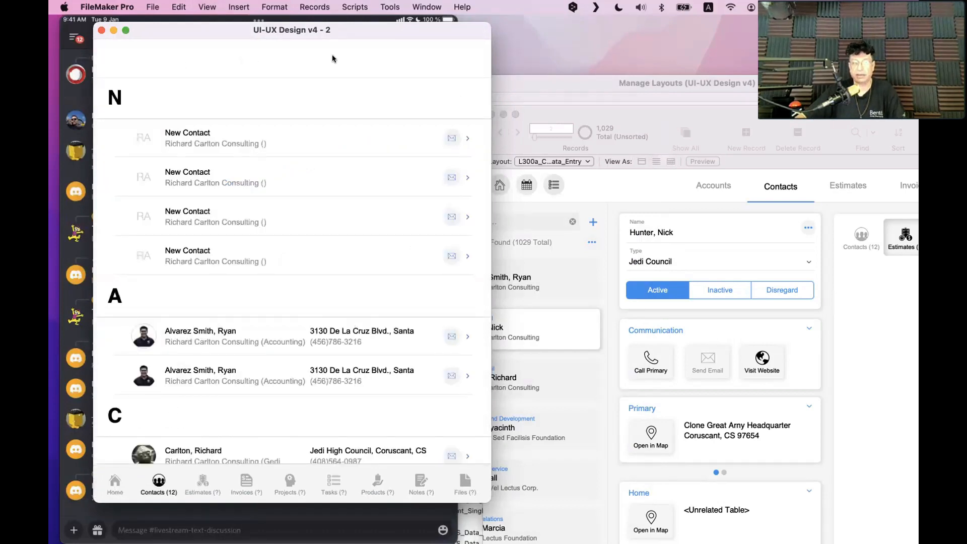
# Copy the big heading into Top Navigation and retype it as the contact's name plus 'Related Contacts'
pyautogui.press('super+l')
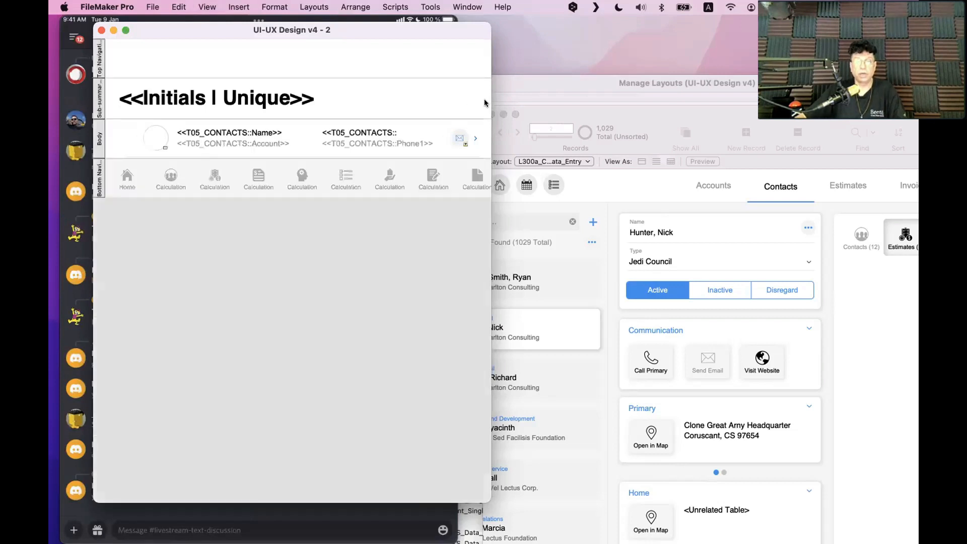
pyautogui.moveTo(219, 101); pyautogui.dragTo(212, 54)
pyautogui.doubleClick(211, 55)
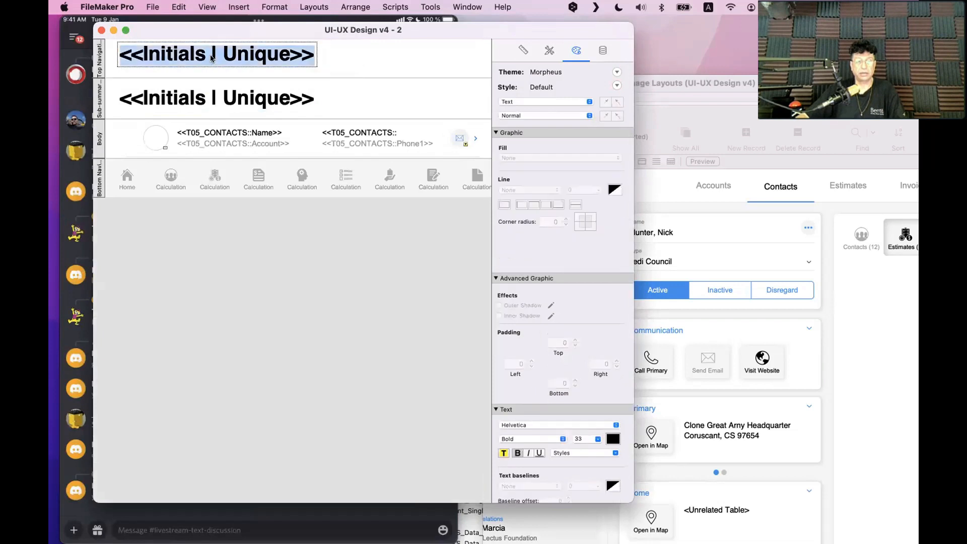
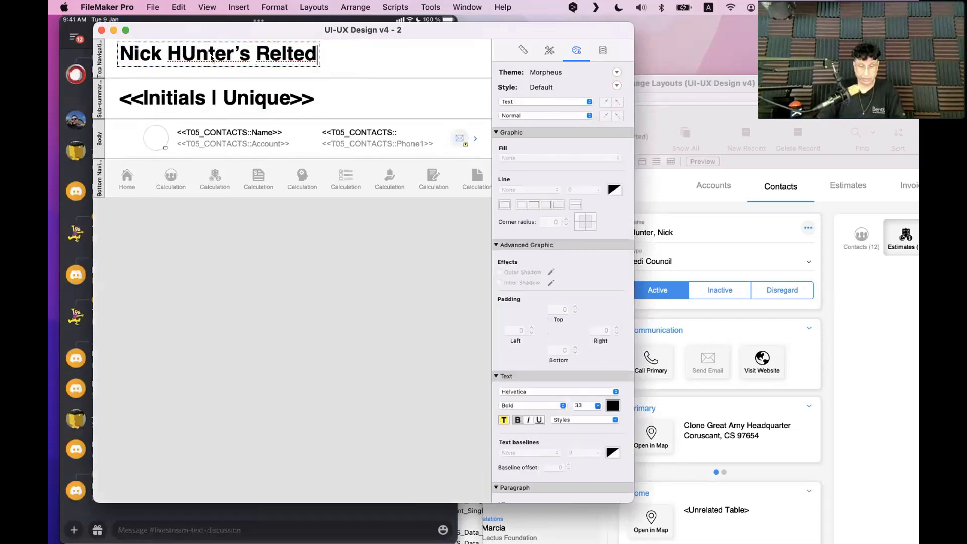
pyautogui.write('ecords')
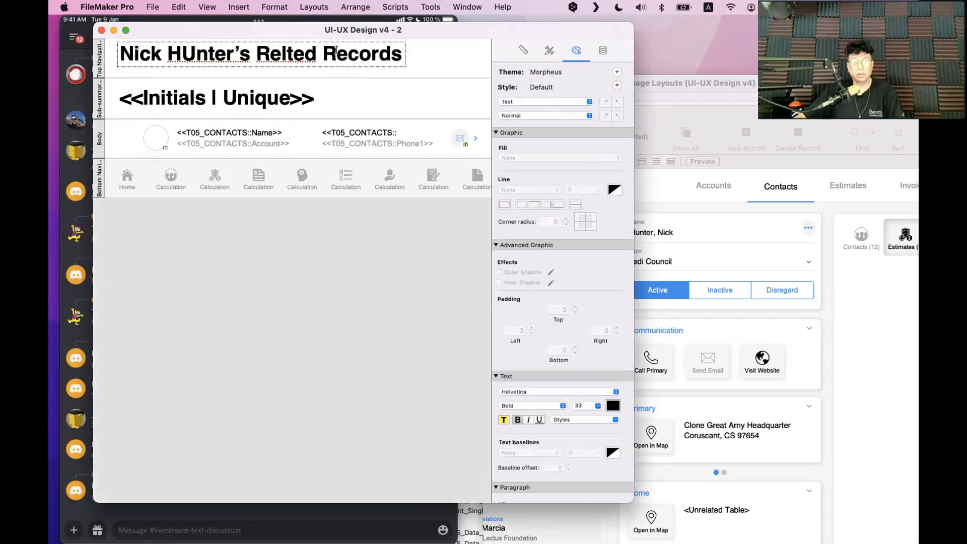
pyautogui.doubleClick(336, 51)
pyautogui.write('Cc')
pyautogui.press('BackSpace')
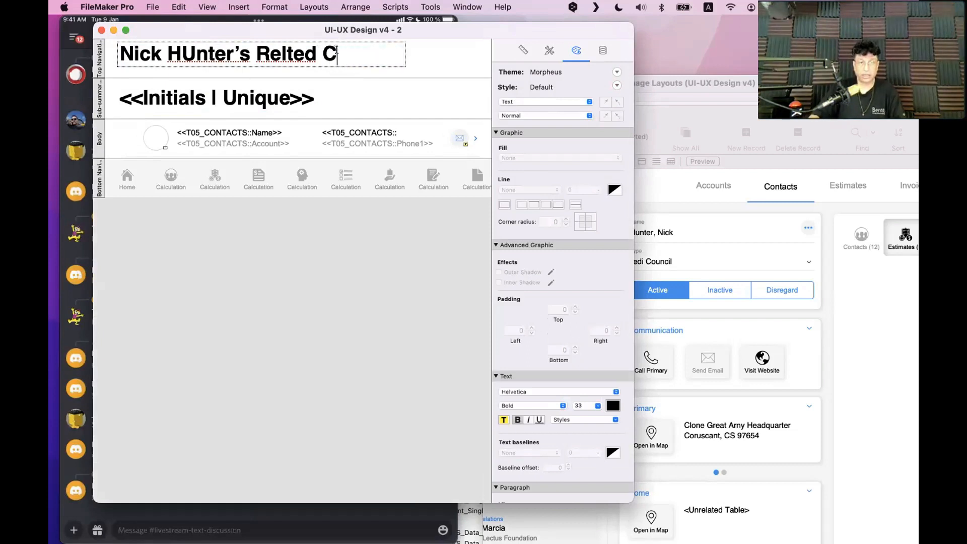
pyautogui.write('ontacts')
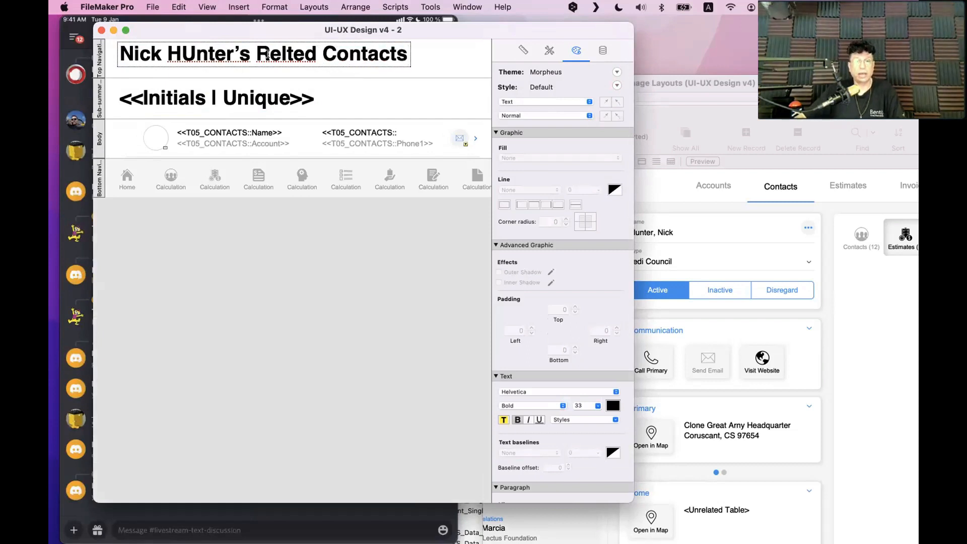
# Fix the title's typos, correcting 'Relted' and the surname's capitalisation
pyautogui.click(286, 51)
pyautogui.write('a')
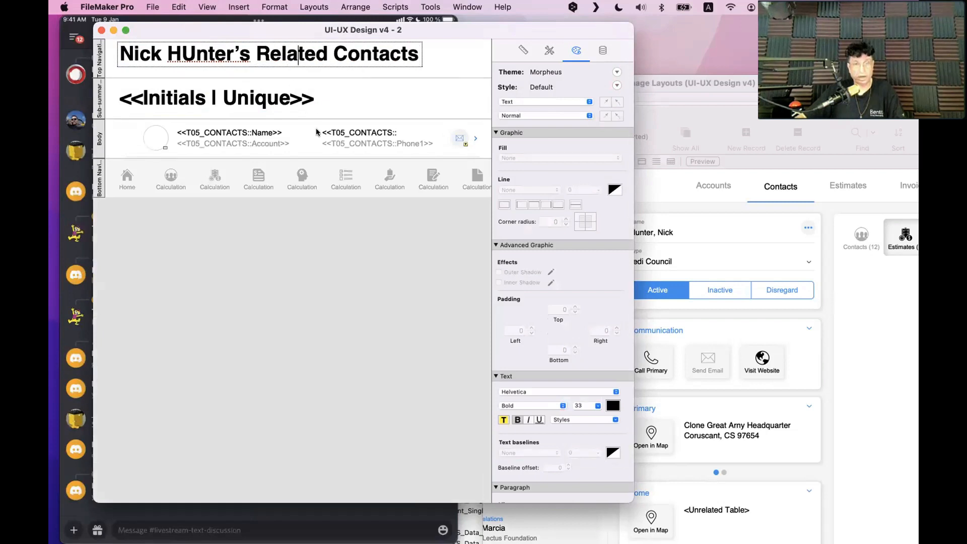
pyautogui.click(316, 131)
pyautogui.moveTo(303, 53); pyautogui.dragTo(303, 54)
pyautogui.click(190, 53)
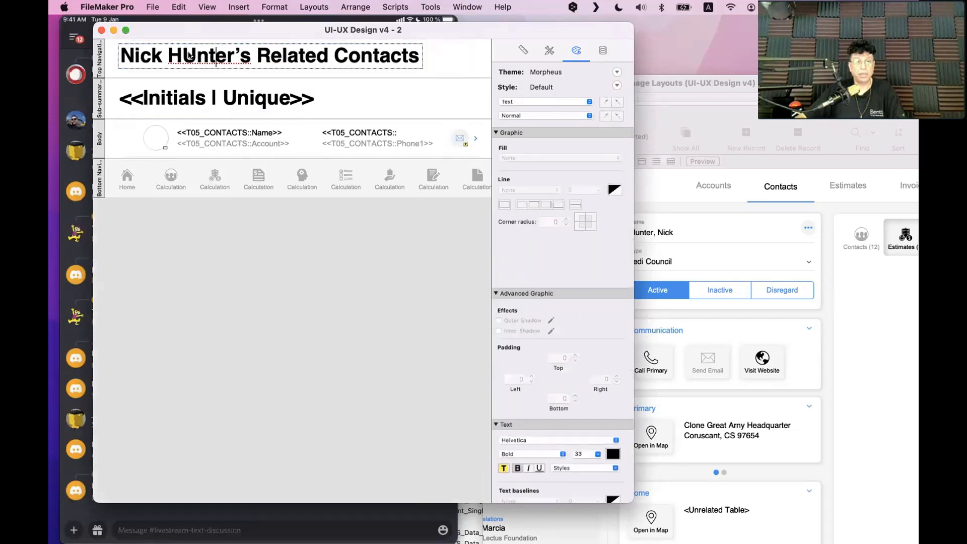
pyautogui.write('u')
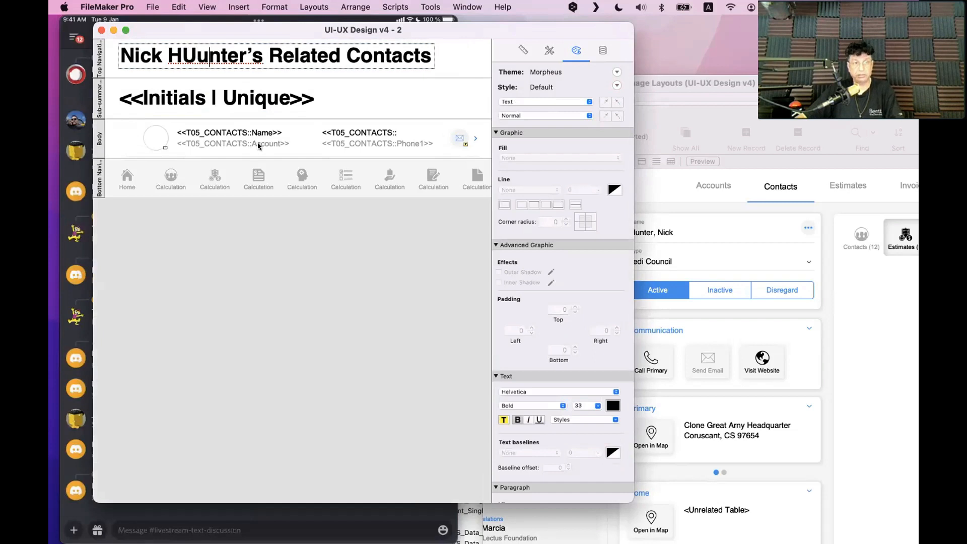
pyautogui.press('BackSpace')
pyautogui.press('BackSpace')
pyautogui.write('u')
pyautogui.press('Escape')
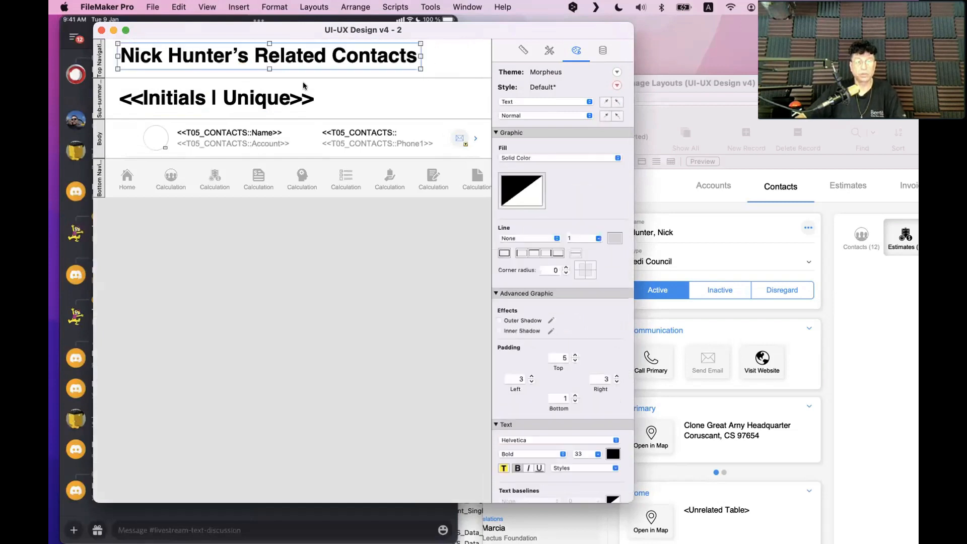
# Make the title regular weight and grey, nudge it lower, and check it in Browse
pyautogui.click(517, 469)
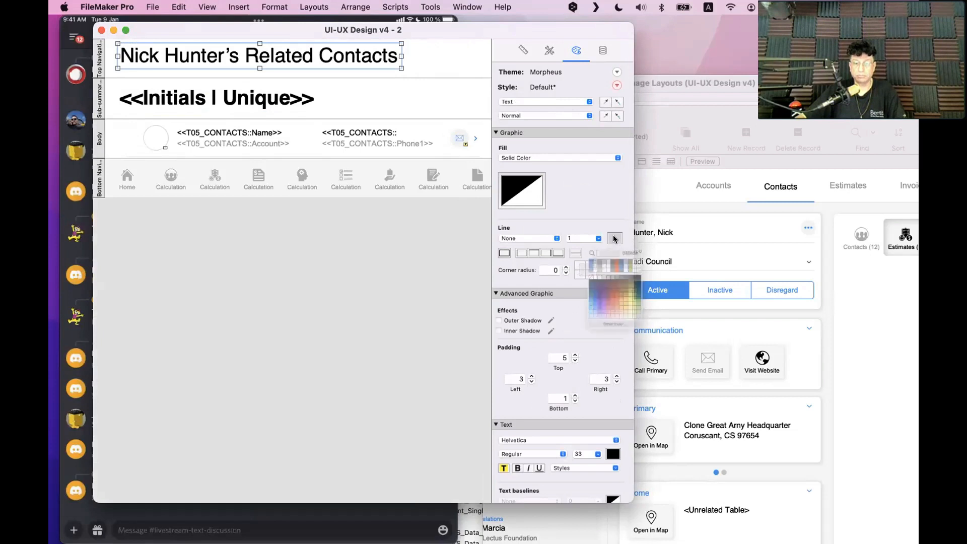
pyautogui.click(613, 454)
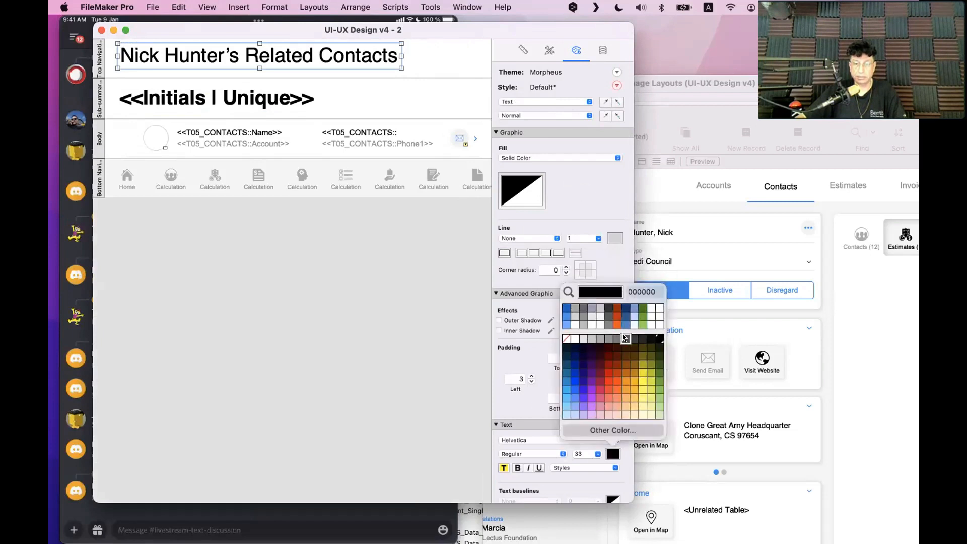
pyautogui.click(625, 338)
pyautogui.click(205, 328)
pyautogui.moveTo(199, 55); pyautogui.dragTo(199, 57)
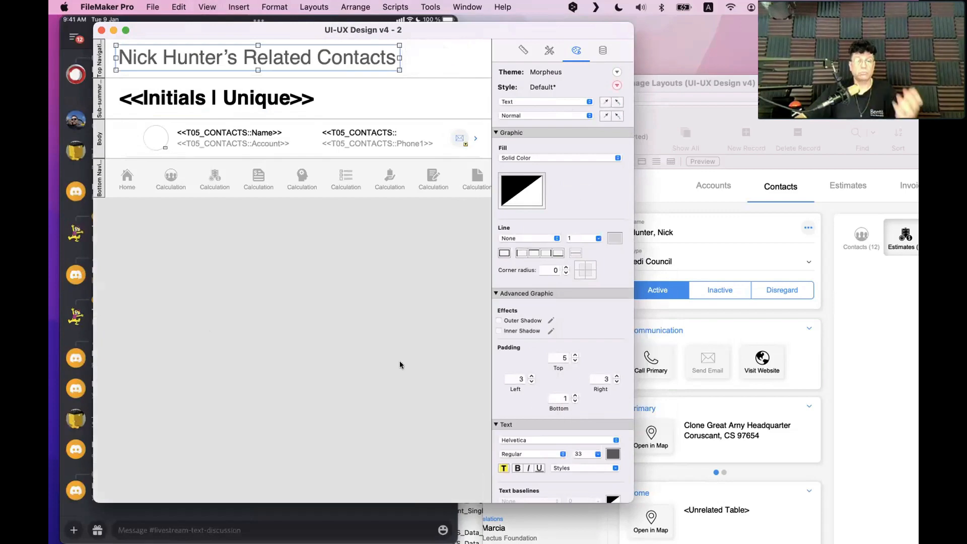
pyautogui.press('super+b')
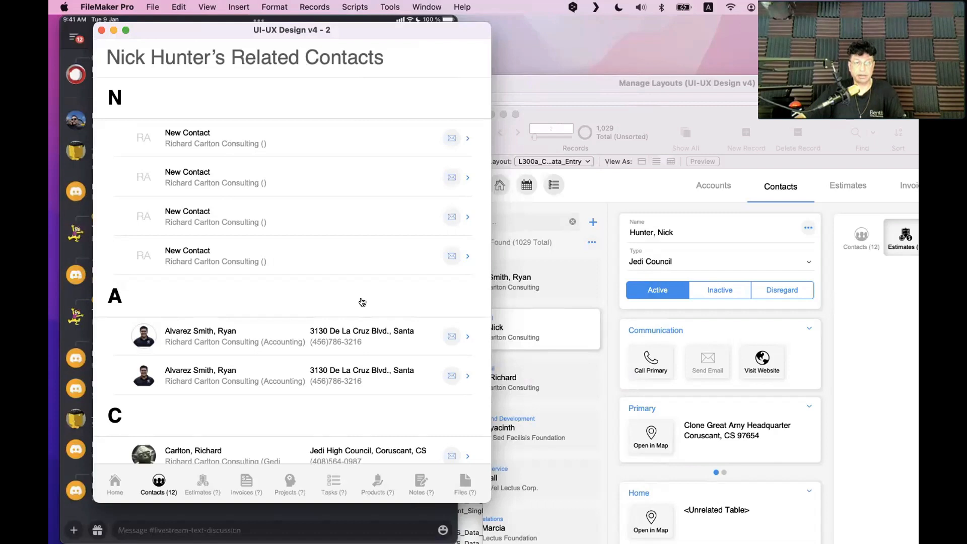
pyautogui.click(113, 483)
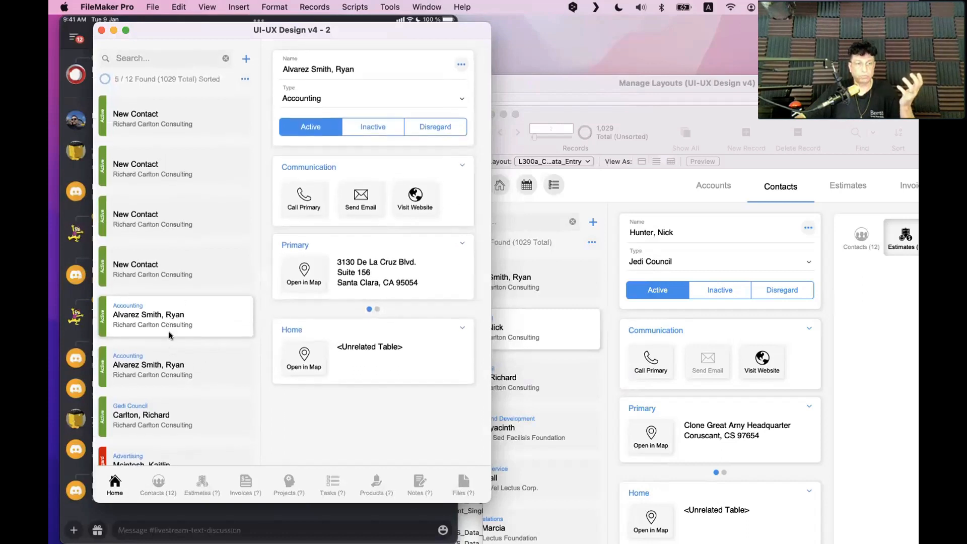
pyautogui.scroll(-5, 162, 376)
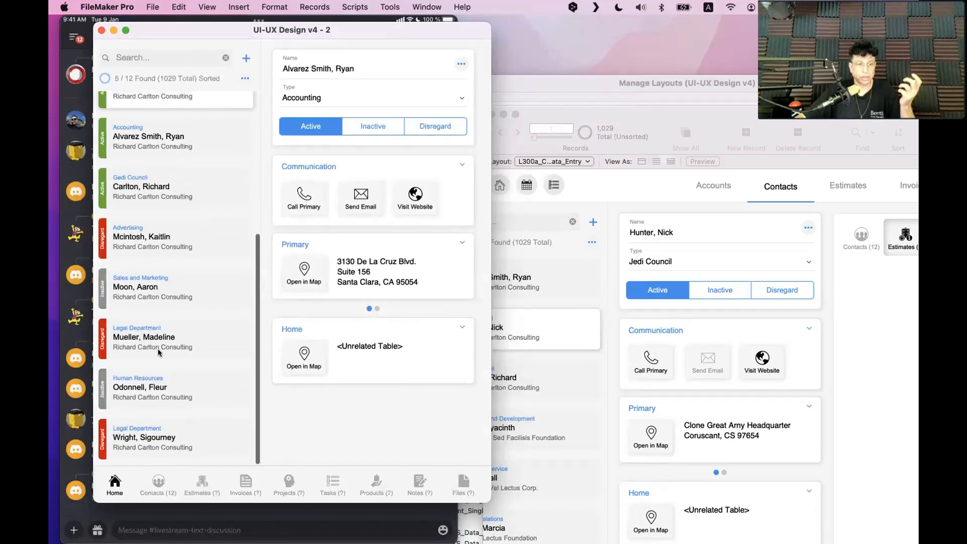
pyautogui.scroll(5, 149, 287)
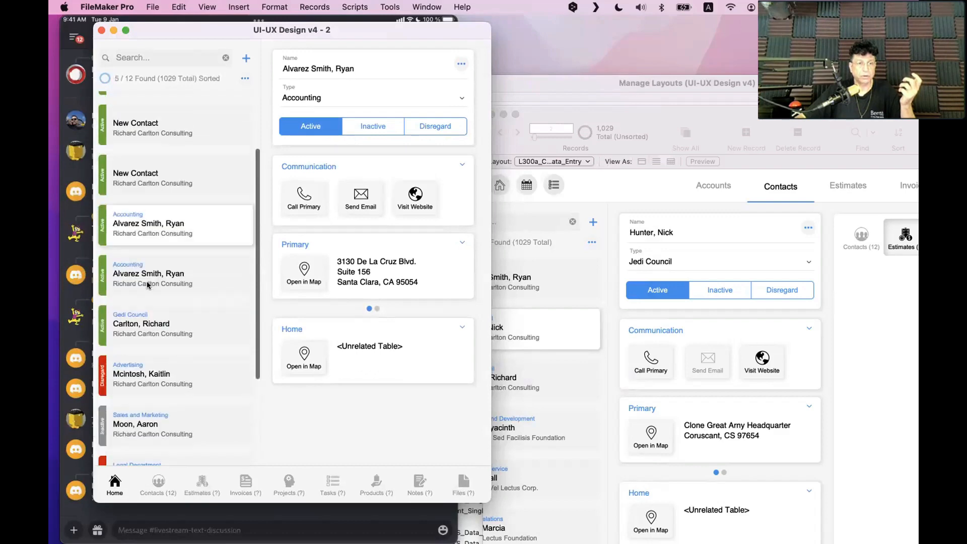
pyautogui.scroll(-5, 151, 297)
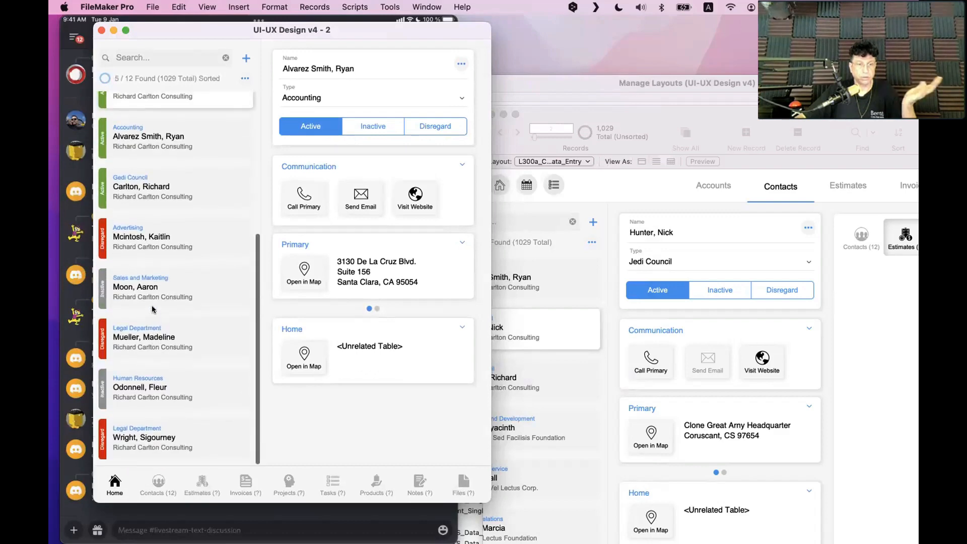
pyautogui.scroll(5, 147, 246)
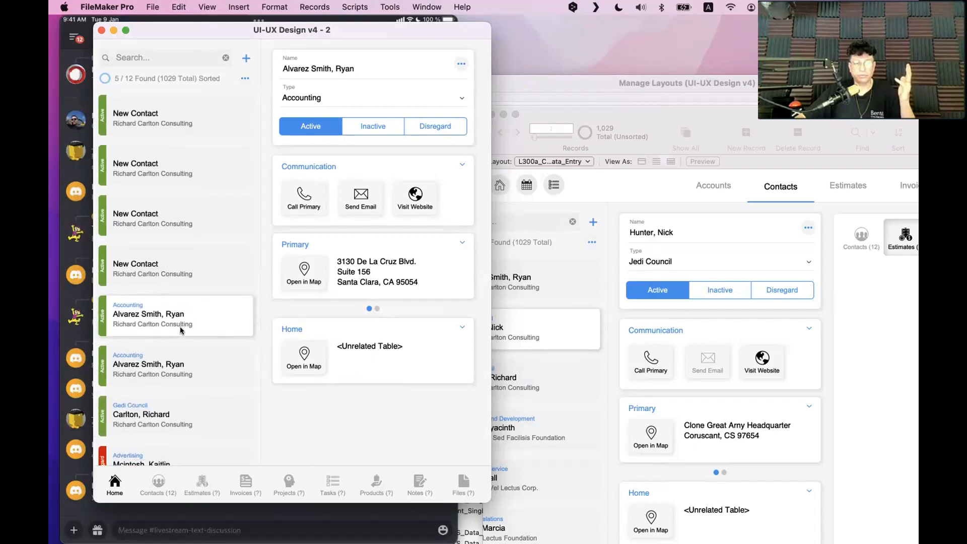
pyautogui.click(309, 67)
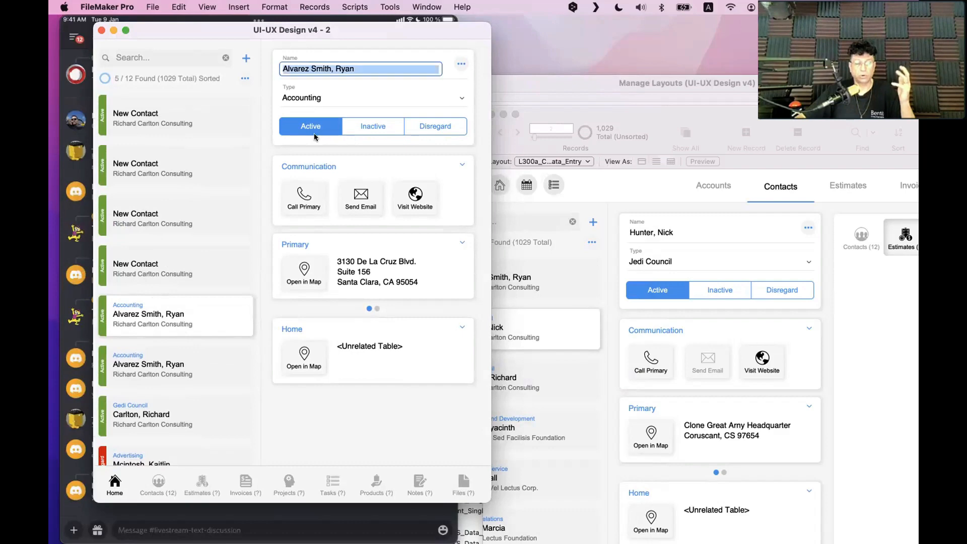
pyautogui.click(159, 481)
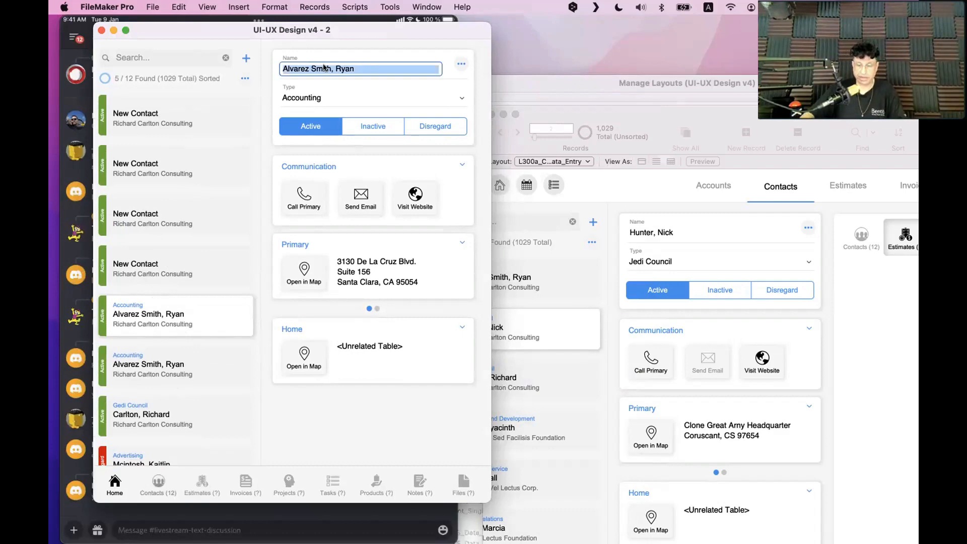
pyautogui.press('super+l')
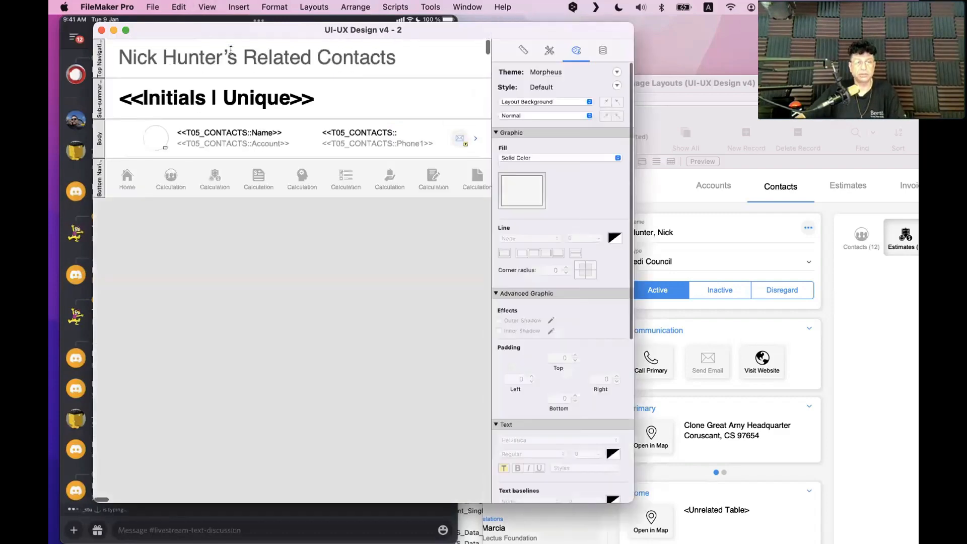
# Change the contact name in the Related Contacts title to 'Alvares' and return to Browse mode
pyautogui.doubleClick(233, 53)
pyautogui.moveTo(224, 54); pyautogui.dragTo(128, 43)
pyautogui.write('Alva')
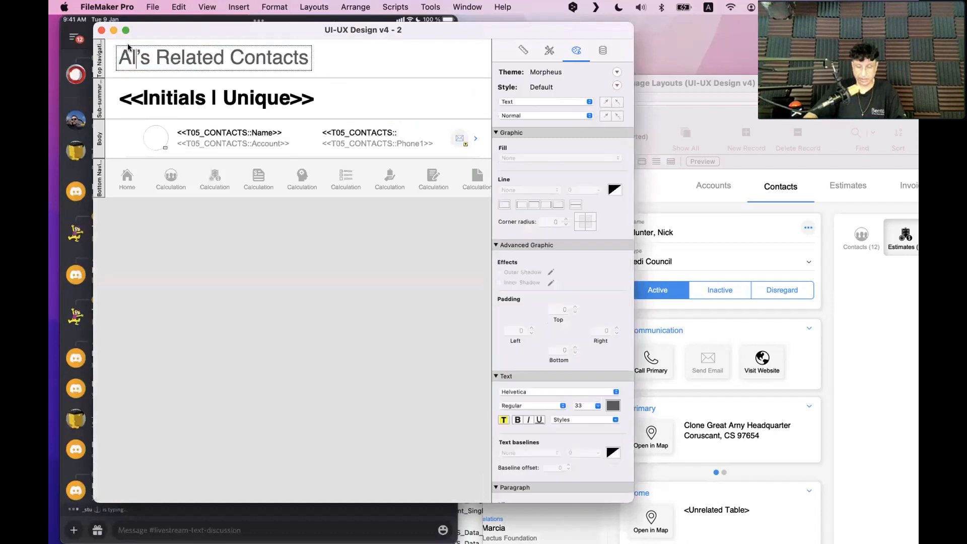
pyautogui.write('res')
pyautogui.press('Escape')
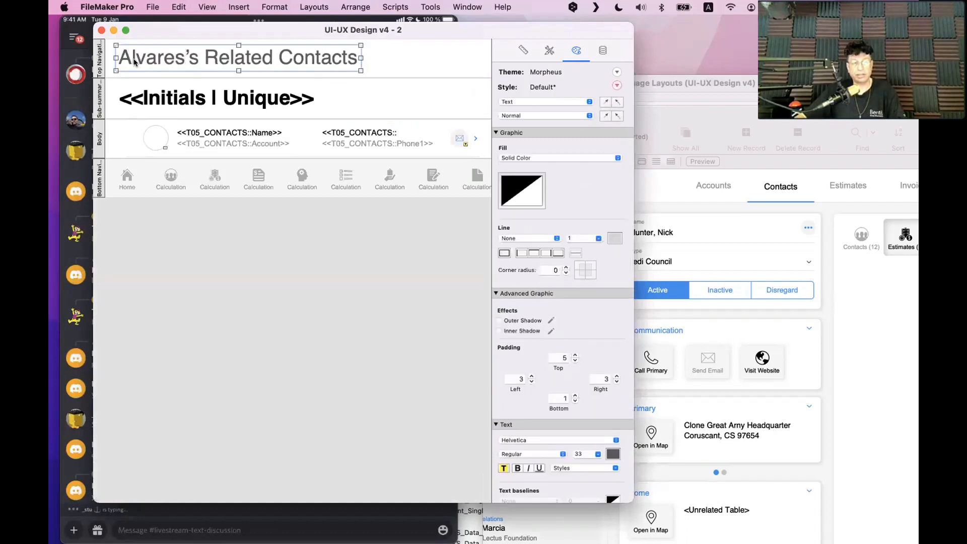
pyautogui.press('super+b')
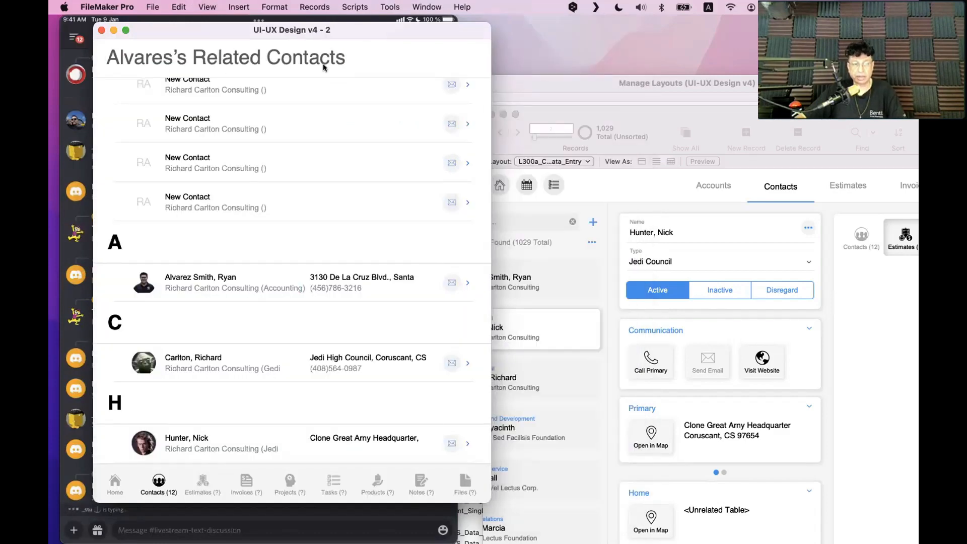
# Go back to the contact detail screen and show another contact's details
pyautogui.click(120, 483)
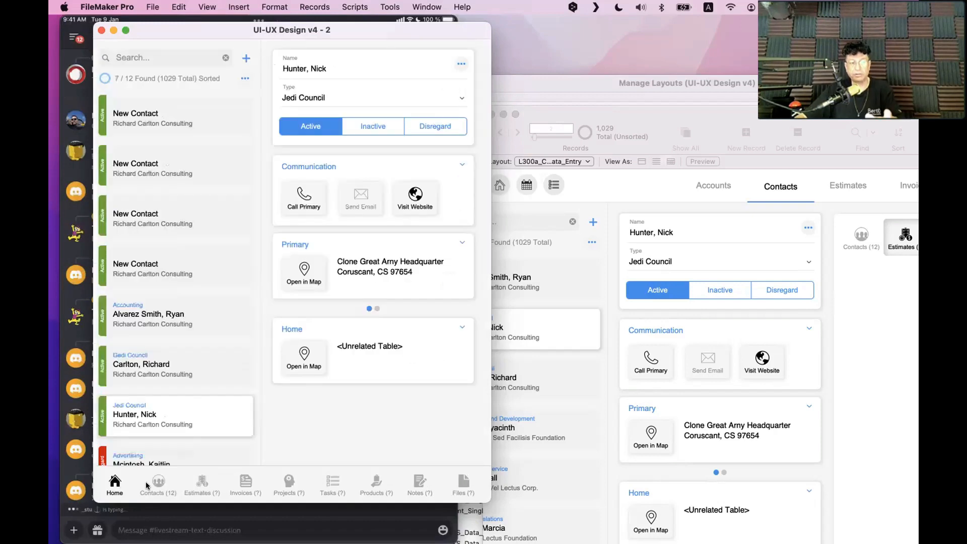
pyautogui.click(158, 375)
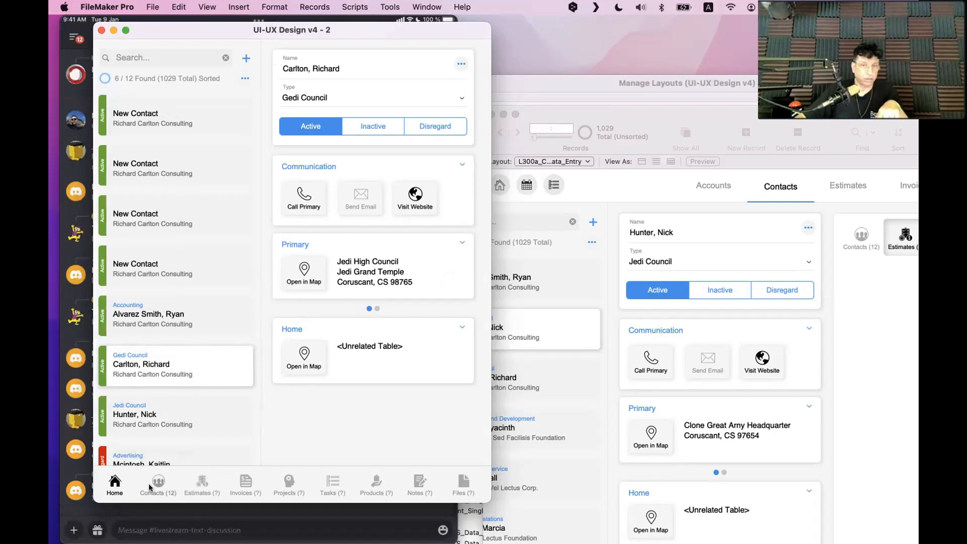
pyautogui.click(551, 423)
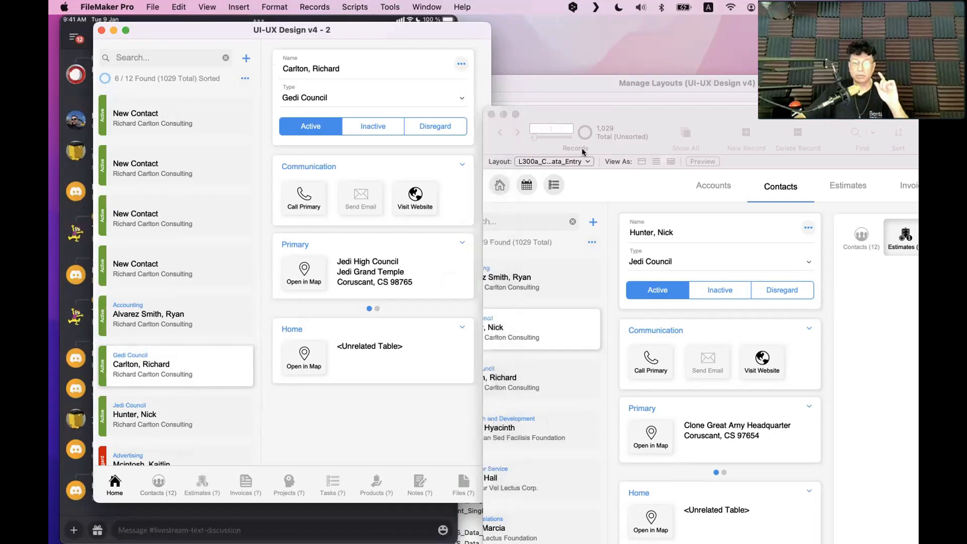
# In the desktop window, view the contact's related Contacts, Estimates, Invoices and Projects panels
pyautogui.moveTo(612, 116); pyautogui.dragTo(592, 102)
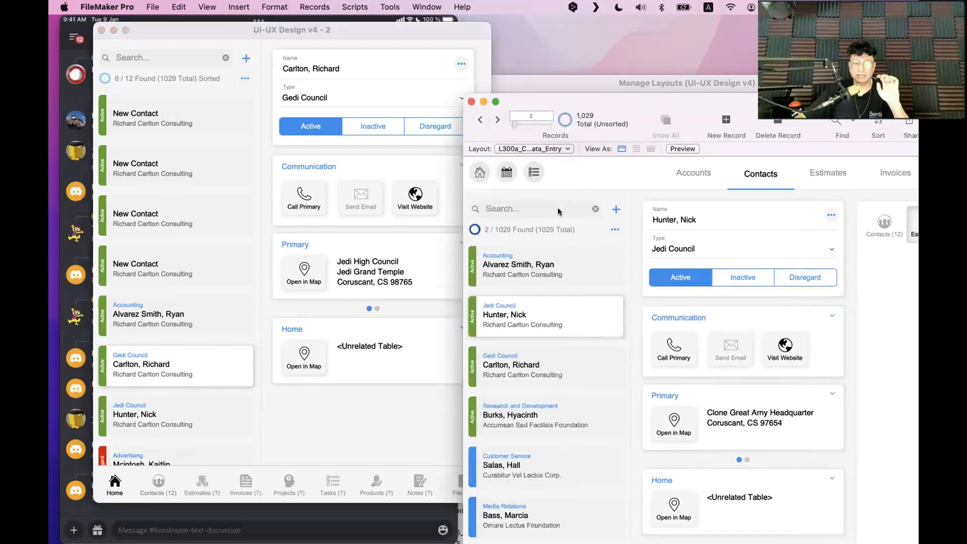
pyautogui.click(267, 338)
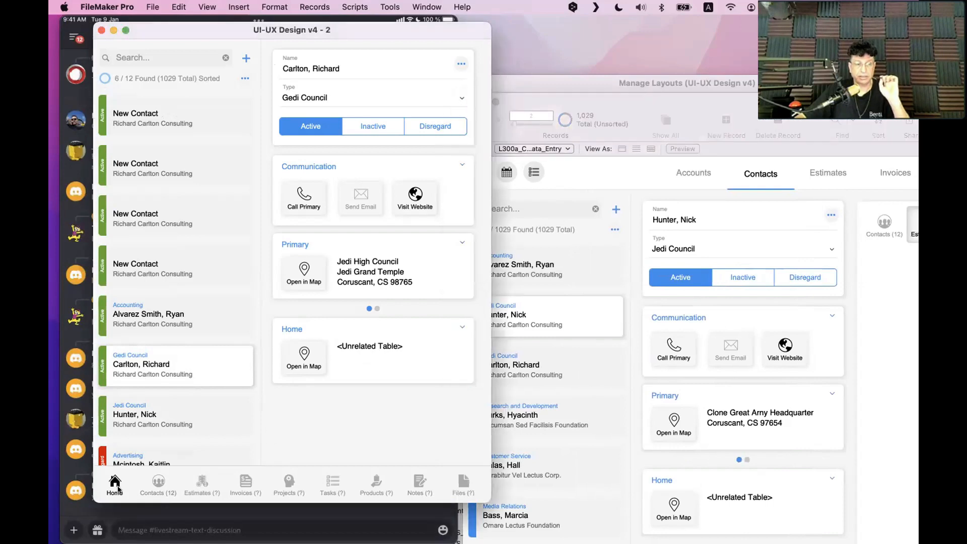
pyautogui.click(721, 339)
pyautogui.moveTo(707, 95); pyautogui.dragTo(382, 53)
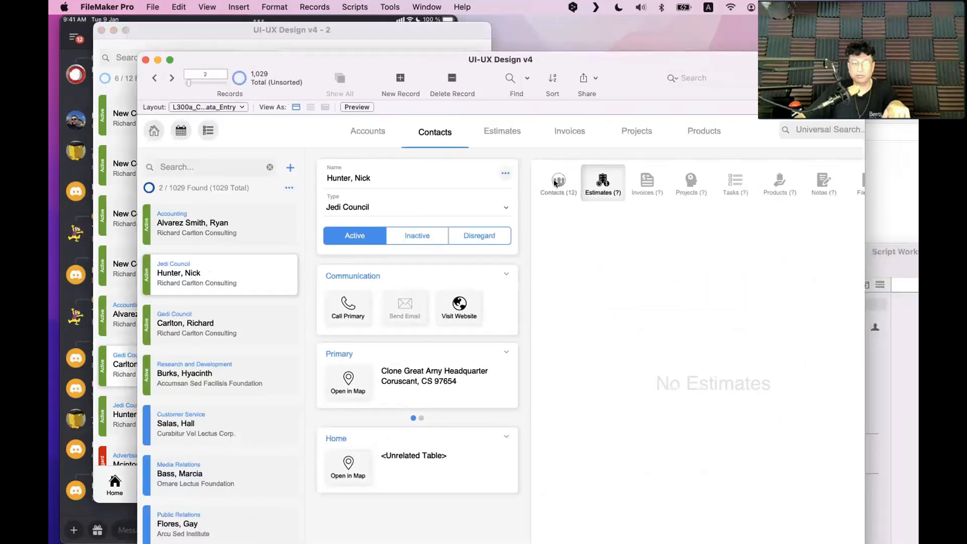
pyautogui.click(554, 182)
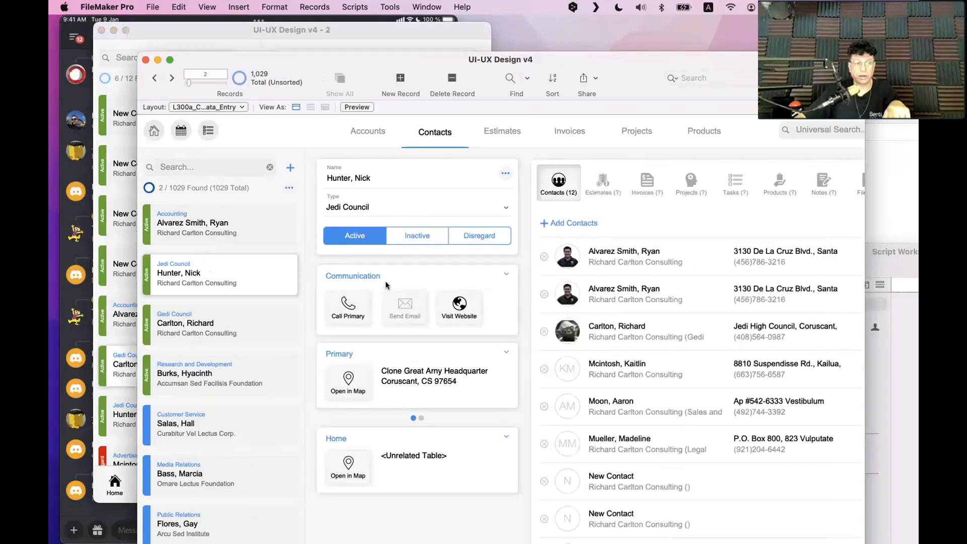
pyautogui.click(596, 185)
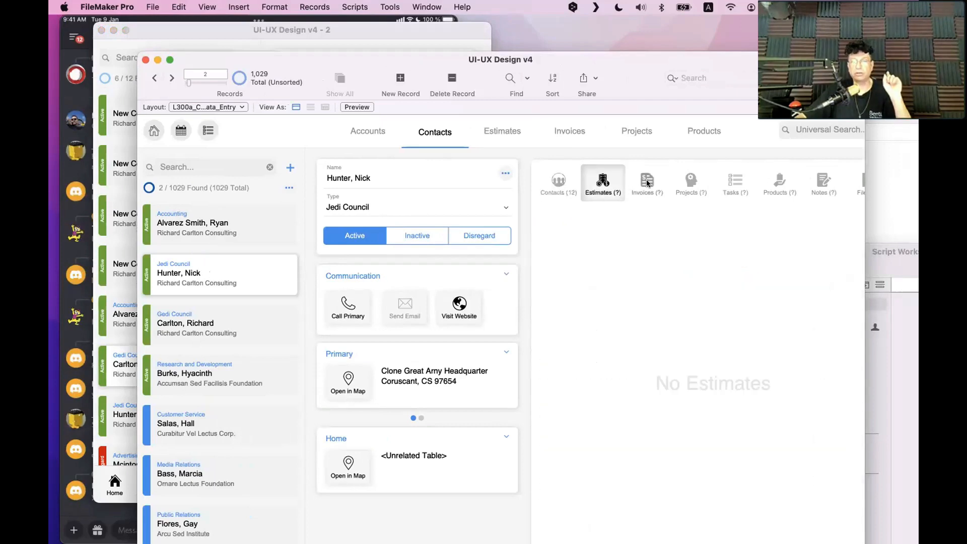
pyautogui.click(646, 183)
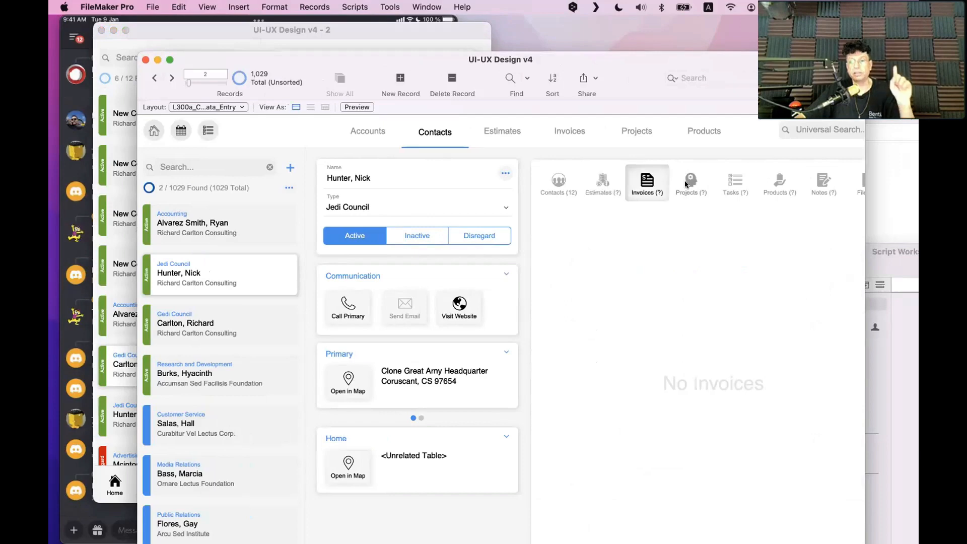
pyautogui.click(691, 182)
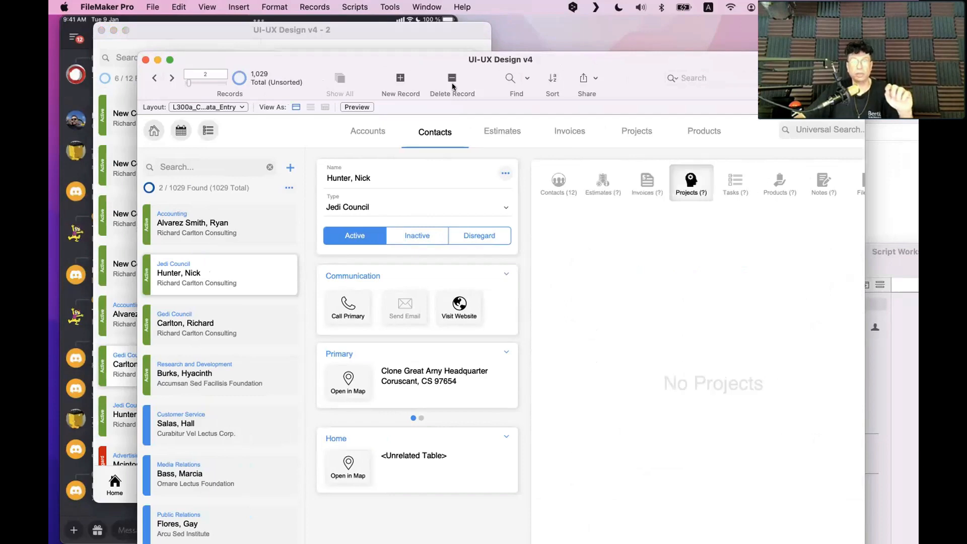
# Reposition the desktop window and open its Dashboard
pyautogui.moveTo(471, 59); pyautogui.dragTo(608, 74)
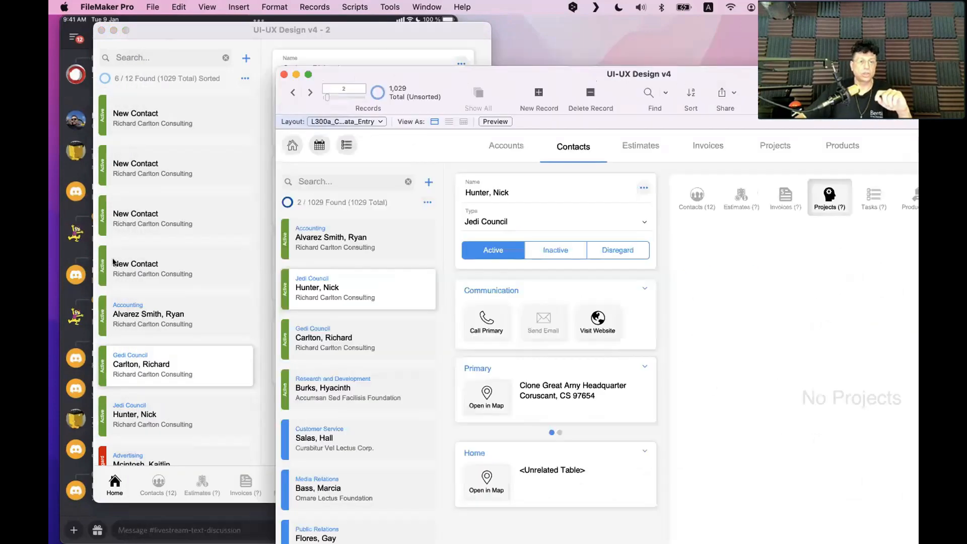
pyautogui.click(179, 295)
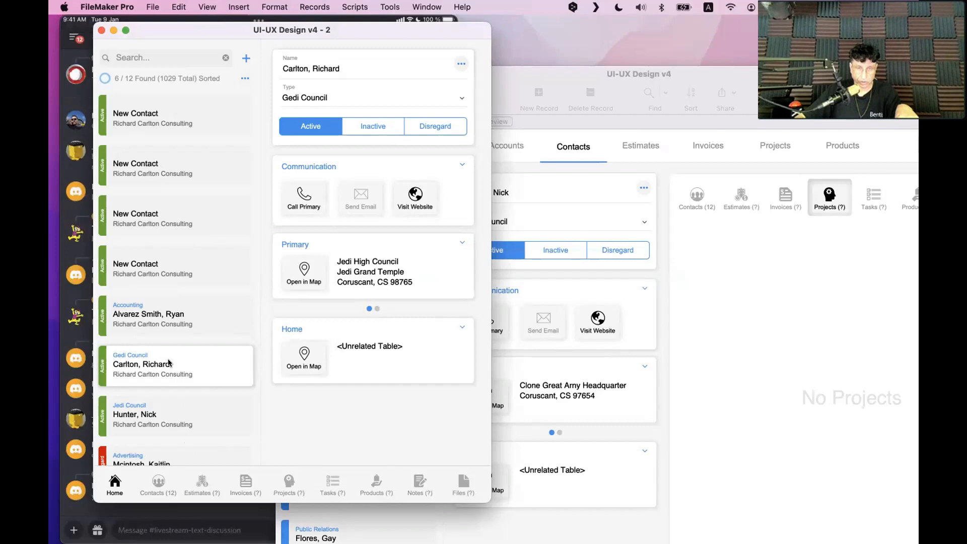
pyautogui.click(703, 324)
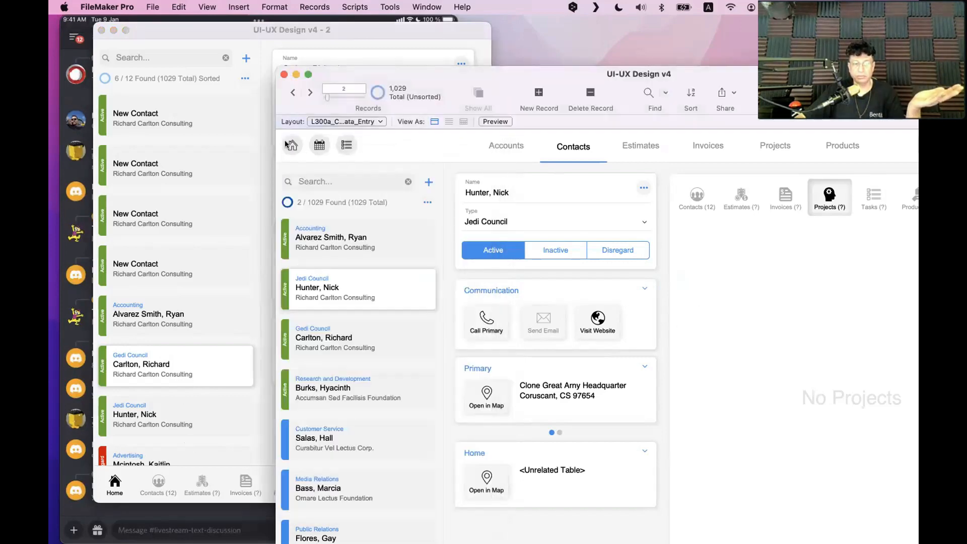
pyautogui.click(291, 145)
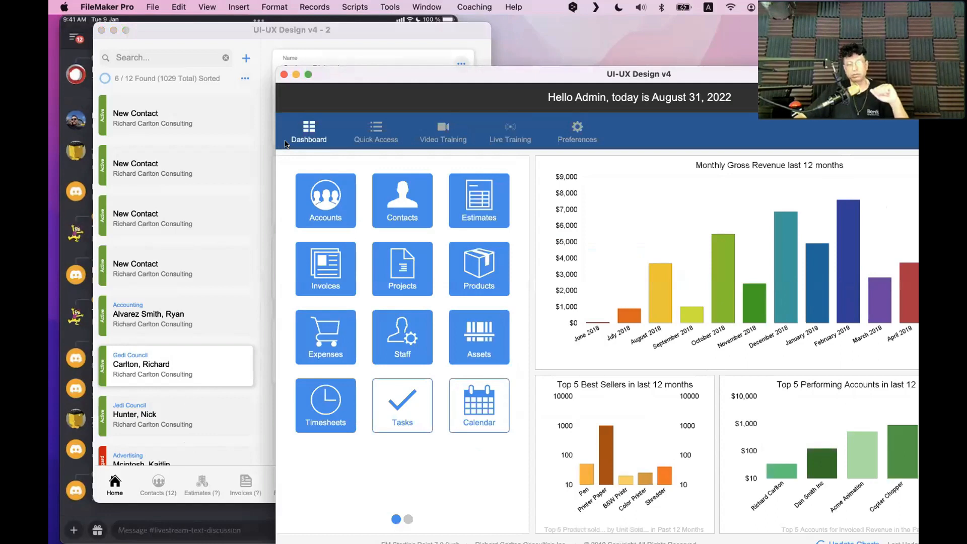
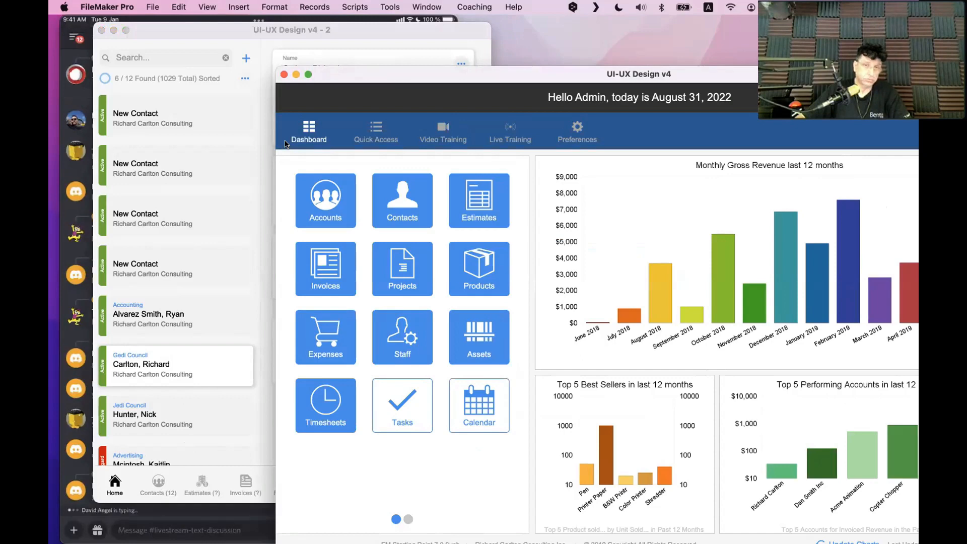
# Put the UI-UX Design v4 - 2 contacts layout into Layout mode and enlarge its window
pyautogui.click(181, 223)
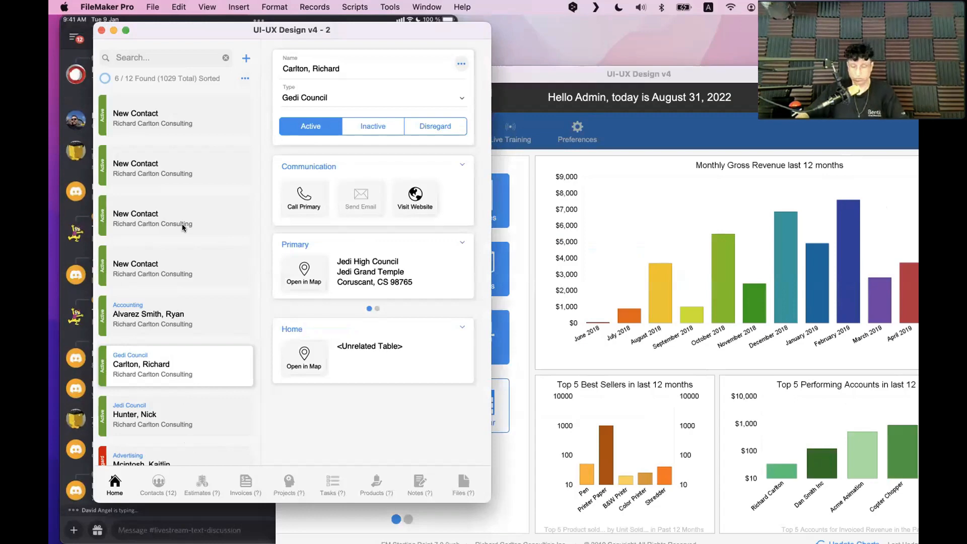
pyautogui.press('super+l')
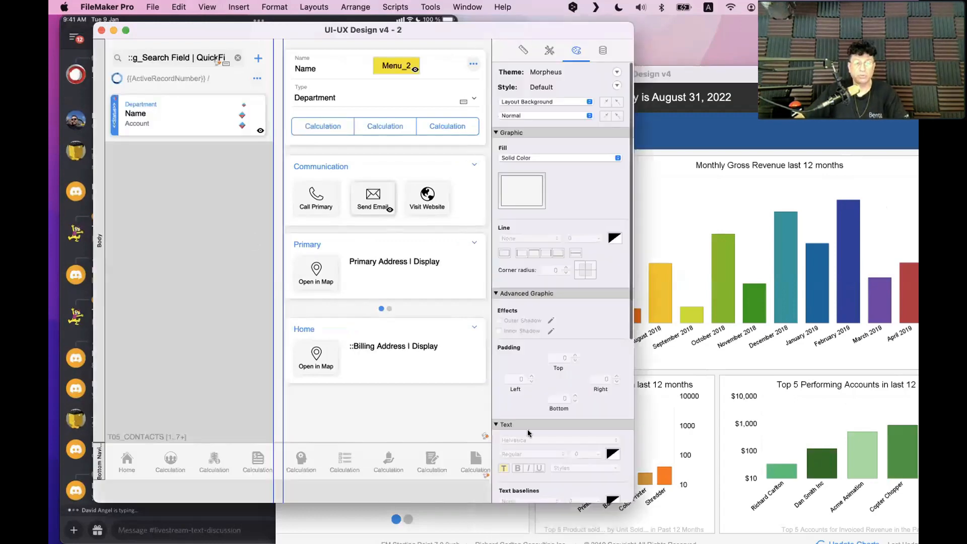
pyautogui.moveTo(631, 501); pyautogui.dragTo(869, 542)
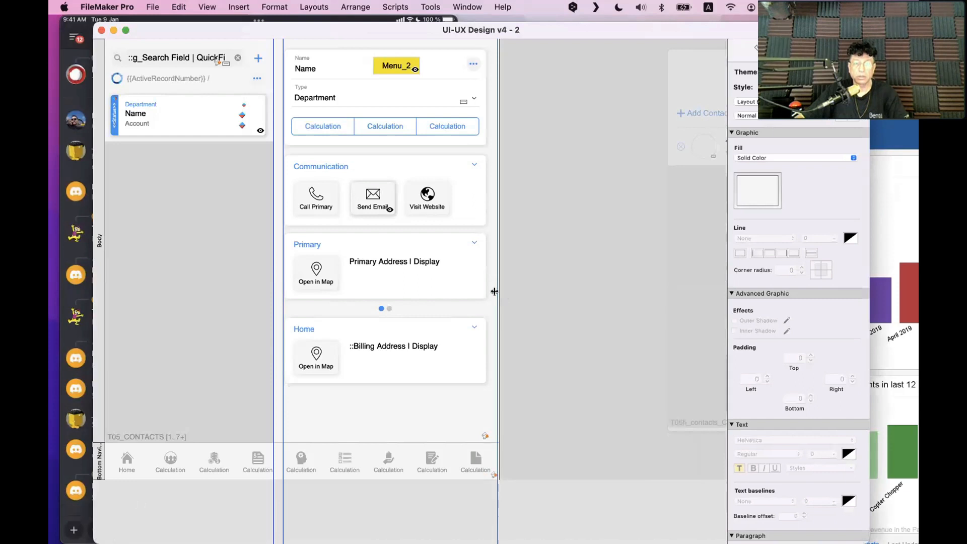
pyautogui.moveTo(492, 289); pyautogui.dragTo(500, 281)
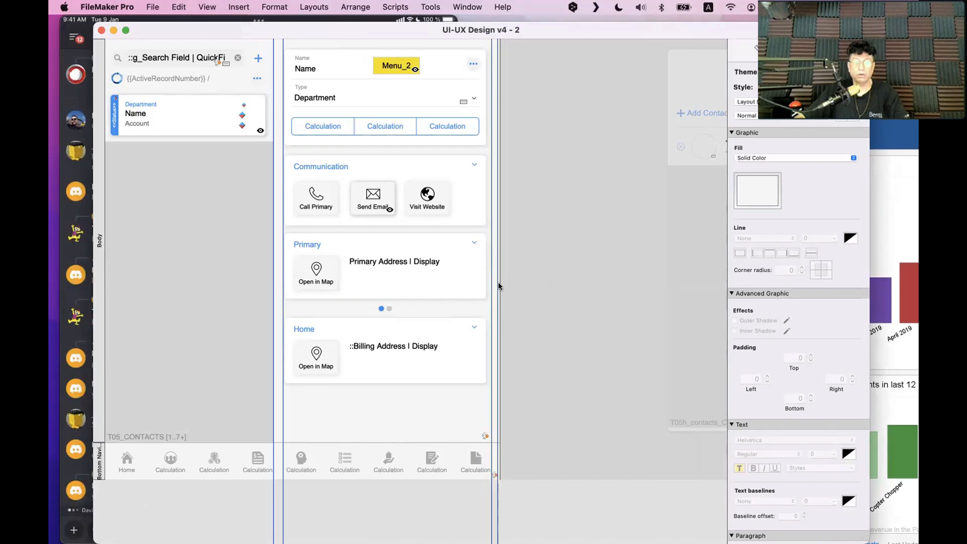
pyautogui.press('super+z')
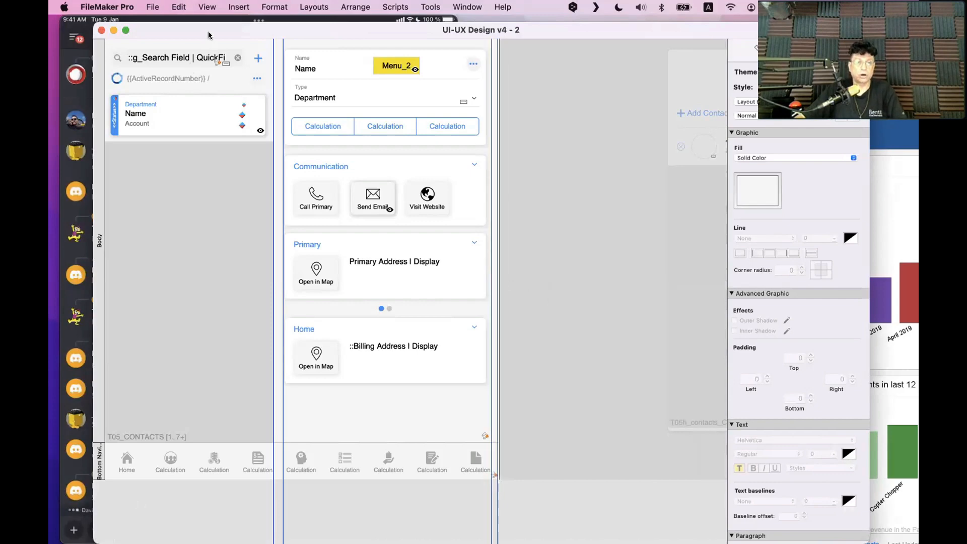
pyautogui.moveTo(208, 31); pyautogui.dragTo(306, 29)
# Turn on View > Rulers and move the window back to the left
pyautogui.click(204, 6)
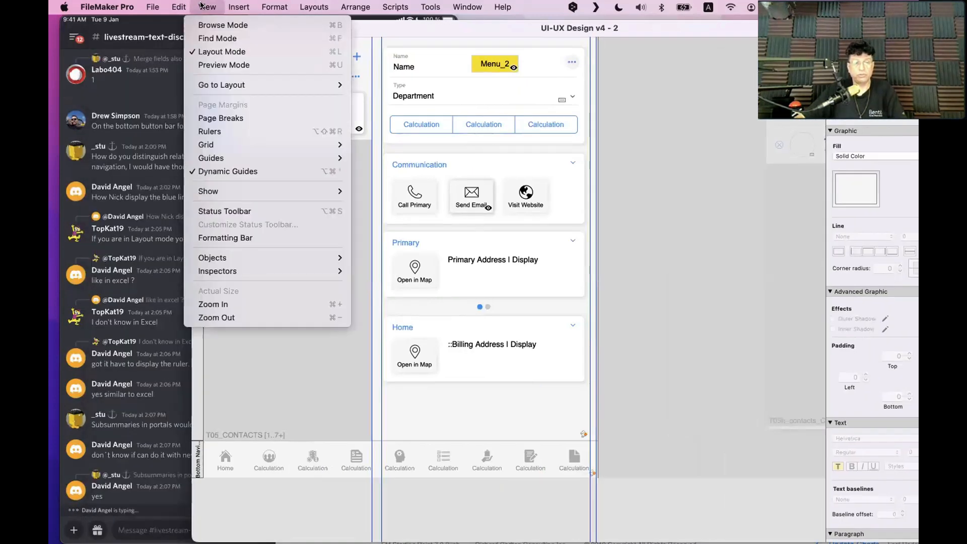
pyautogui.moveTo(223, 192)
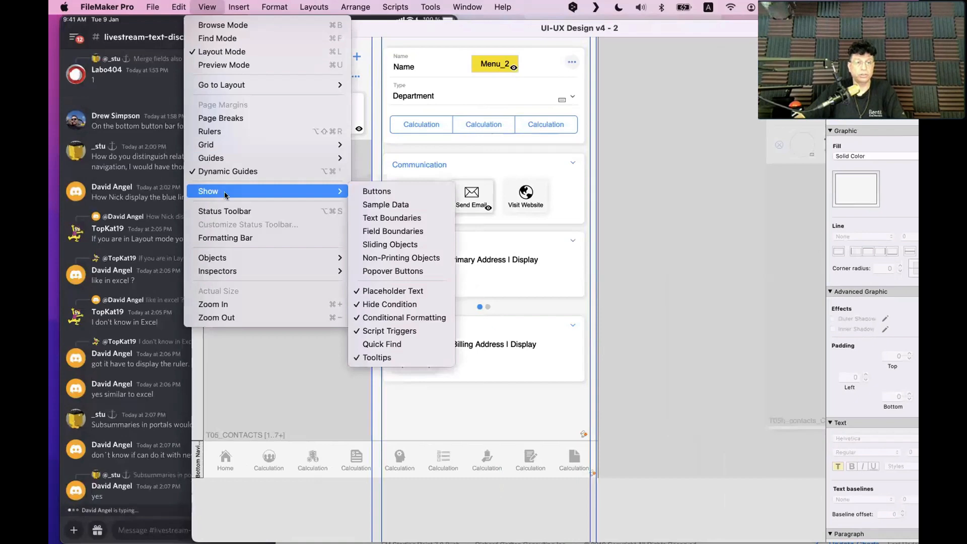
pyautogui.click(216, 132)
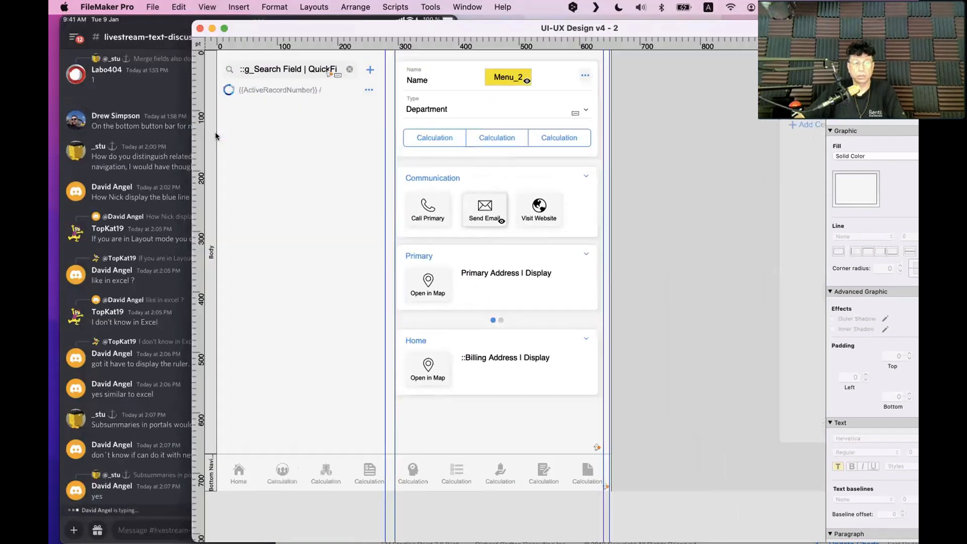
pyautogui.moveTo(435, 29); pyautogui.dragTo(356, 31)
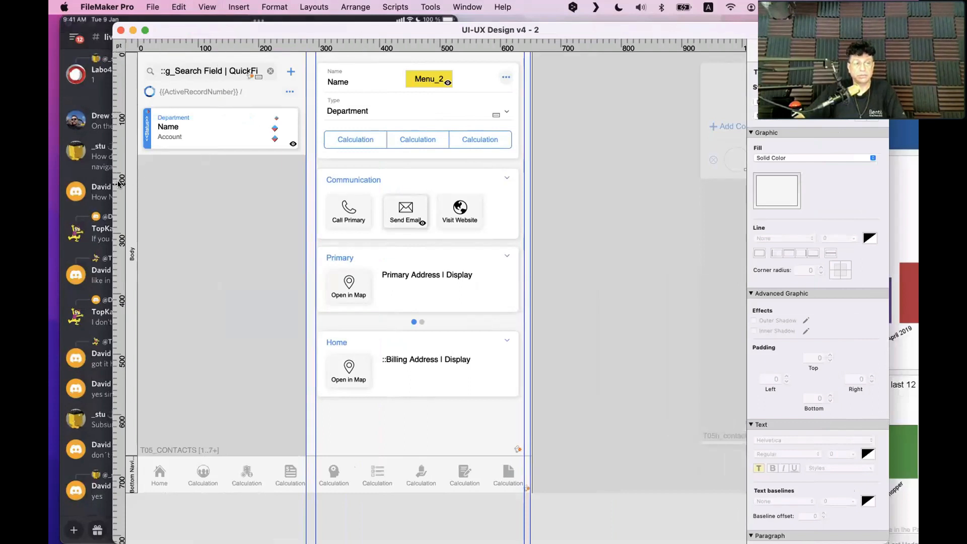
# Drag out three vertical guides and three horizontal guides, raising the lowest to 306 pt
pyautogui.moveTo(116, 182); pyautogui.dragTo(182, 183)
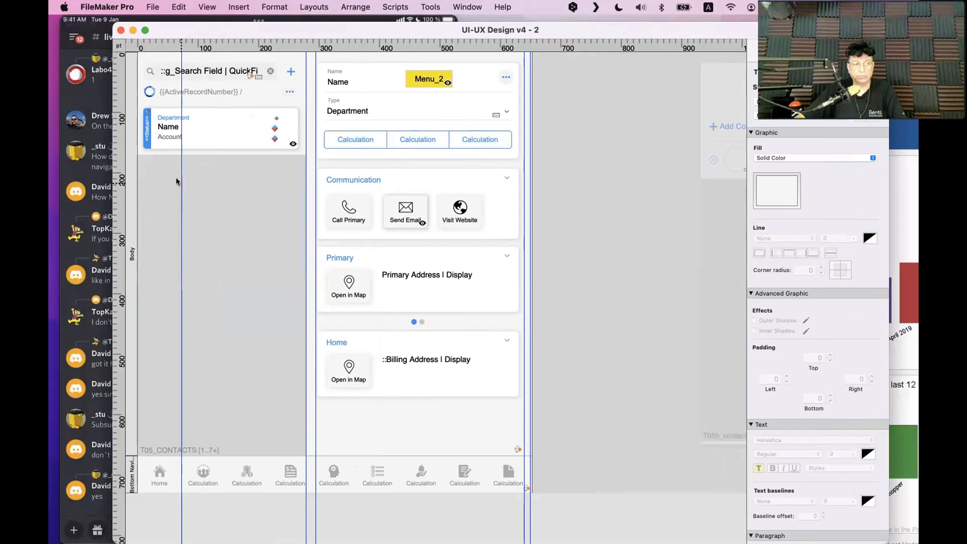
pyautogui.moveTo(117, 172); pyautogui.dragTo(208, 183)
pyautogui.moveTo(119, 176); pyautogui.dragTo(241, 174)
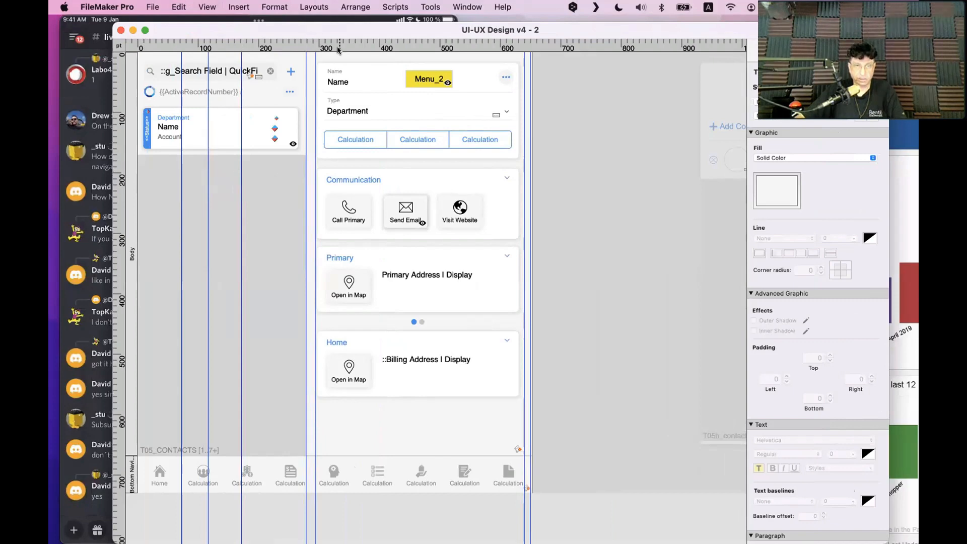
pyautogui.moveTo(339, 45); pyautogui.dragTo(341, 109)
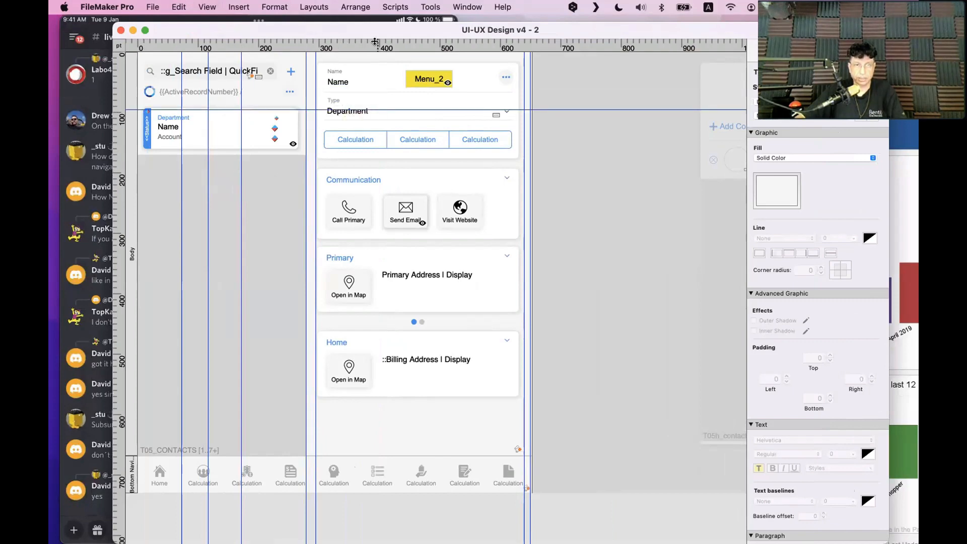
pyautogui.moveTo(375, 41); pyautogui.dragTo(391, 202)
pyautogui.moveTo(393, 43); pyautogui.dragTo(392, 268)
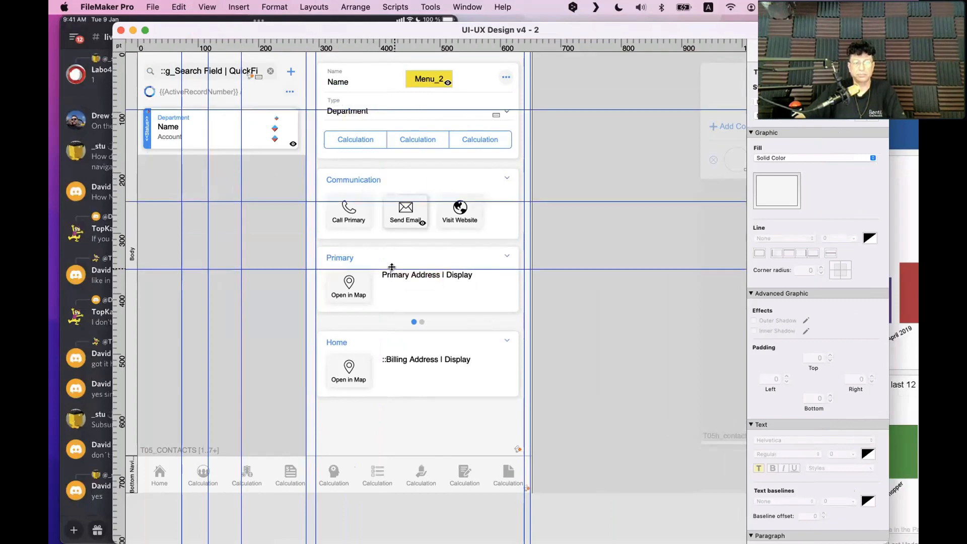
pyautogui.moveTo(545, 267); pyautogui.dragTo(554, 176)
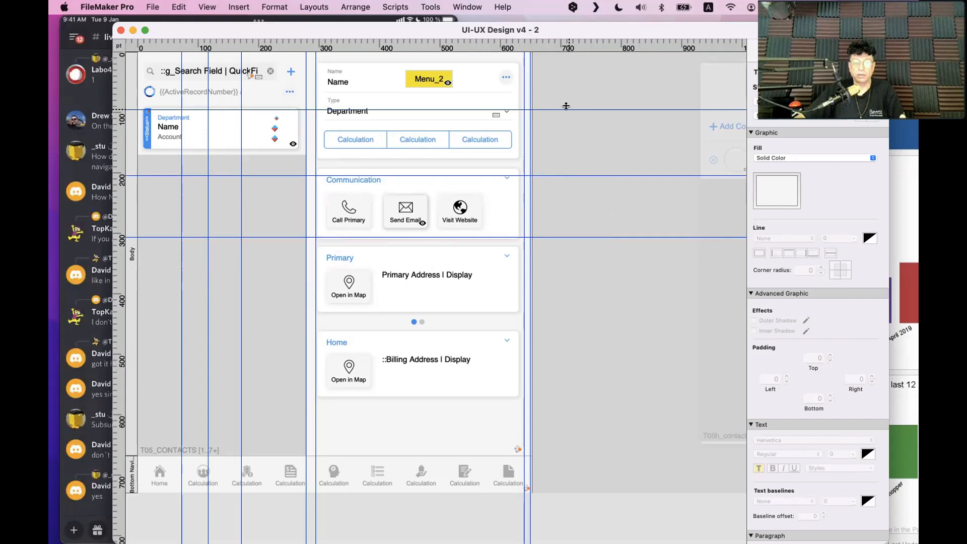
# Reposition the horizontal guides at 88 pt and 249 pt, then clear them from the layout
pyautogui.moveTo(567, 109); pyautogui.dragTo(576, 34)
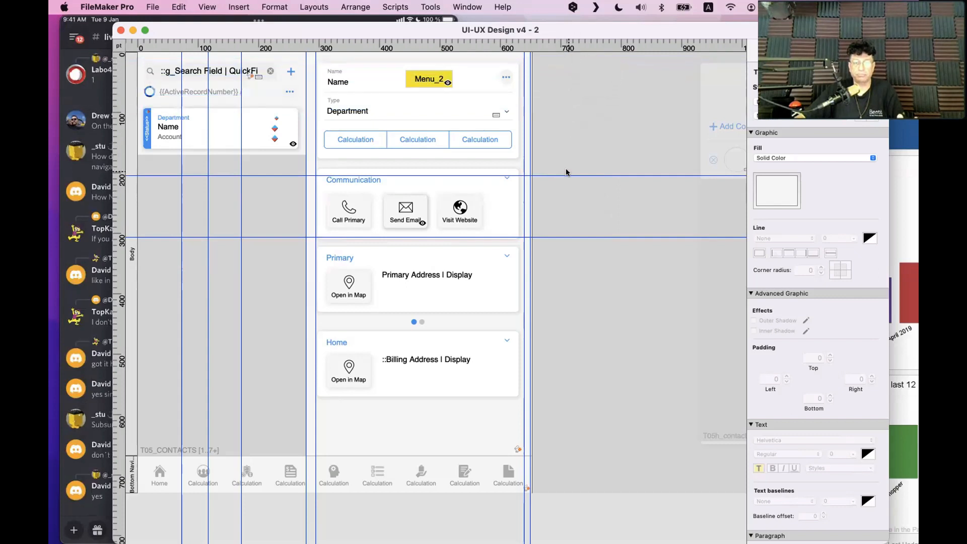
pyautogui.moveTo(569, 175); pyautogui.dragTo(565, 48)
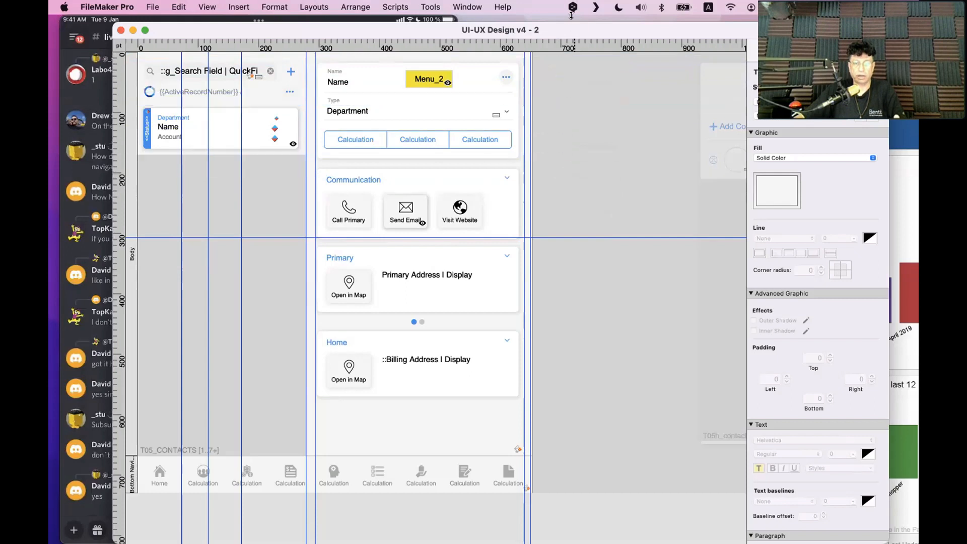
pyautogui.moveTo(568, 236); pyautogui.dragTo(570, 48)
# Select the portal row and drag the three added vertical guides back into the ruler
pyautogui.click(239, 160)
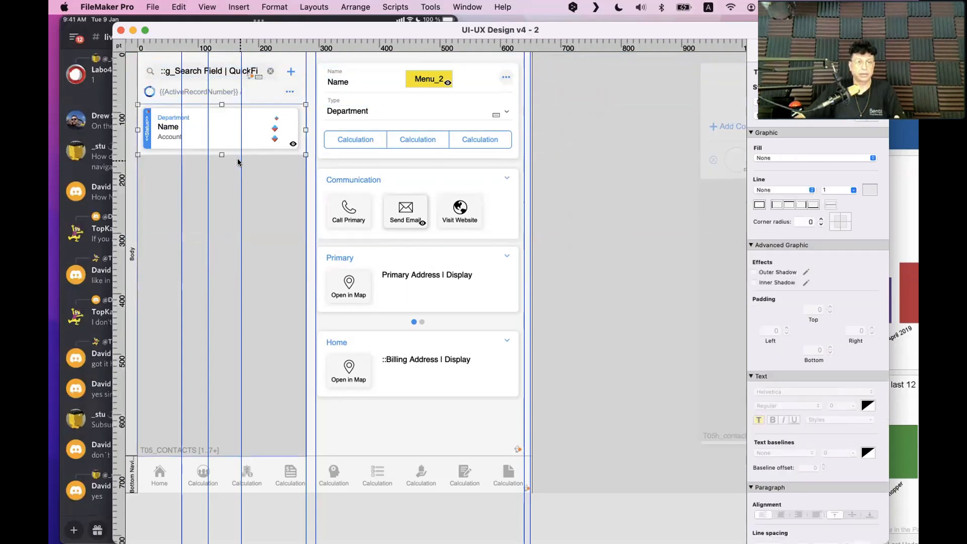
pyautogui.moveTo(238, 157); pyautogui.dragTo(132, 175)
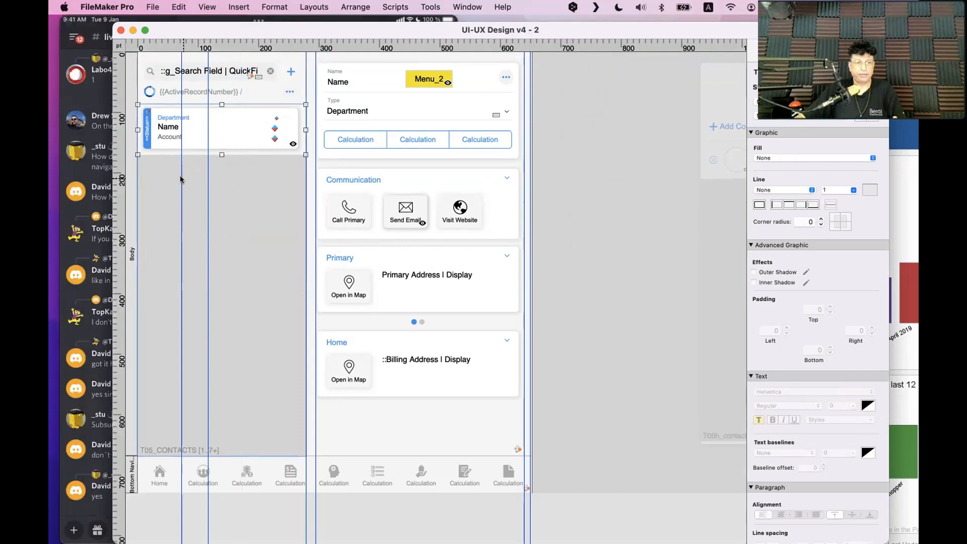
pyautogui.moveTo(208, 180); pyautogui.dragTo(119, 186)
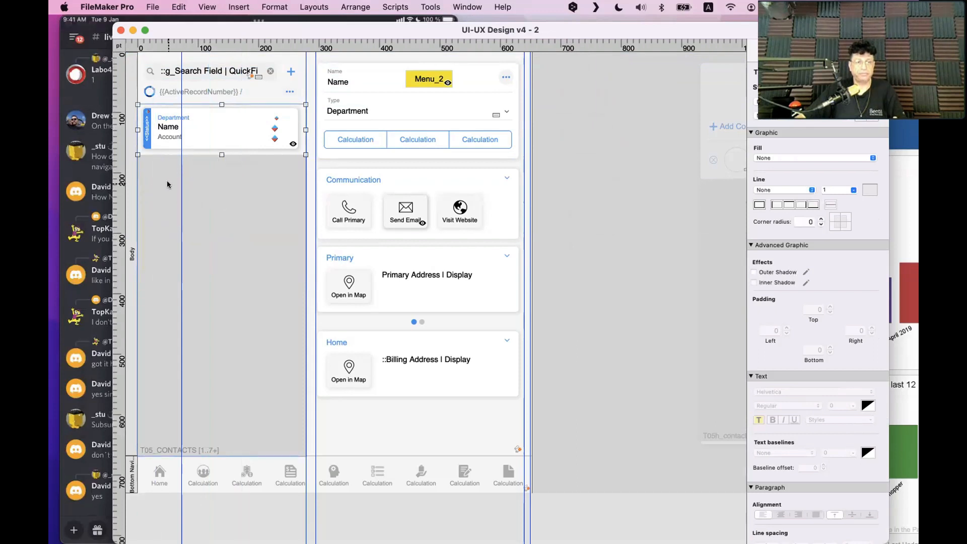
pyautogui.moveTo(178, 178); pyautogui.dragTo(121, 199)
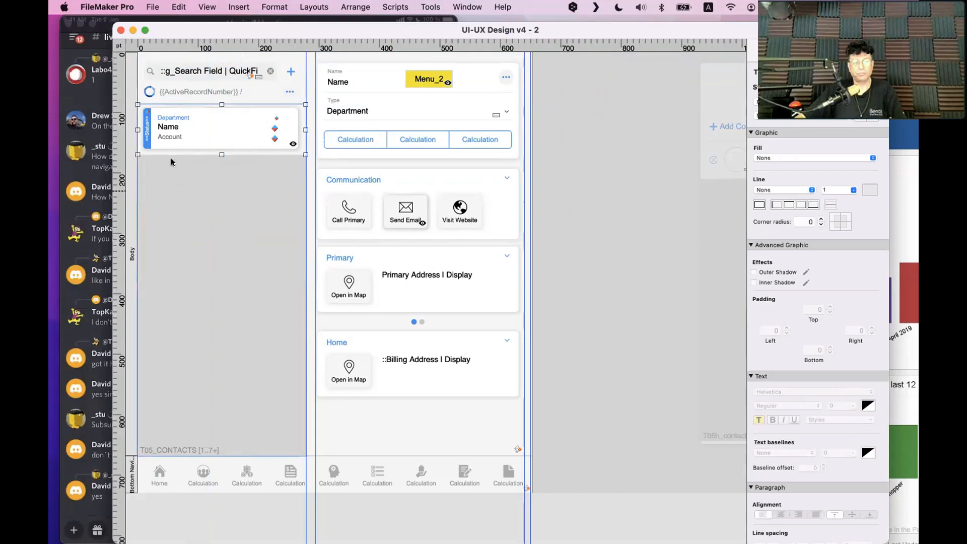
# Toggle Lock Guide on the vertical guide beside the contact card
pyautogui.rightClick(315, 81)
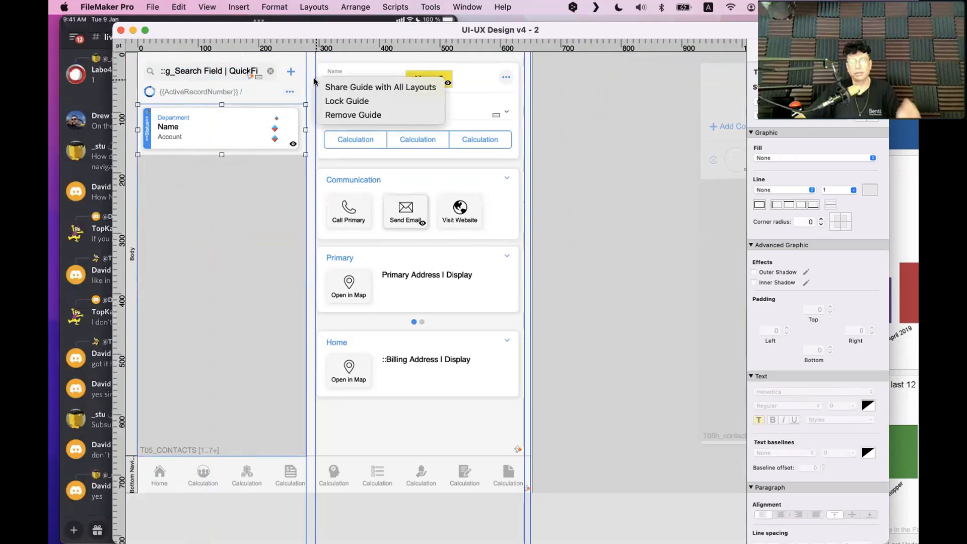
pyautogui.click(569, 130)
pyautogui.rightClick(317, 79)
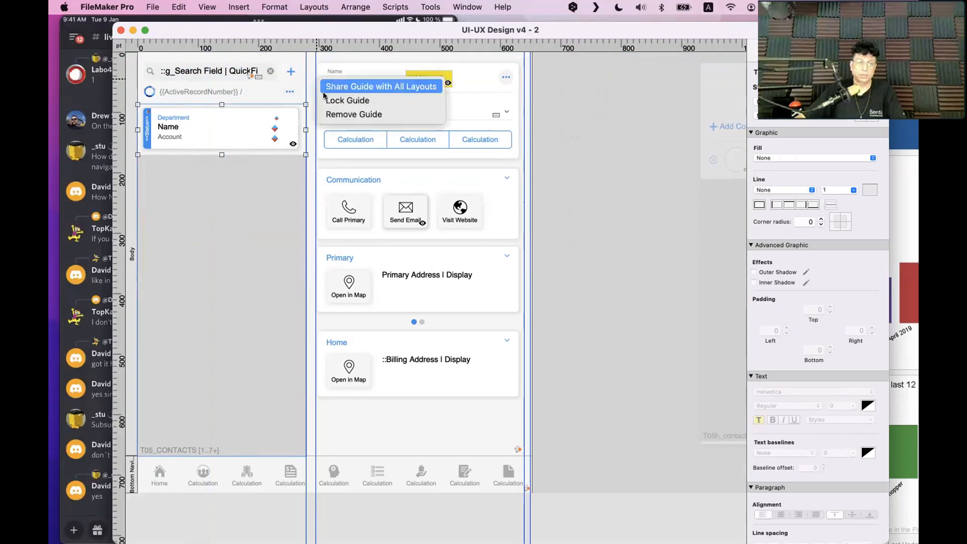
pyautogui.click(325, 96)
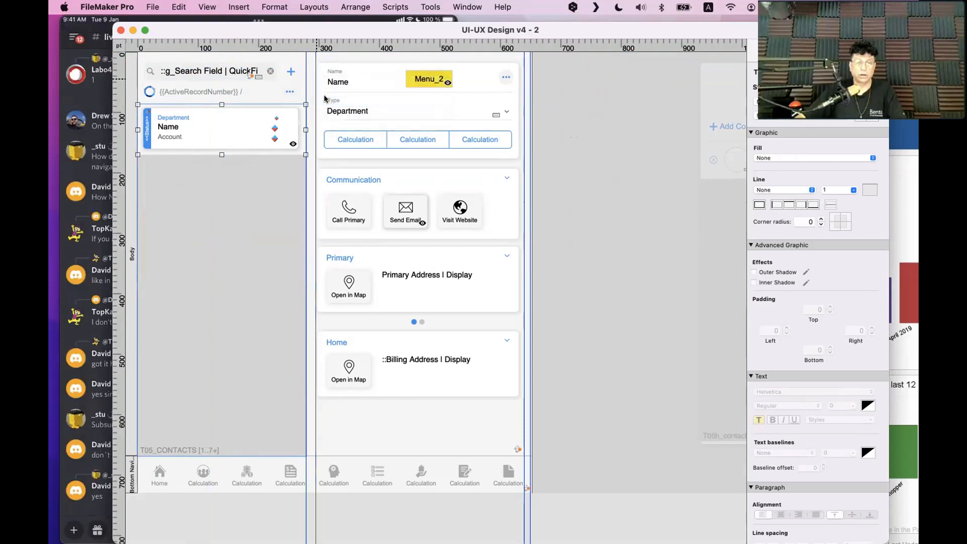
pyautogui.click(315, 59)
pyautogui.rightClick(313, 57)
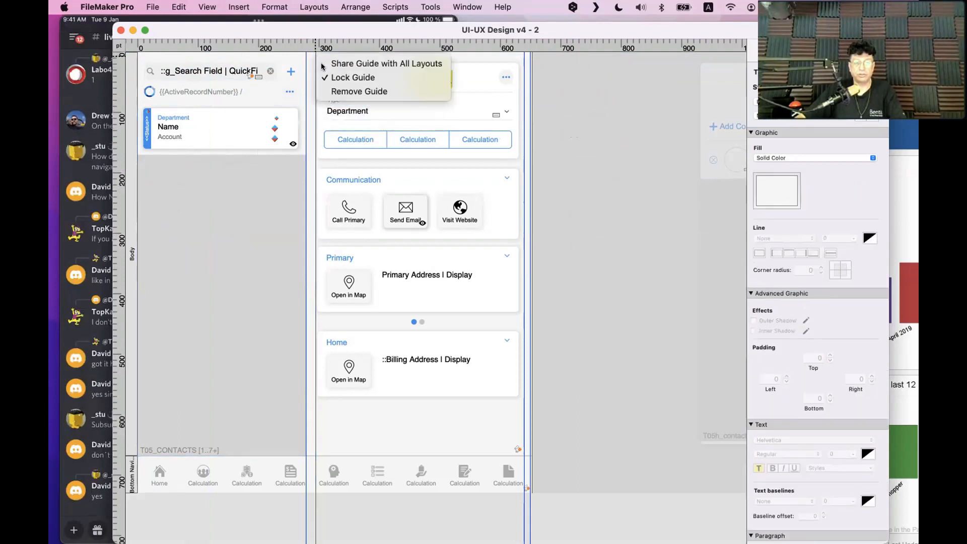
pyautogui.click(345, 76)
# Share that guide with all layouts and show the status toolbar with Alt+Cmd+S
pyautogui.rightClick(312, 55)
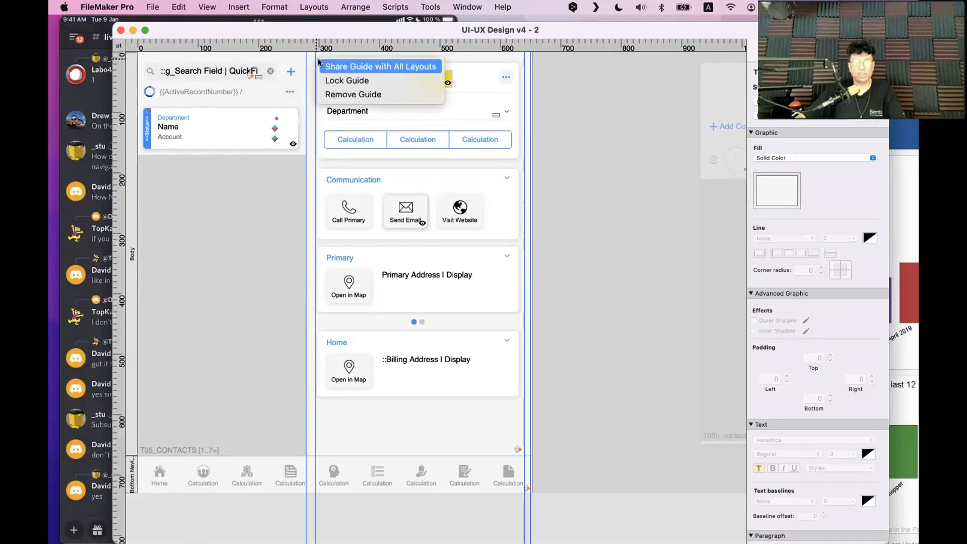
pyautogui.click(320, 64)
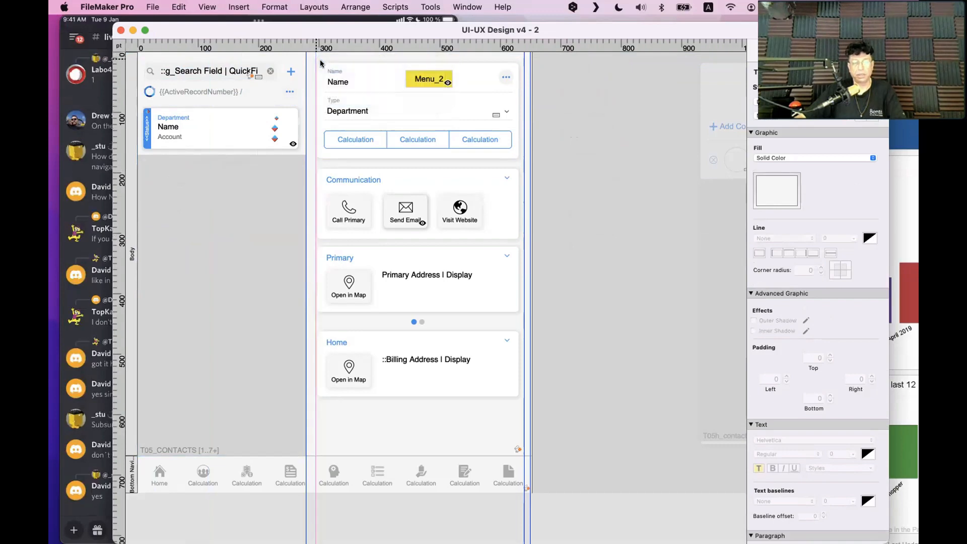
pyautogui.press('alt+super+s')
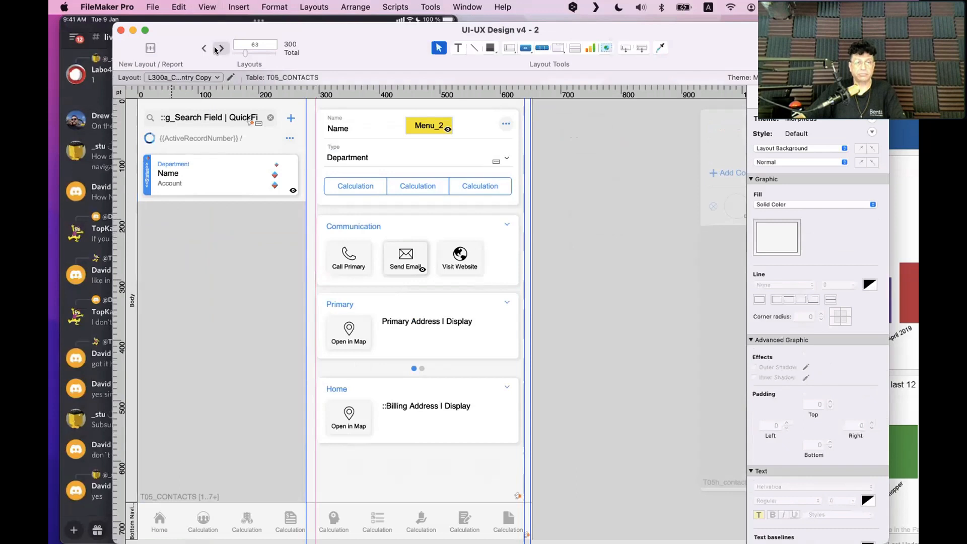
# Flip to Related contacts and back, checking the shared guide's options and testing a new guide
pyautogui.click(217, 49)
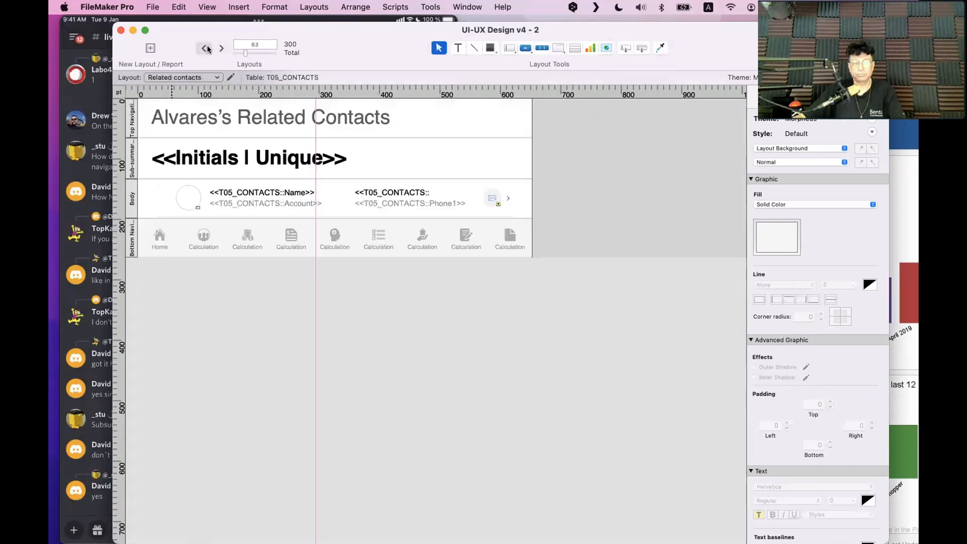
pyautogui.click(205, 48)
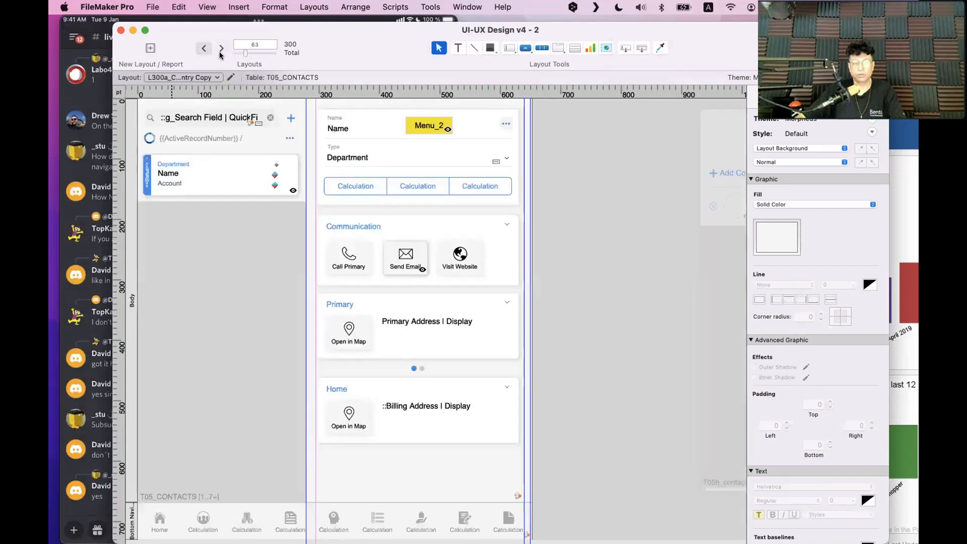
pyautogui.rightClick(316, 107)
pyautogui.click(319, 110)
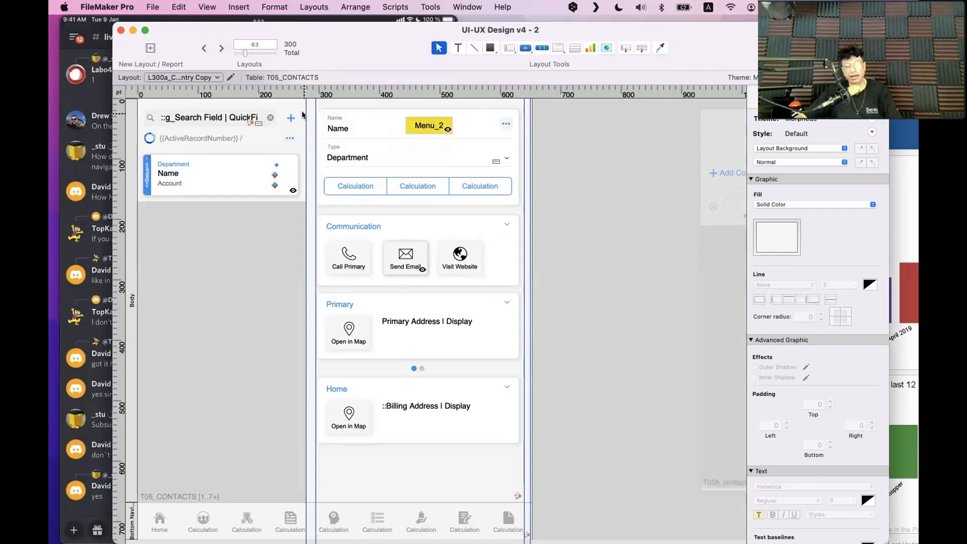
pyautogui.scroll(-1, 303, 115)
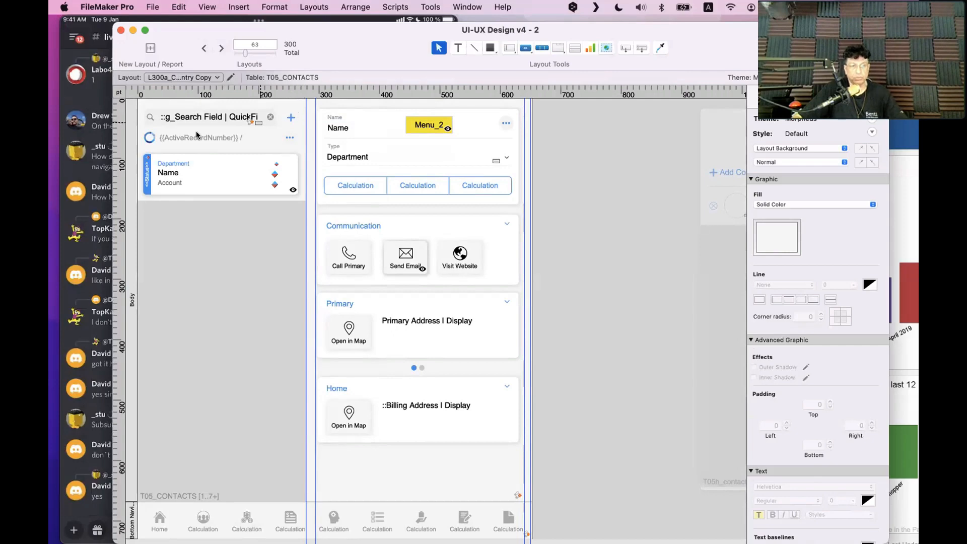
pyautogui.moveTo(121, 128); pyautogui.dragTo(99, 146)
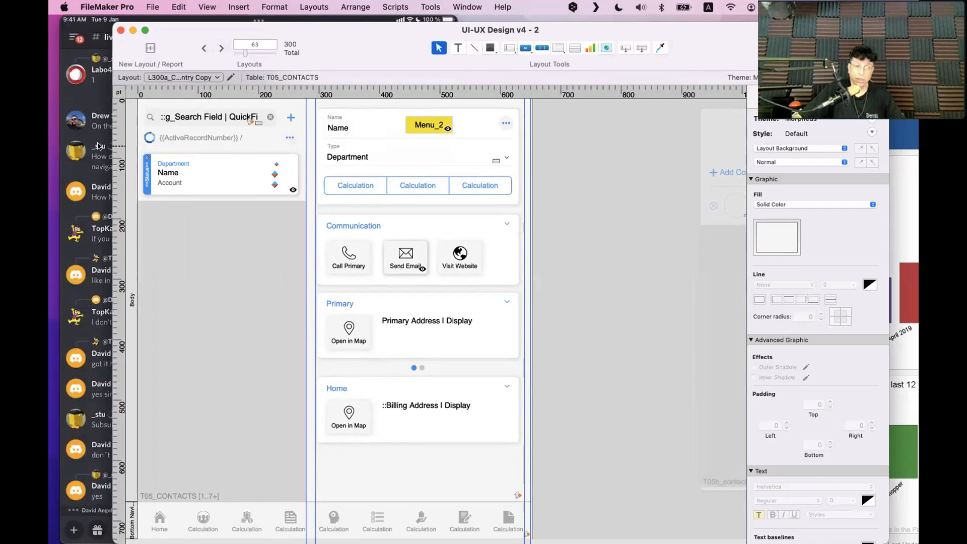
# Reposition the window, then open the Related contacts layout and select the row's Name field
pyautogui.moveTo(326, 34); pyautogui.dragTo(311, 30)
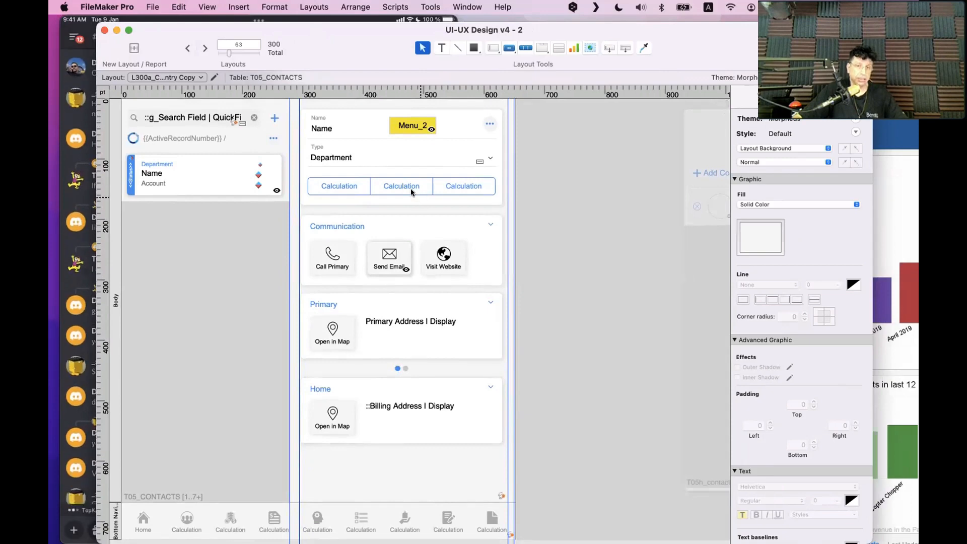
pyautogui.moveTo(335, 45)
pyautogui.mouseDown()
pyautogui.moveTo(338, 295)
pyautogui.moveTo(322, 44)
pyautogui.mouseUp()
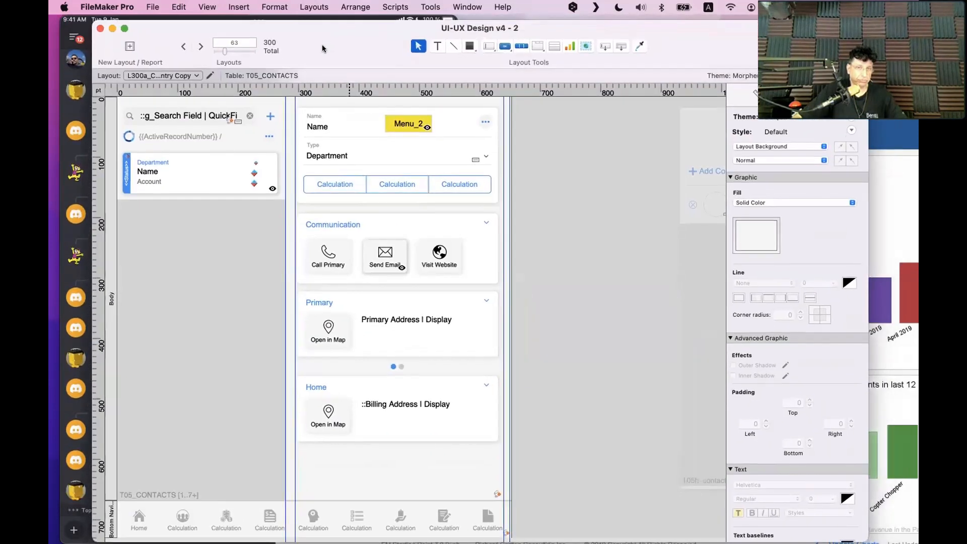
pyautogui.click(200, 47)
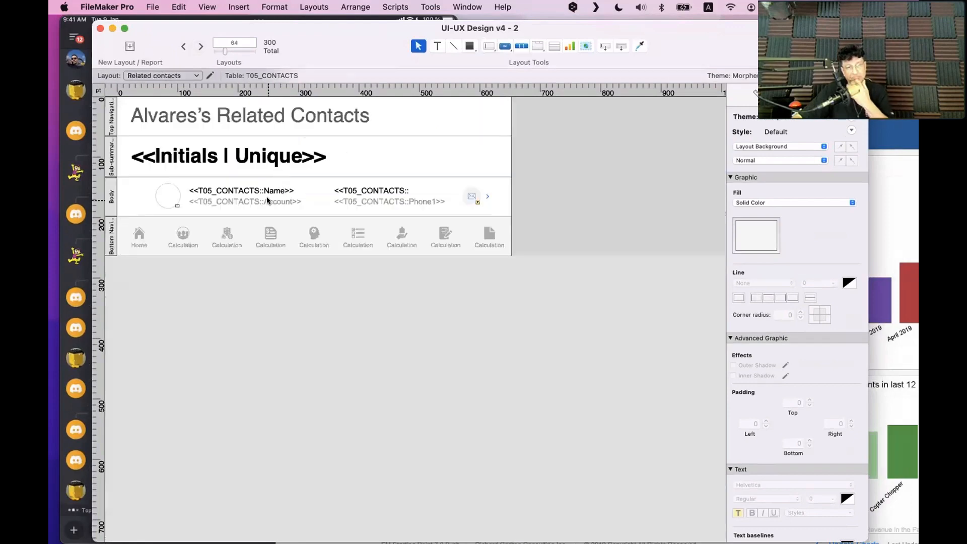
pyautogui.click(267, 200)
pyautogui.click(270, 190)
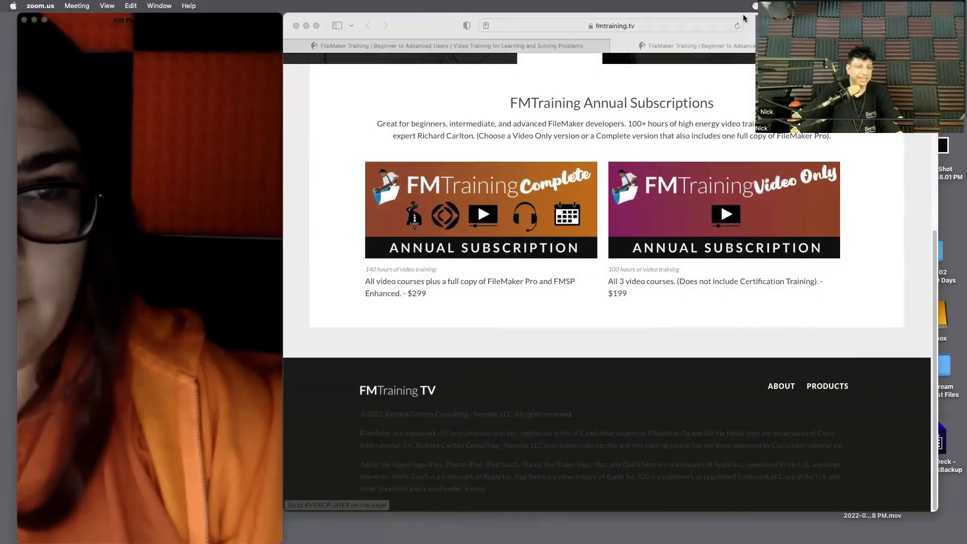
# Close the webcam preview, move Safari to the bottom-left, and rewind the closing video to 00:00
pyautogui.click(24, 20)
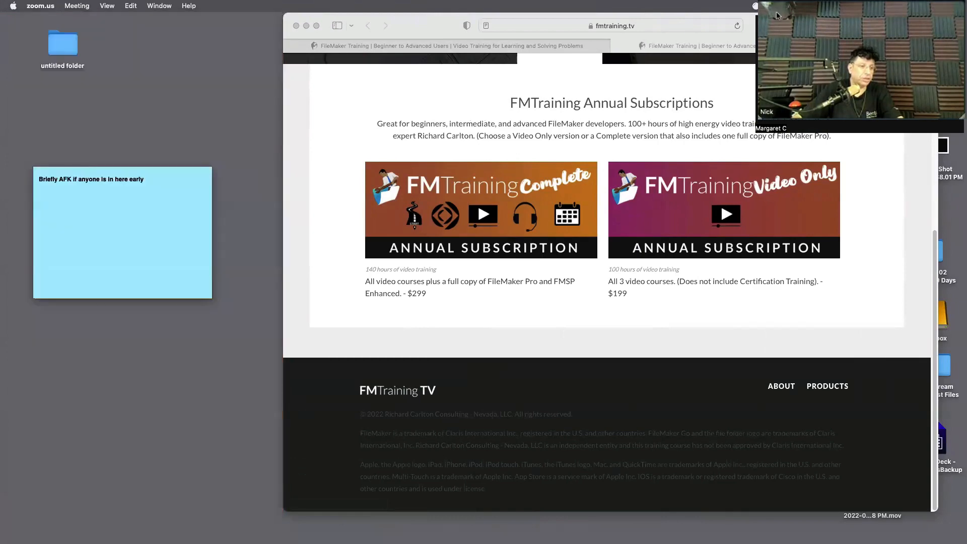
pyautogui.moveTo(749, 19); pyautogui.dragTo(413, 293)
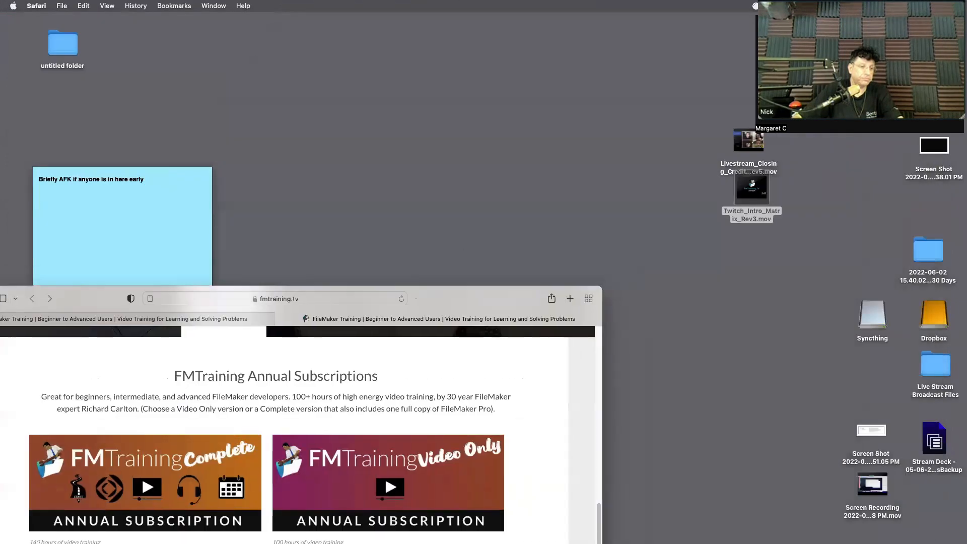
pyautogui.click(760, 127)
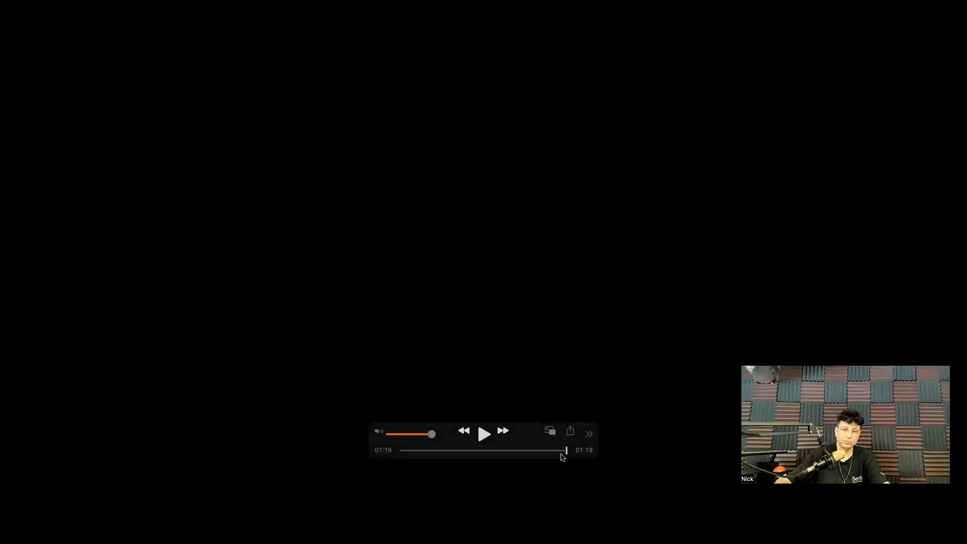
pyautogui.moveTo(566, 452); pyautogui.dragTo(273, 445)
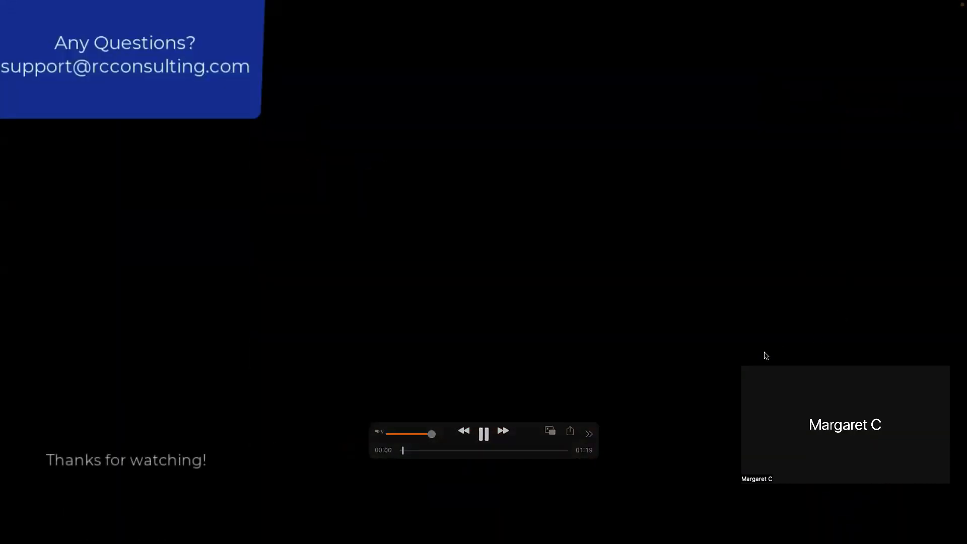